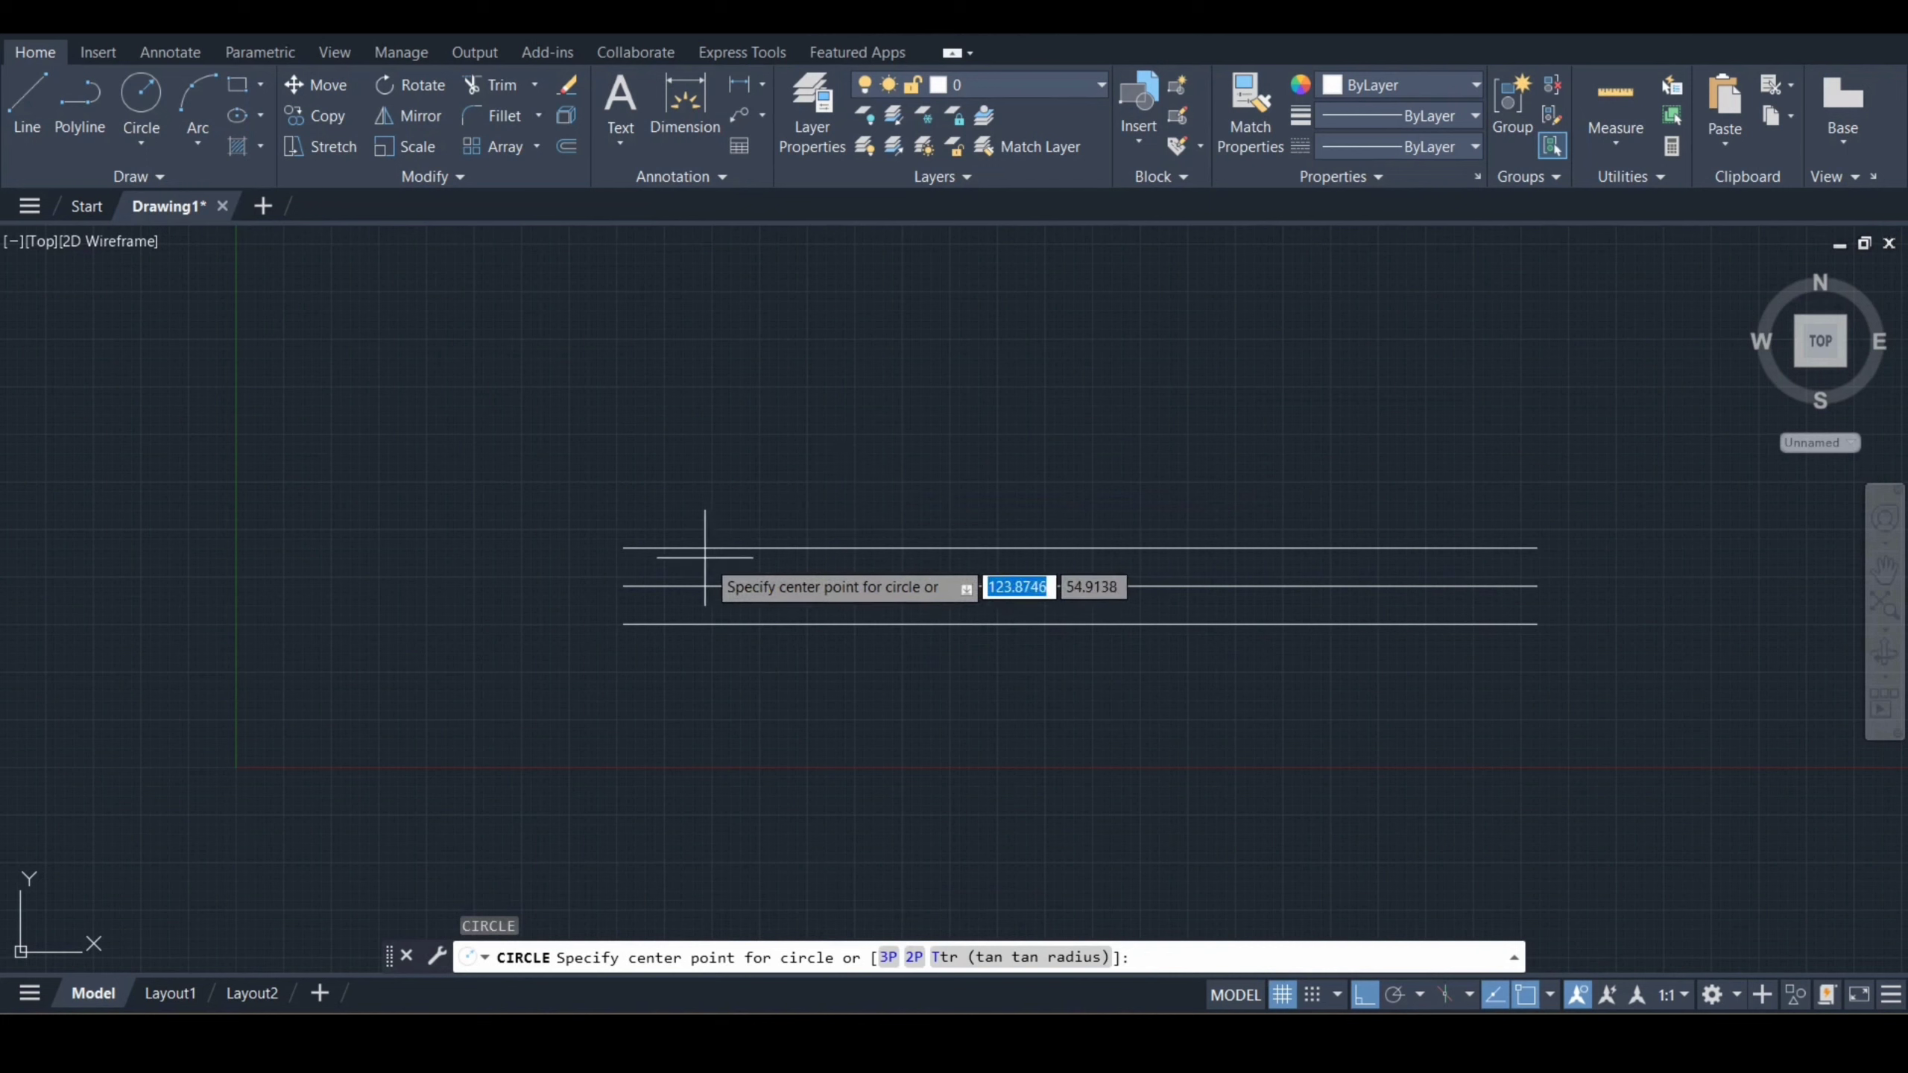
- Draw two concentric circles with radii 25 and 15, centred on the left end of the middle horizontal line
left_click(624, 586)
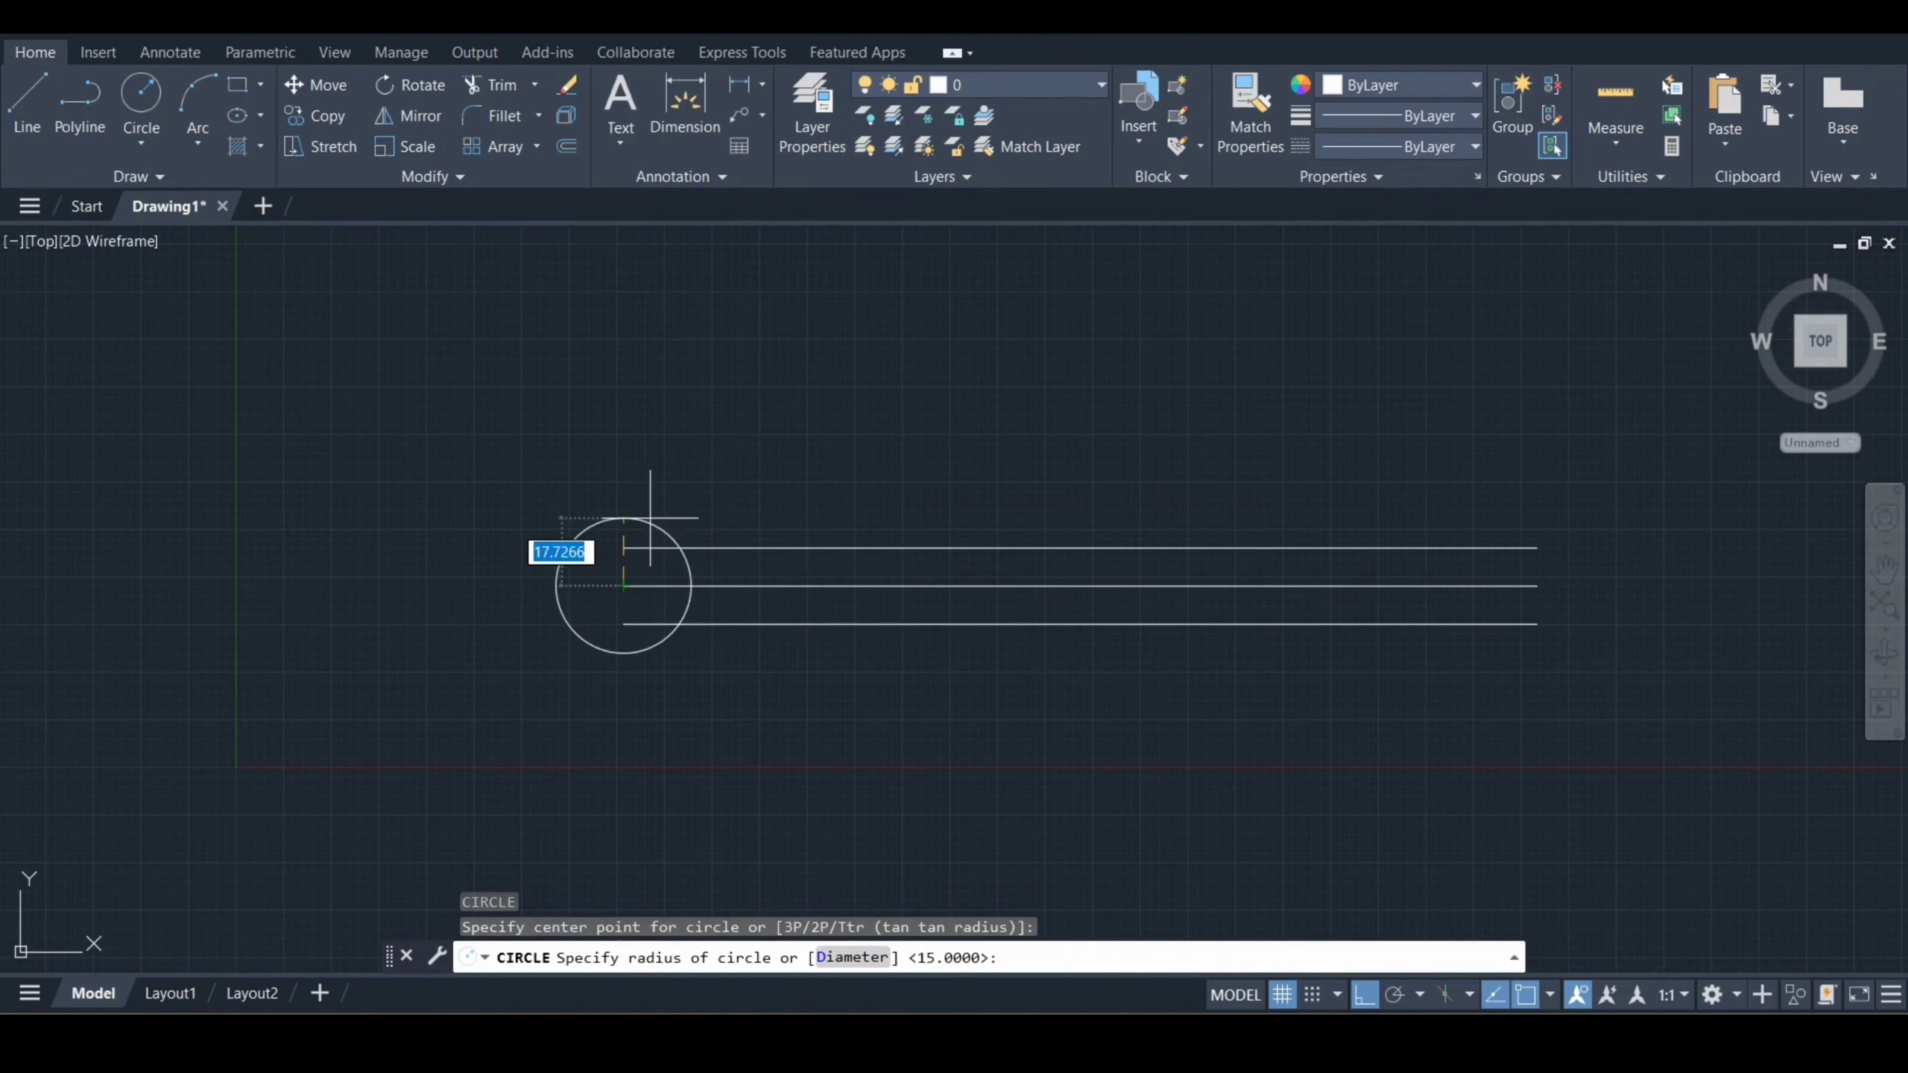
type("25")
key("Return")
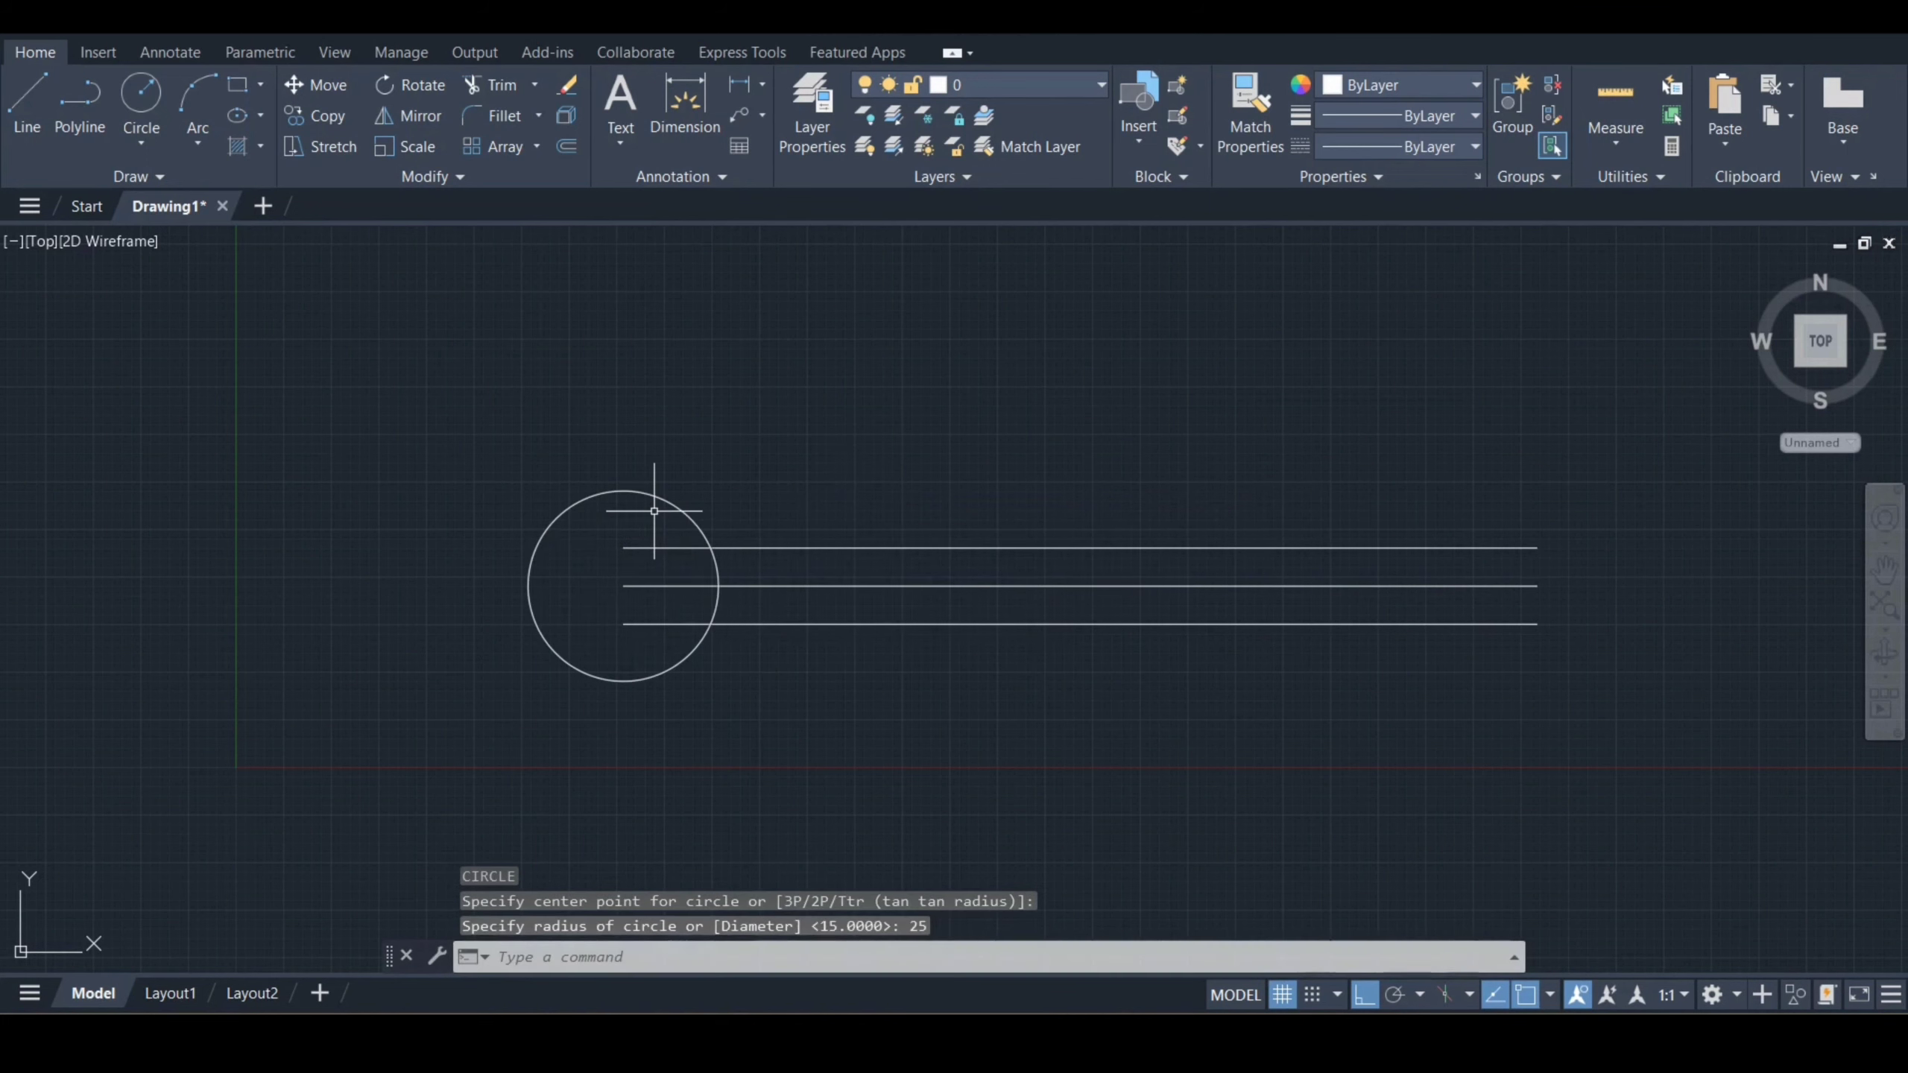
type("c")
key("Return")
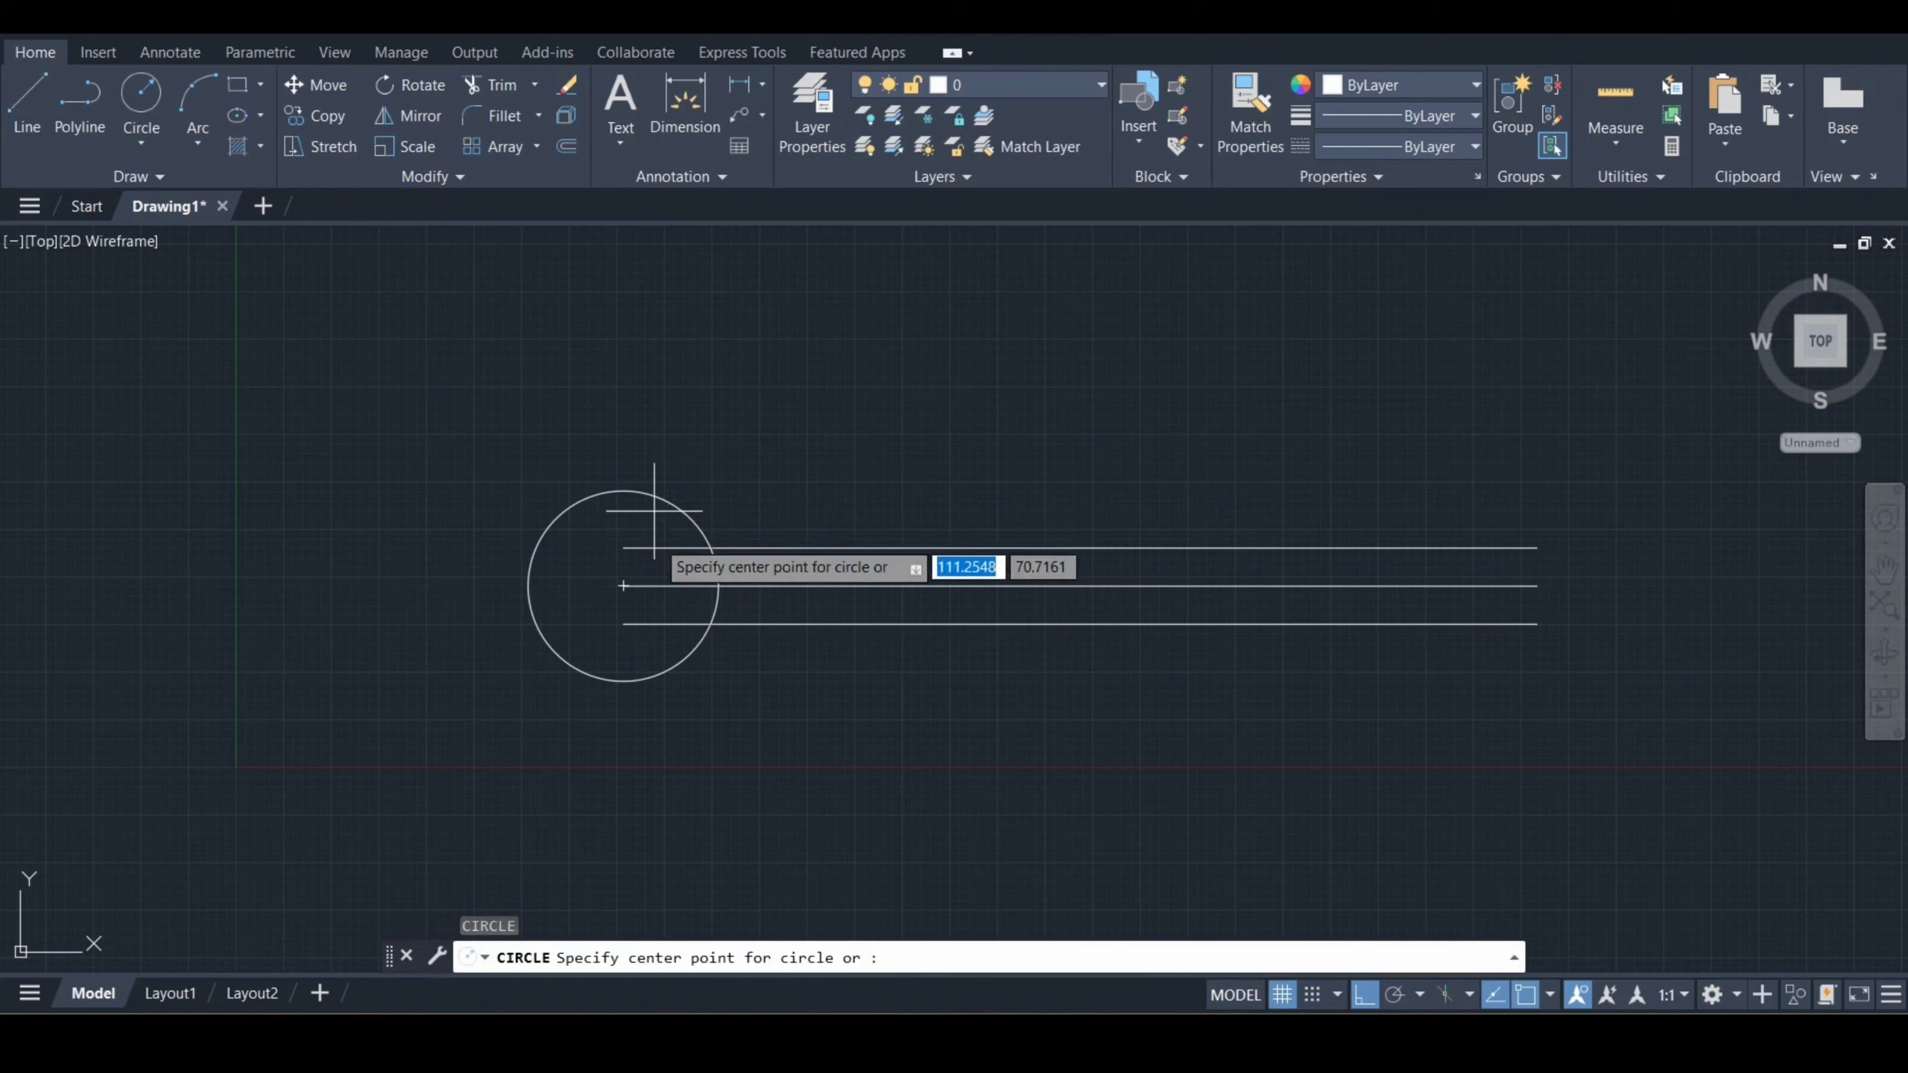
left_click(624, 586)
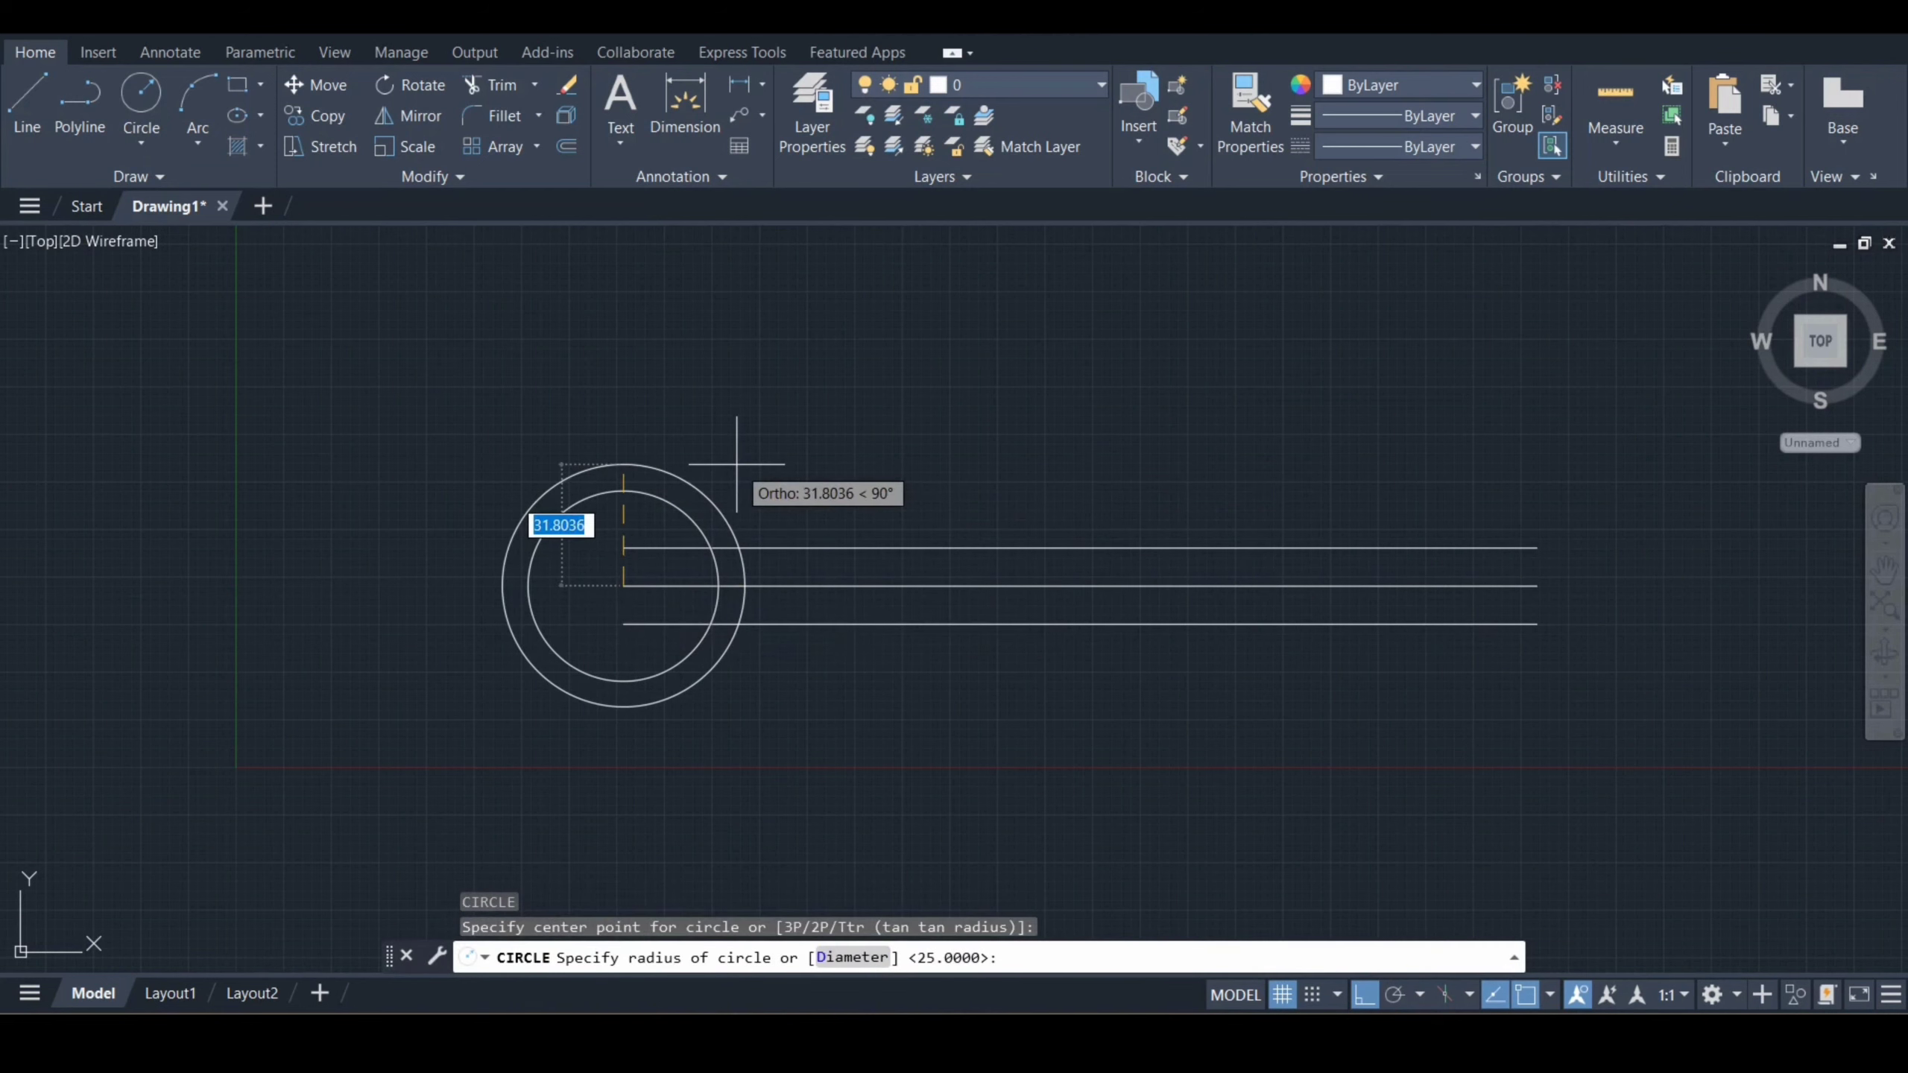
type("15")
key("Return")
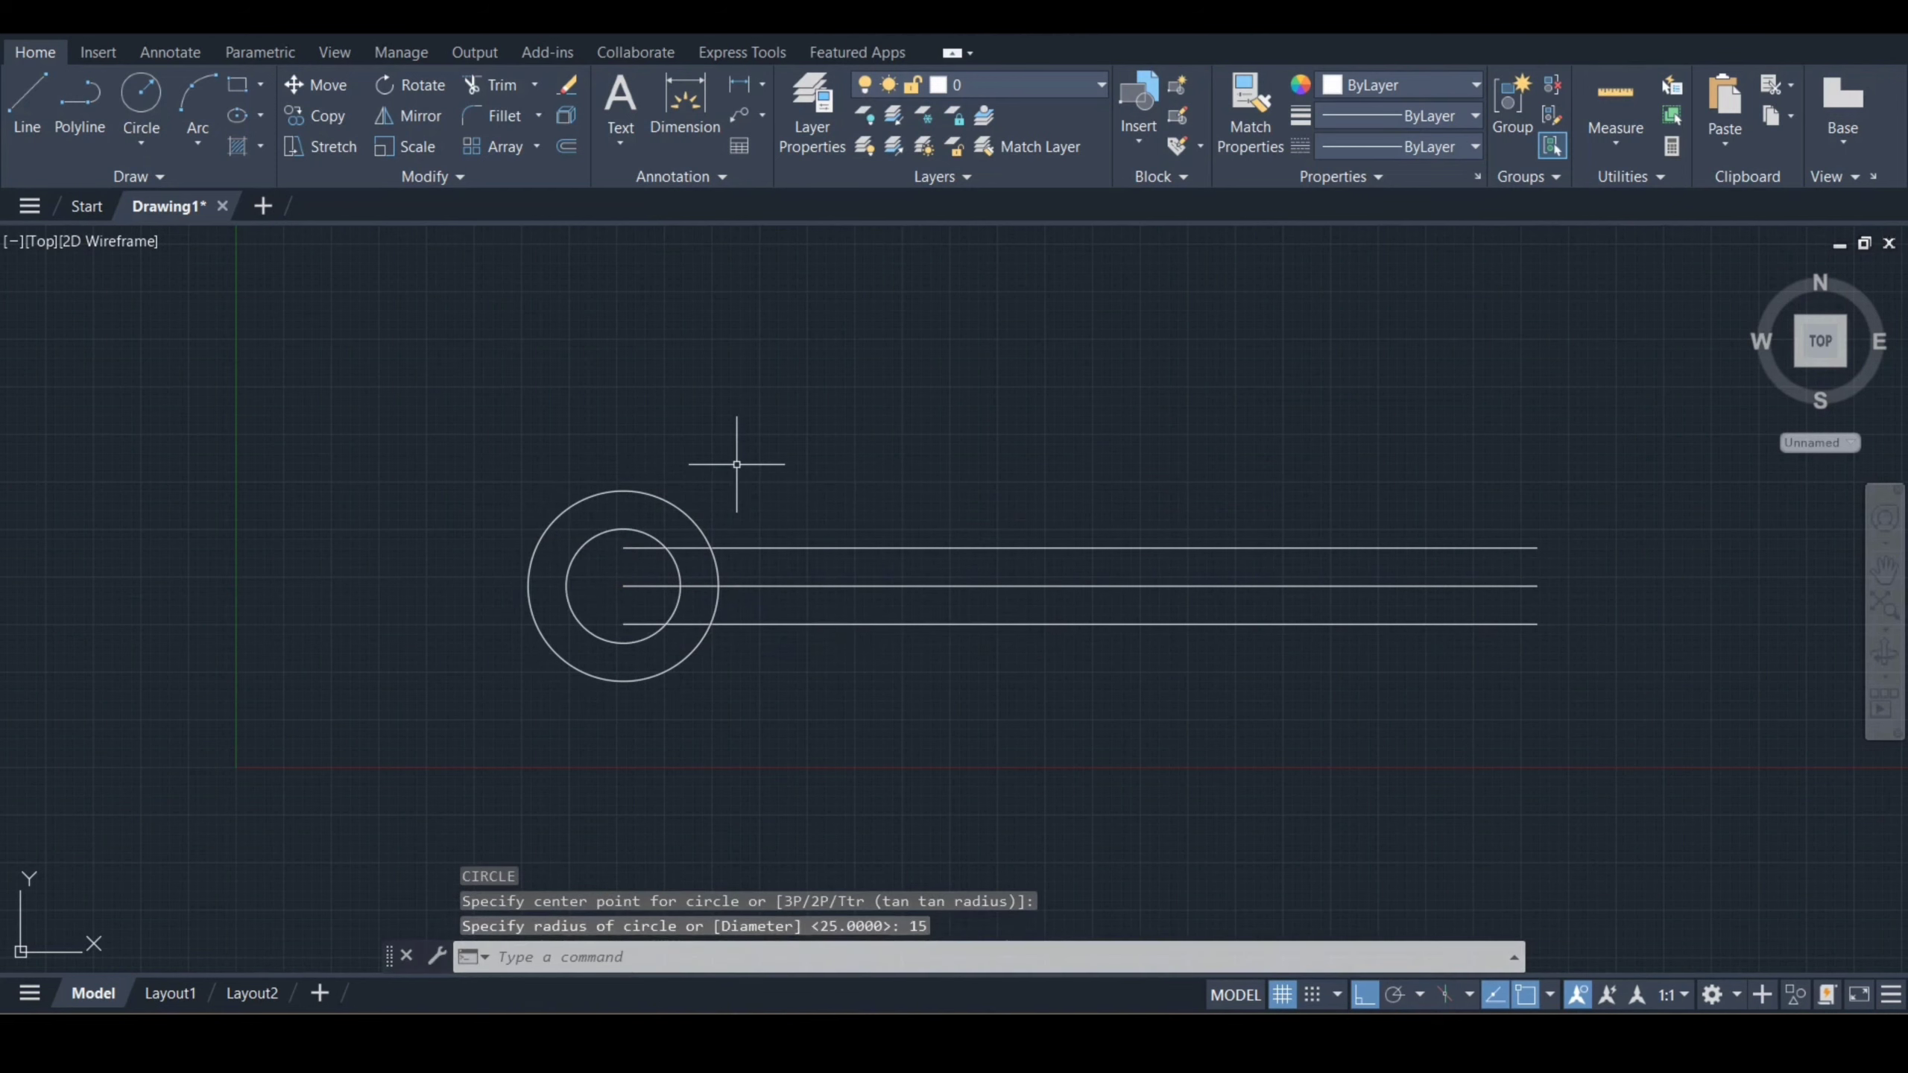
- Move the radius 15 circle from its left quadrant by 10 units at an angle of 205 degrees
type("m")
key("Return")
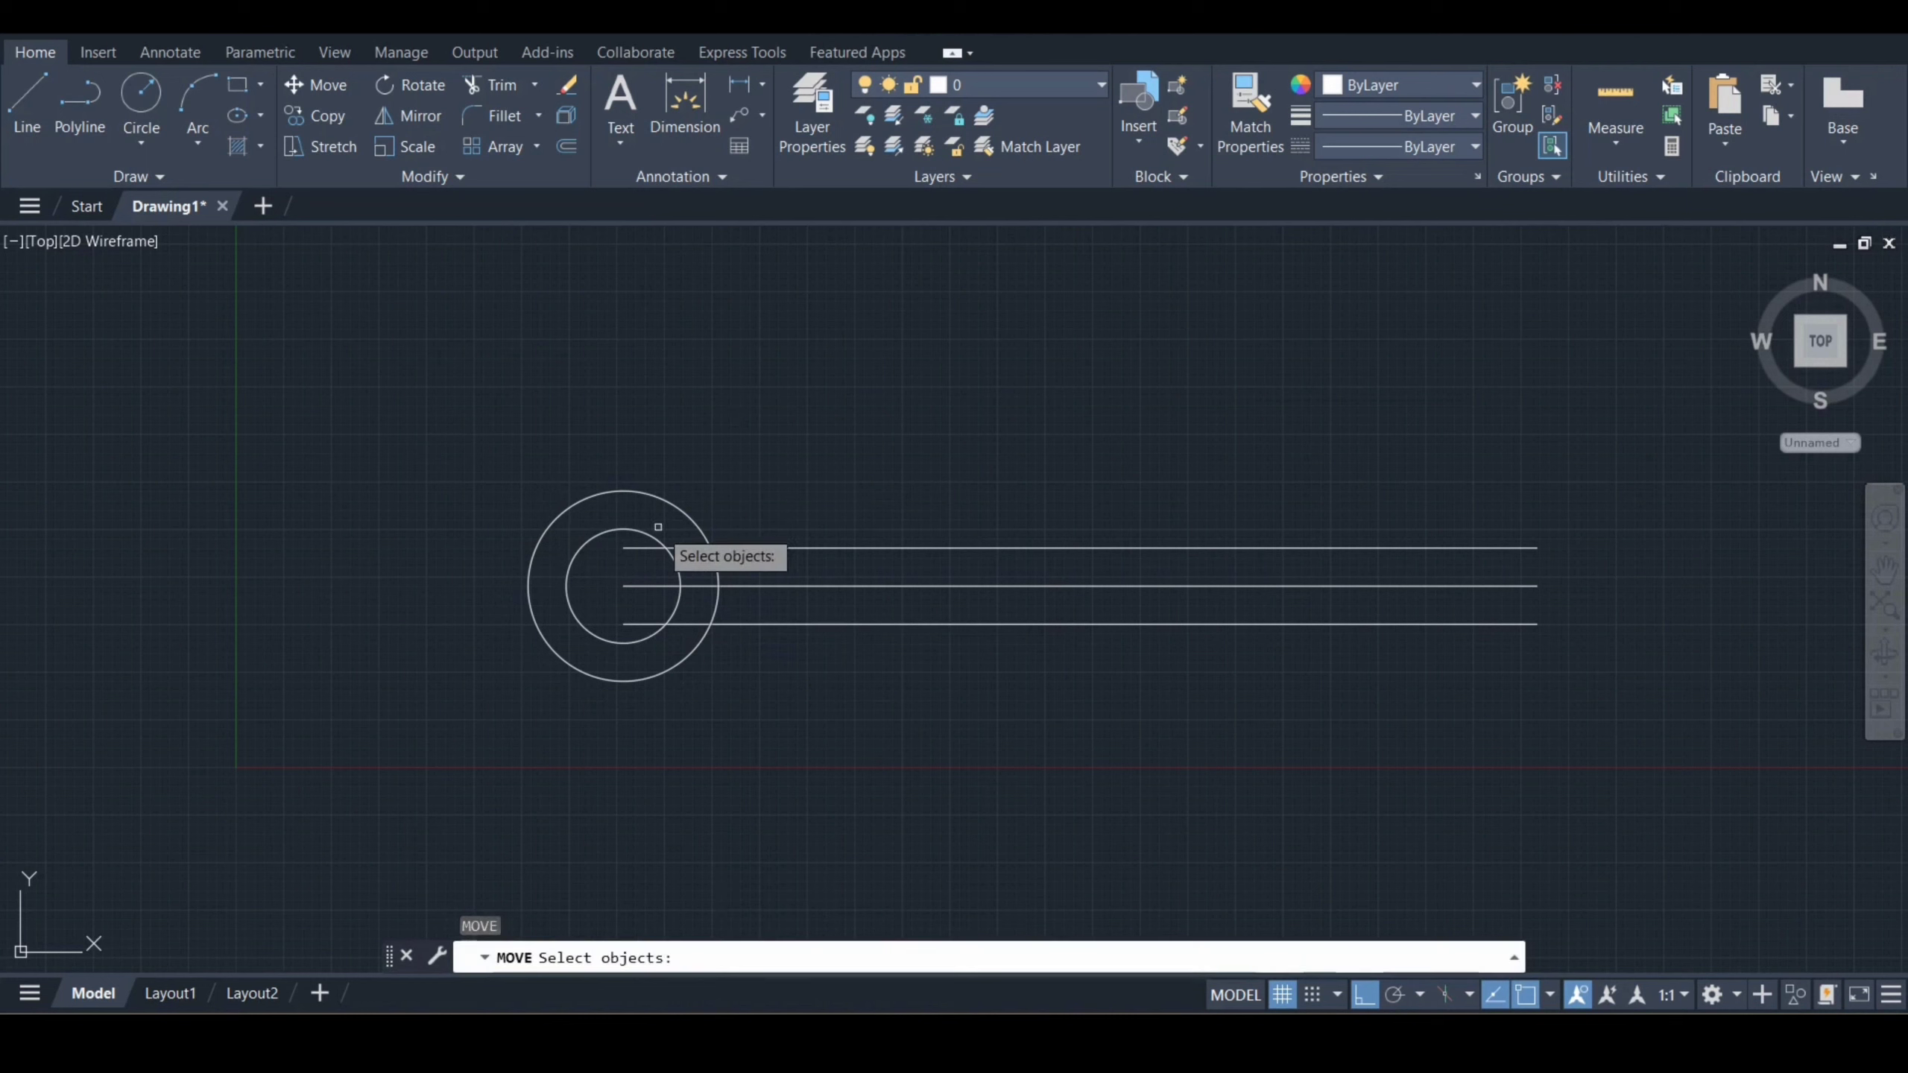
left_click(576, 560)
key("Return")
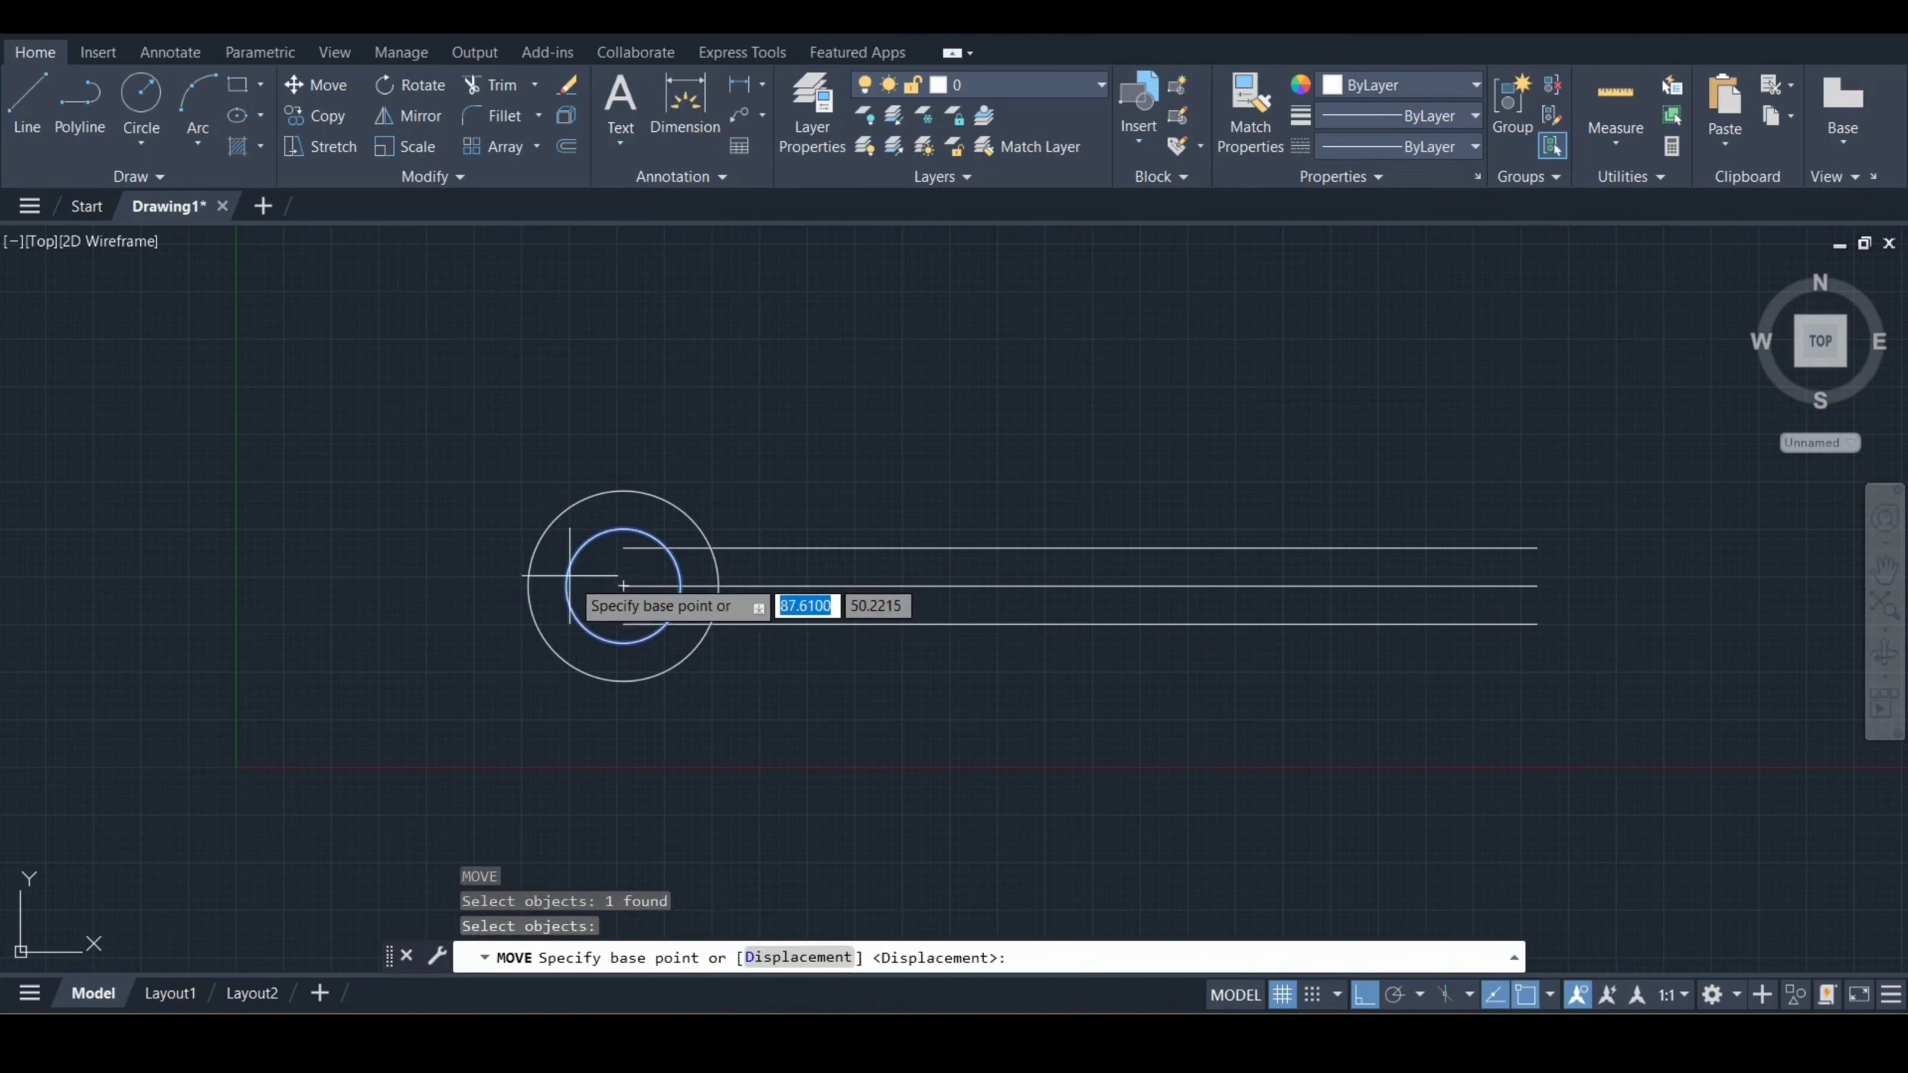
left_click(567, 585)
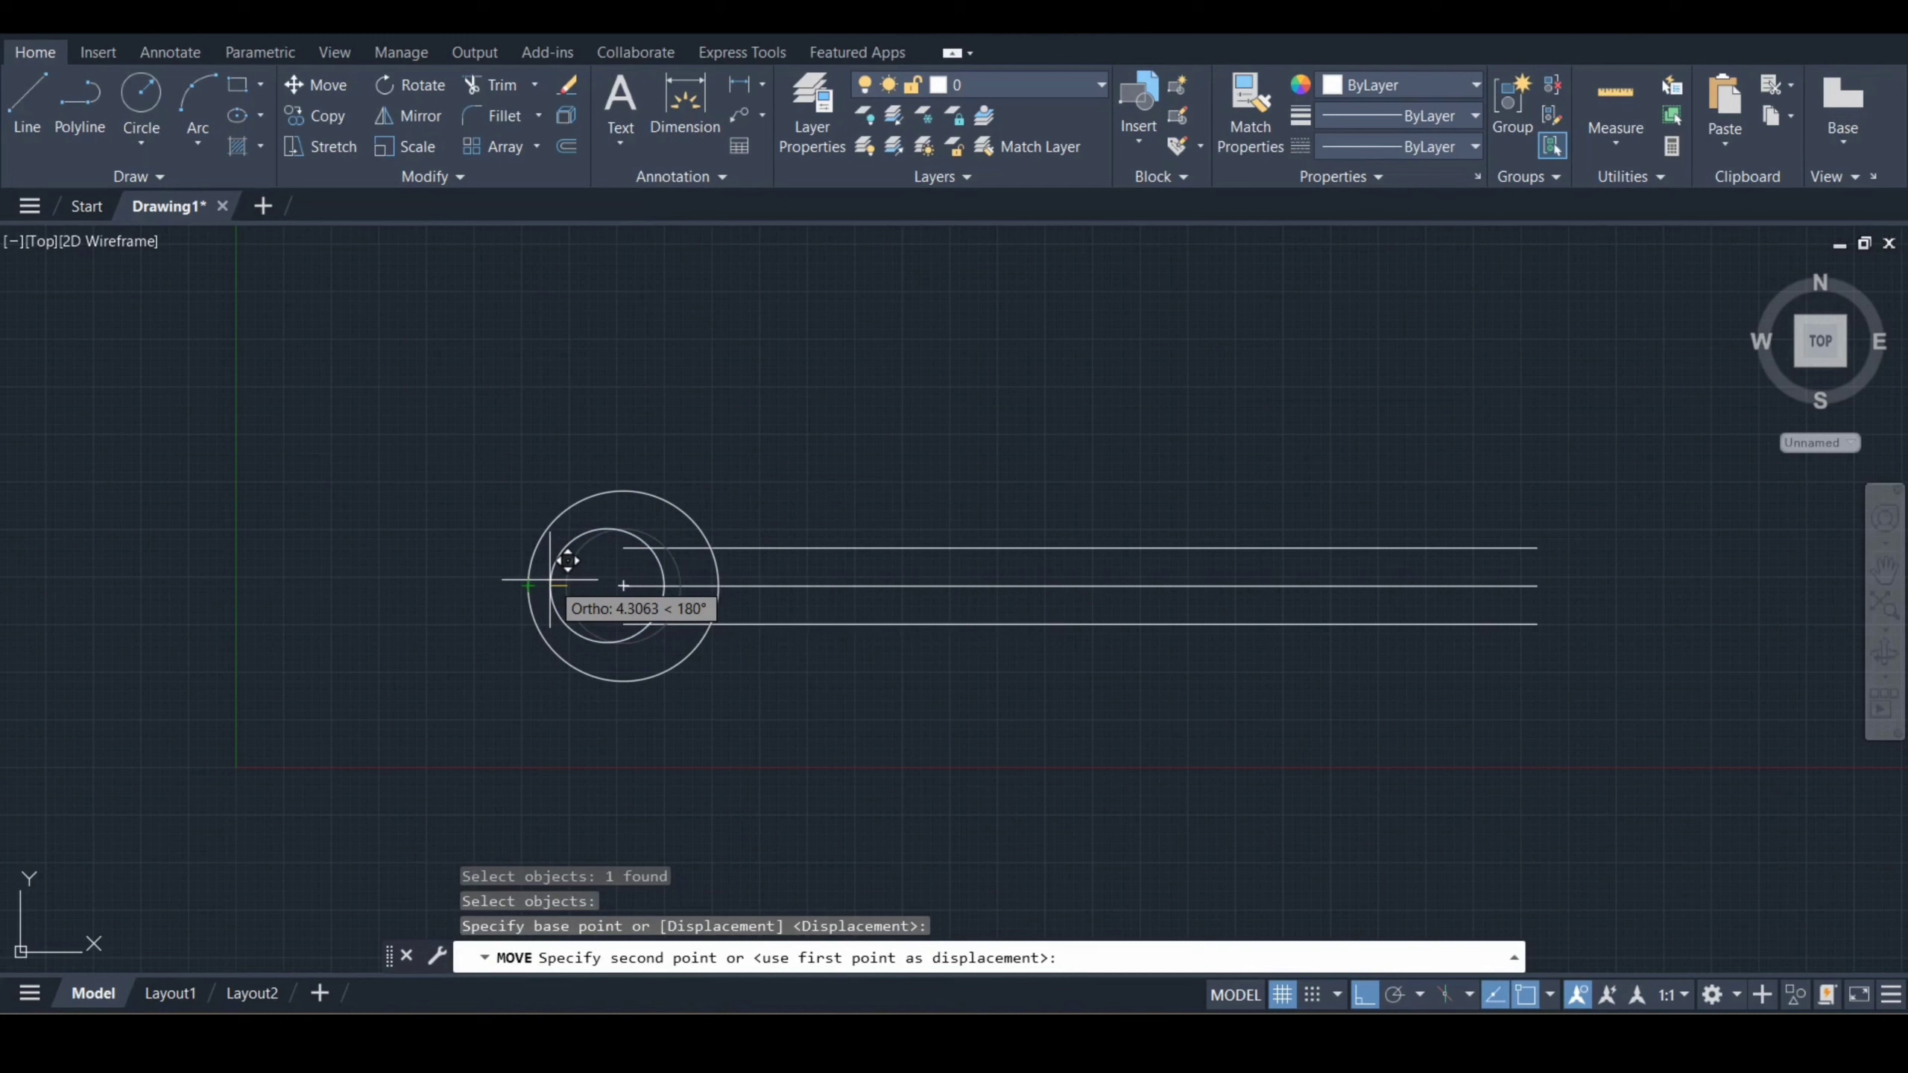
type("10")
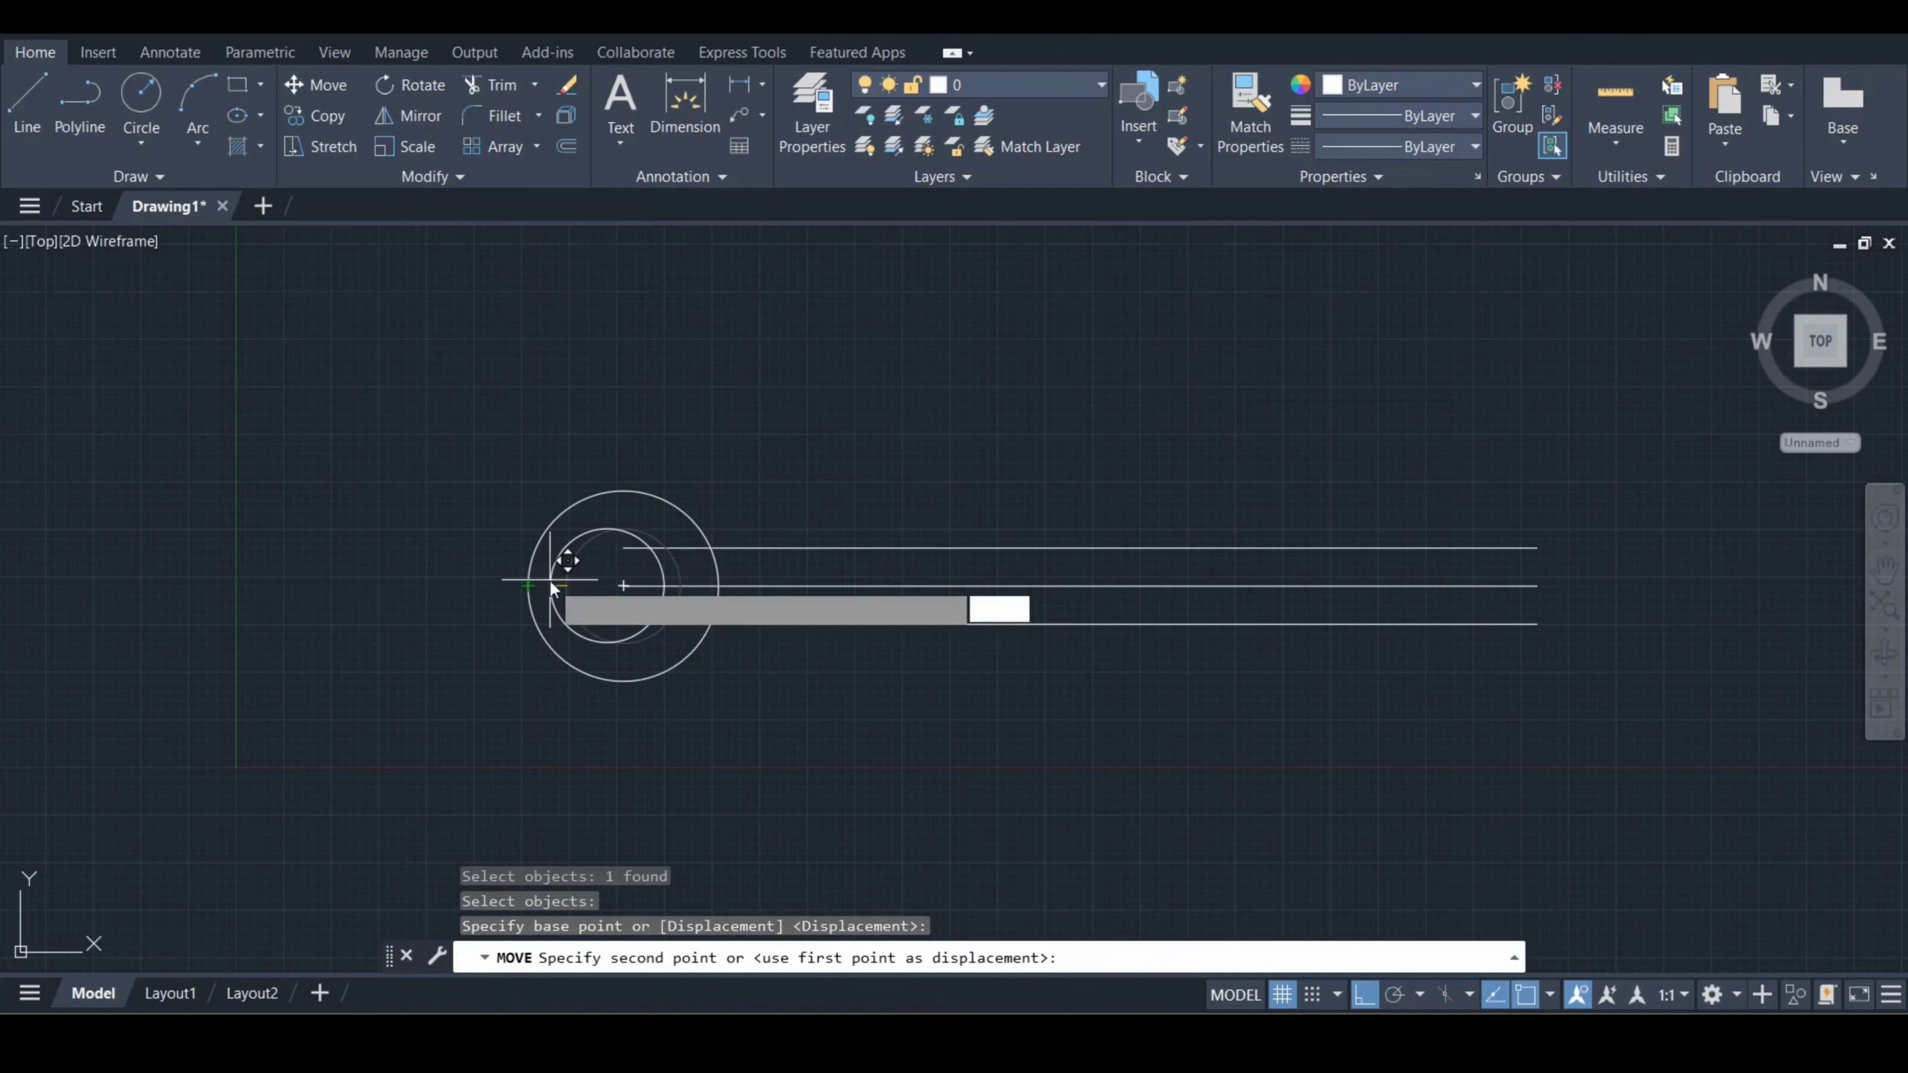
key("Tab")
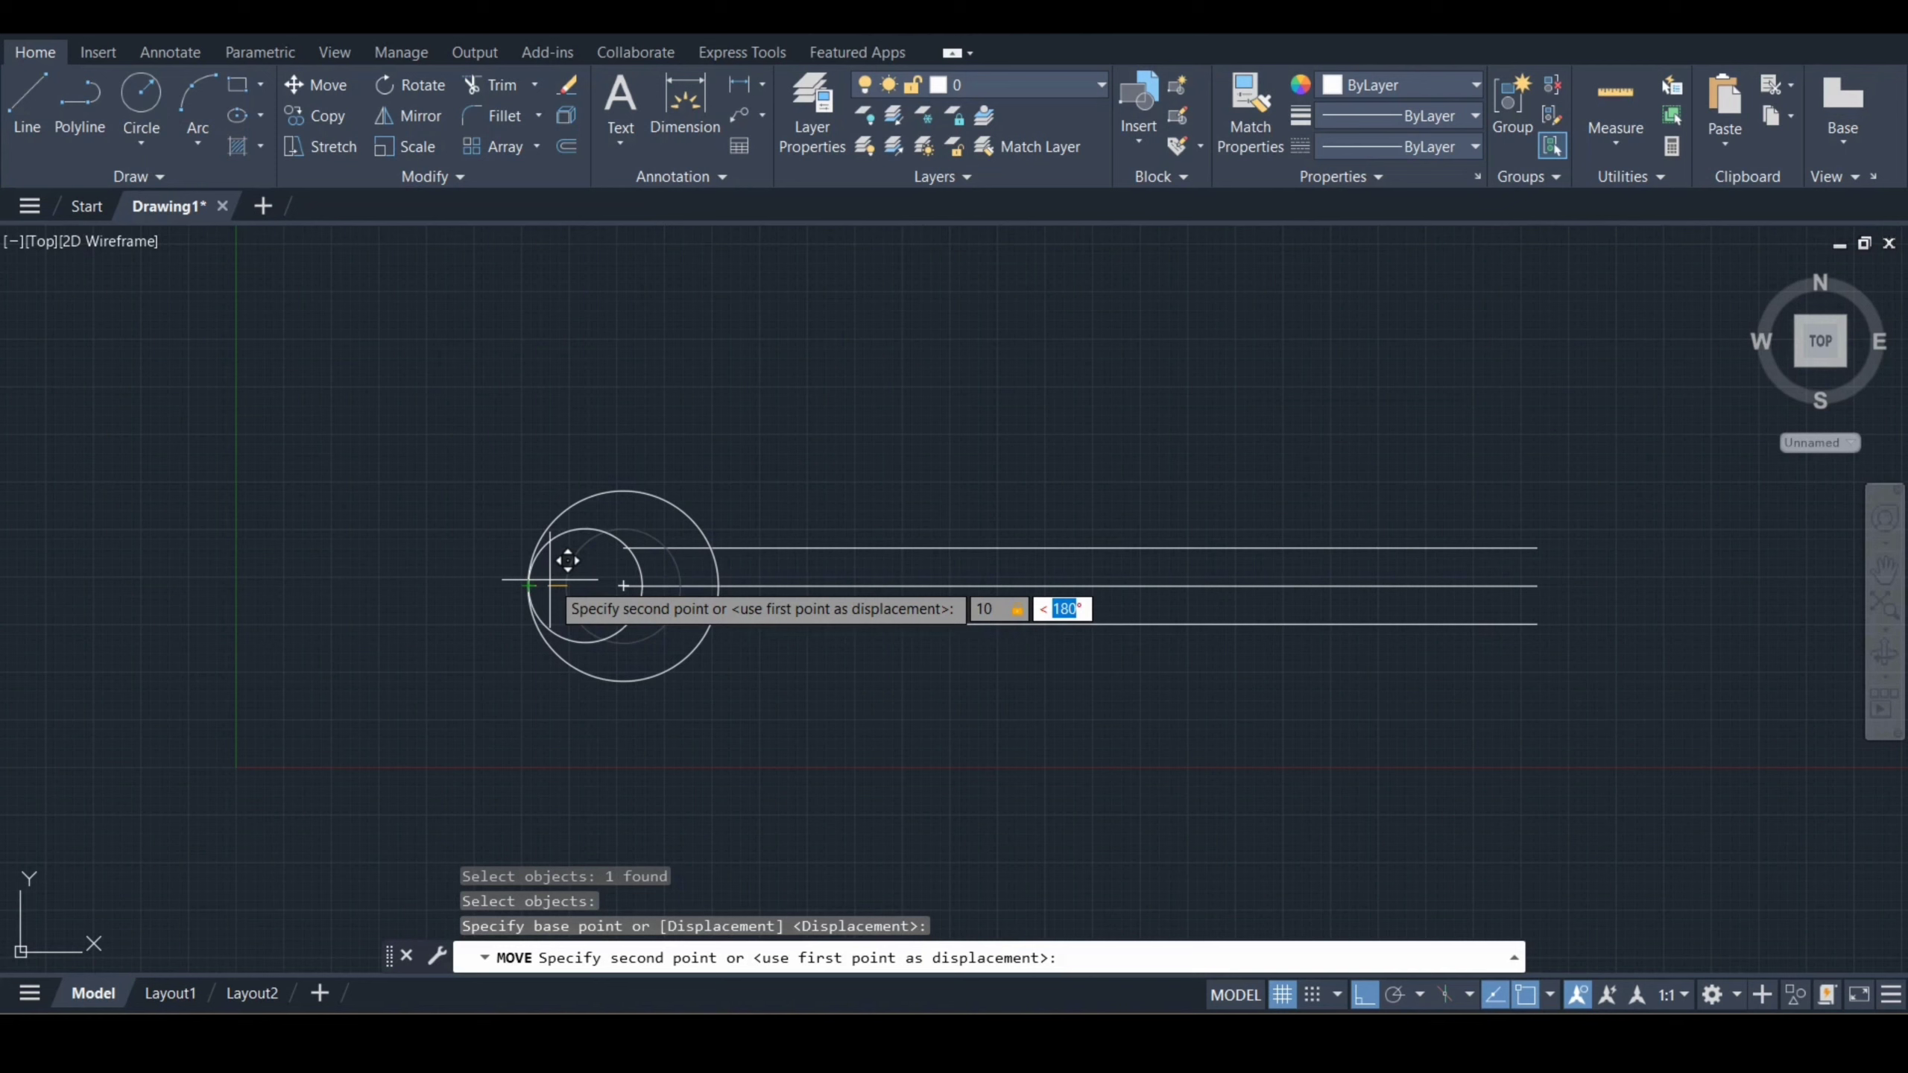
key("Return")
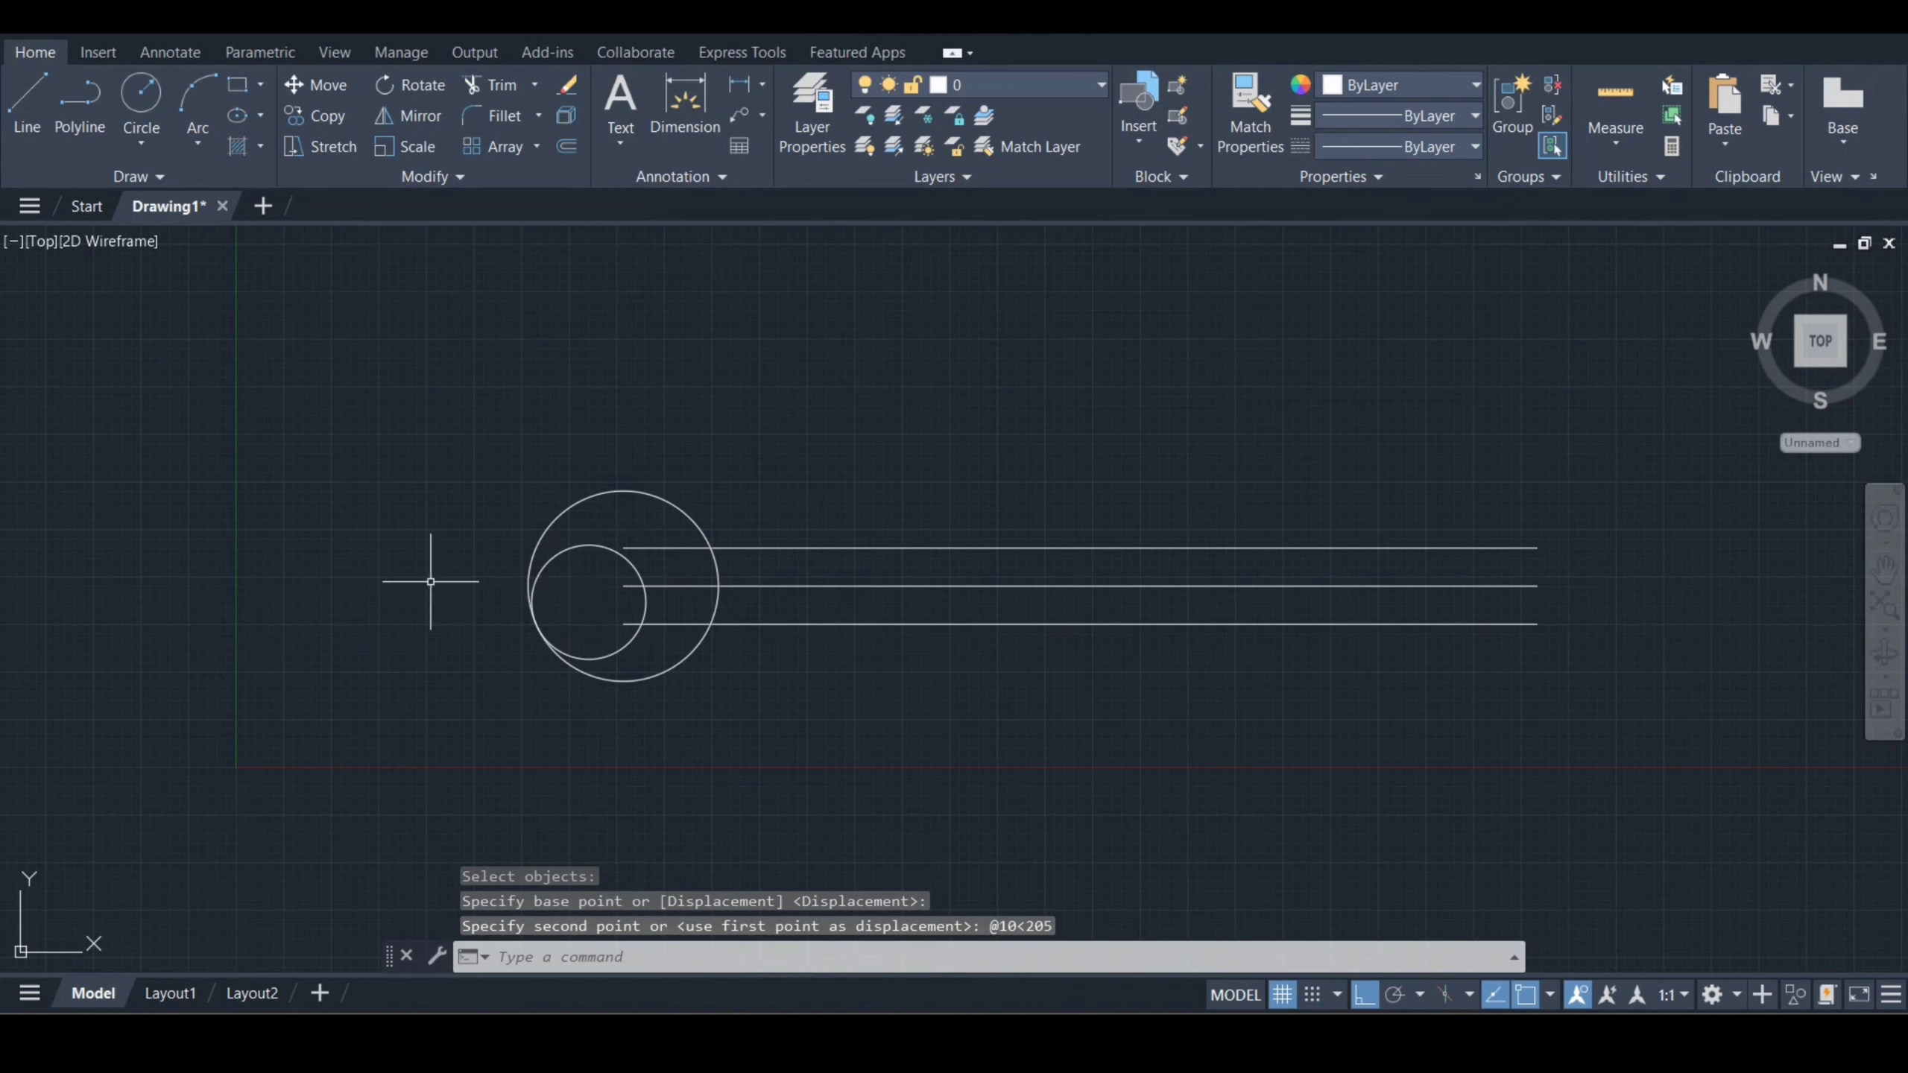
- With Ortho off, draw a line 4.5 units long at 85 degrees from the large circle's left quadrant
type("l")
key("Return")
scroll(409, 564, "up", 2)
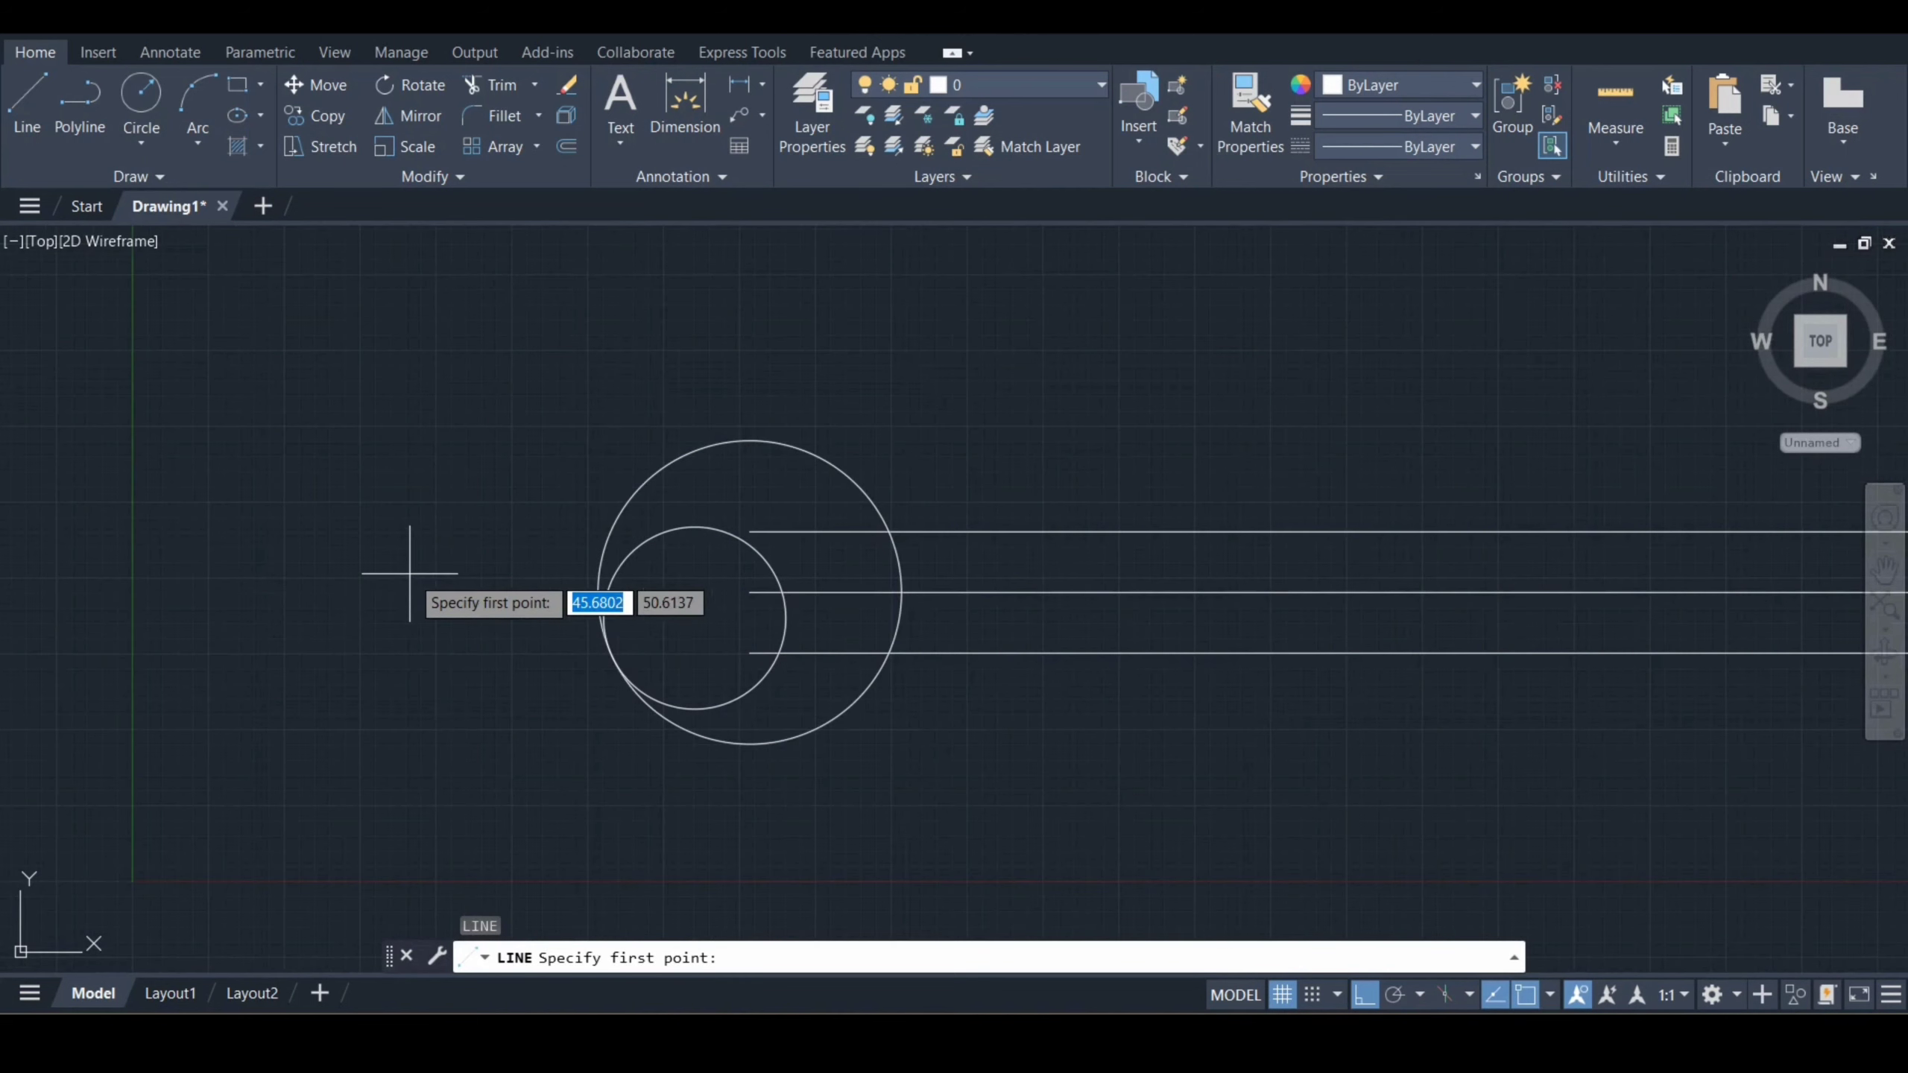
left_click(598, 593)
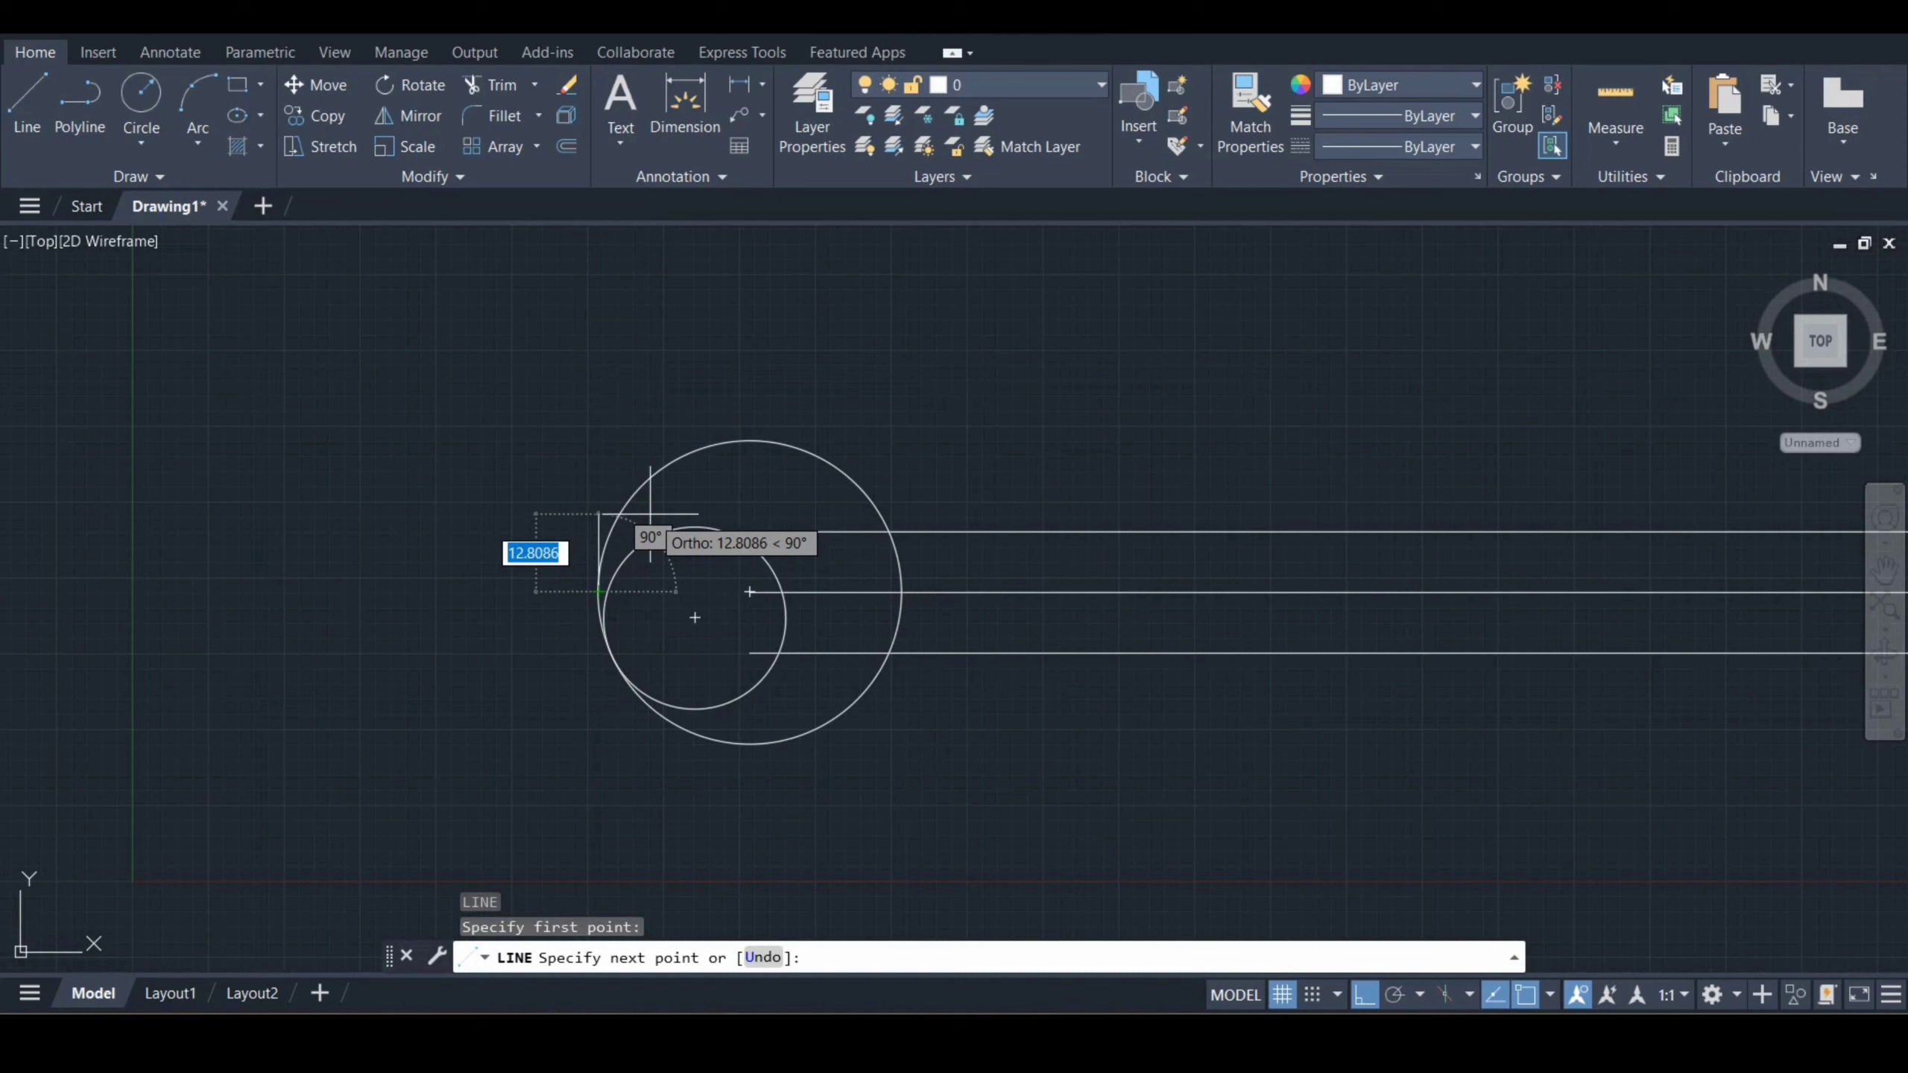
key("F8")
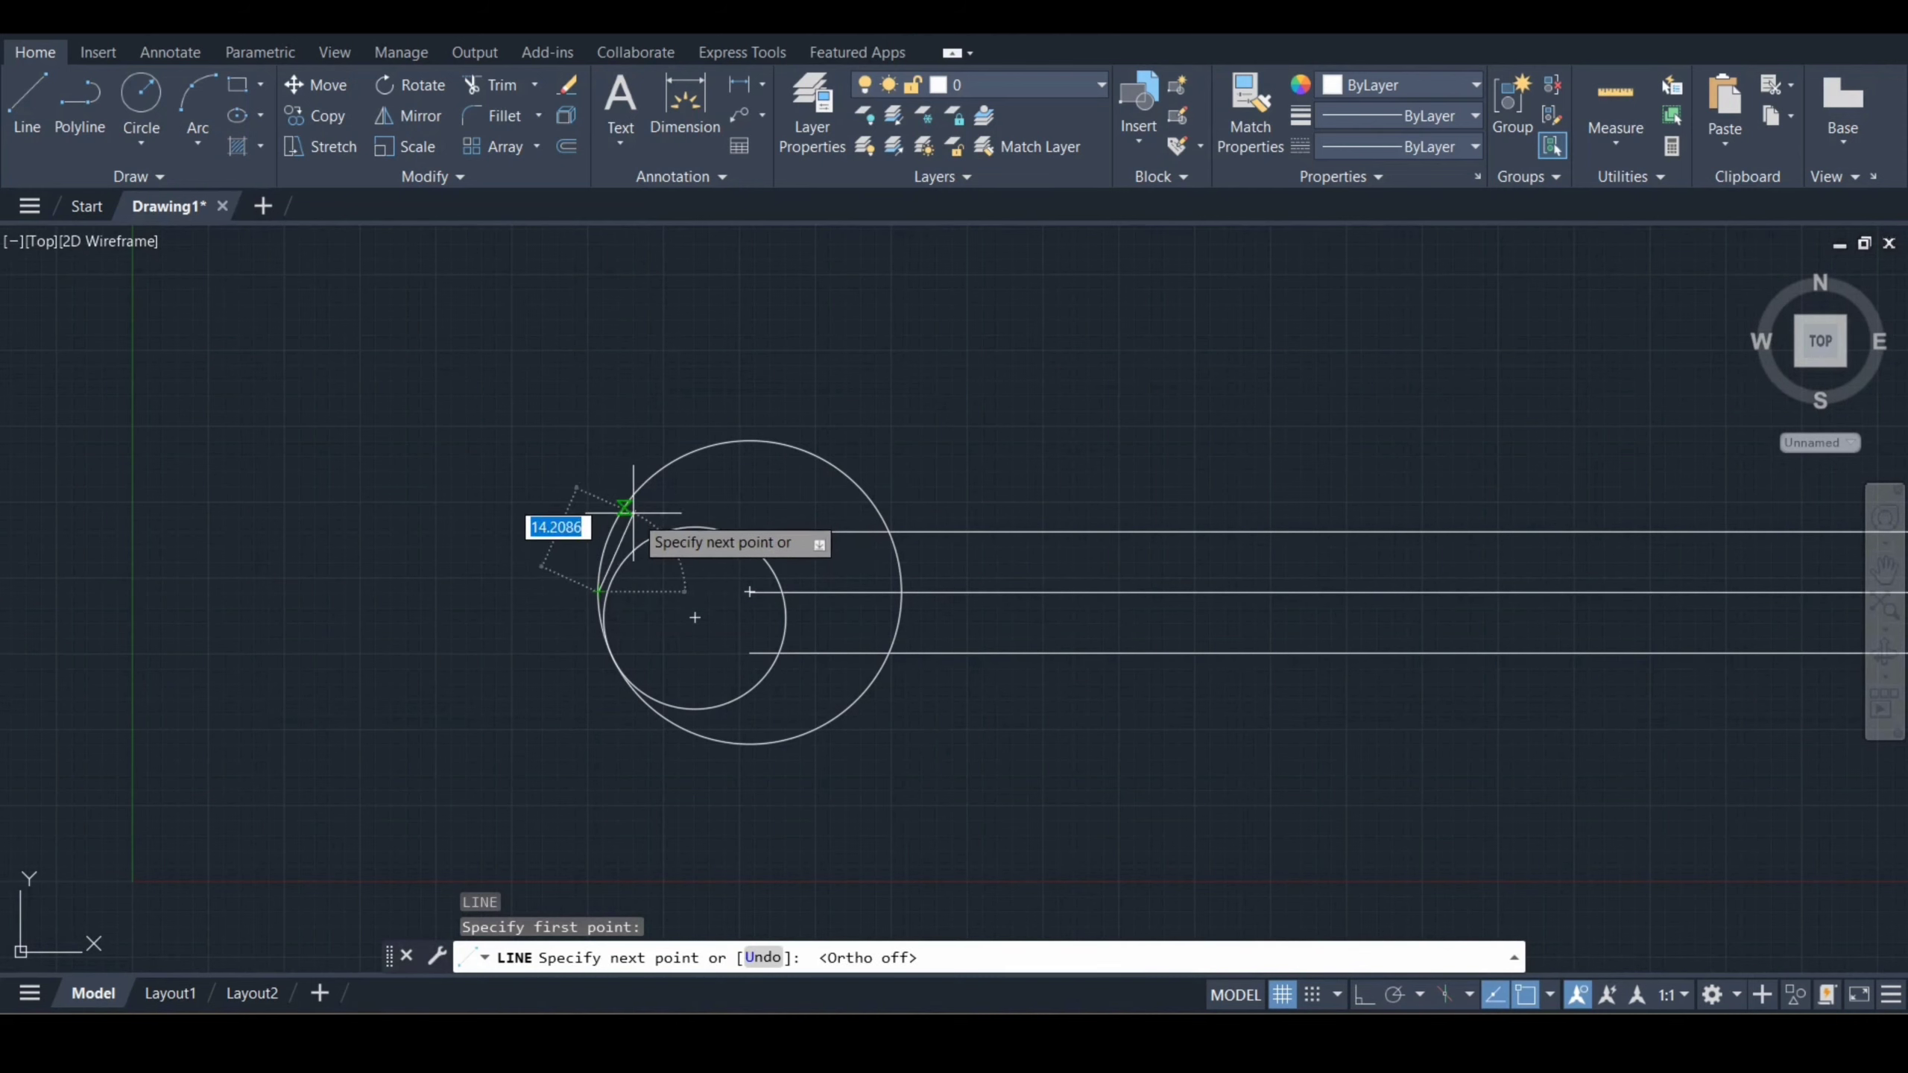
type("4.")
key("Tab")
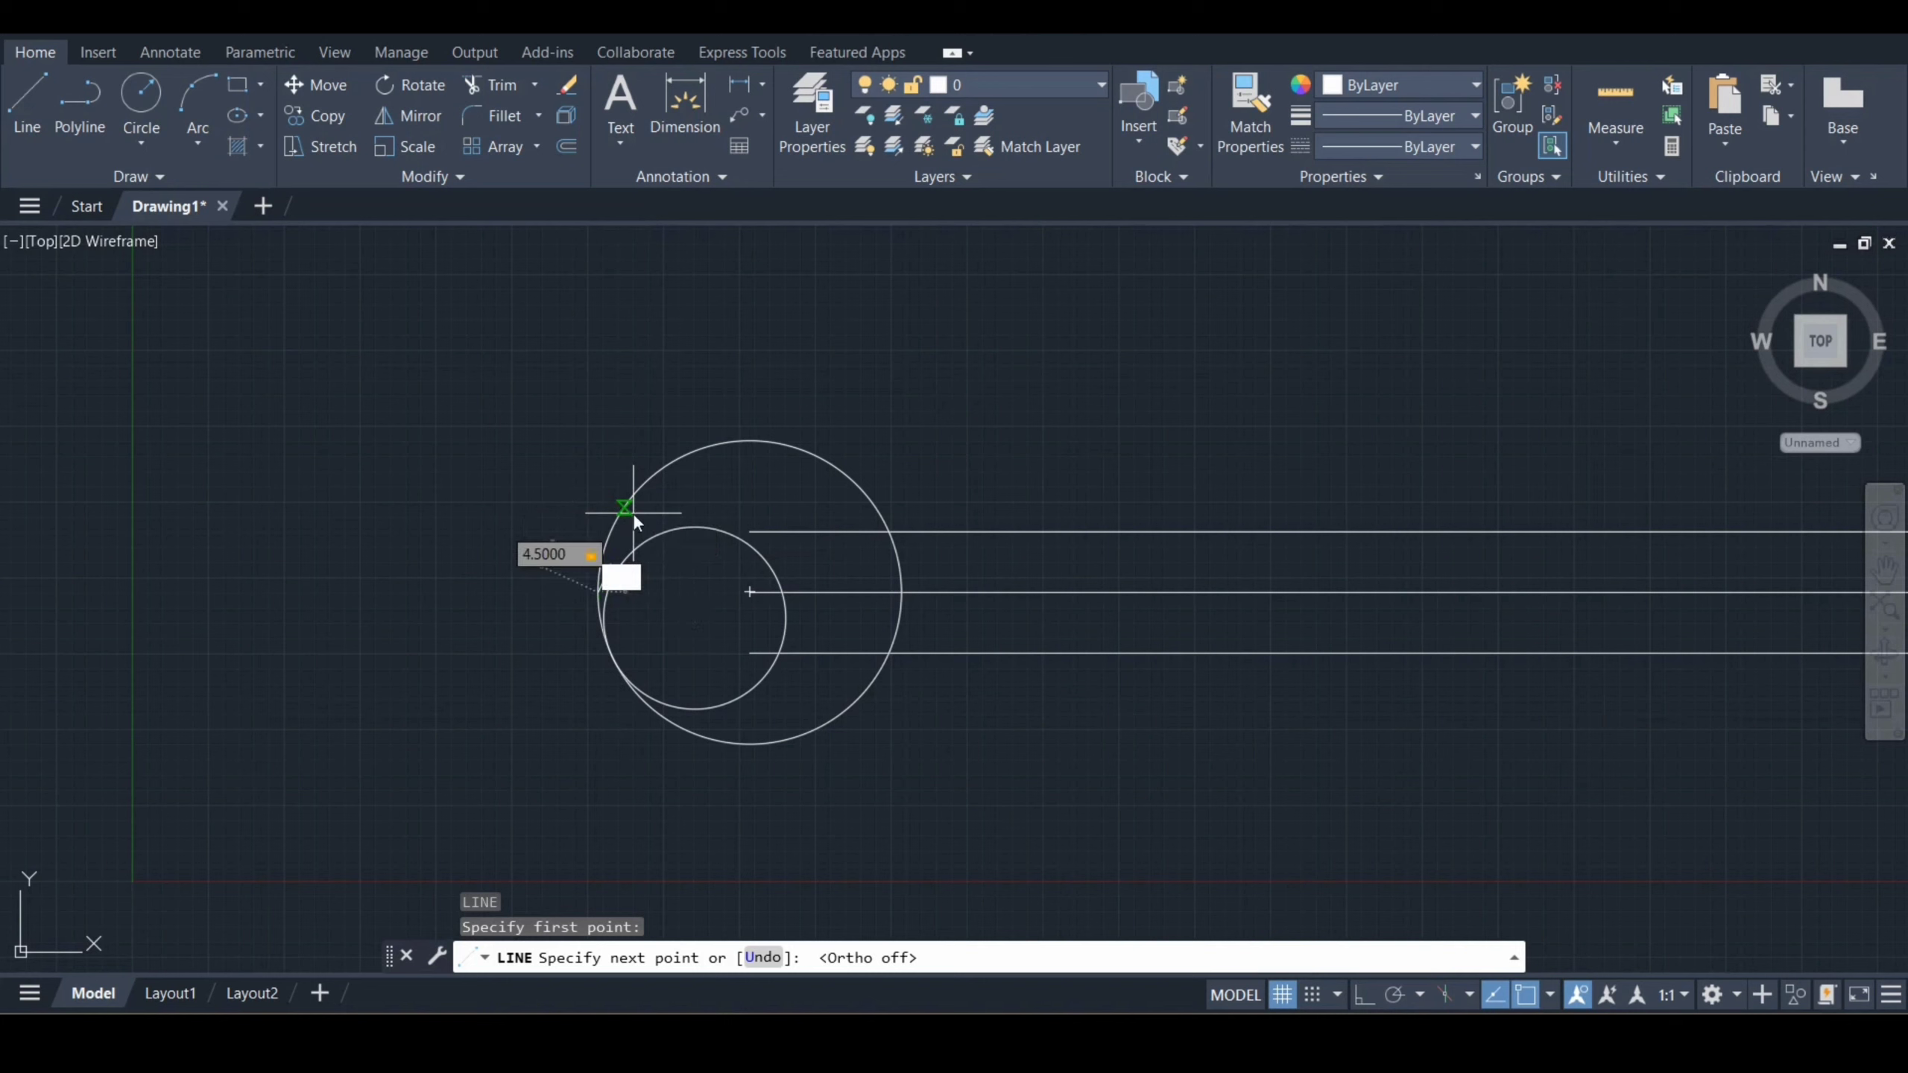
type("85")
key("Return")
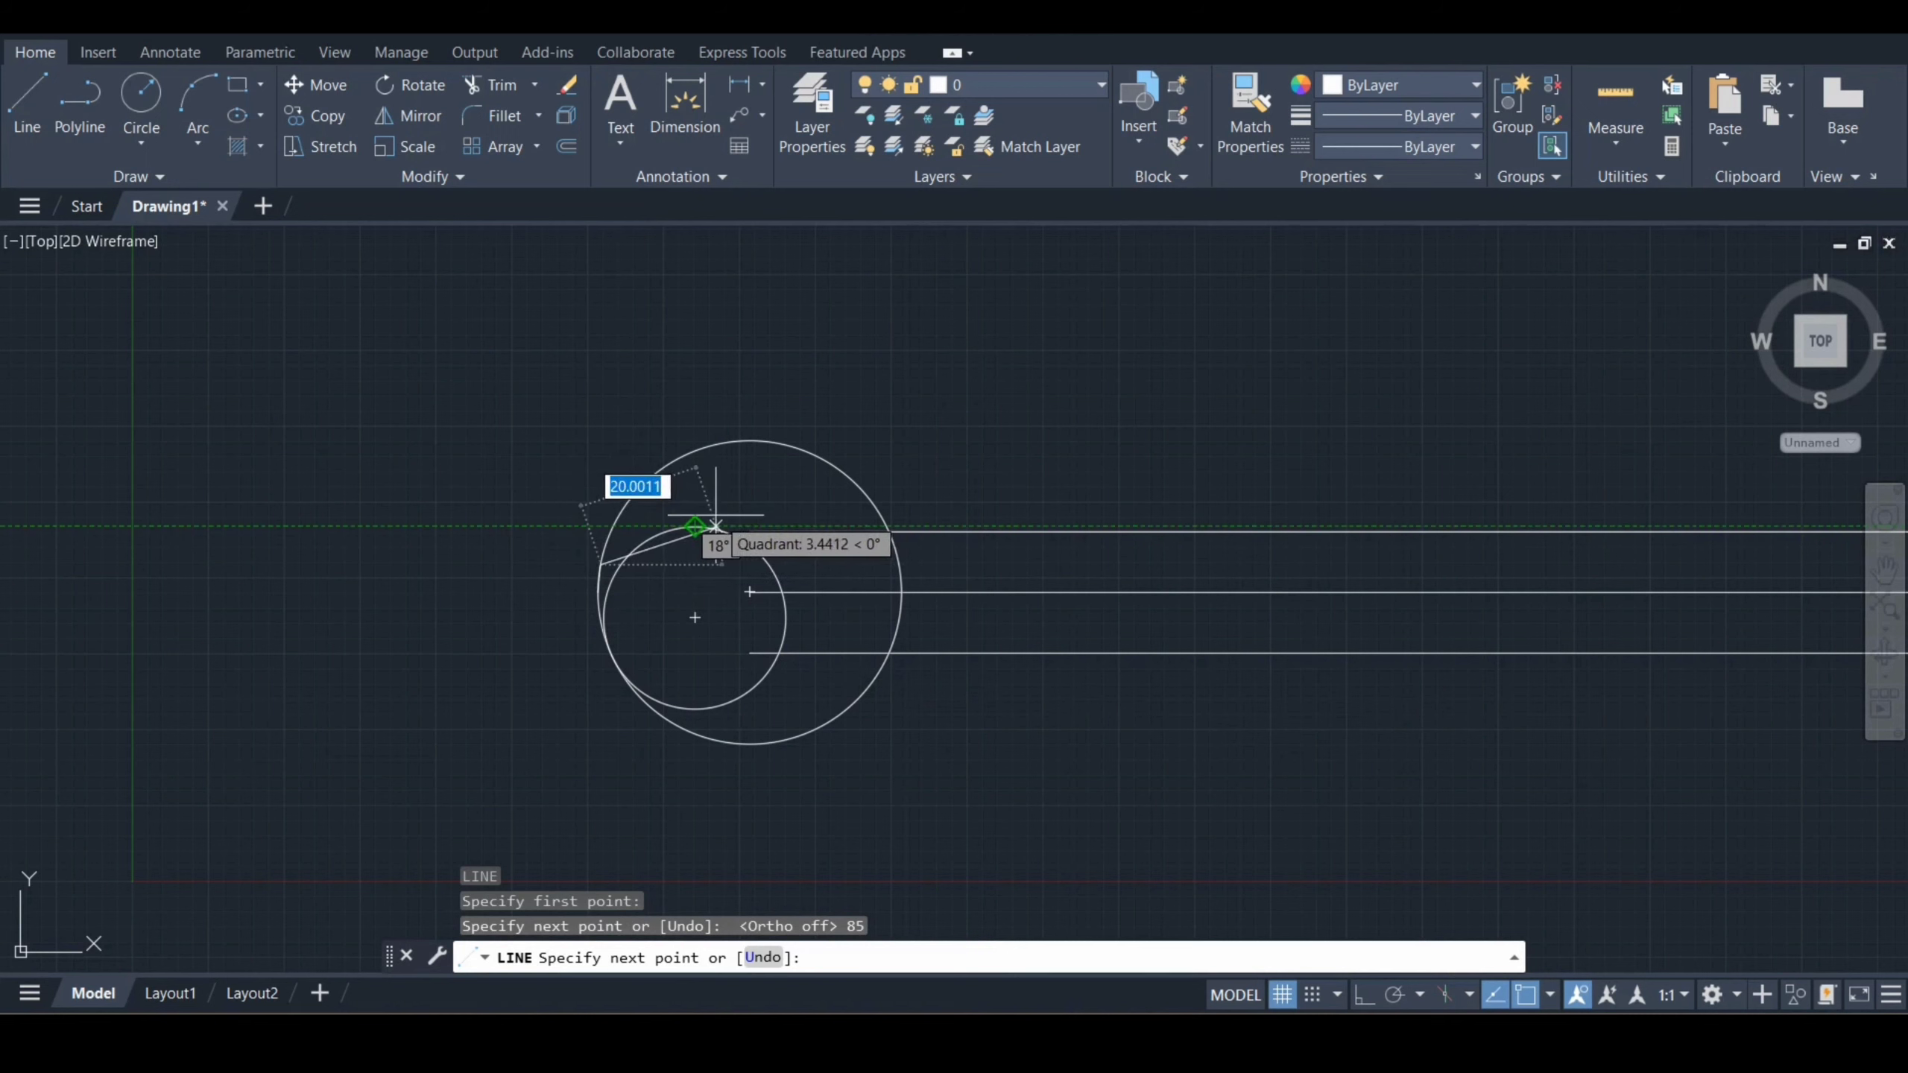
- Continue the line with a segment 20 units long at 17 degrees and end the line
type("2")
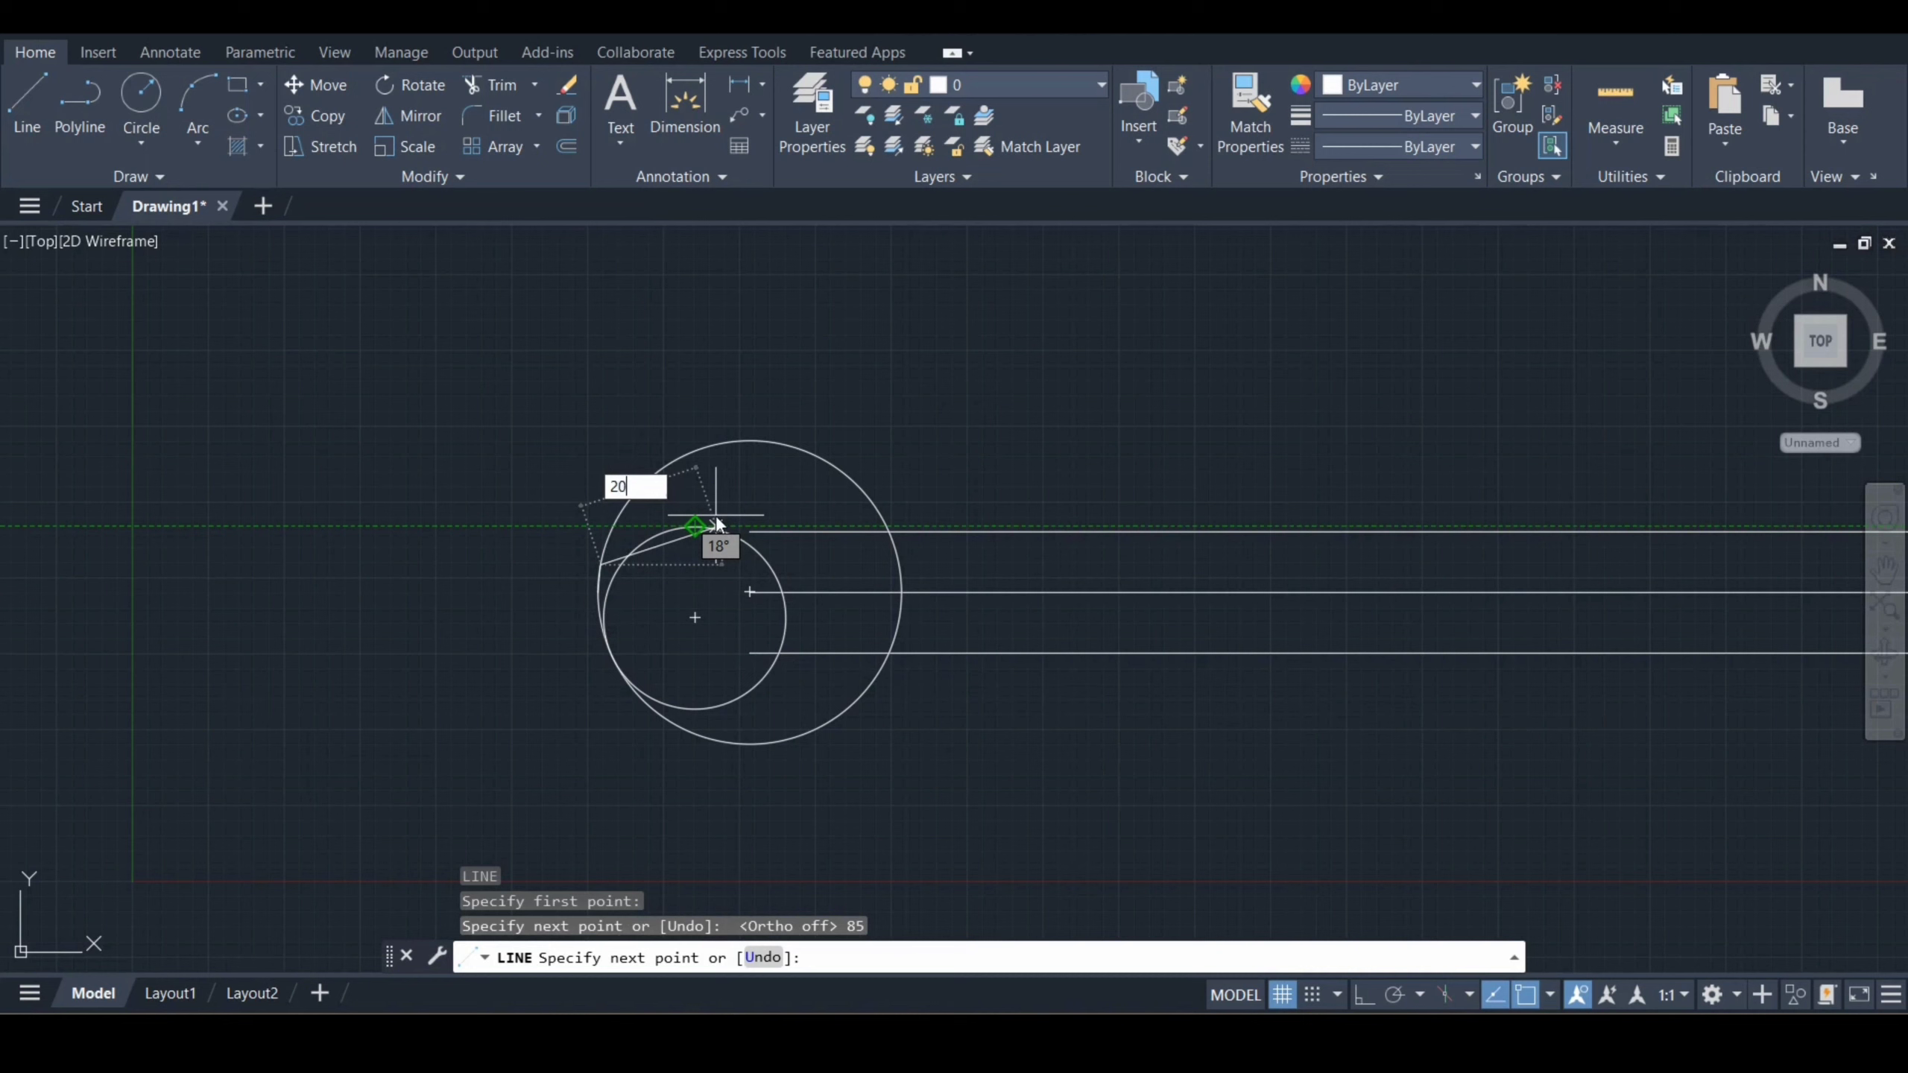
type("0")
key("Tab")
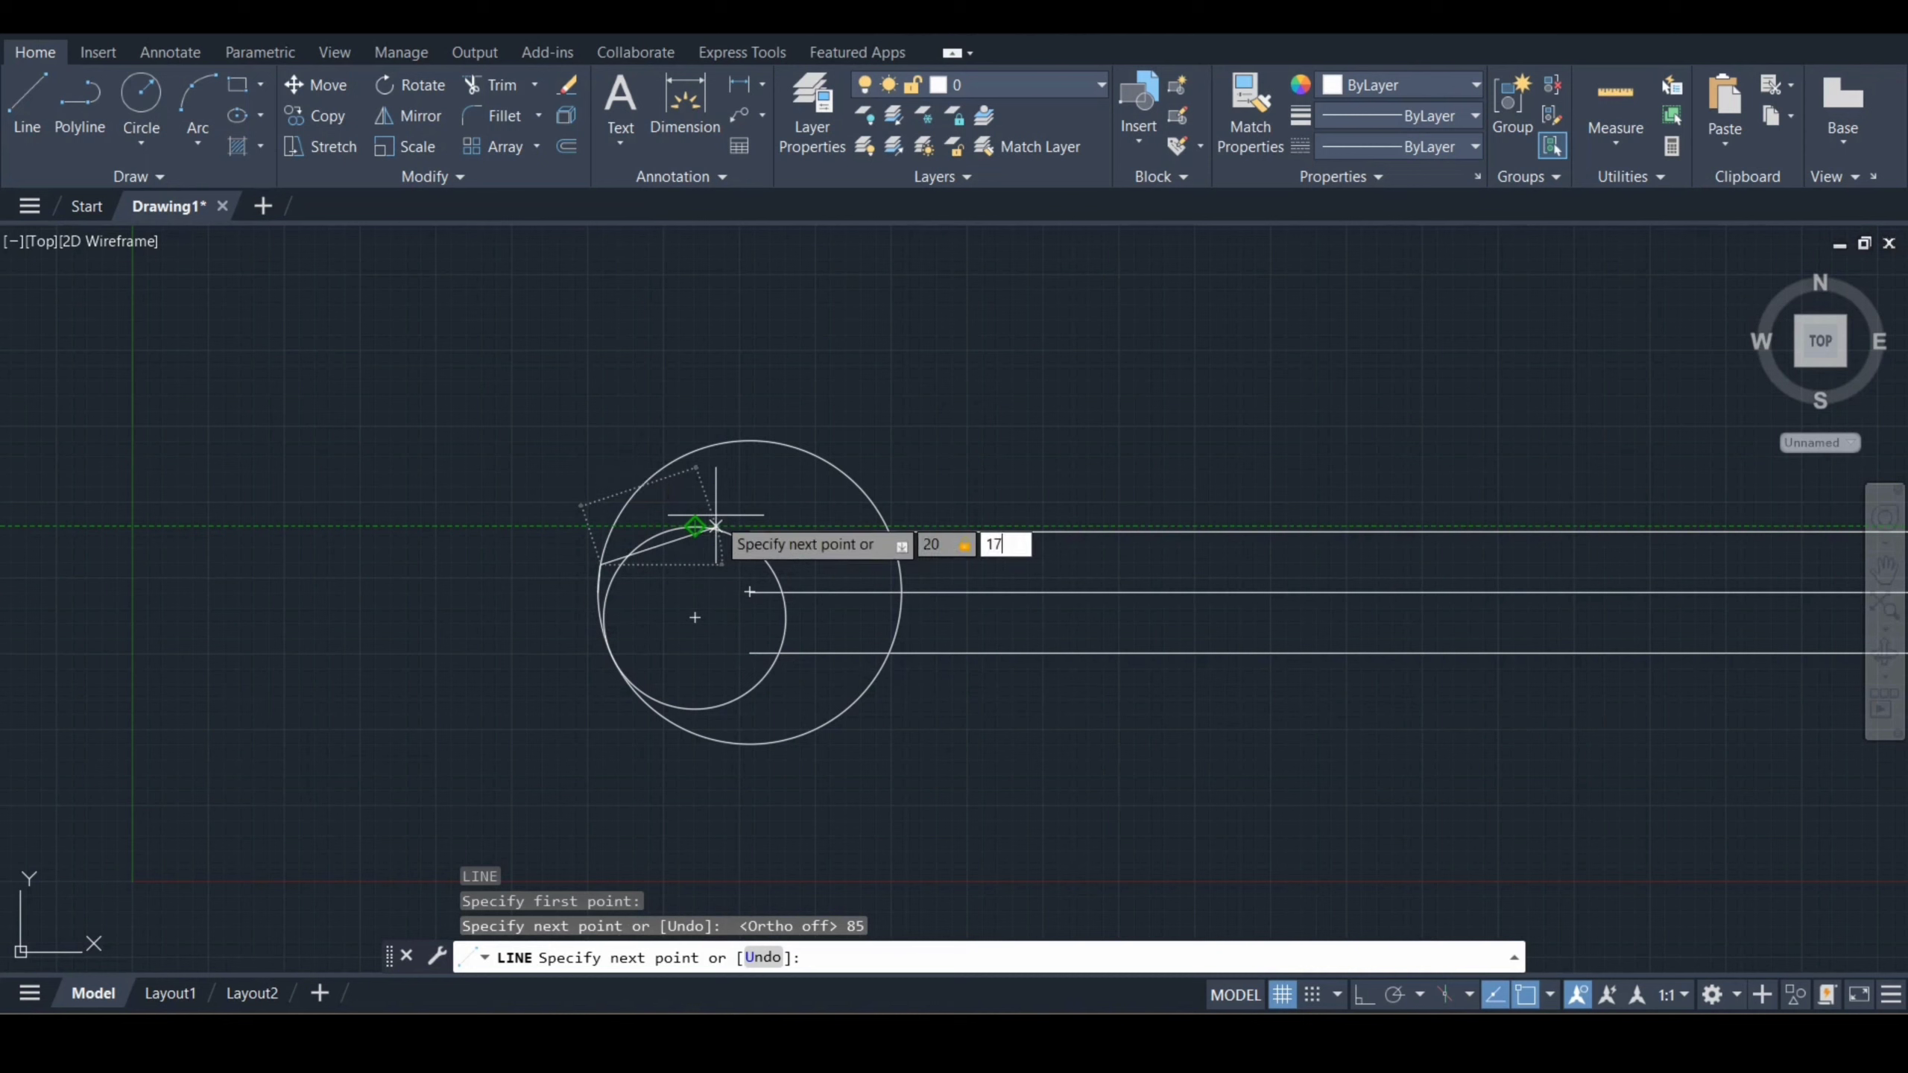
type("17")
key("Return")
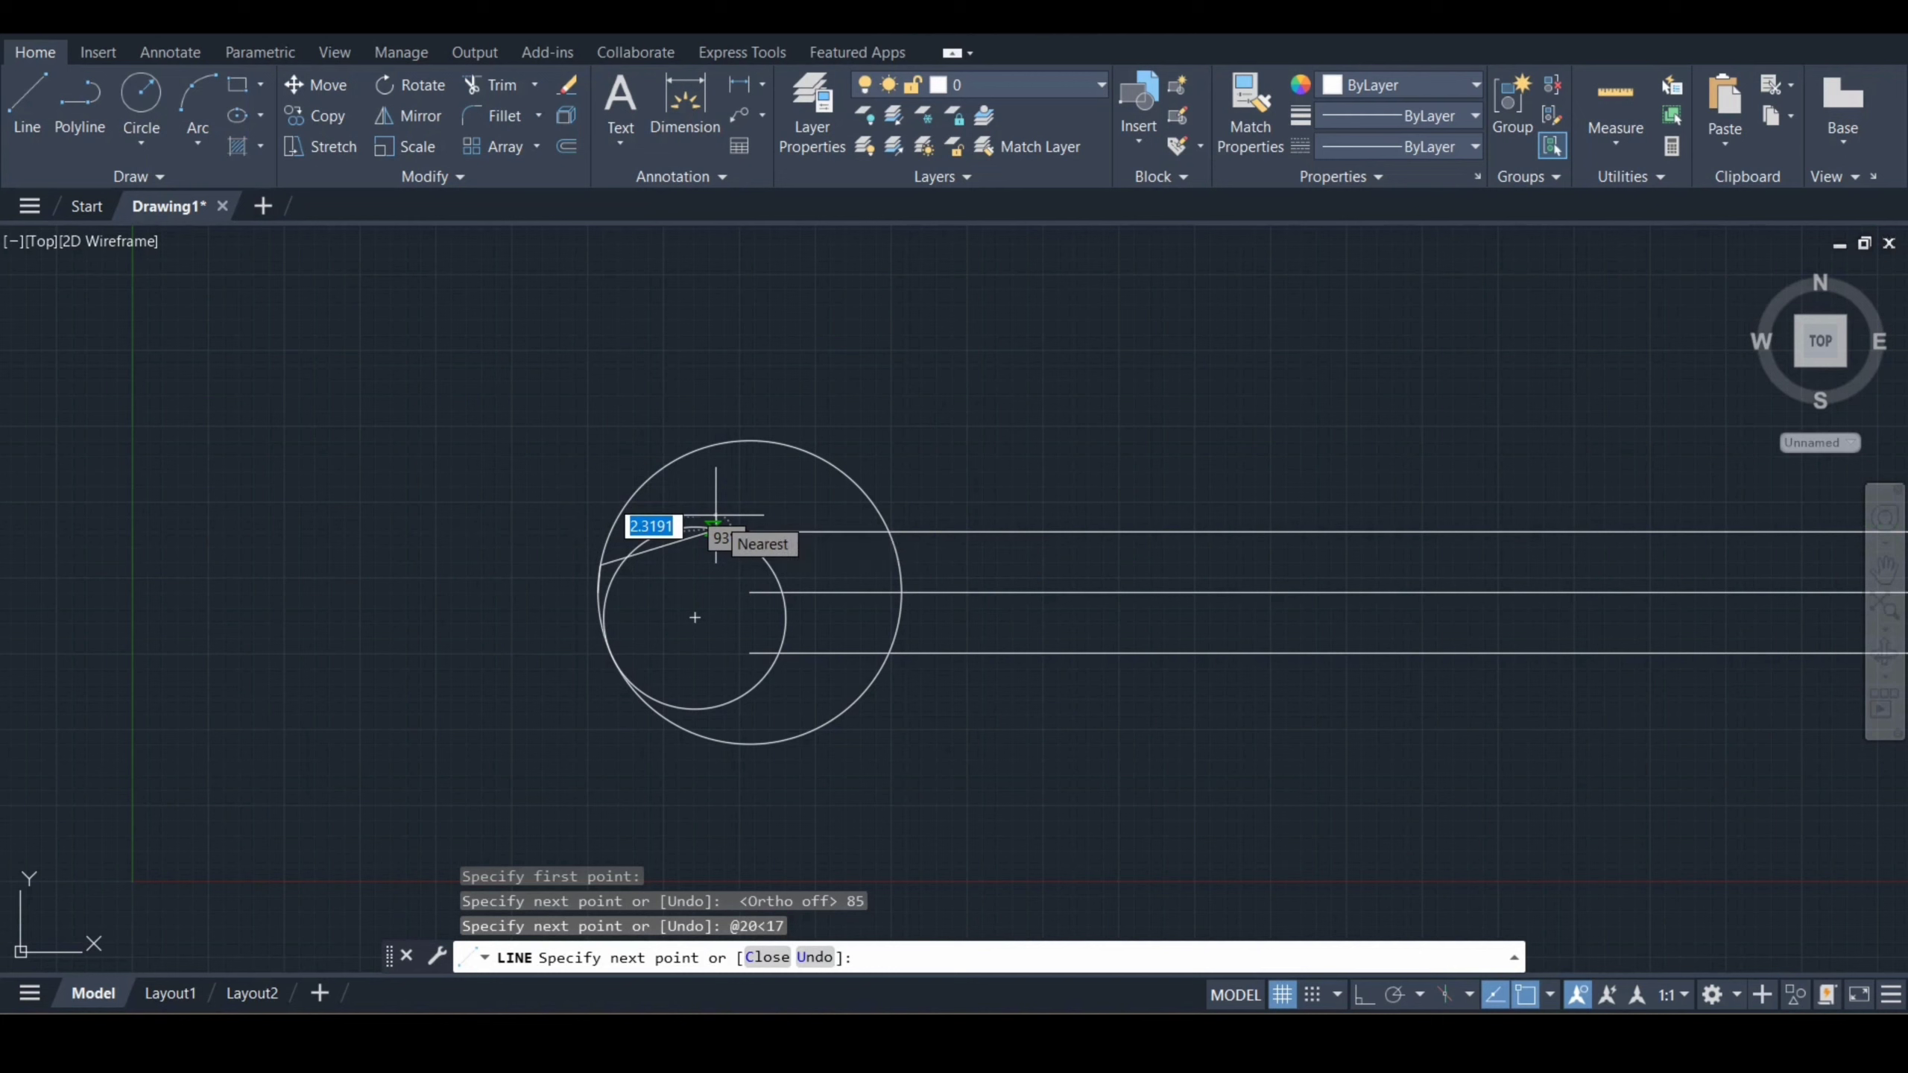
key("Escape")
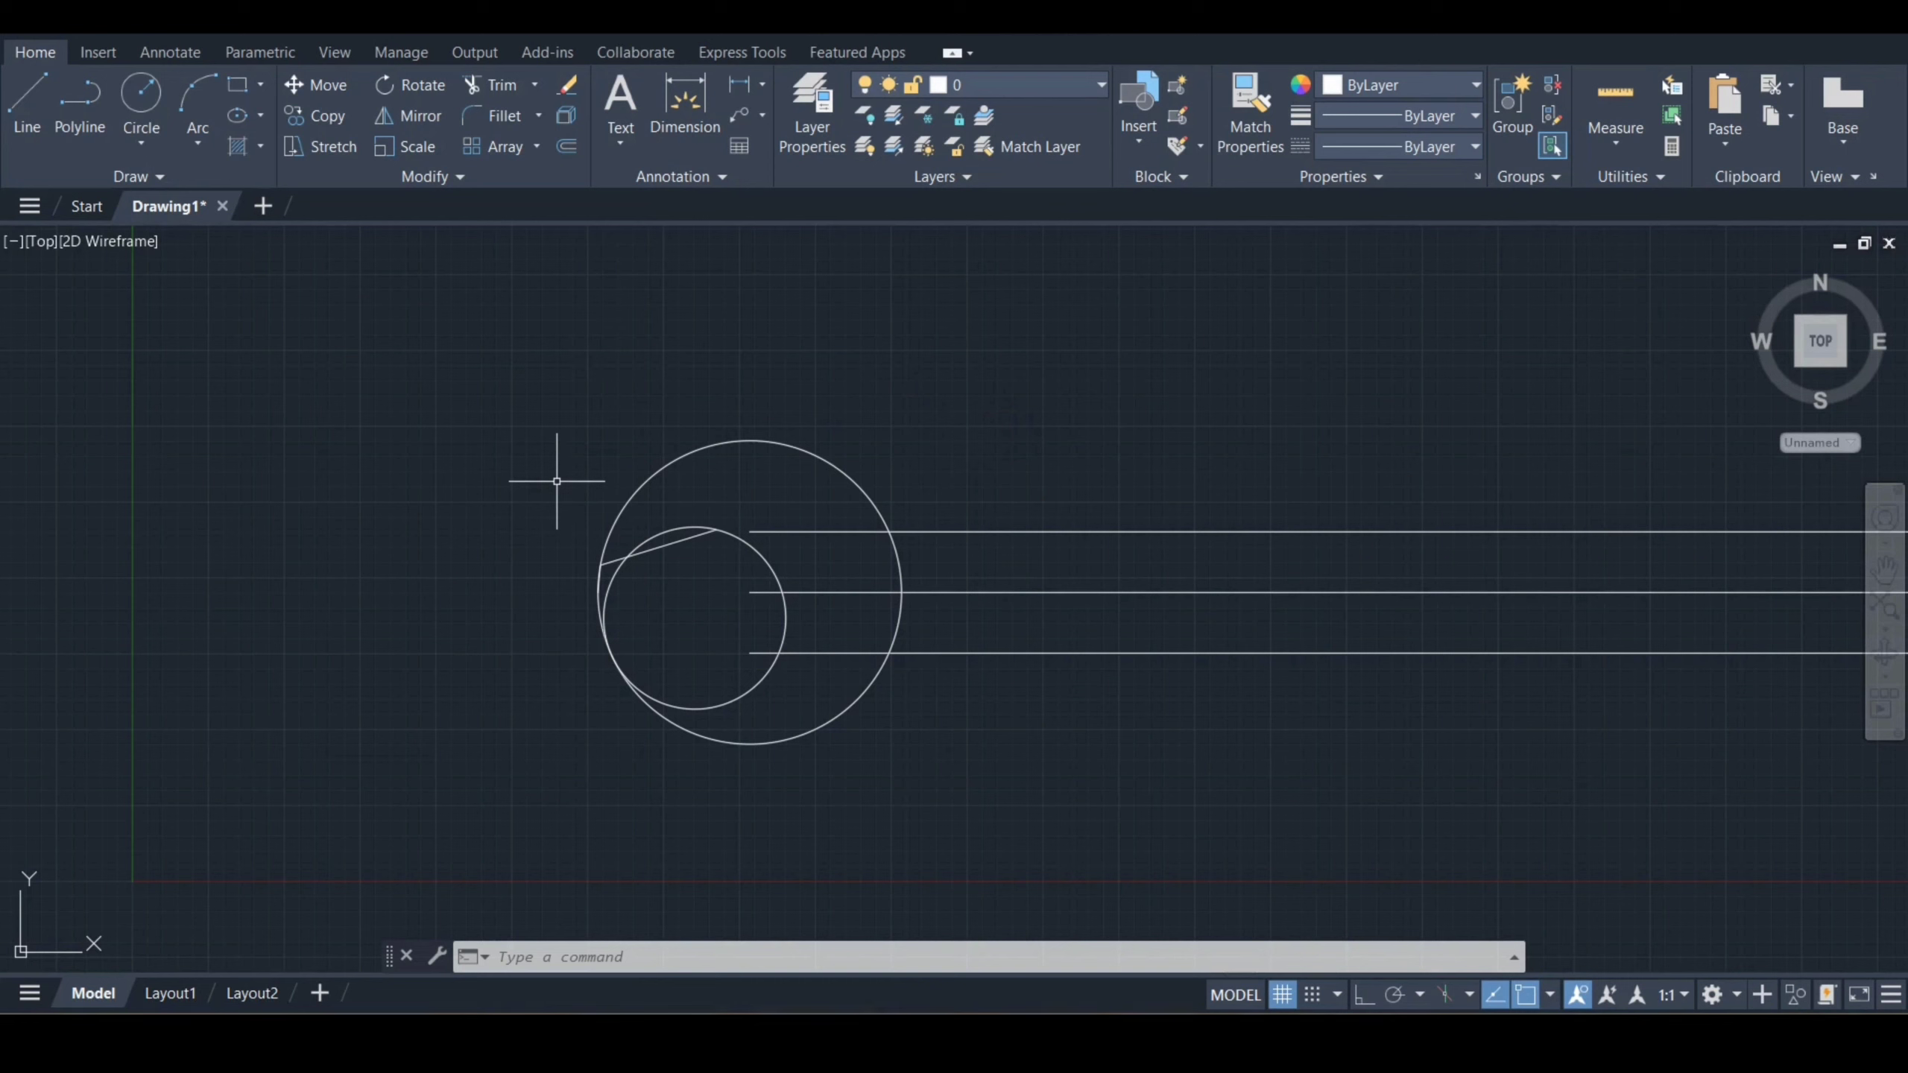
key("Escape")
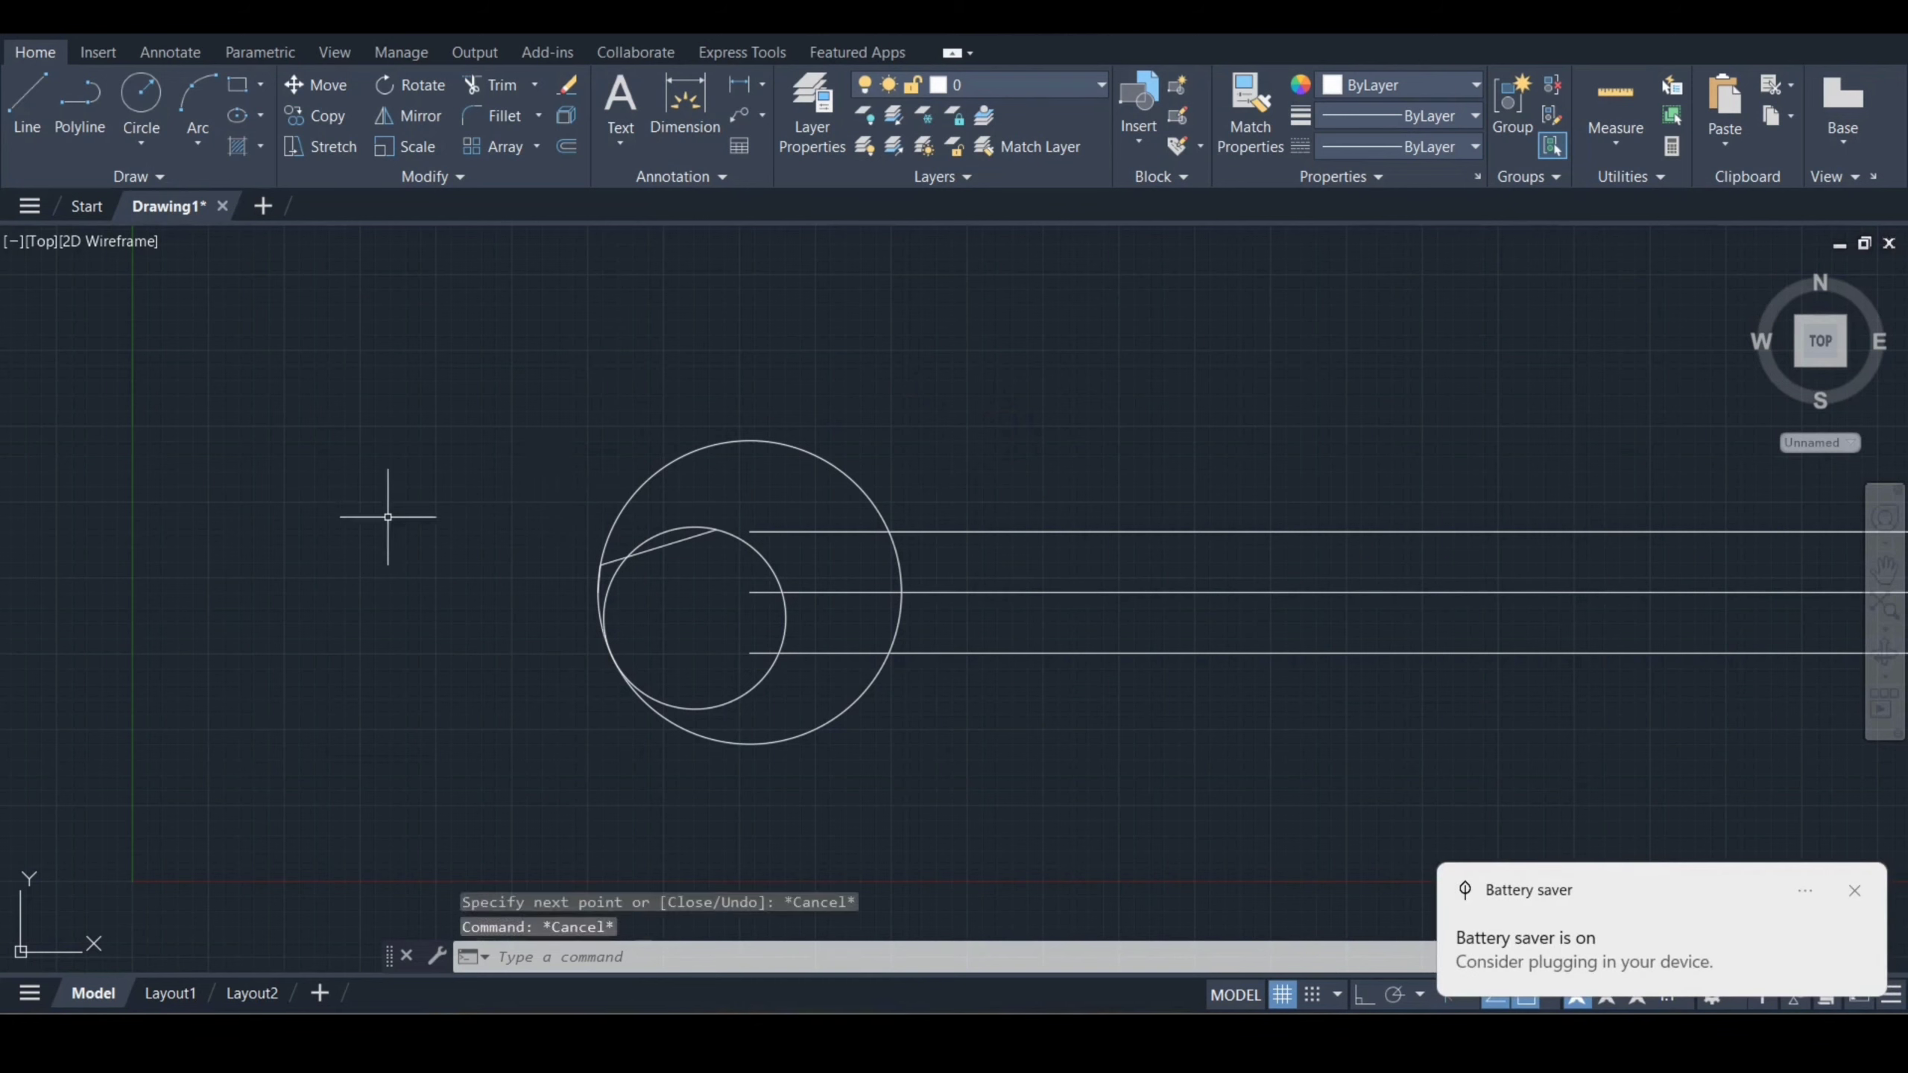
- Dismiss the battery saver notification
left_click(1858, 901)
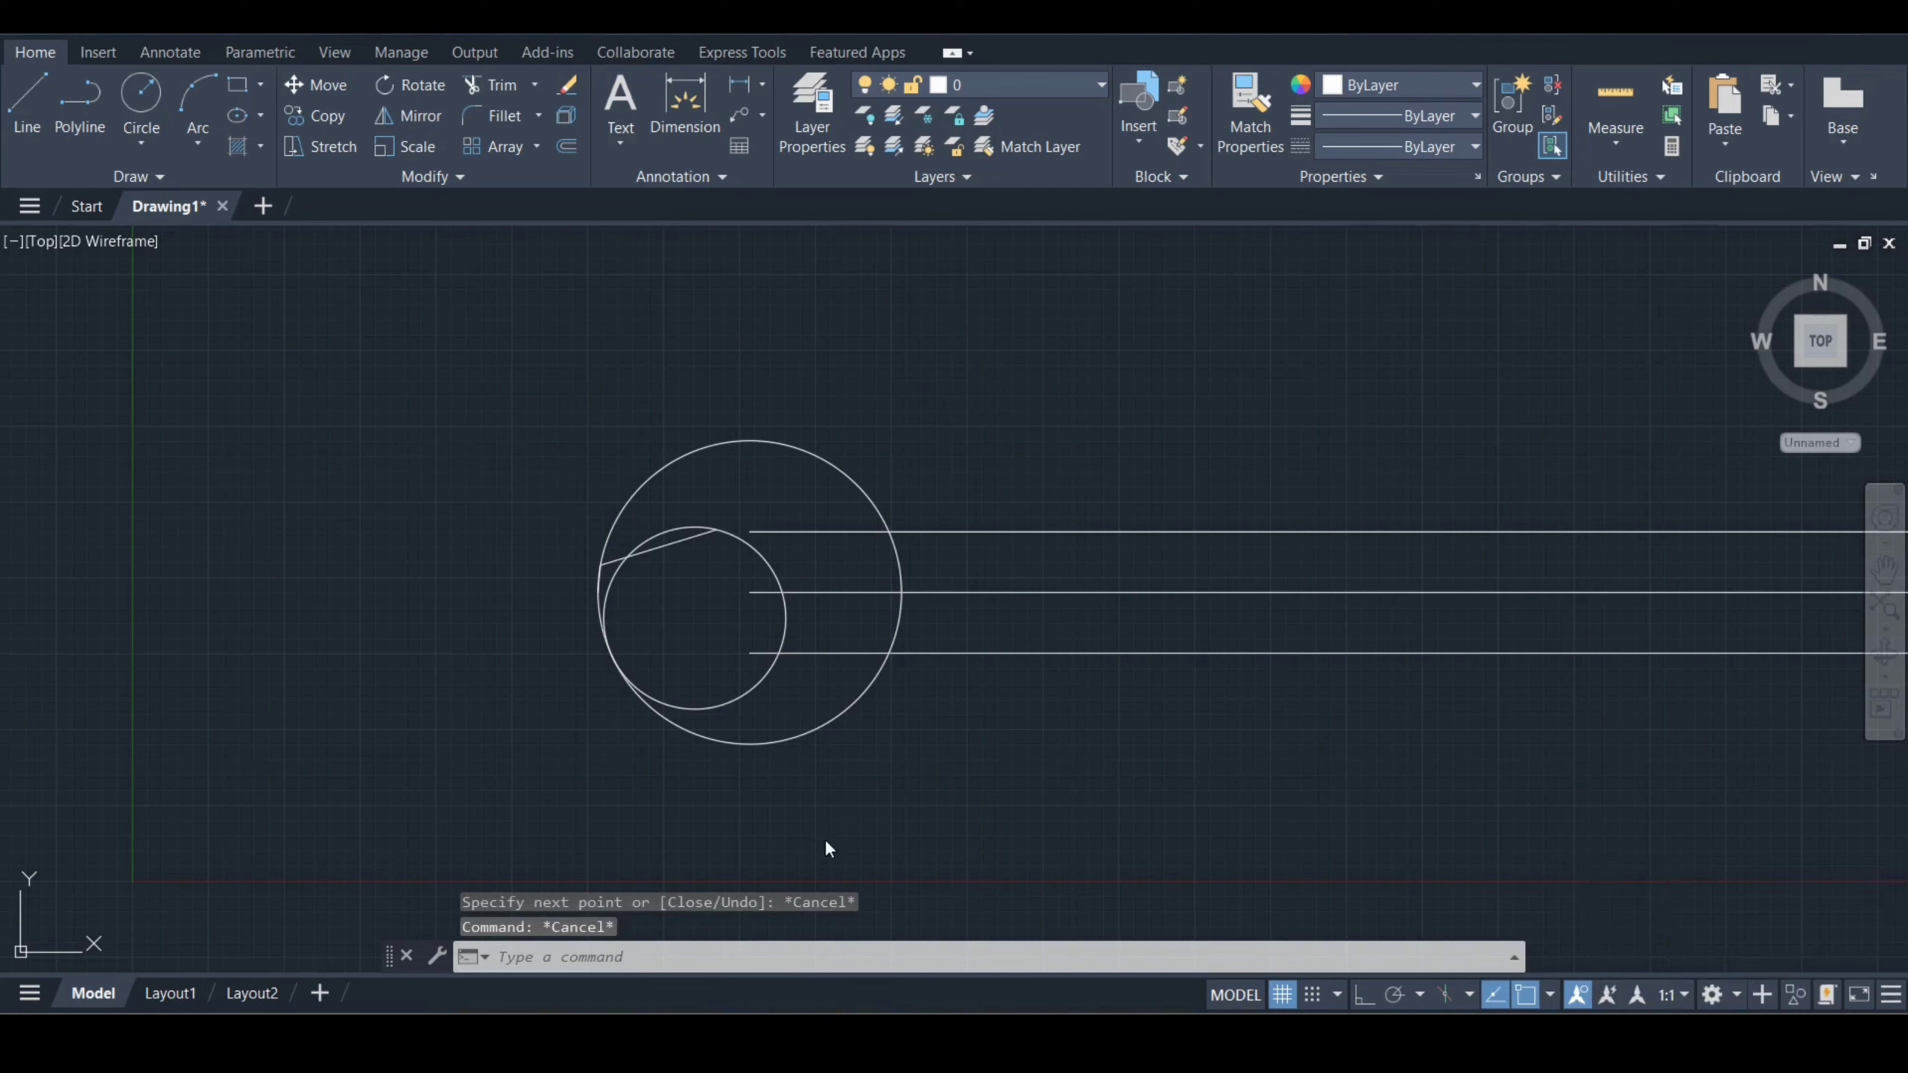
left_click(582, 792)
key("Escape")
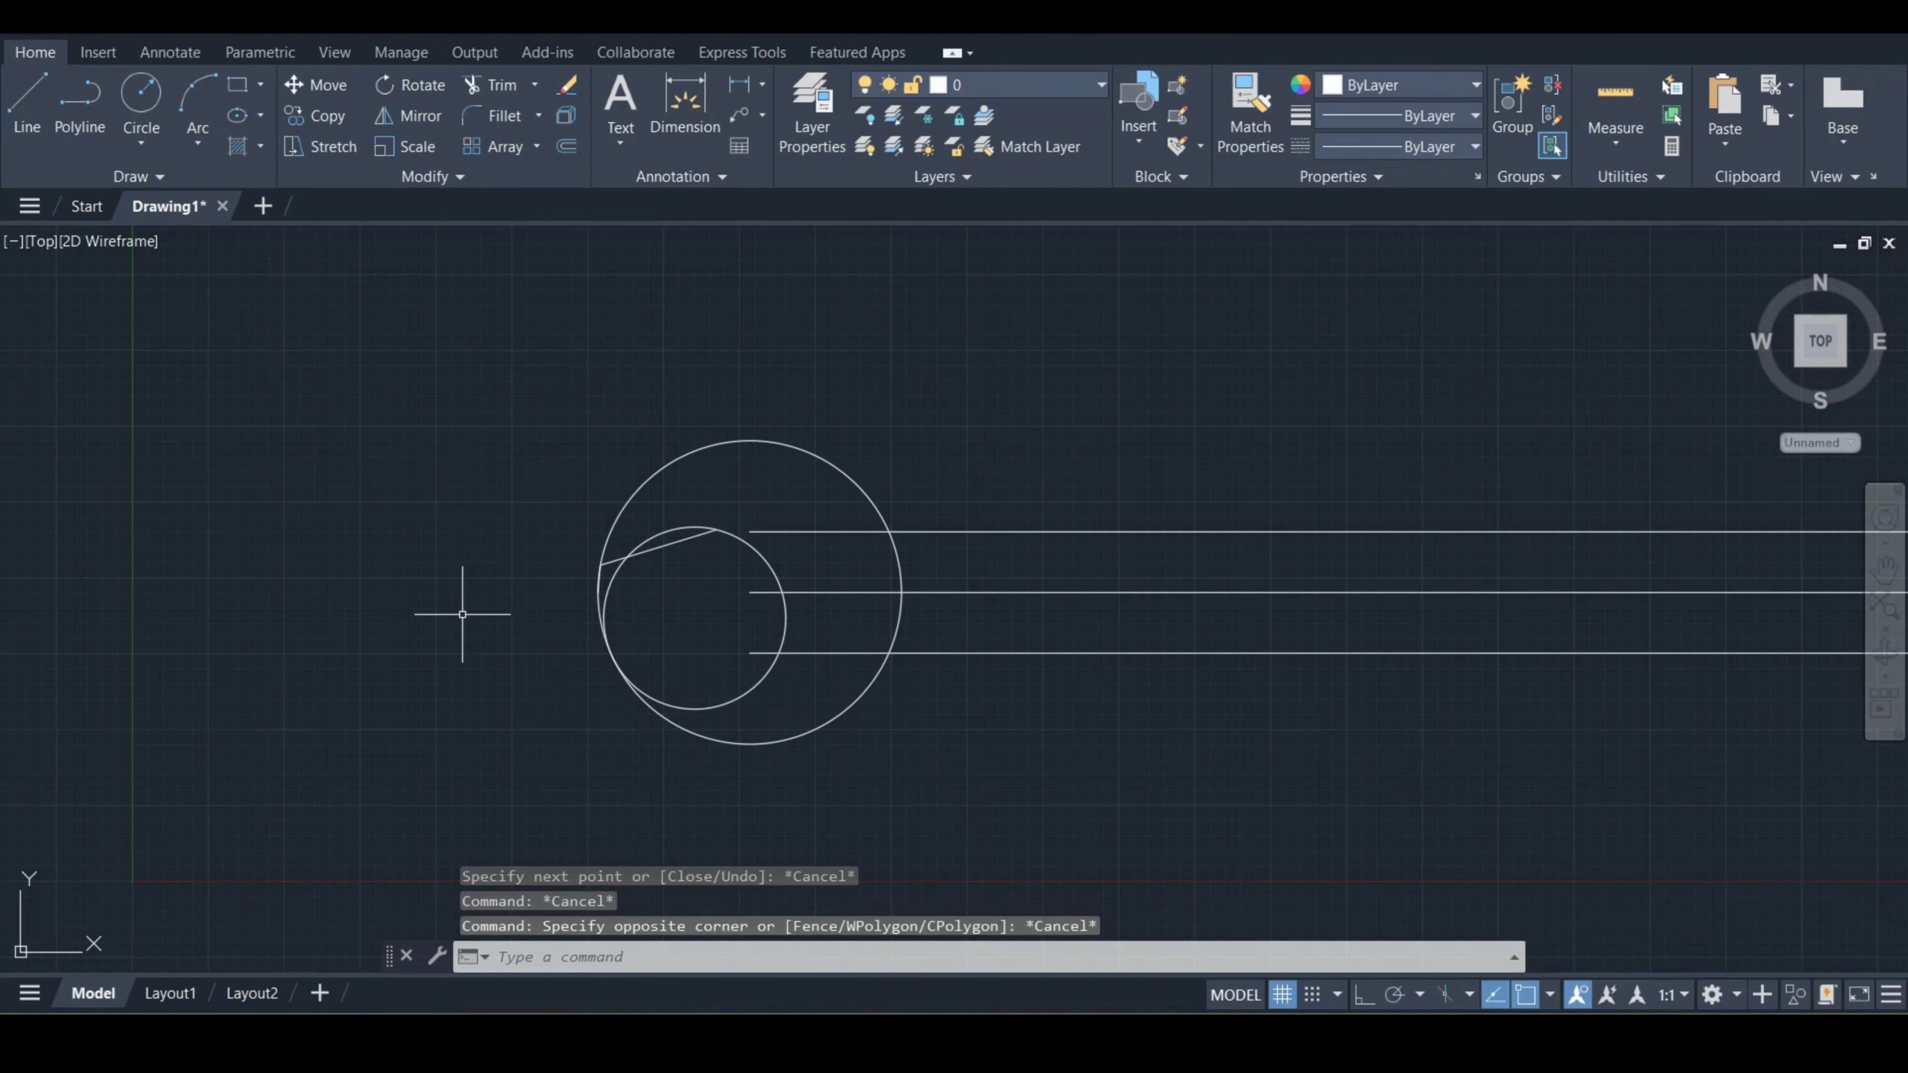
- Draw a two-point circle of diameter 25 from the upper end of the 4.5-unit line toward the large circle's lower-left edge
type("c")
key("Return")
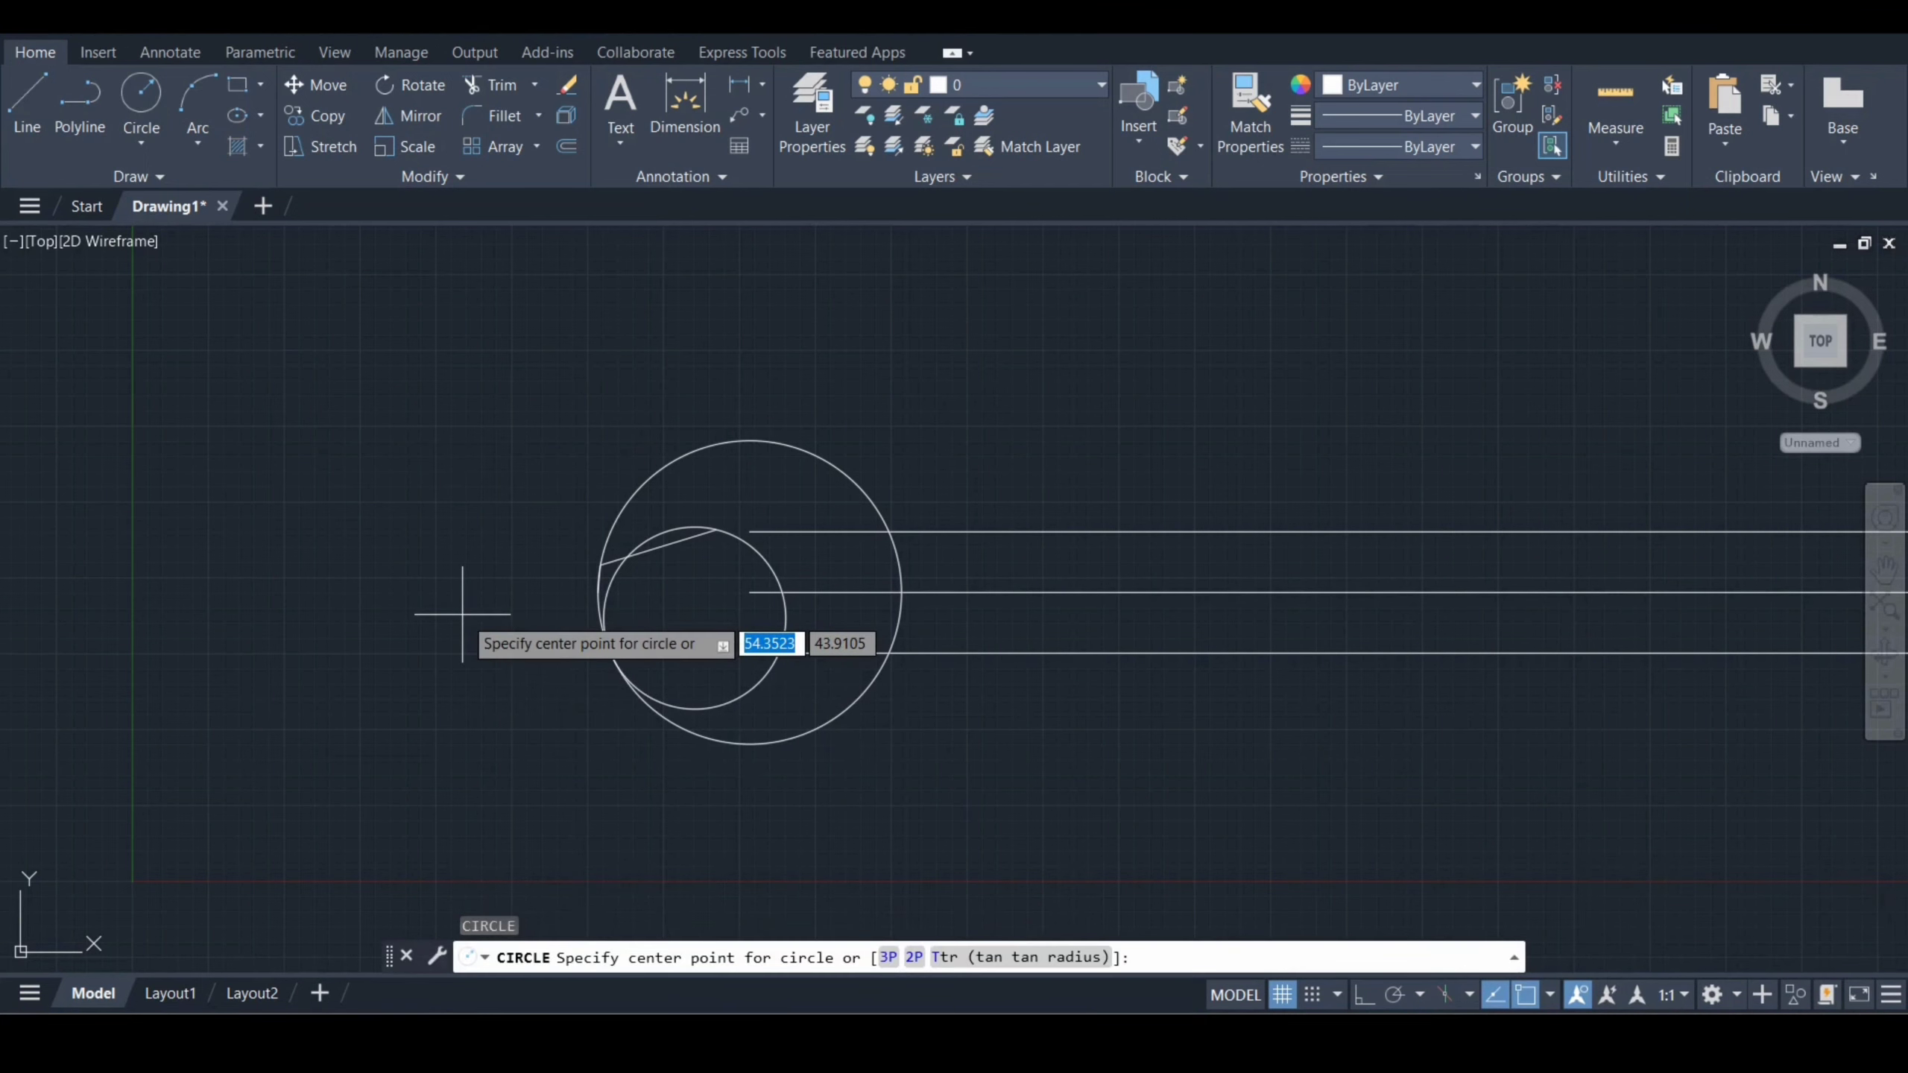
type("2p")
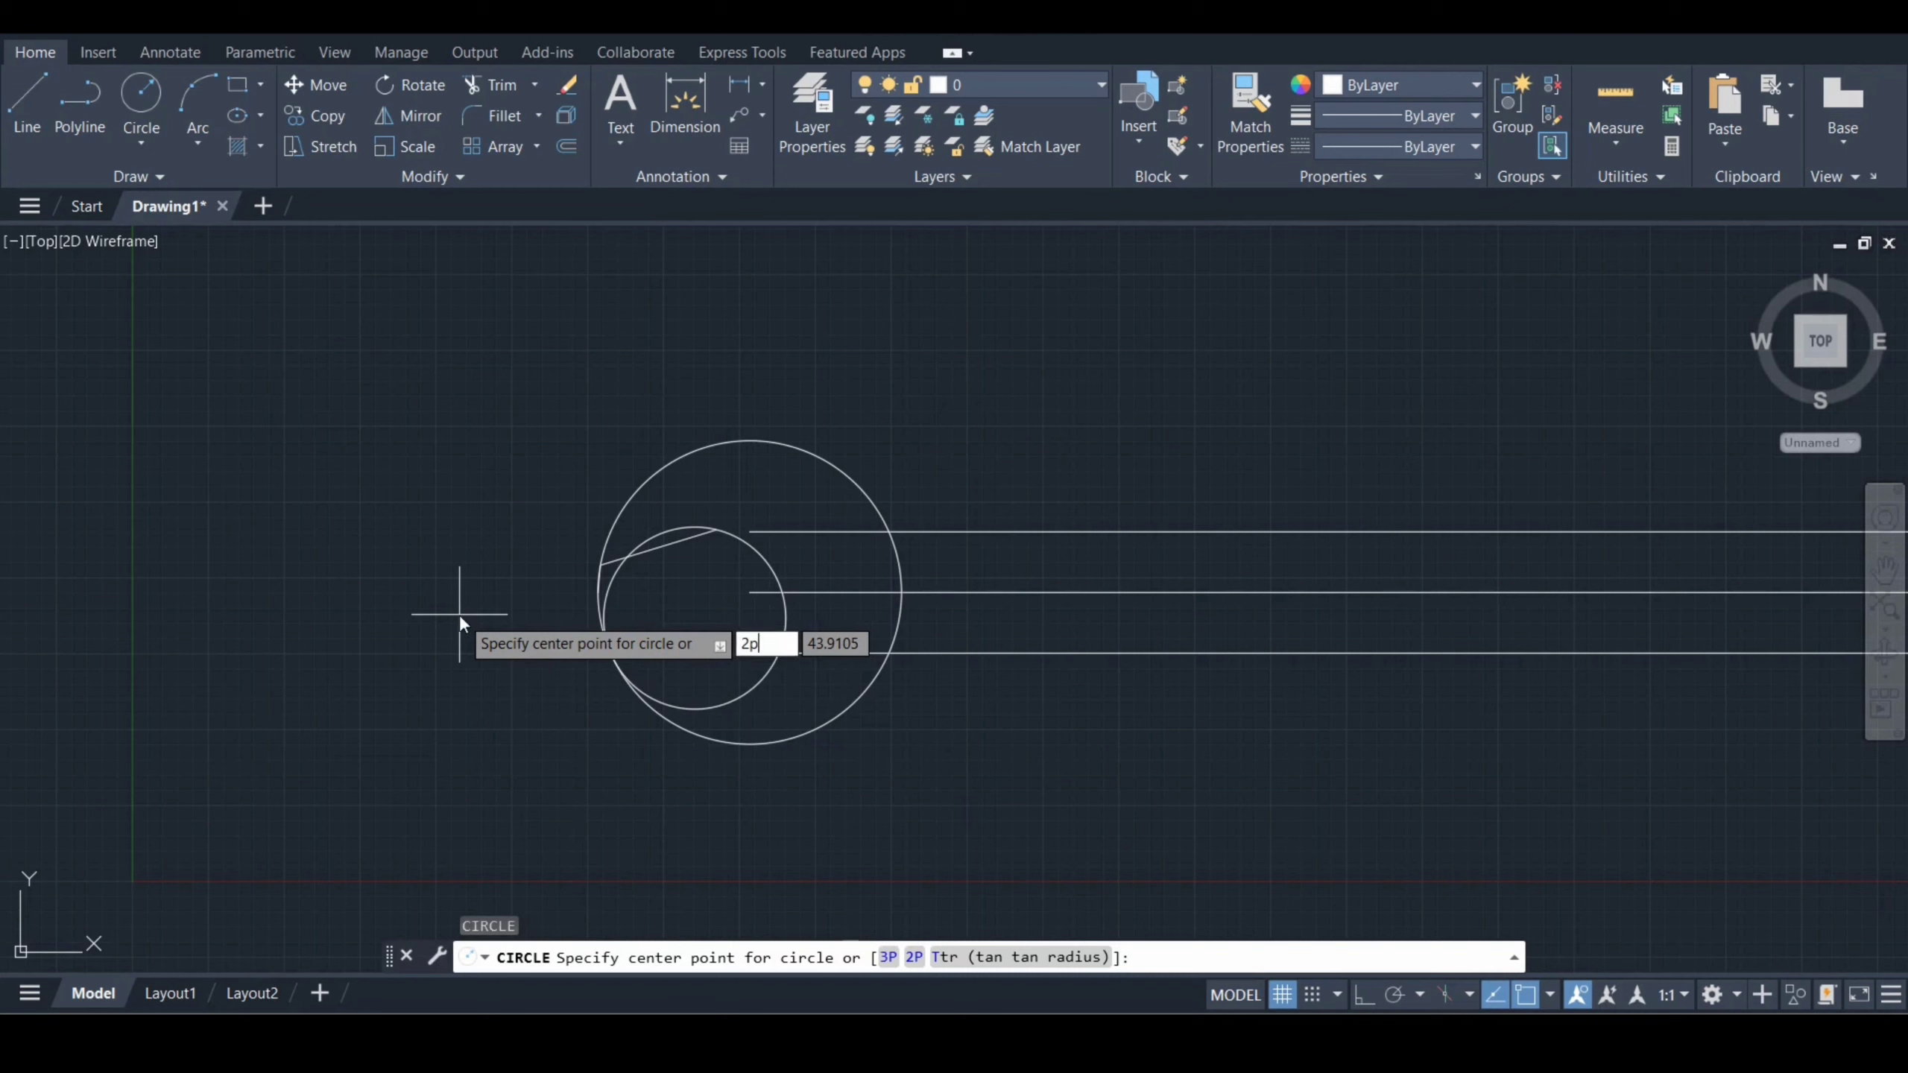
key("Return")
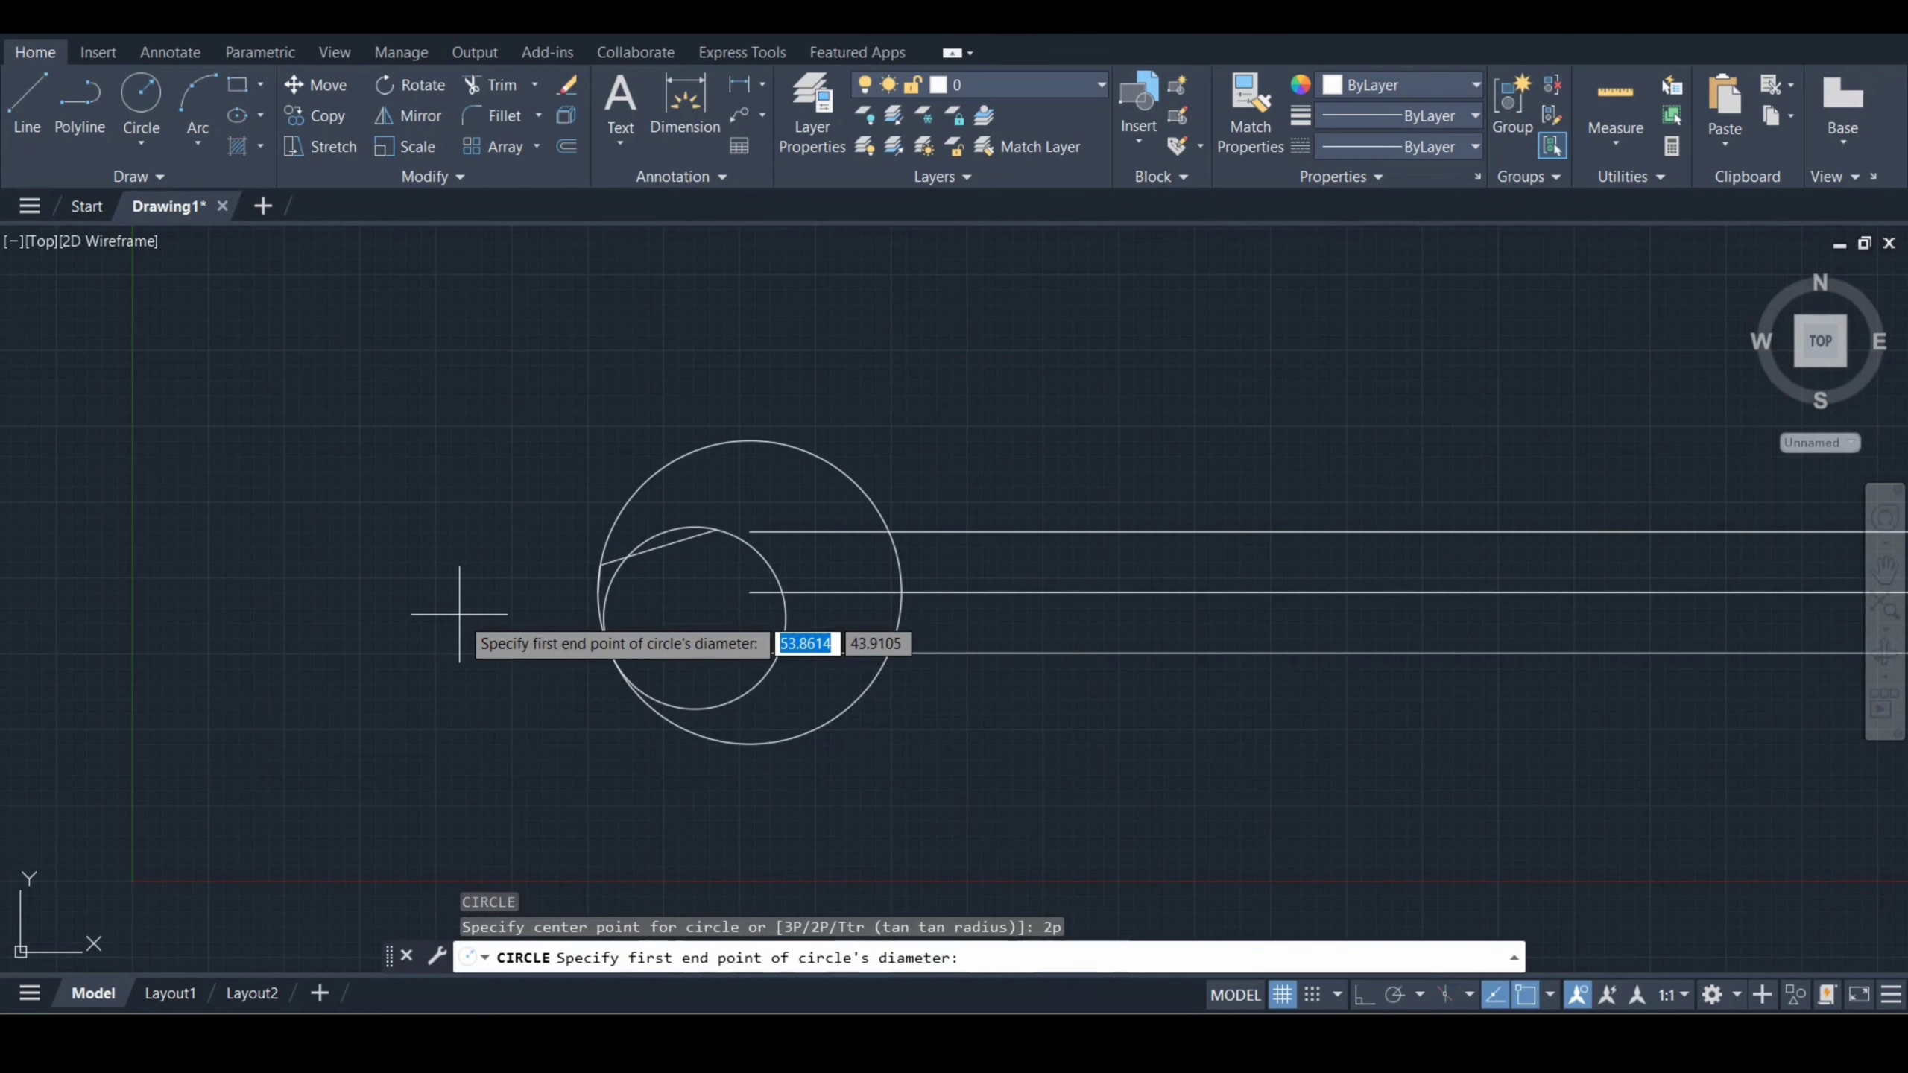
left_click(600, 564)
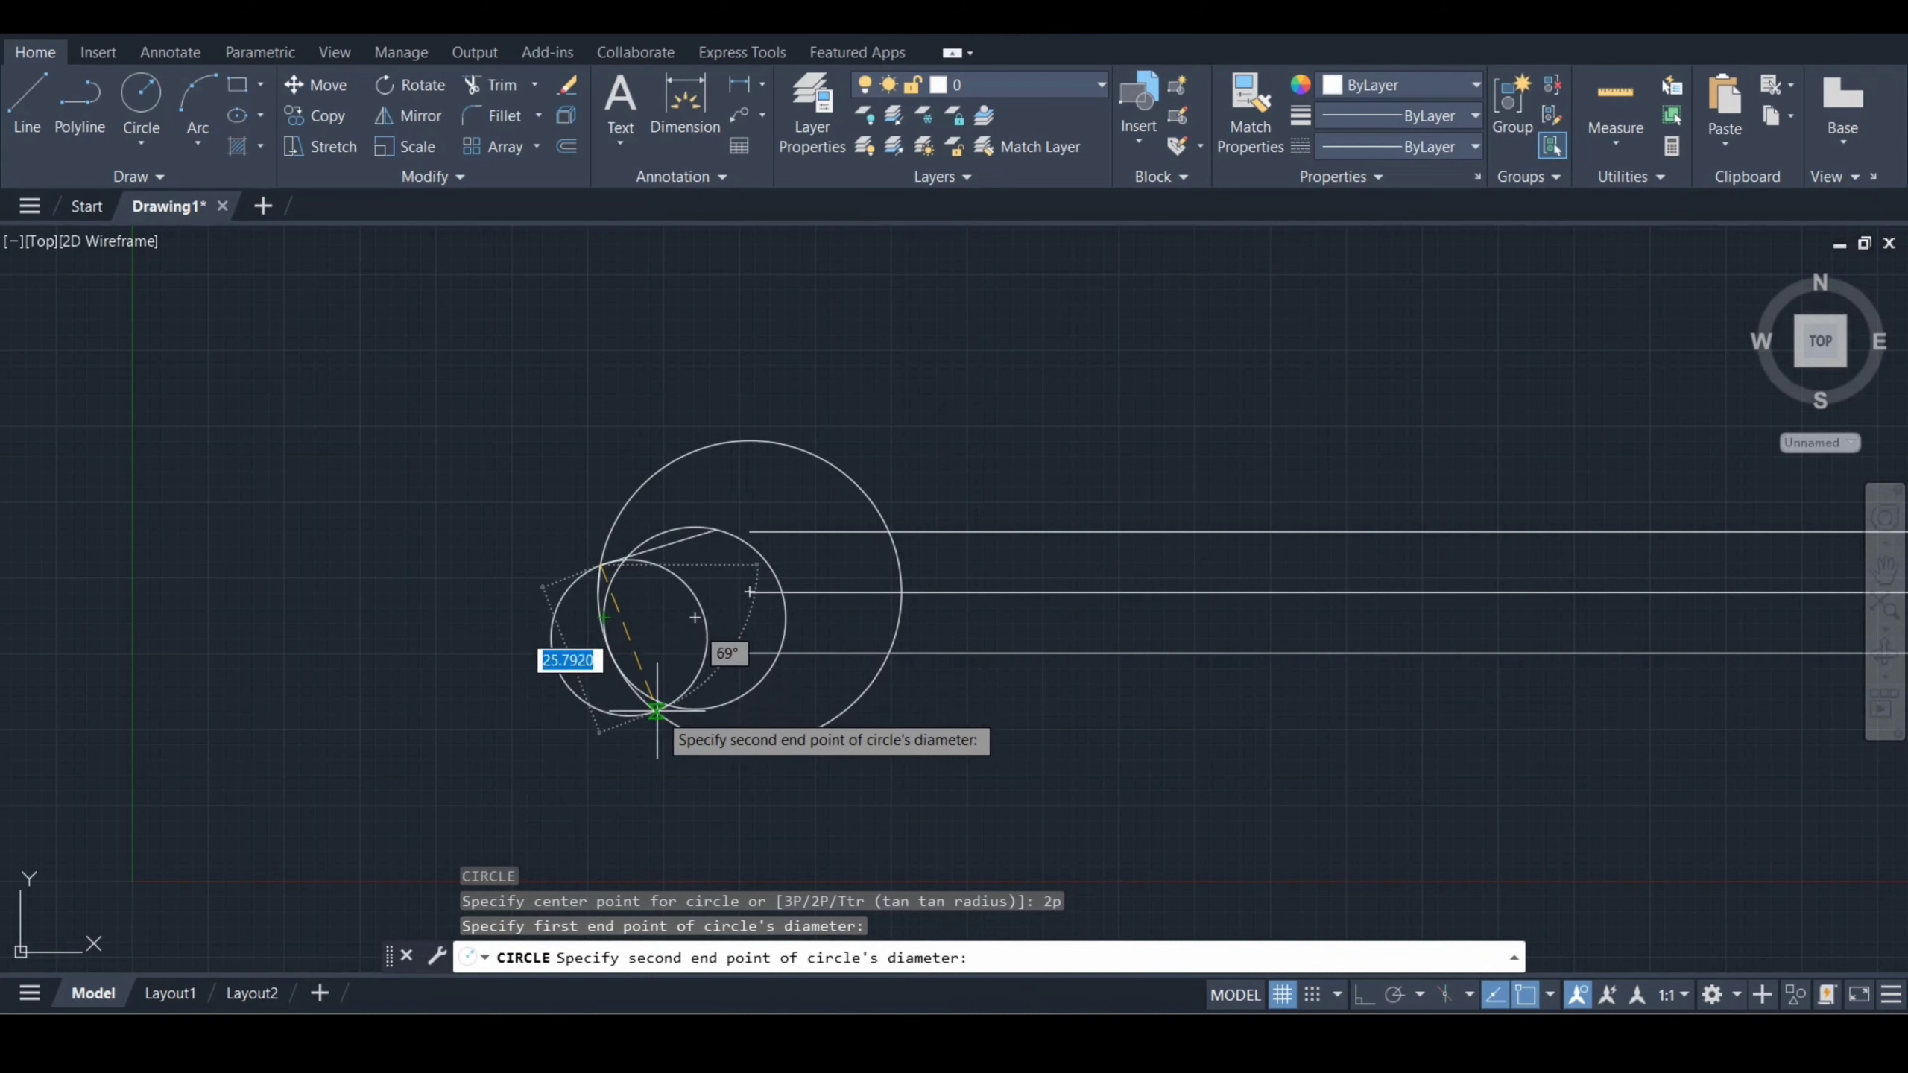
type("25")
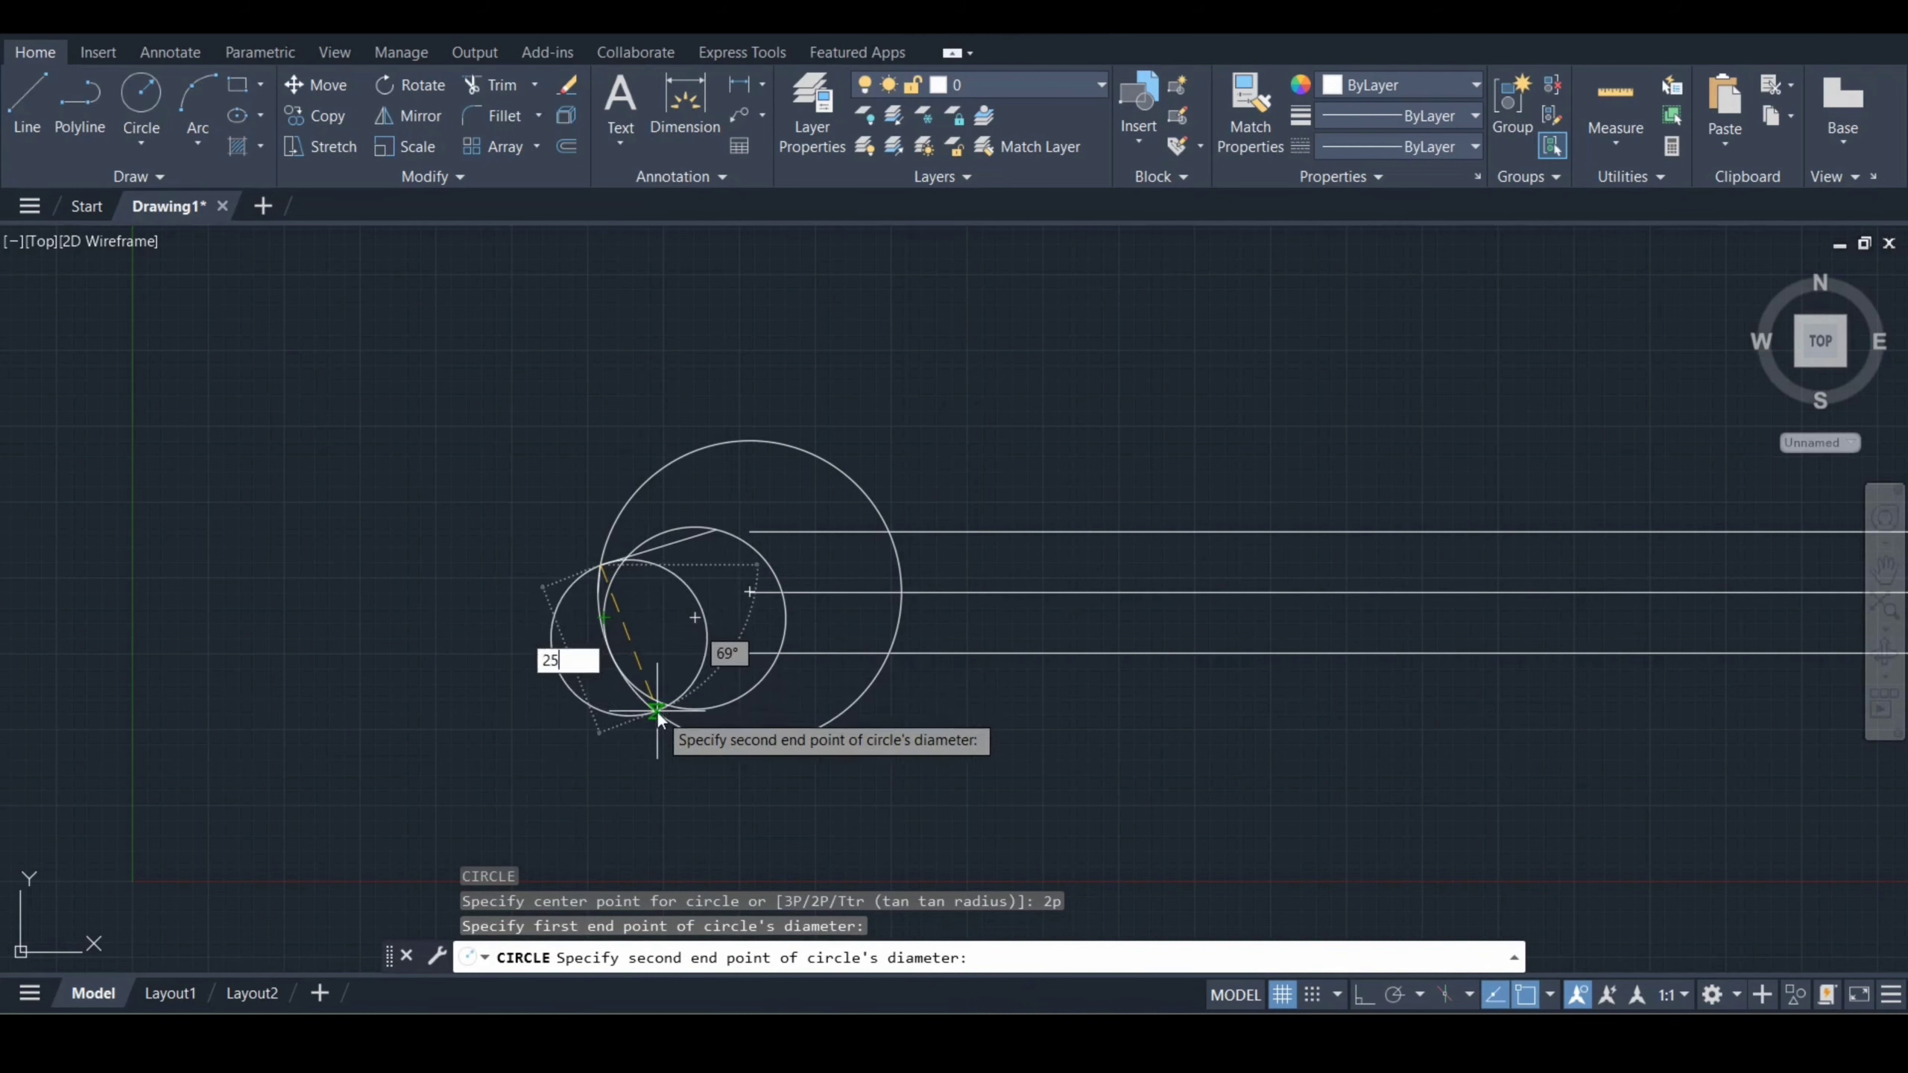
key("Return")
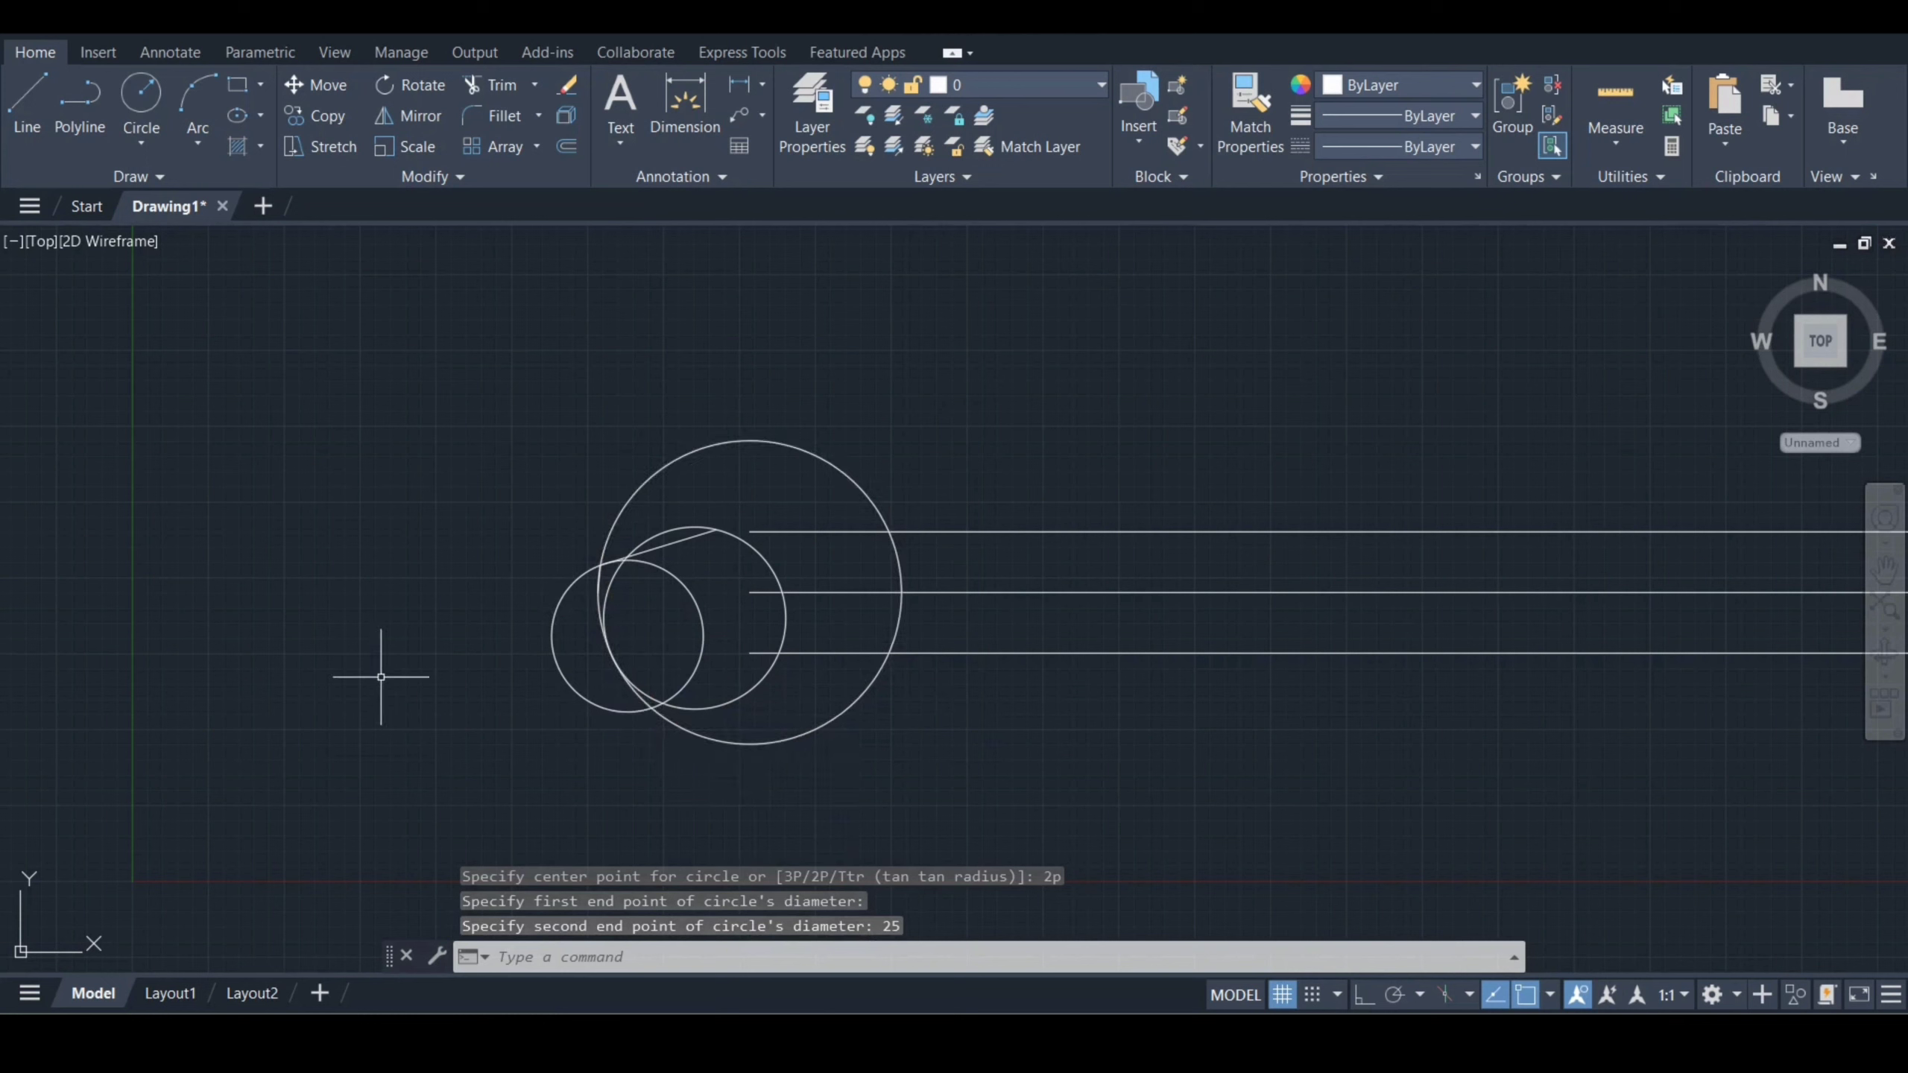
- Draw a line 20 units long at 17 degrees from the lower intersection of the diameter 25 circle and the large circle
type("c")
key("Return")
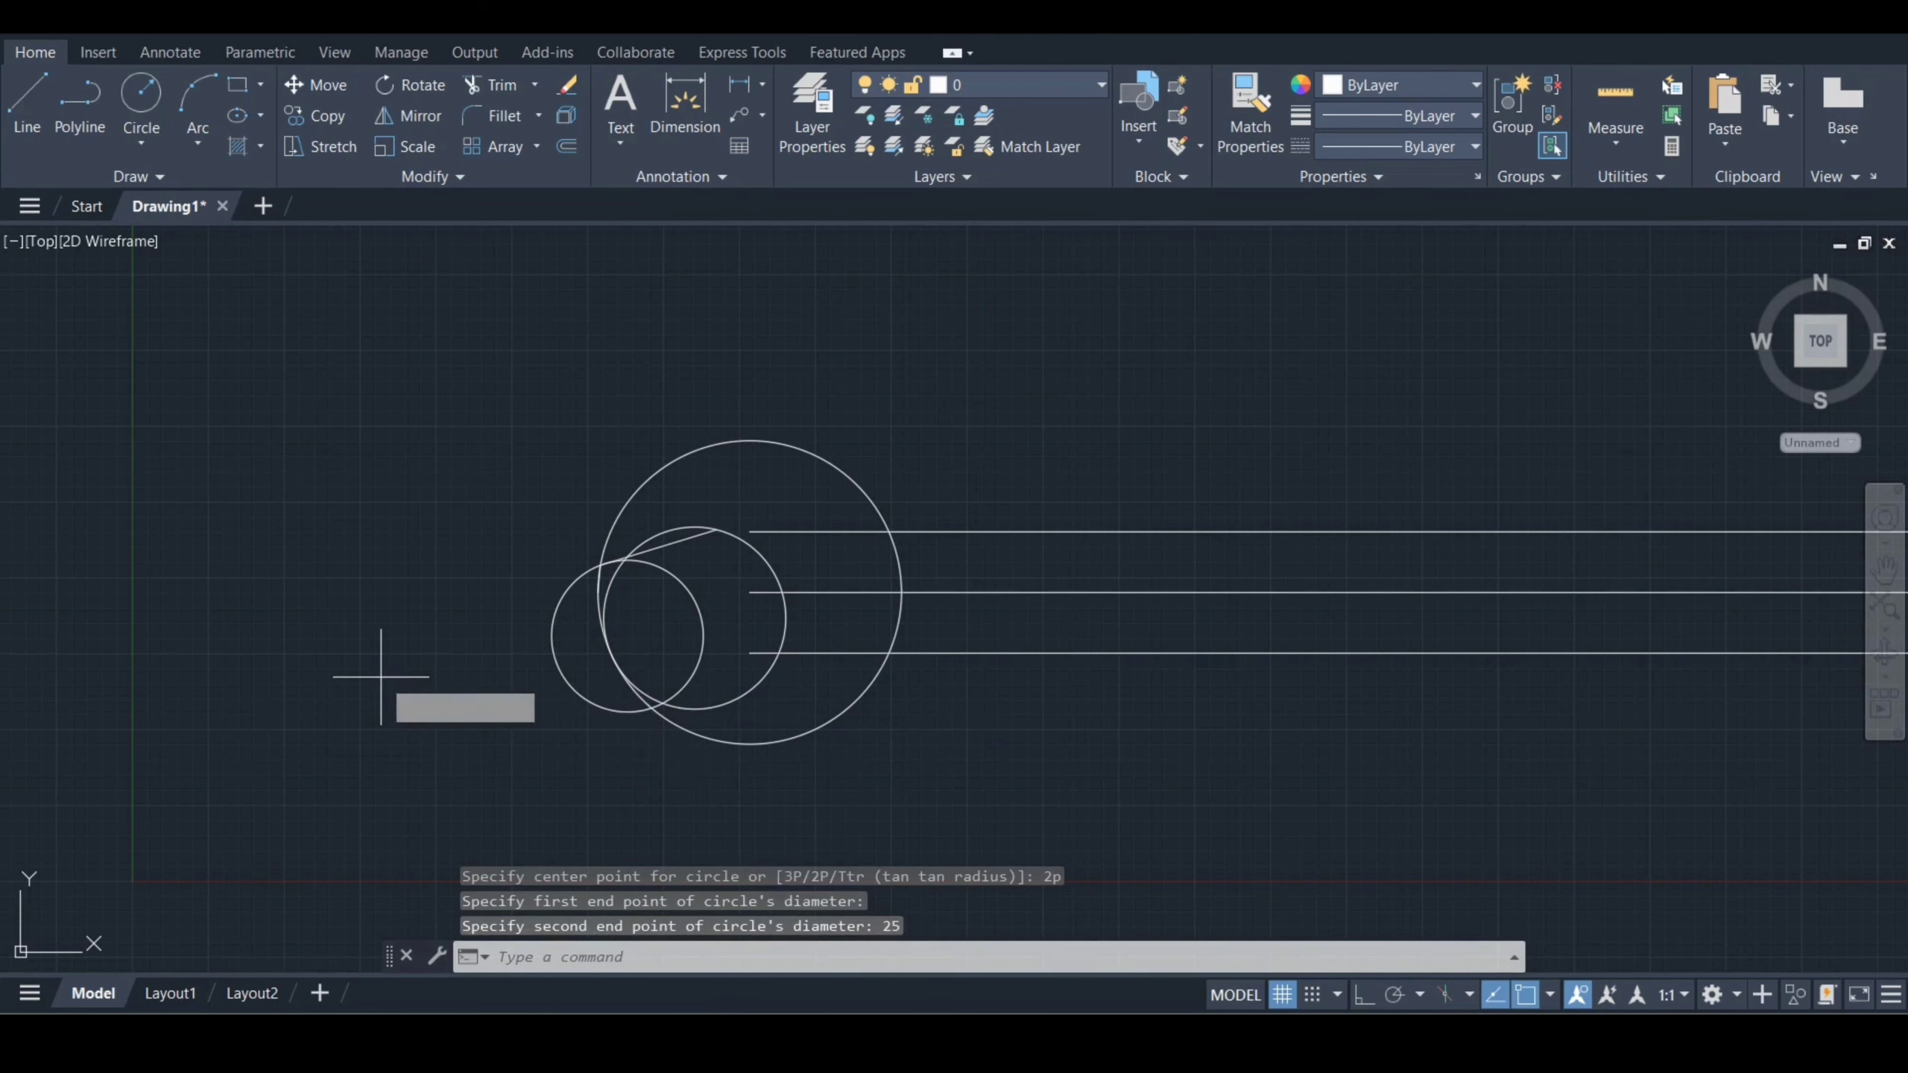
left_click(651, 706)
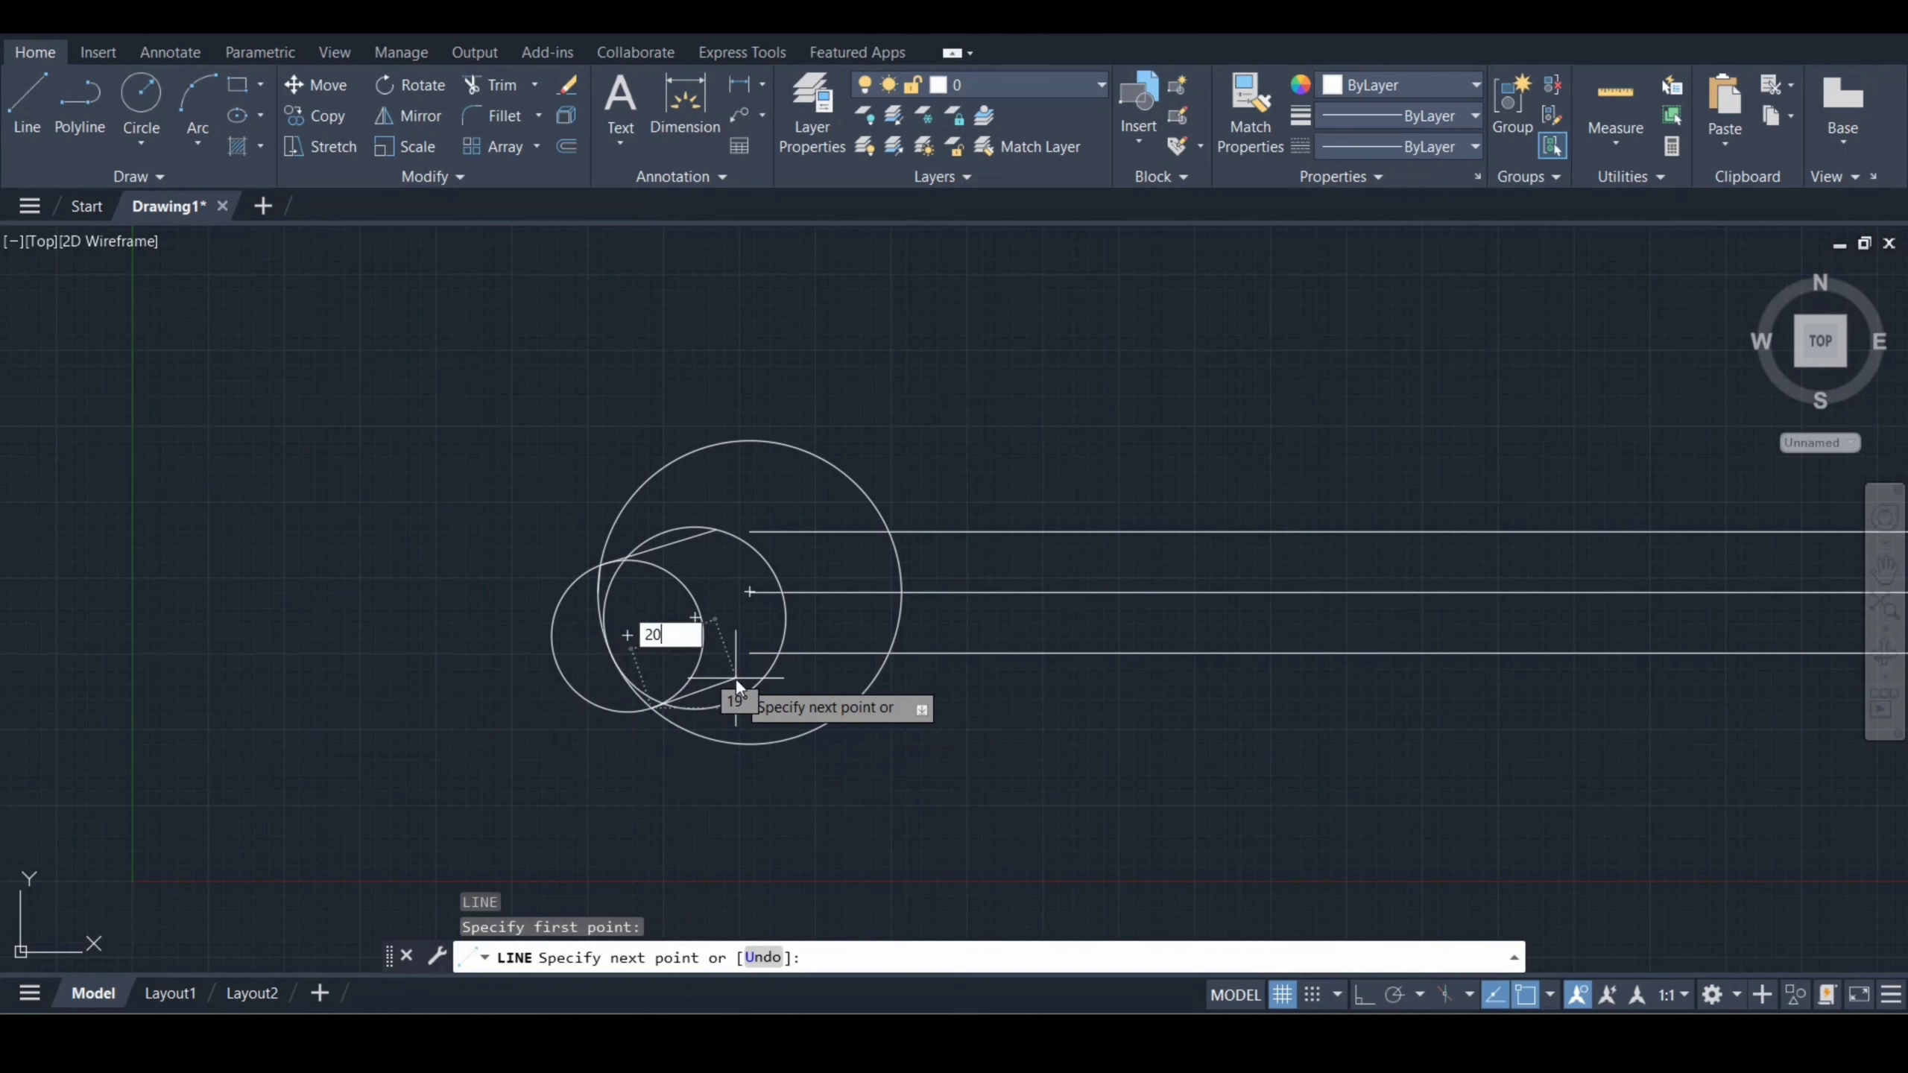
key("Tab")
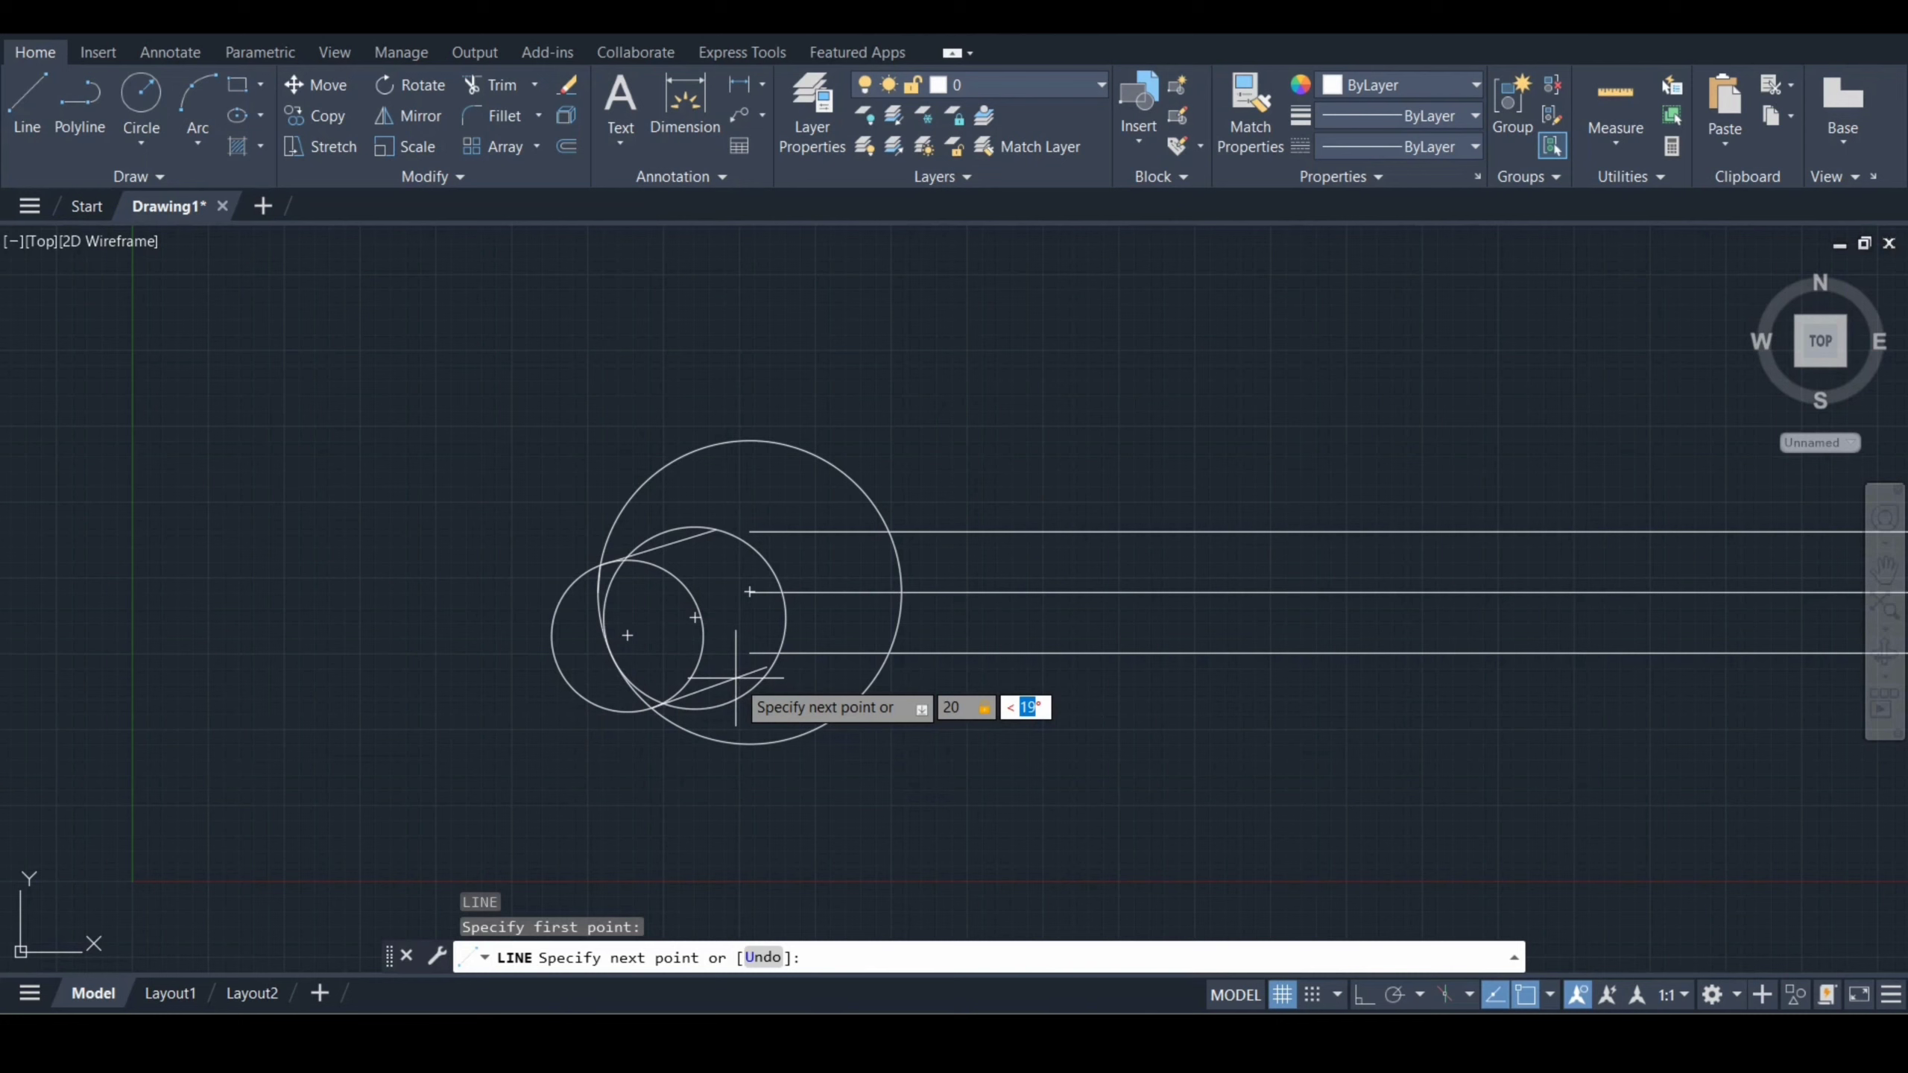
key("Return")
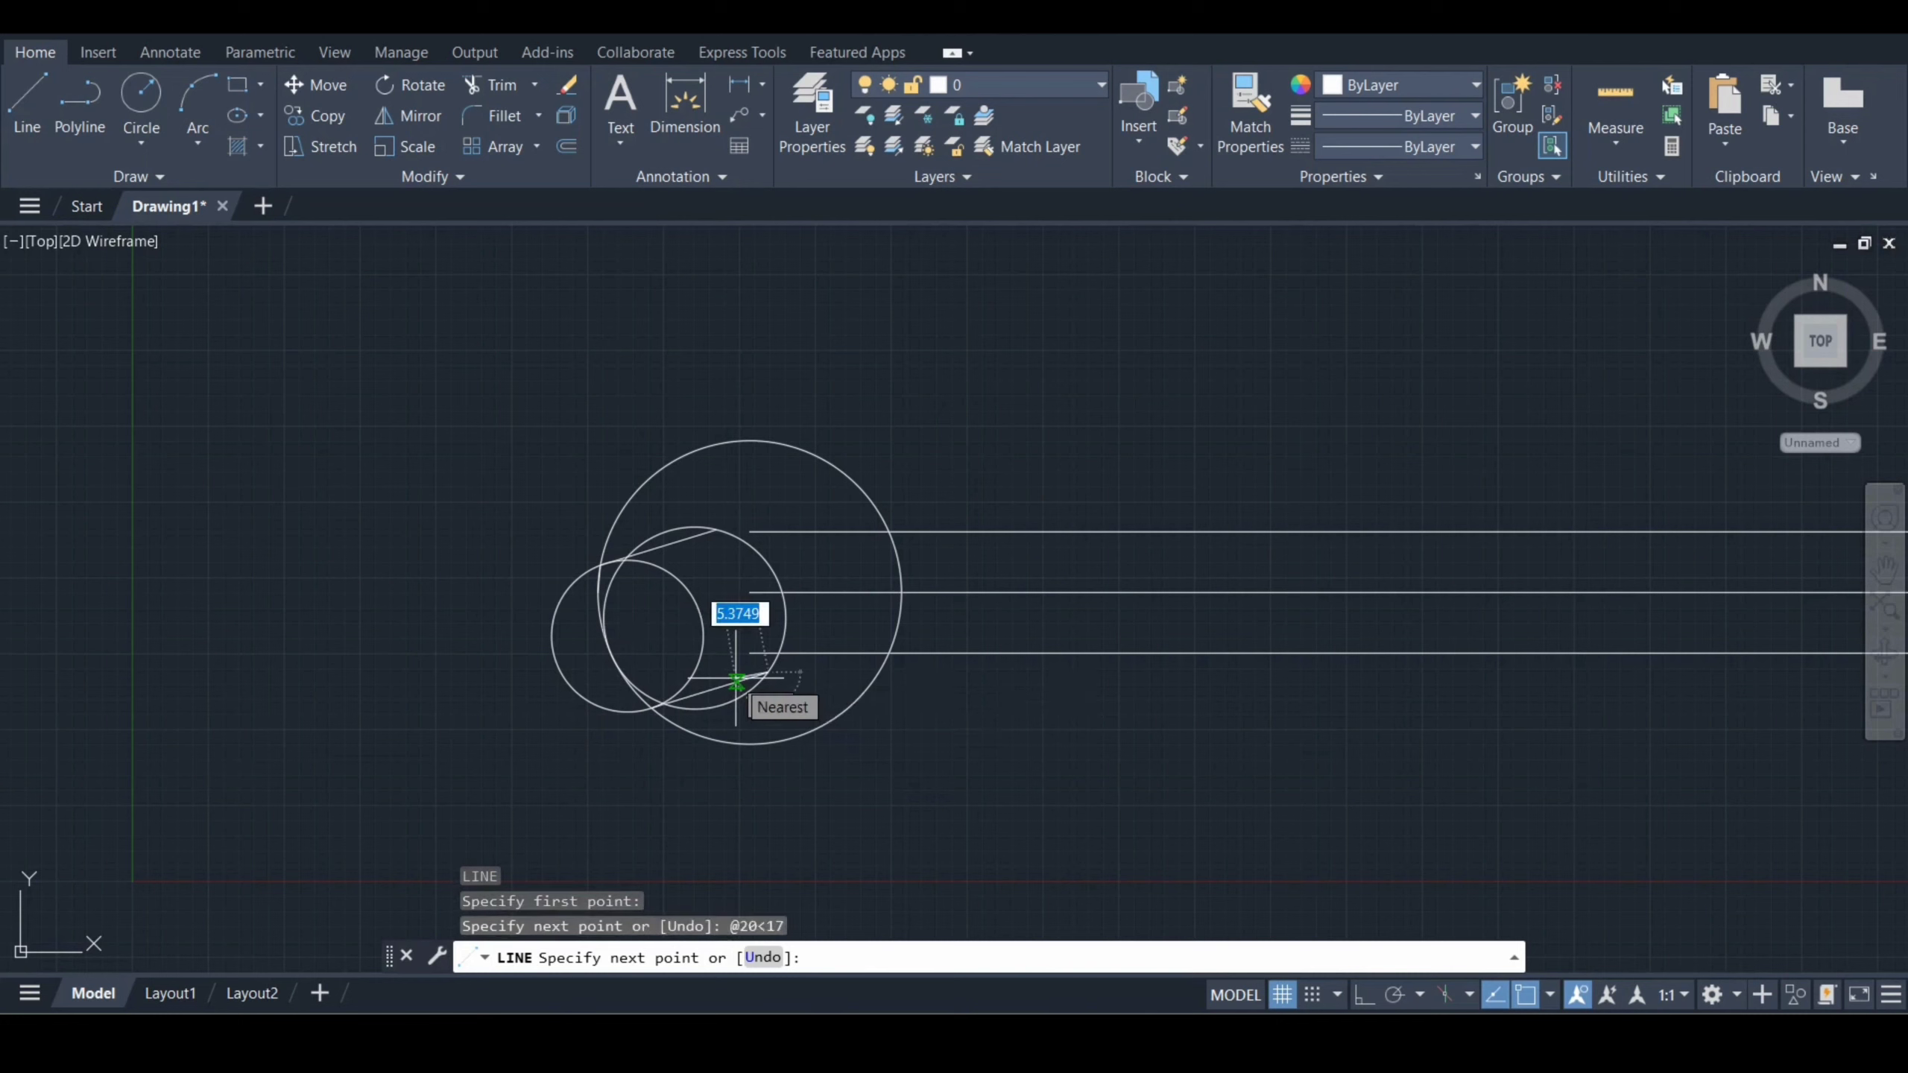
key("Escape")
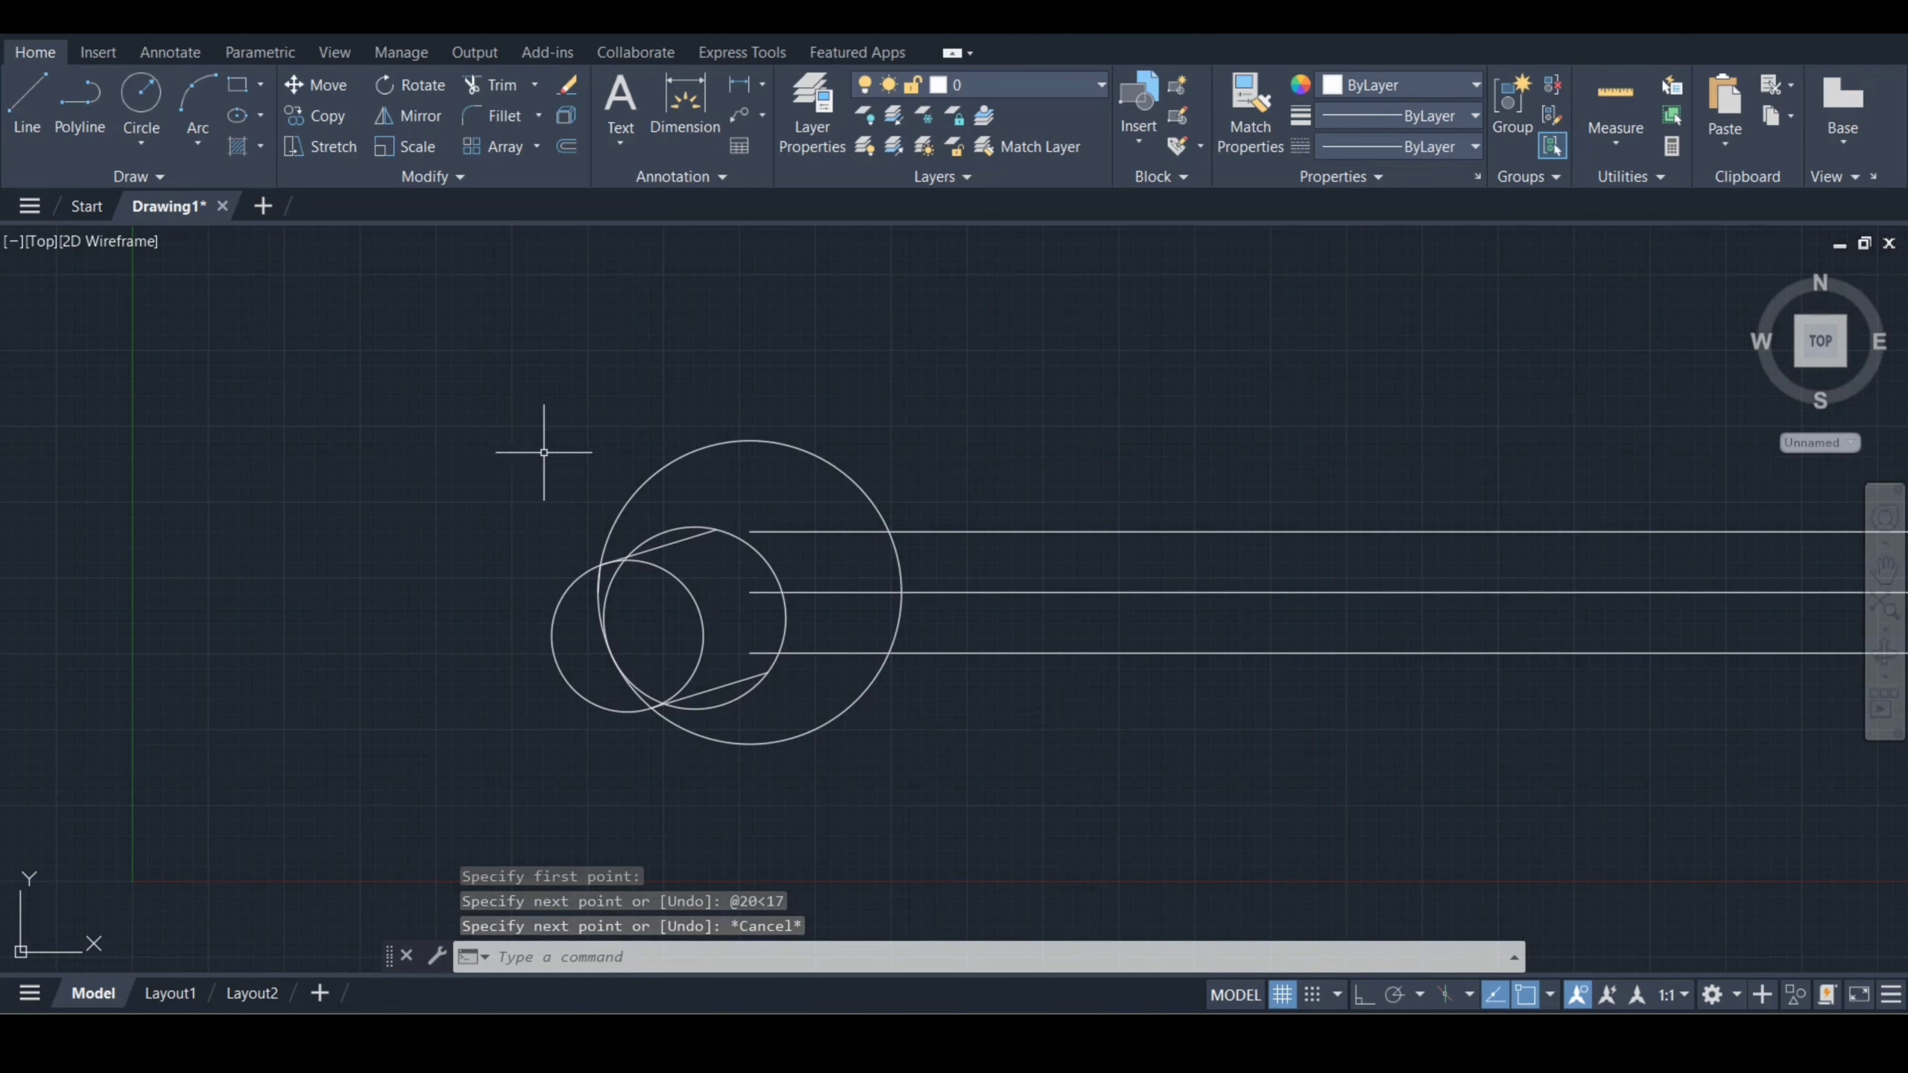
- Trim the three handle lines back to the large circle, removing the portions inside the wrench head
type("tr")
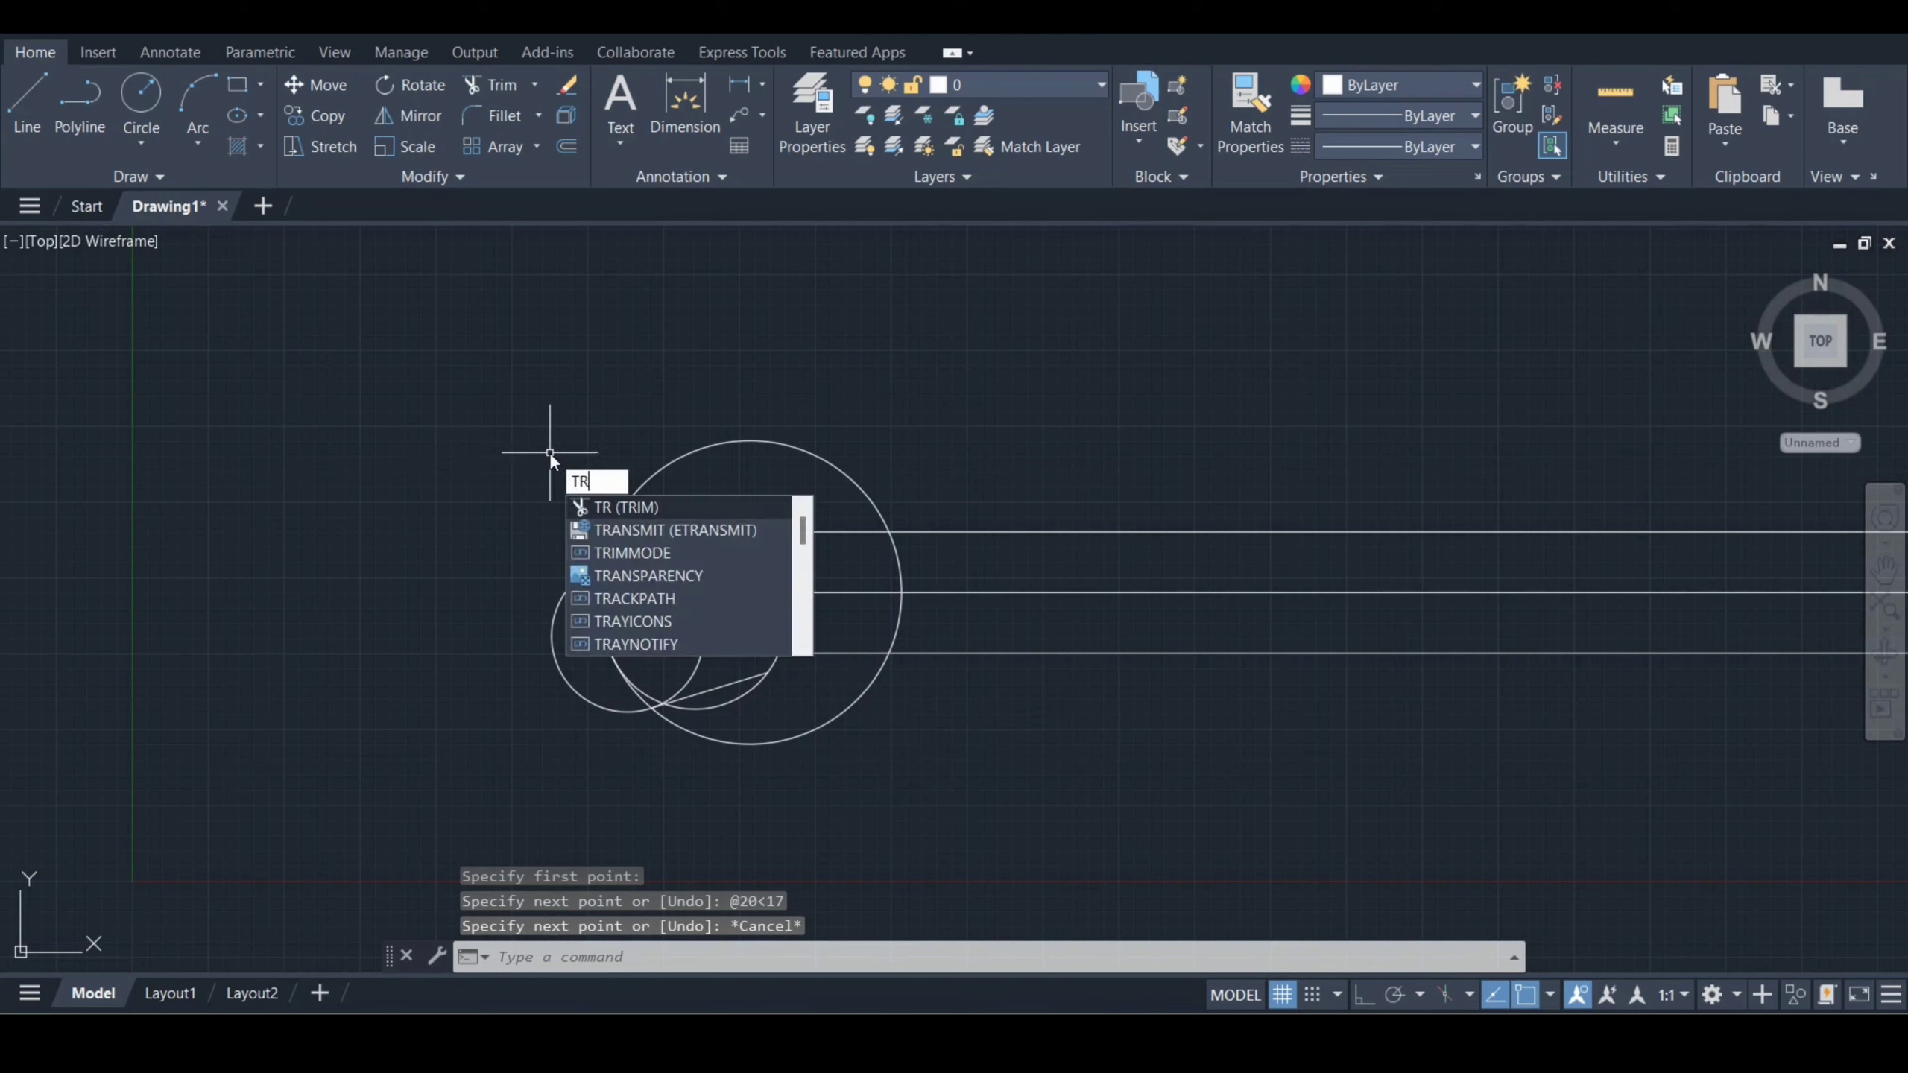
key("Return")
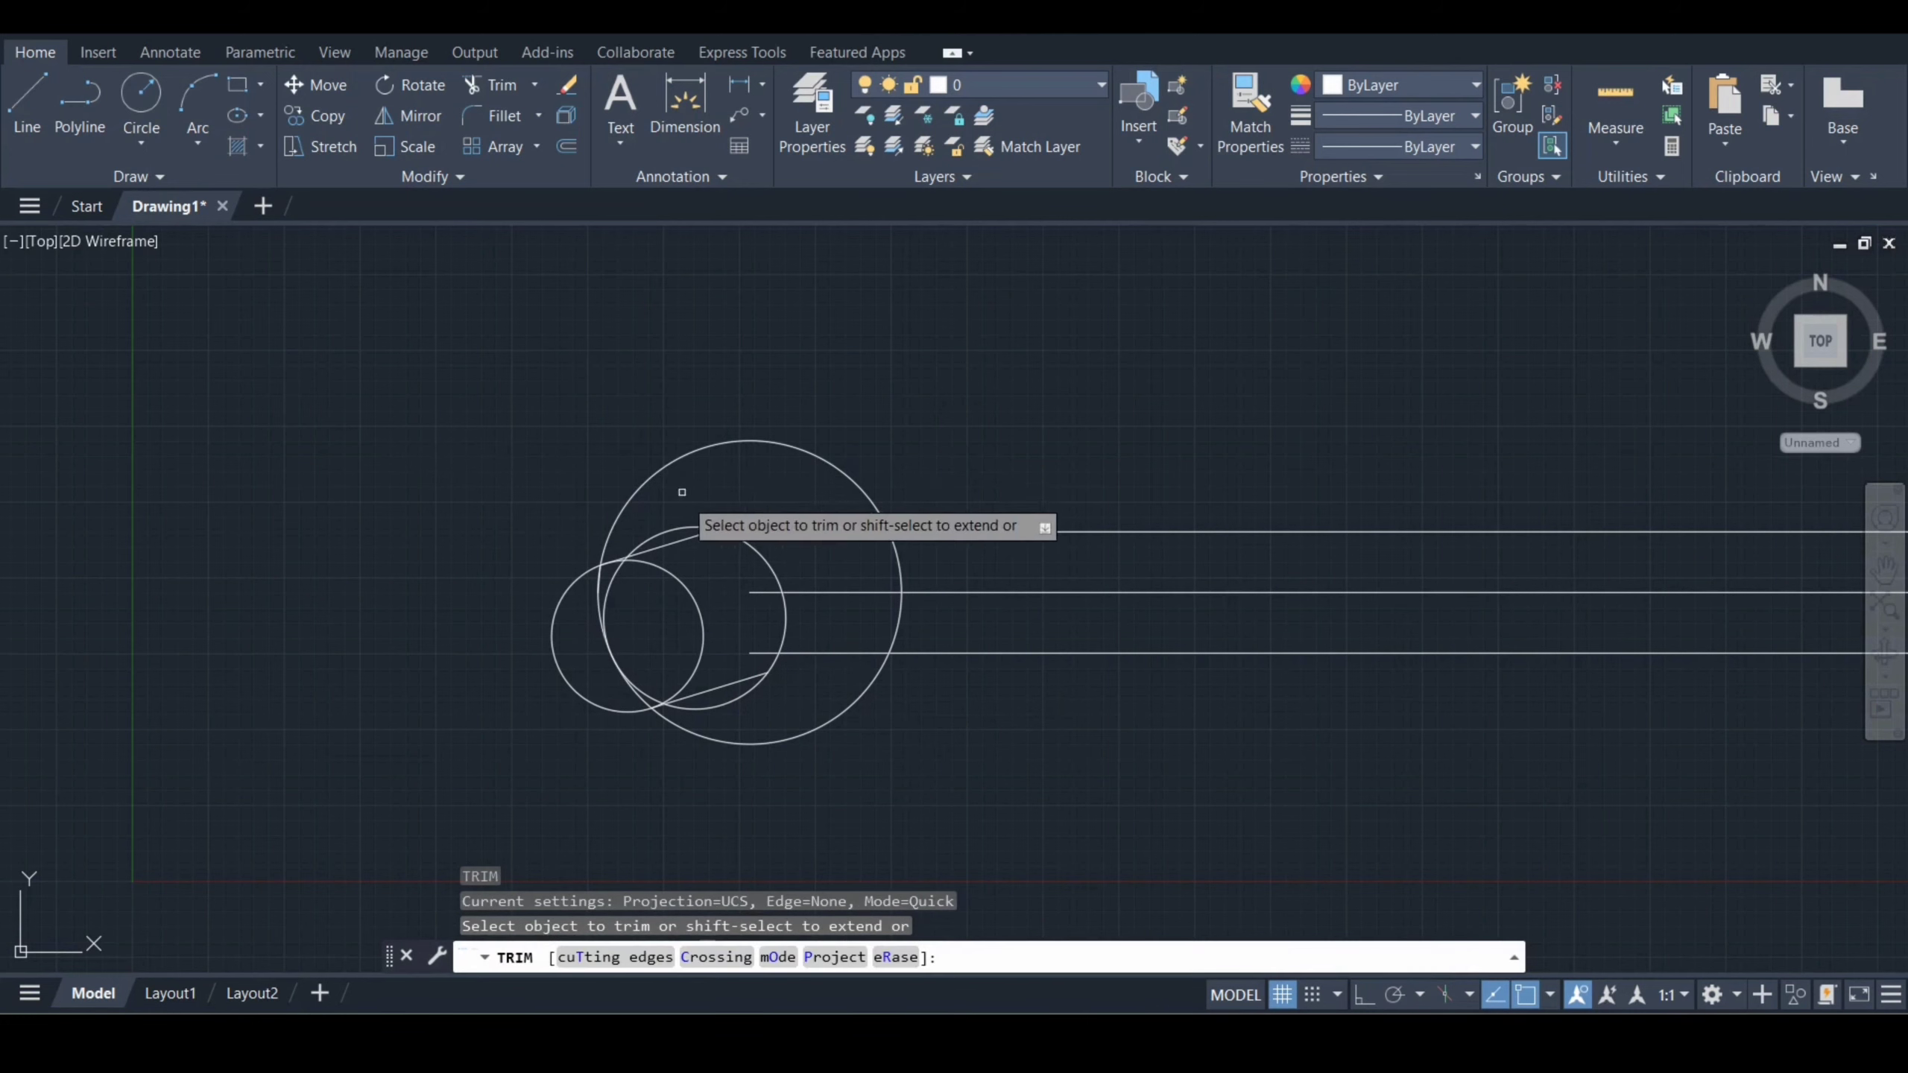
left_click(763, 593)
left_click(770, 531)
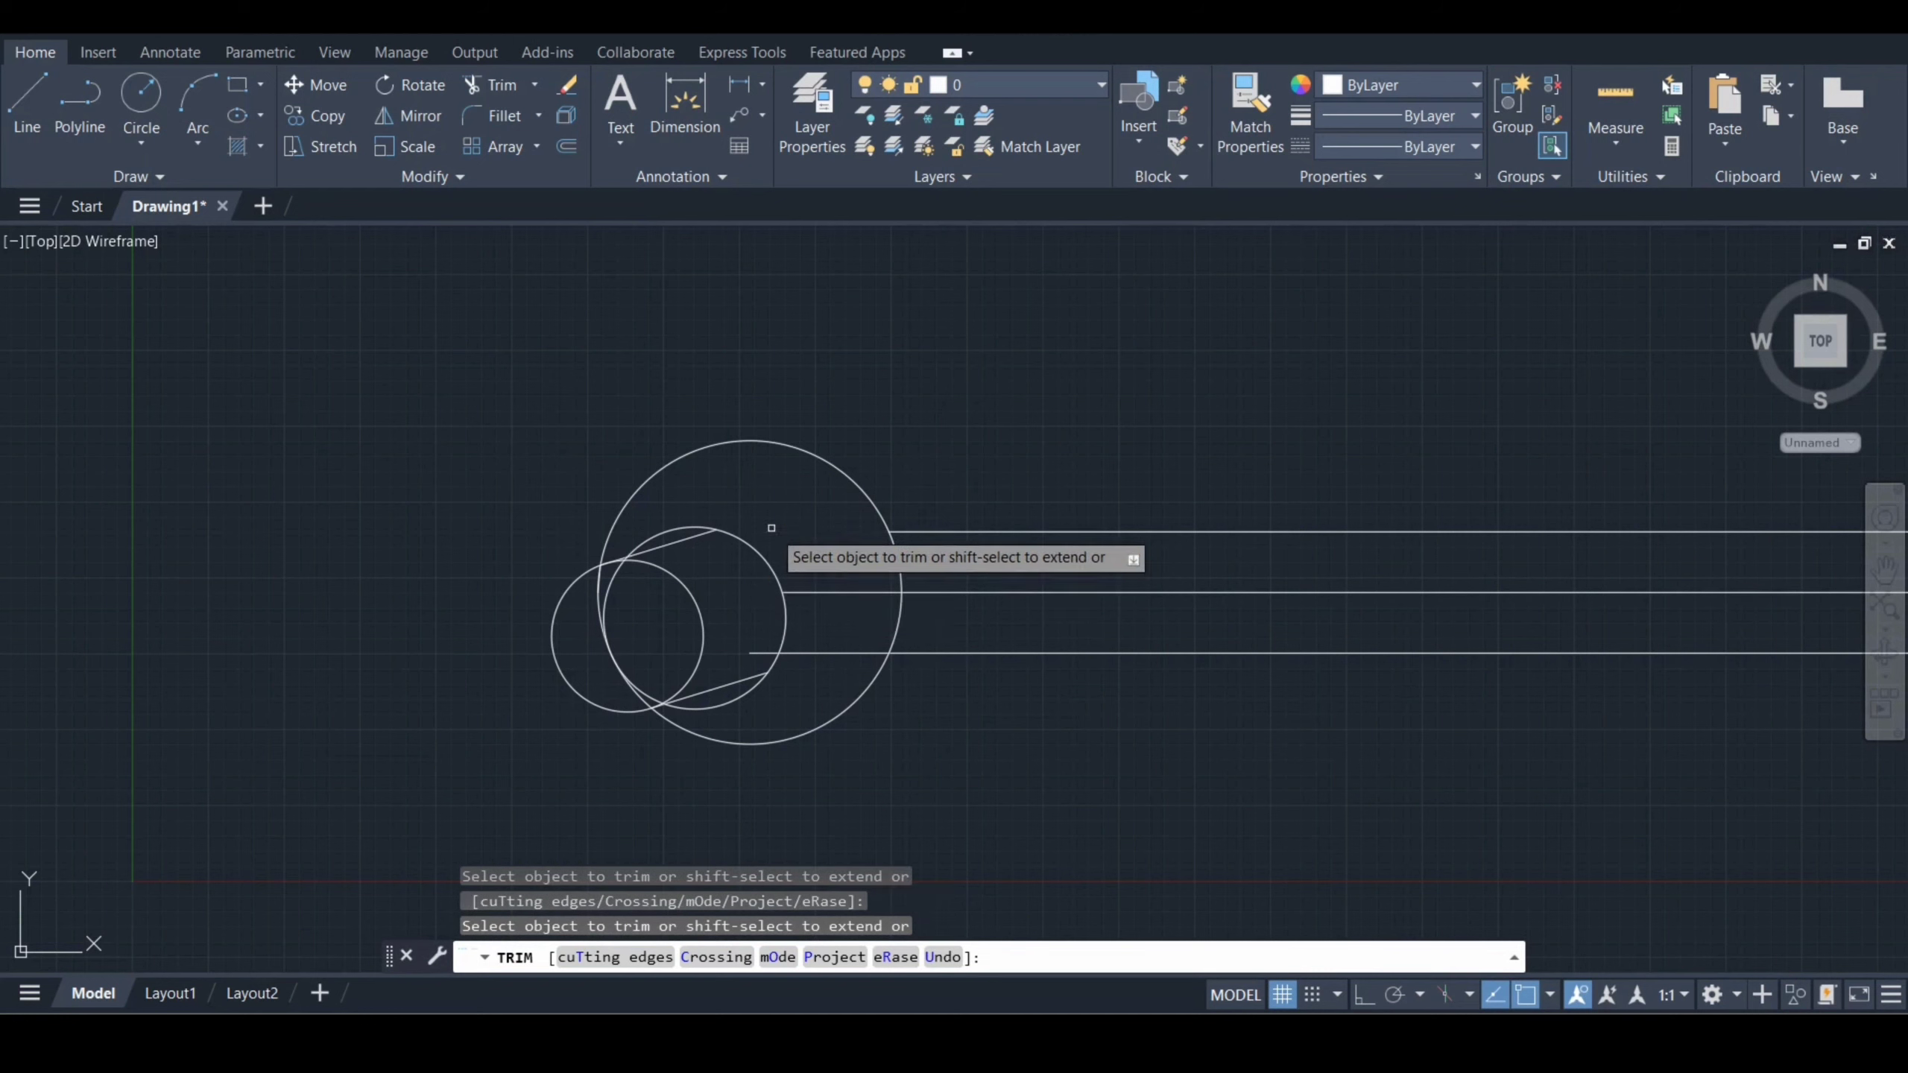
left_click(842, 594)
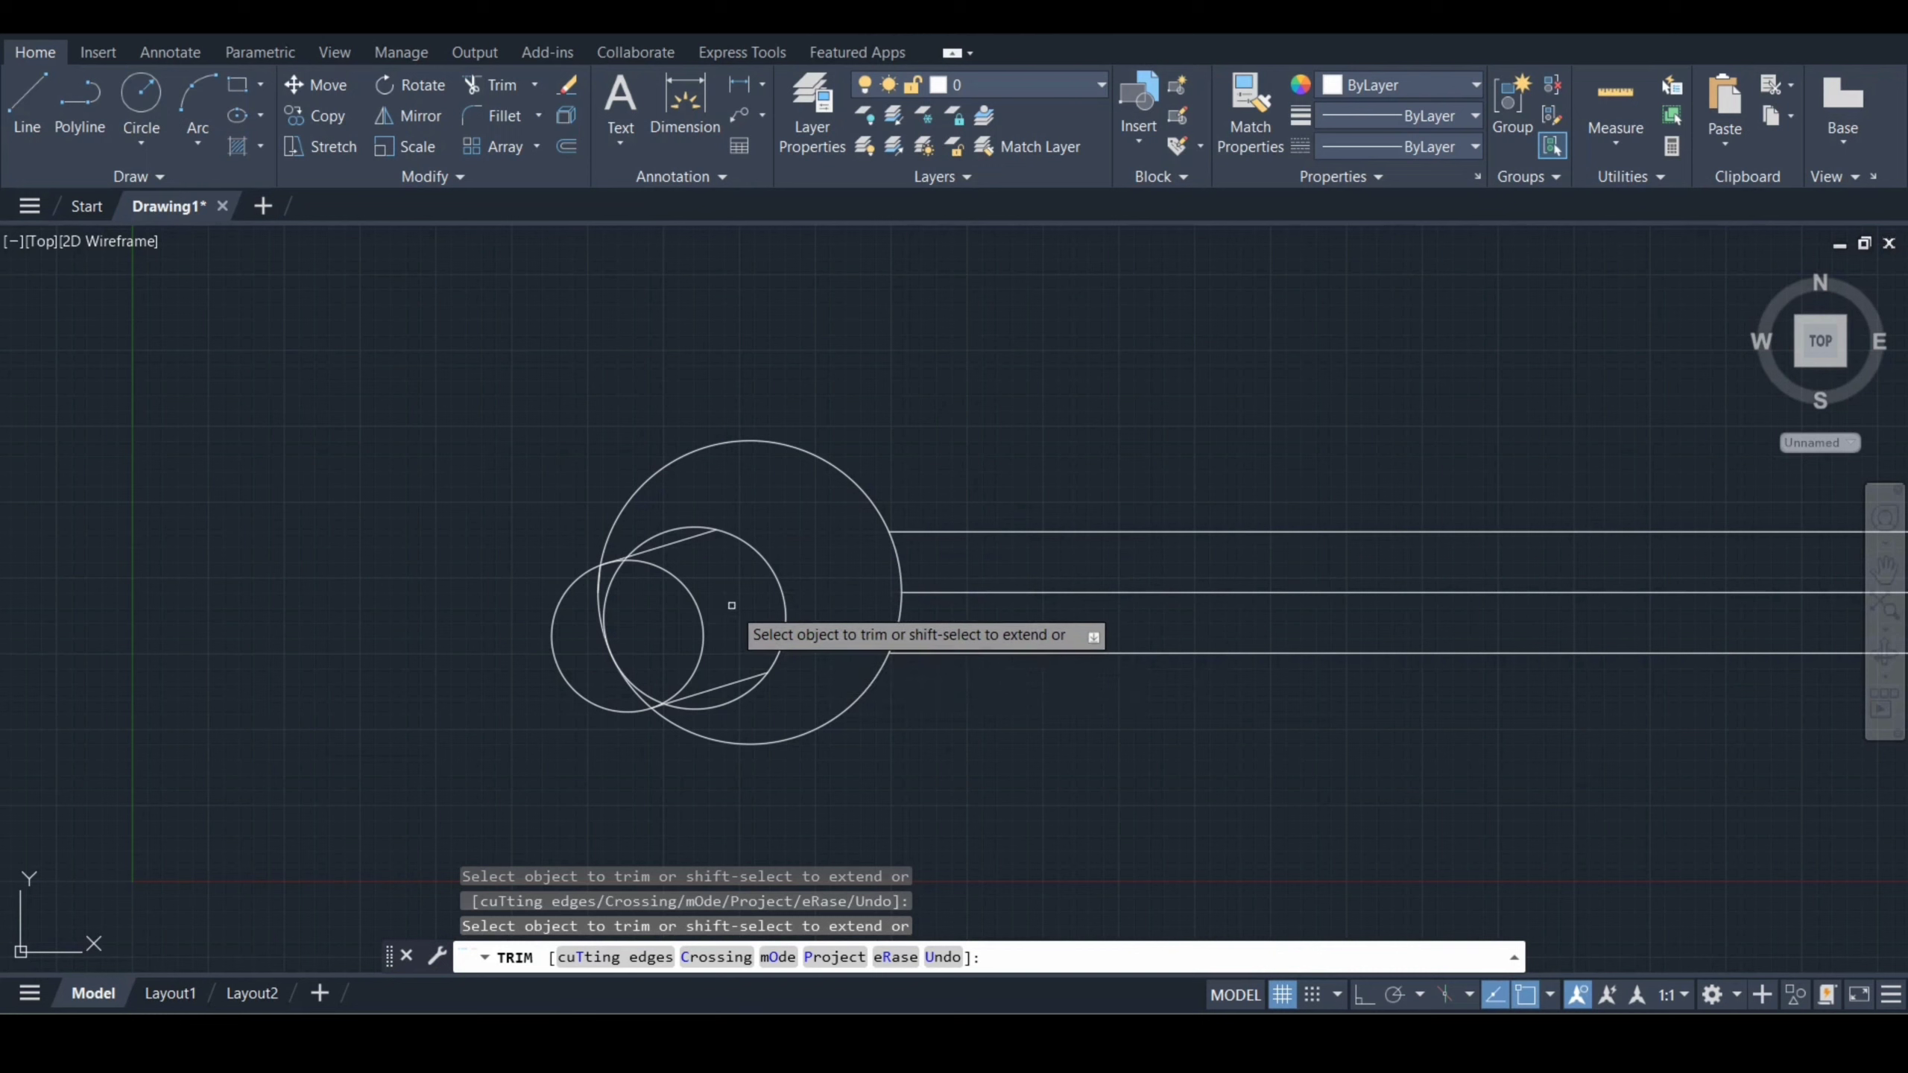
key("Return")
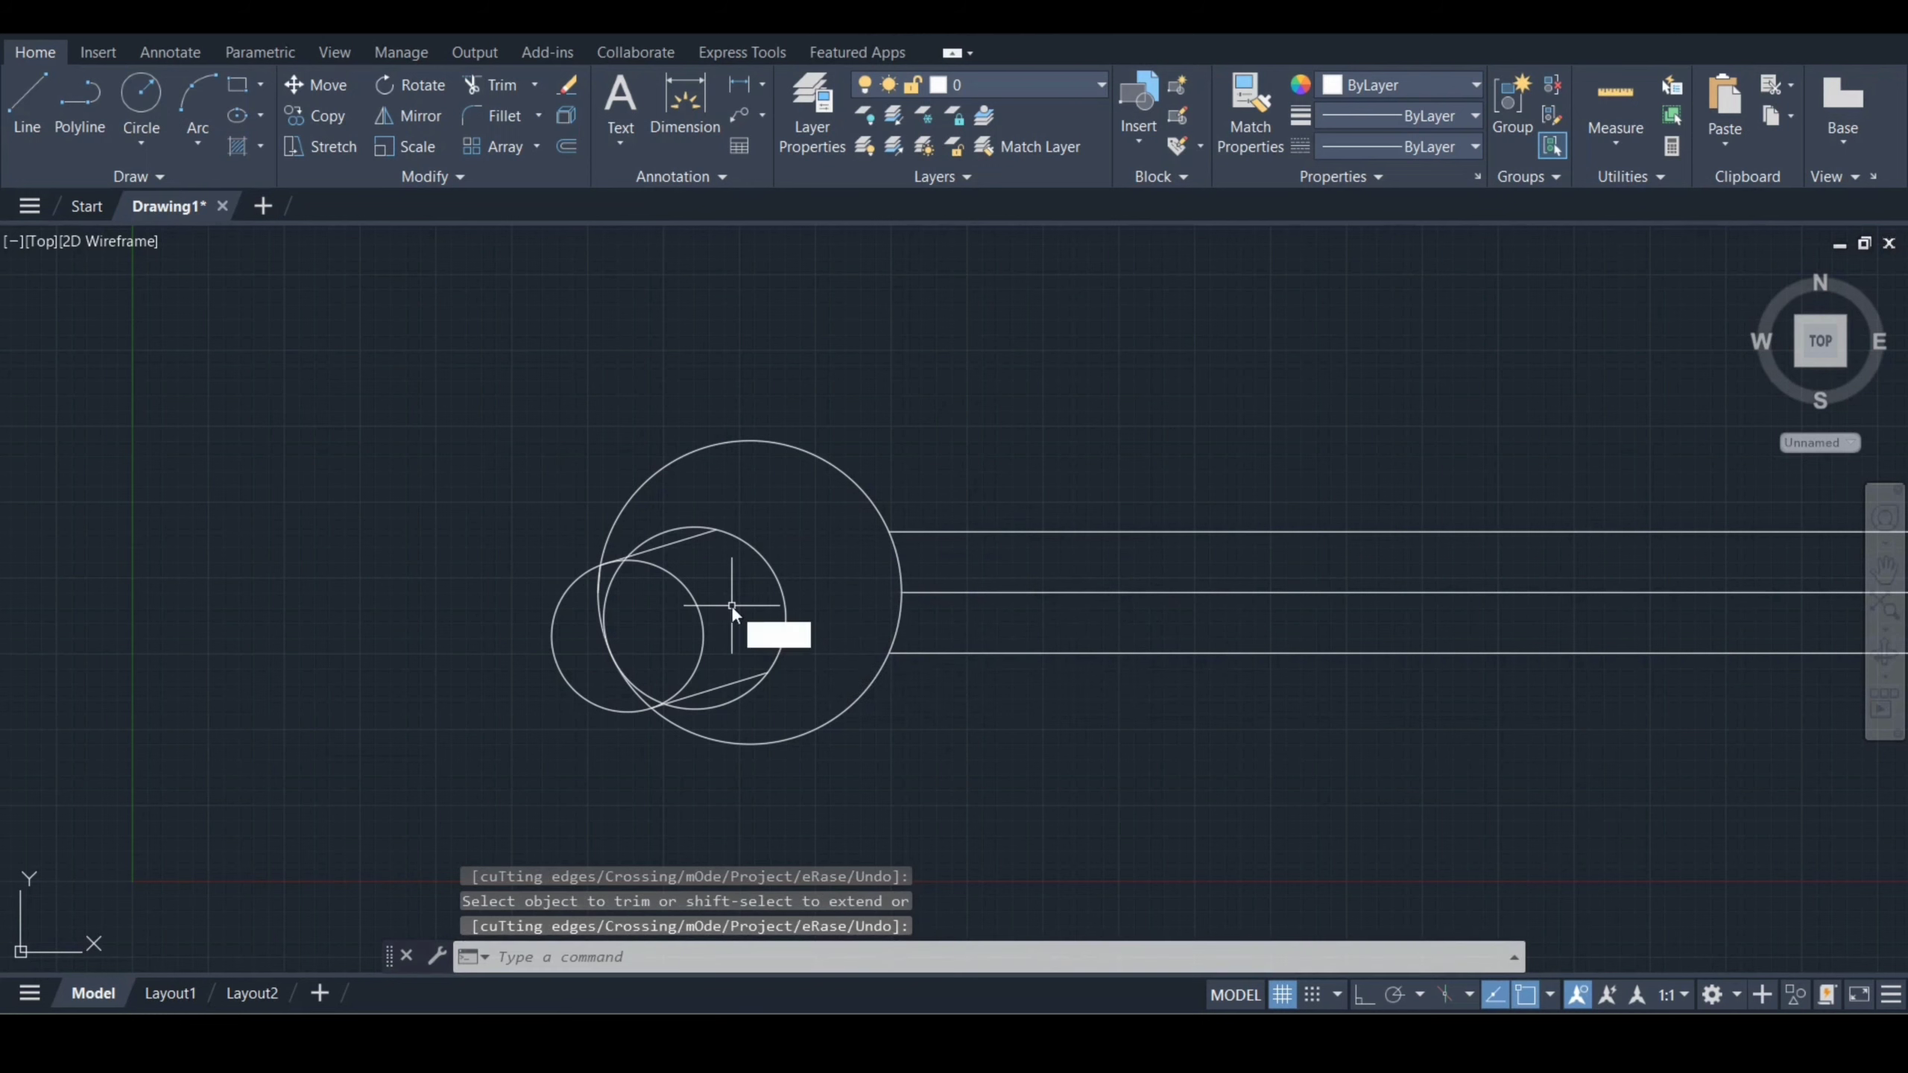
- Try to extend the upper angled jaw line, and undo the attempt
type("ex")
key("Return")
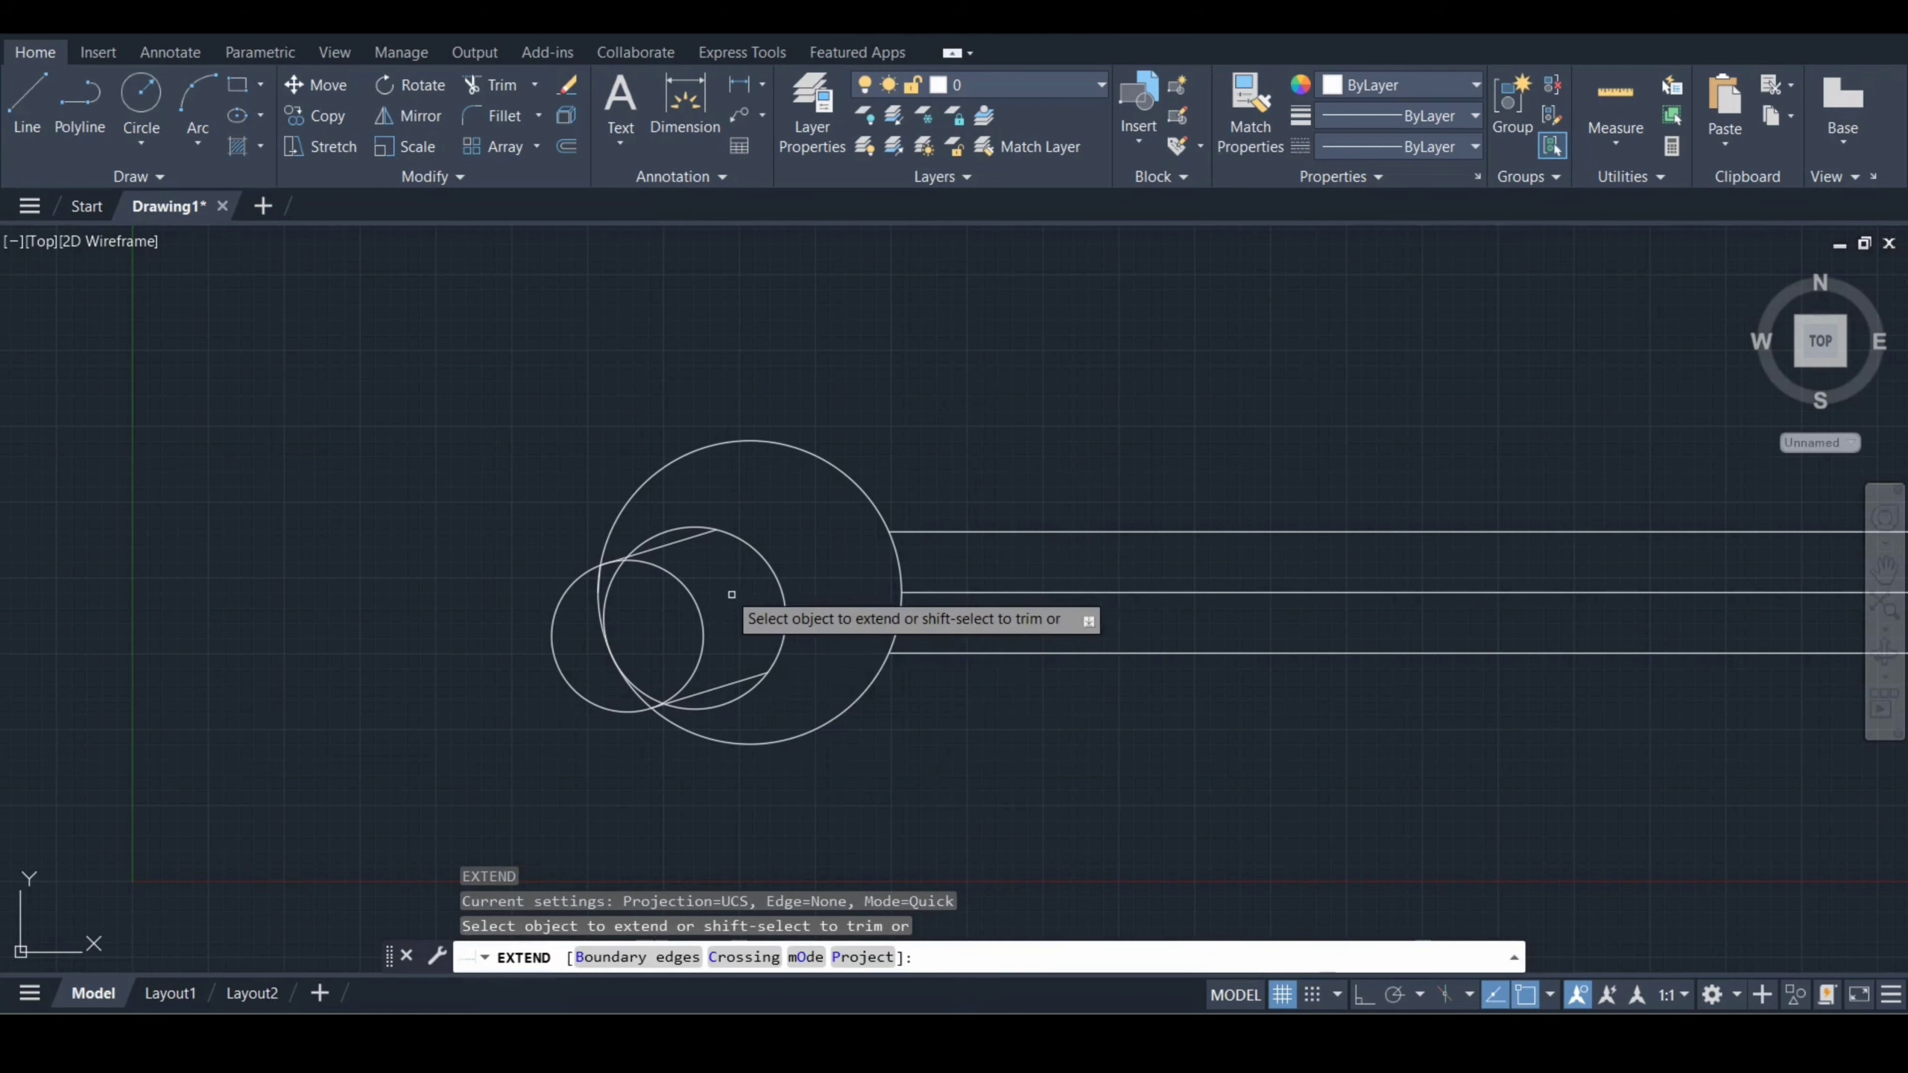
left_click(683, 542)
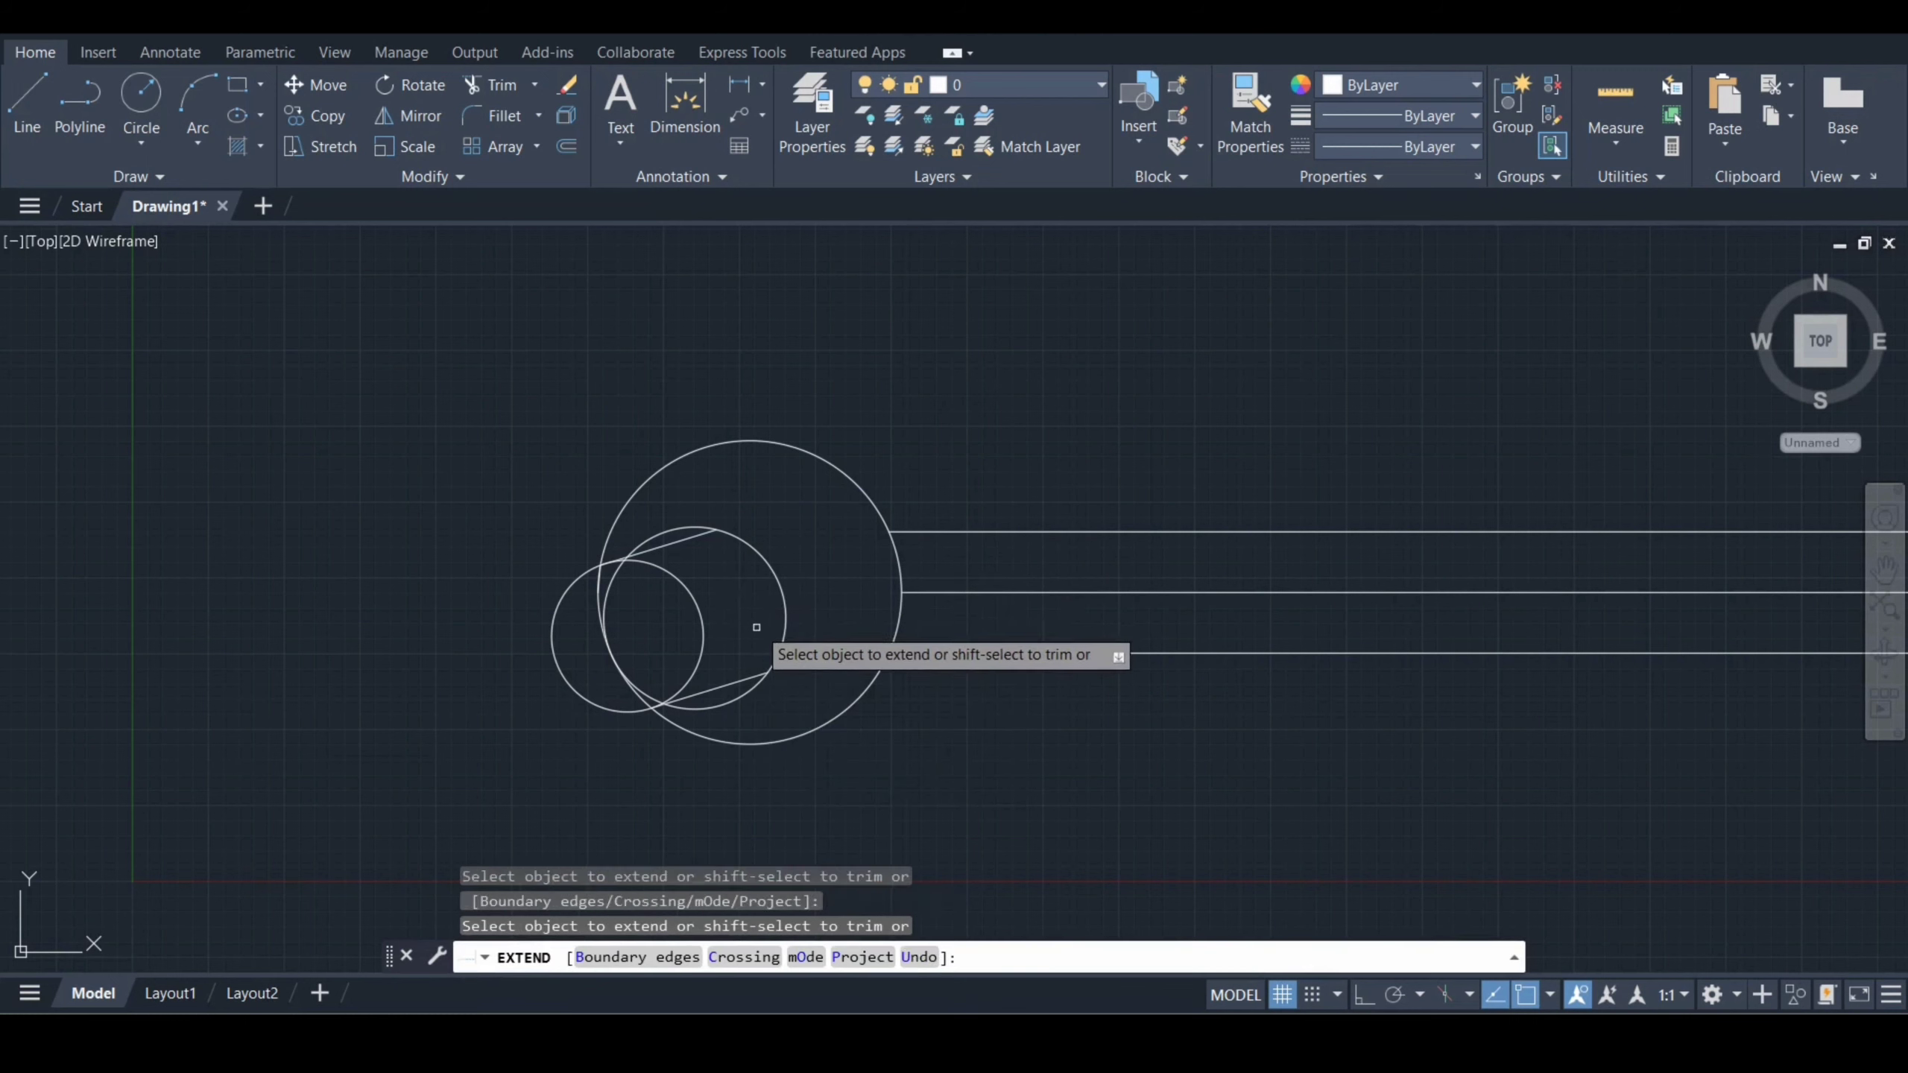
key("Escape")
key("ctrl+z")
- Trim the overlapping arcs of the three circles across the jaw to open the wrench mouth between the two angled lines
type("tr")
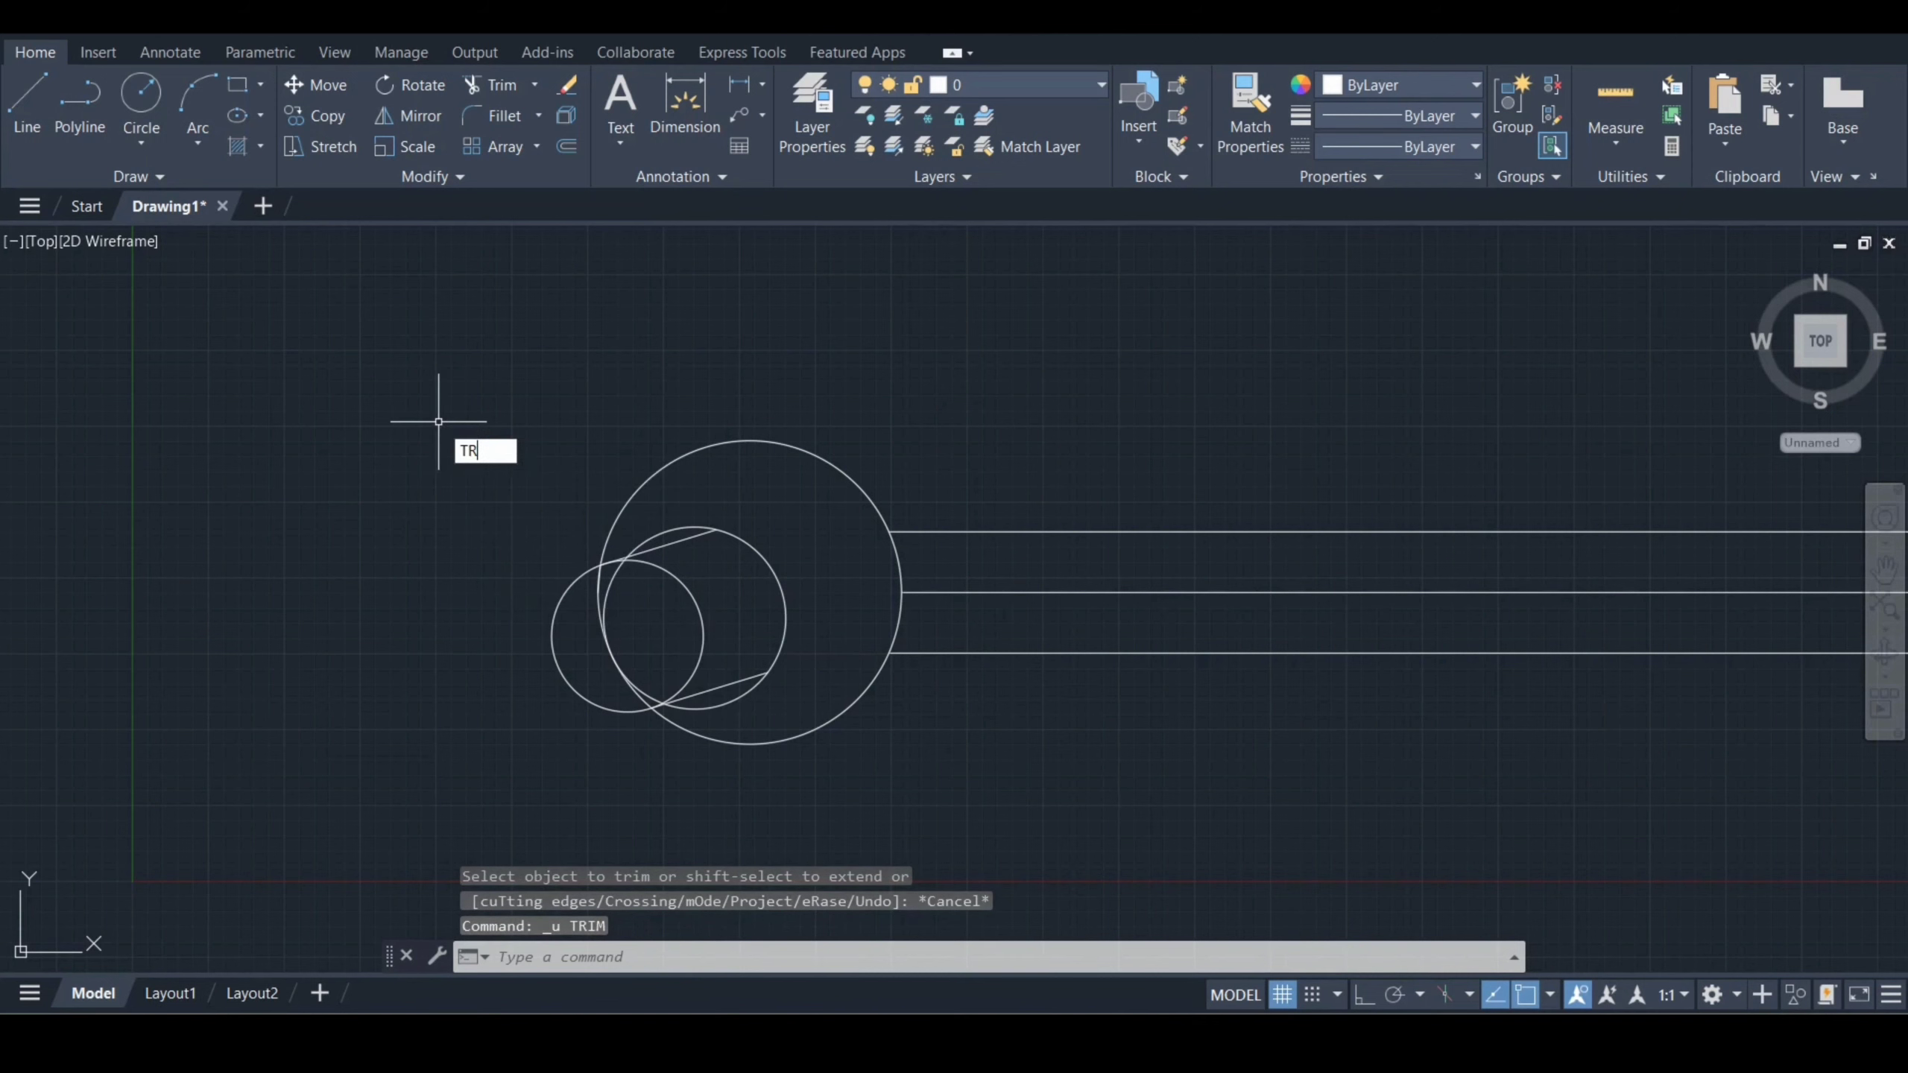
key("Return")
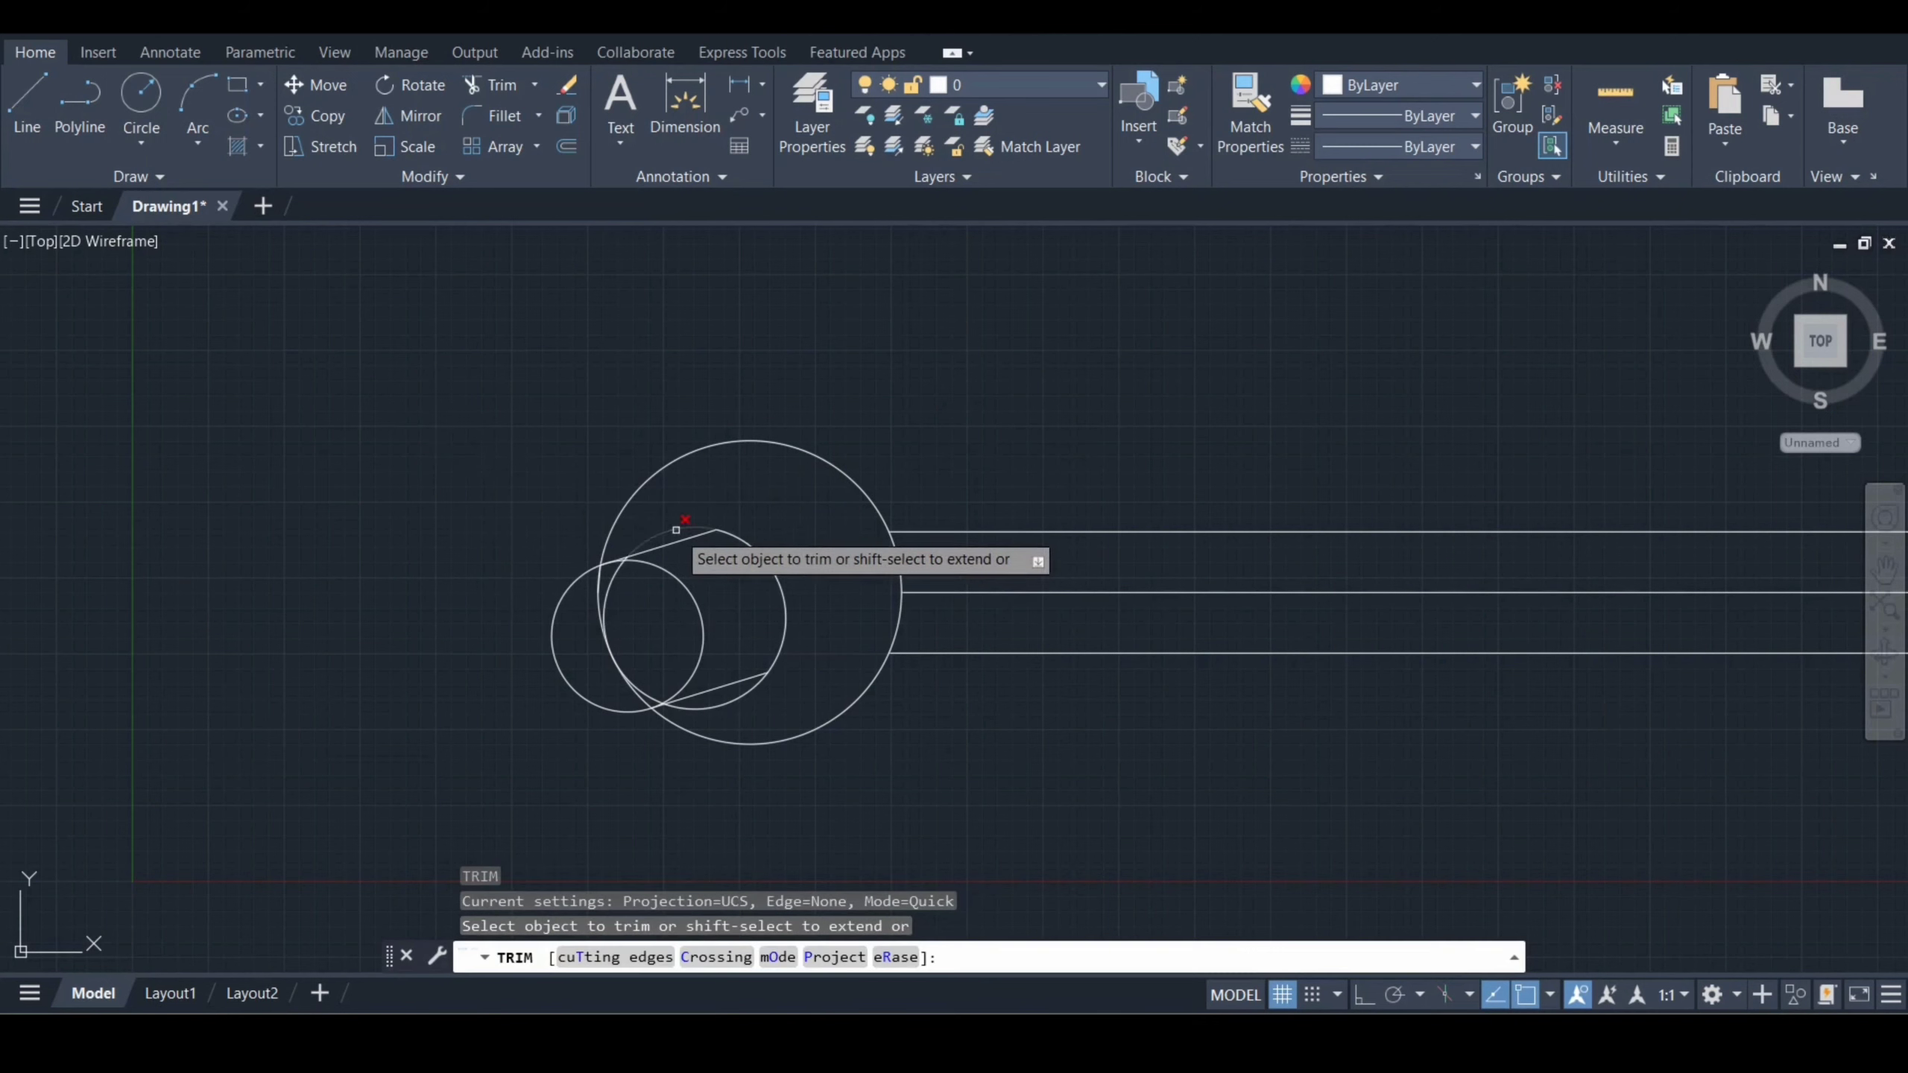
left_click(676, 530)
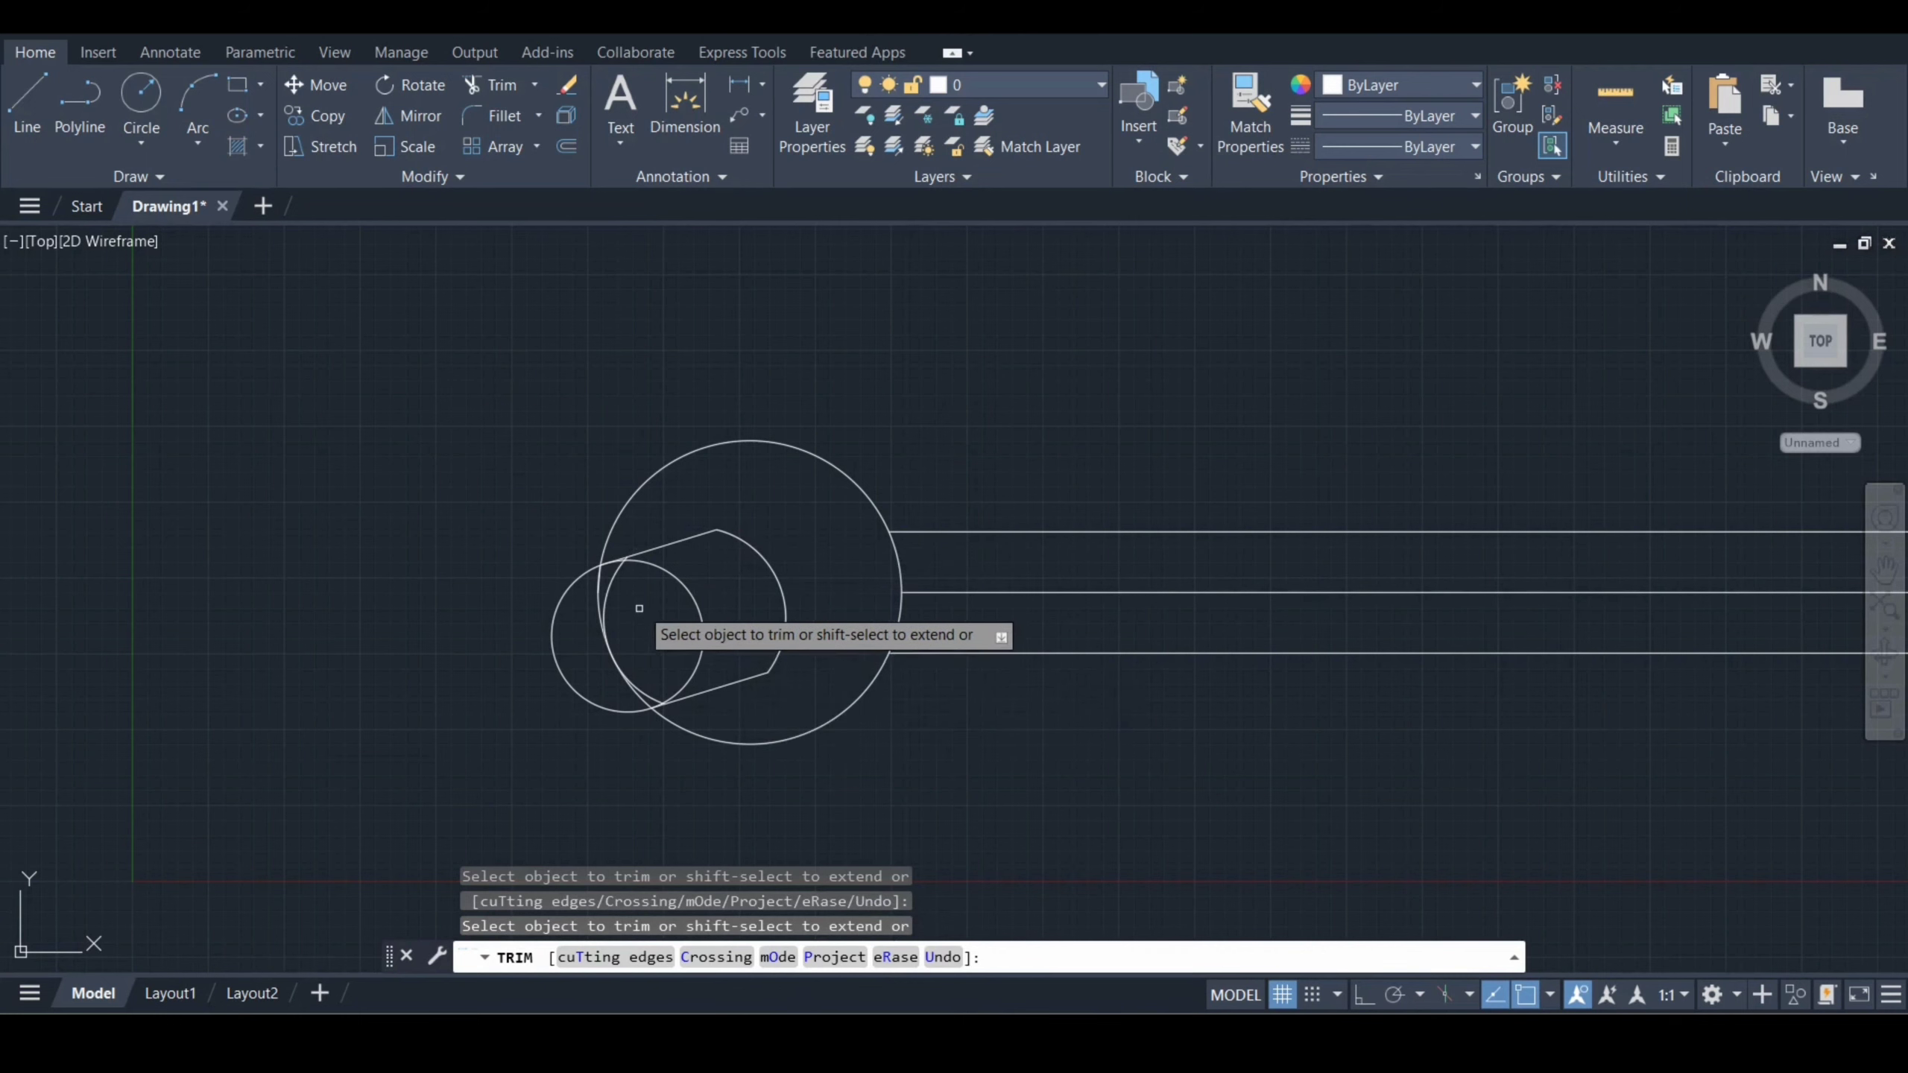
scroll(637, 601, "up", 2)
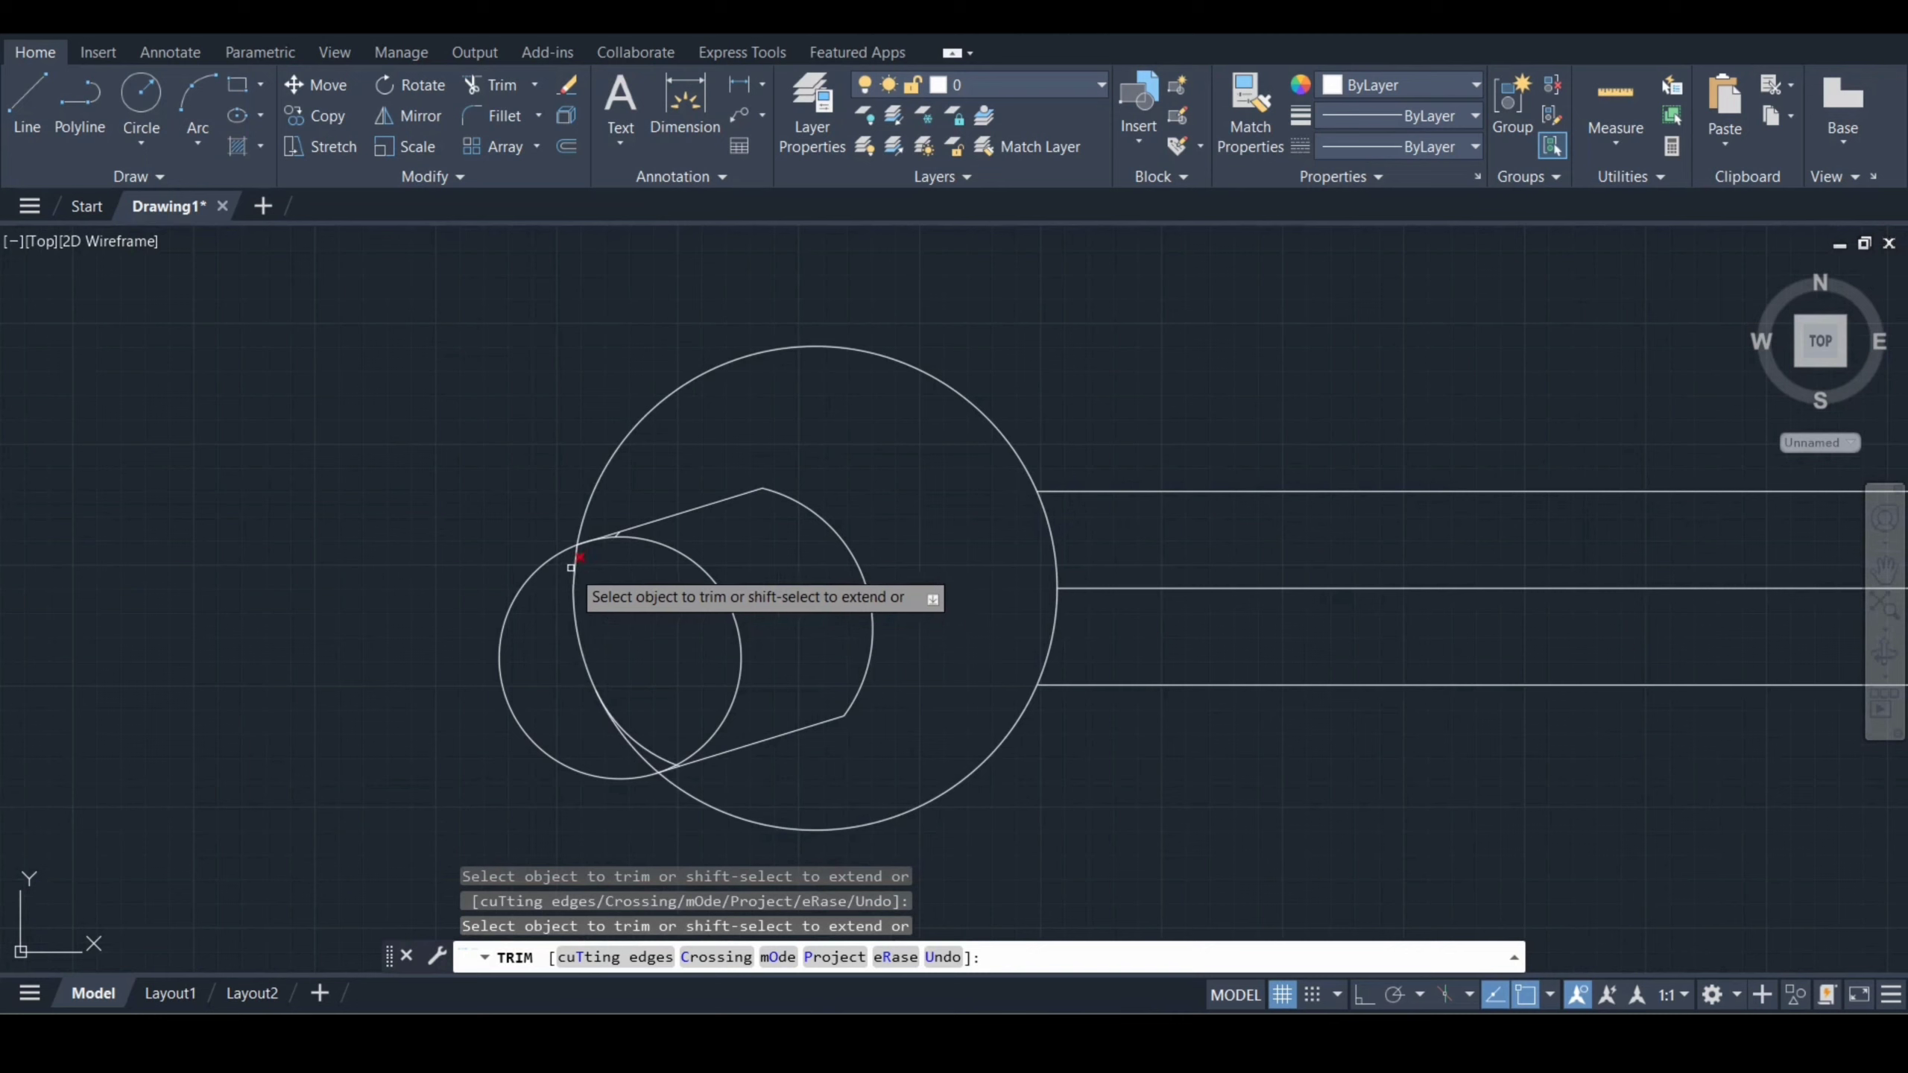
left_click(575, 560)
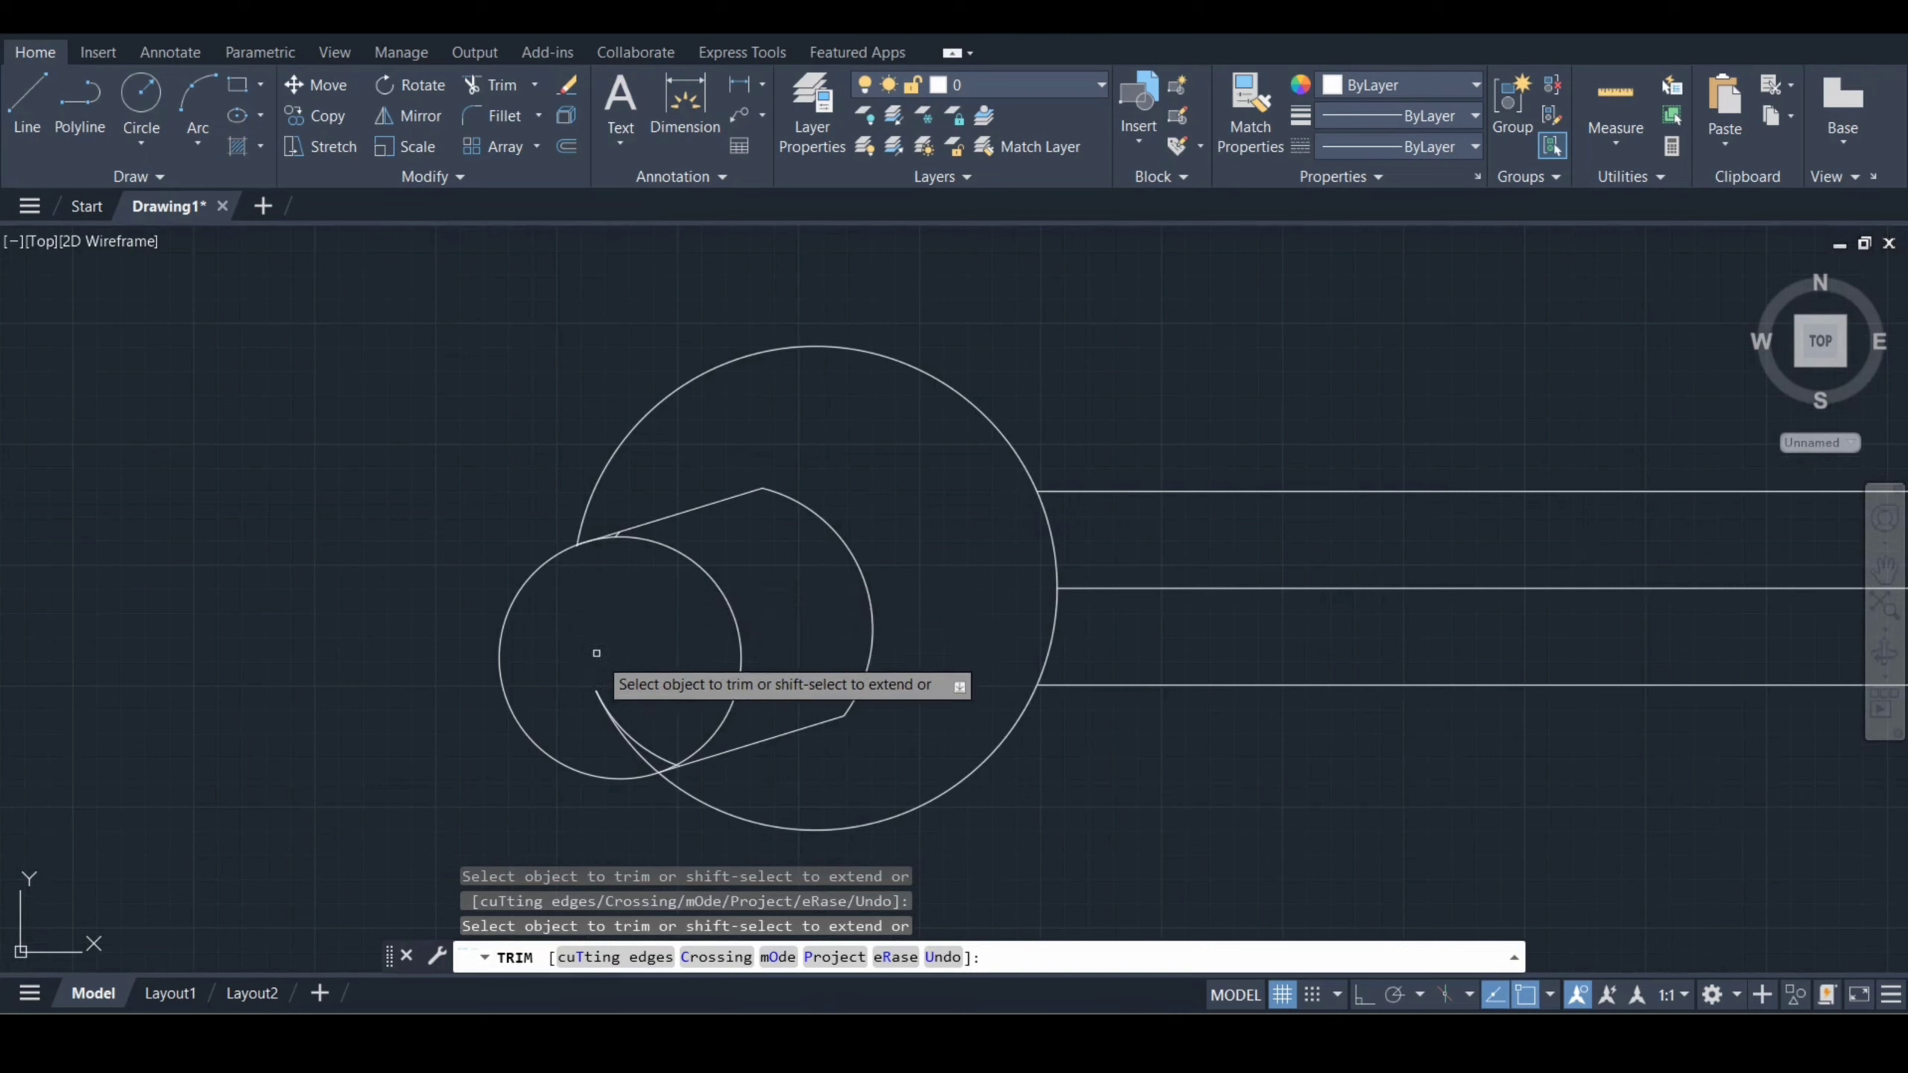
left_click(609, 715)
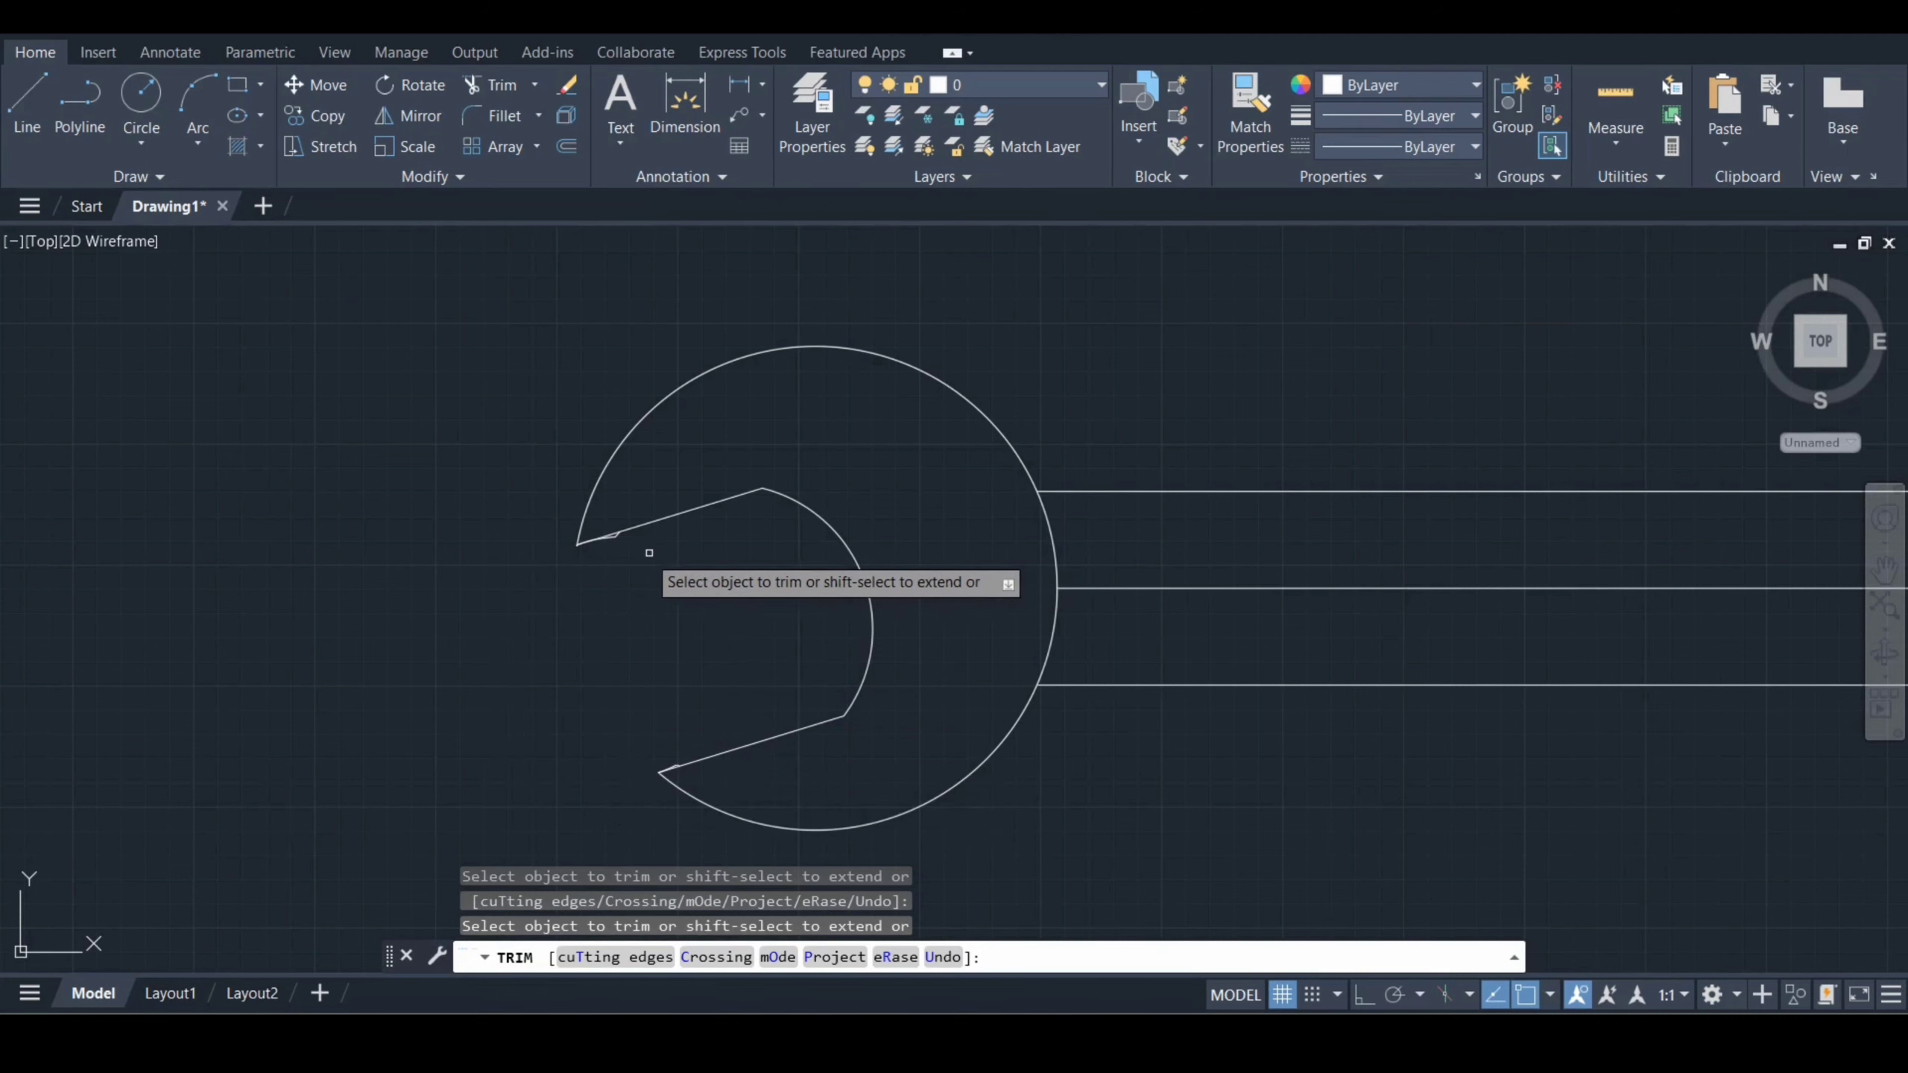
- Trim the small leftover arc and line pieces at the upper jaw tip to leave a clean corner
scroll(635, 553, "up", 6)
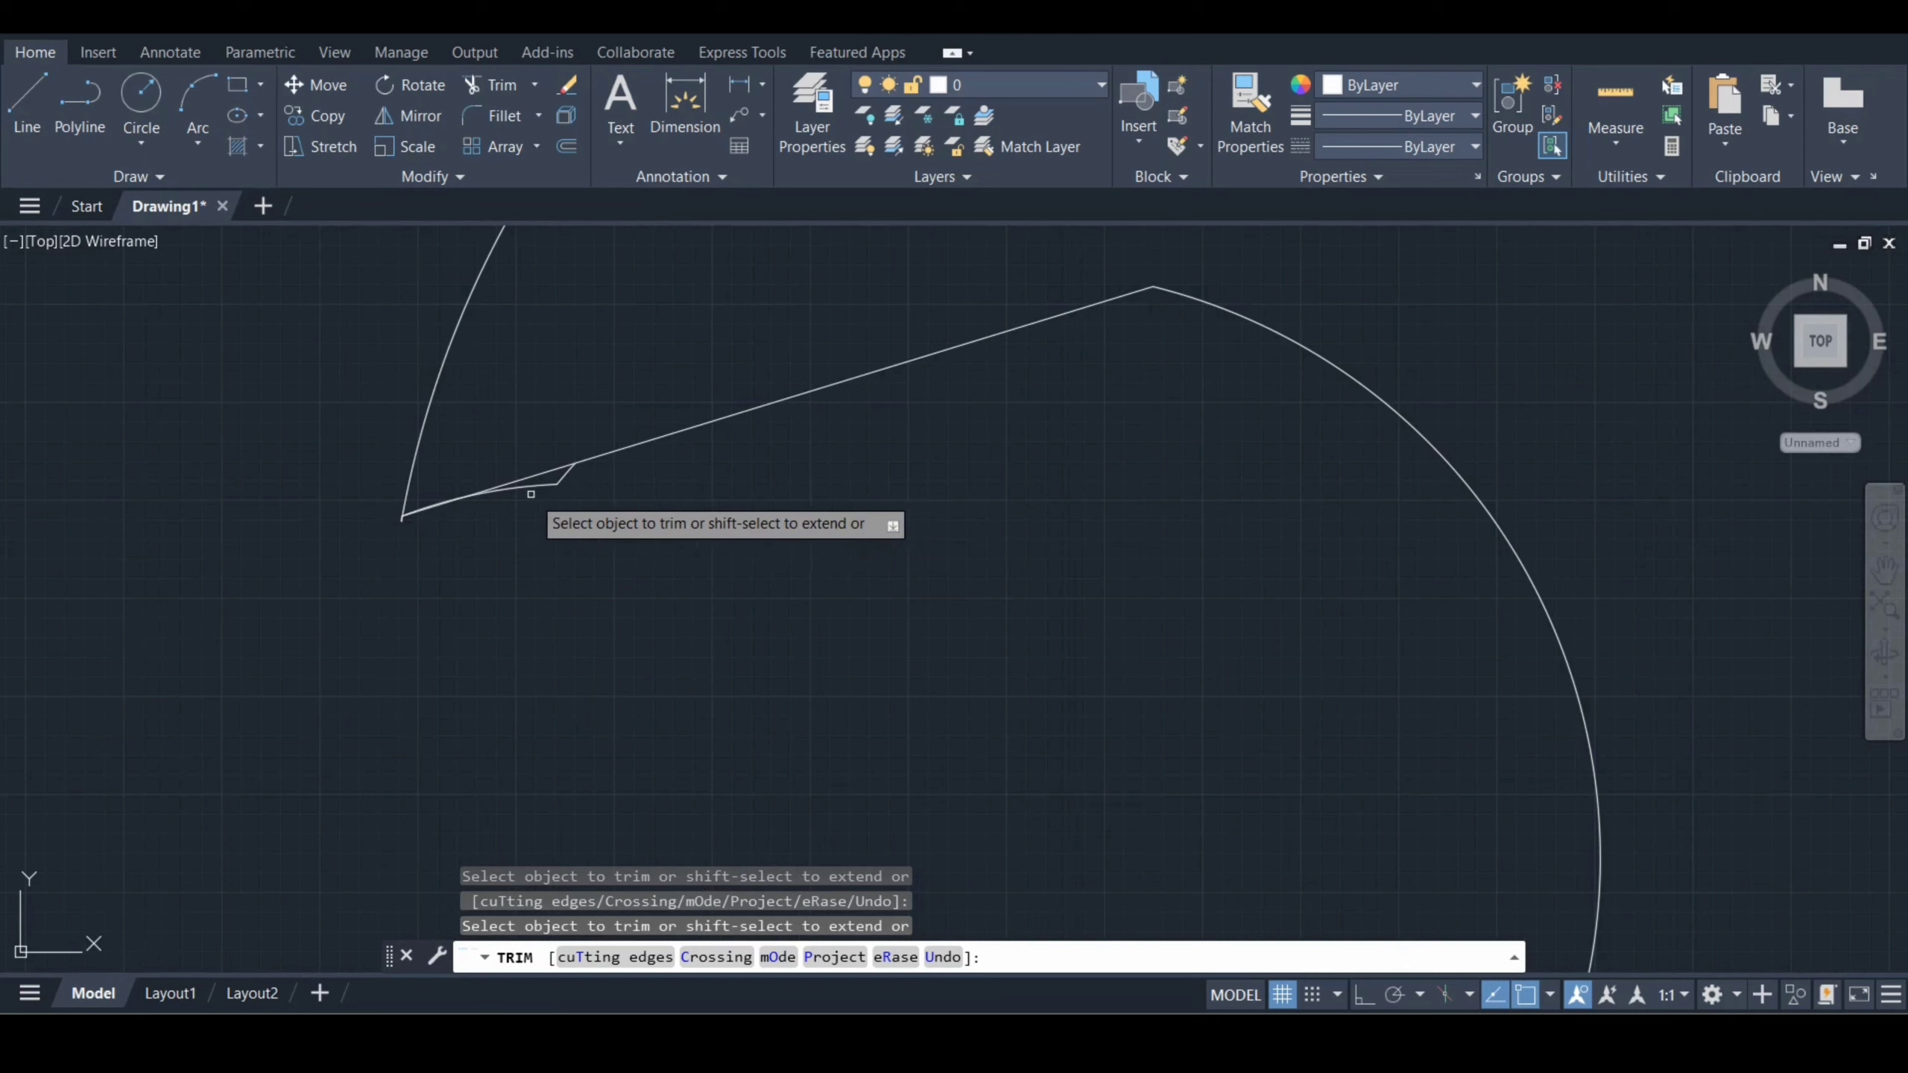
left_click(554, 486)
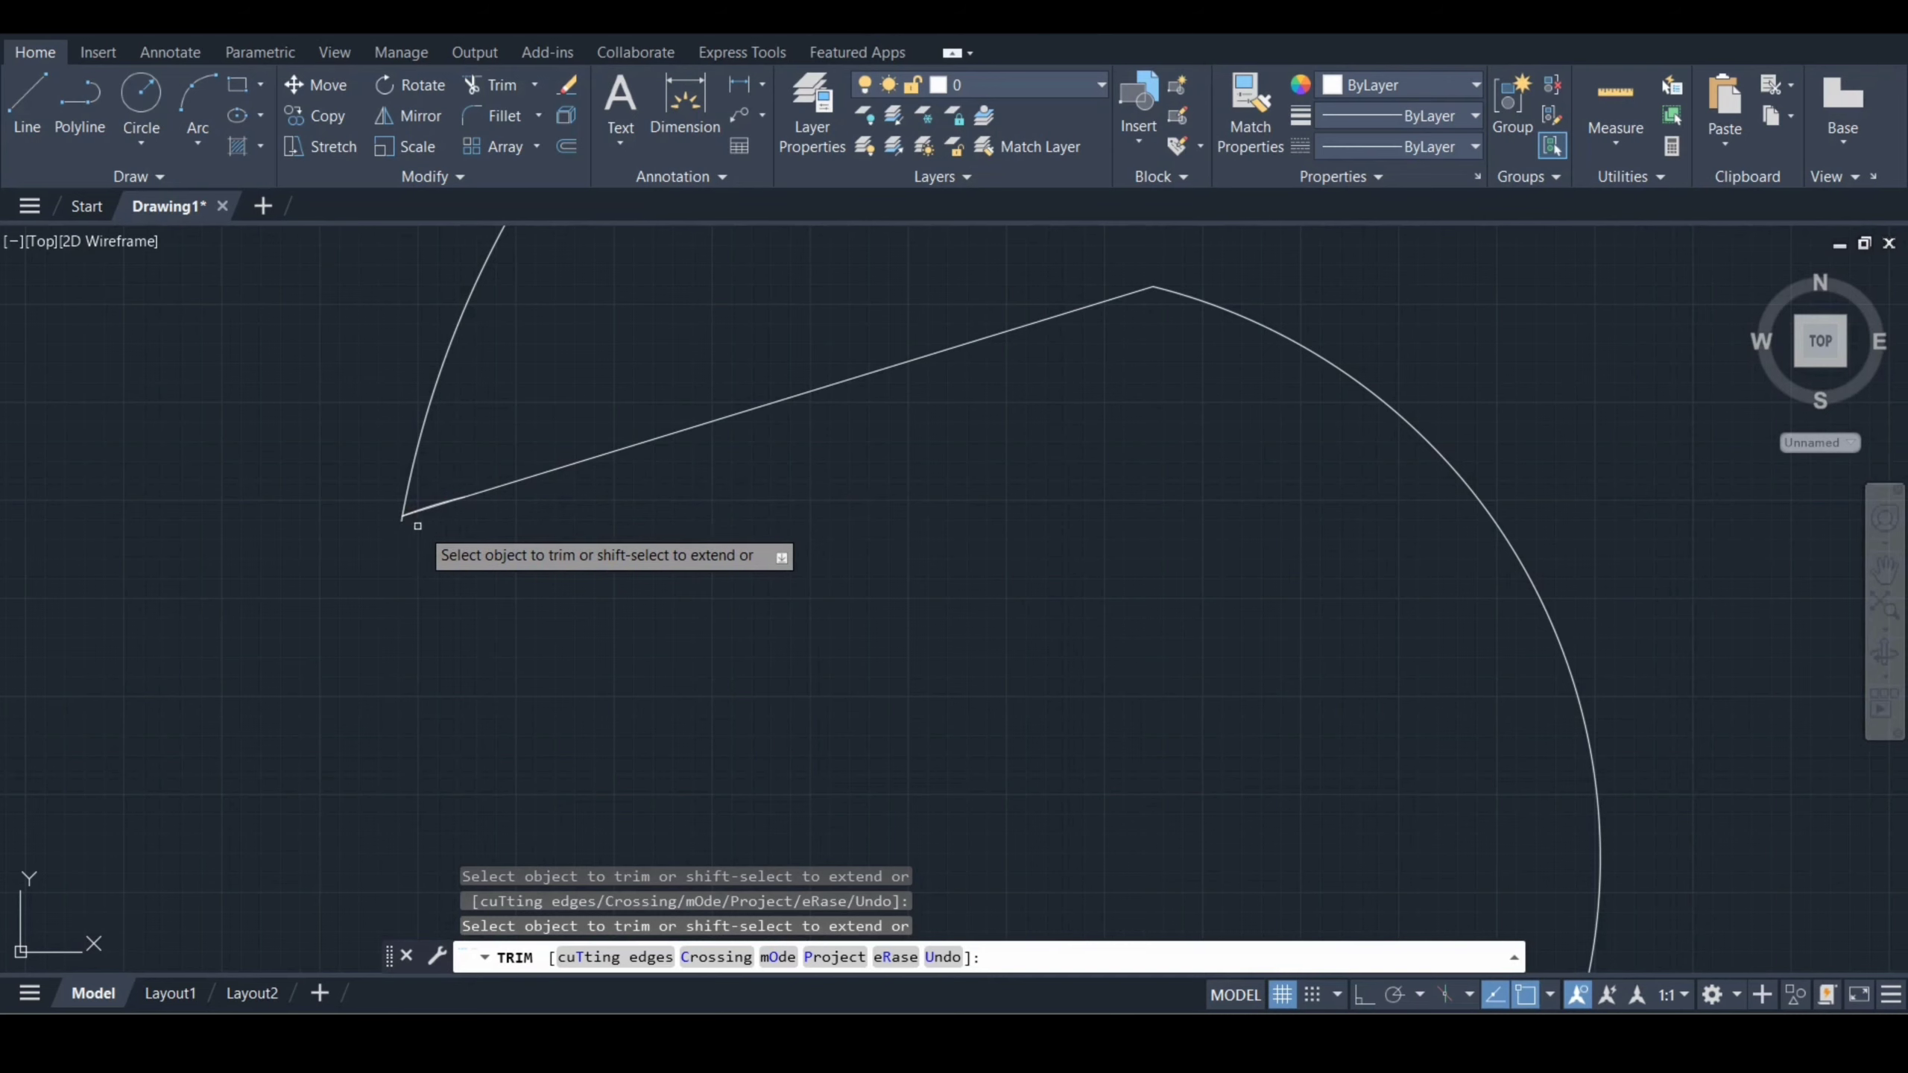
scroll(395, 527, "up", 2)
left_click(398, 508)
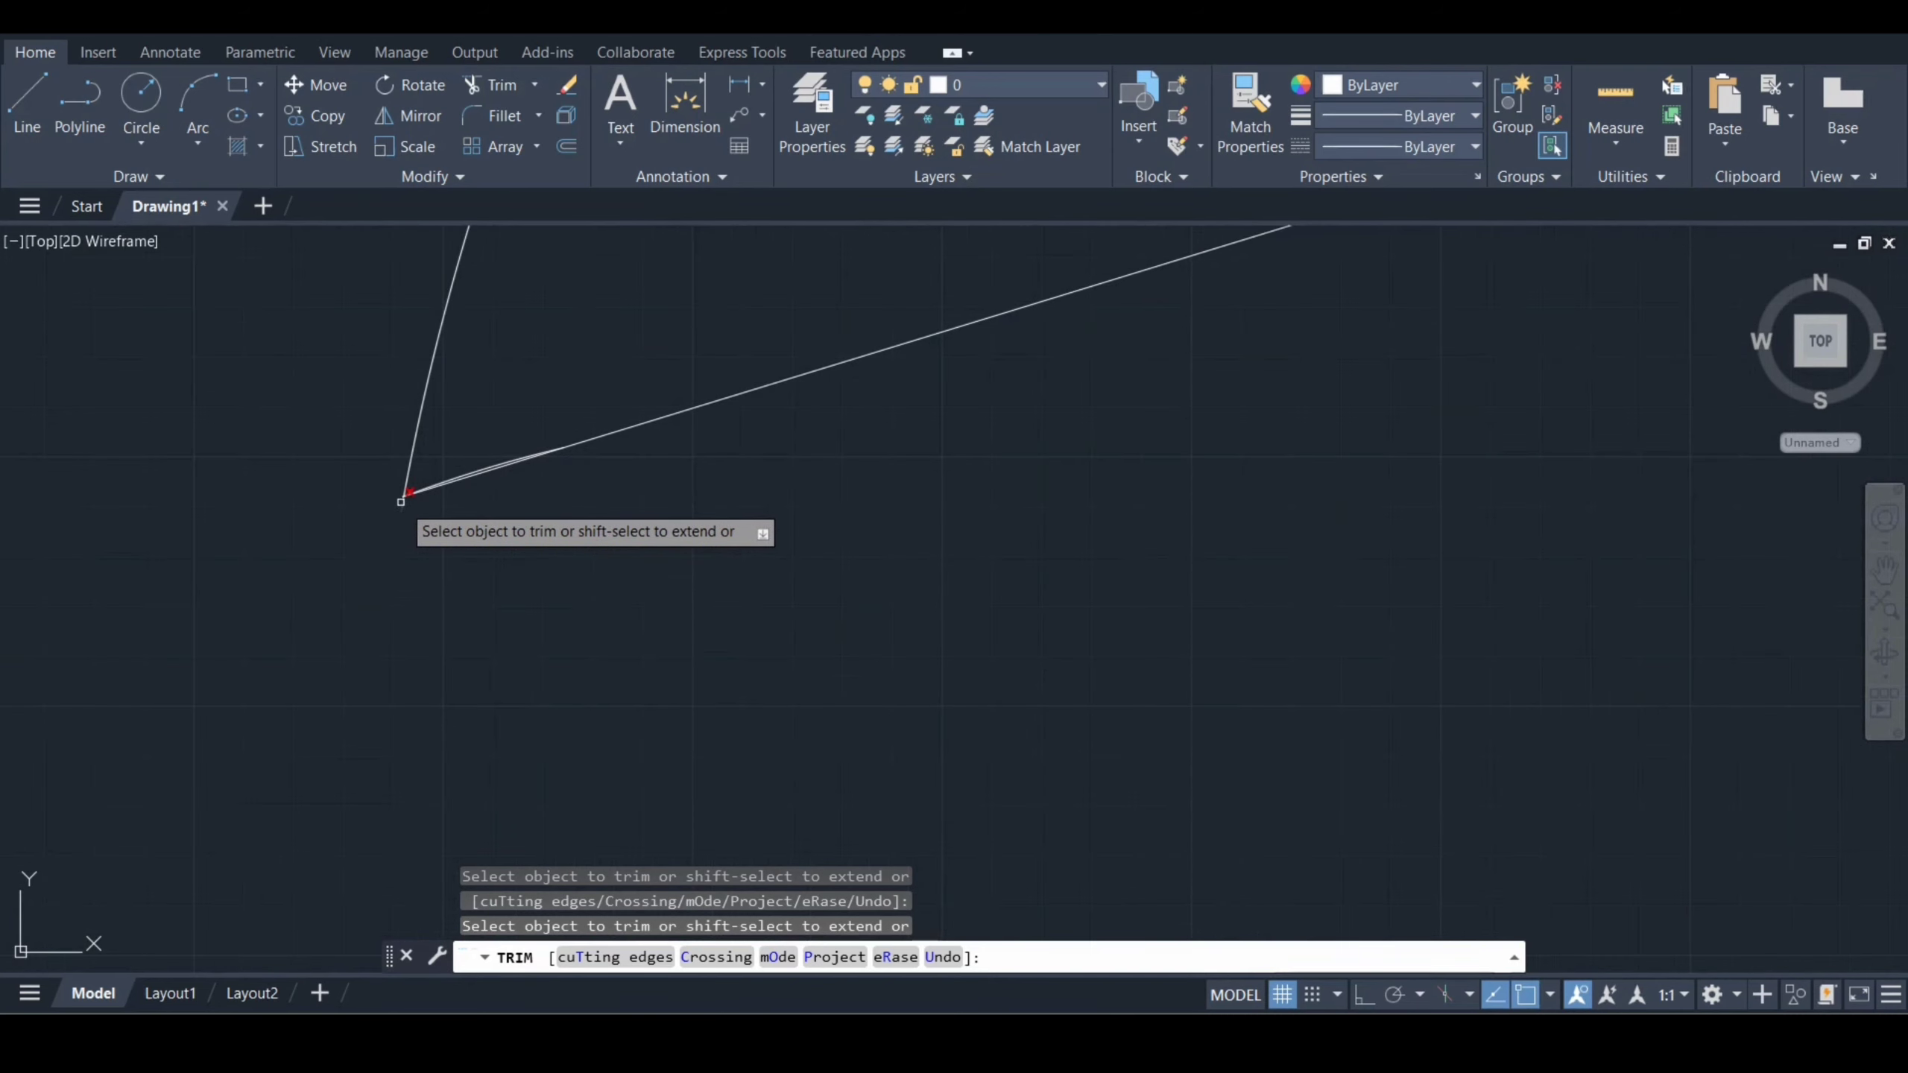
left_click(455, 469)
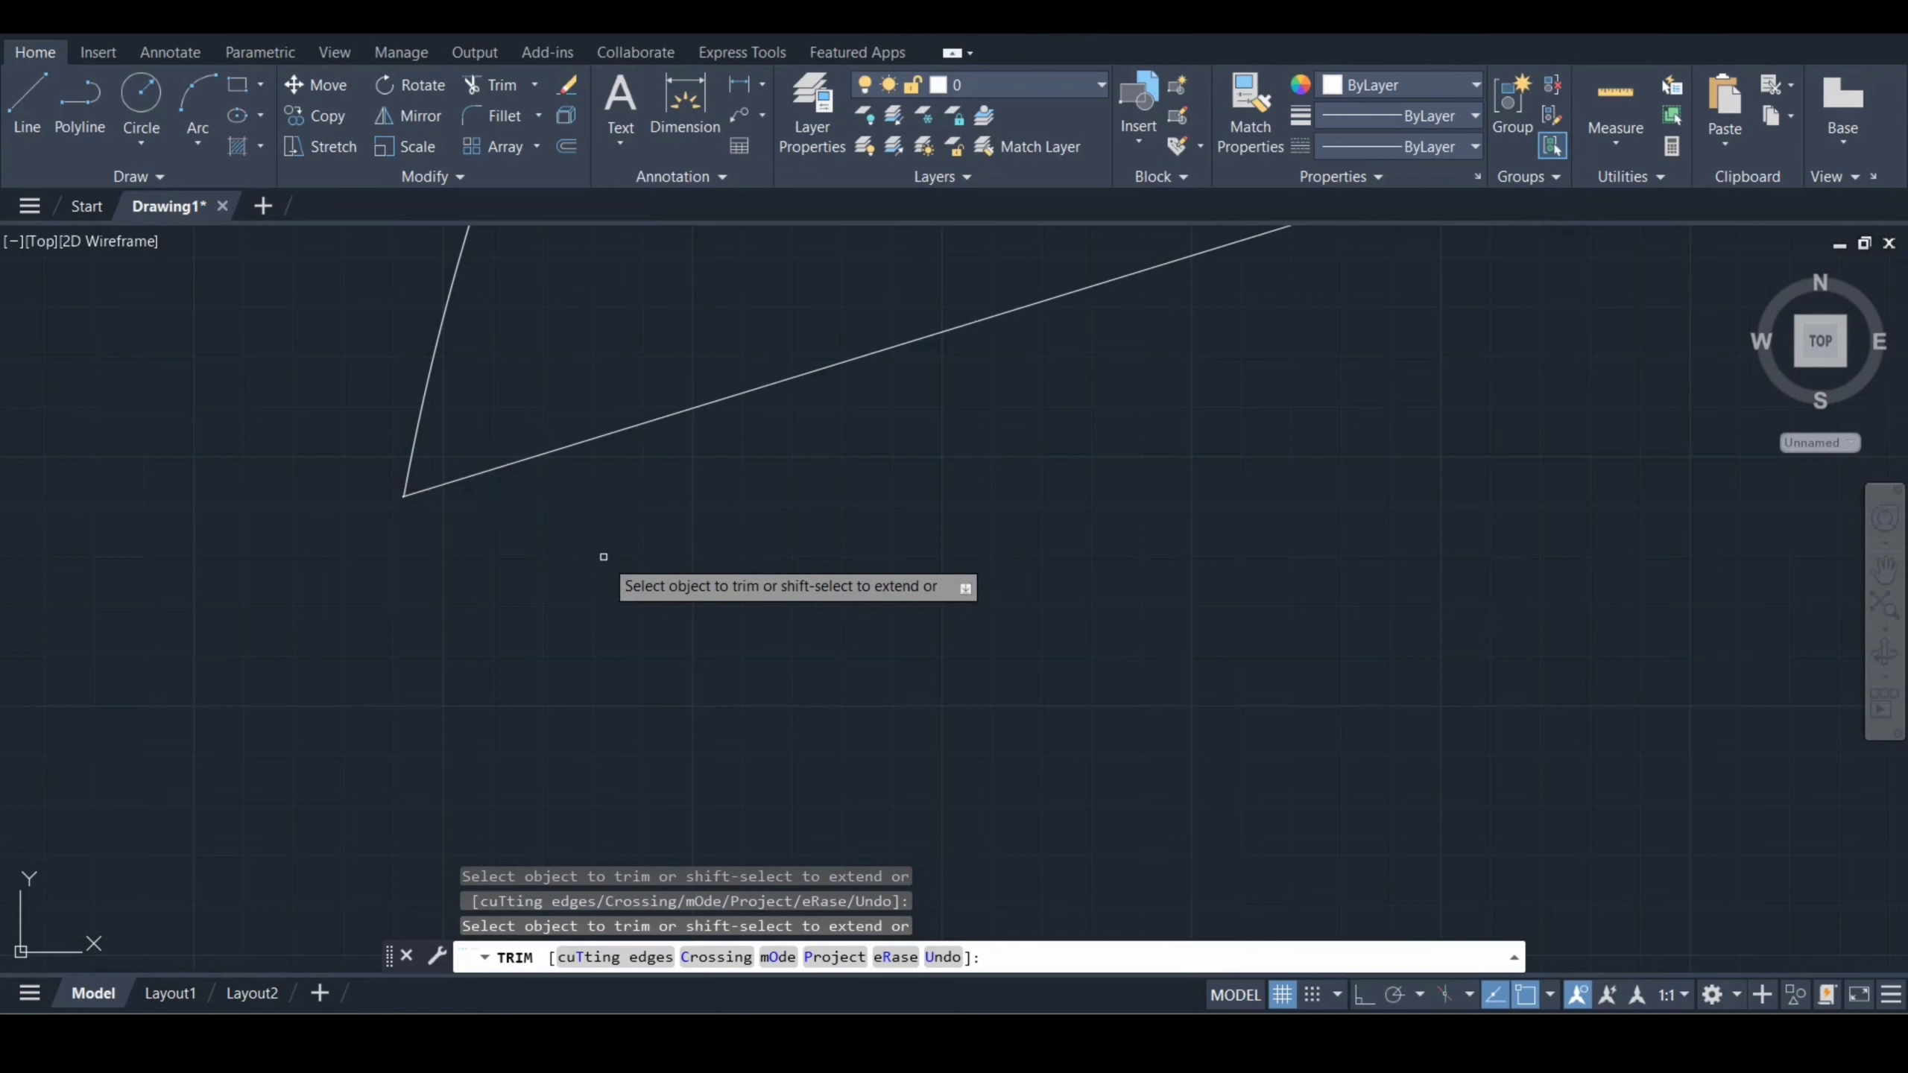
- Trim the leftover arc pieces at the lower jaw tip to leave a clean corner, and finish trimming
scroll(605, 591, "down", 4)
middle_click_drag(605, 591, 510, 253)
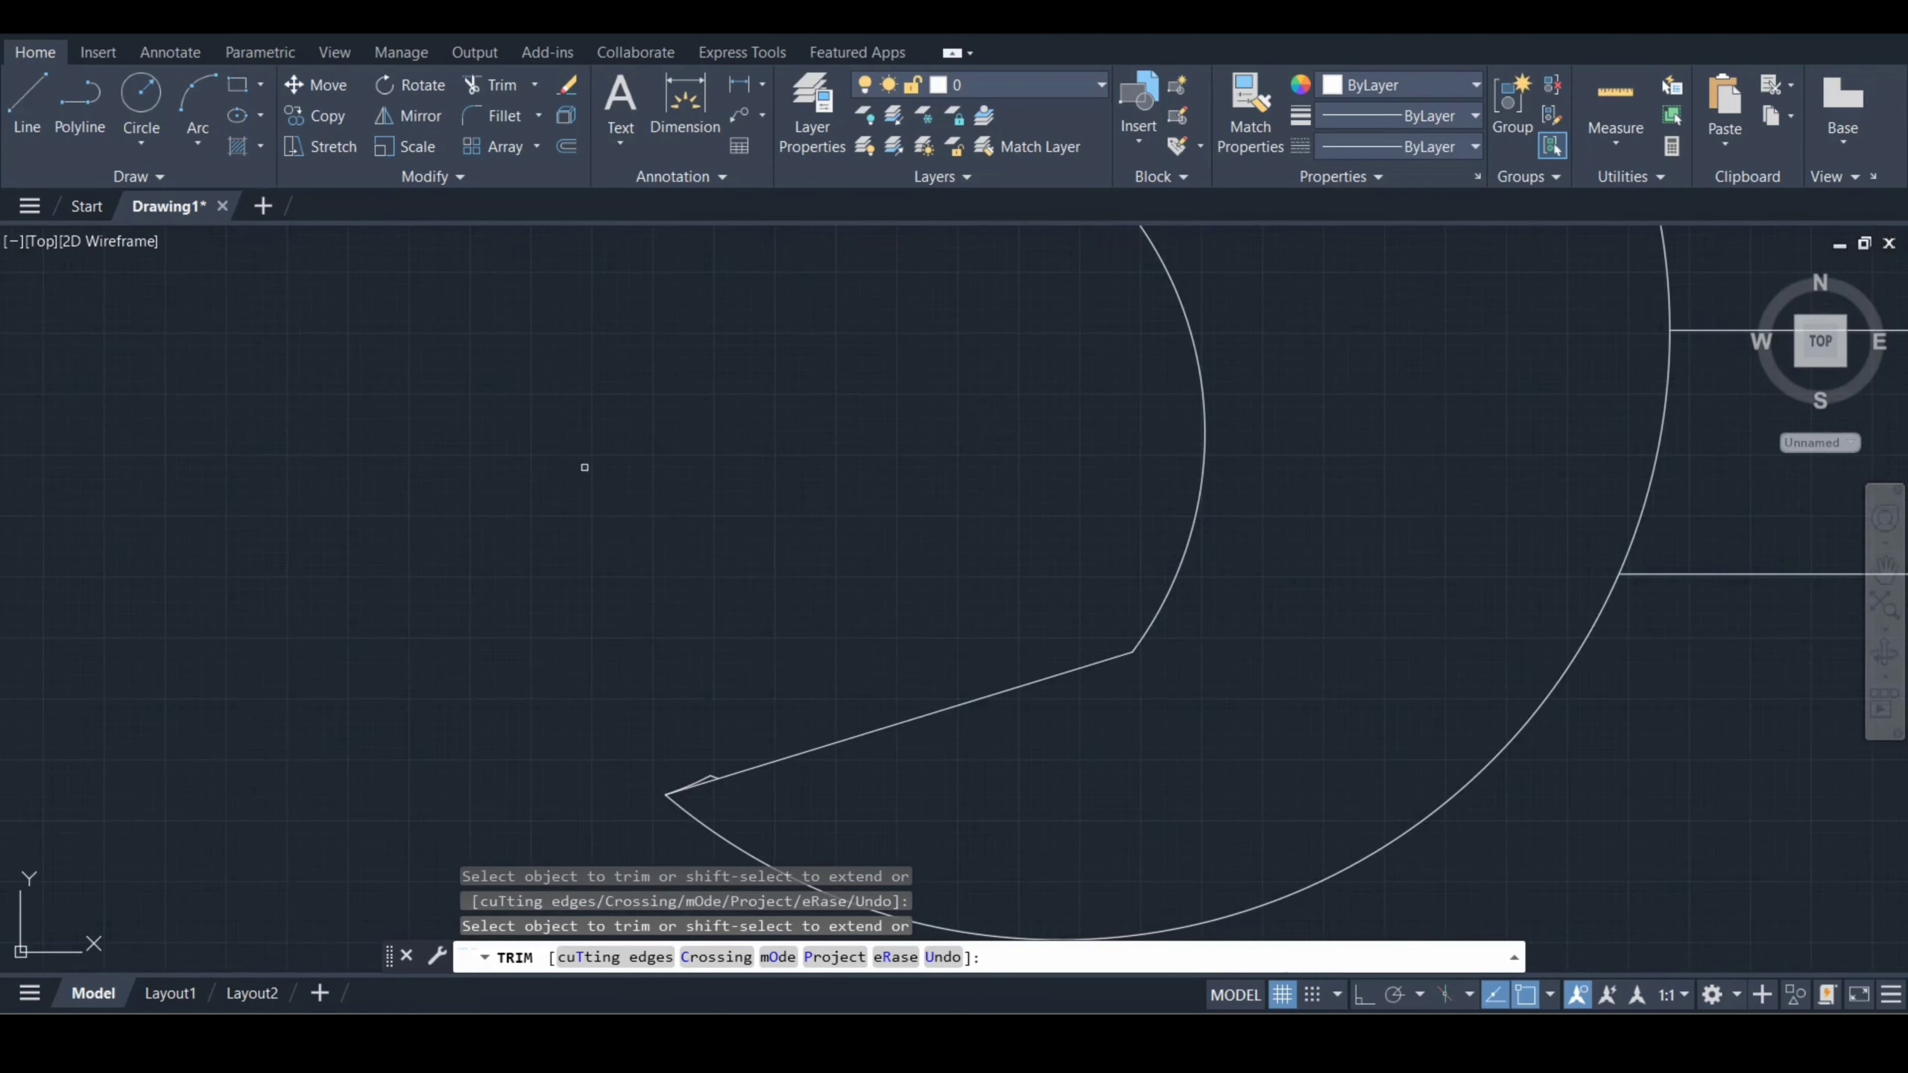
middle_click_drag(717, 710, 669, 549)
scroll(669, 556, "up", 3)
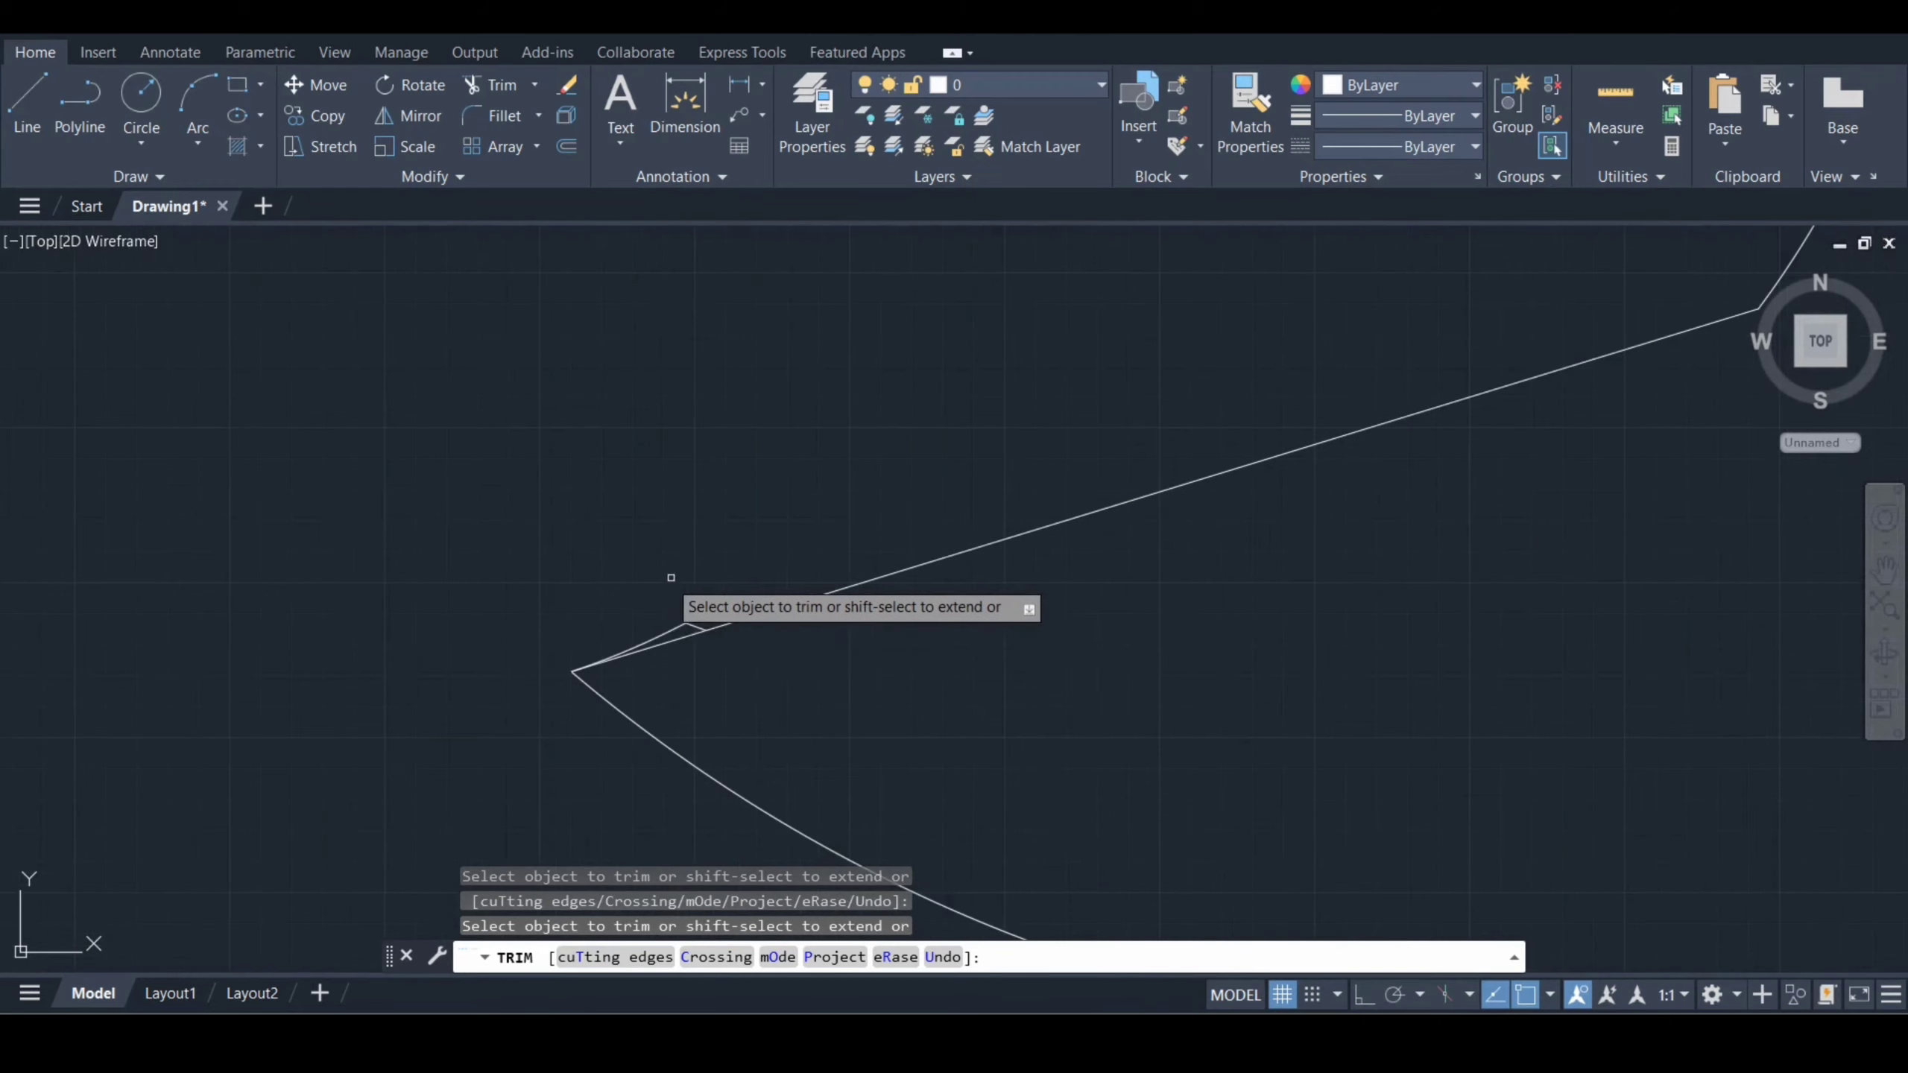
left_click(666, 626)
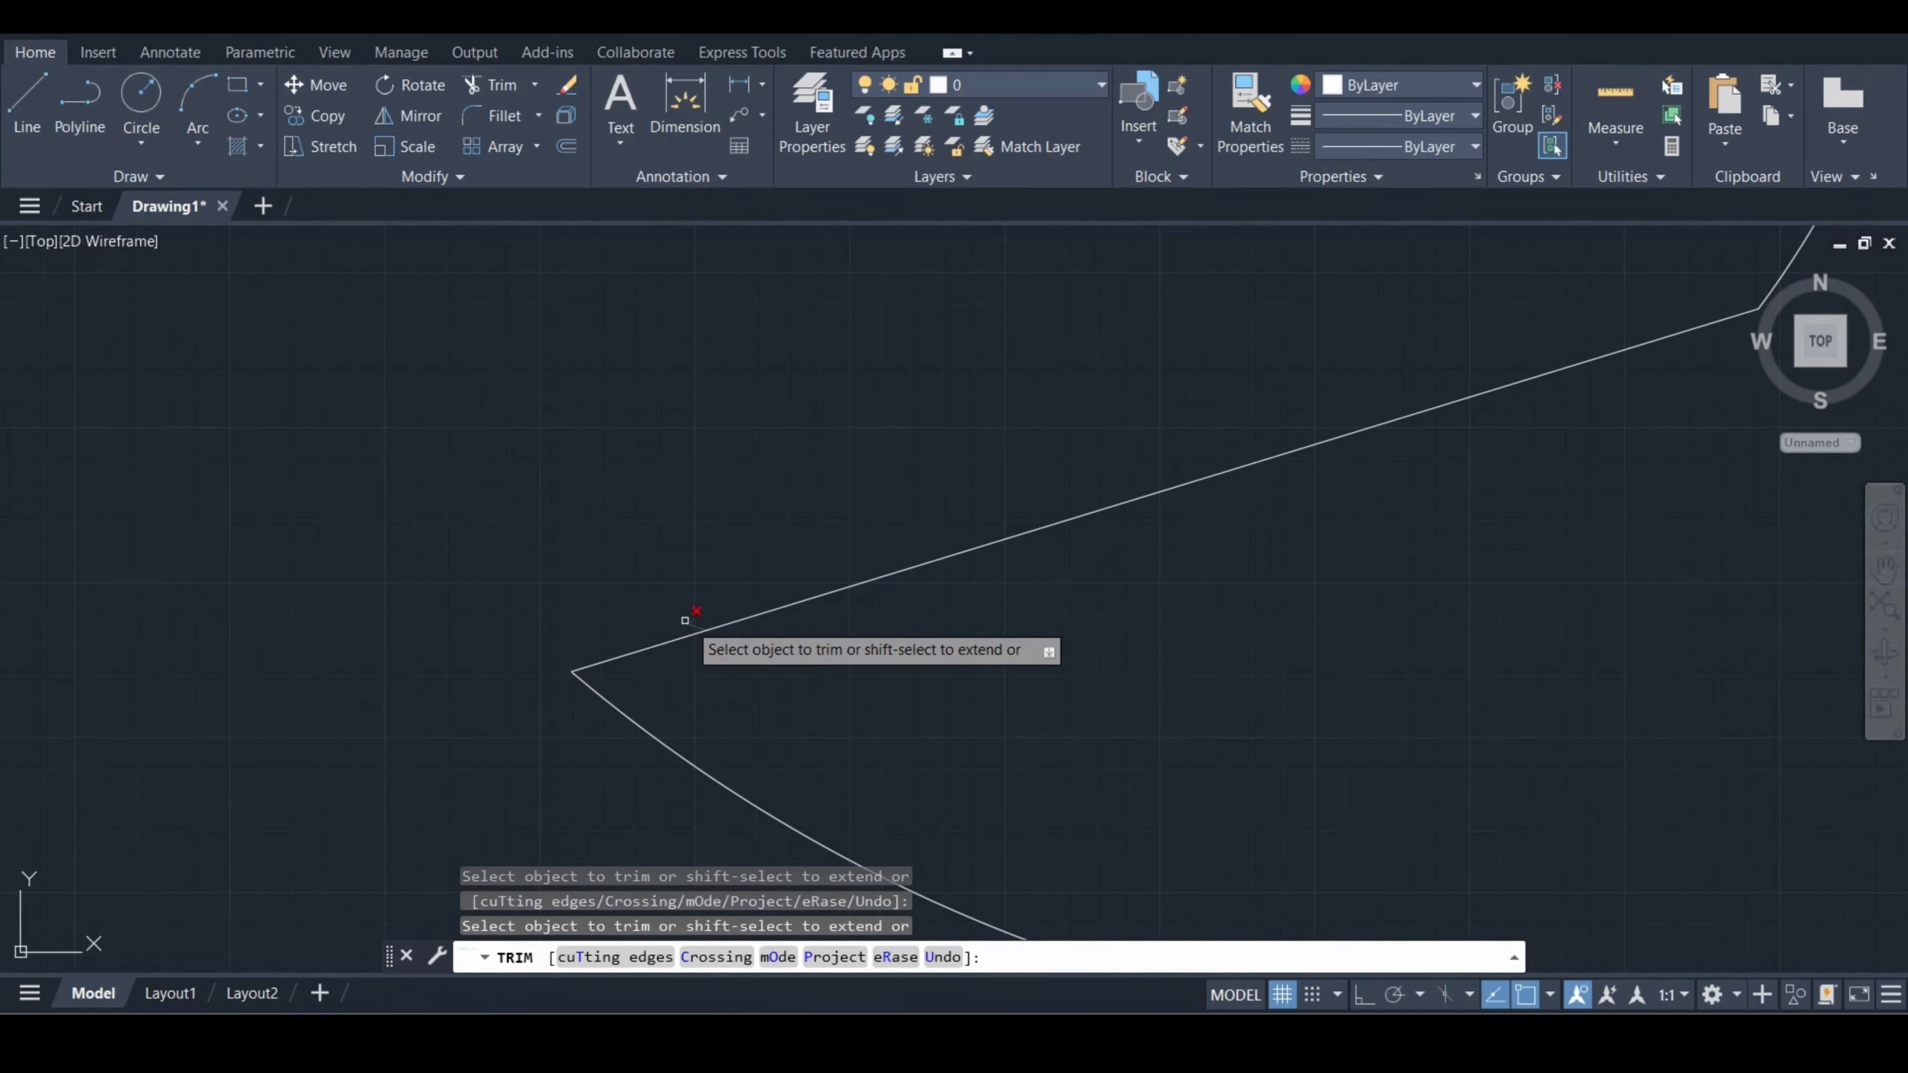
key("Return")
scroll(676, 594, "down", 6)
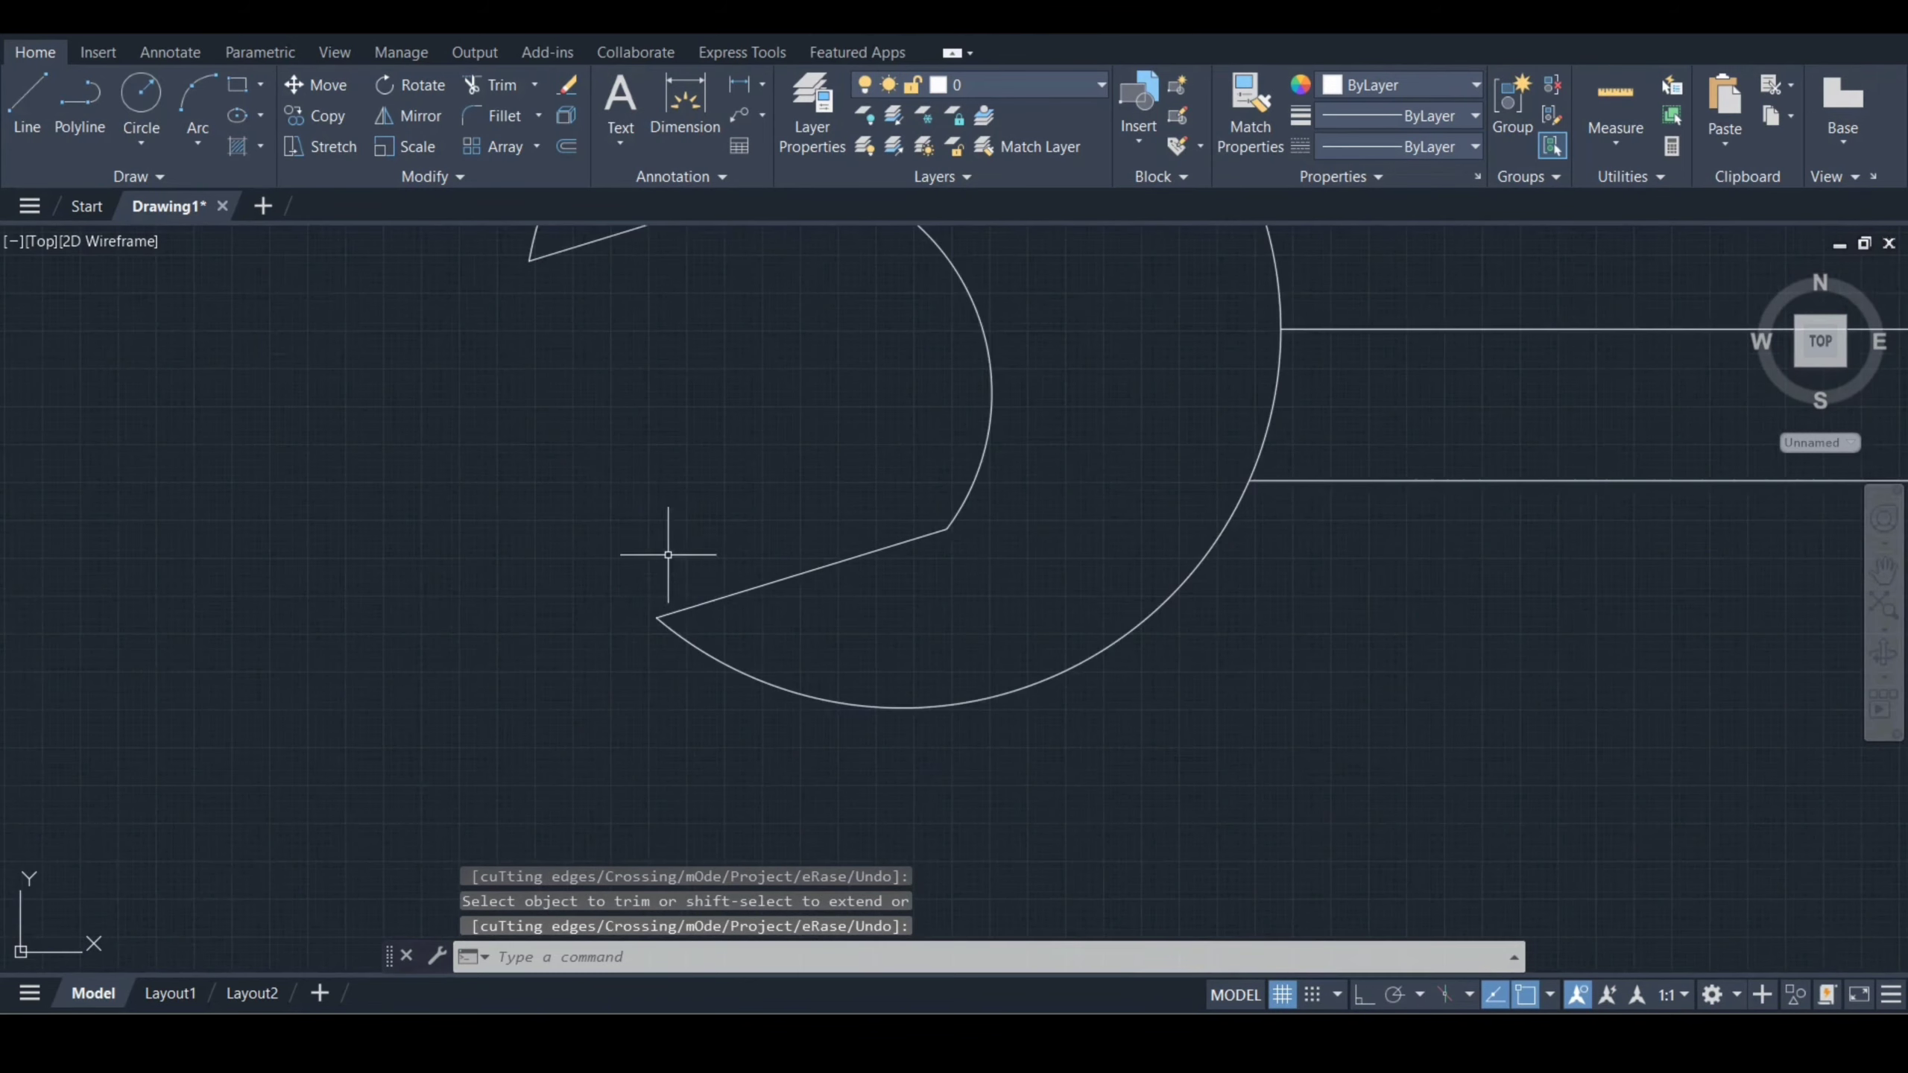
middle_click_drag(638, 497, 645, 560)
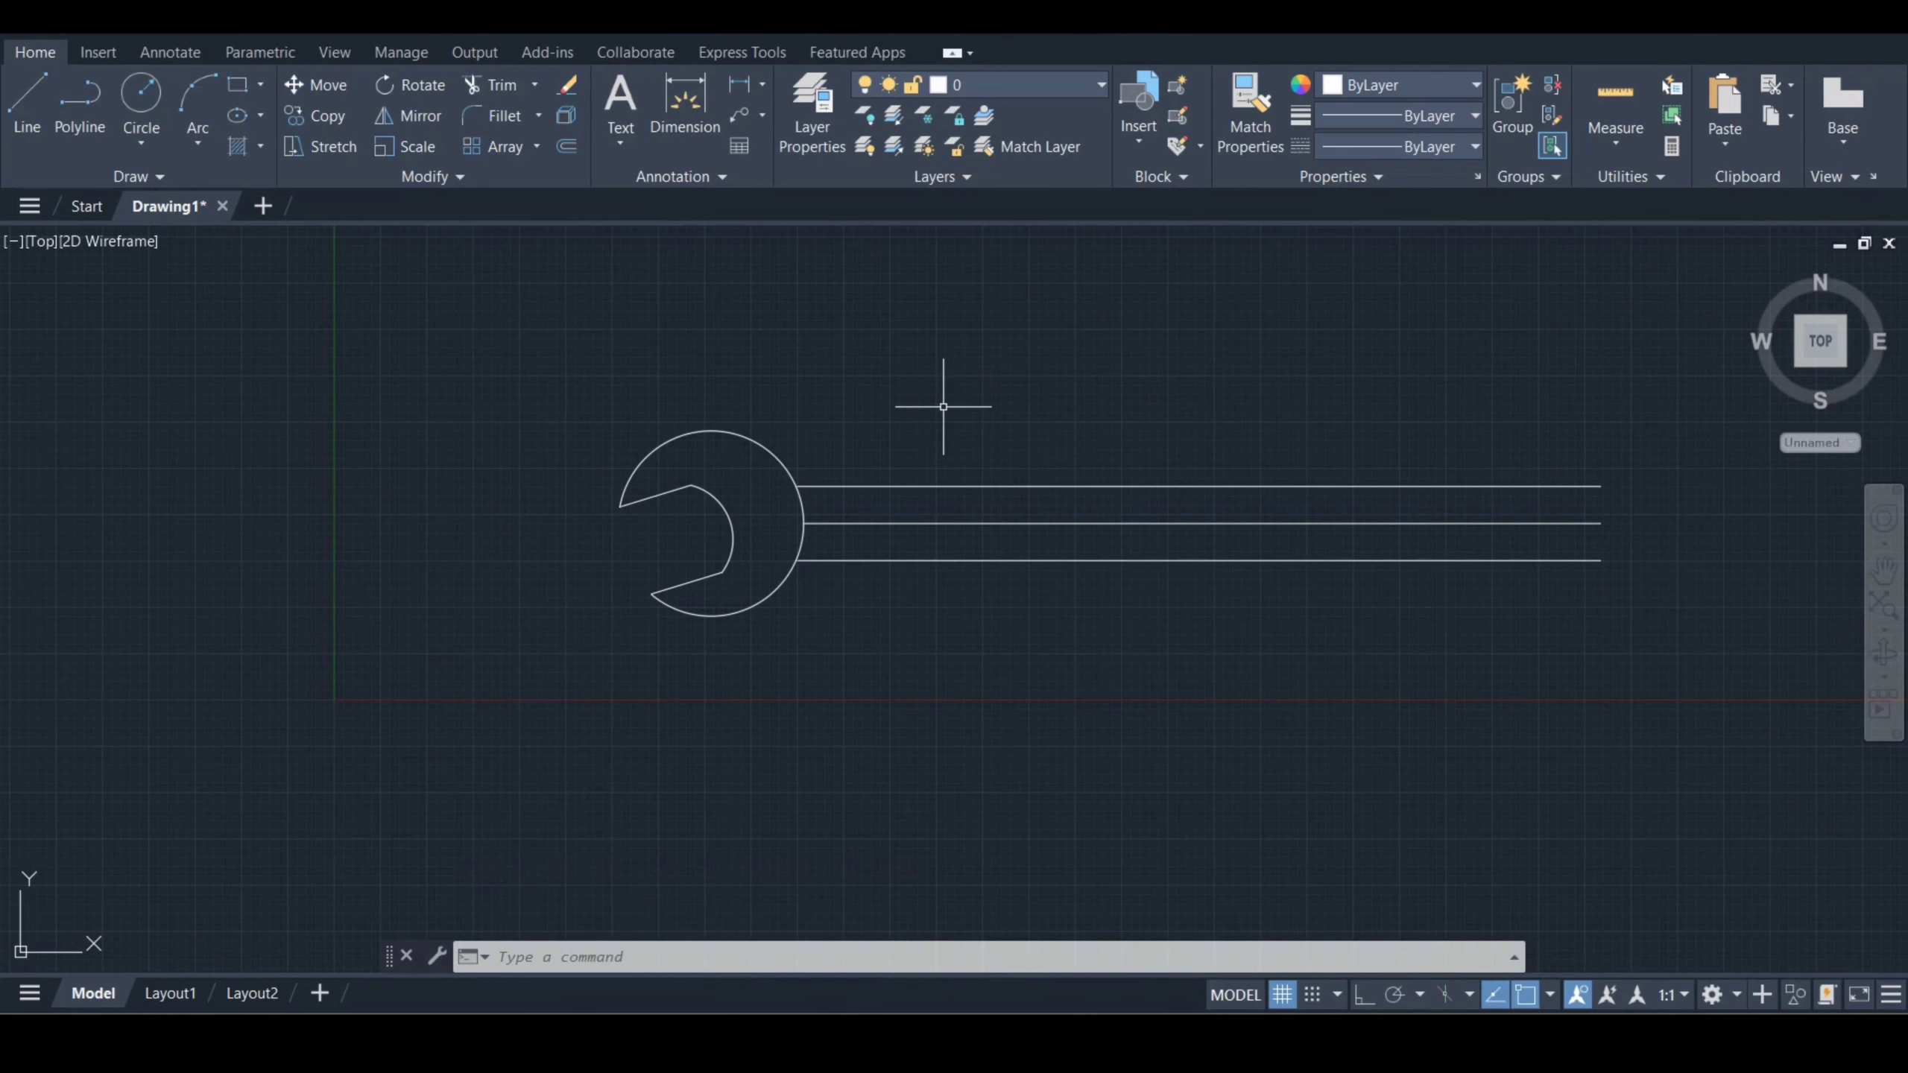
- Draw a circle of radius 16.5 centred on the right end of the middle handle line
mouse_move(1014, 422)
middle_mouse_down()
mouse_move(898, 464)
mouse_move(741, 464)
middle_mouse_up()
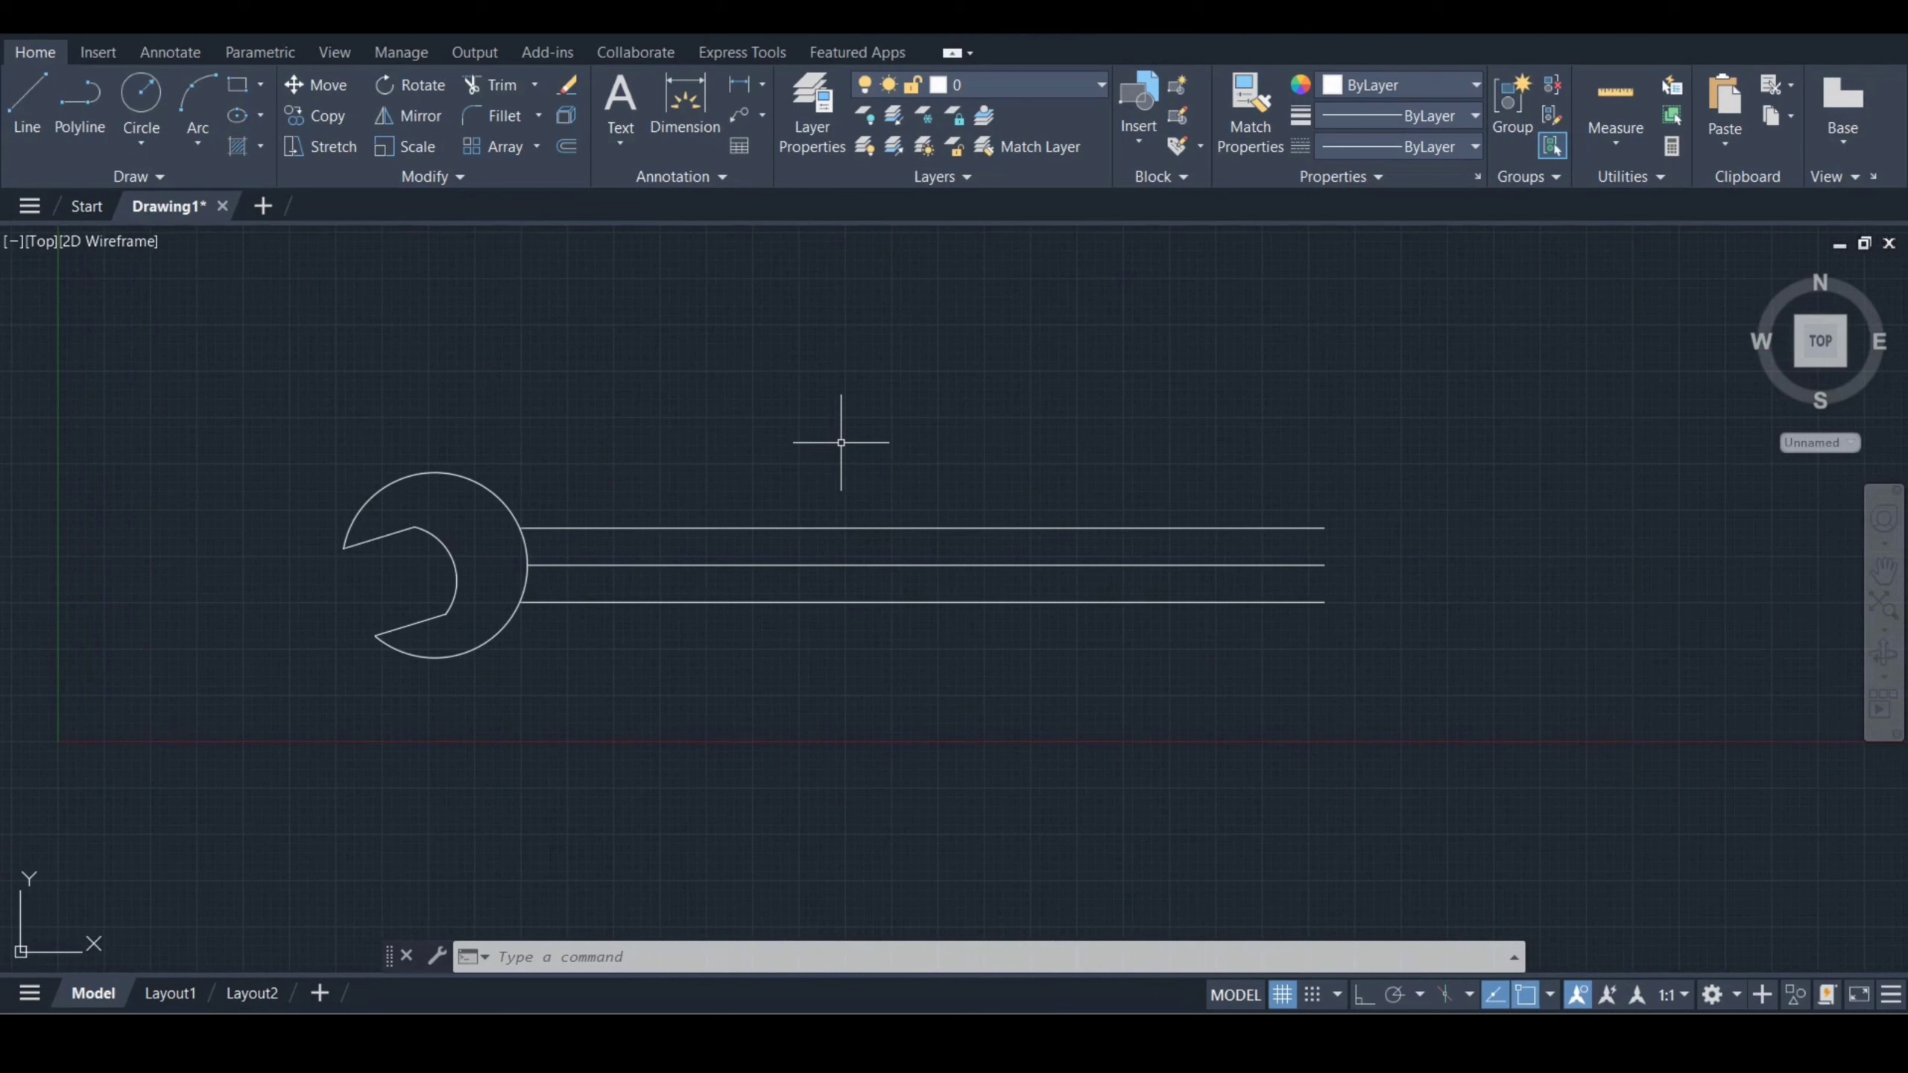
type("C")
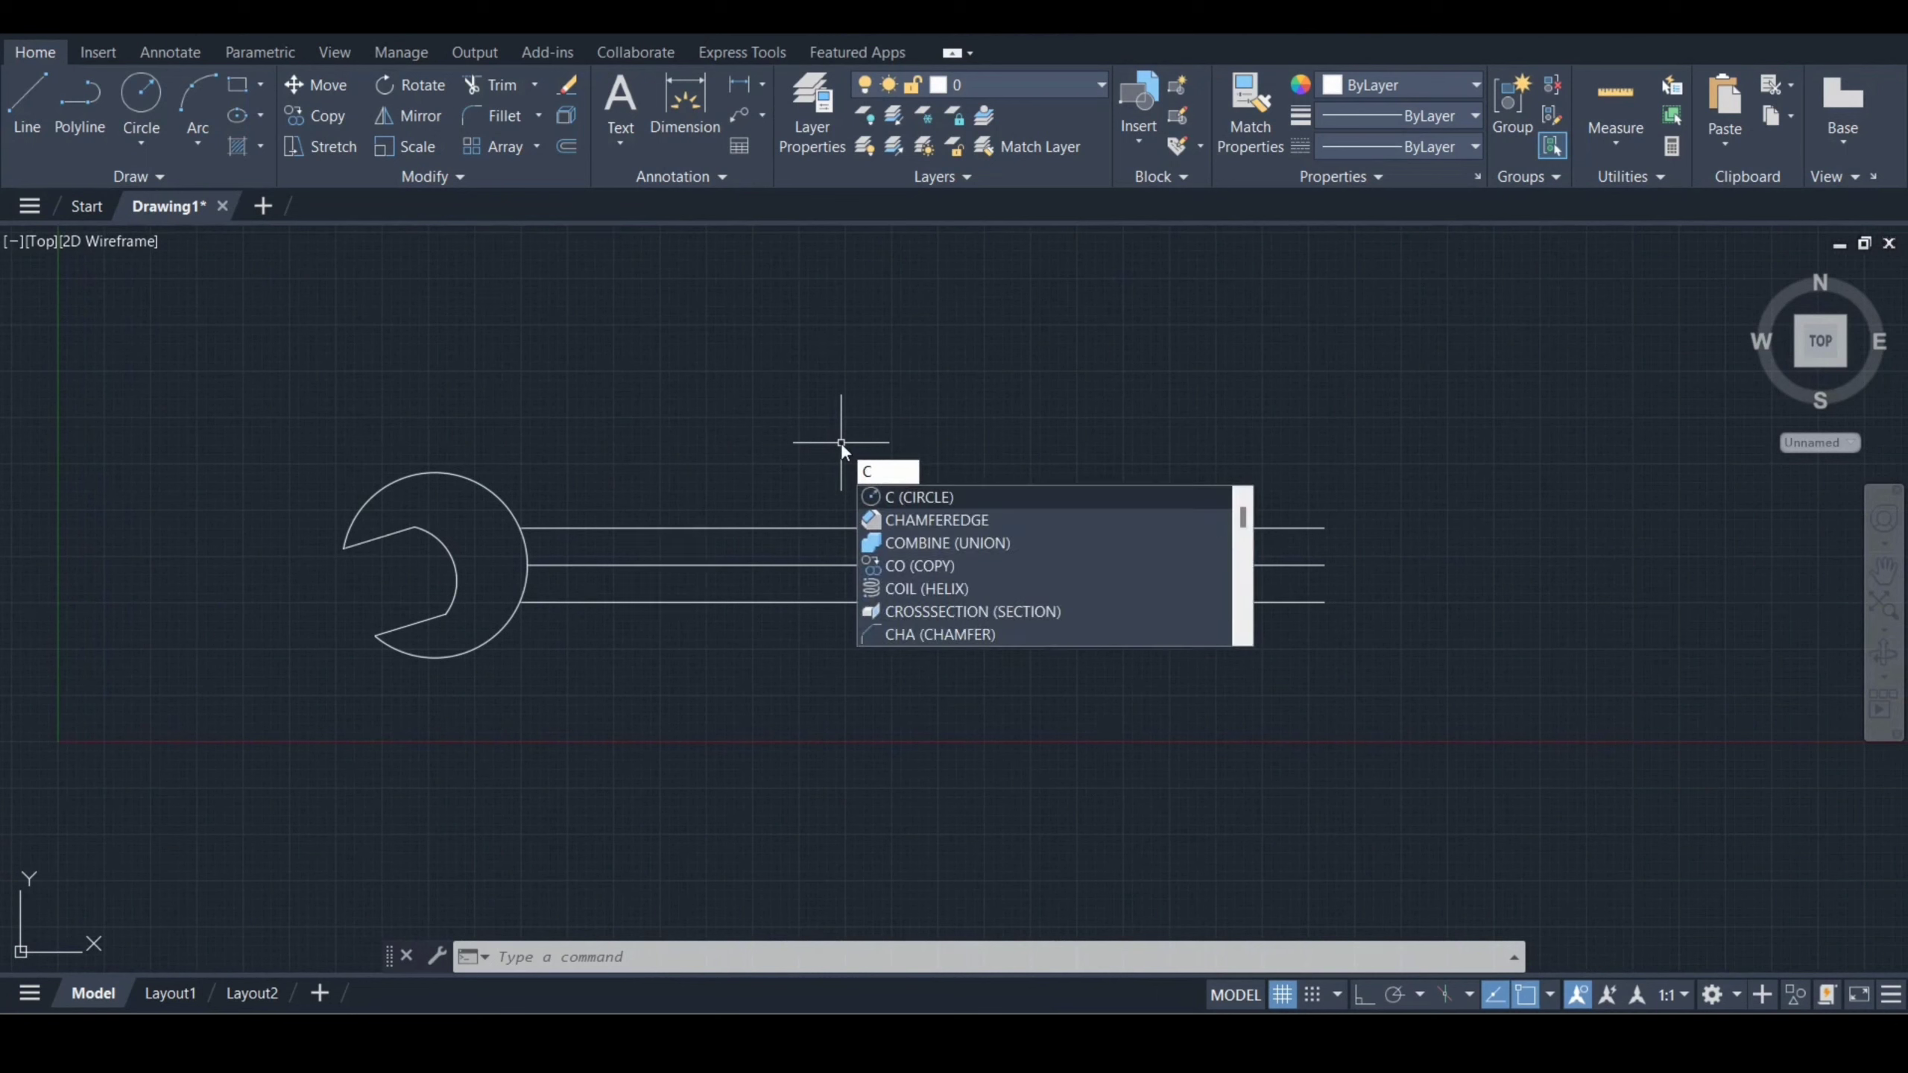
key("Return")
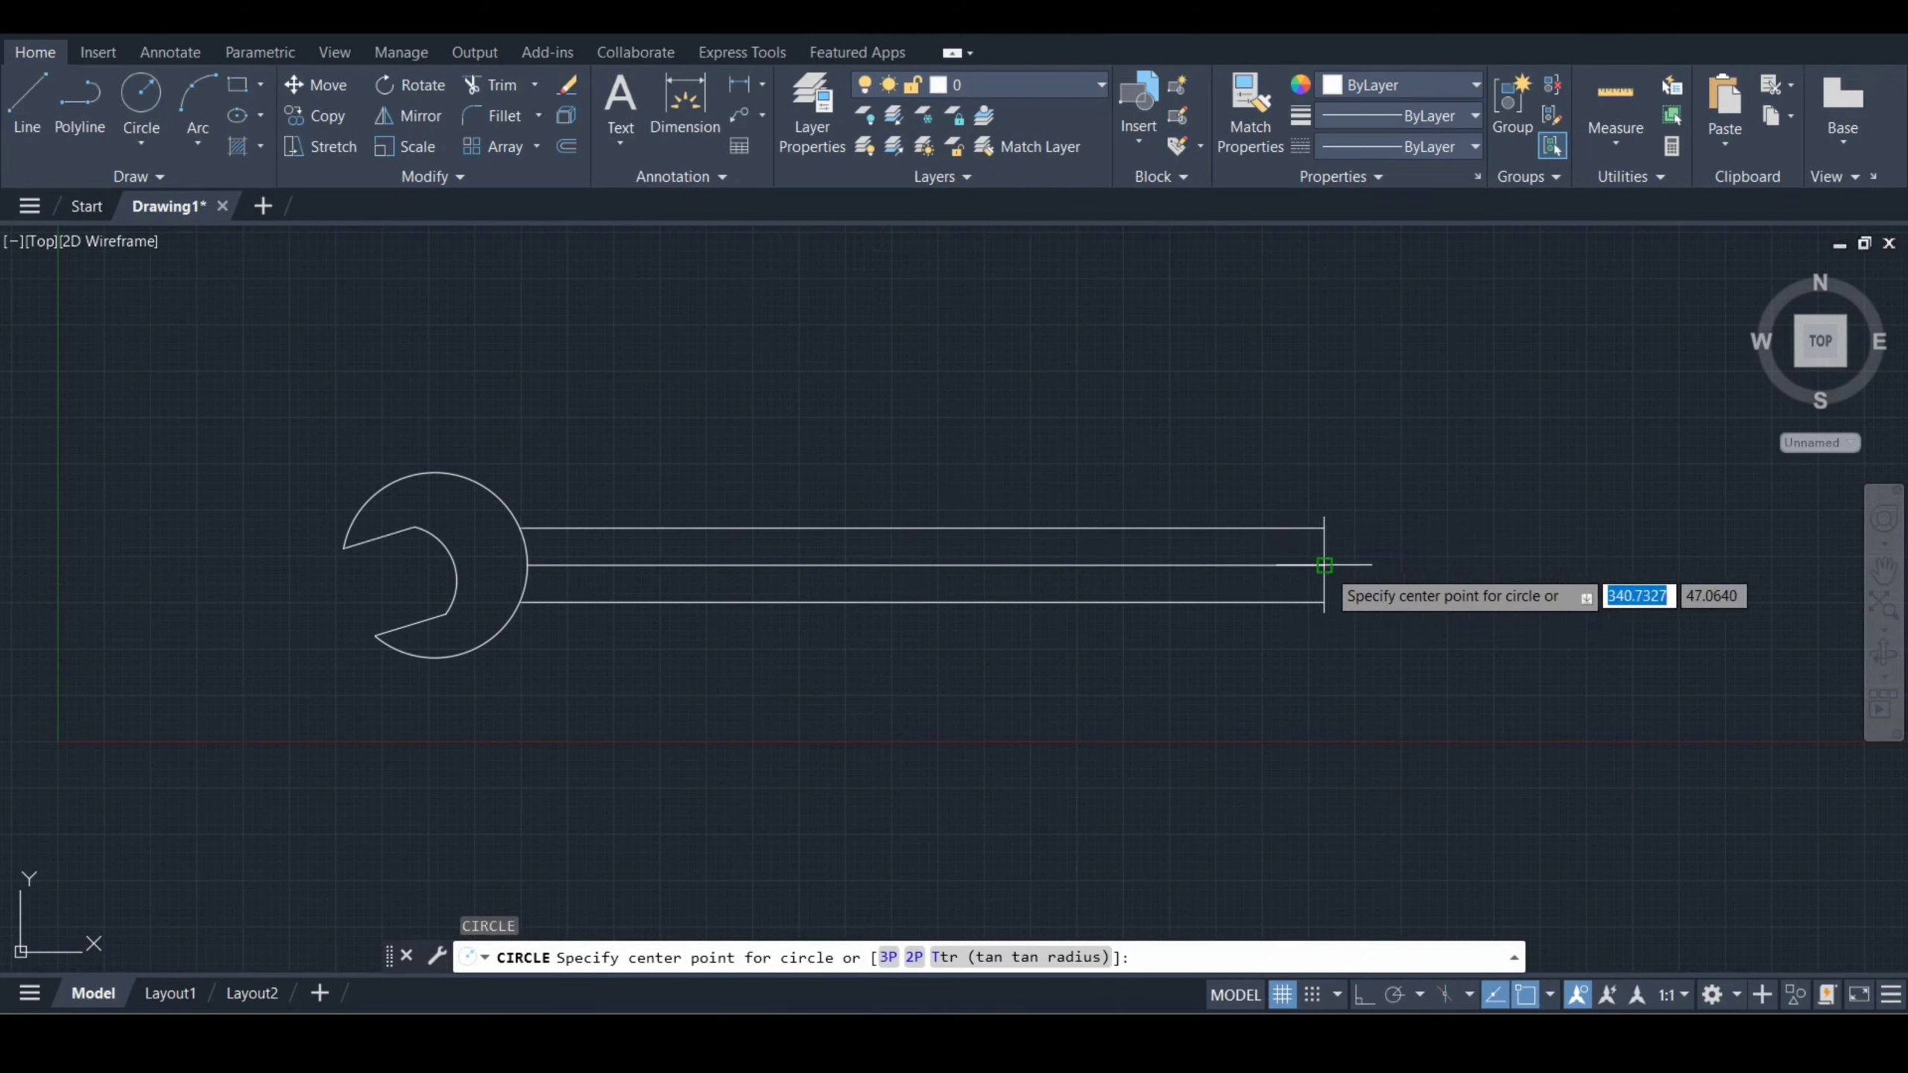
left_click(1324, 564)
type("16.5")
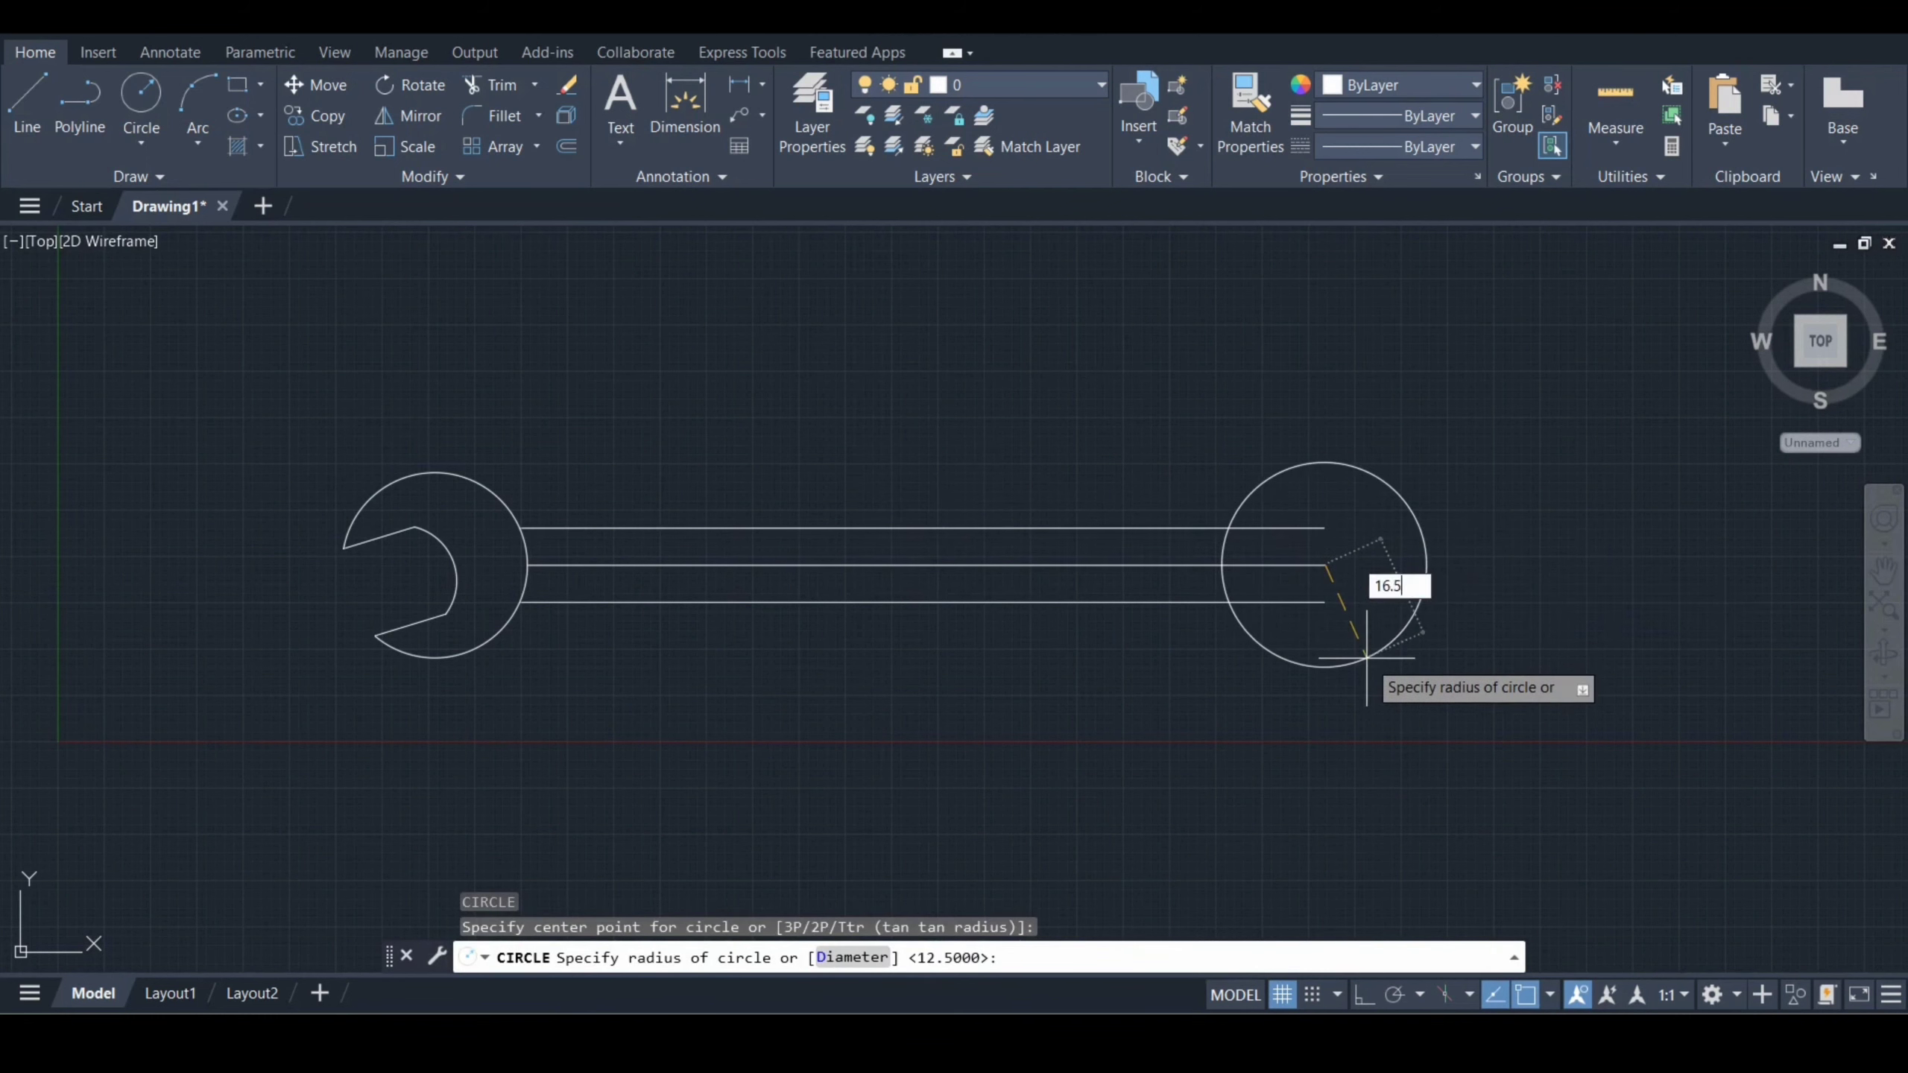
key("Return")
- Draw a concentric circle of radius 12.5 inside the radius 16.5 circle
type("c")
key("Return")
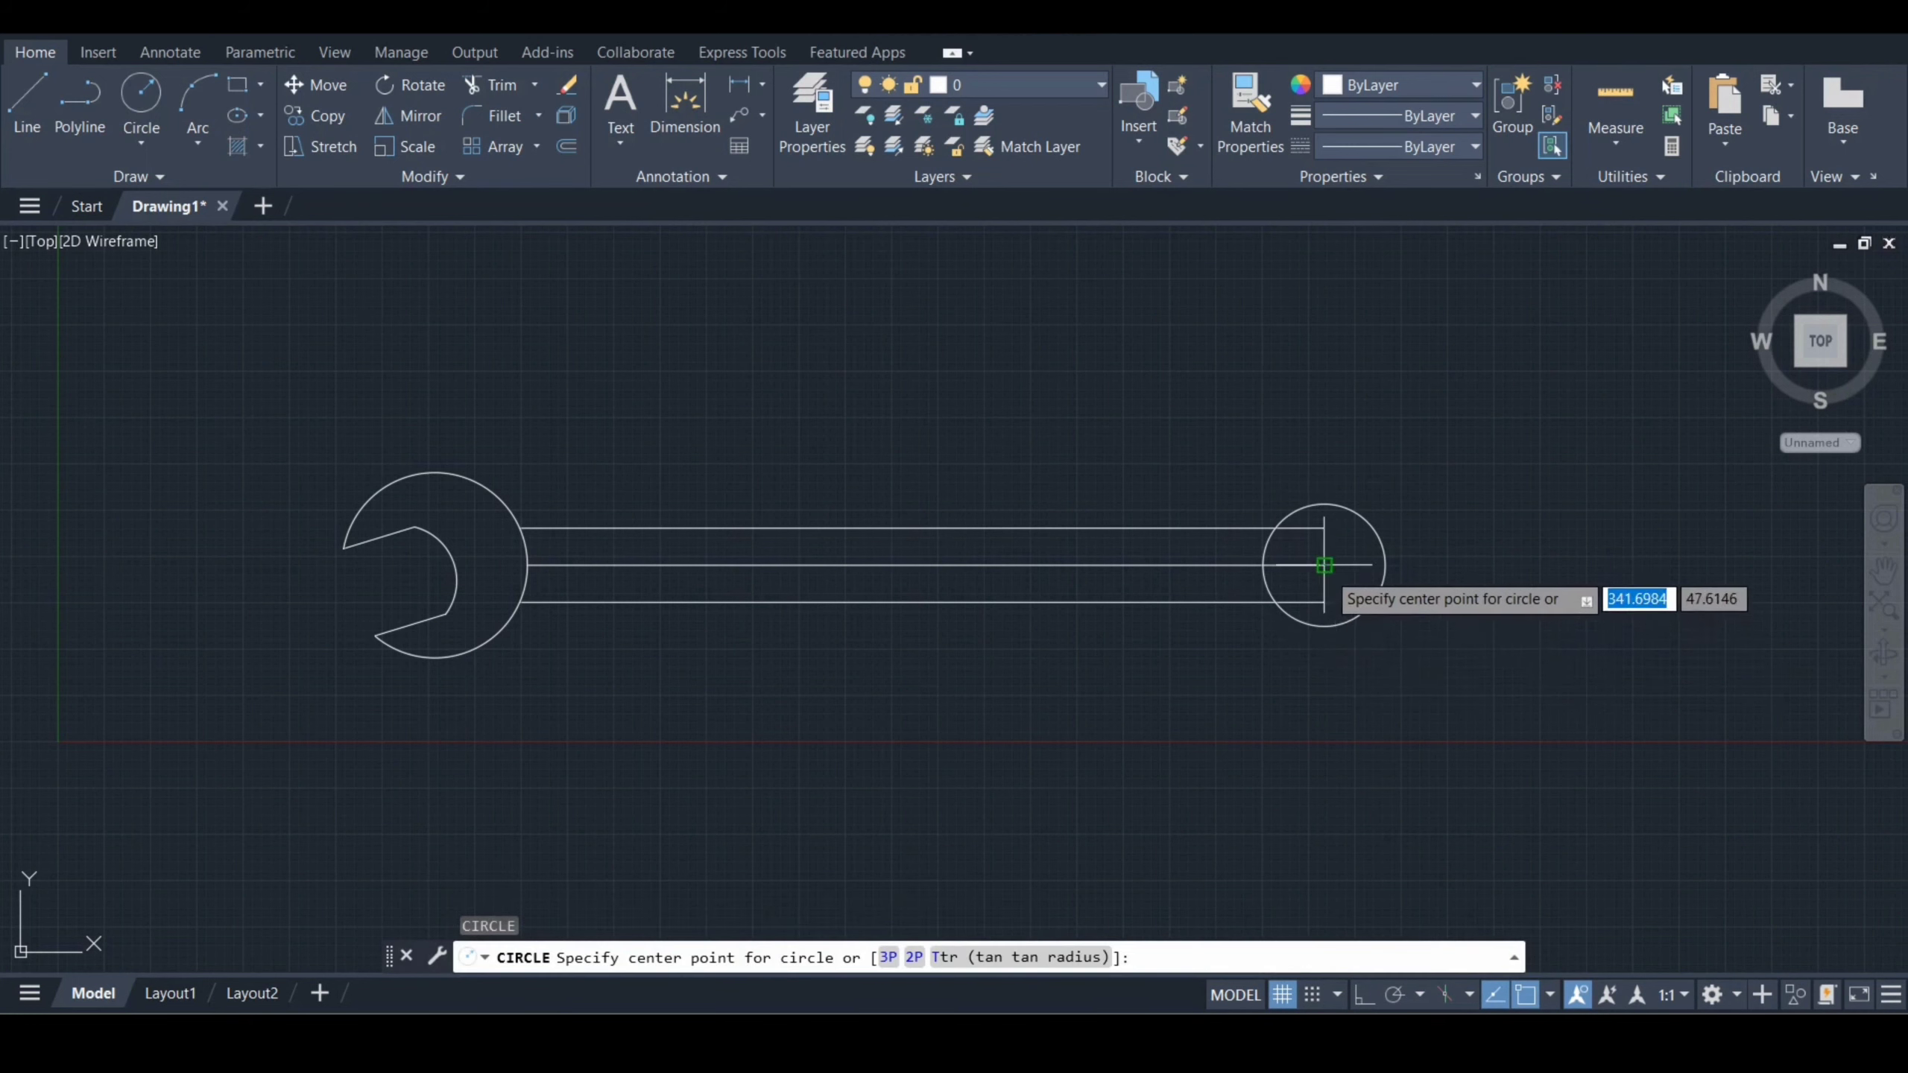
left_click(1325, 565)
type("12.")
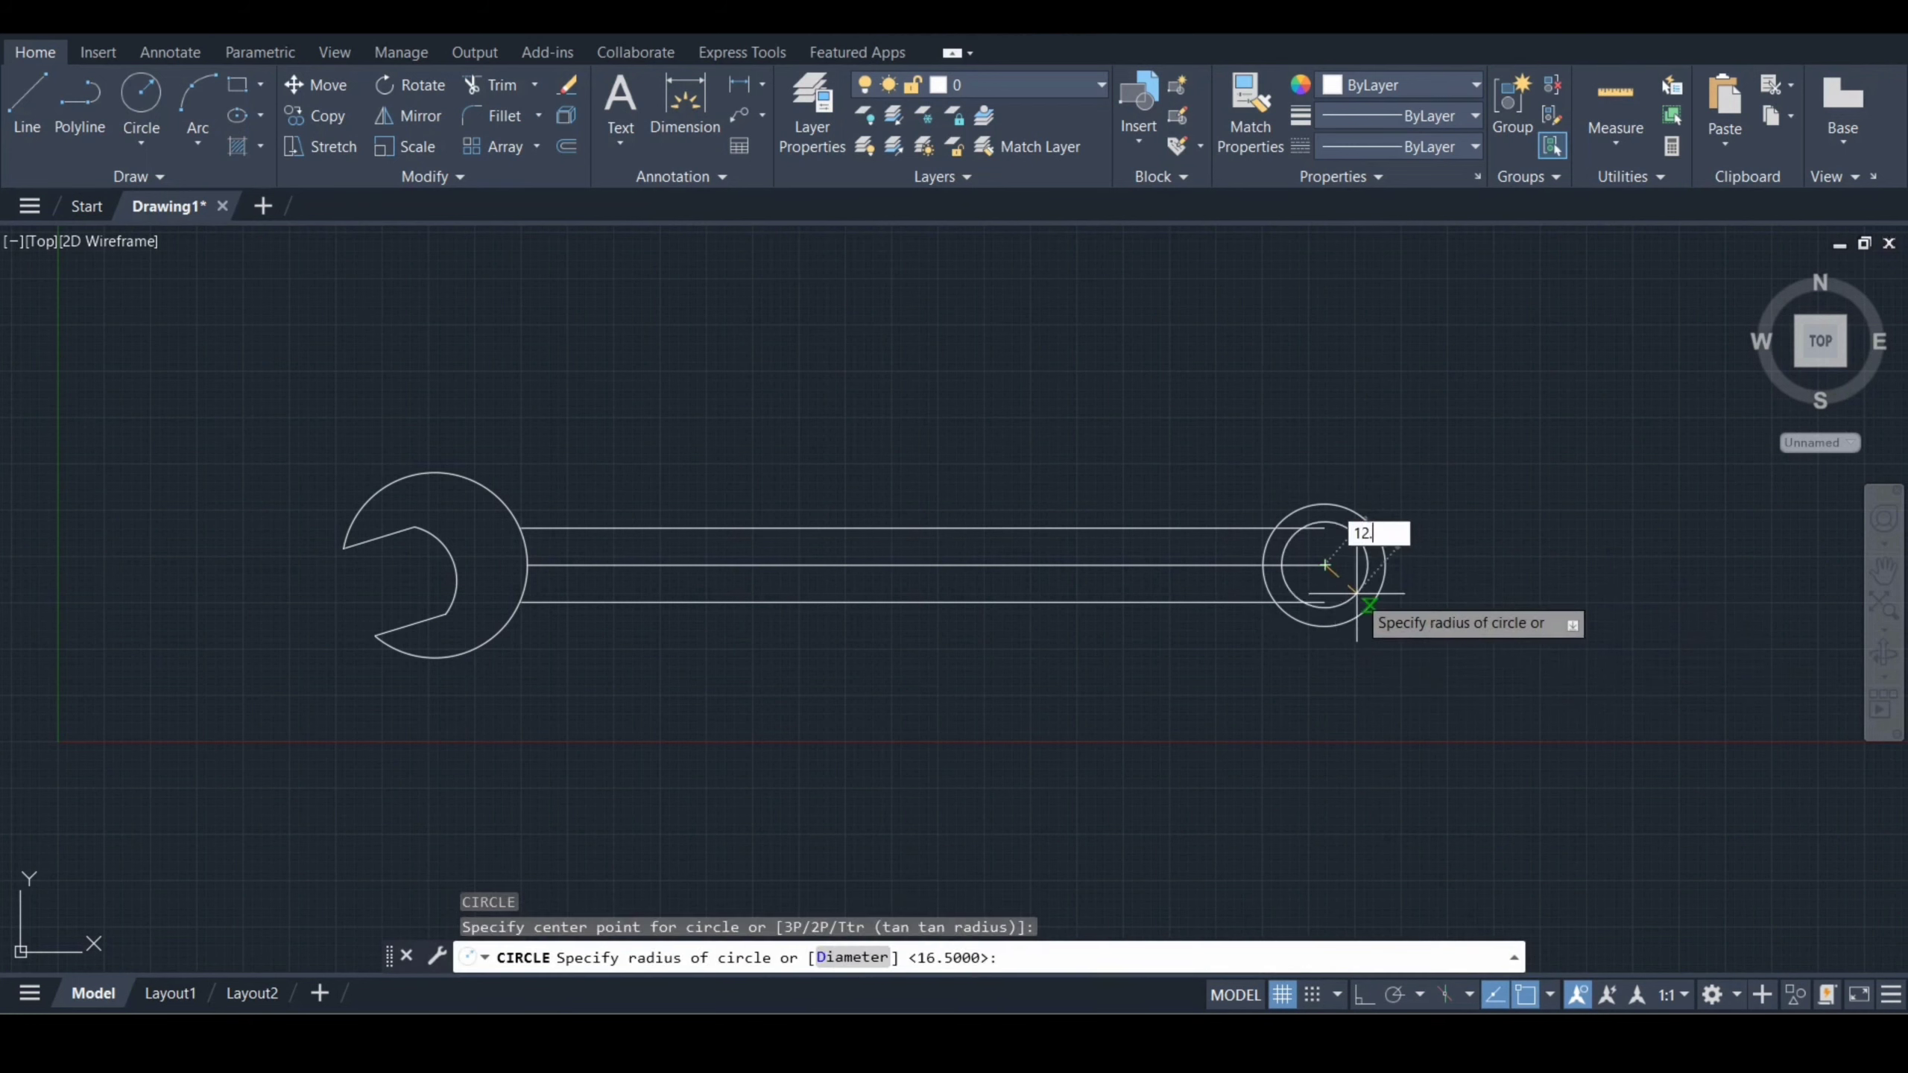
type("5")
key("Return")
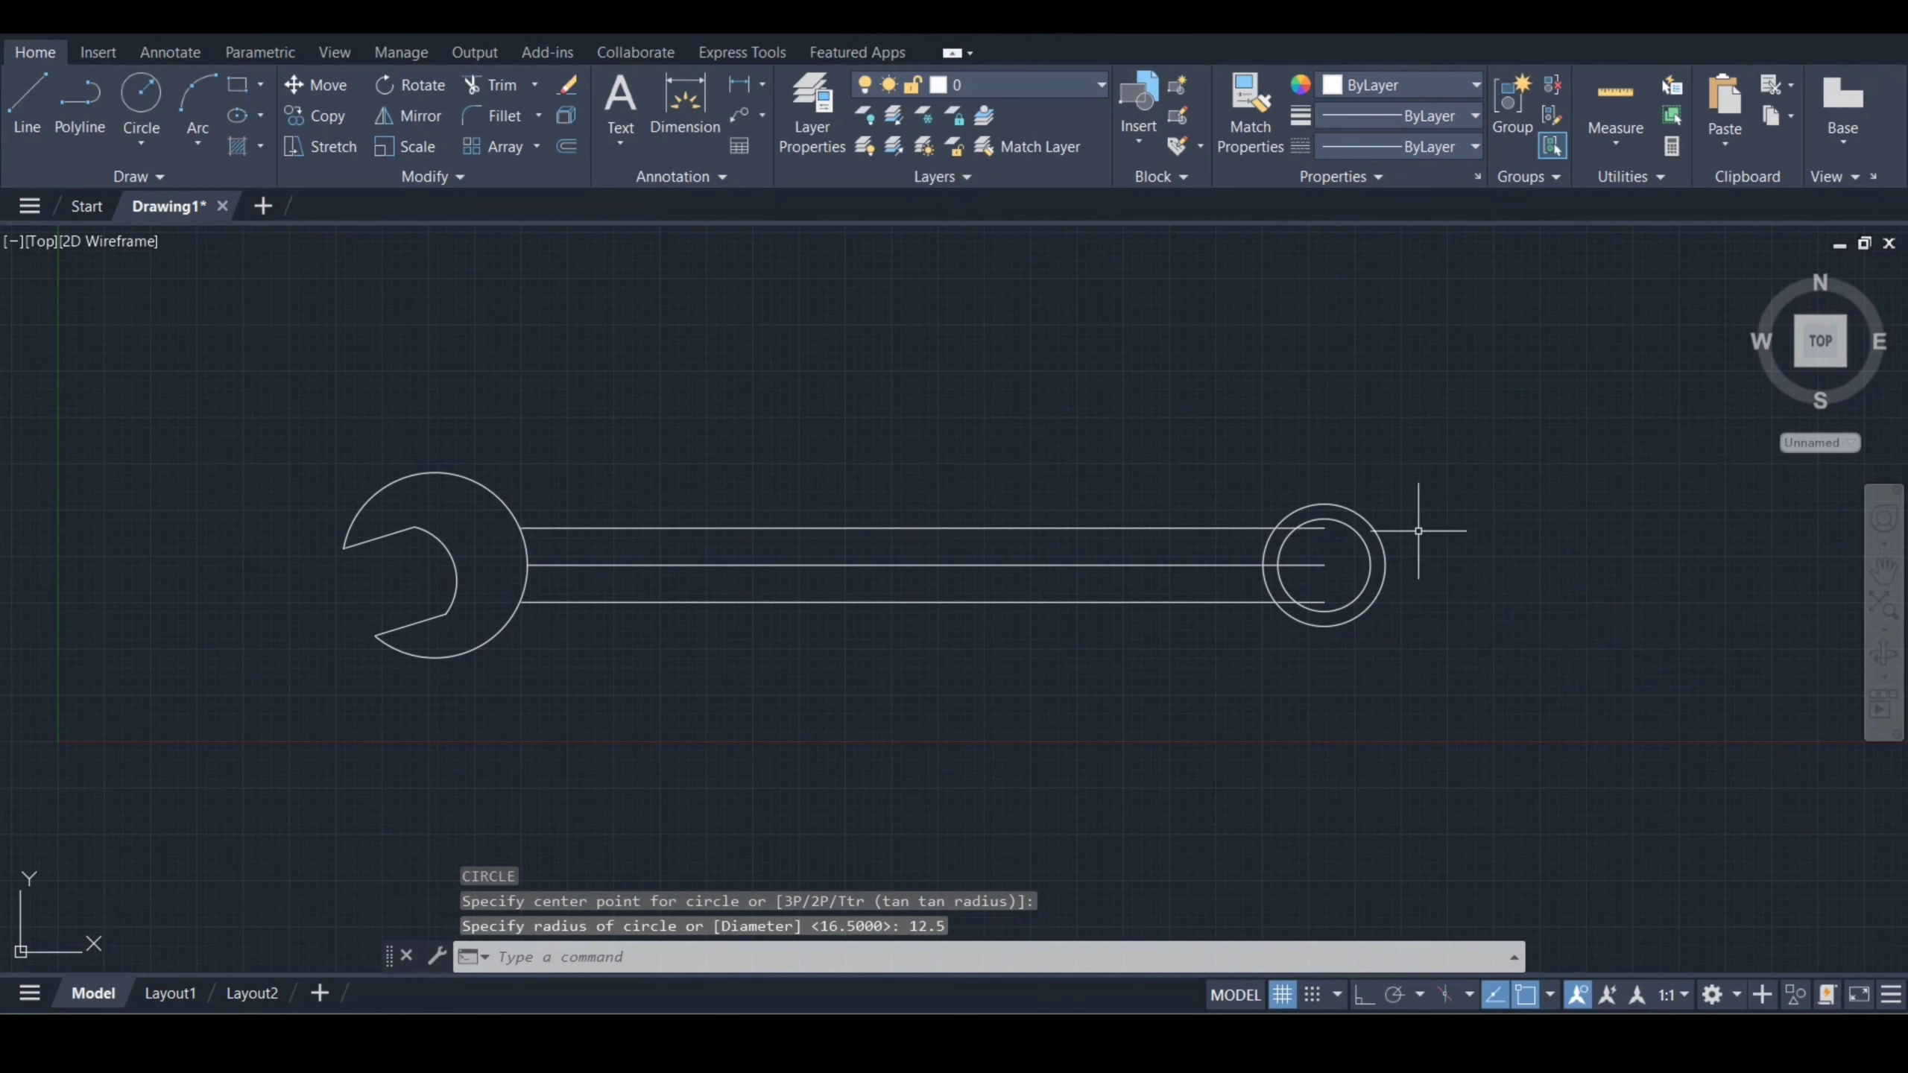
- Draw a 12-sided polygon inscribed in the radius 12.5 circle, centred on the same point with a vertex at its top quadrant
type("pol")
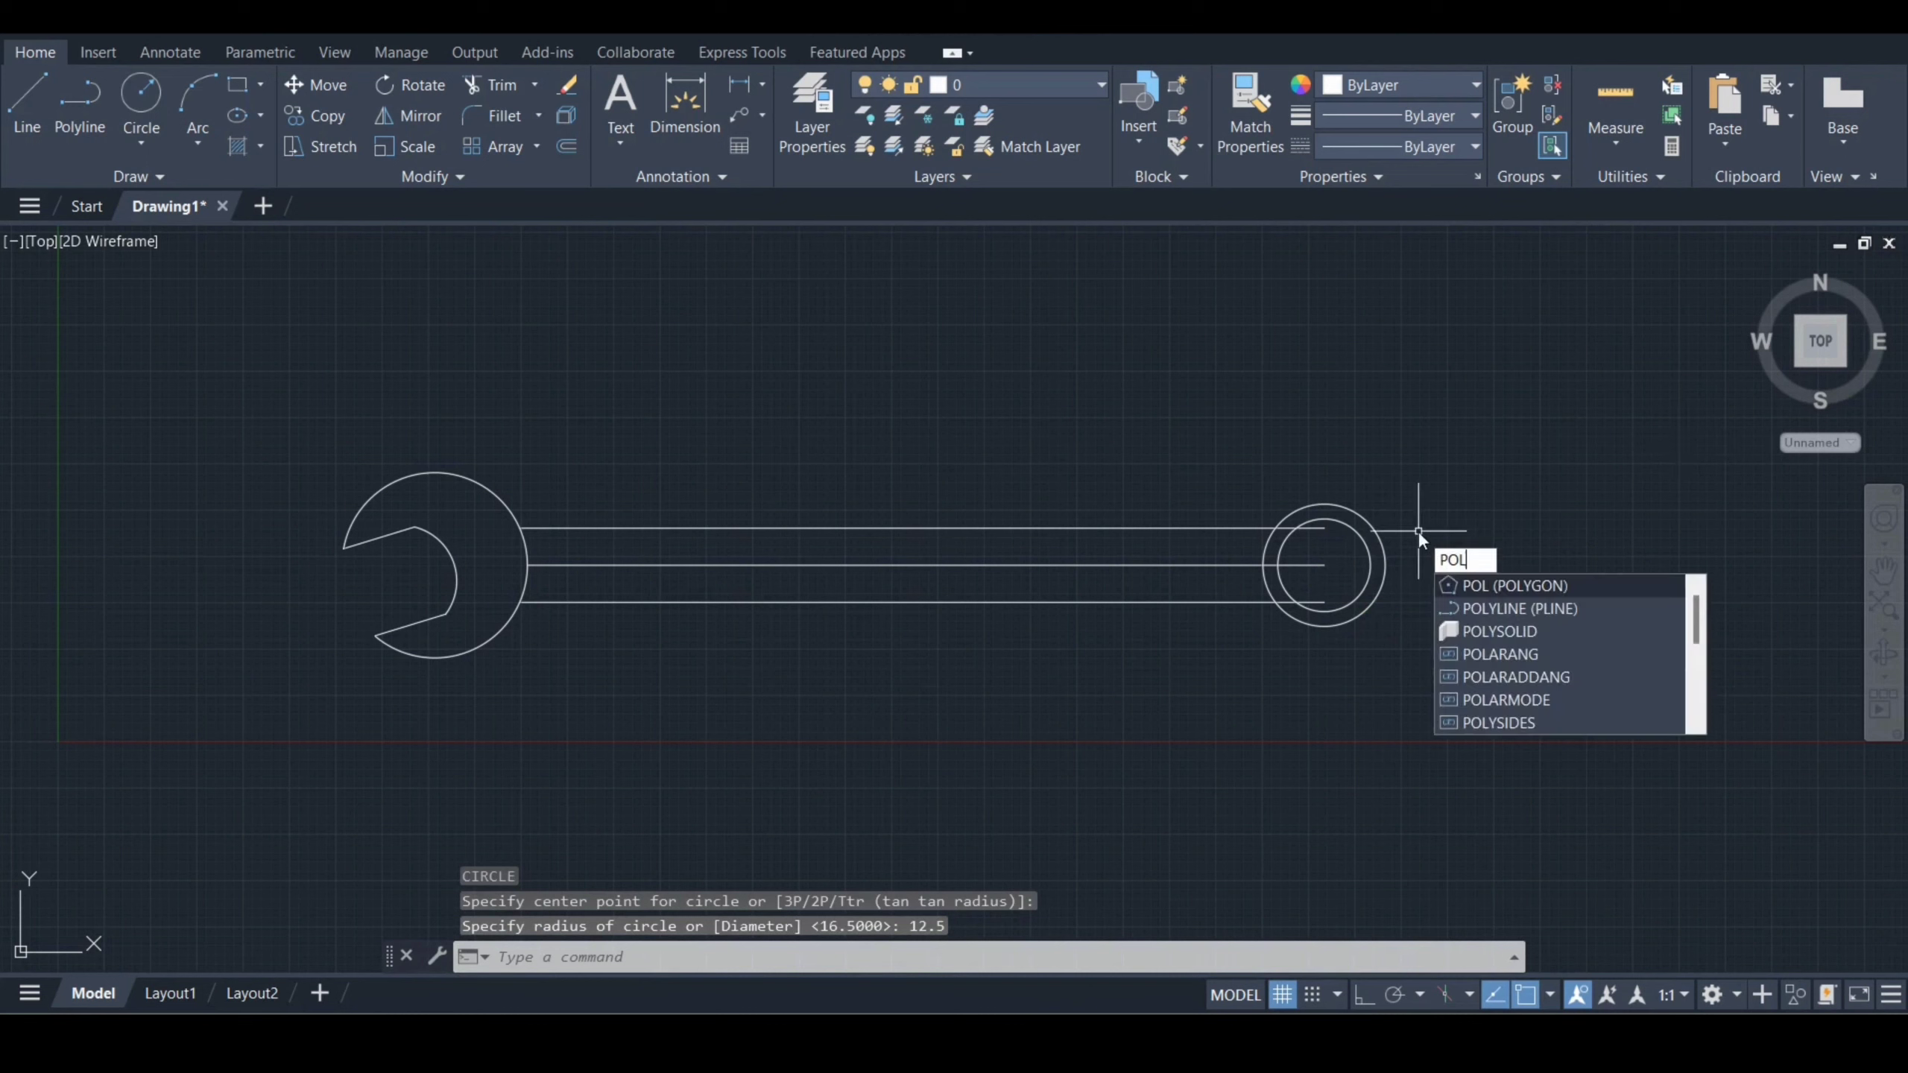
key("Return")
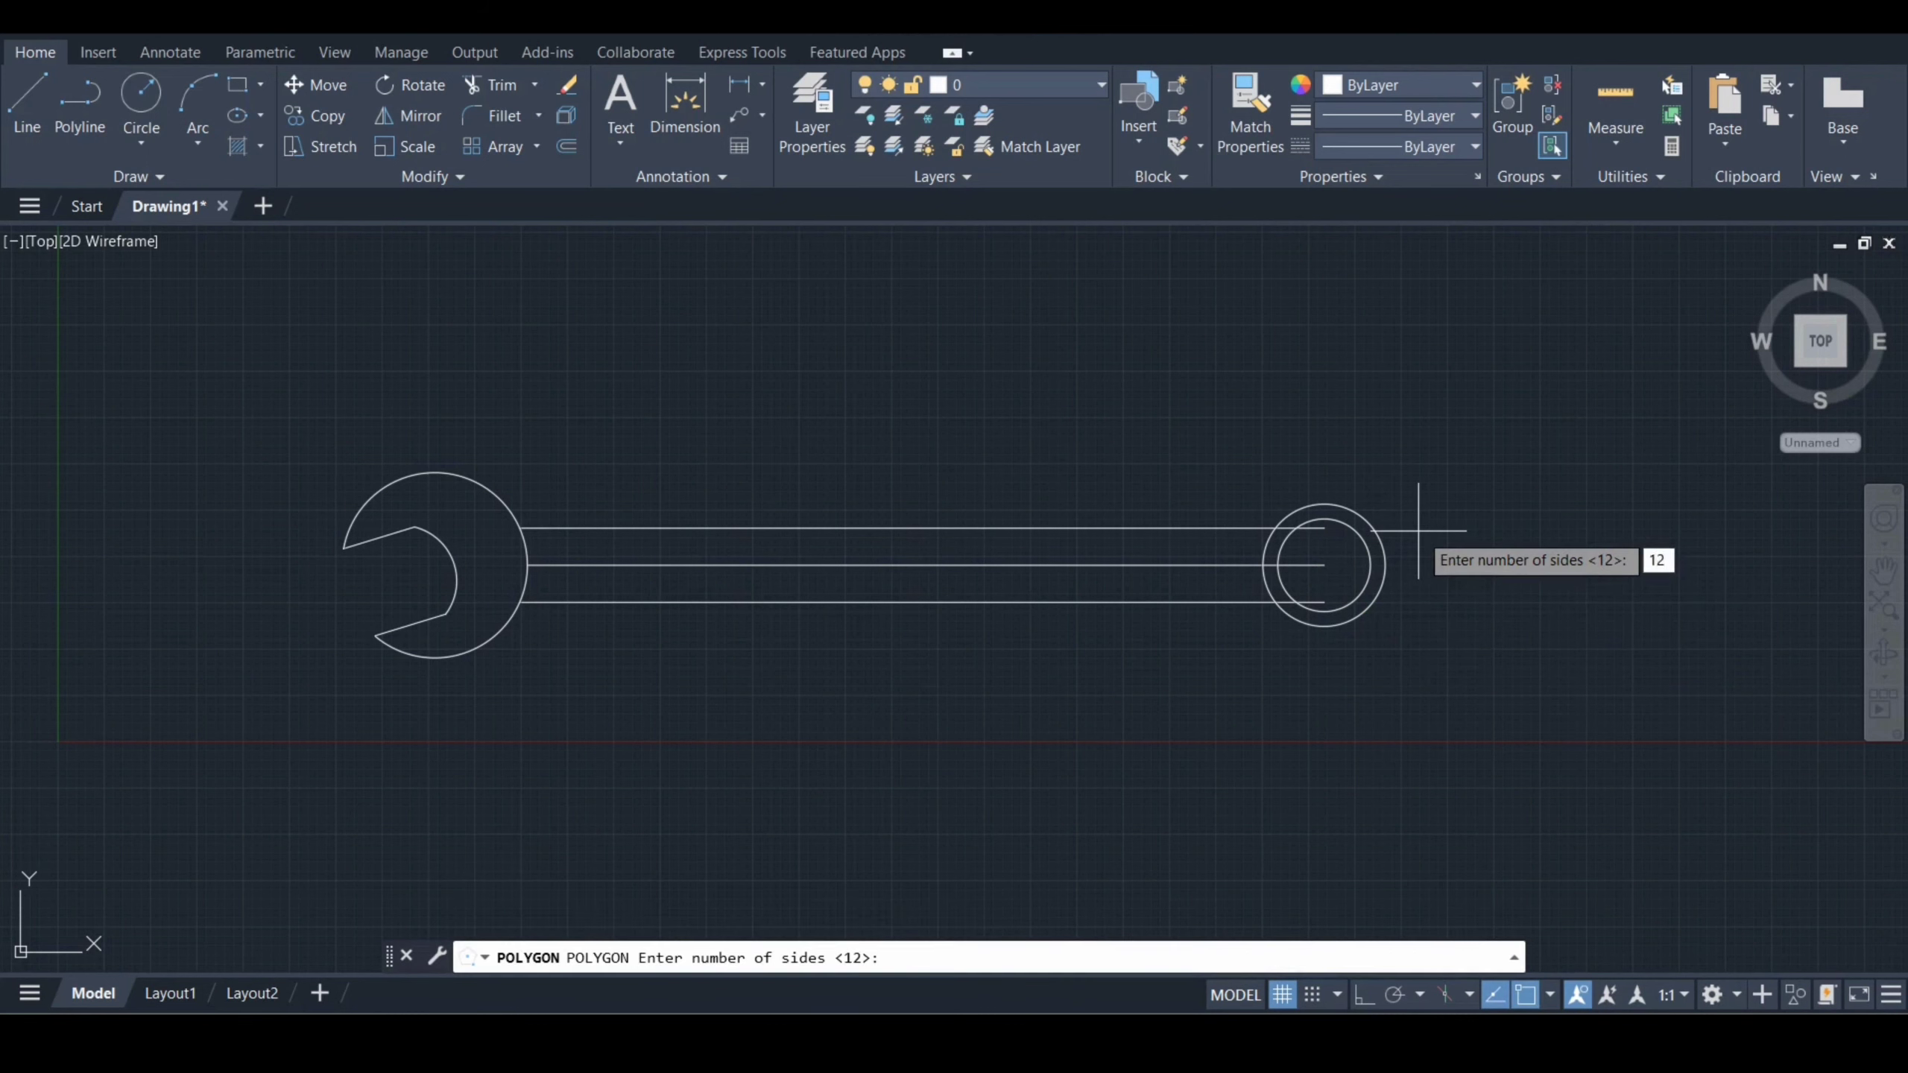
key("Return")
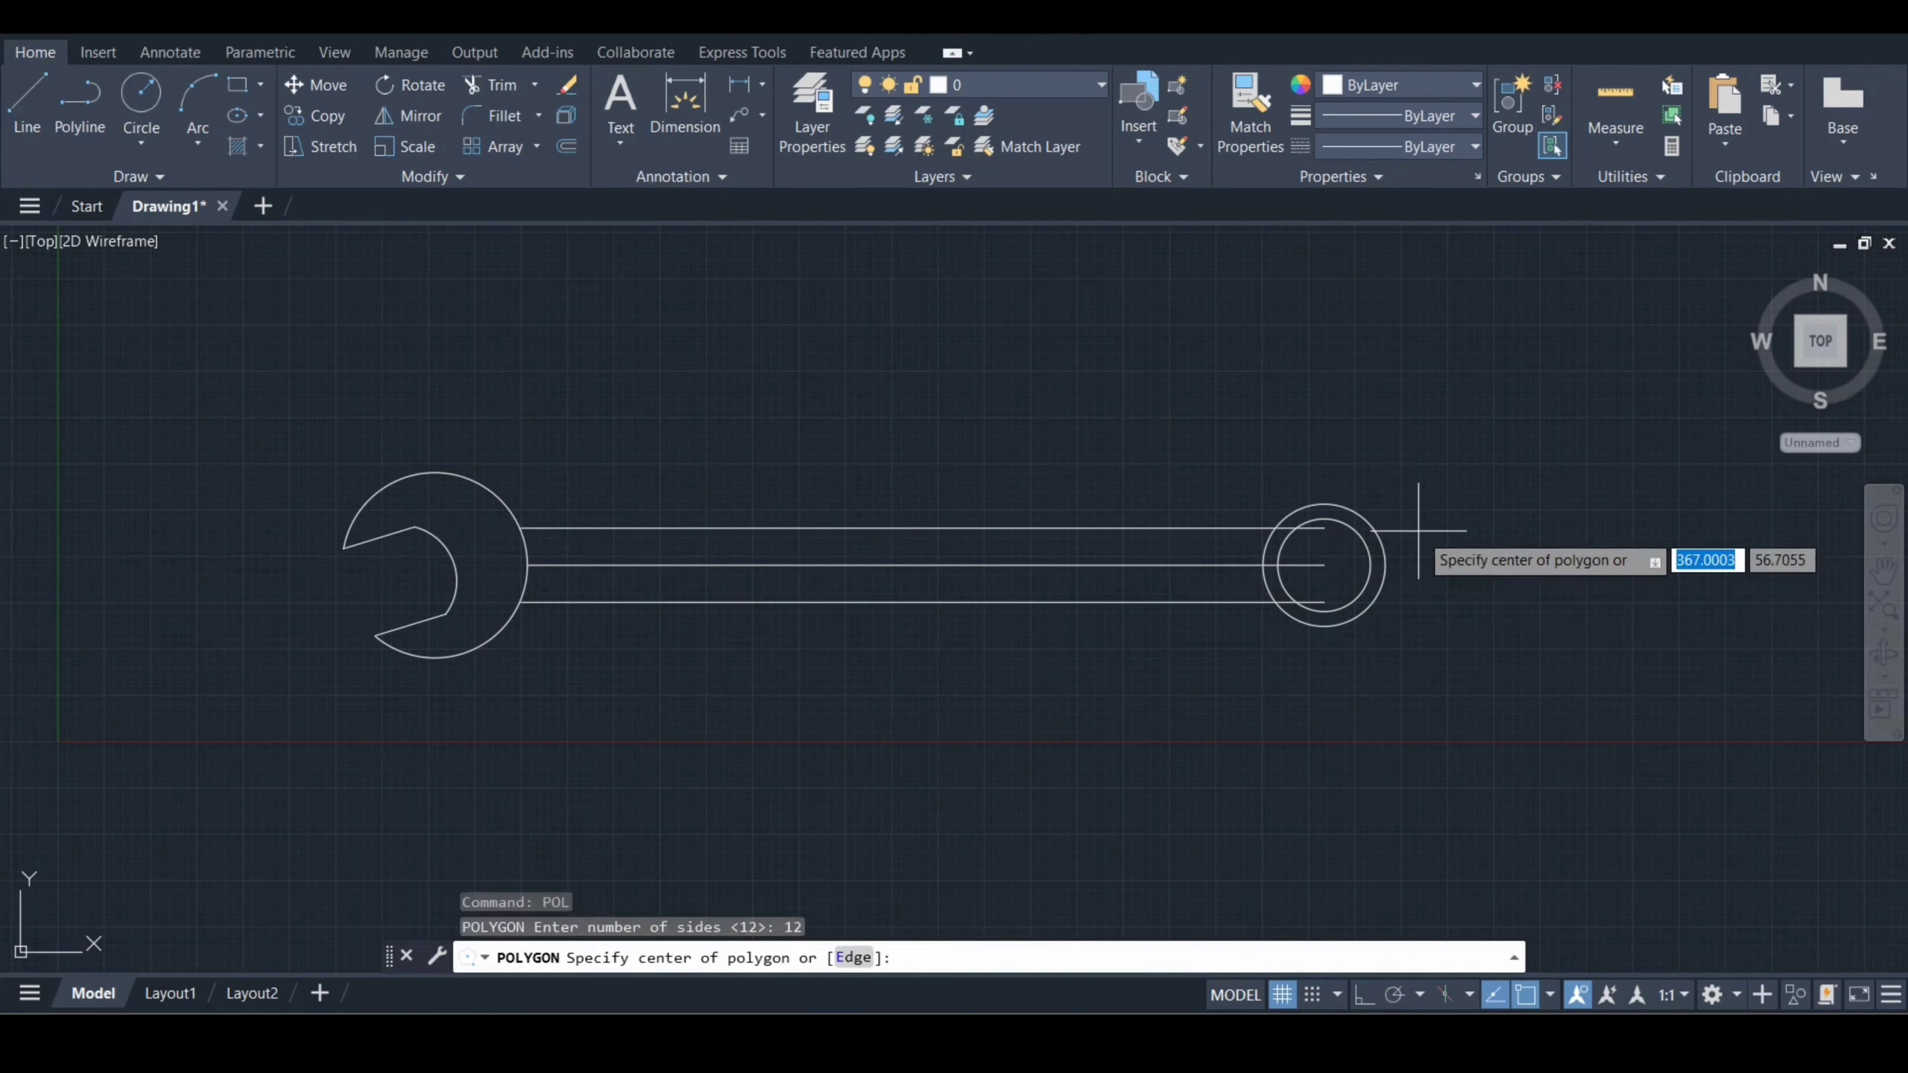
left_click(1324, 565)
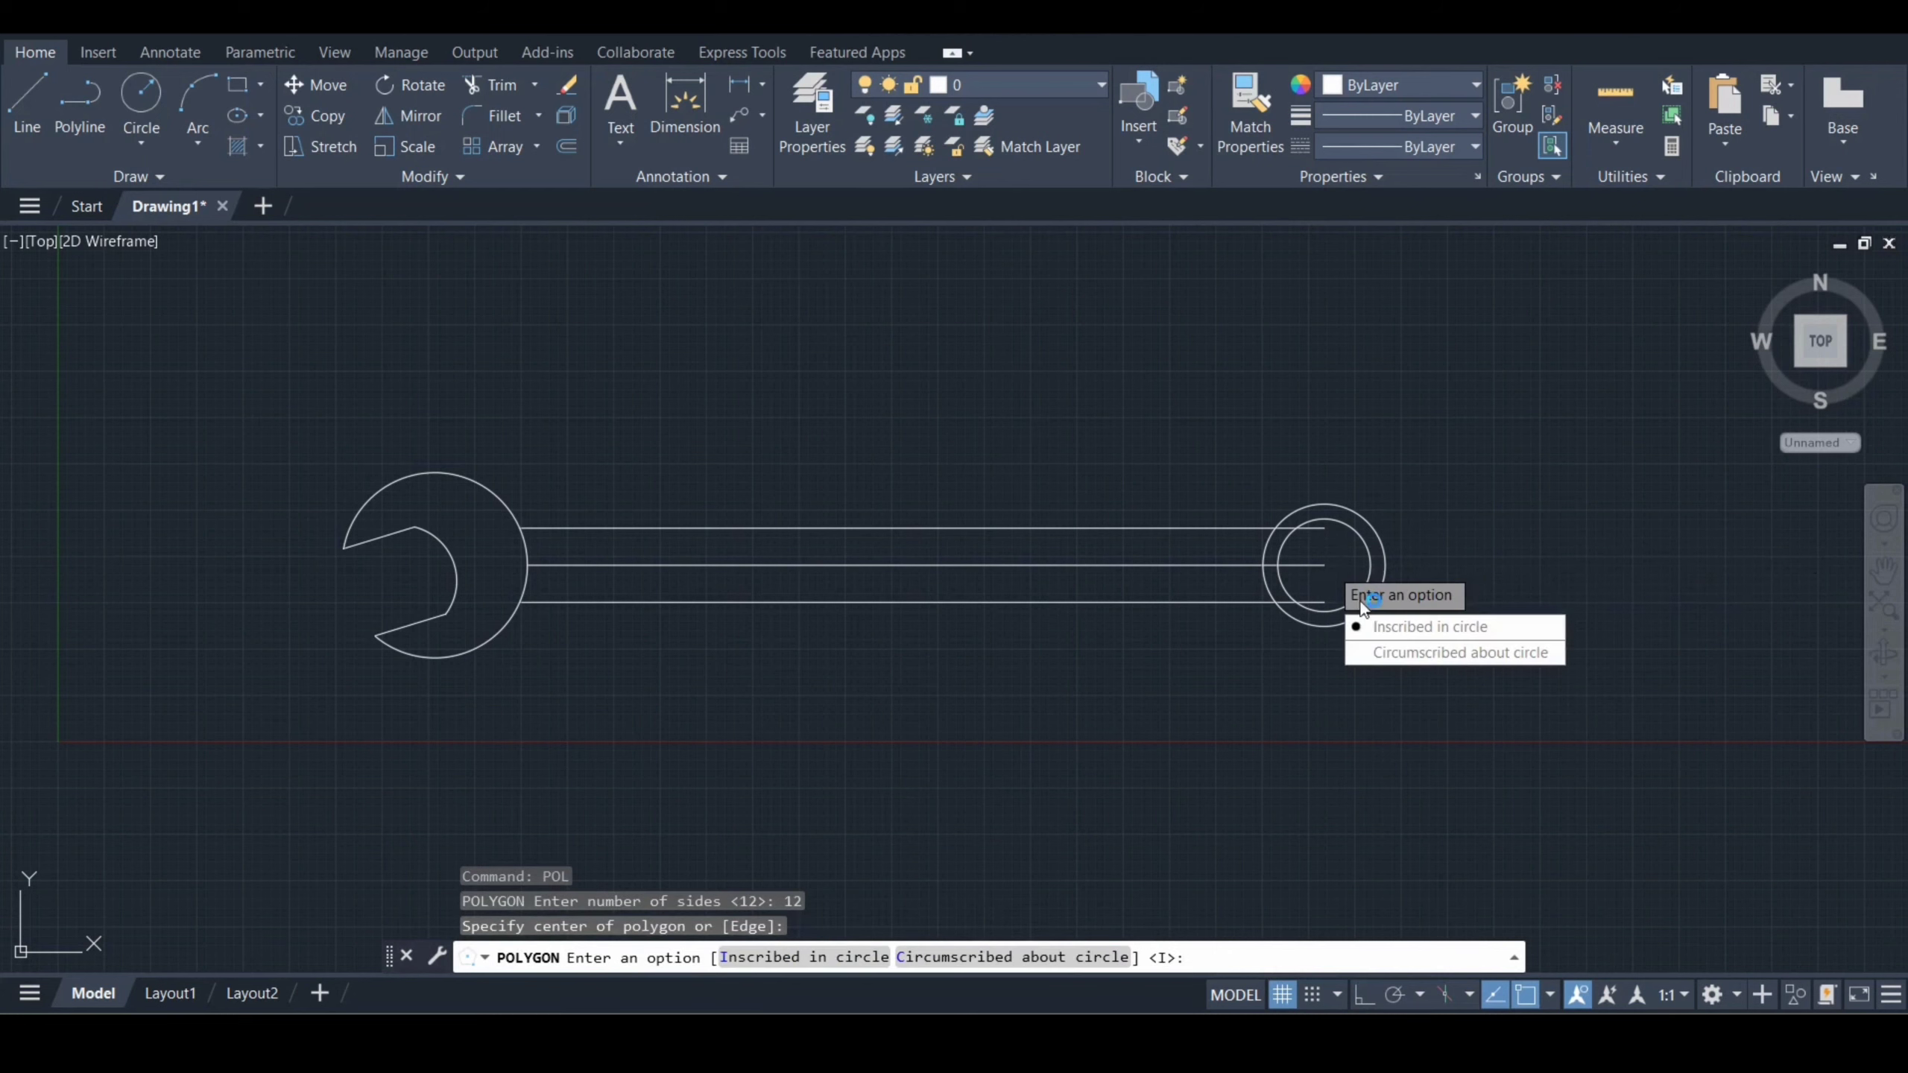
left_click(1398, 626)
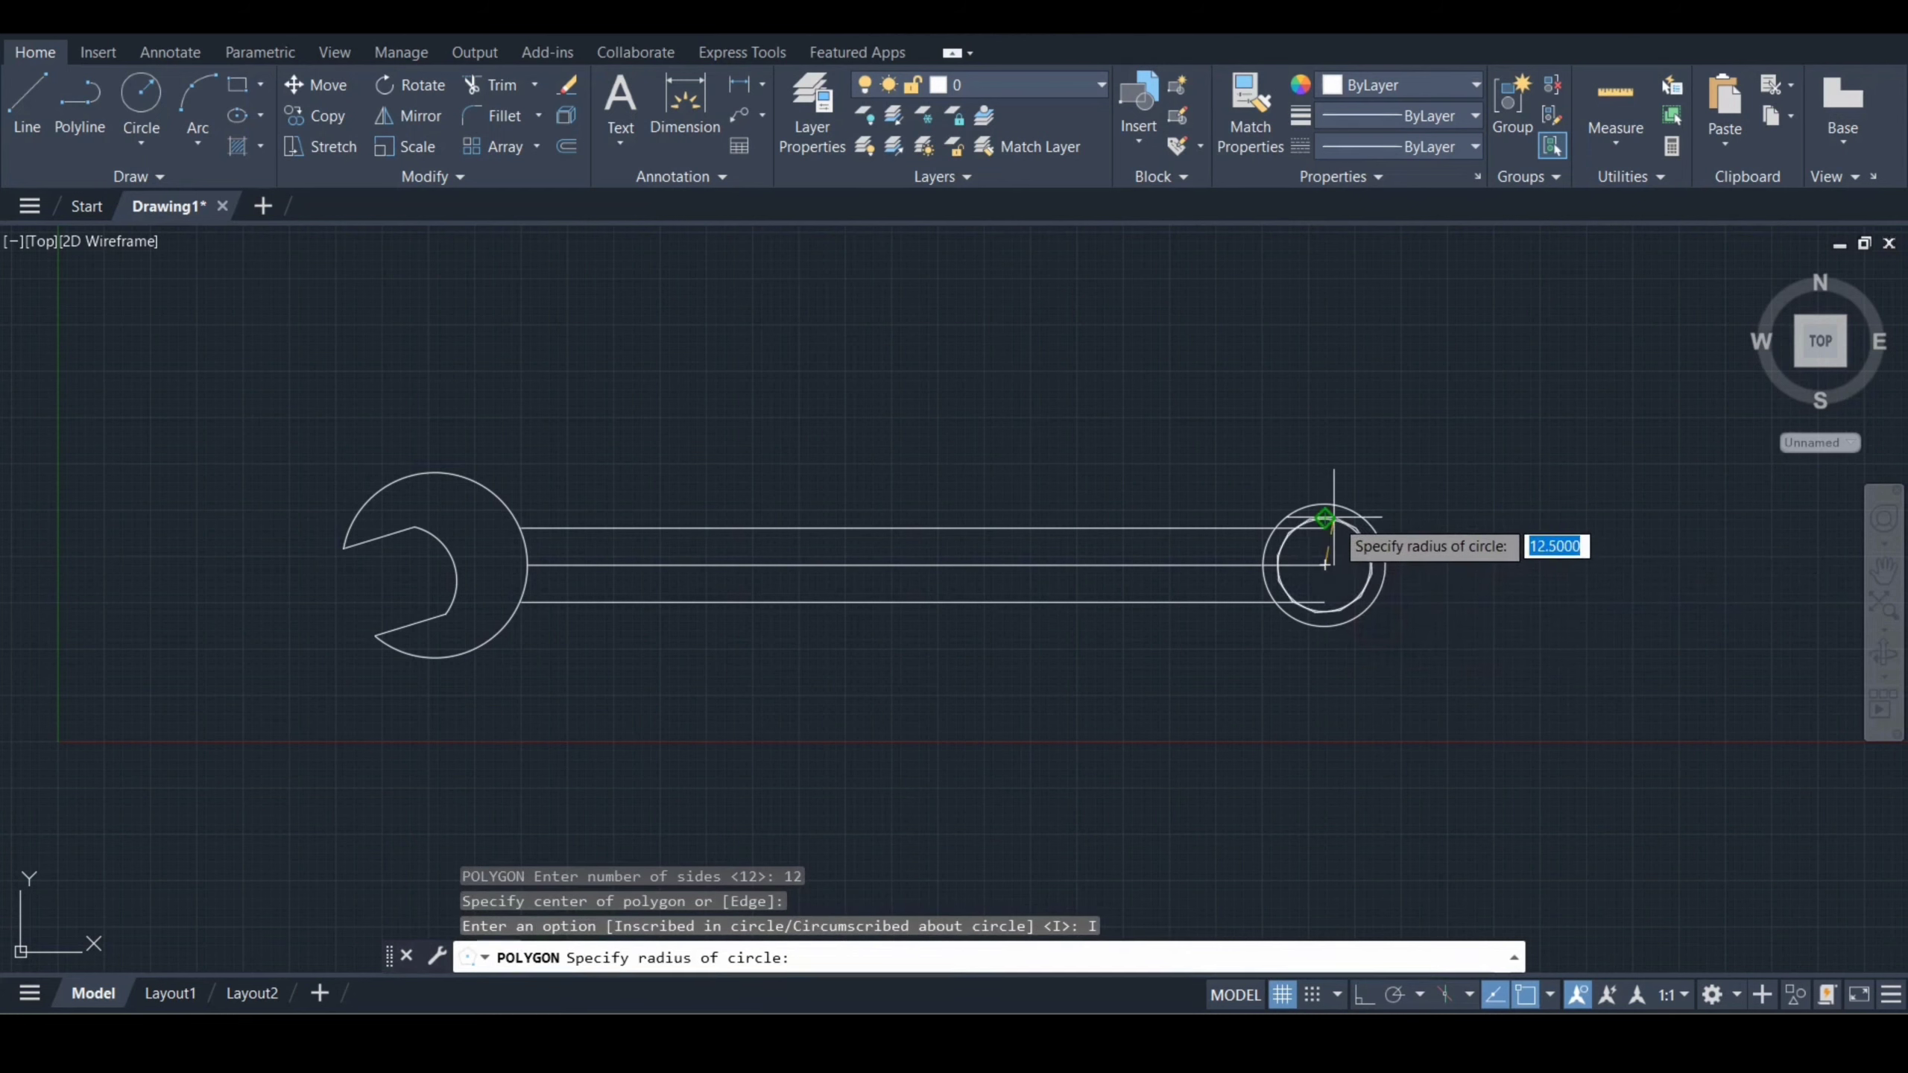
left_click(1325, 517)
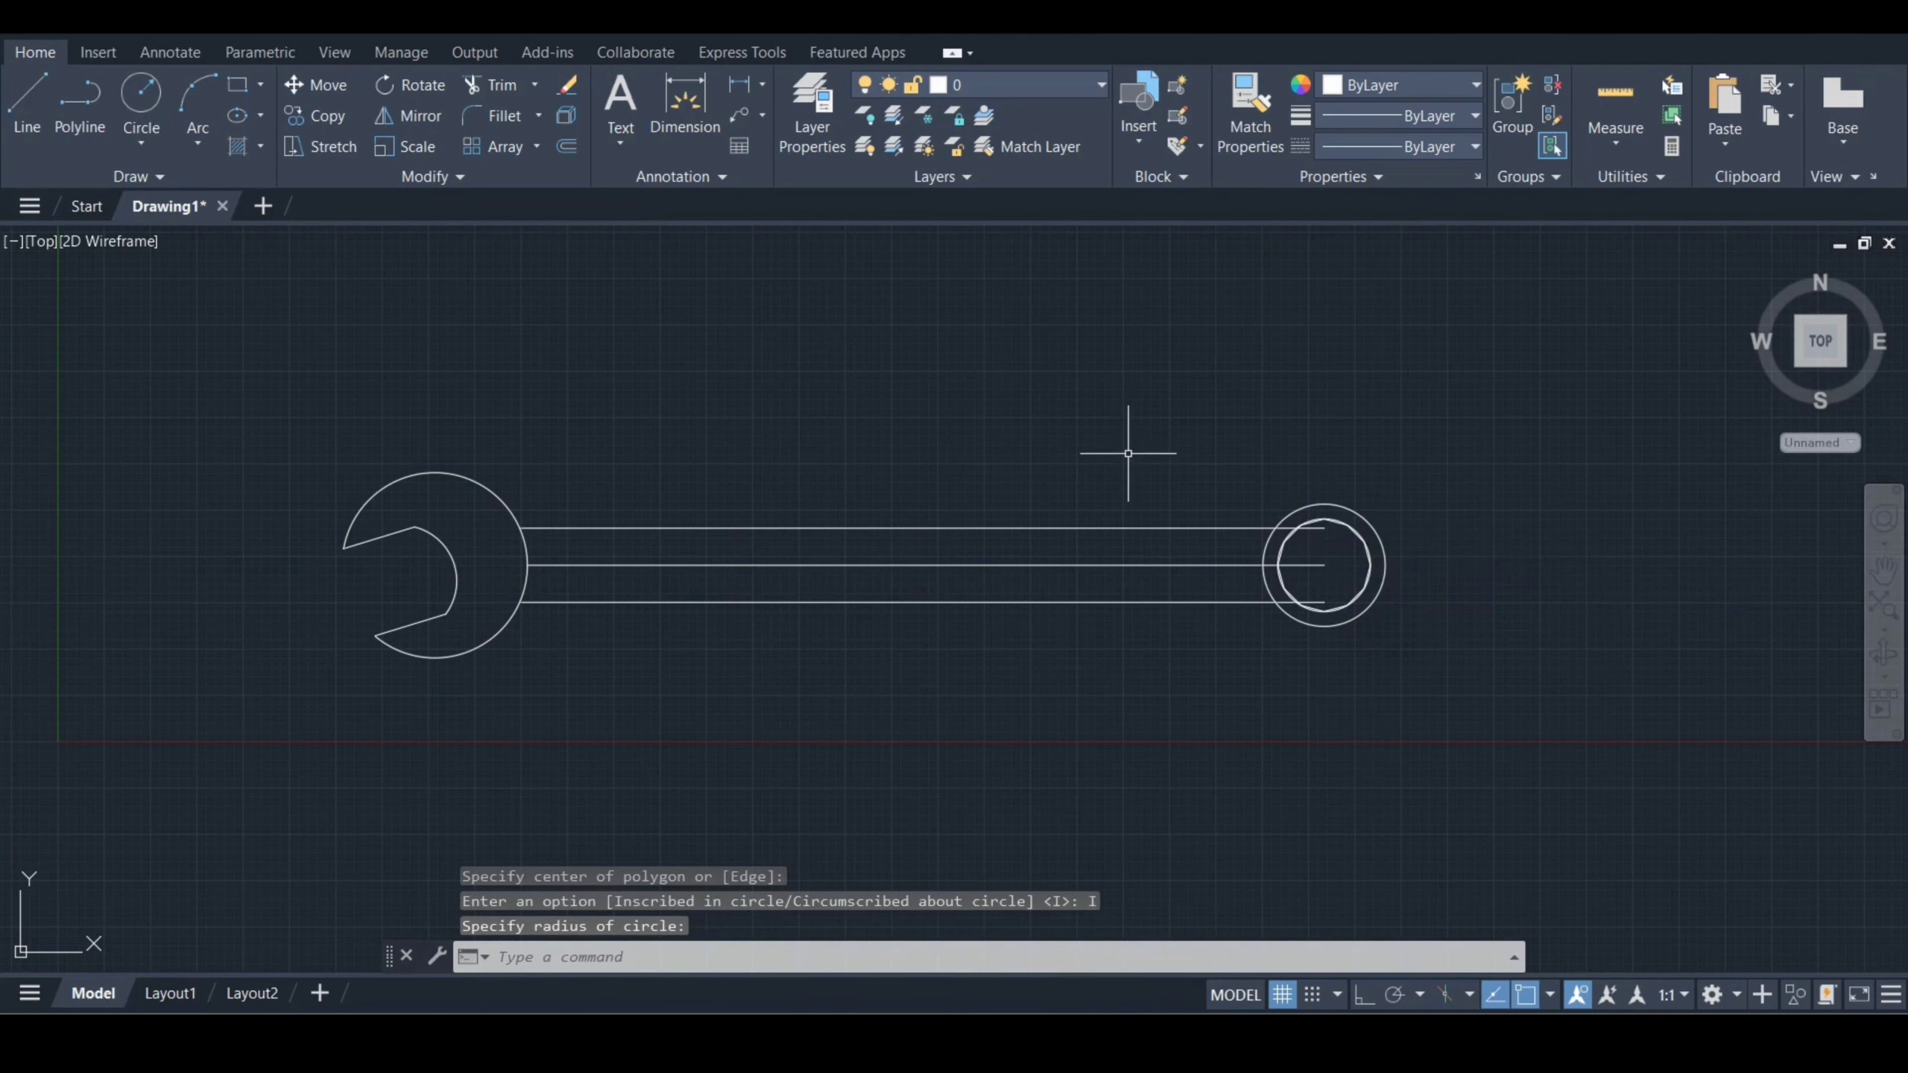
- Erase the radius 12.5 construction circle around the 12-sided polygon in the ring end
scroll(1127, 453, "up", 2)
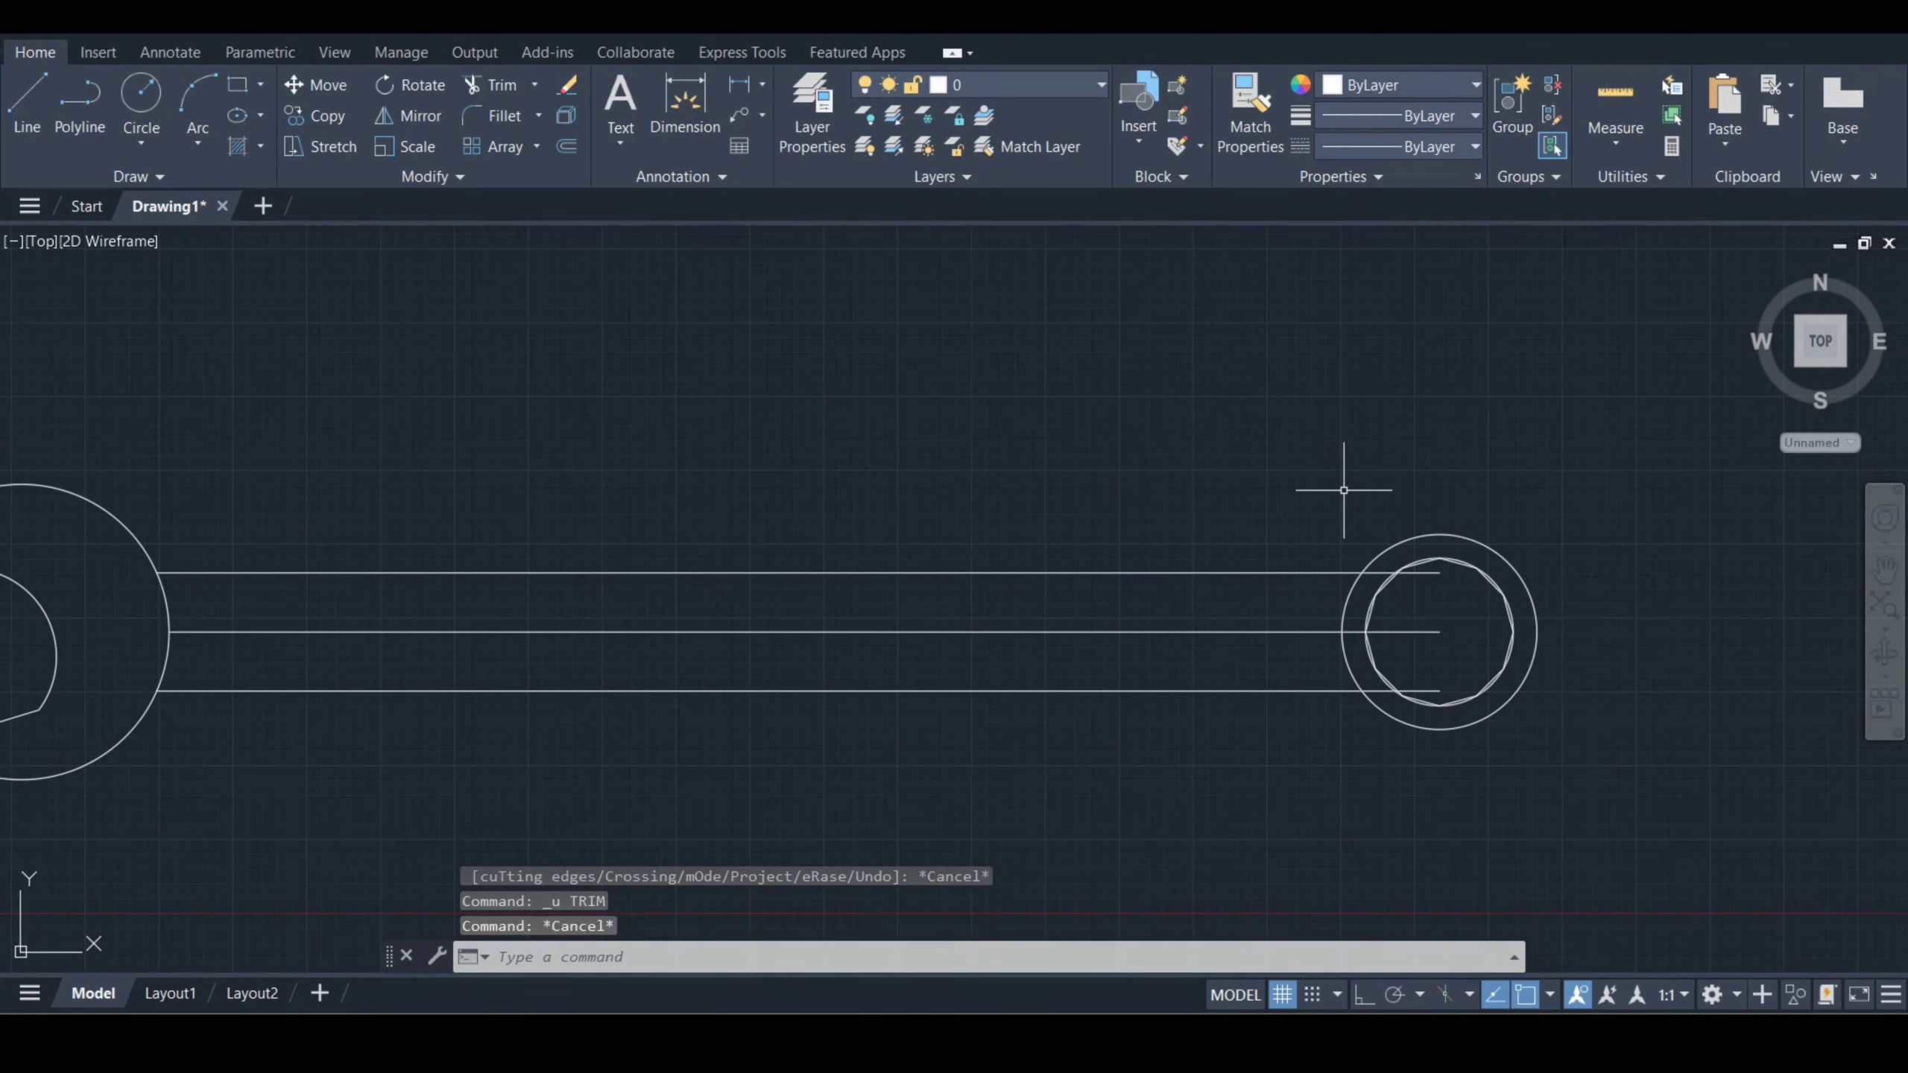
type("erase")
key("Return")
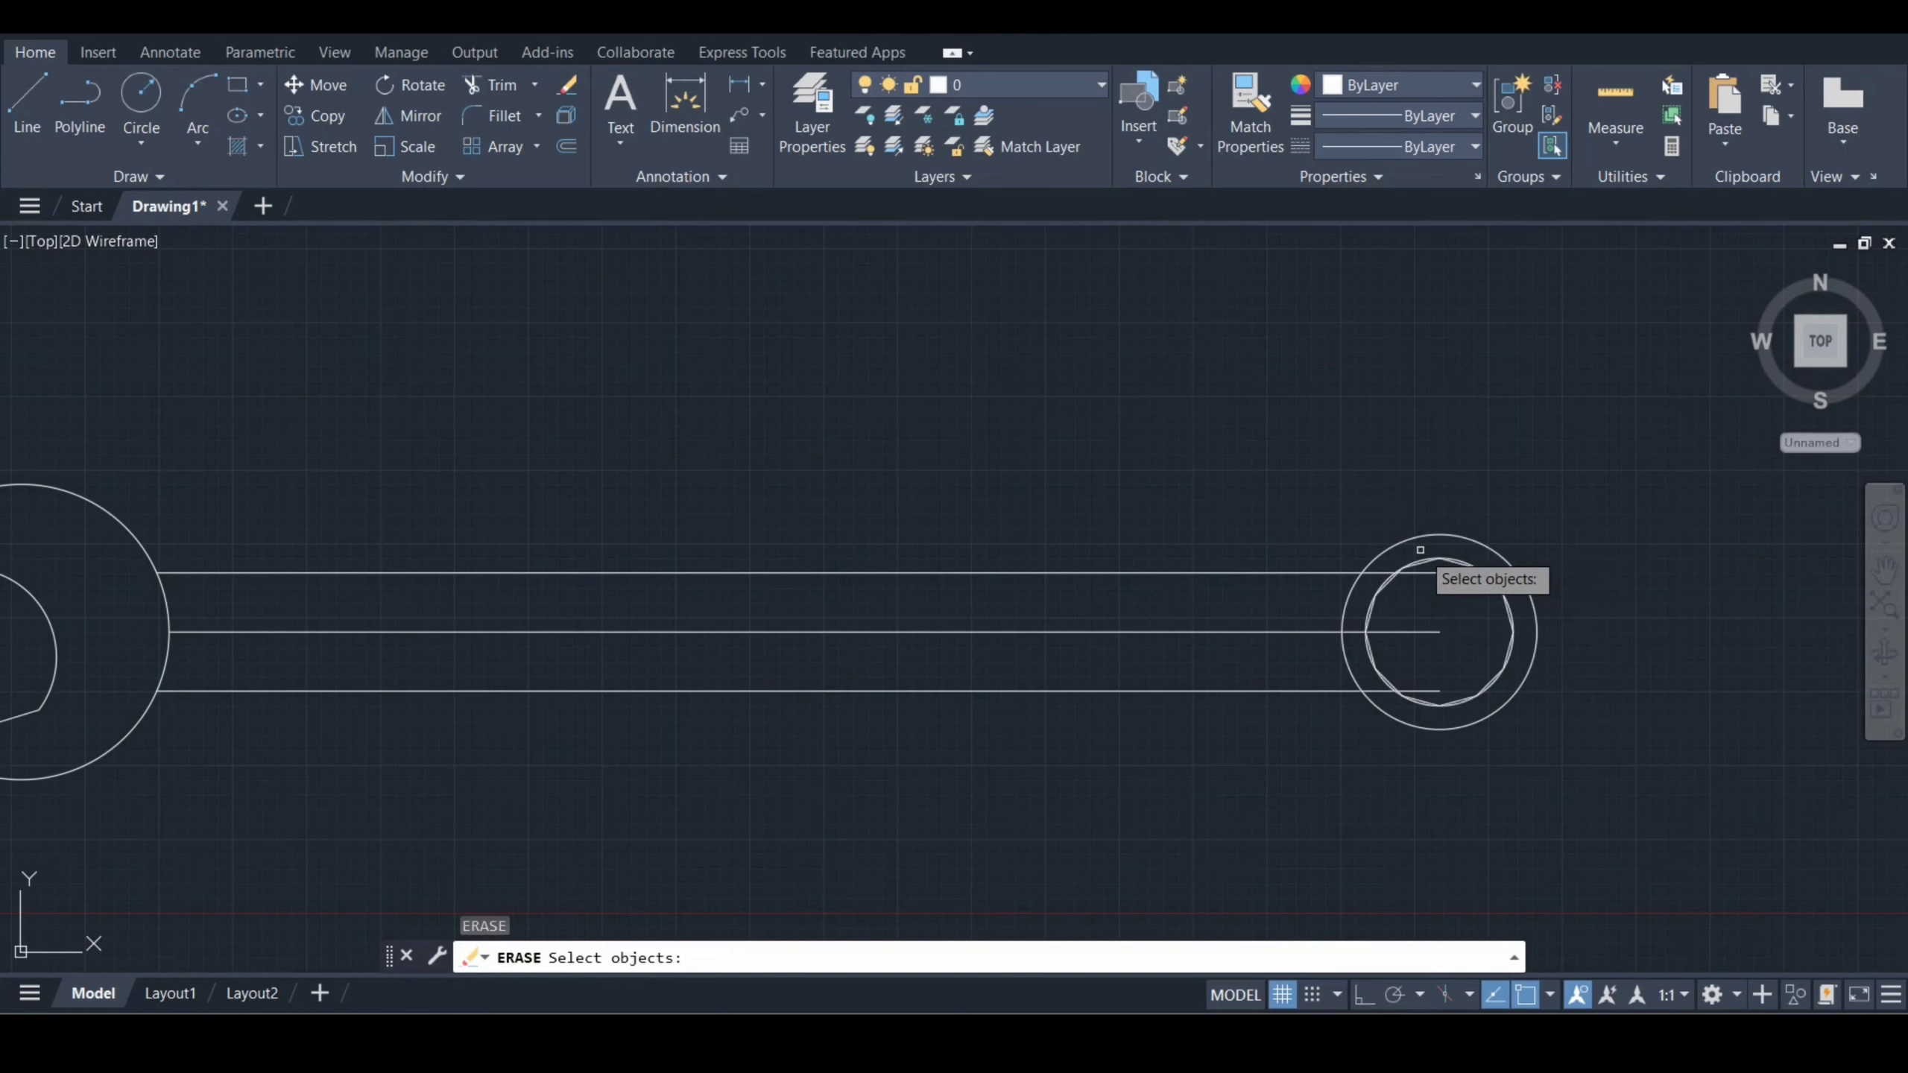
scroll(1420, 550, "up", 4)
left_click(1421, 572)
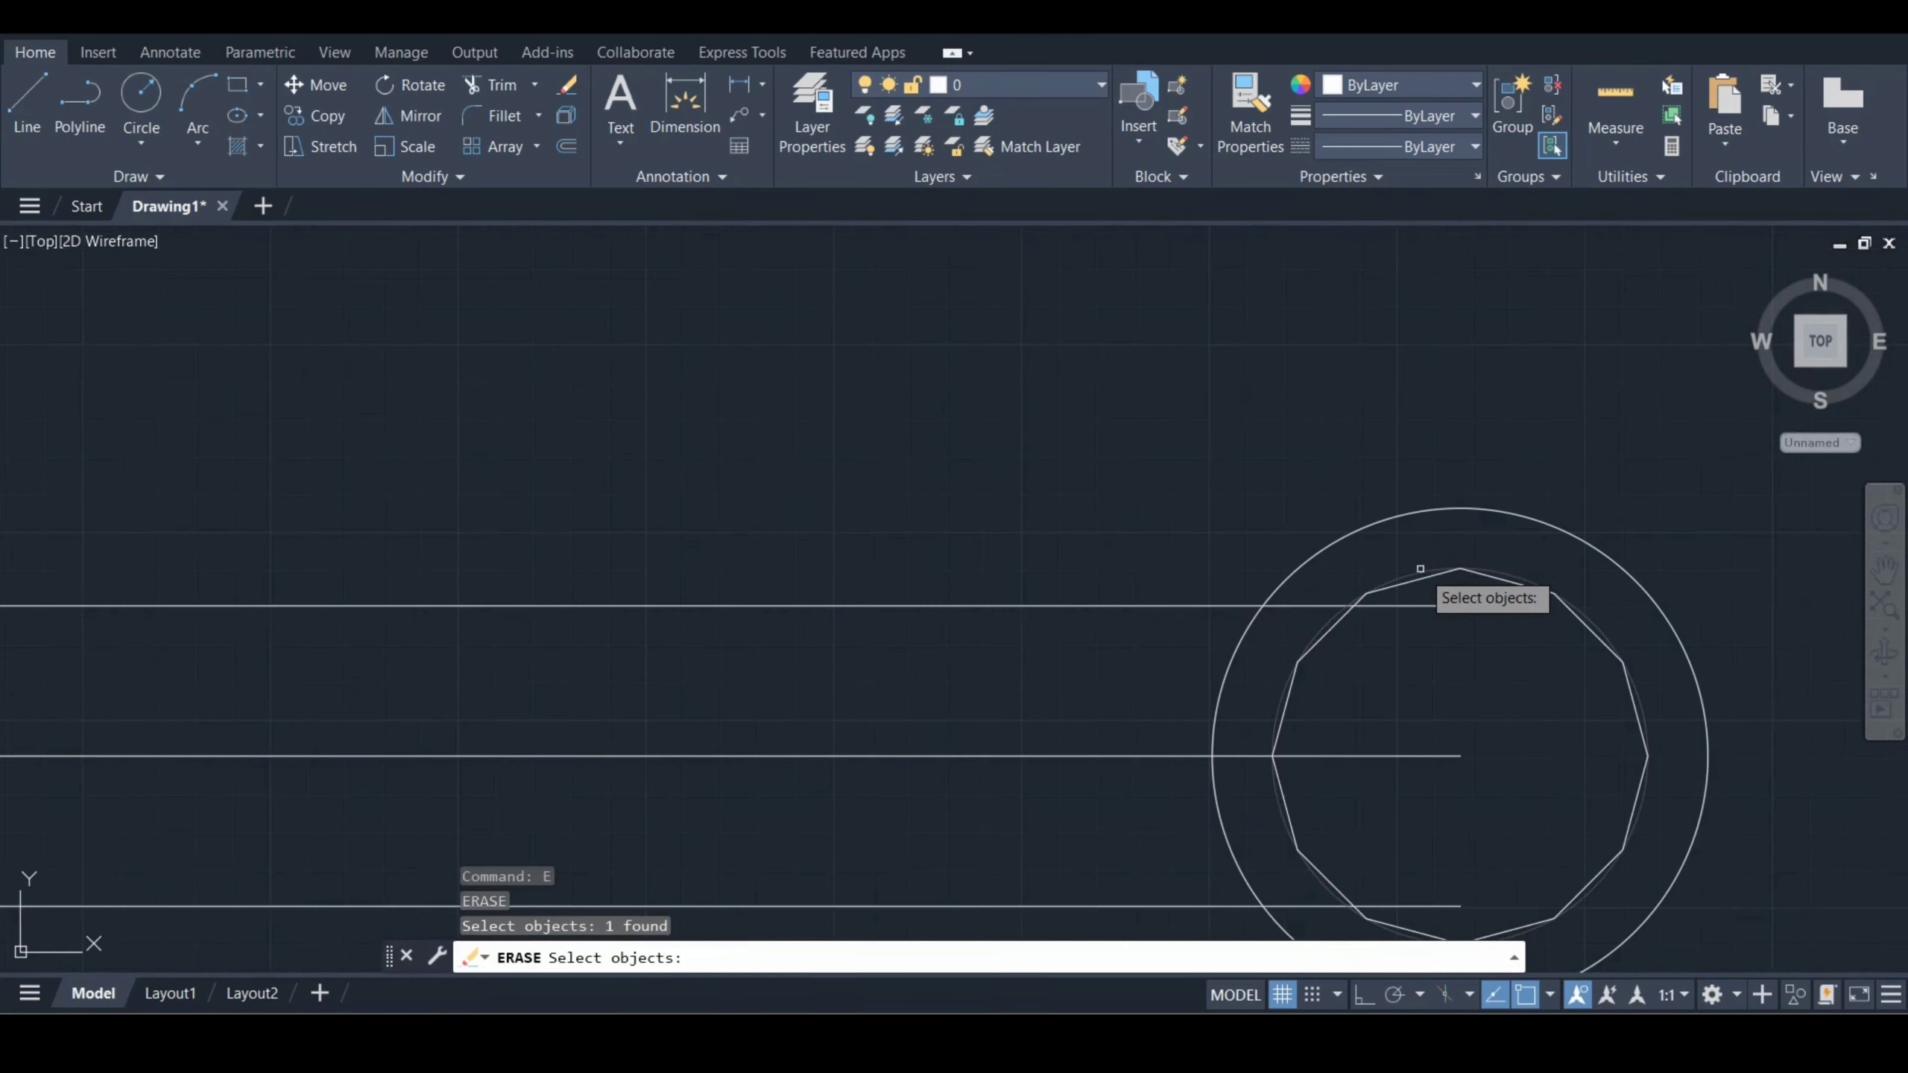
key("Return")
- Trim the three handle lines back to the ring's outer circle, removing the parts that run inside it
scroll(1129, 546, "down", 2)
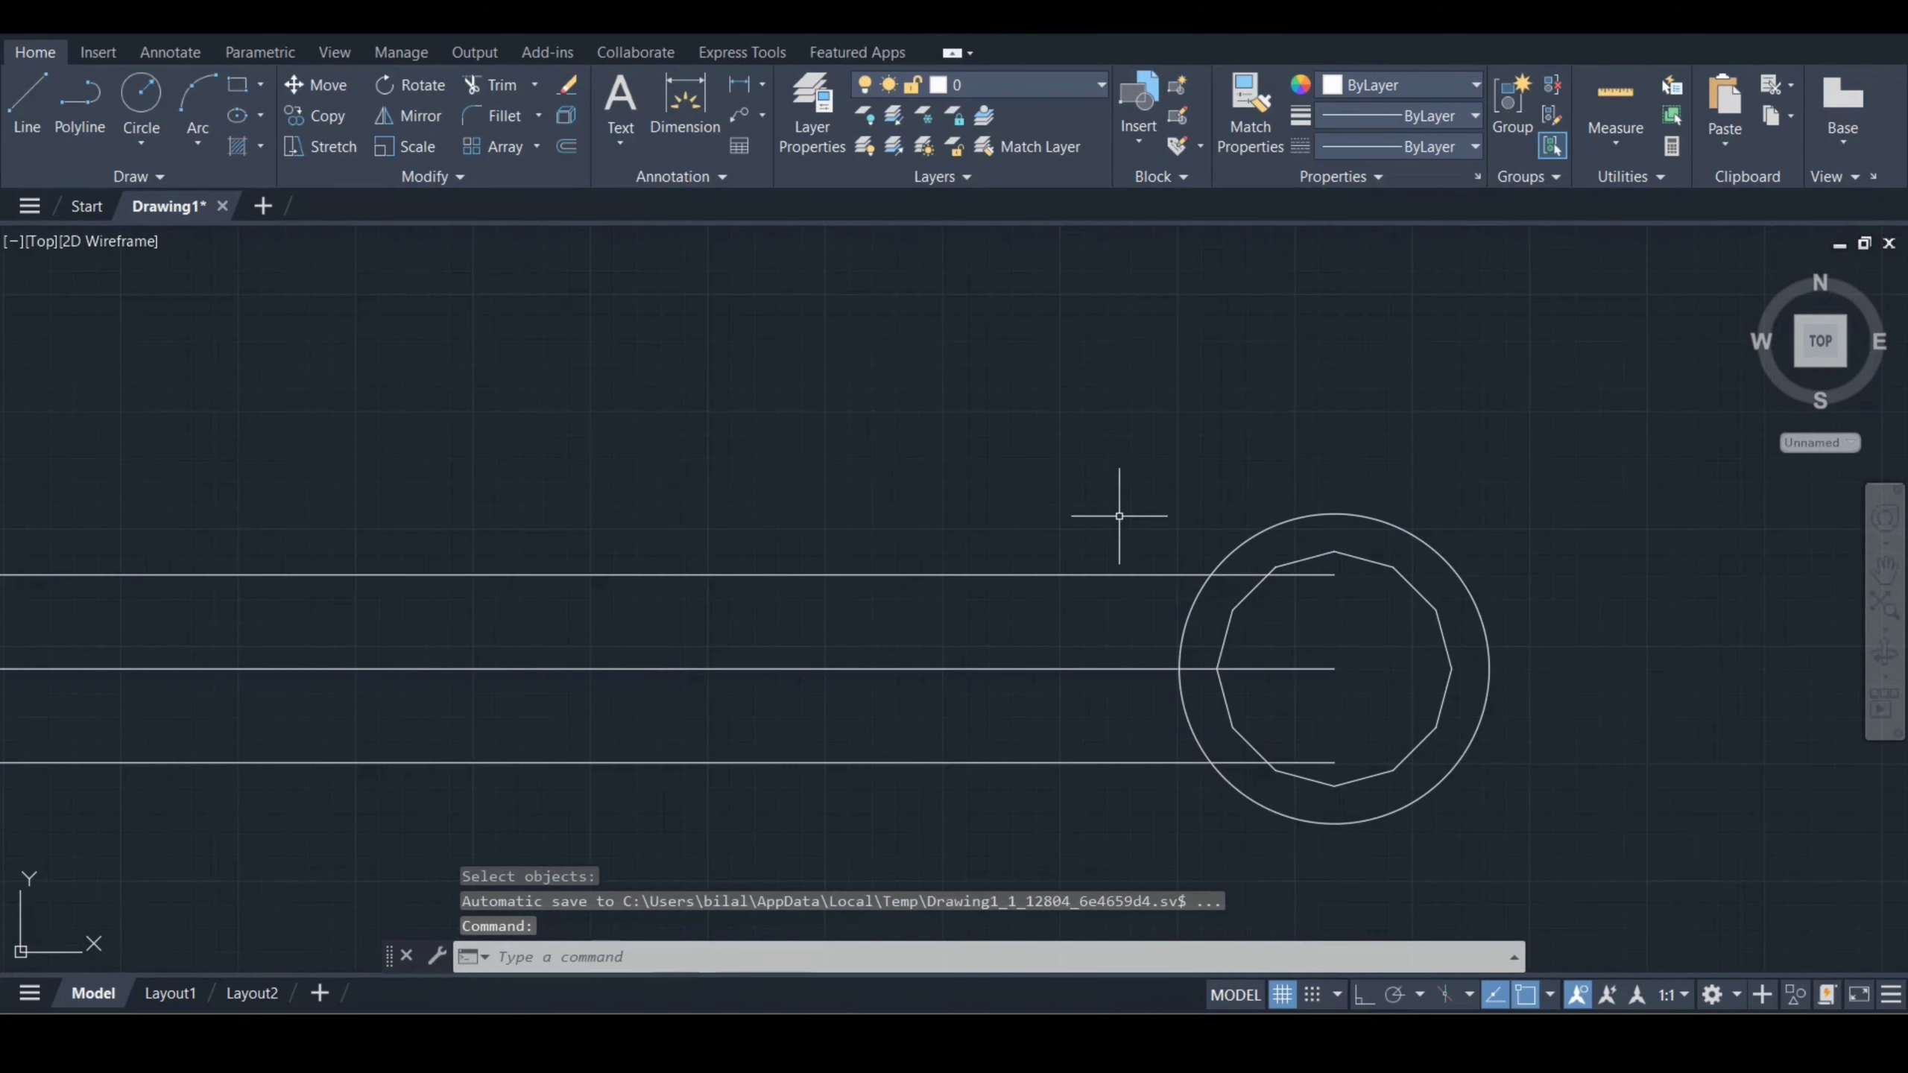
key("Return")
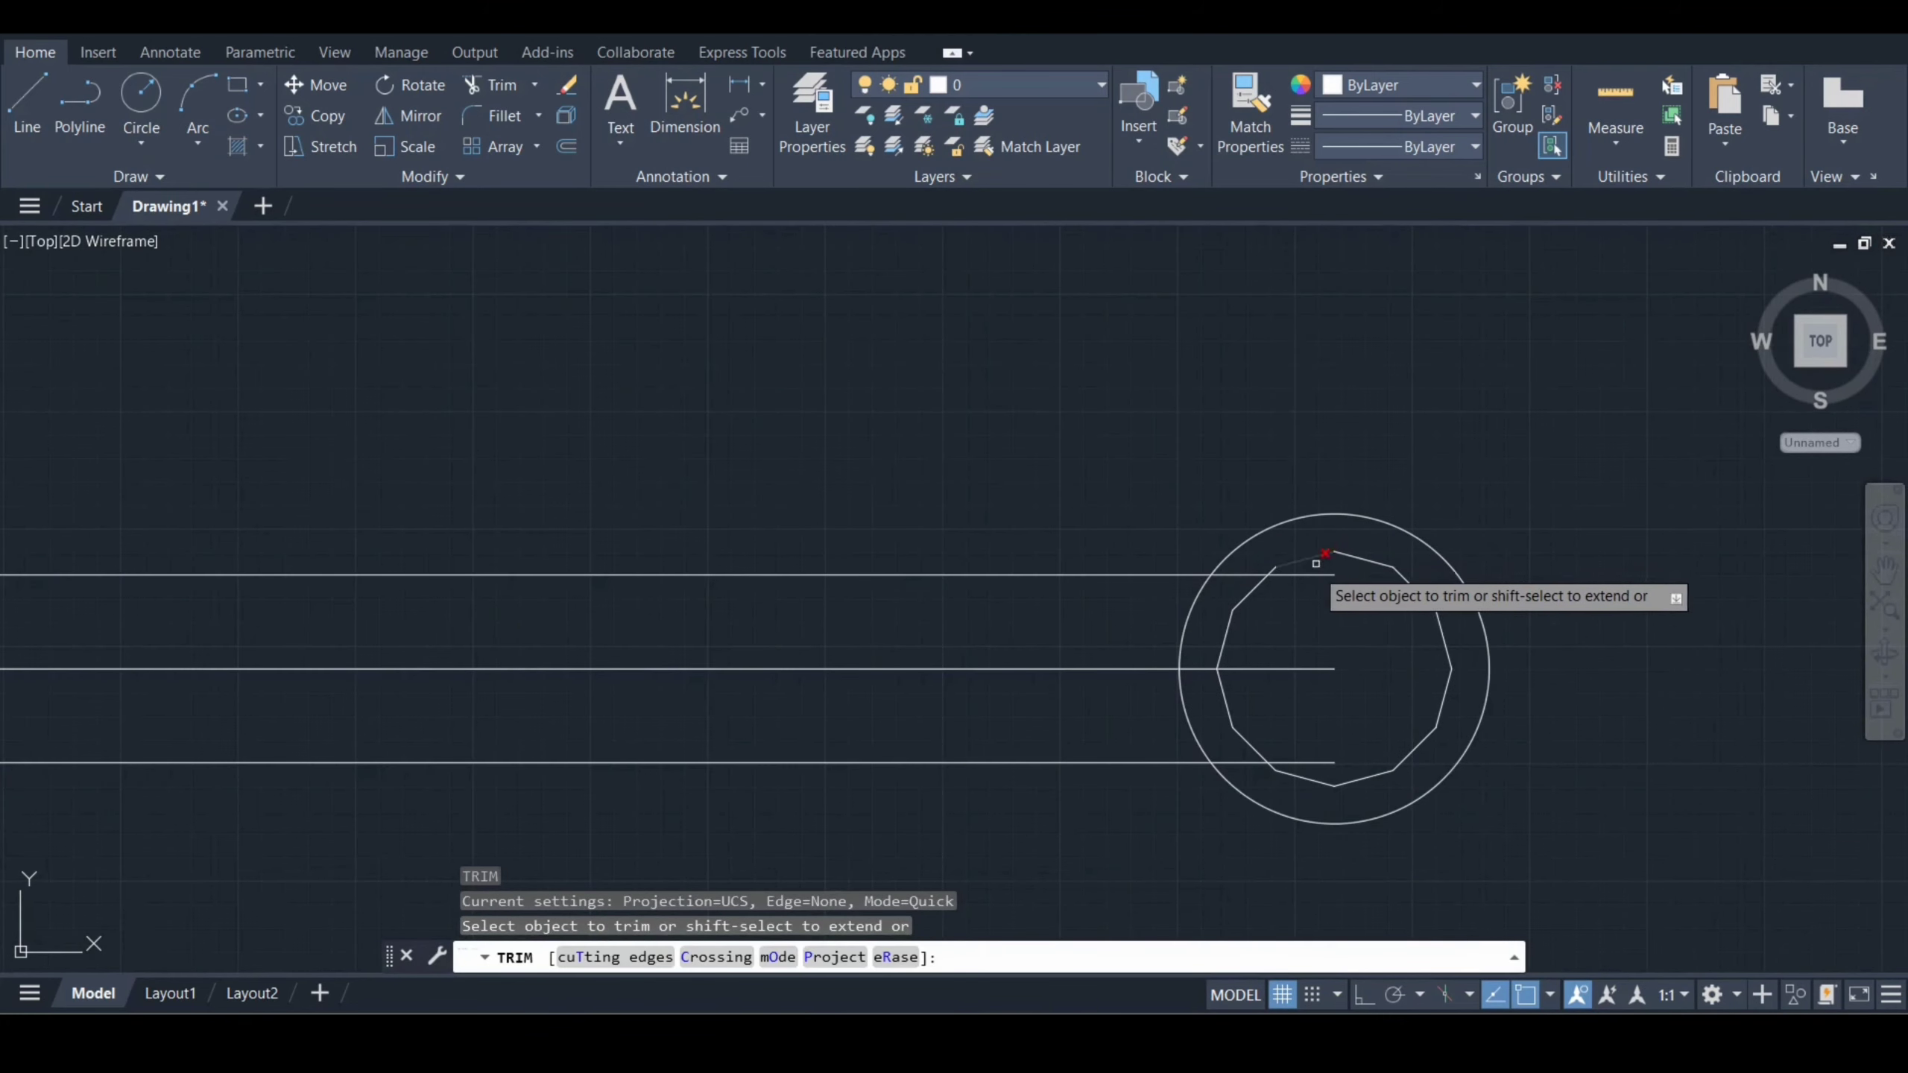
left_click(1313, 571)
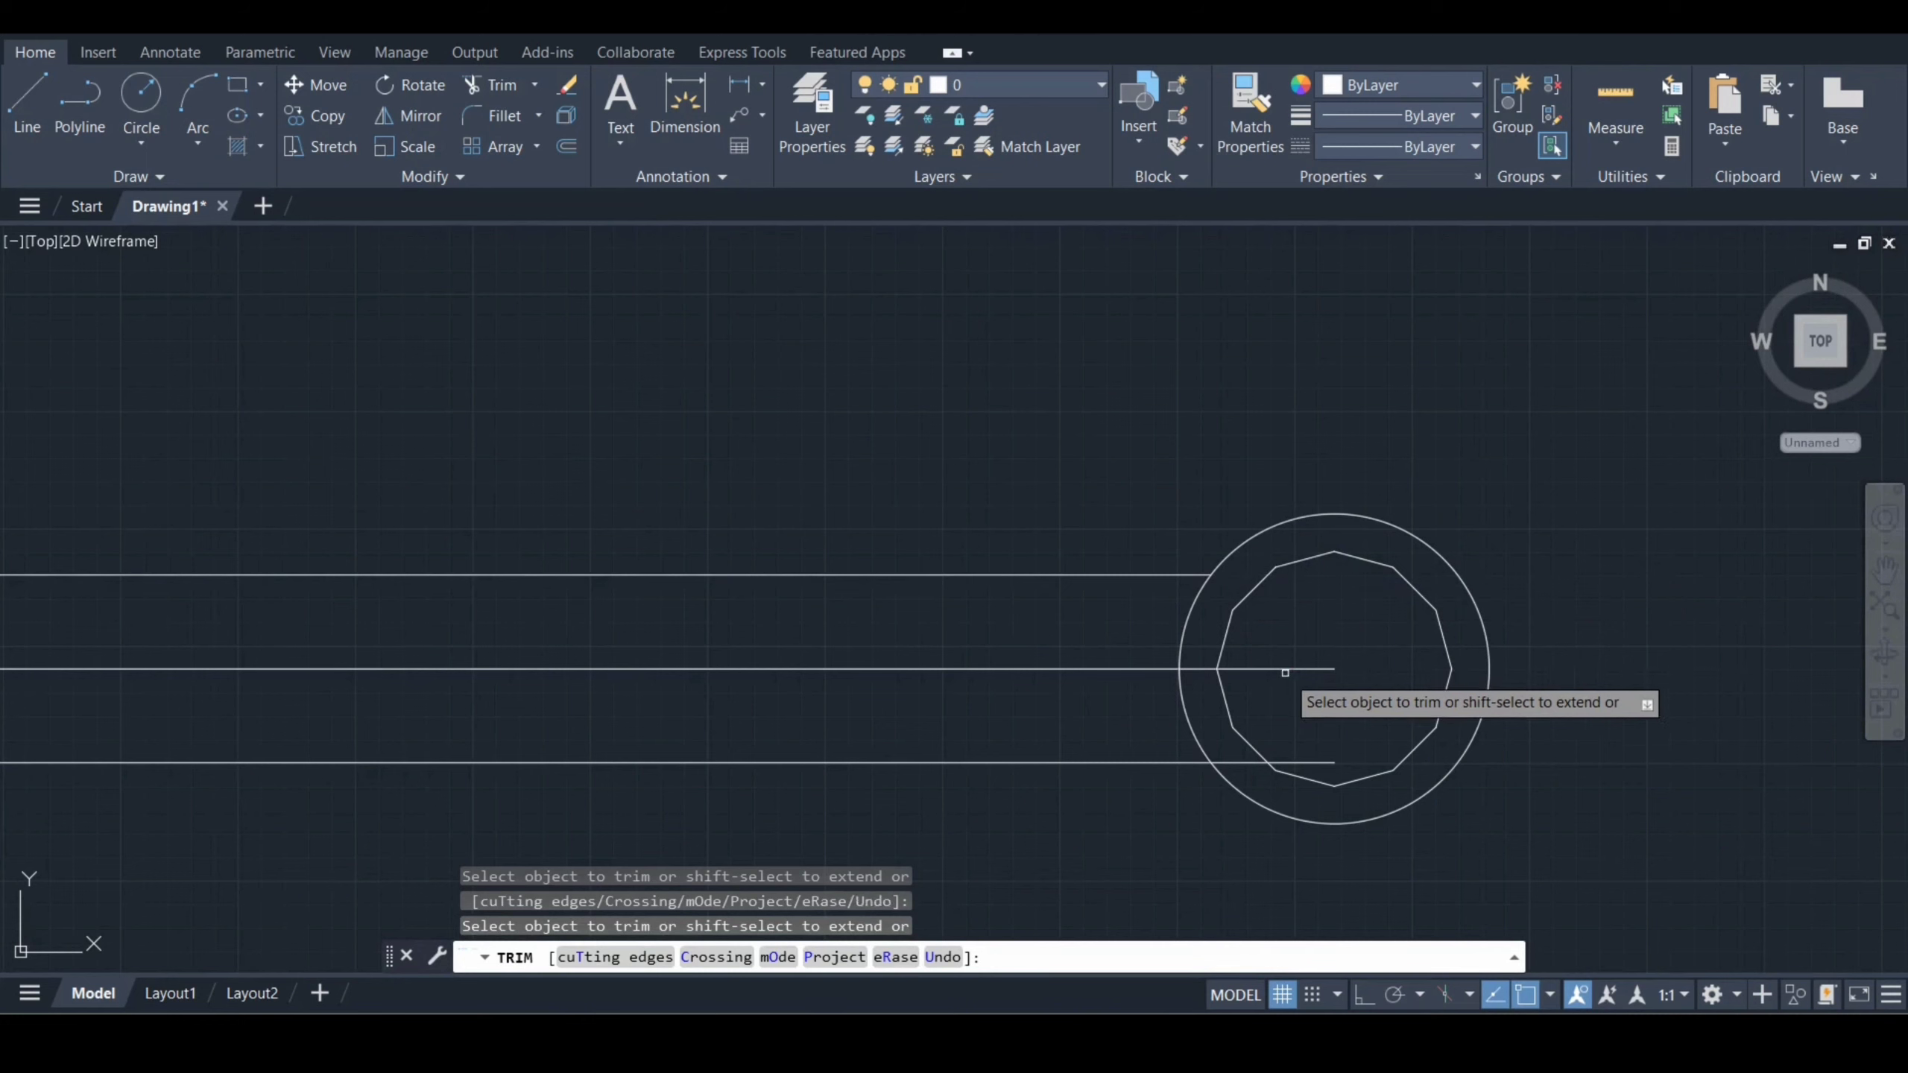
left_click_drag(1281, 665, 1289, 675)
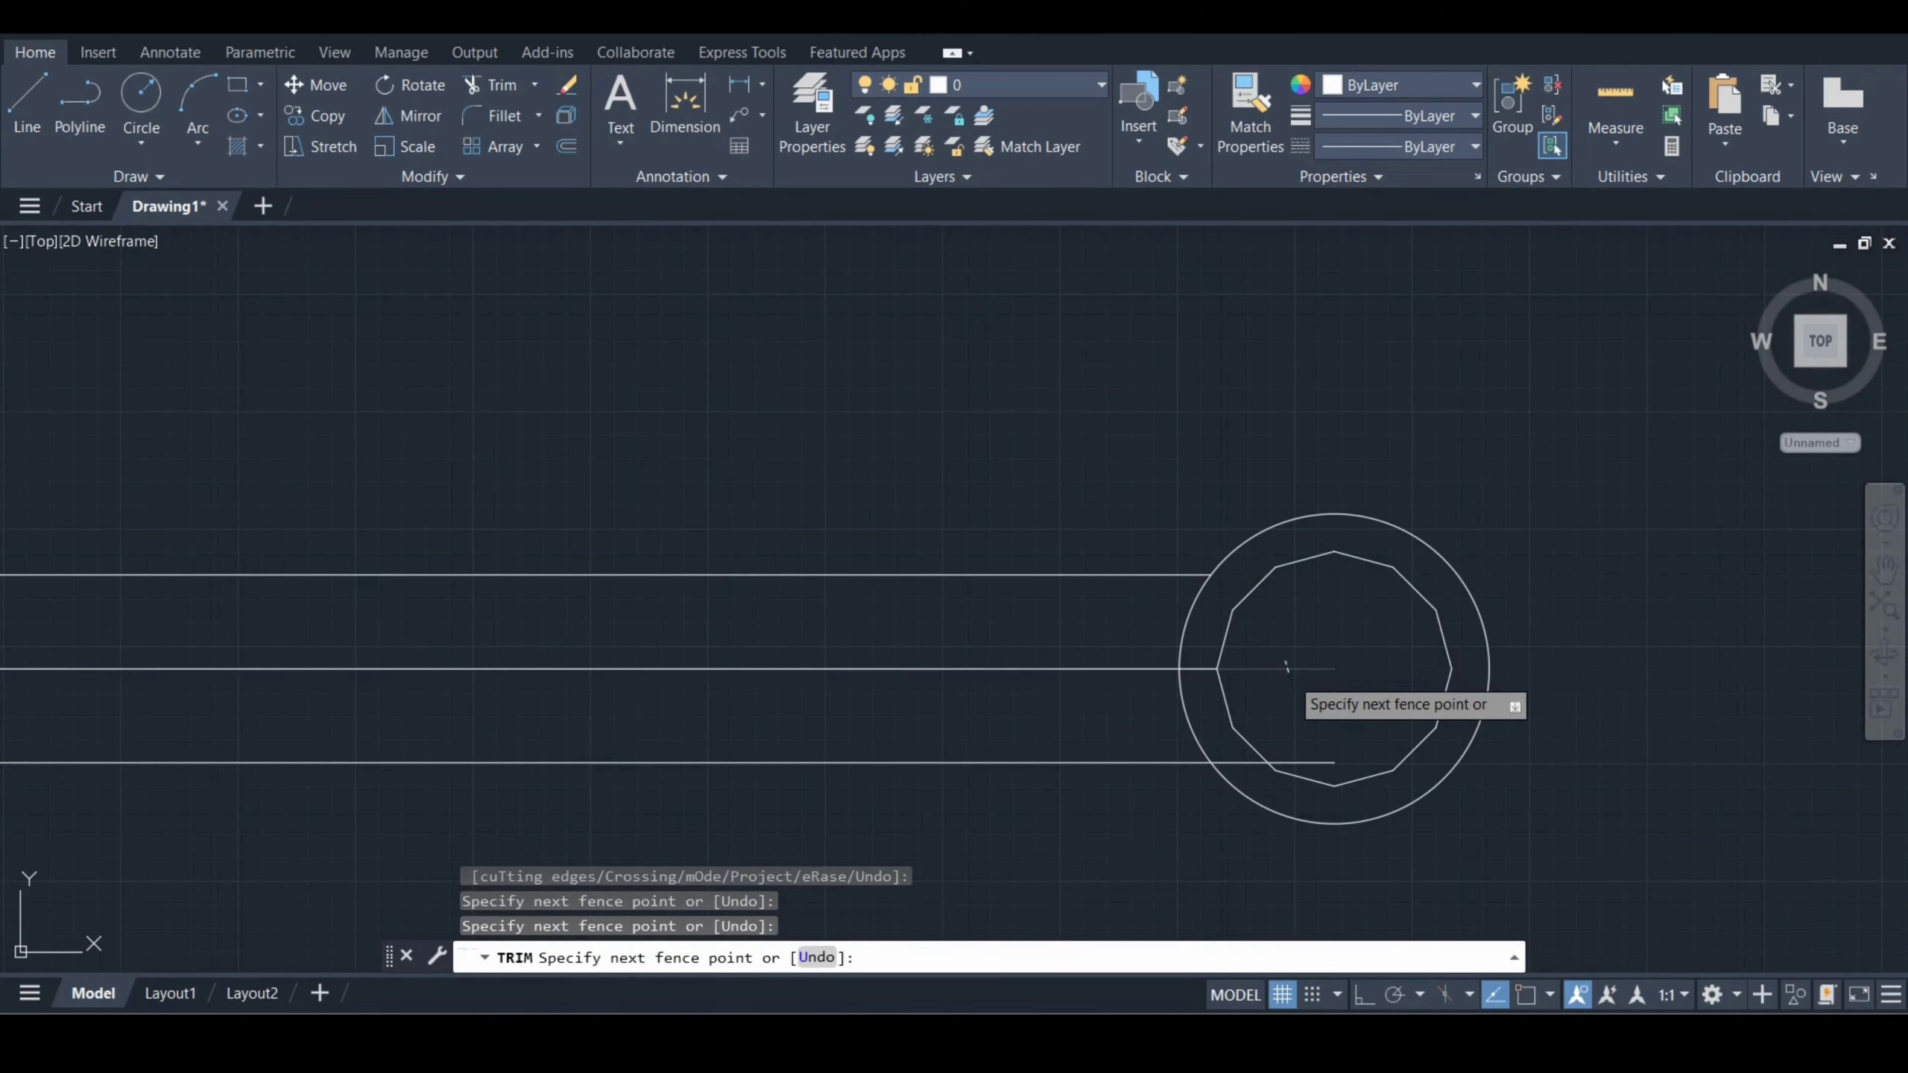
left_click(1285, 763)
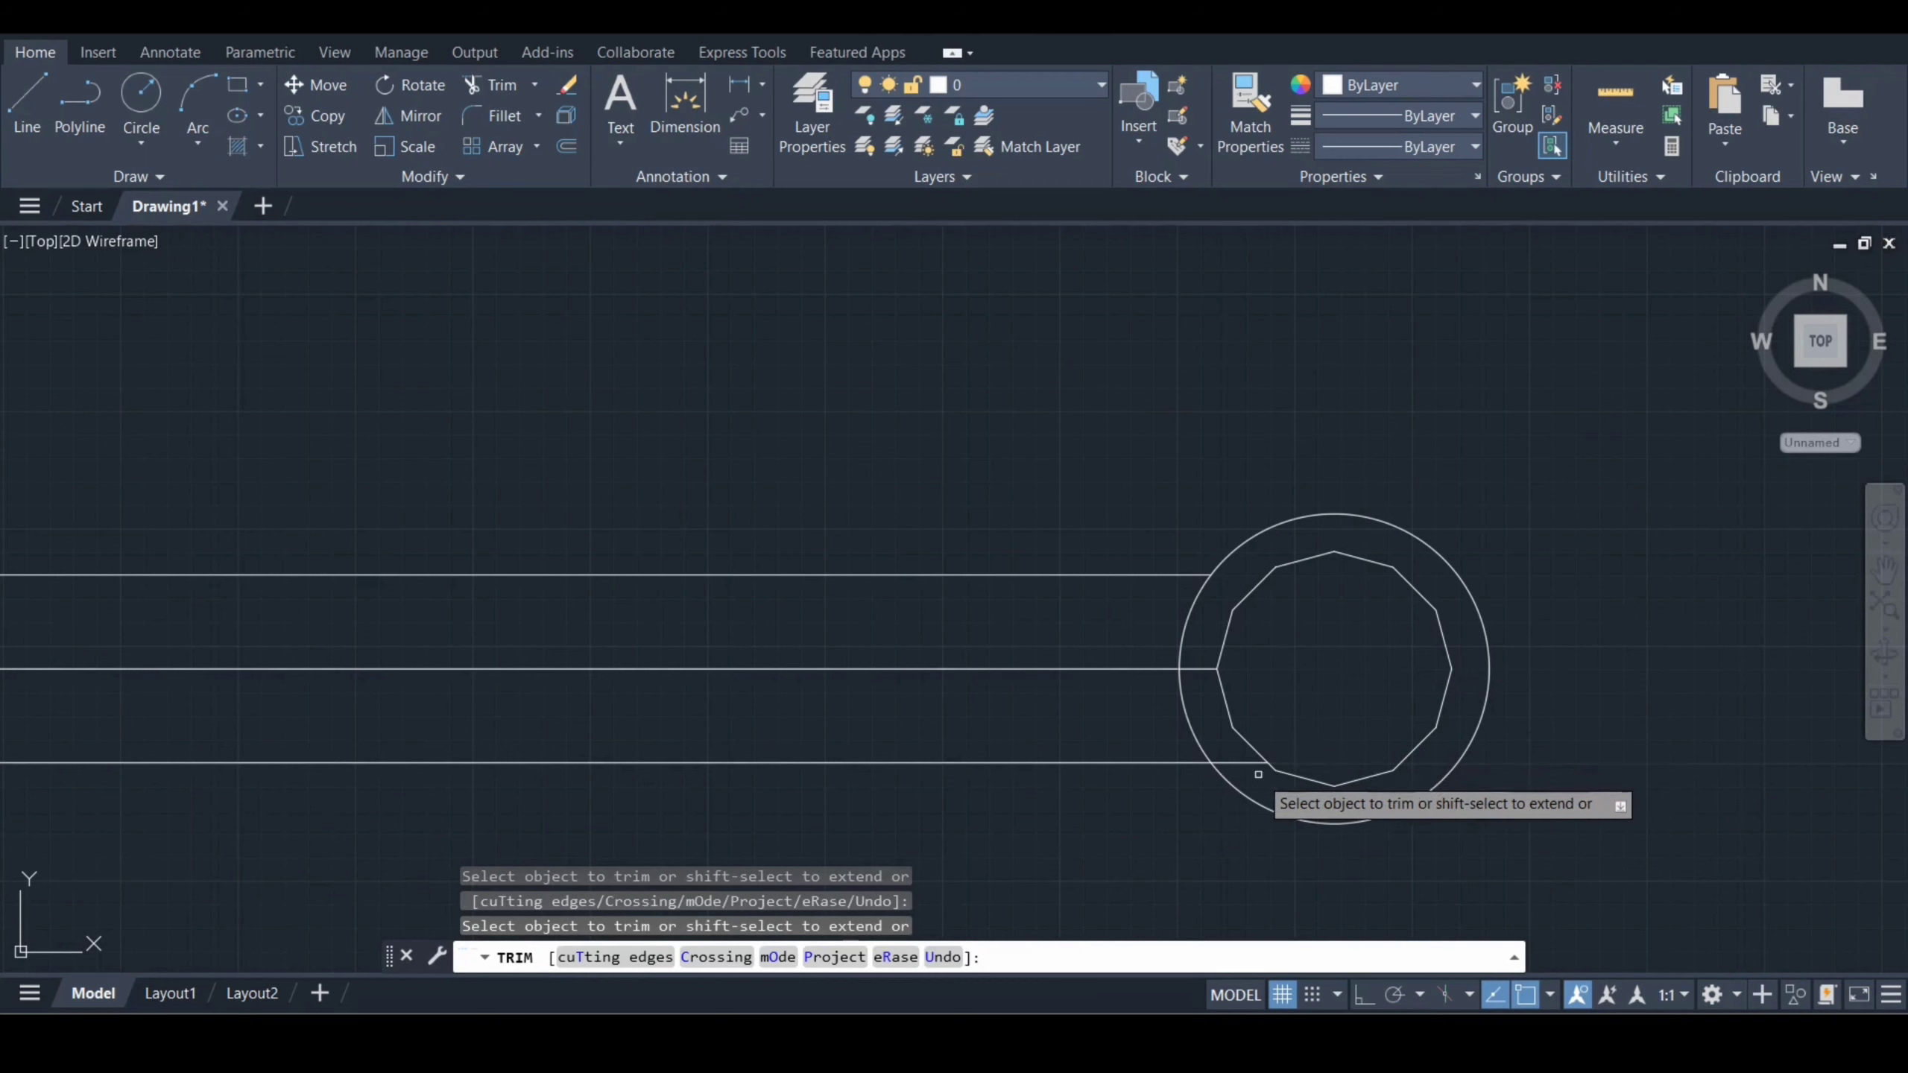
left_click(1197, 669)
key("Return")
- Draw a radius 30 circle tangent to the jaw's outer arc and the upper handle line, above the handle
scroll(1052, 490, "down", 4)
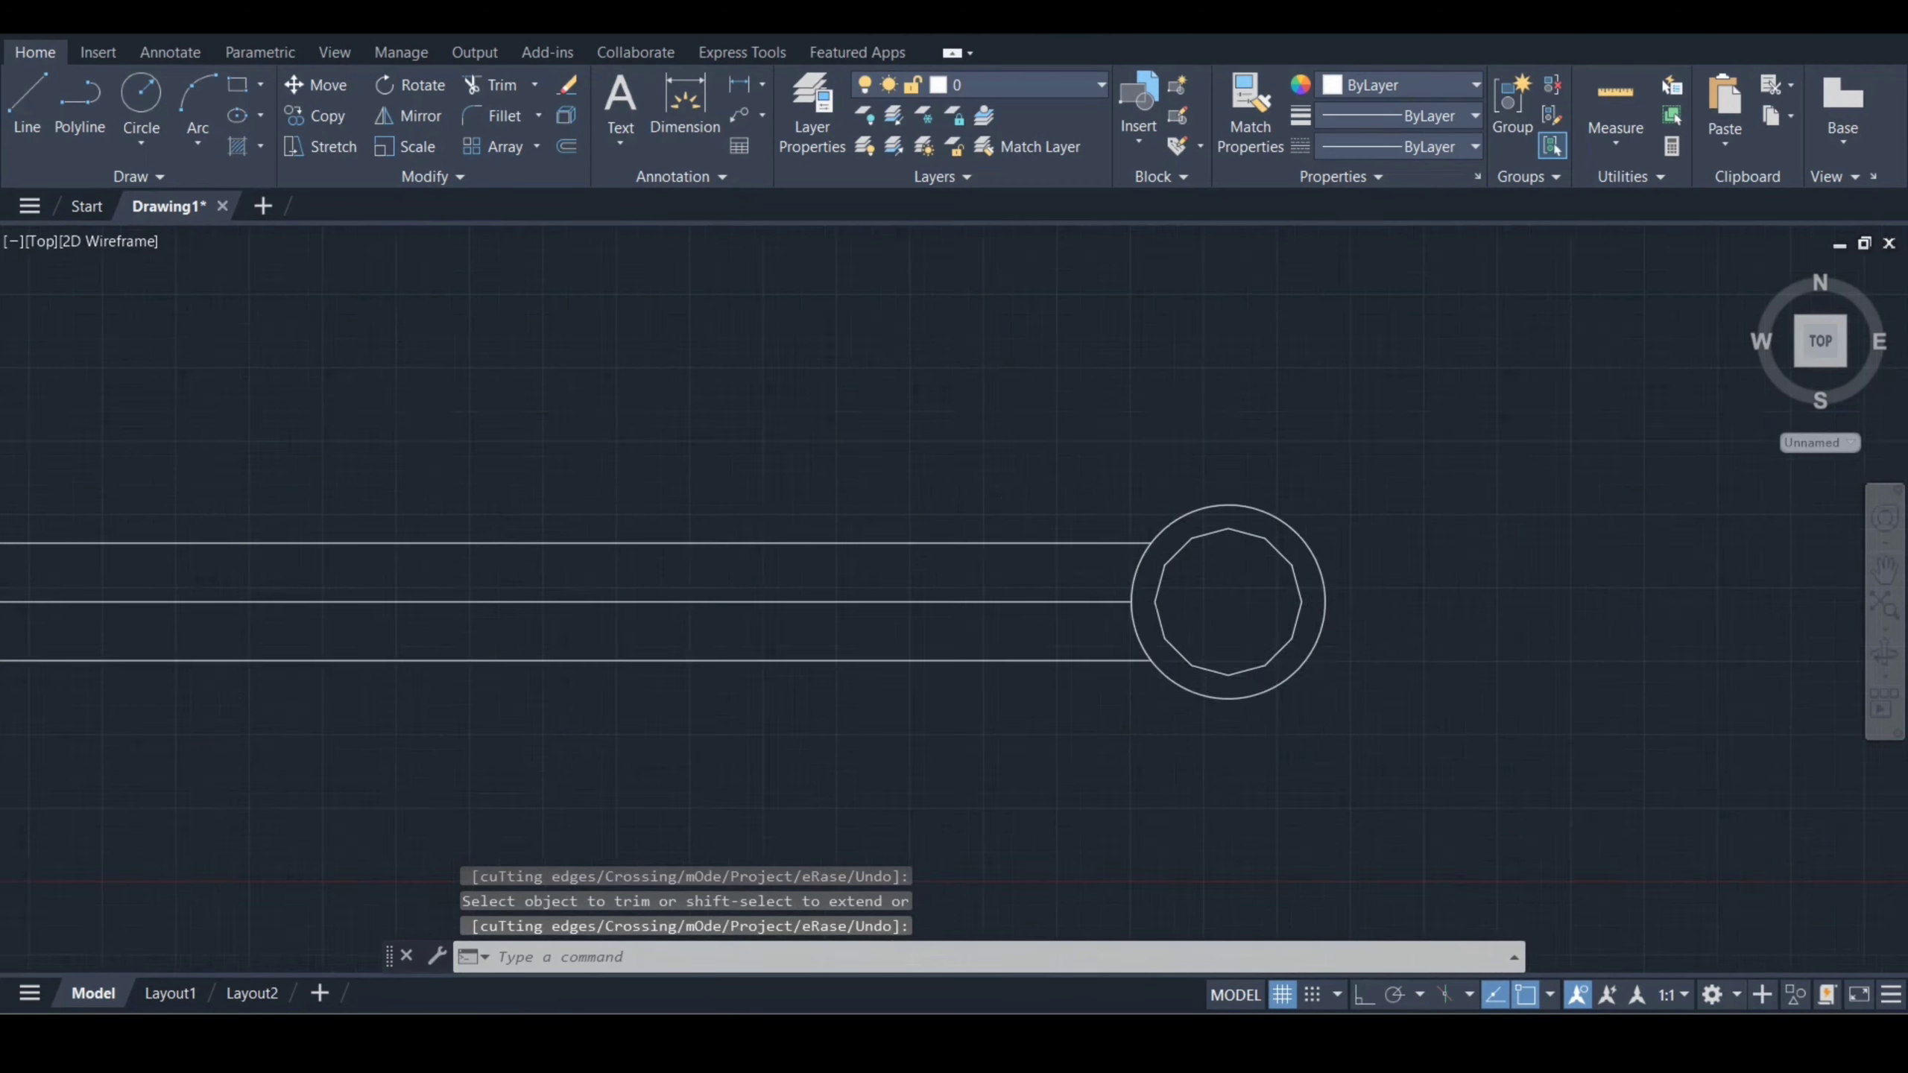
middle_click_drag(937, 482, 1099, 576)
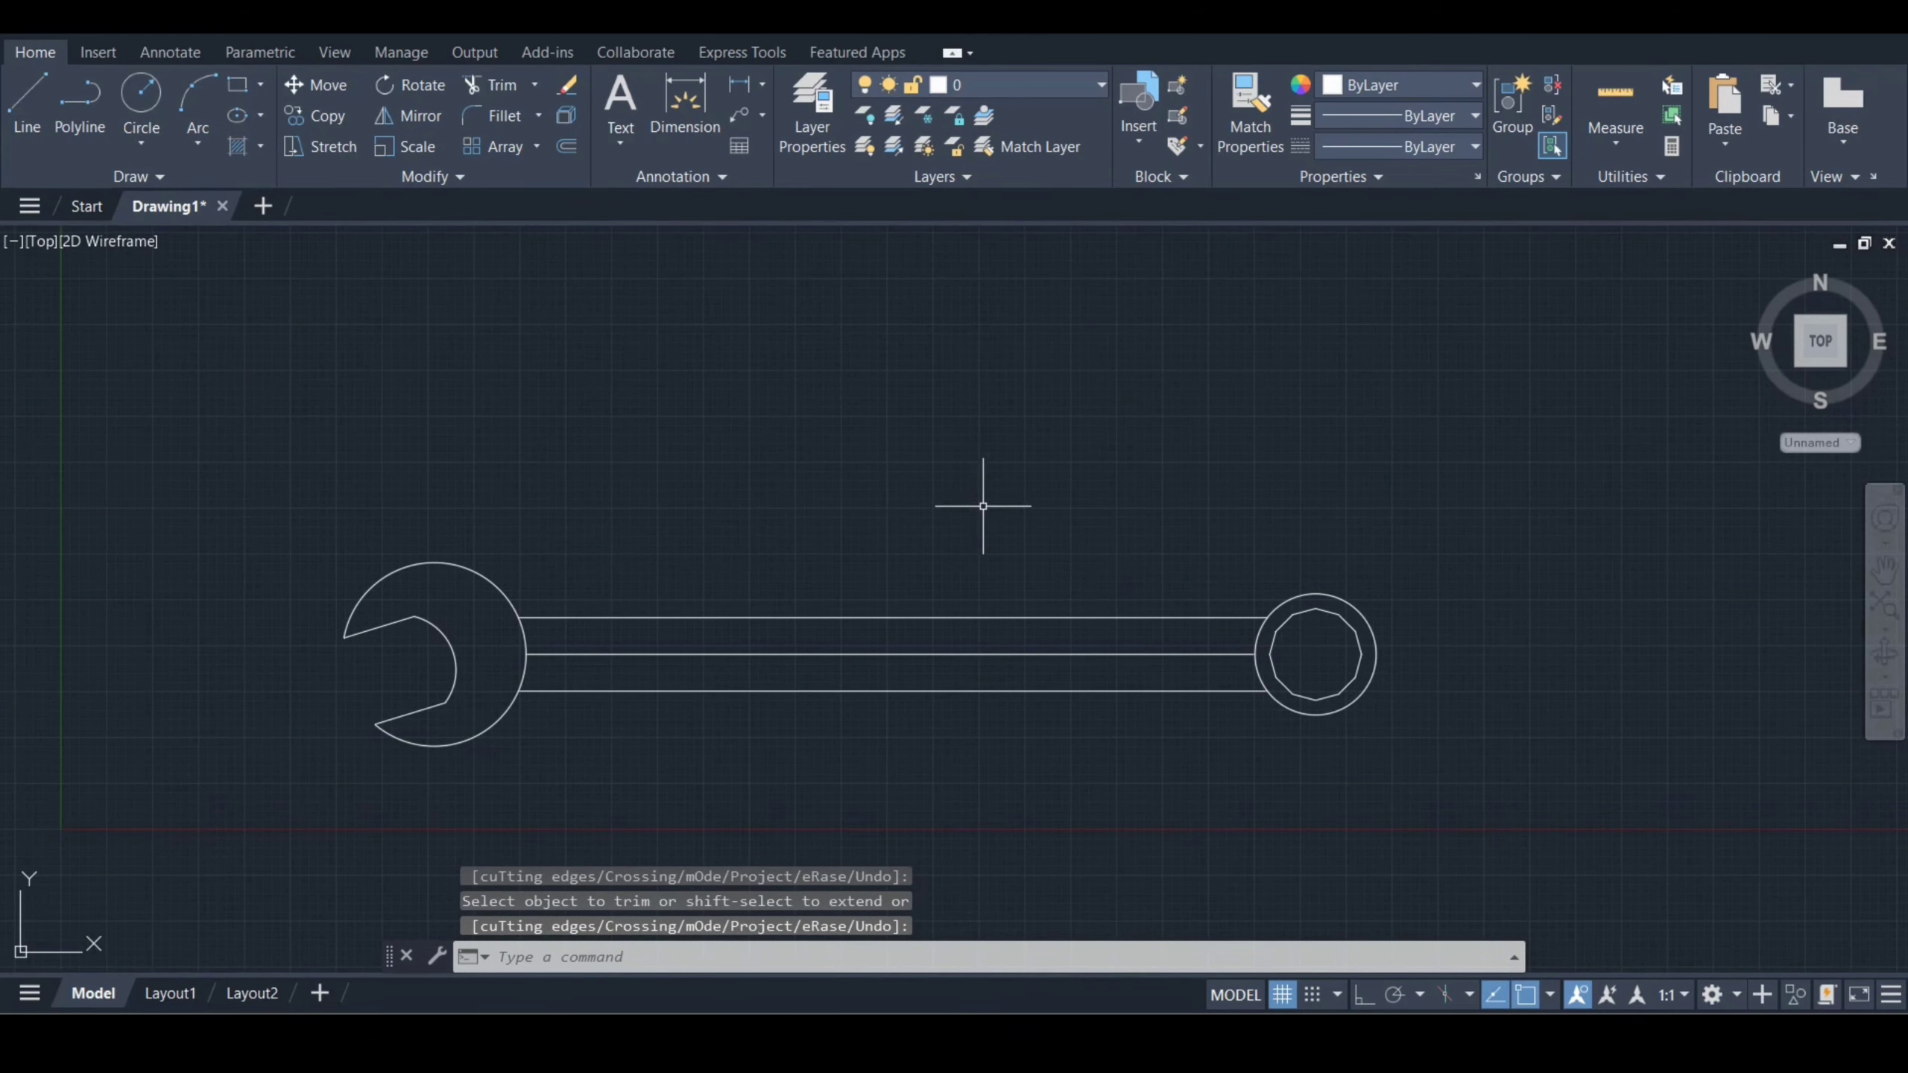
type("c")
key("Return")
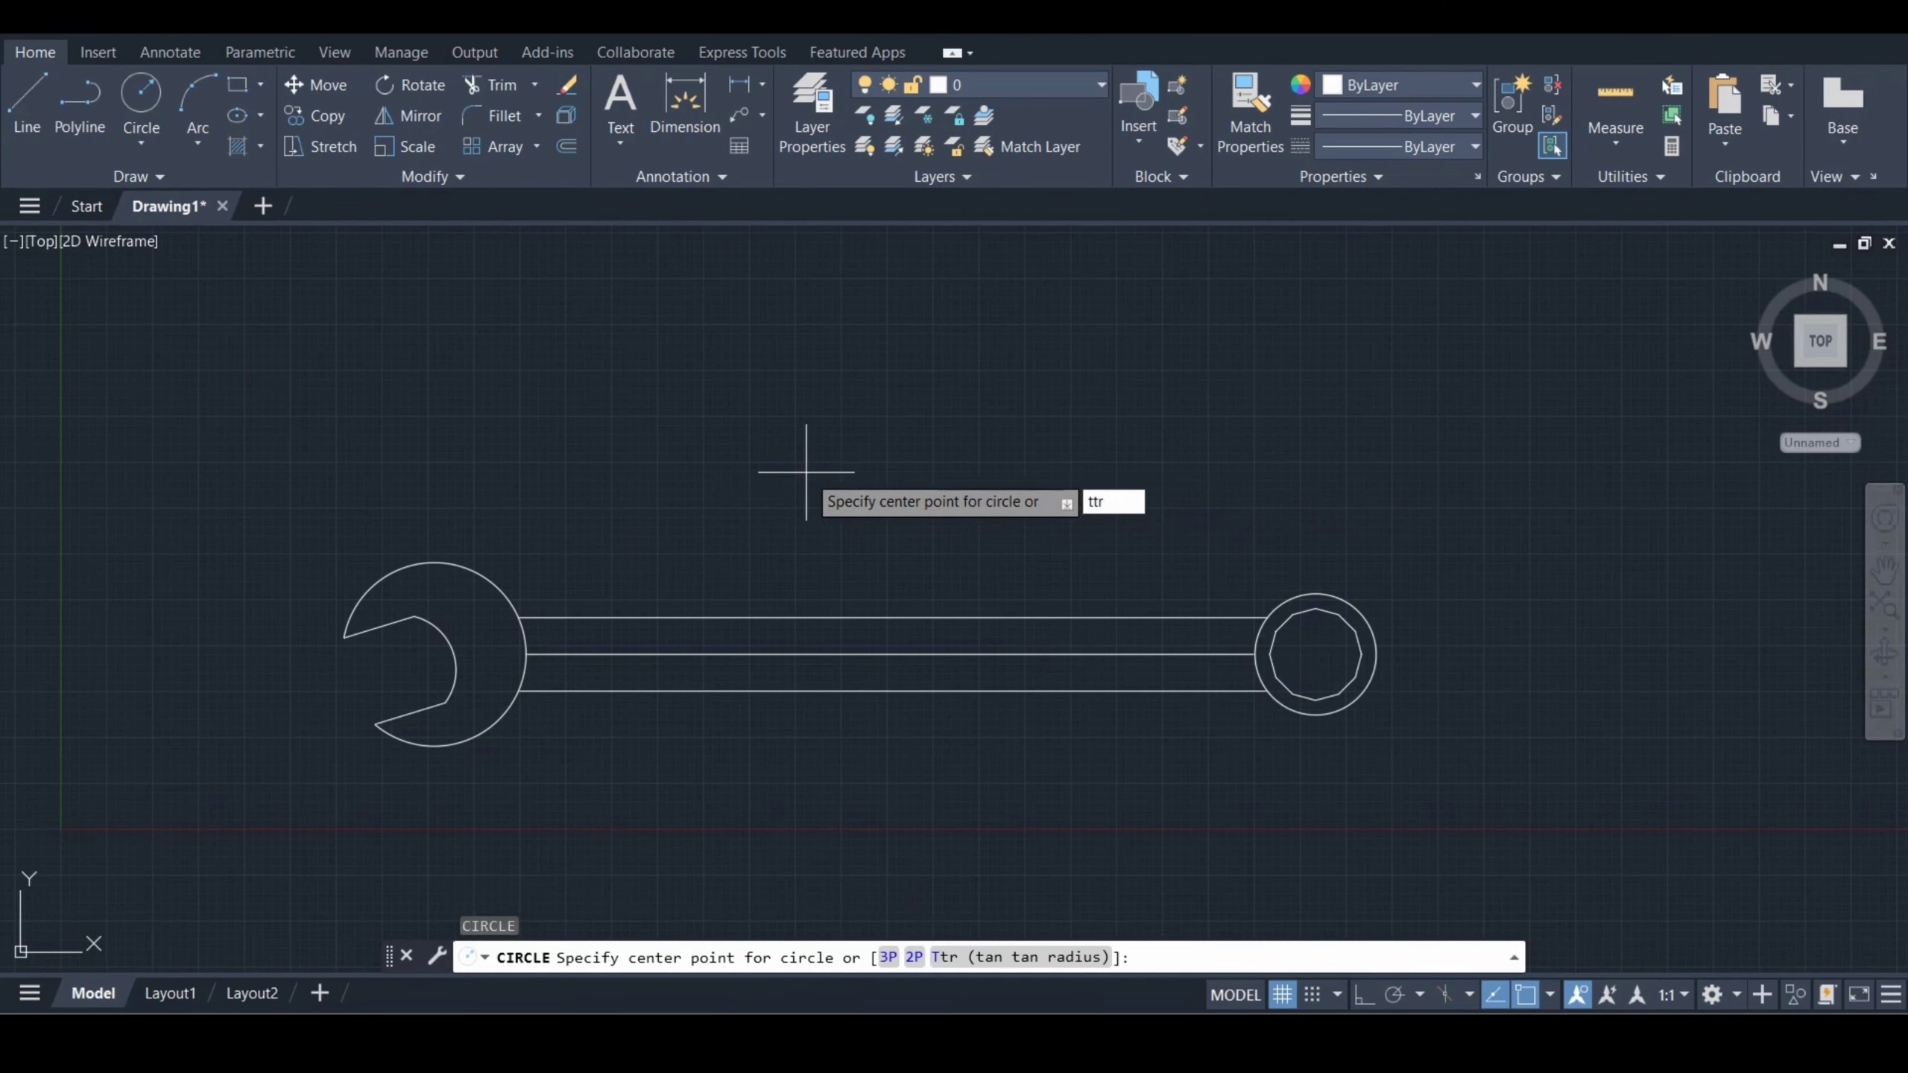
type("ttr")
key("Return")
left_click(511, 580)
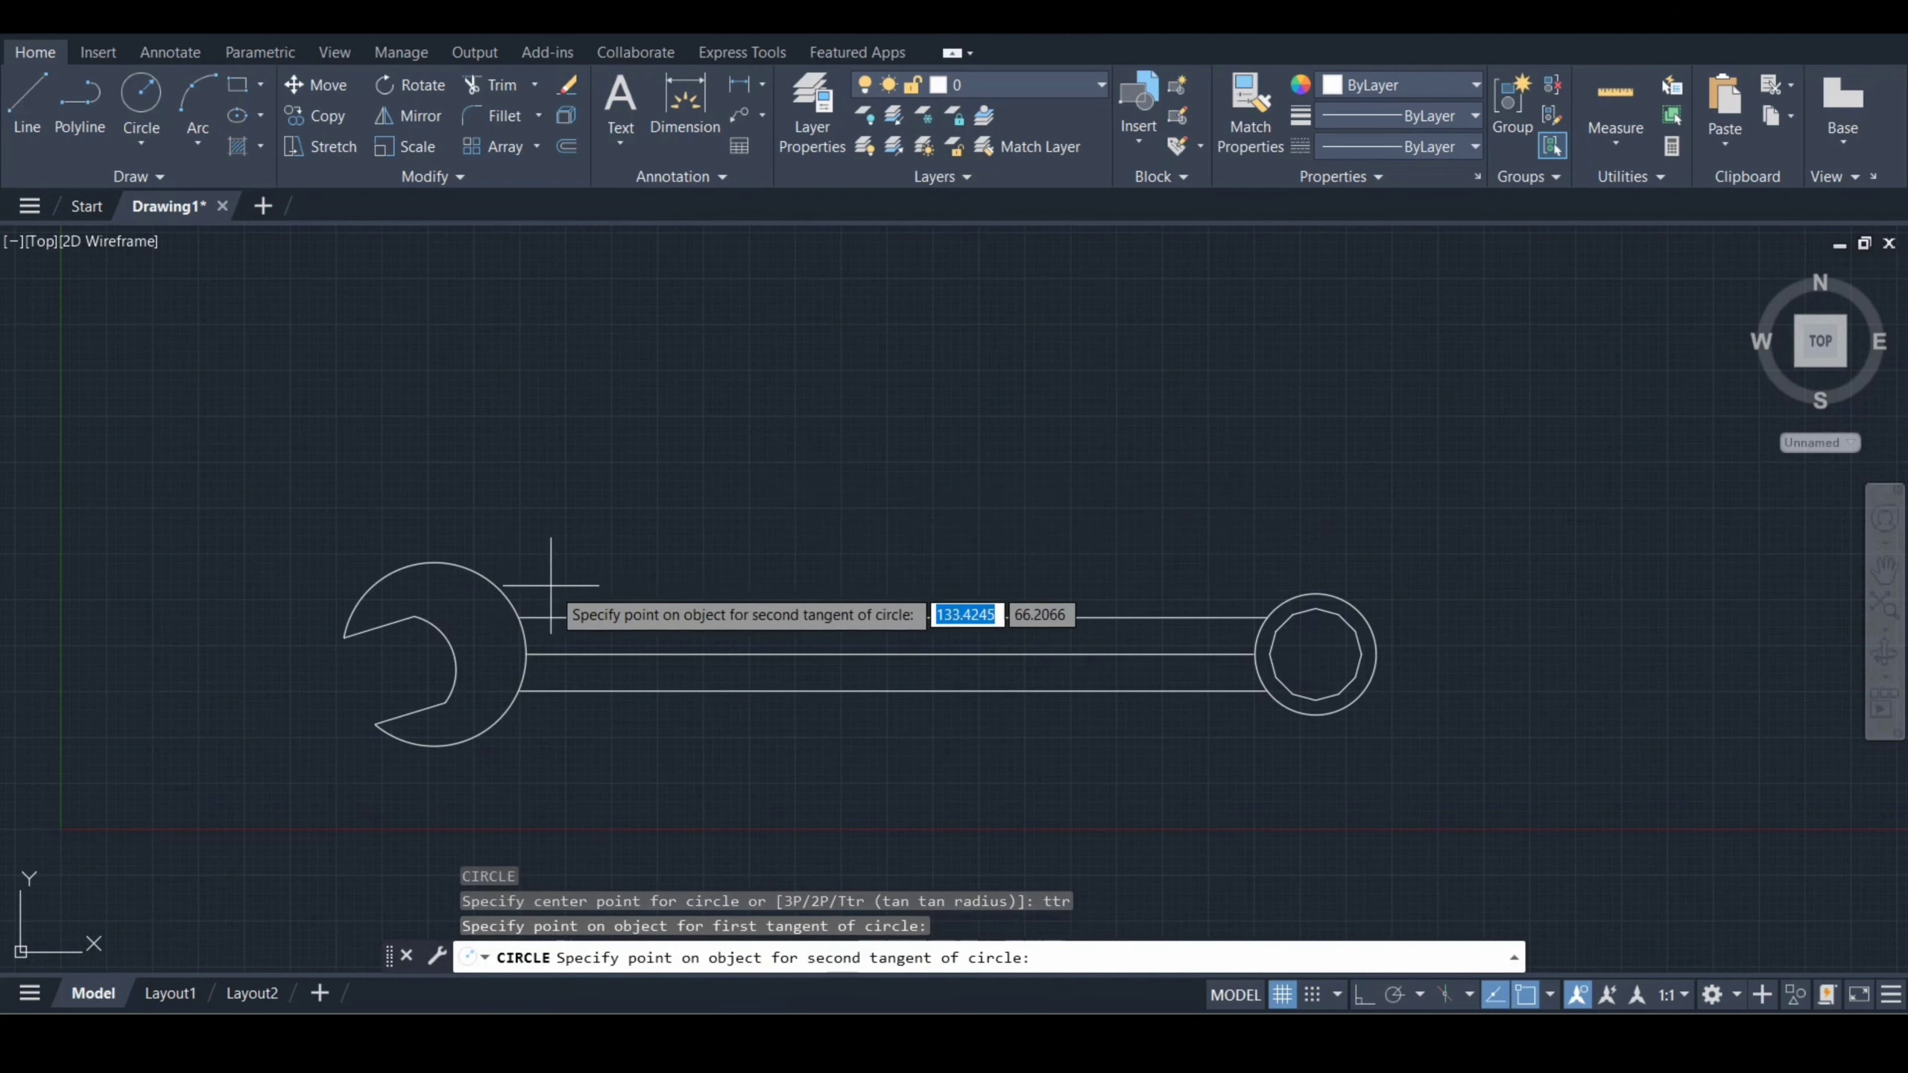
left_click(567, 615)
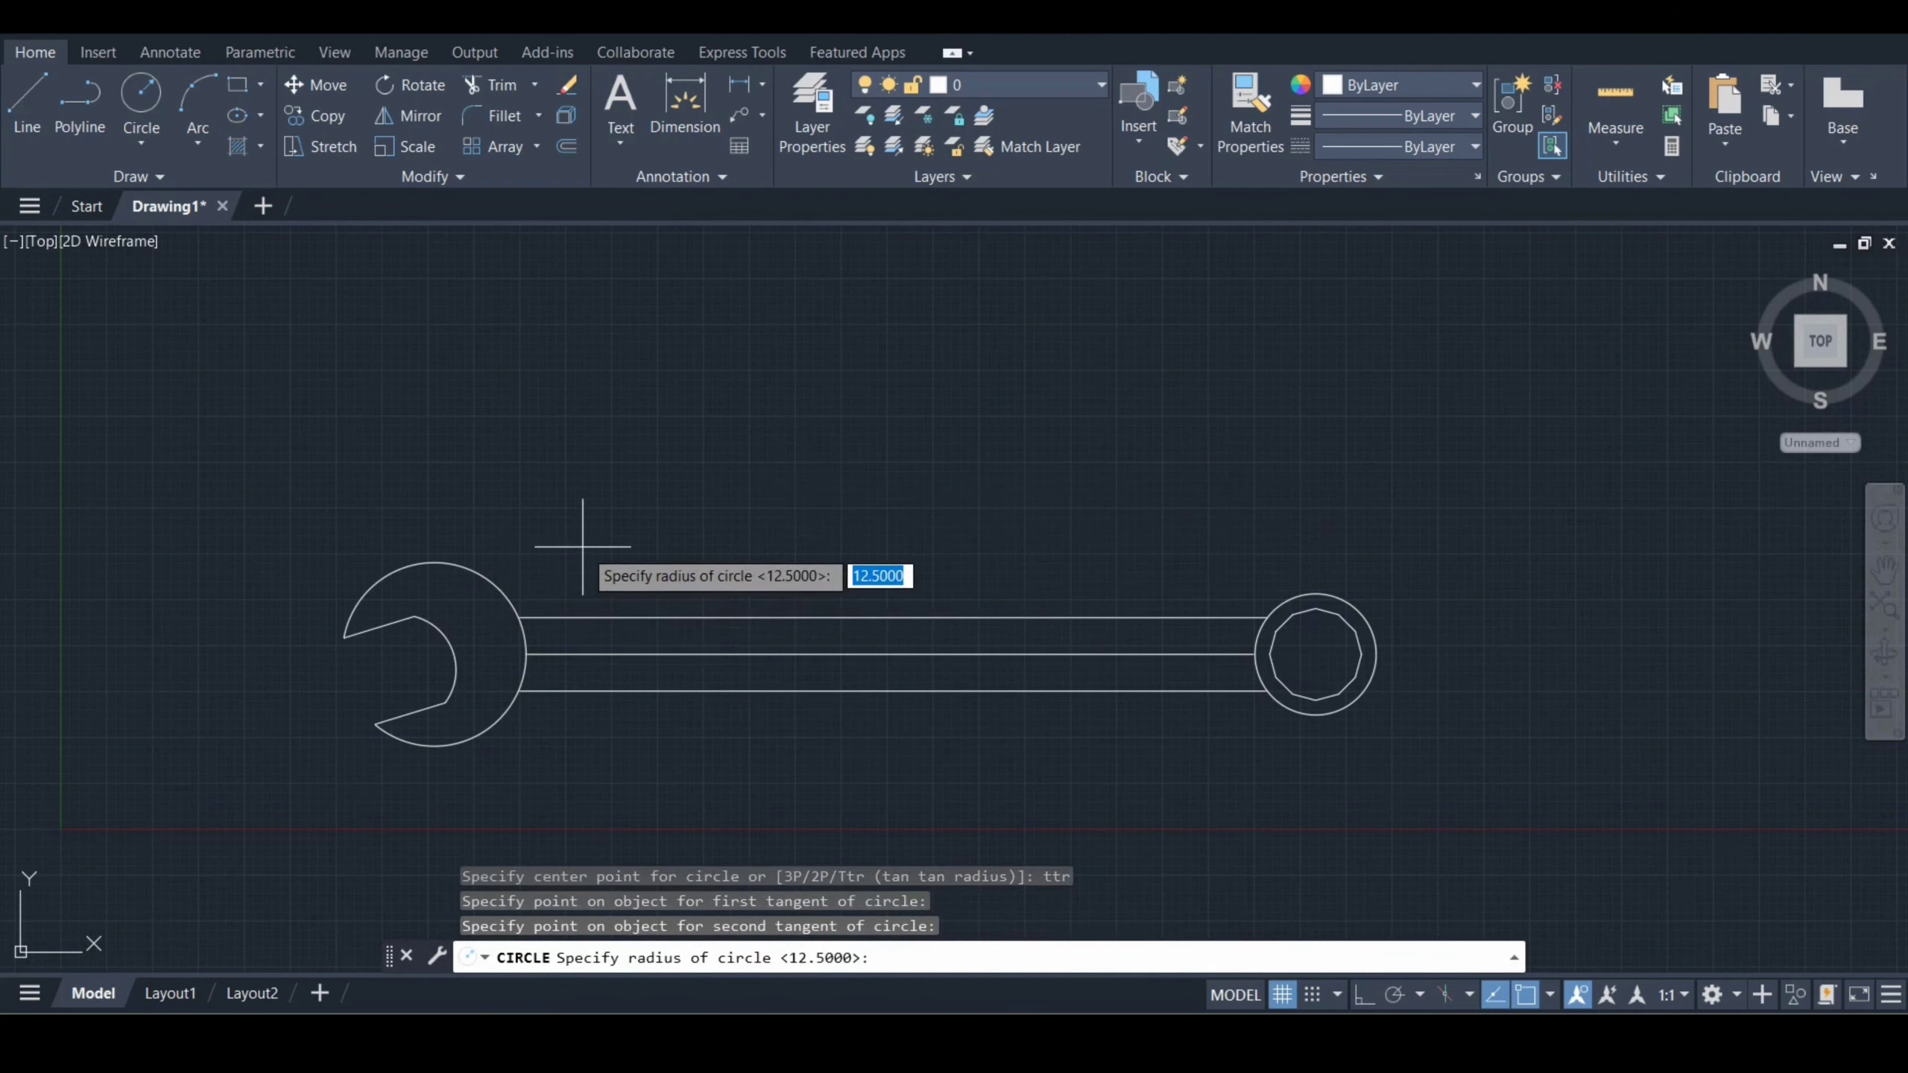
type("30")
key("Return")
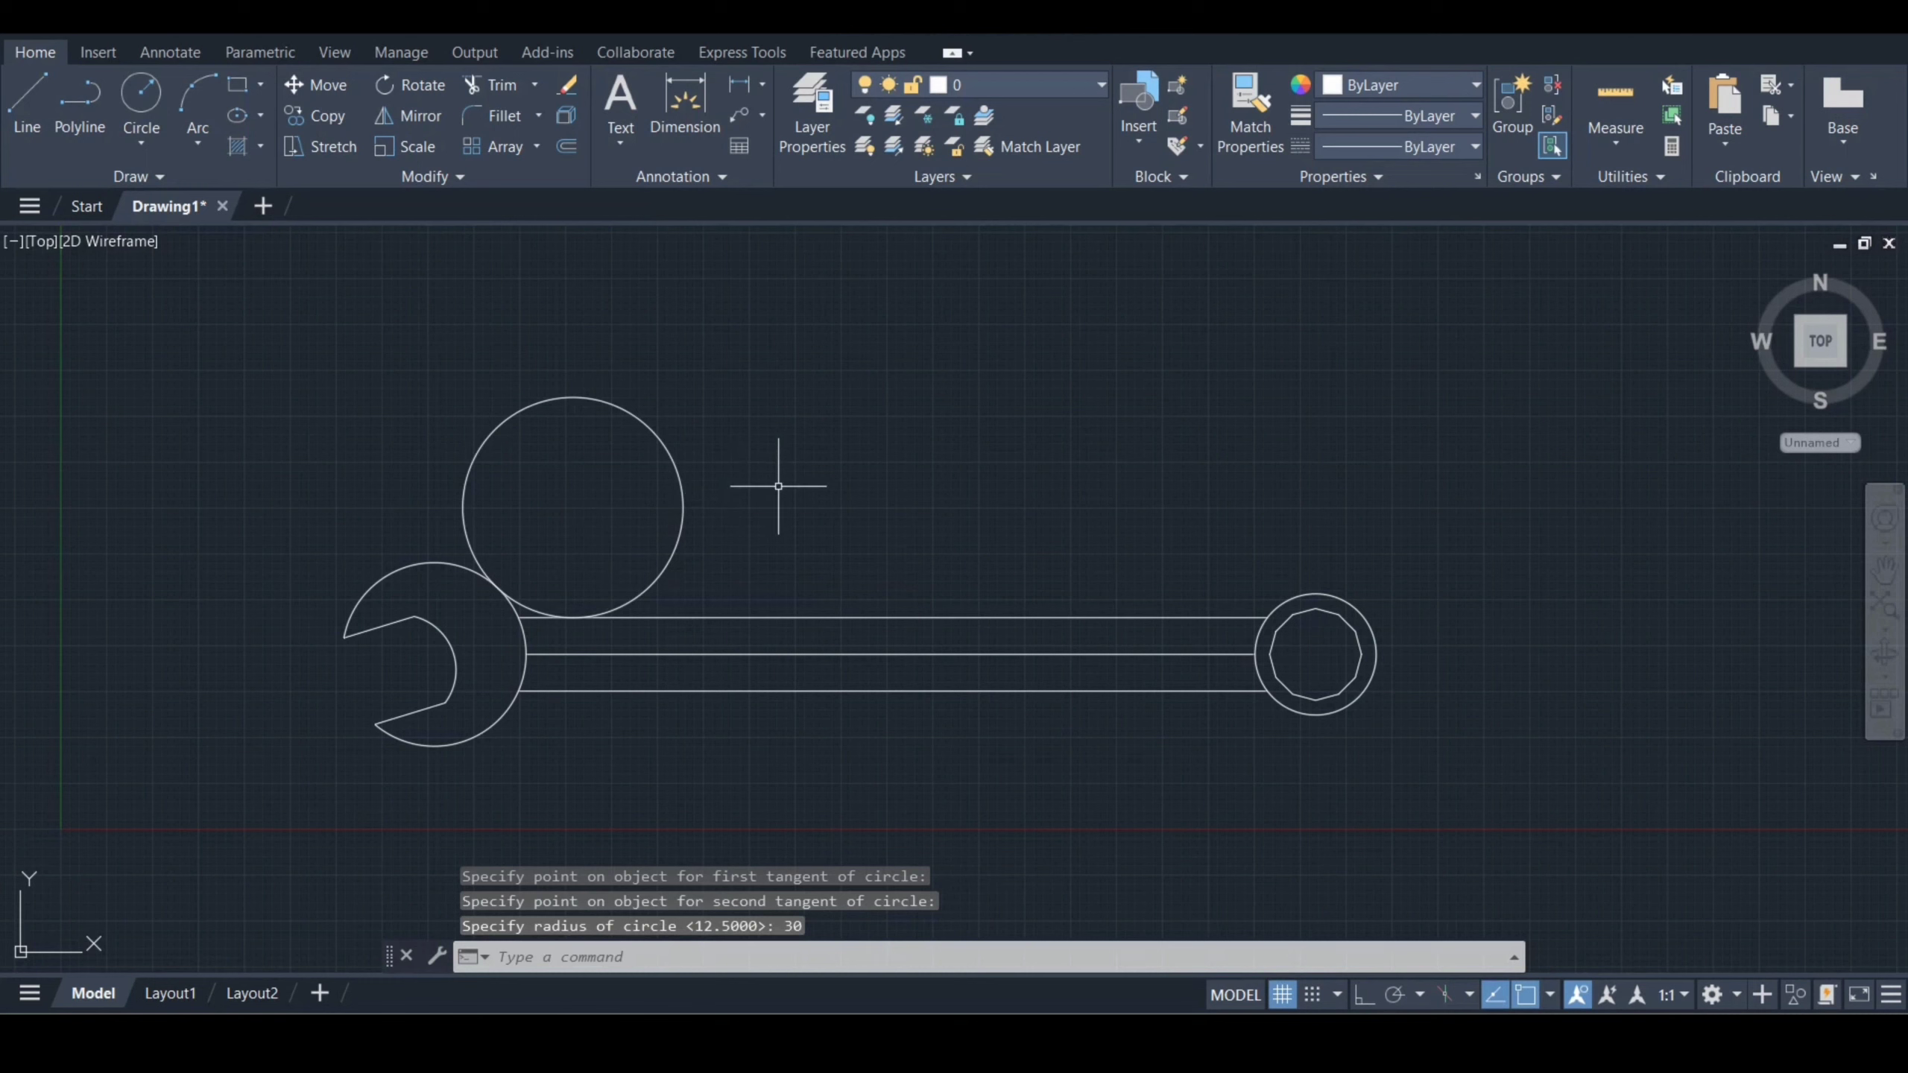
- Draw a radius 20 circle tangent to the upper handle line and the ring's outer circle, above the handle
type("c")
key("Return")
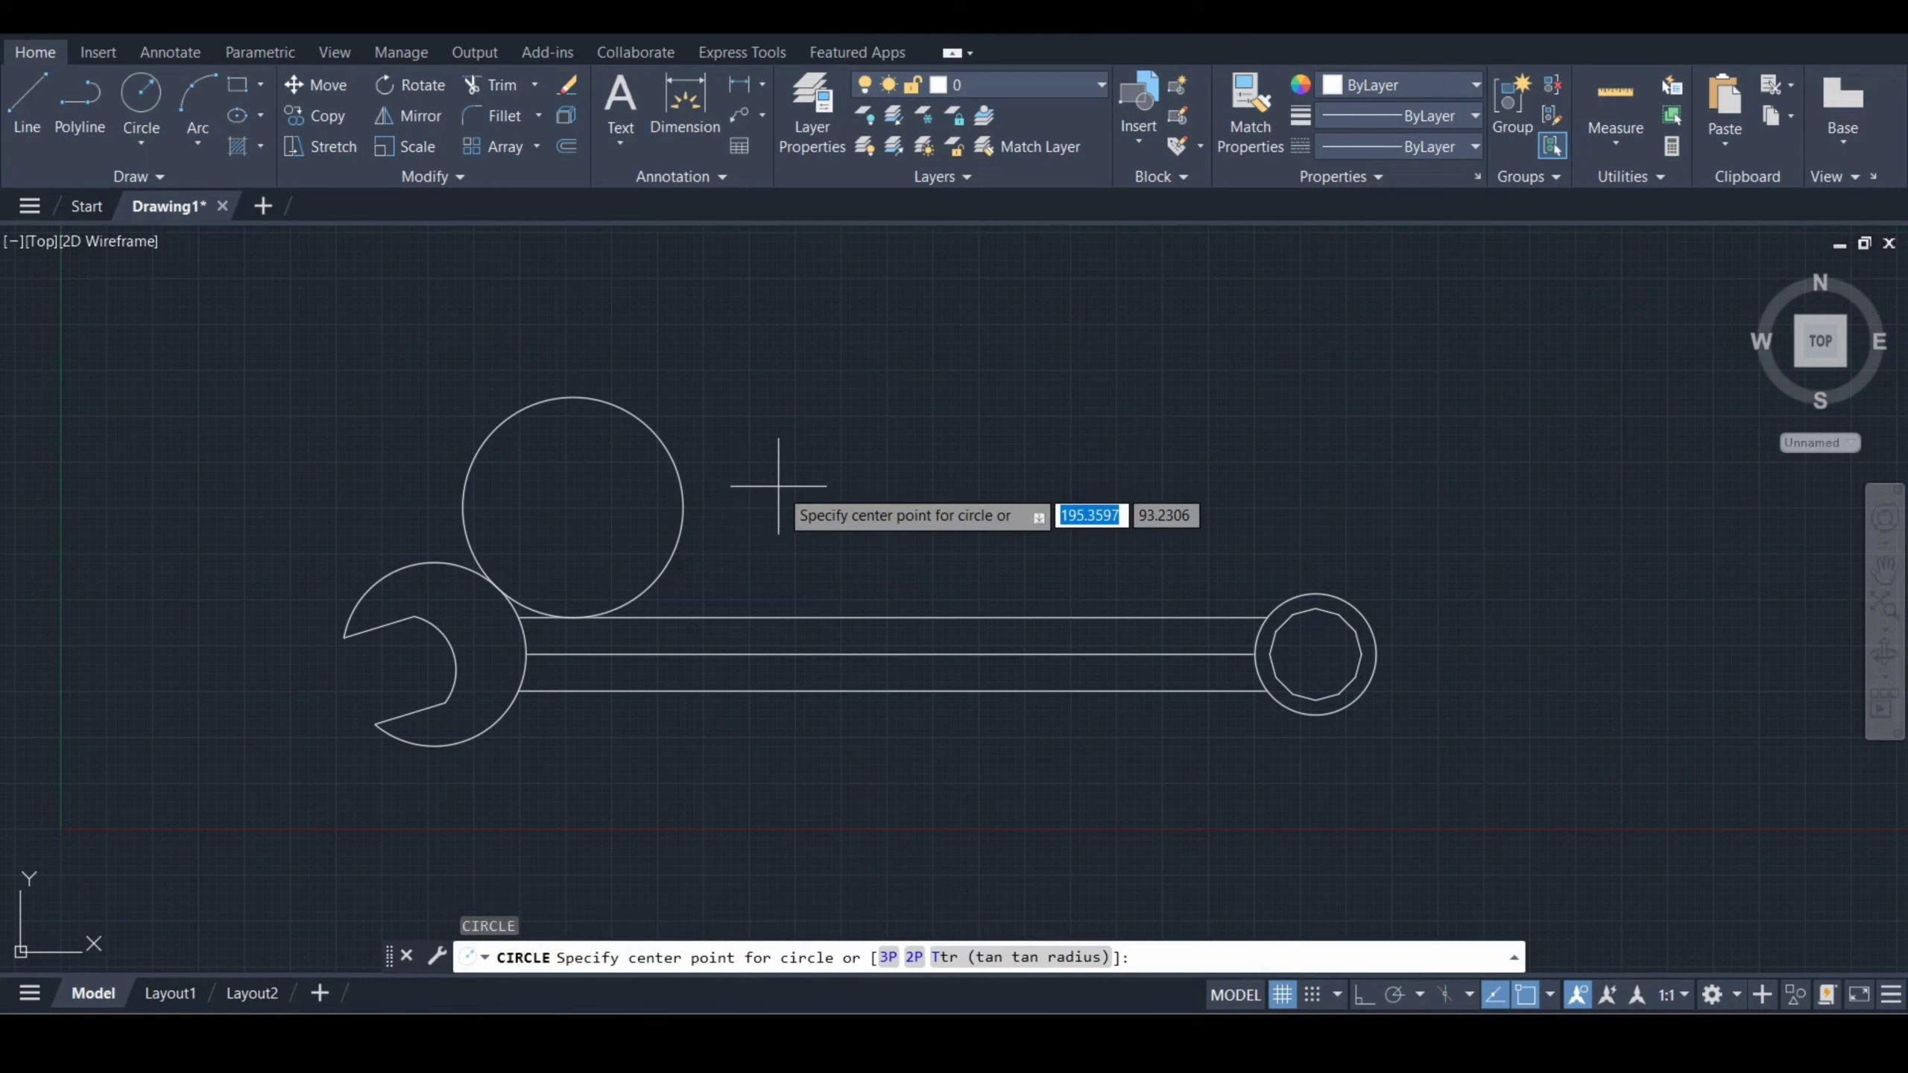
type("ttr")
key("Return")
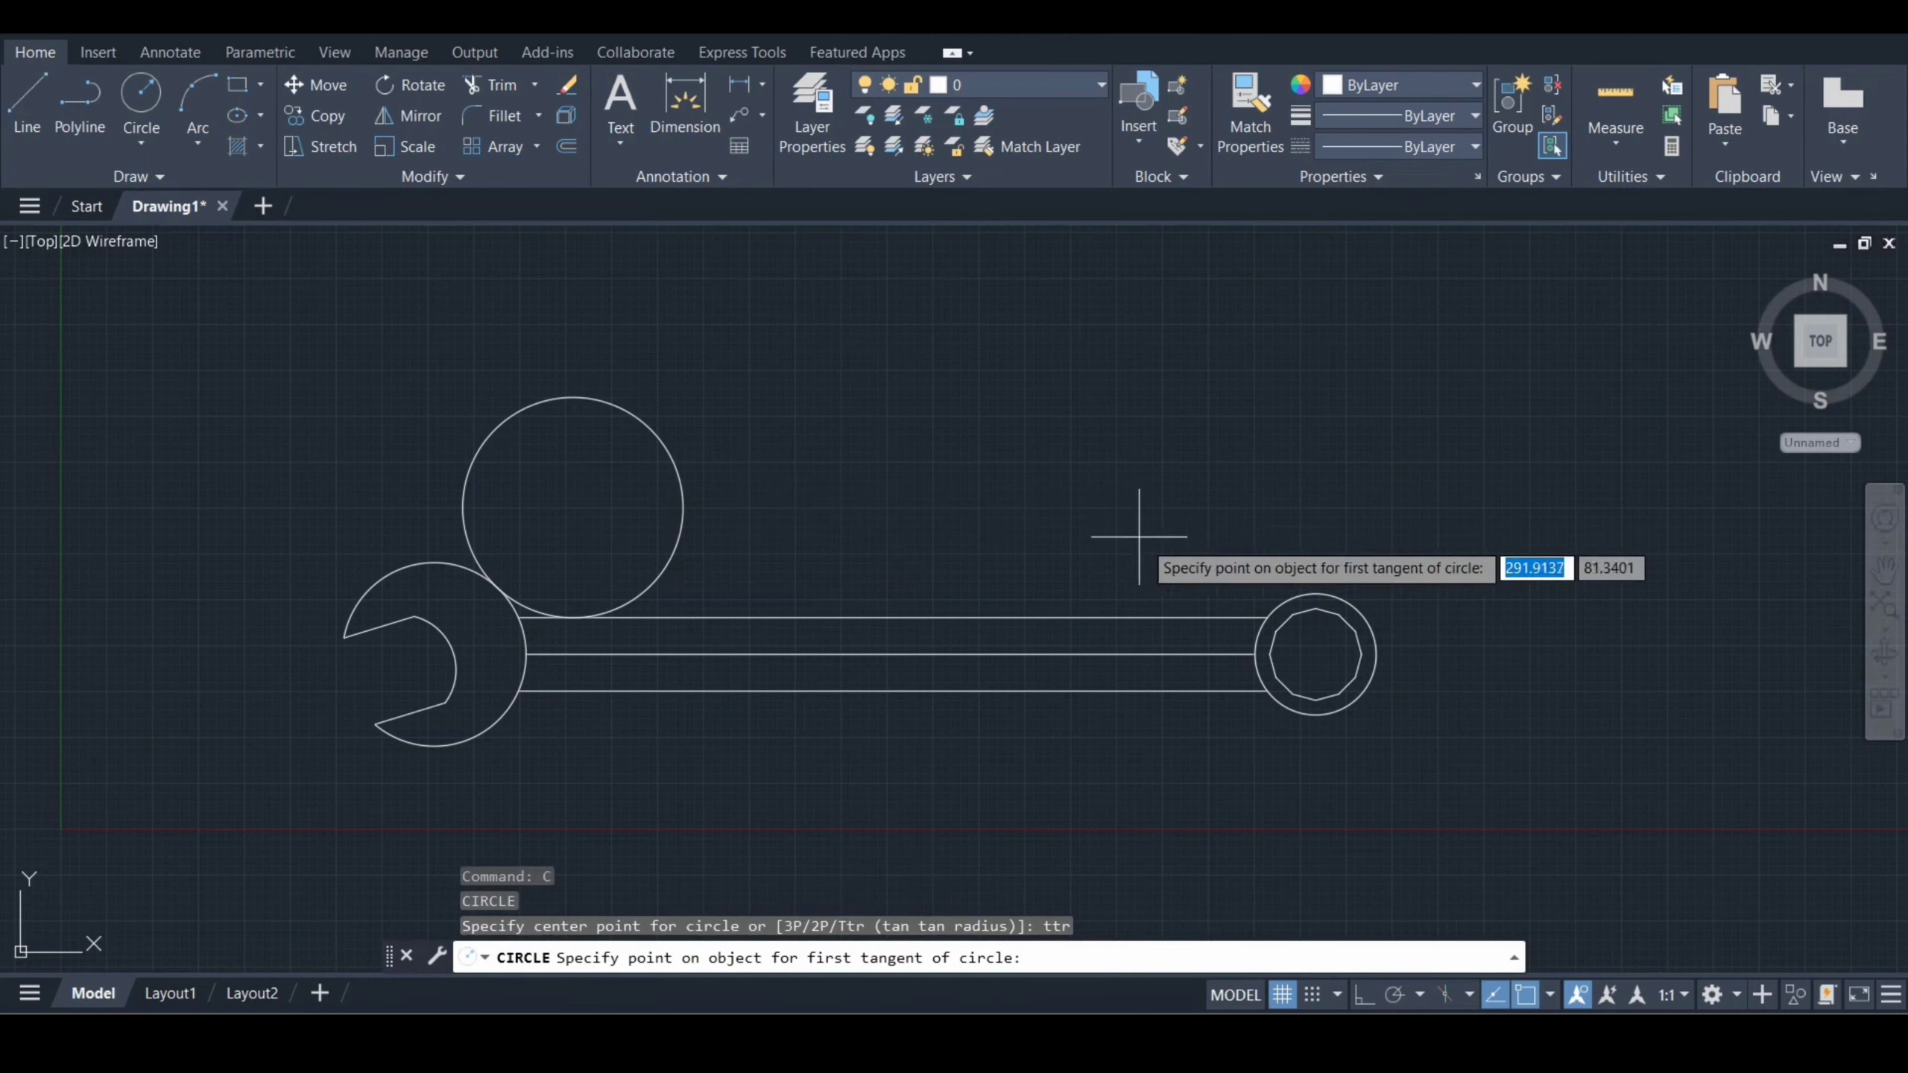
left_click(1238, 618)
left_click(1290, 597)
type("20")
key("Return")
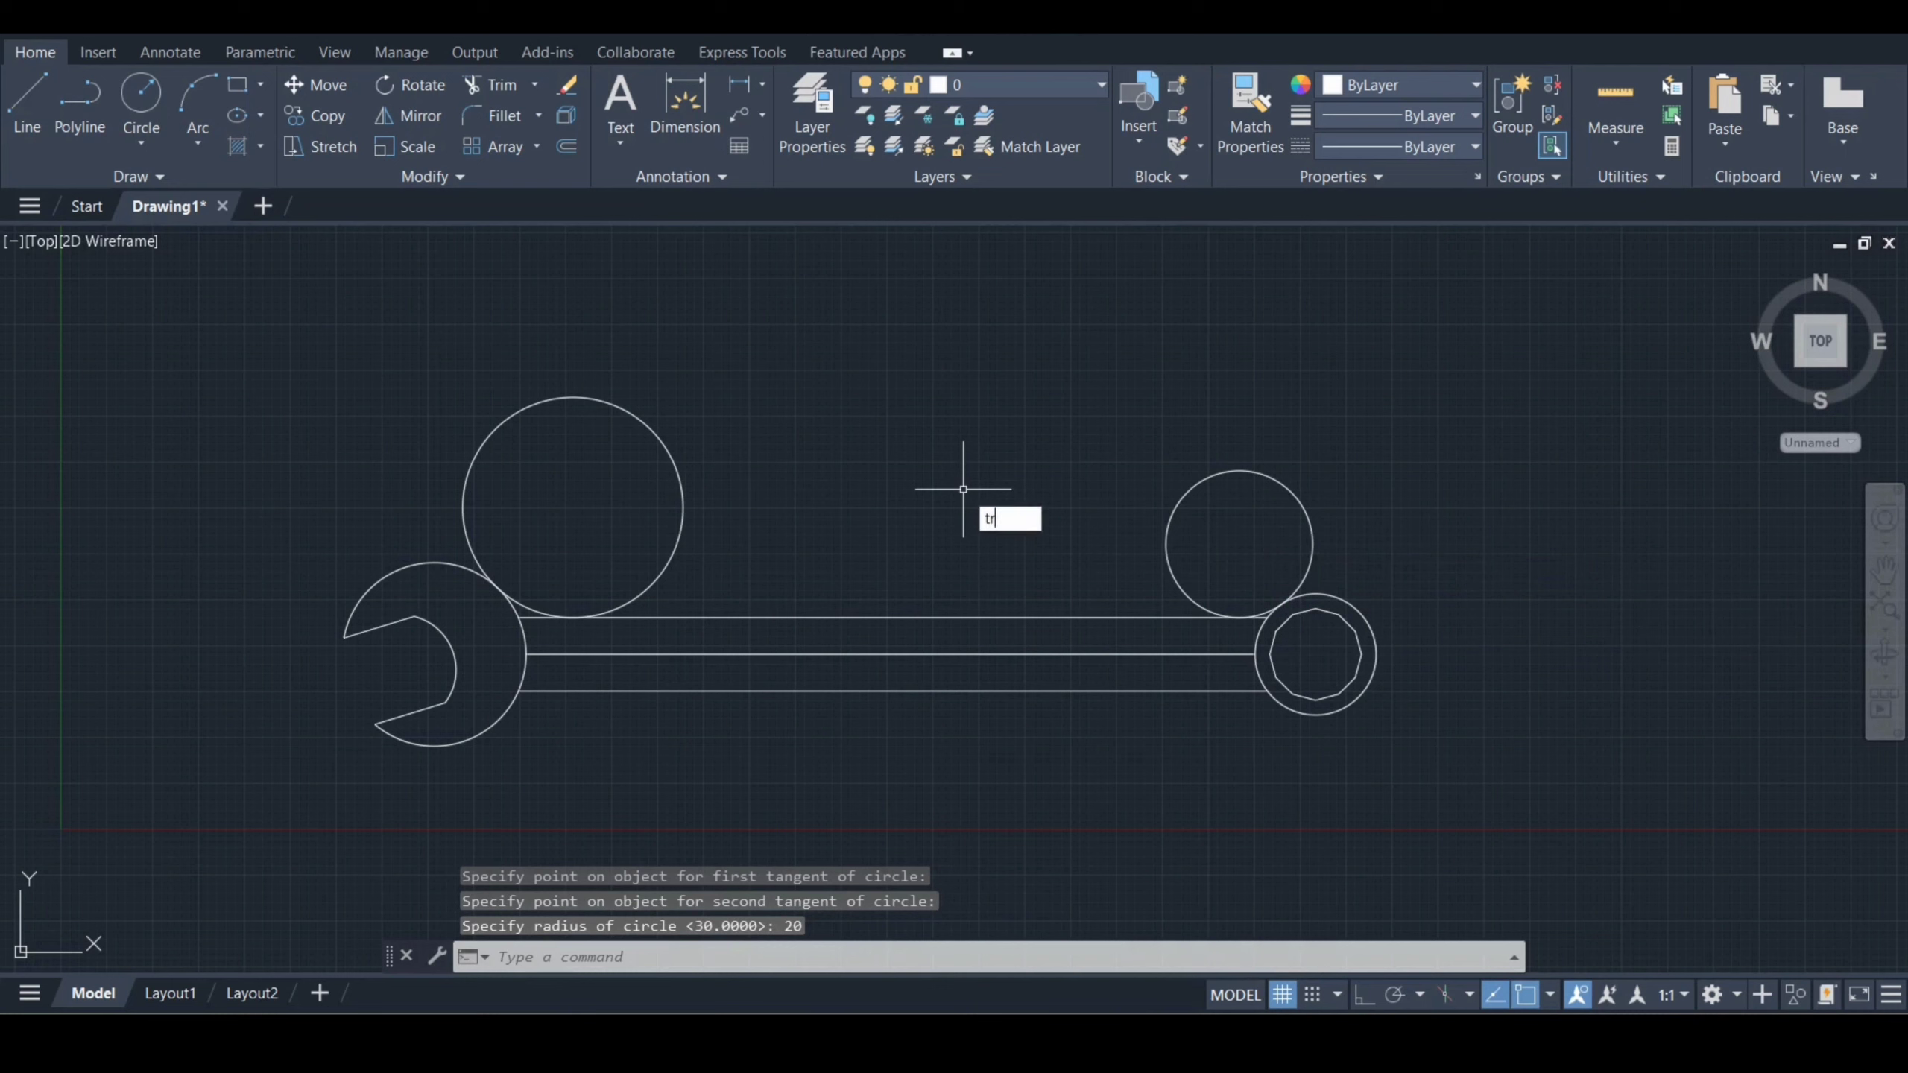
- Trim both tangent circles to short transition arcs and remove the upper handle line's stubs beyond them
key("Return")
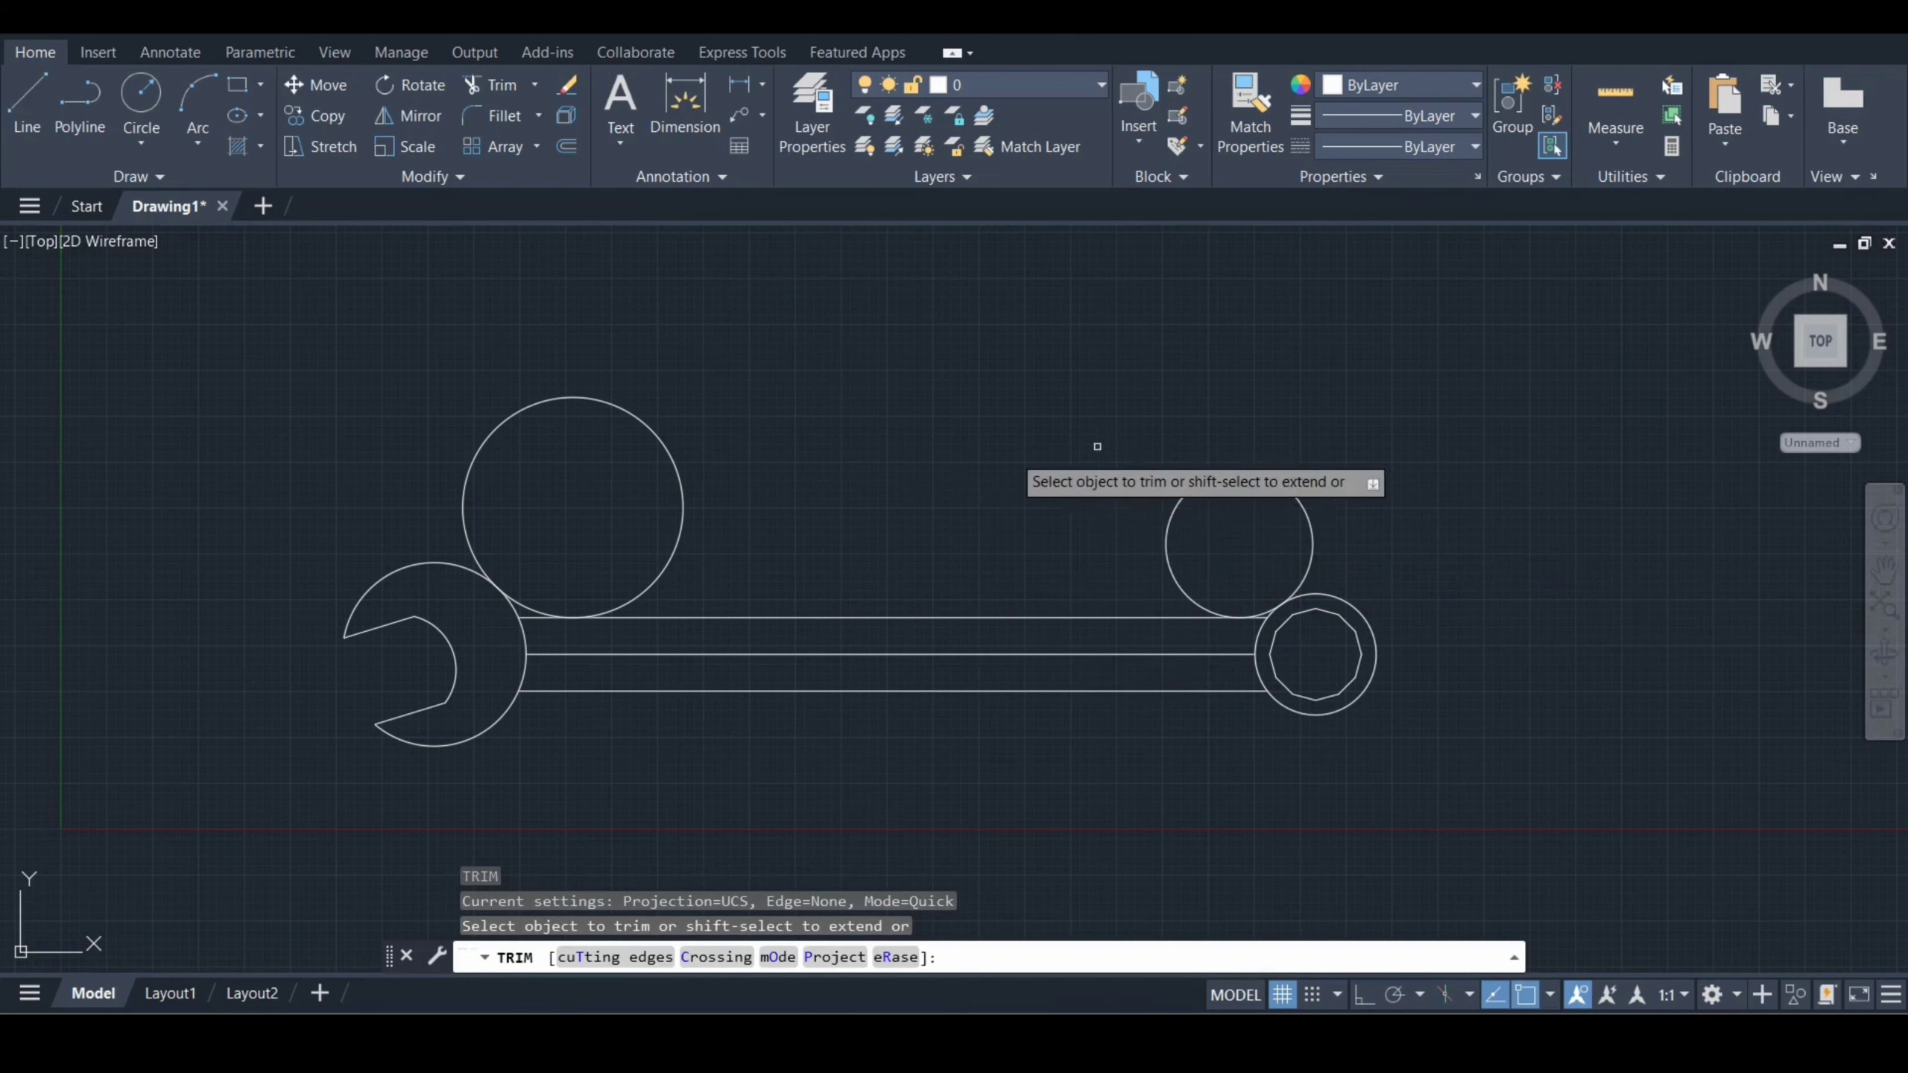
left_click(1177, 501)
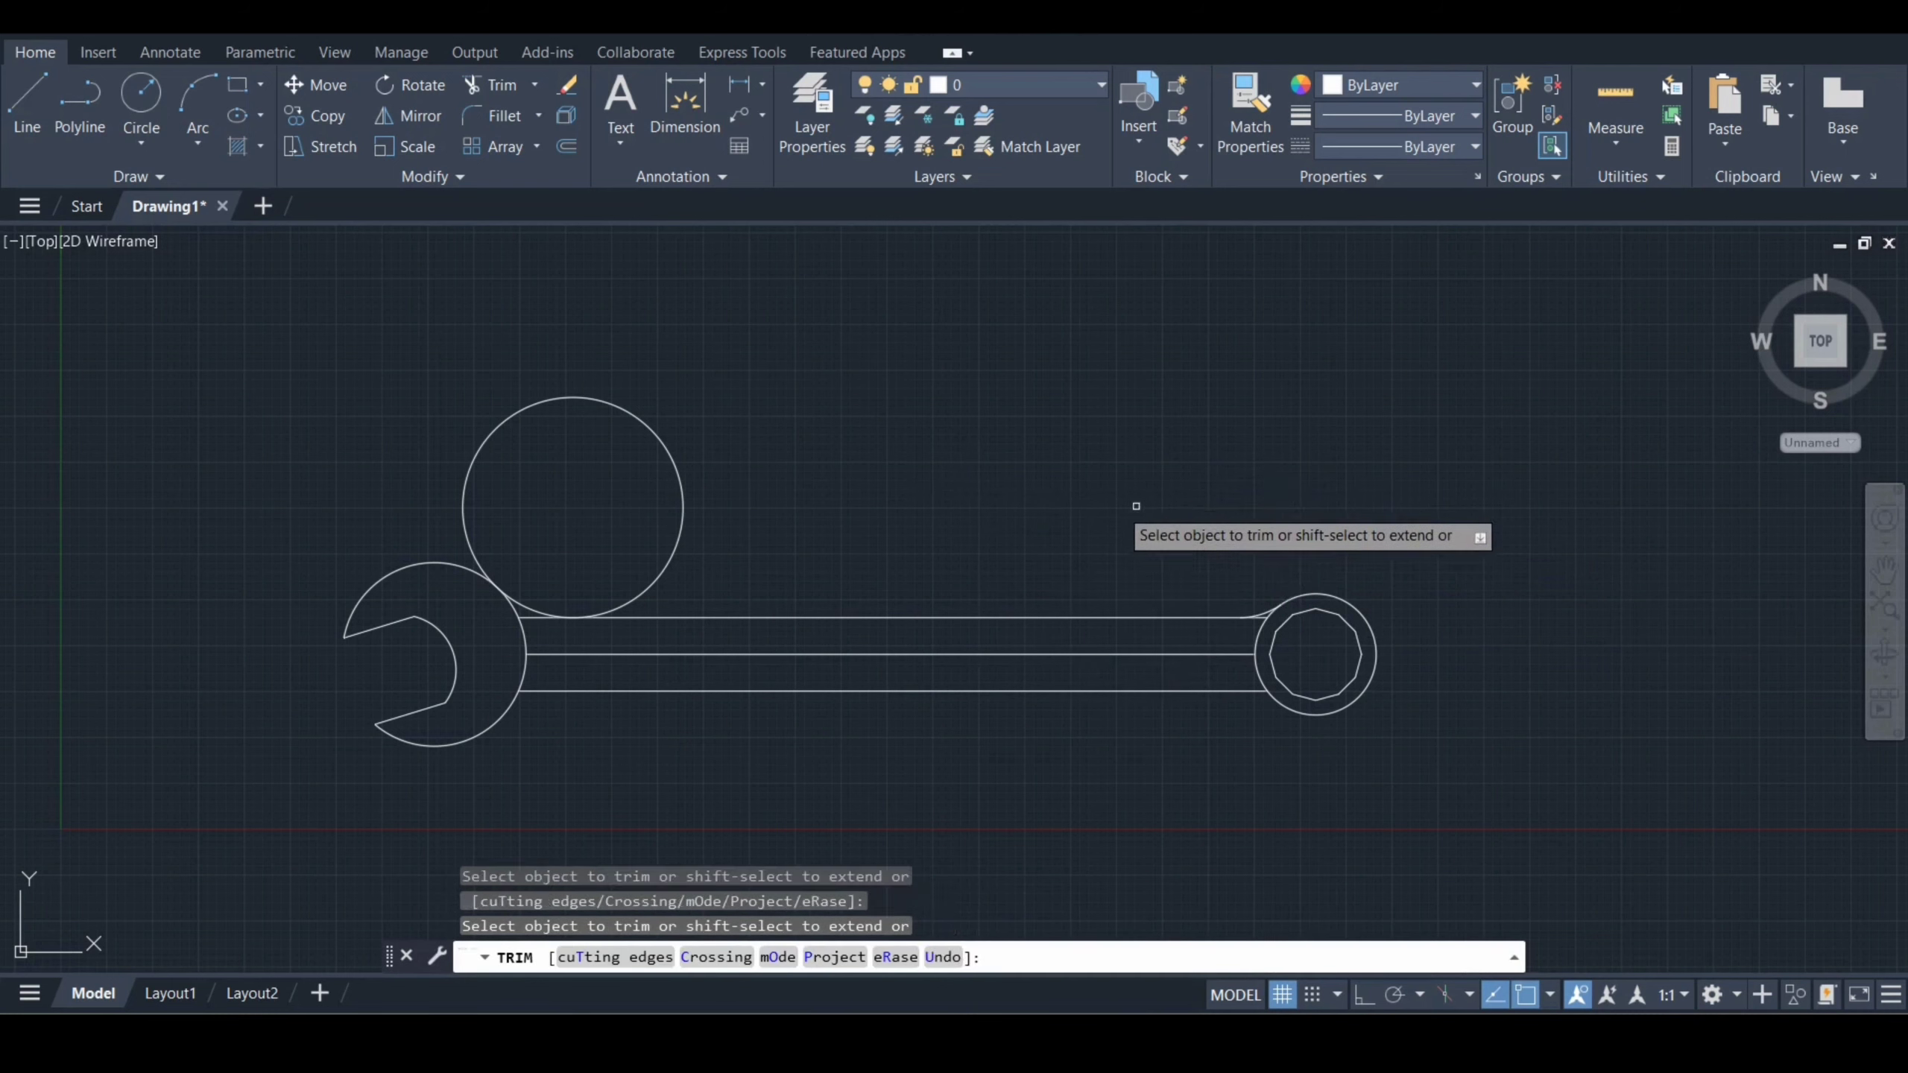
left_click(677, 529)
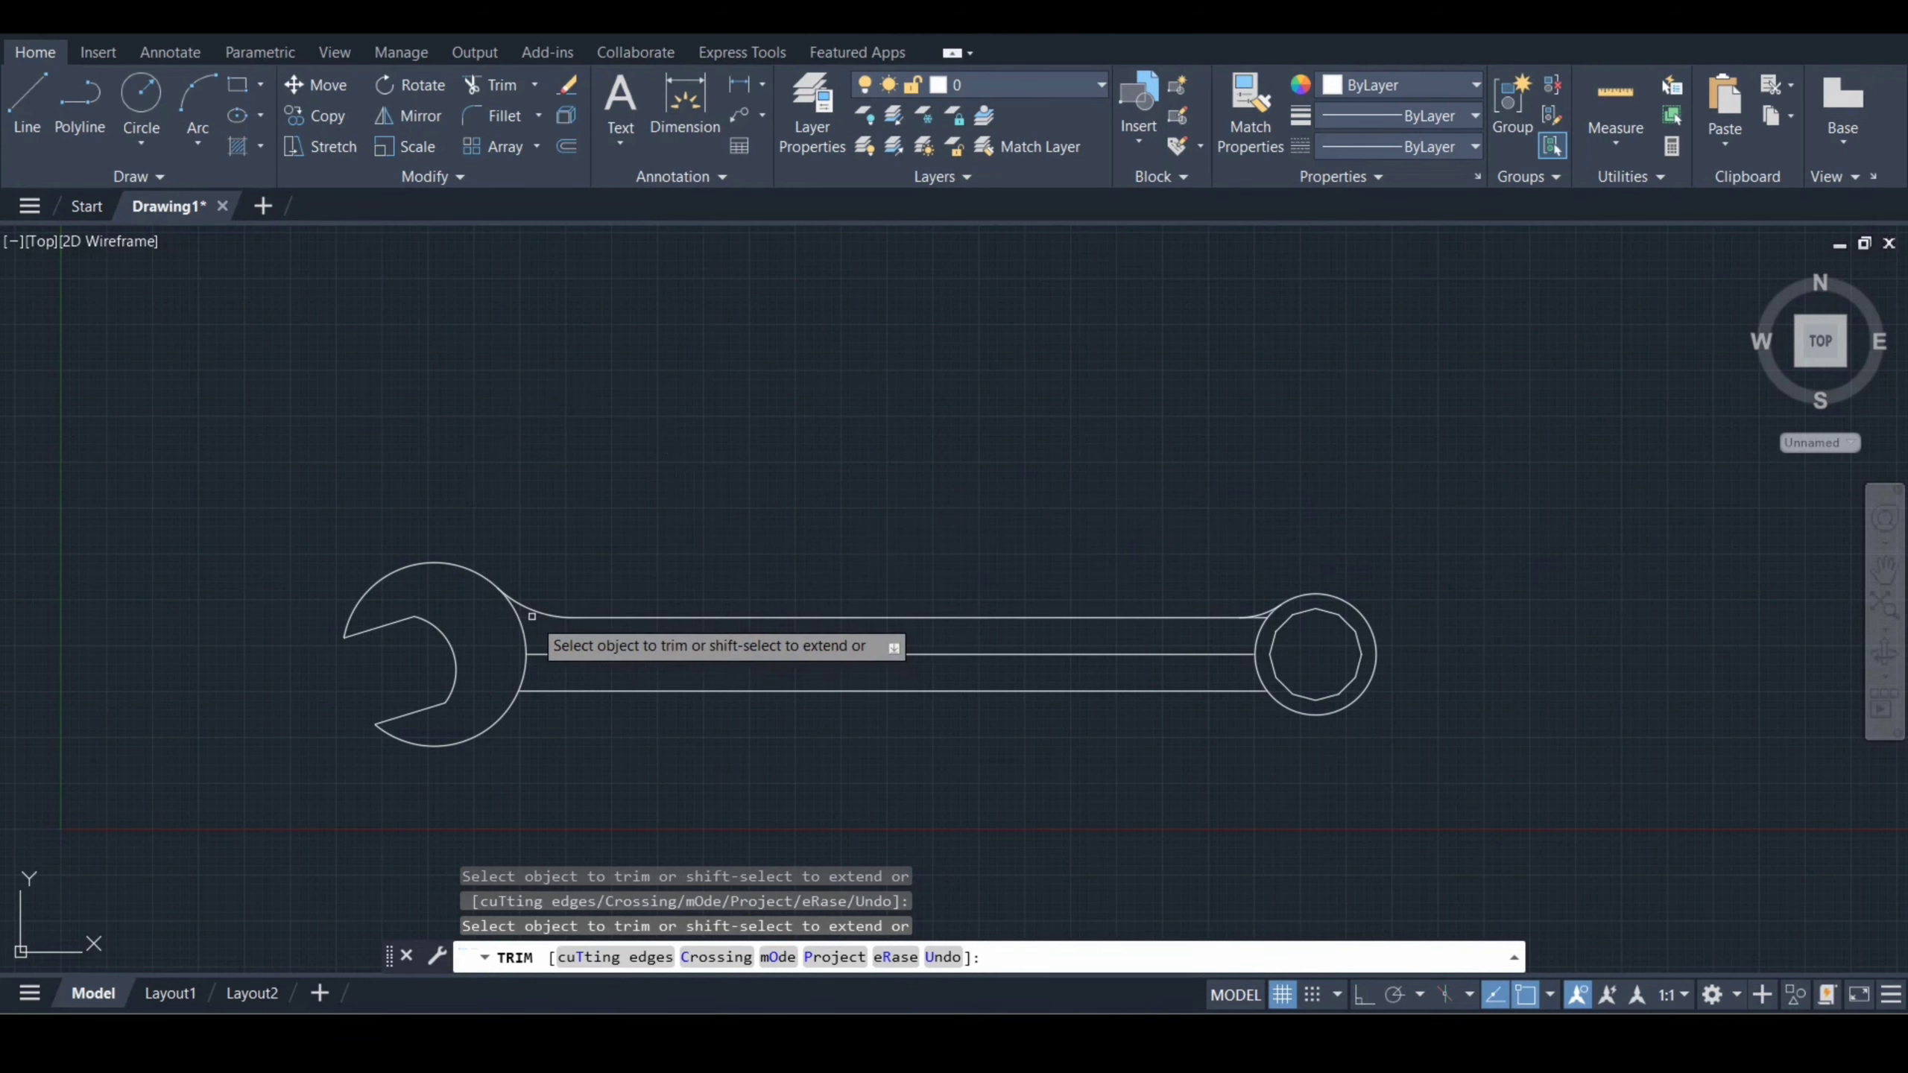
scroll(1234, 628, "up", 2)
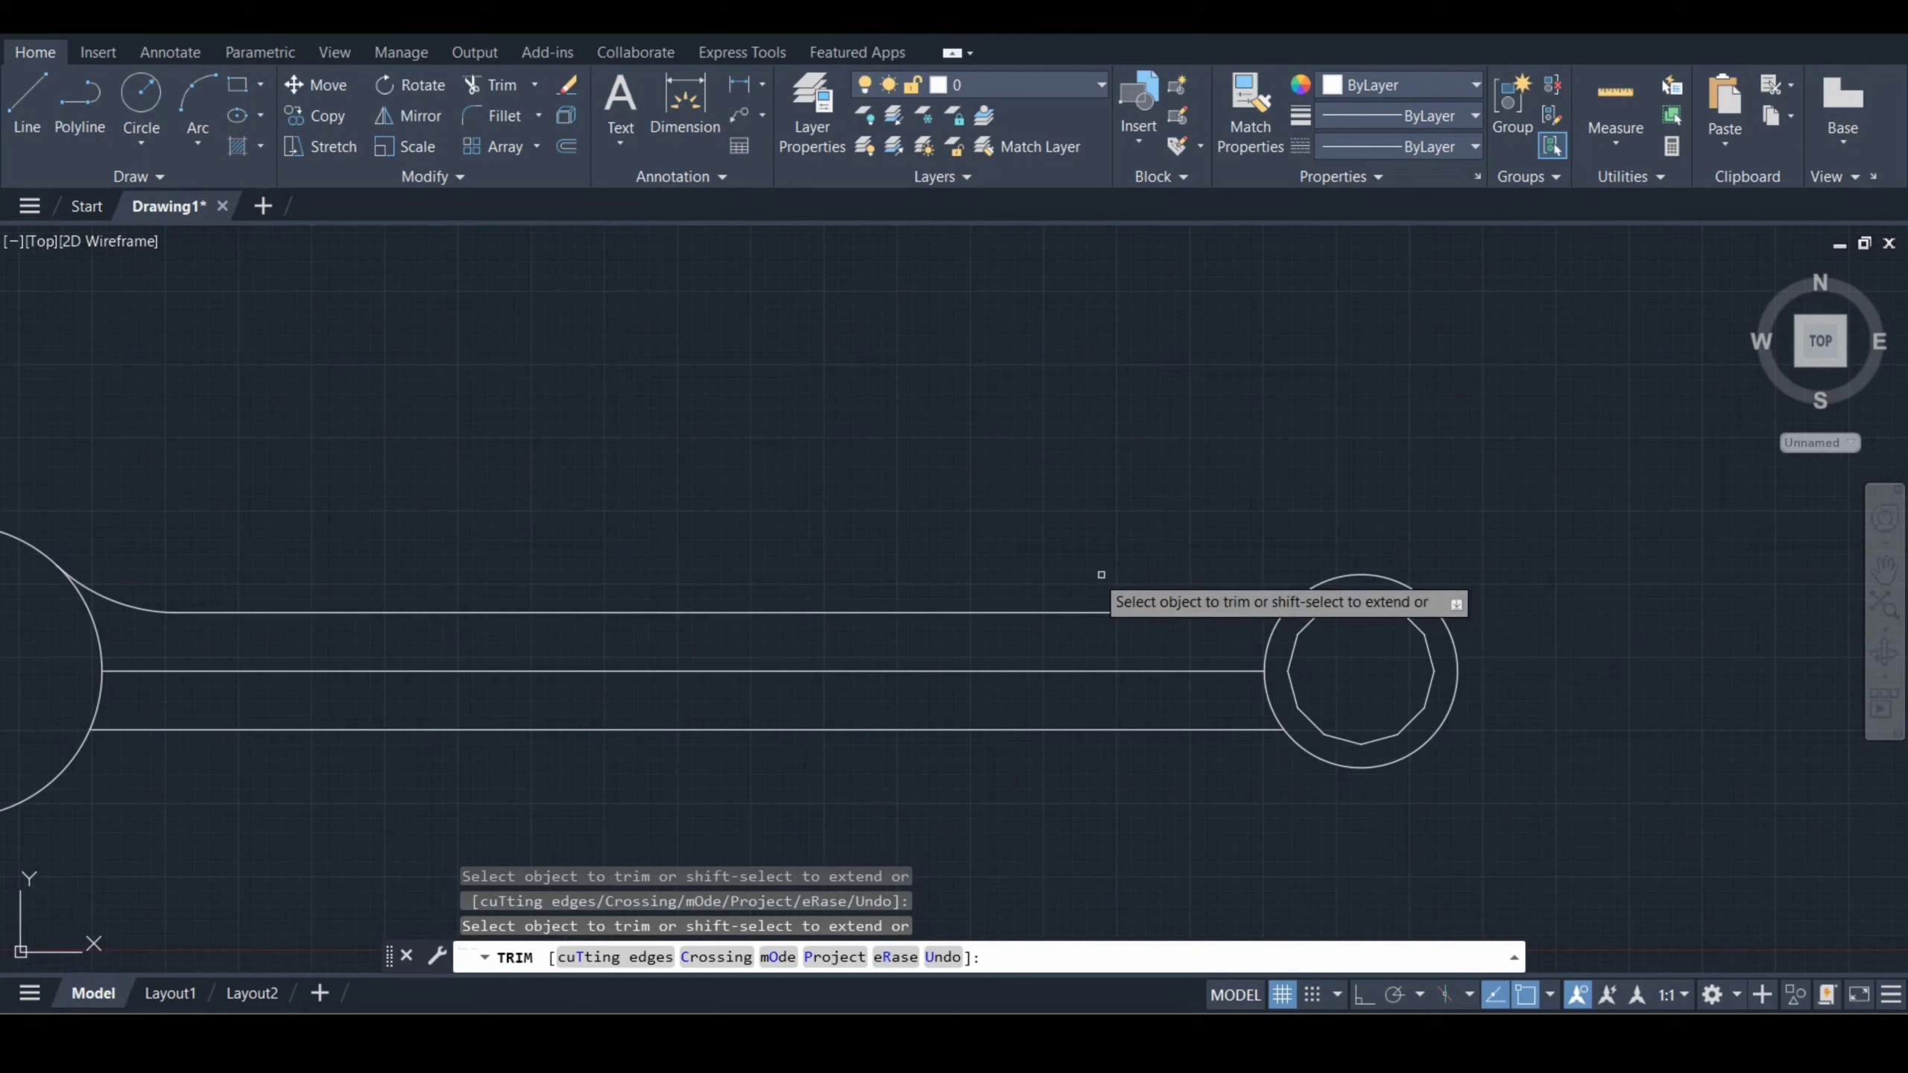
key("Return")
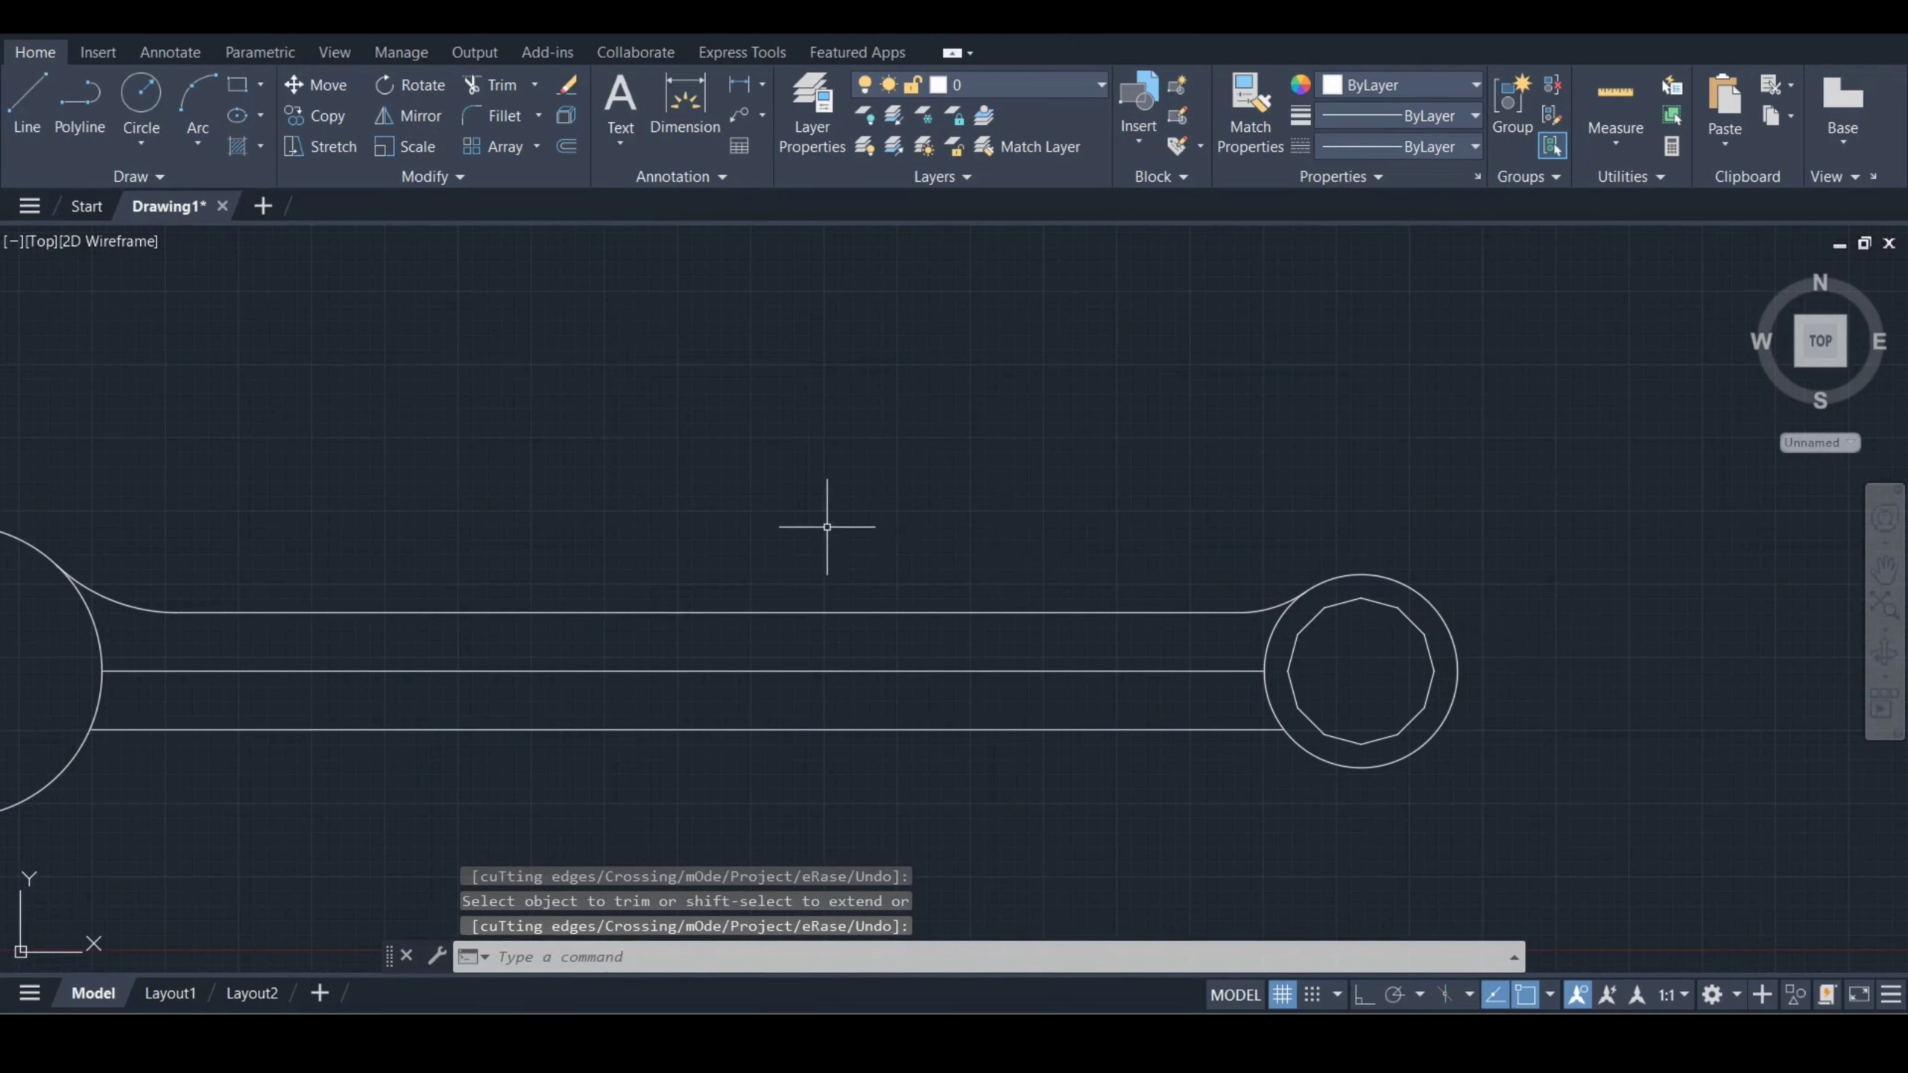
- Mirror the two upper transition arcs about the middle handle line, keeping the original arcs
type("mi")
key("Return")
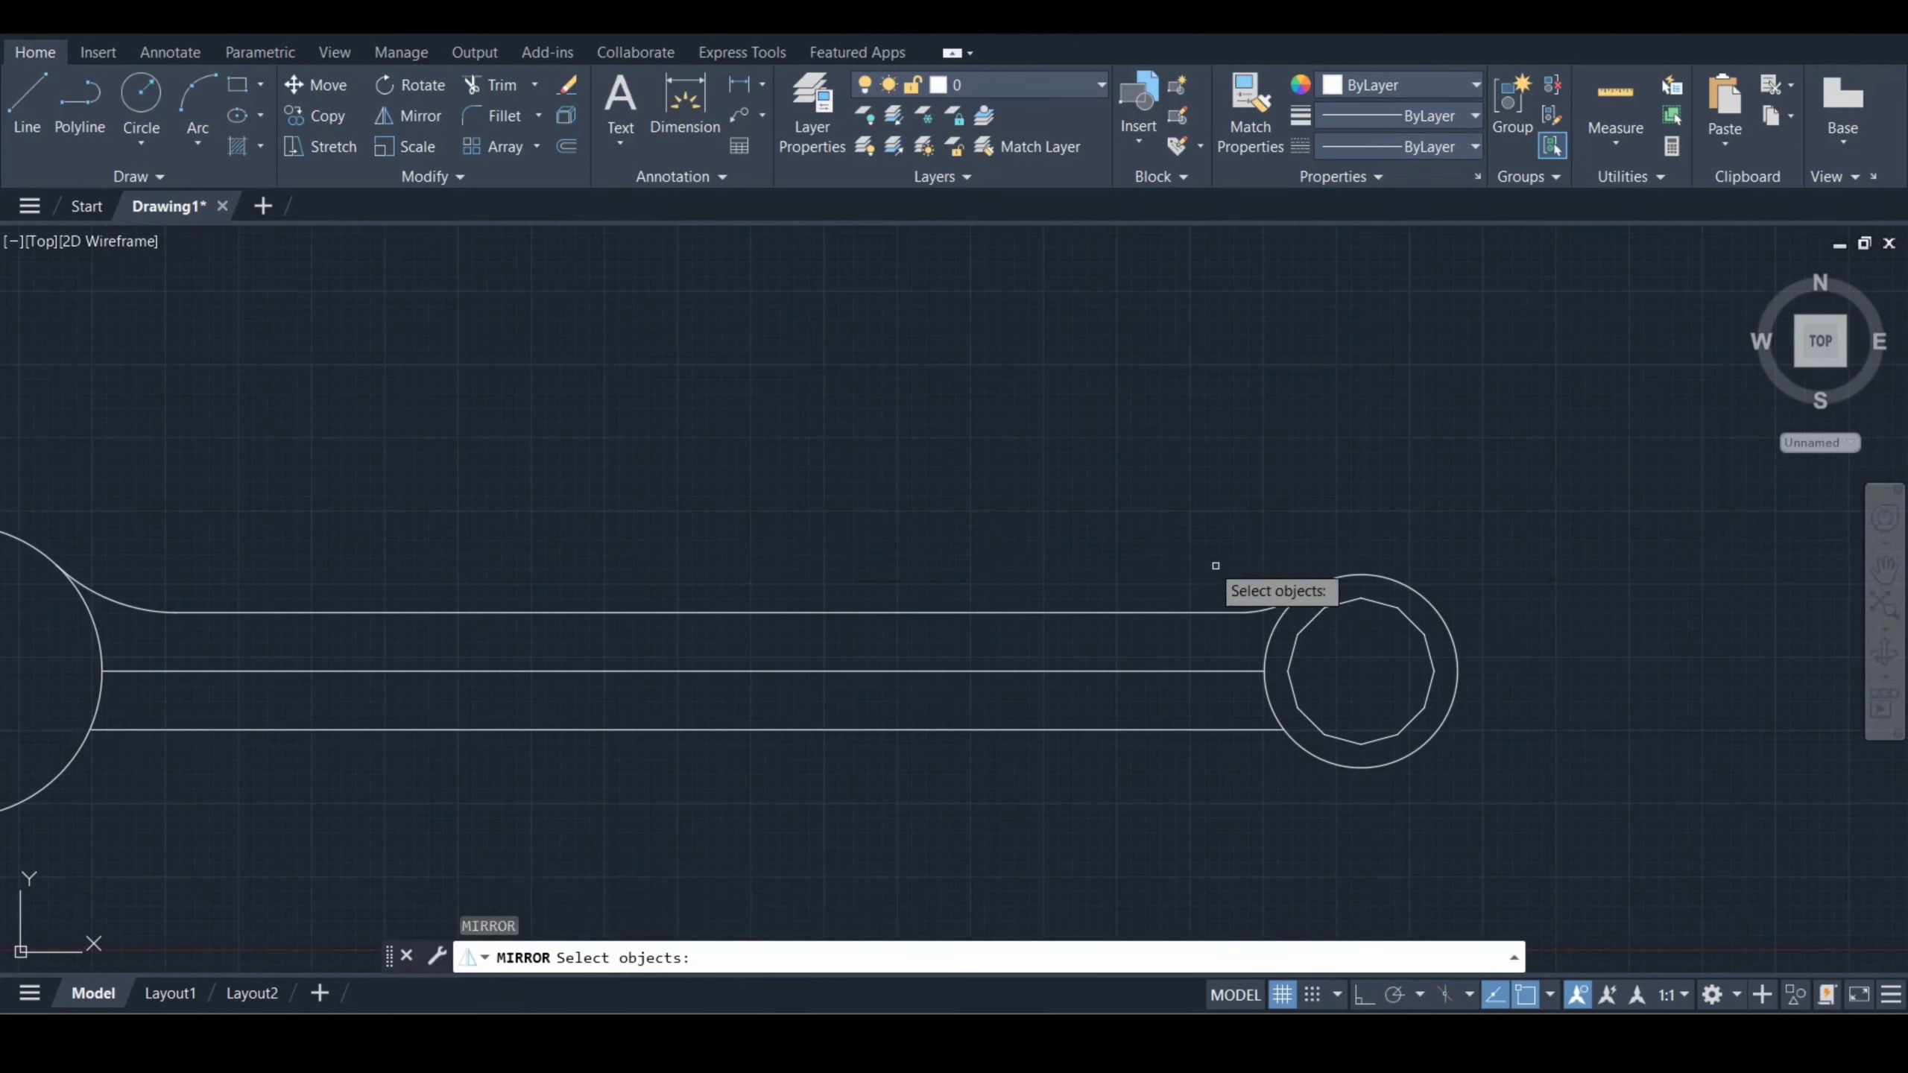
left_click(1258, 610)
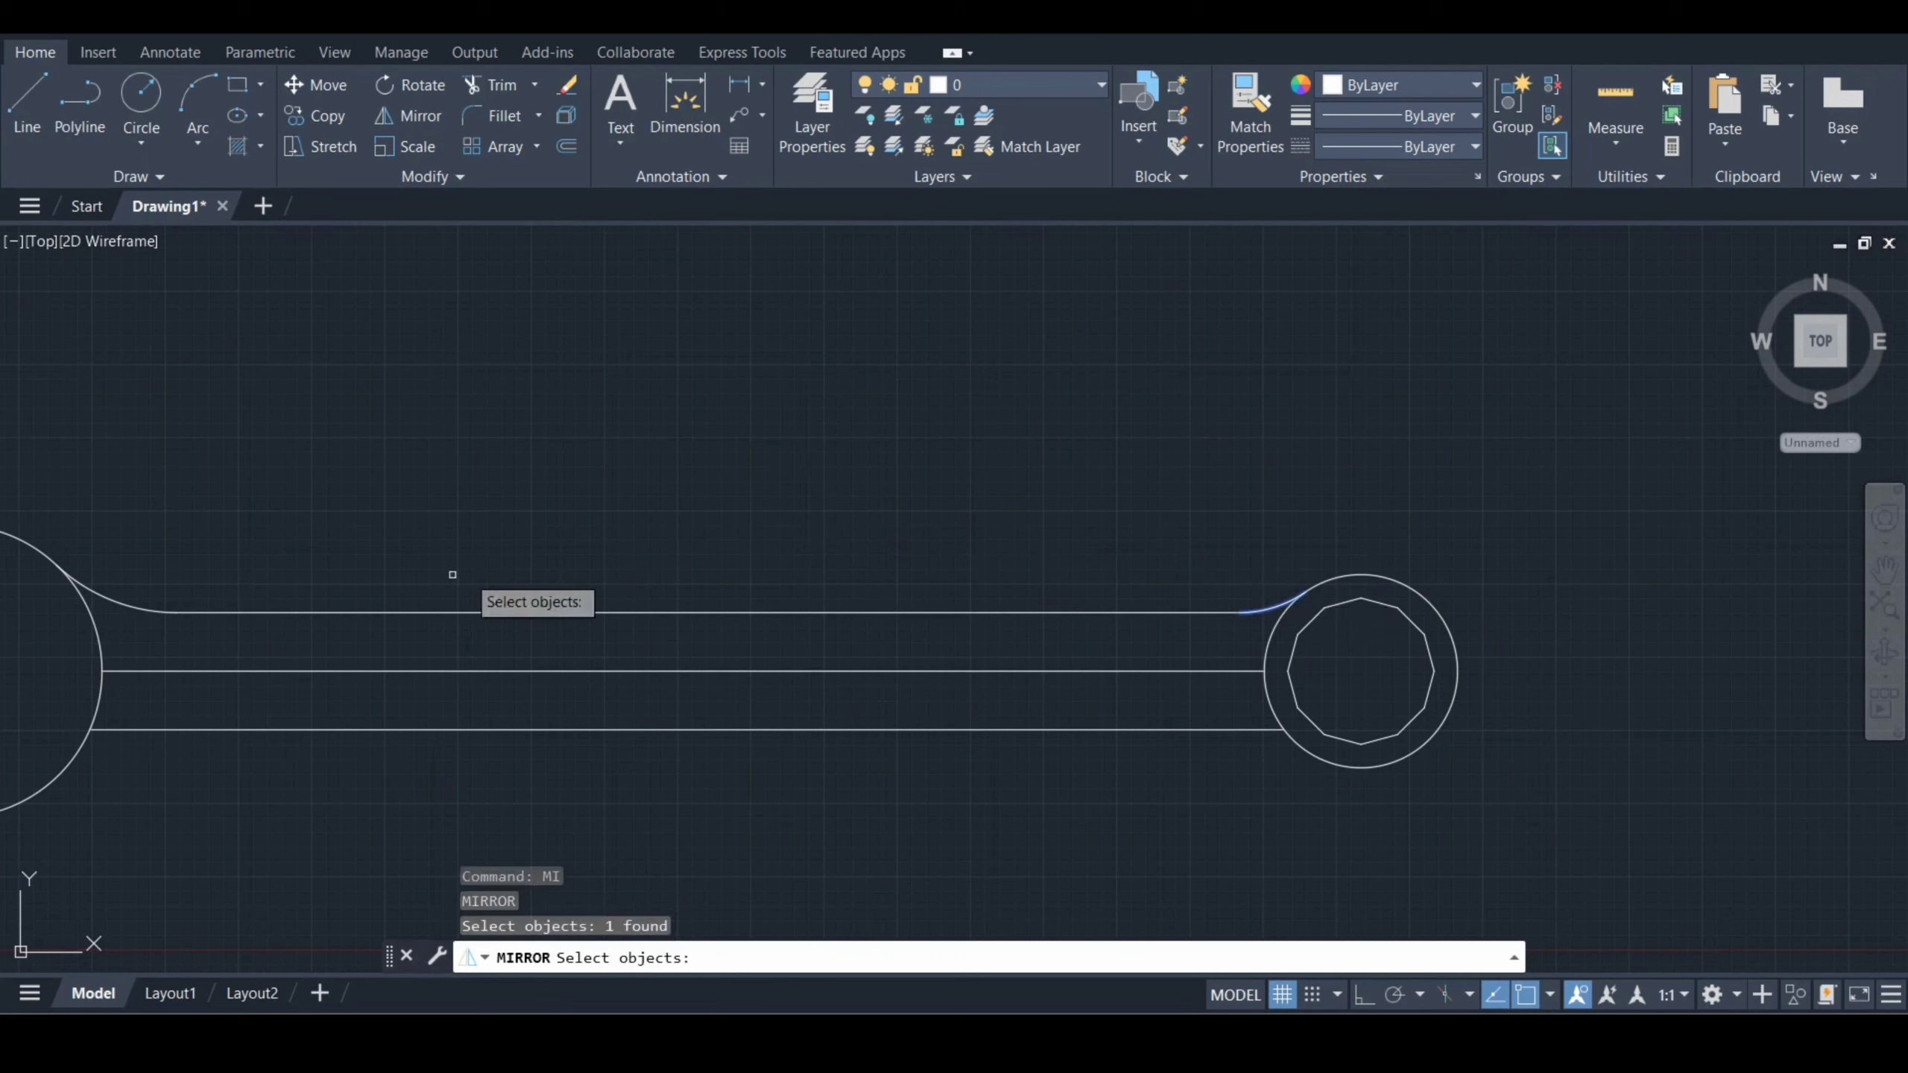
left_click(94, 591)
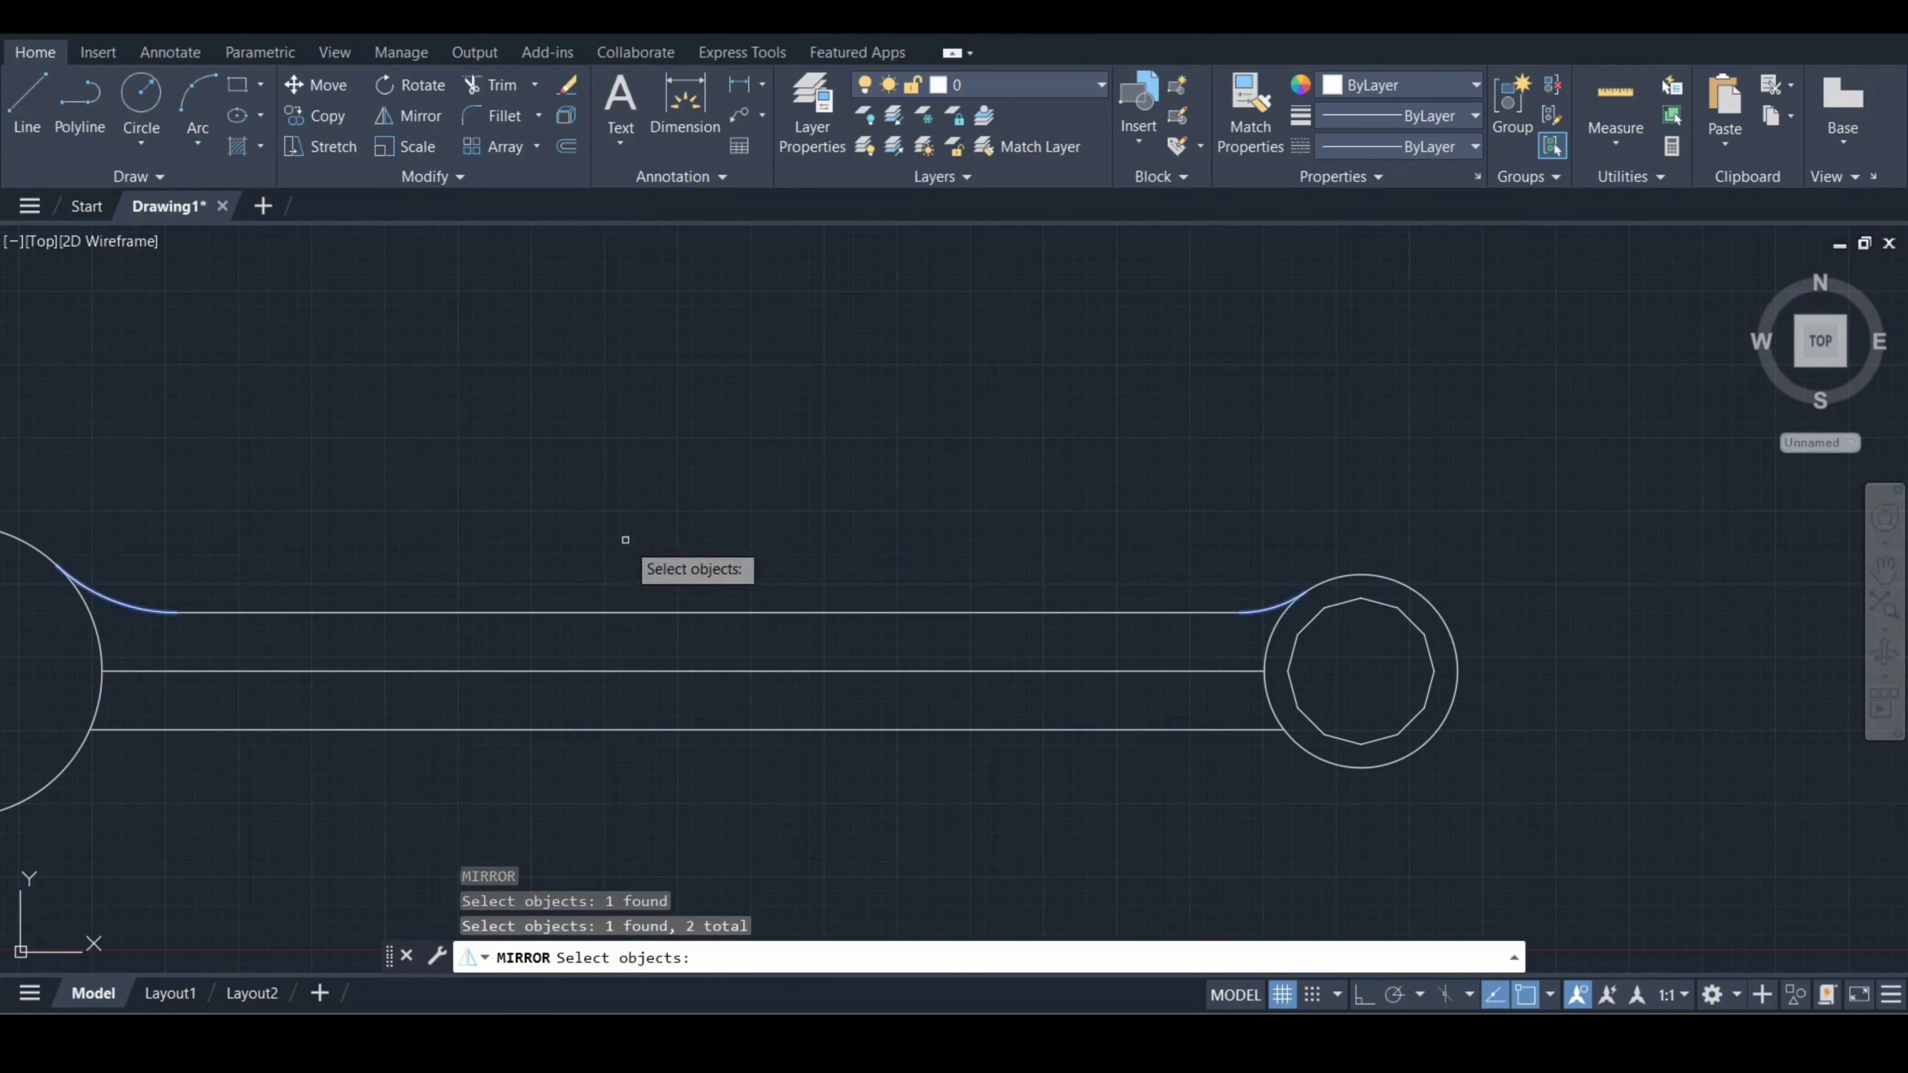
key("Return")
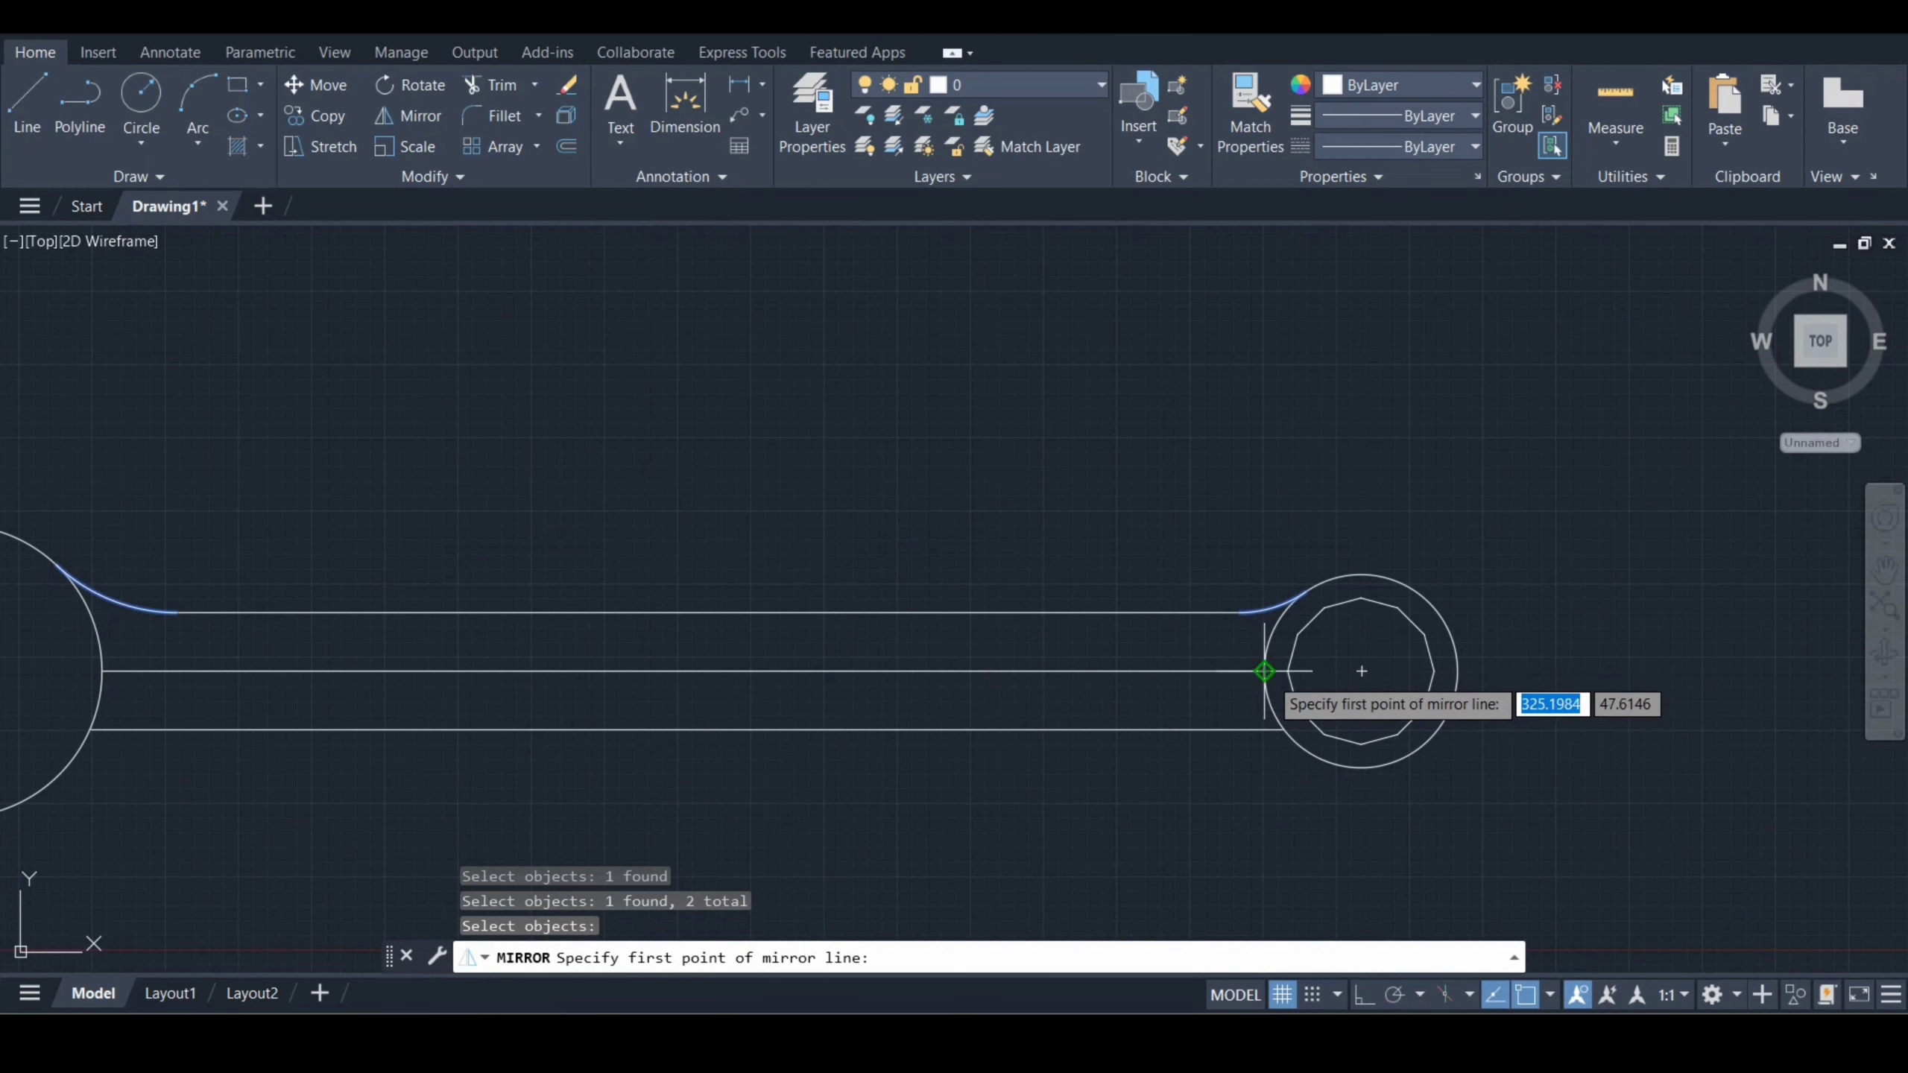
left_click(1264, 671)
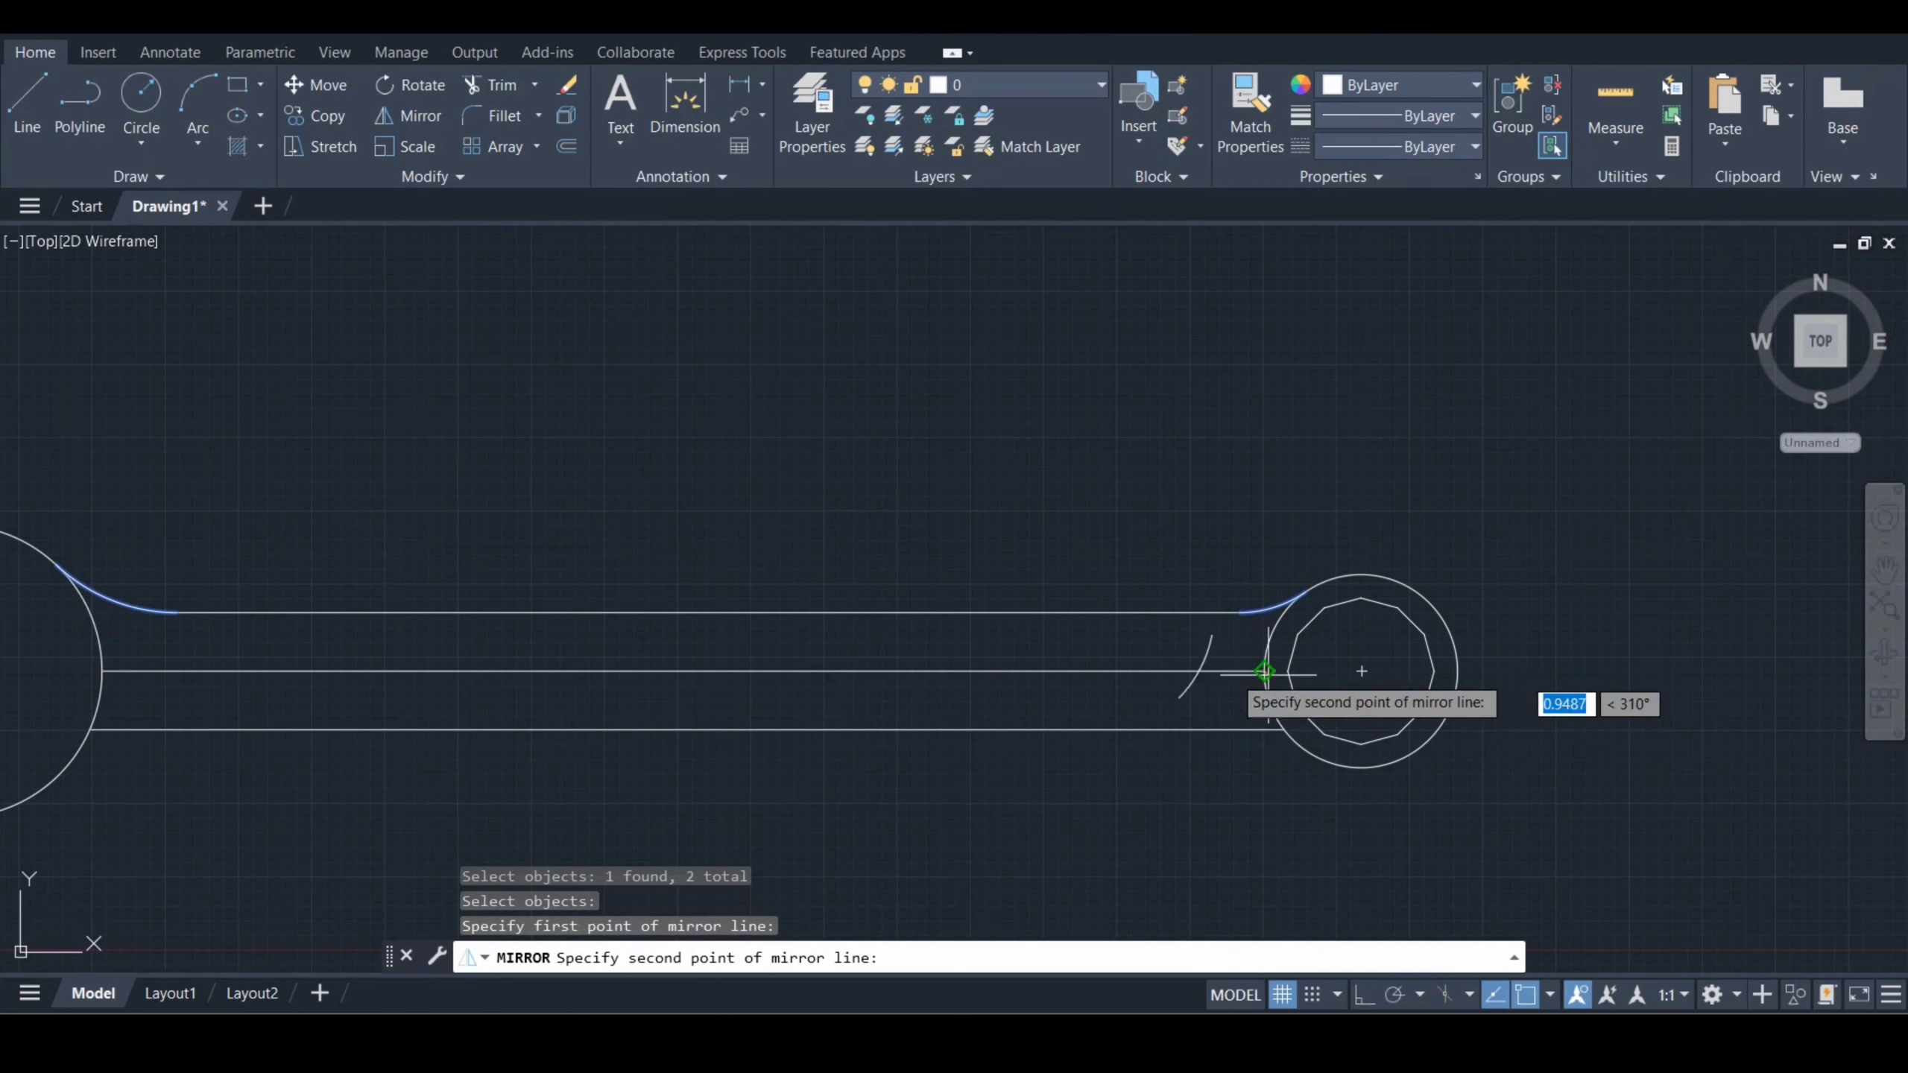
left_click(101, 671)
left_click(167, 751)
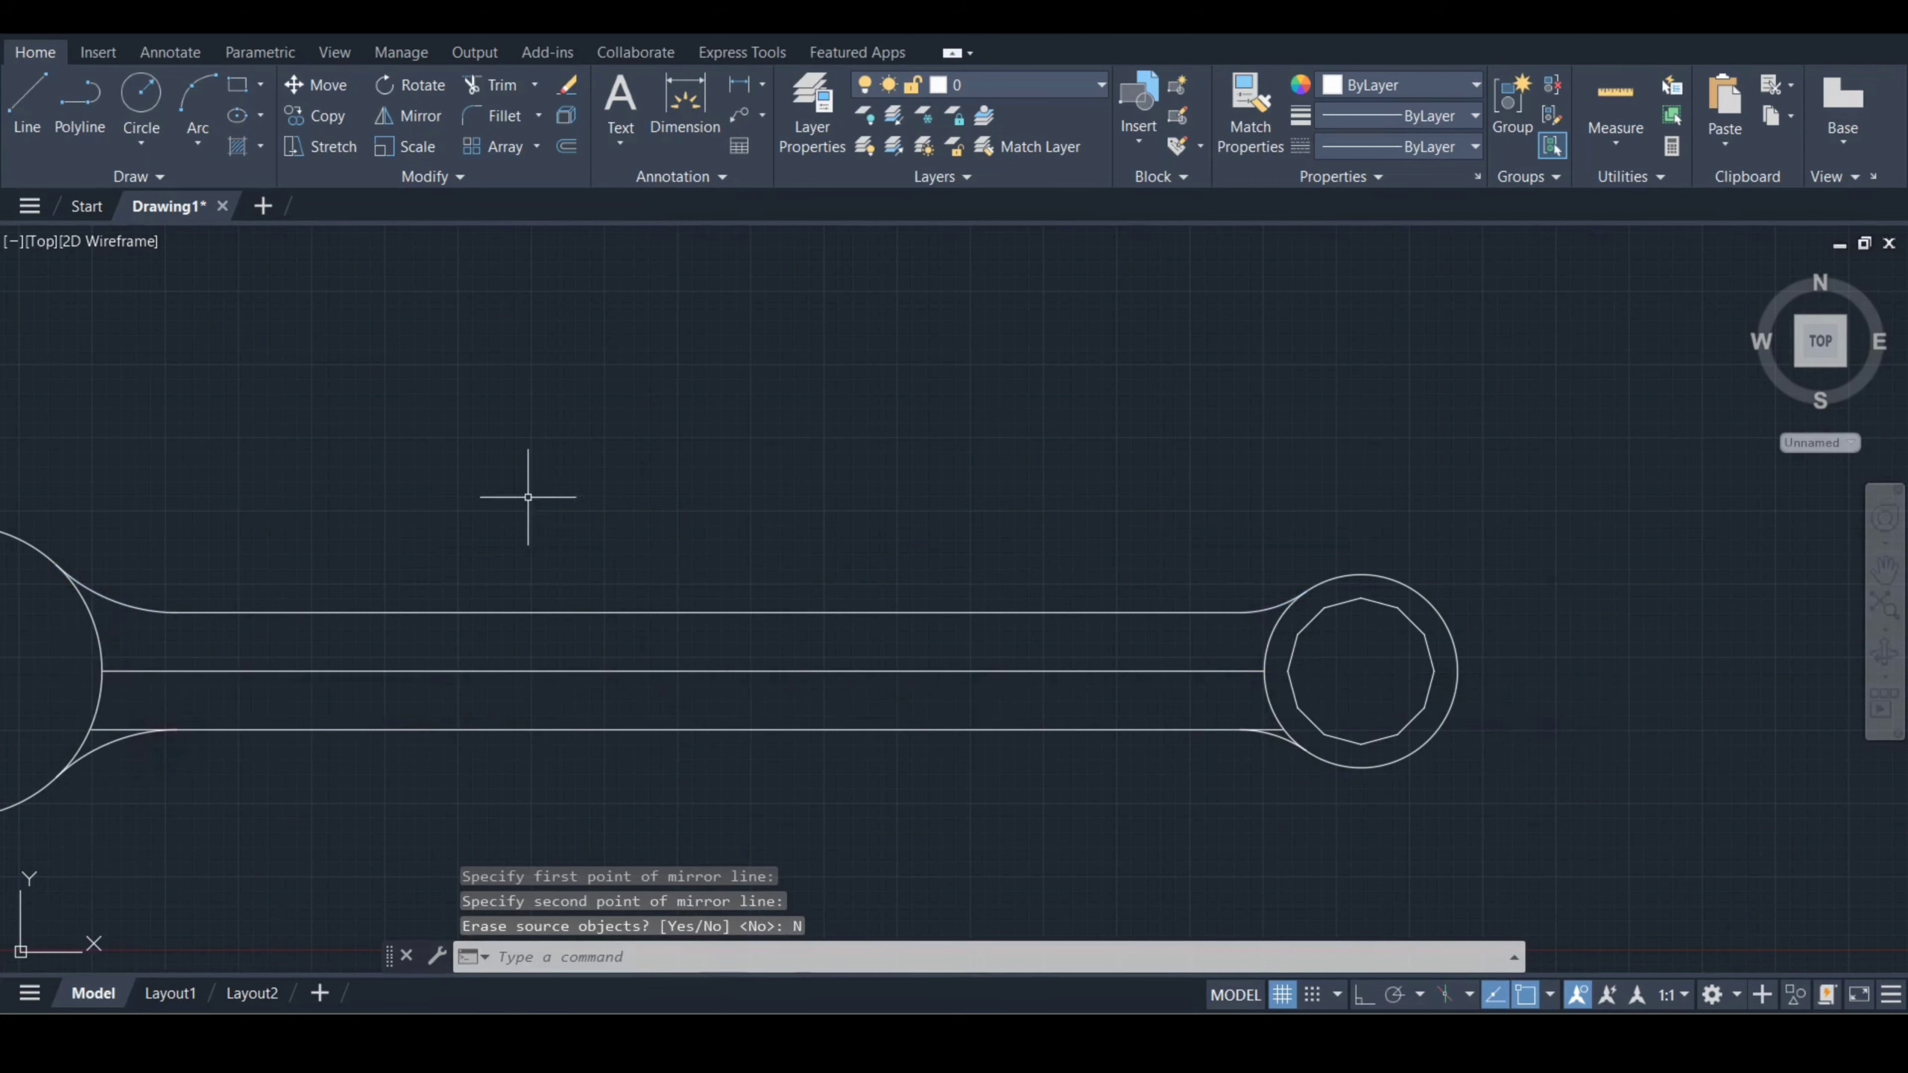
- Trim the lower handle line's stubs beyond the mirrored arcs at the jaw and ring ends
scroll(549, 491, "down", 2)
scroll(558, 491, "up", 2)
mouse_move(560, 495)
middle_mouse_down()
mouse_move(659, 507)
mouse_move(869, 429)
middle_mouse_up()
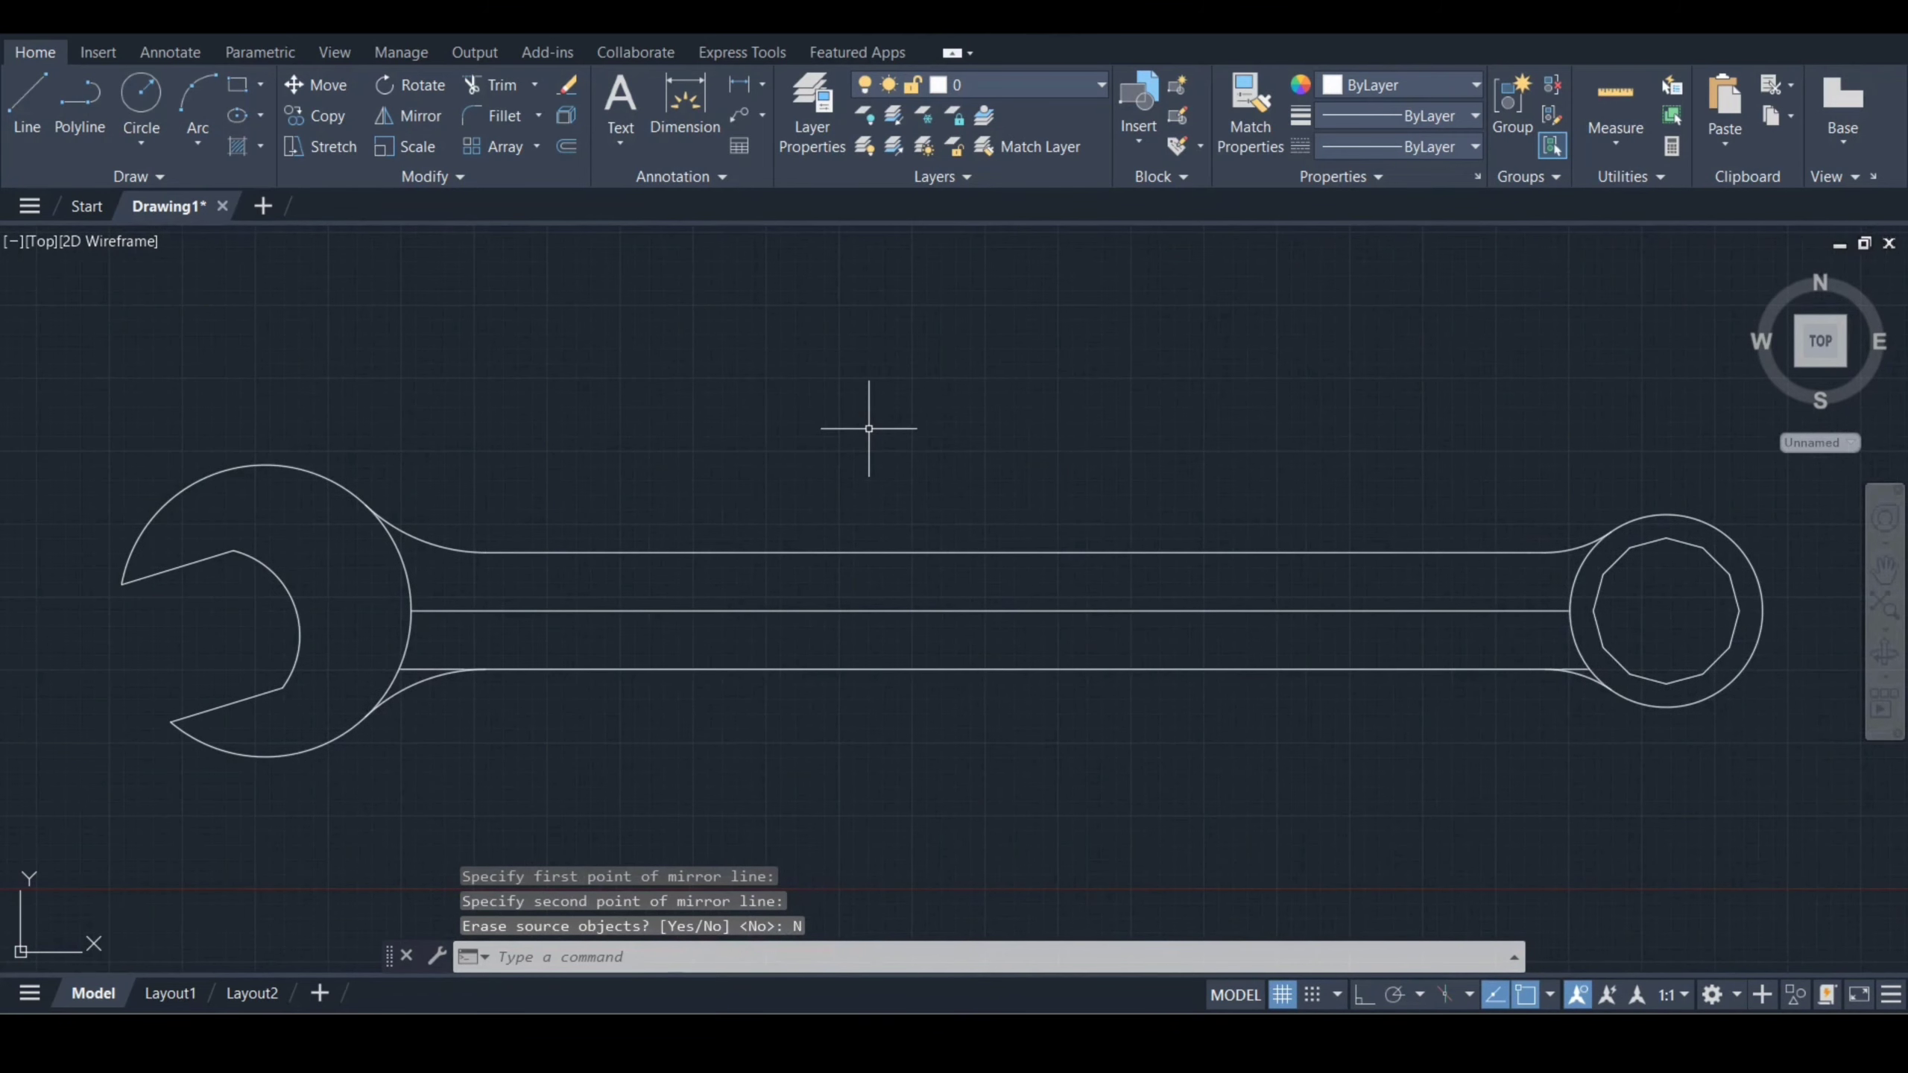
key("Return")
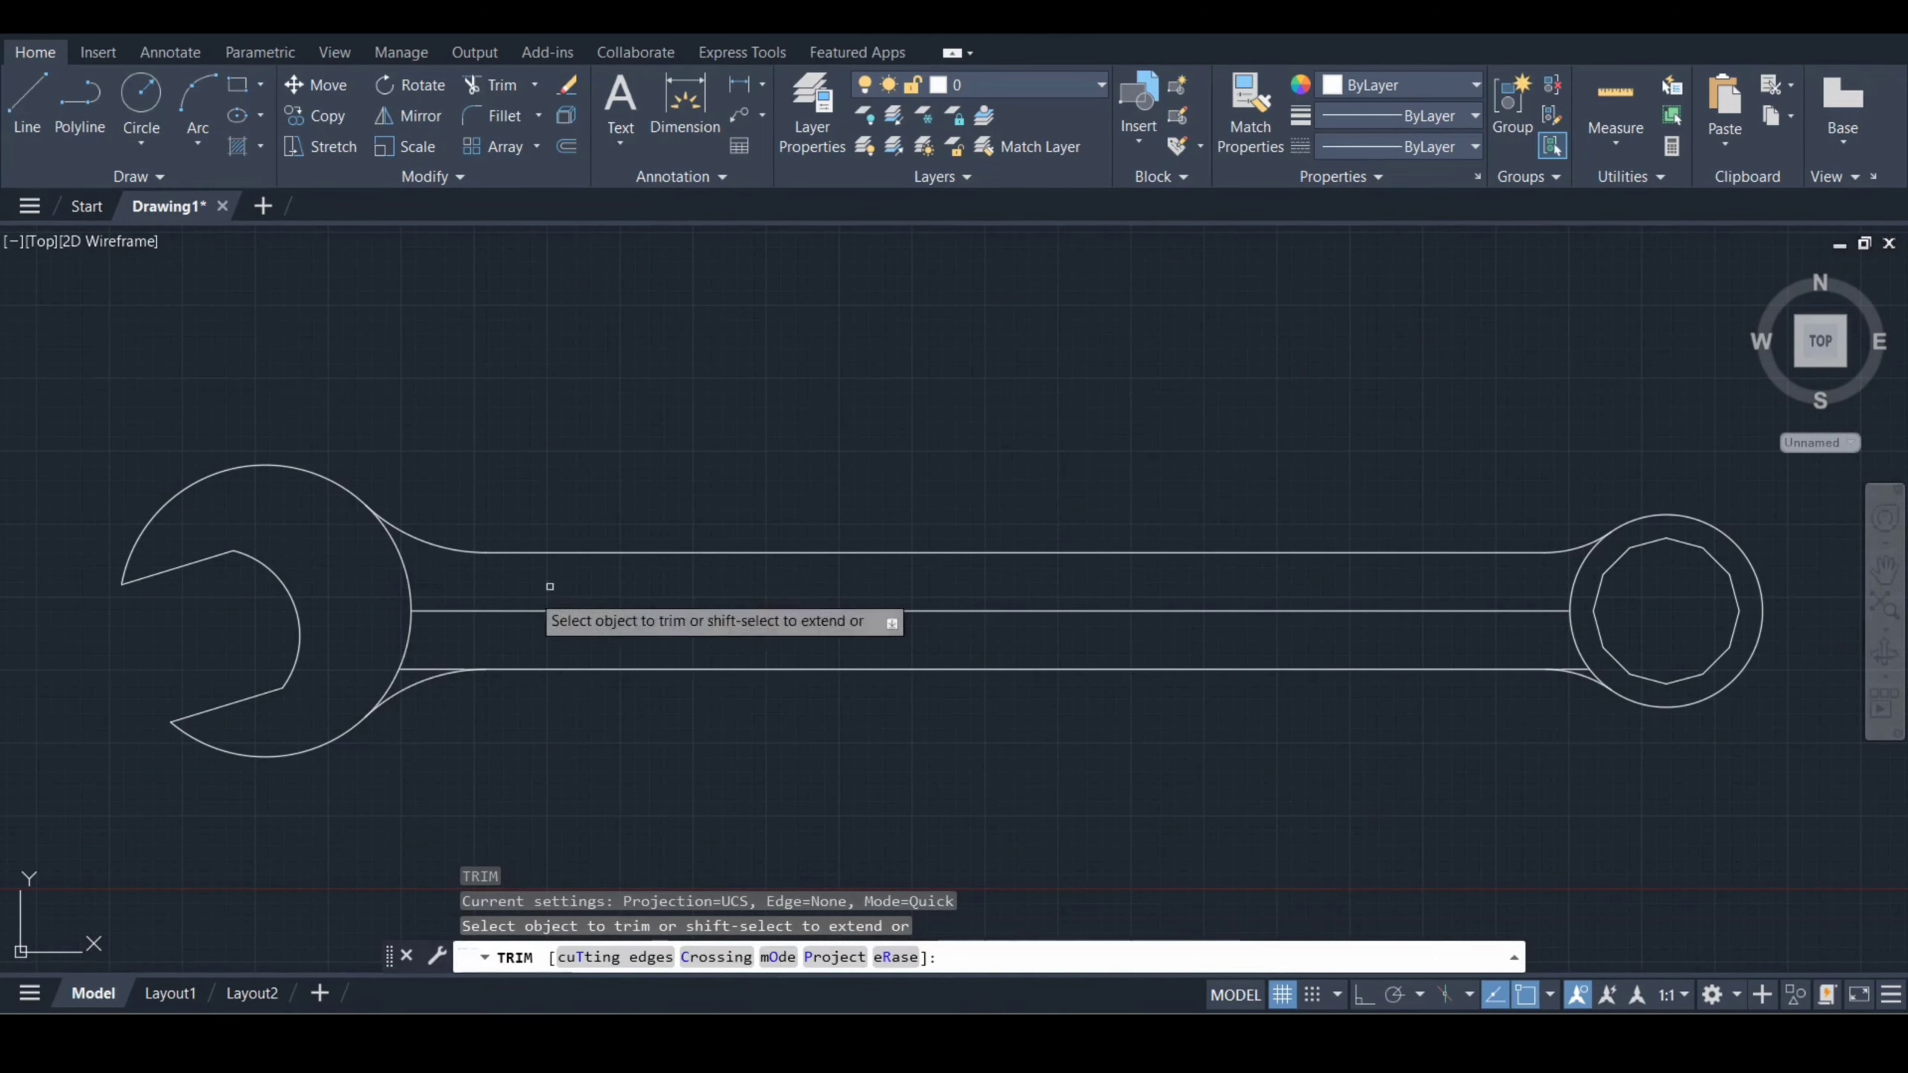
left_click(417, 666)
key("Return")
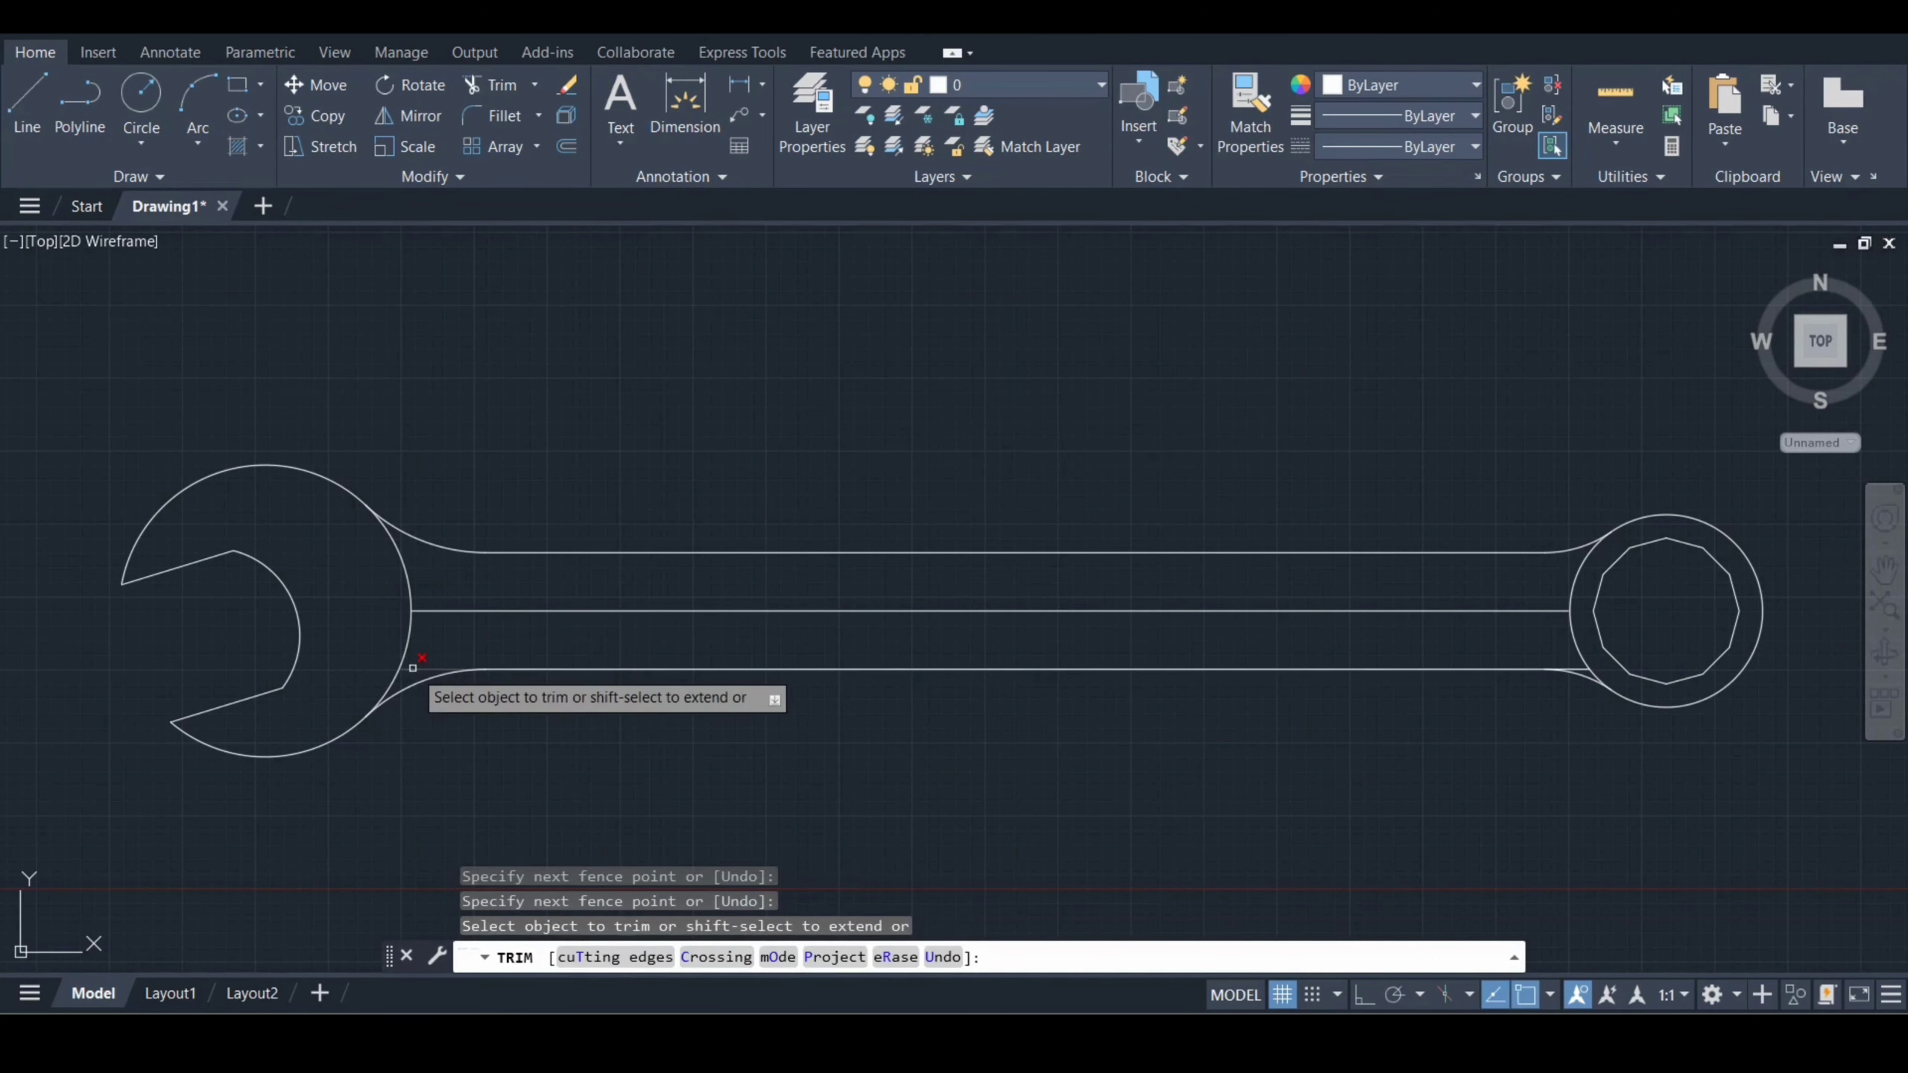
scroll(1606, 669, "up", 2)
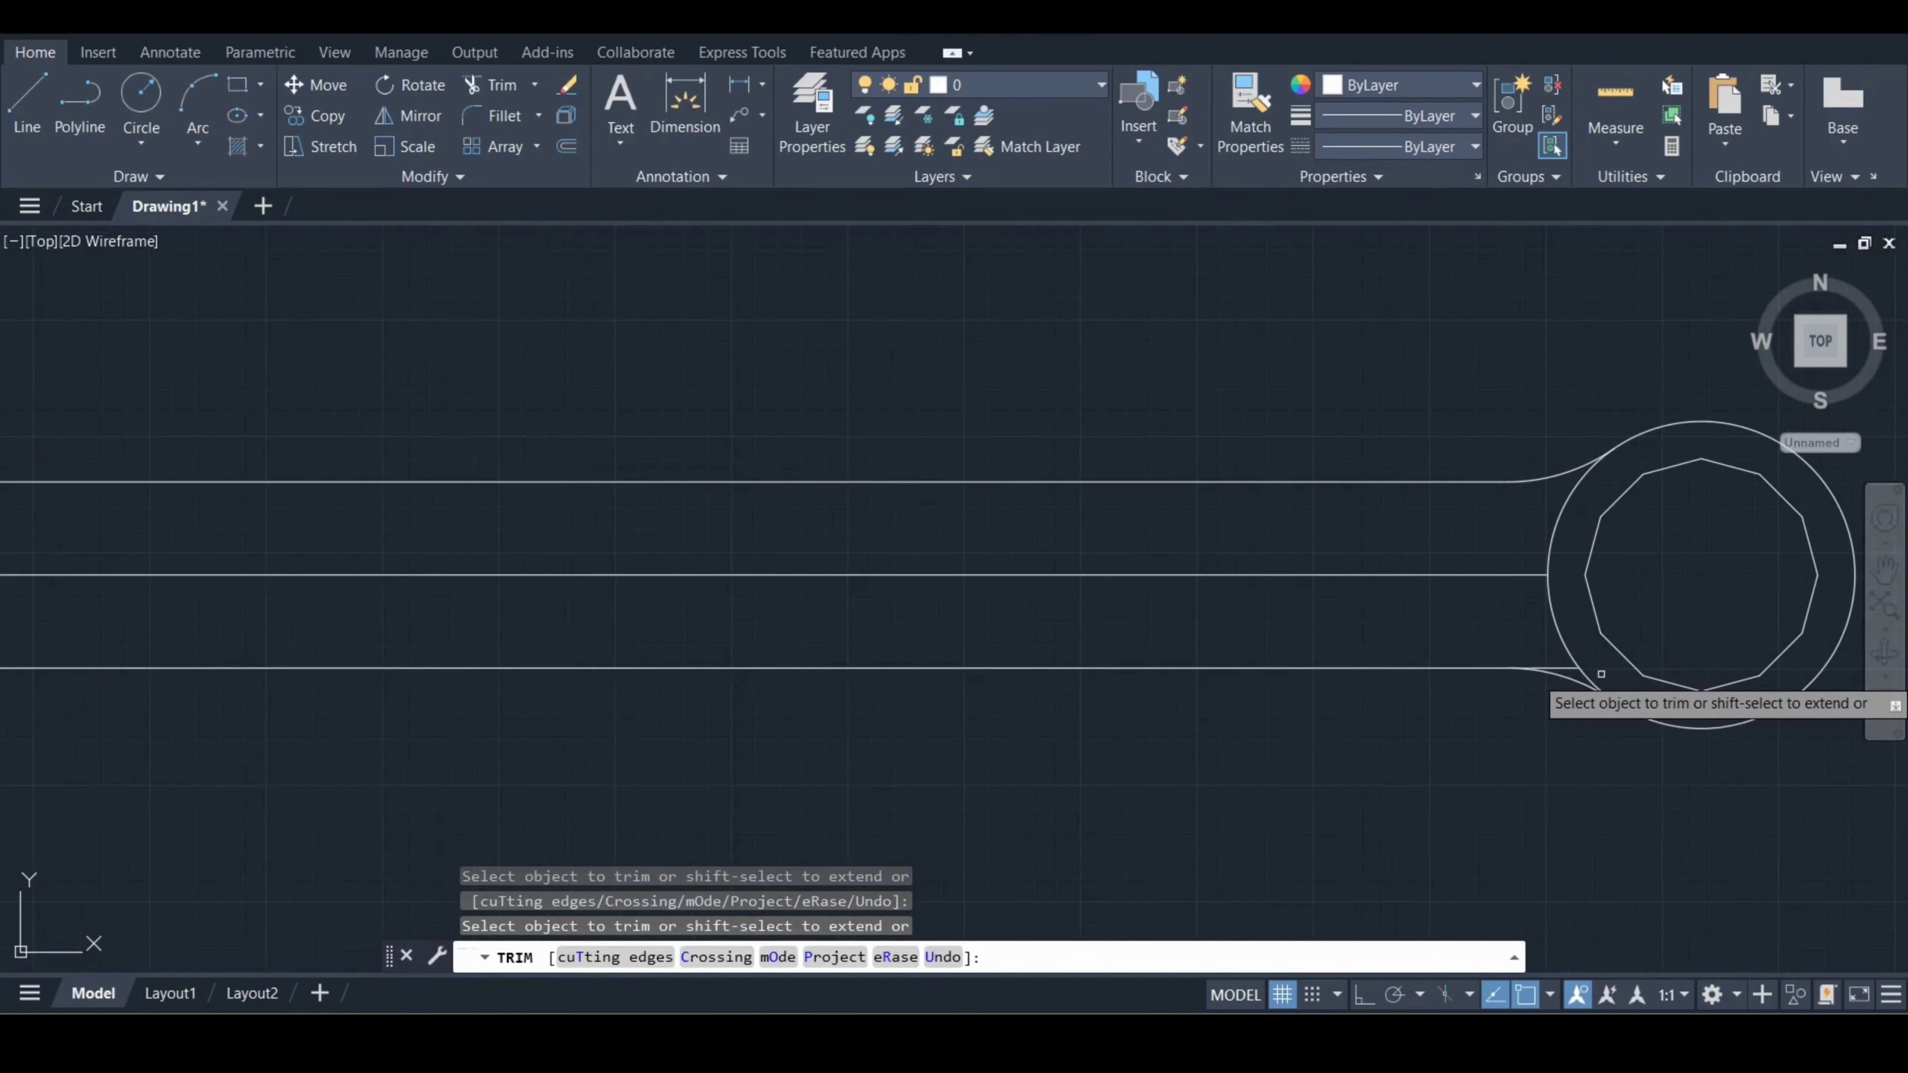
scroll(1377, 614, "down", 4)
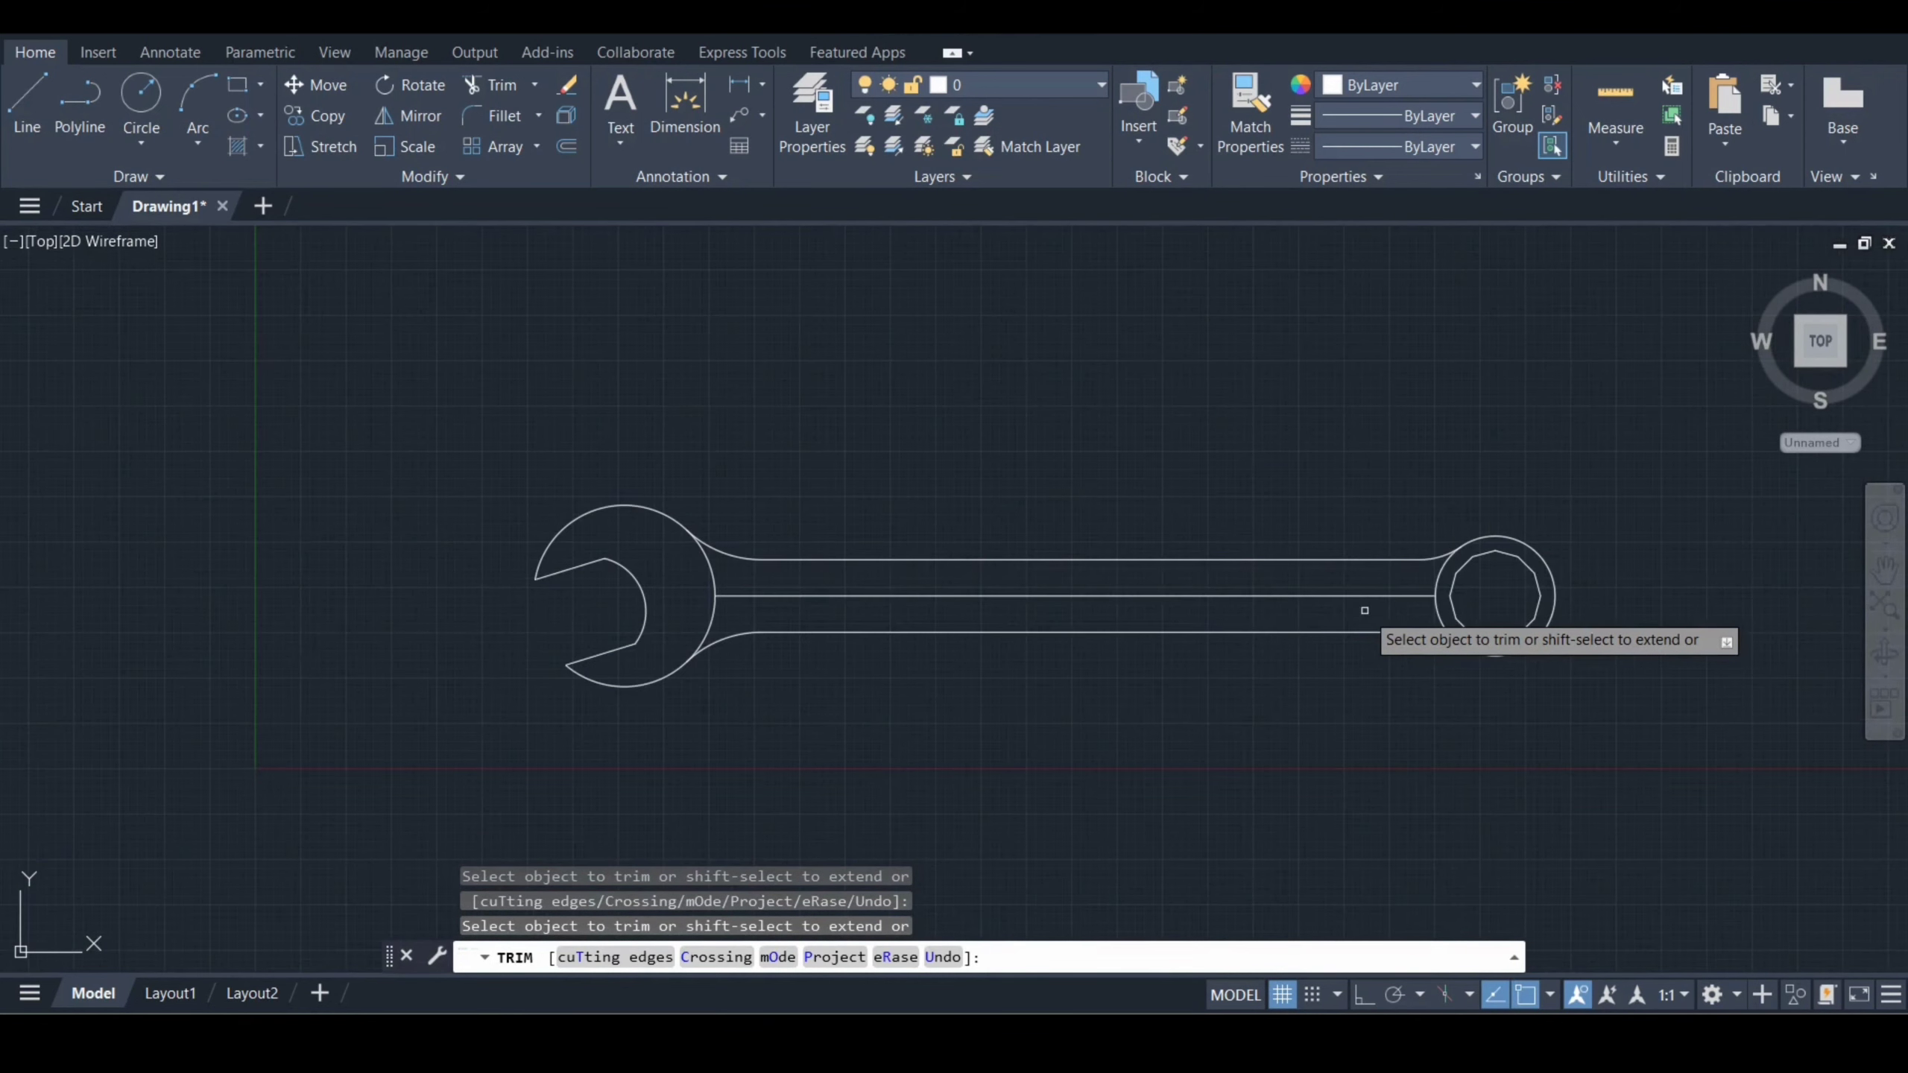
scroll(1179, 527, "up", 2)
key("Return")
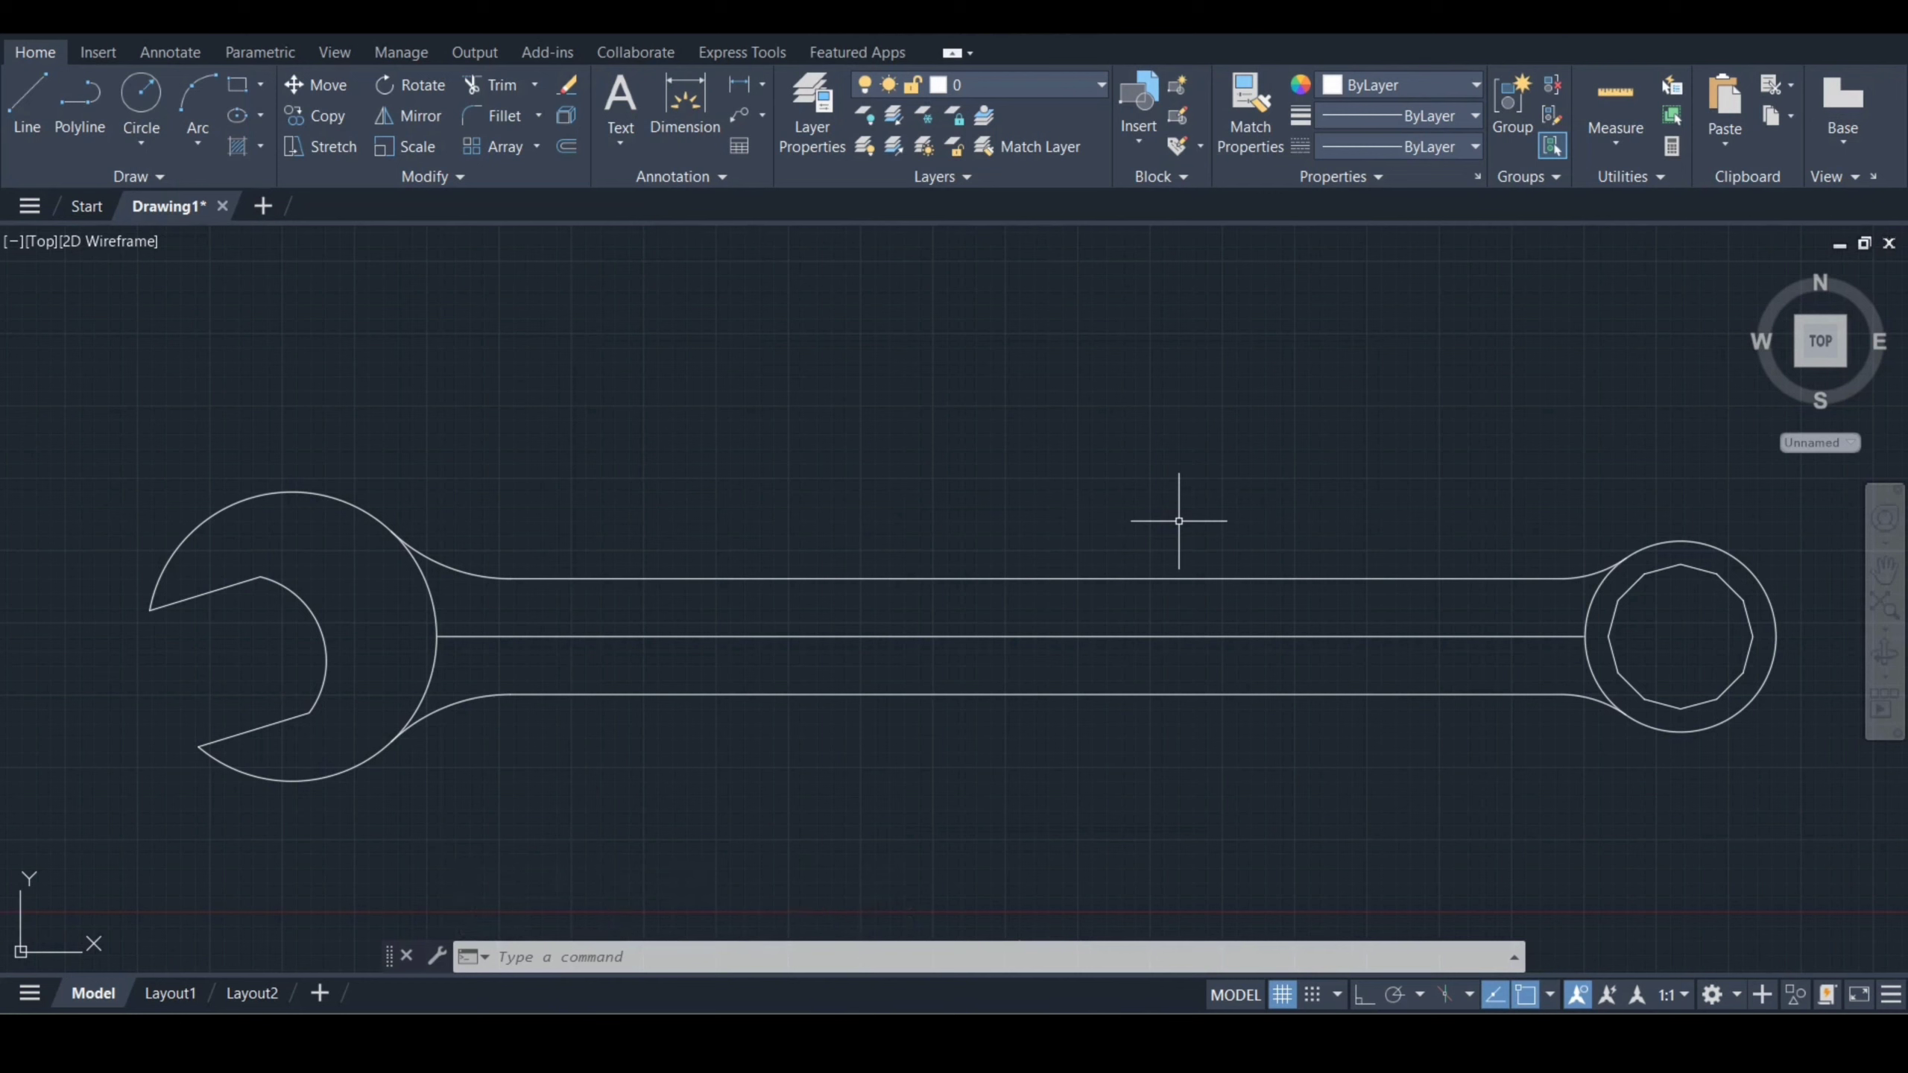
- Undo the last line command
key("ctrl+z")
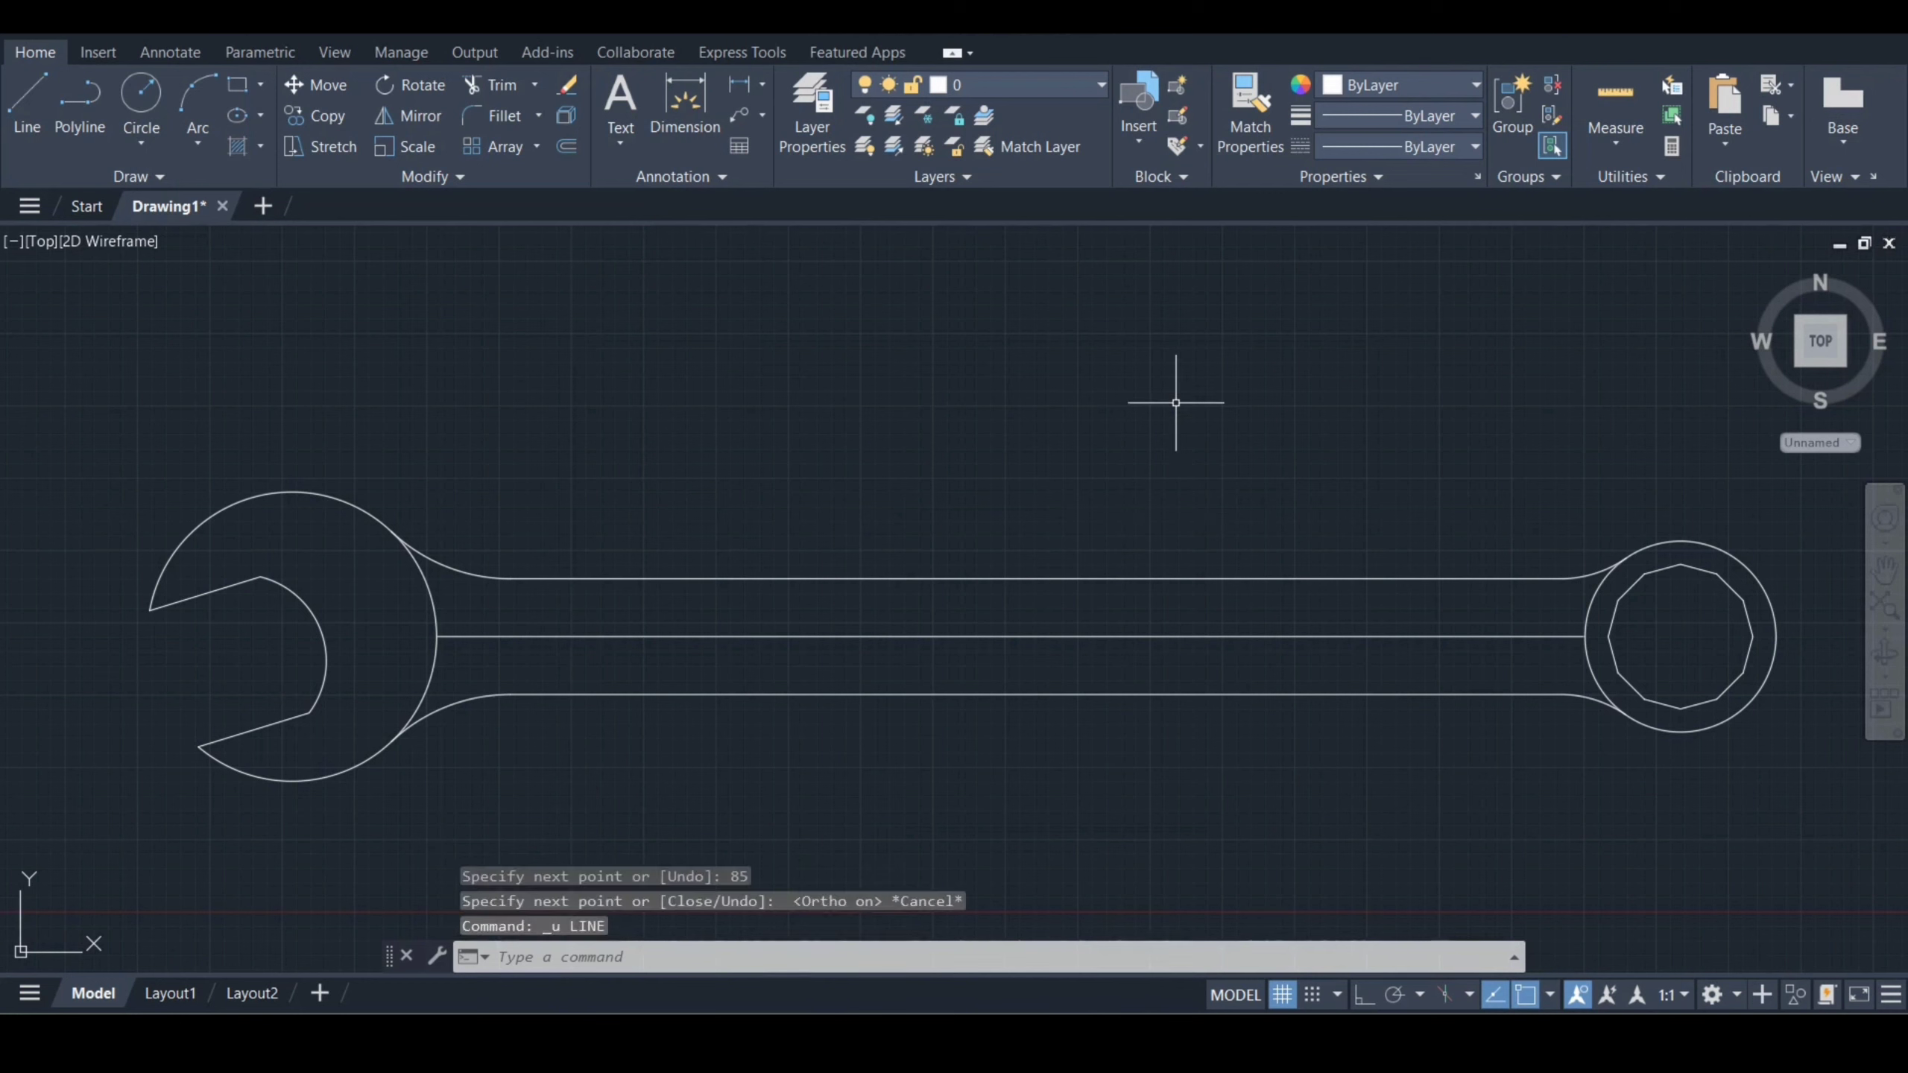
- With ortho on, draw lines from the middle handle line's midpoint: 5 units up, then 85 units toward the ring end
key("F8")
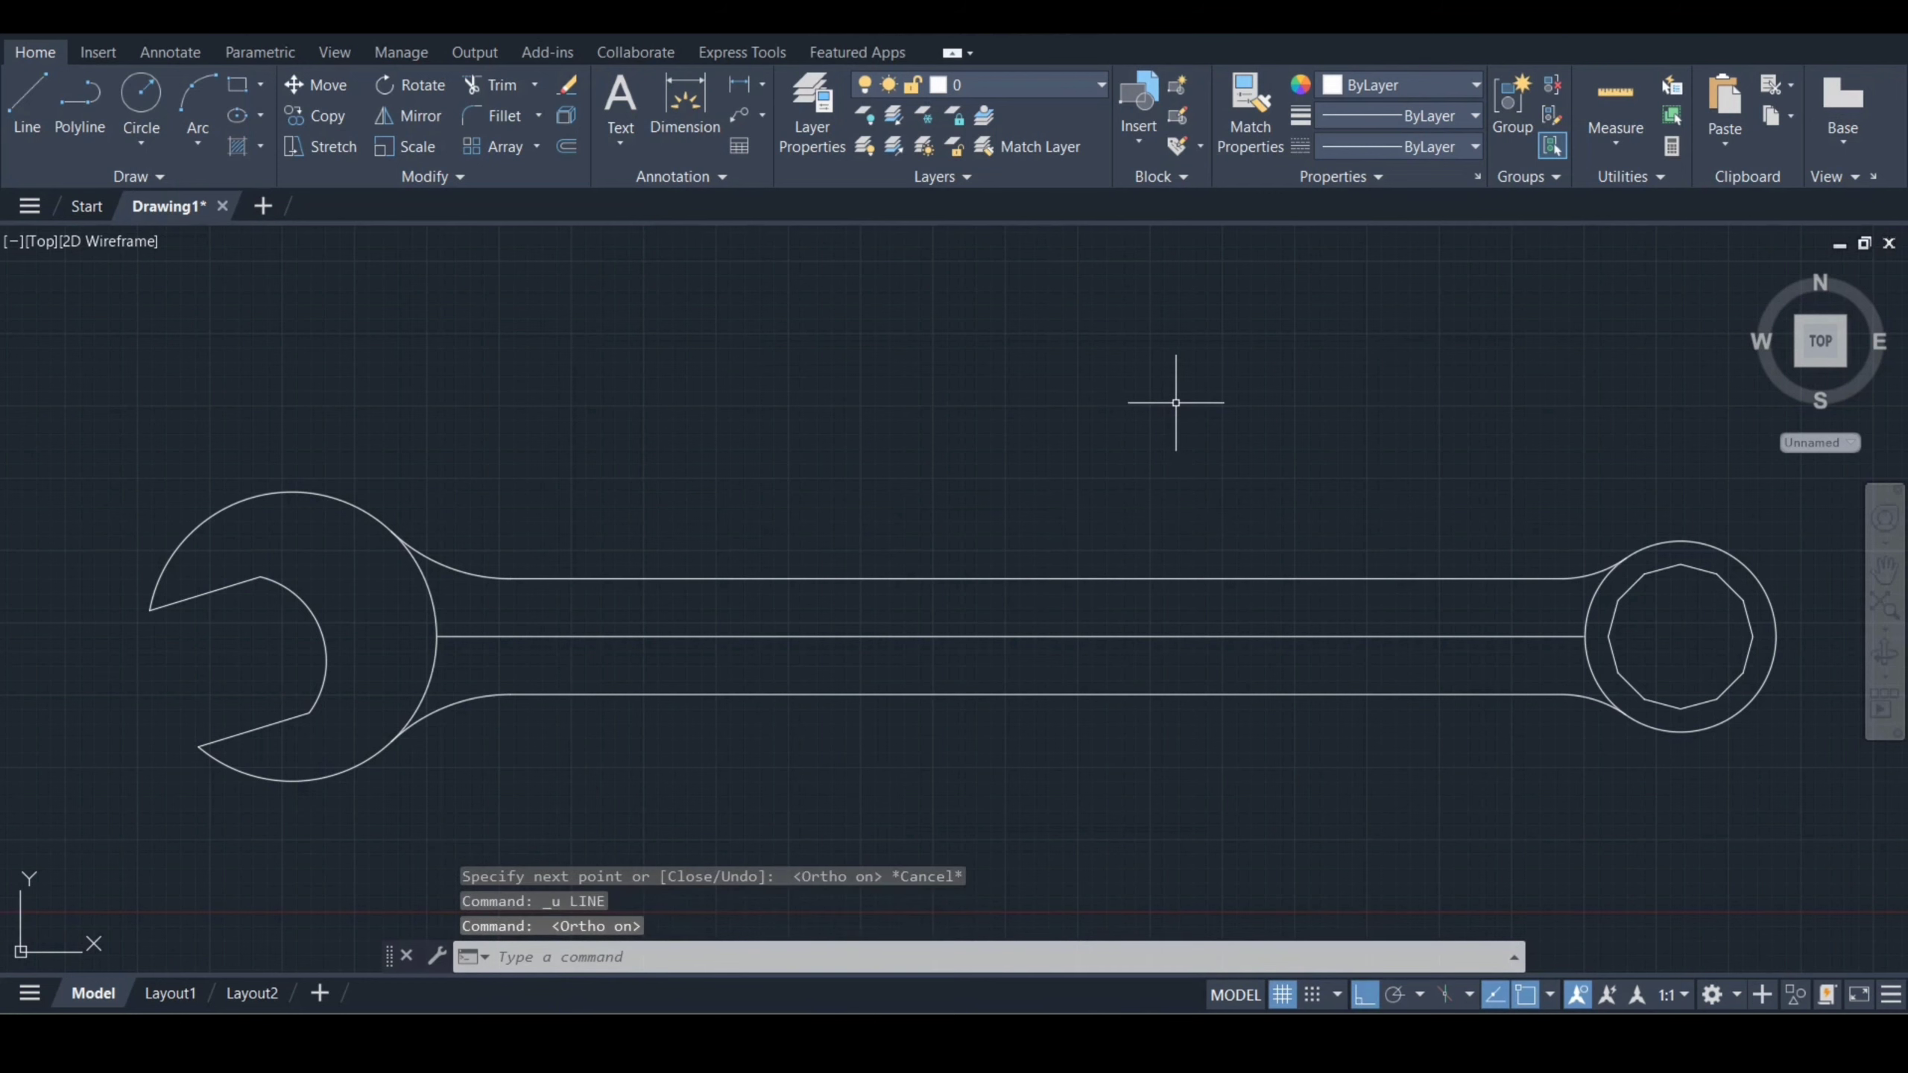
type("l")
key("Return")
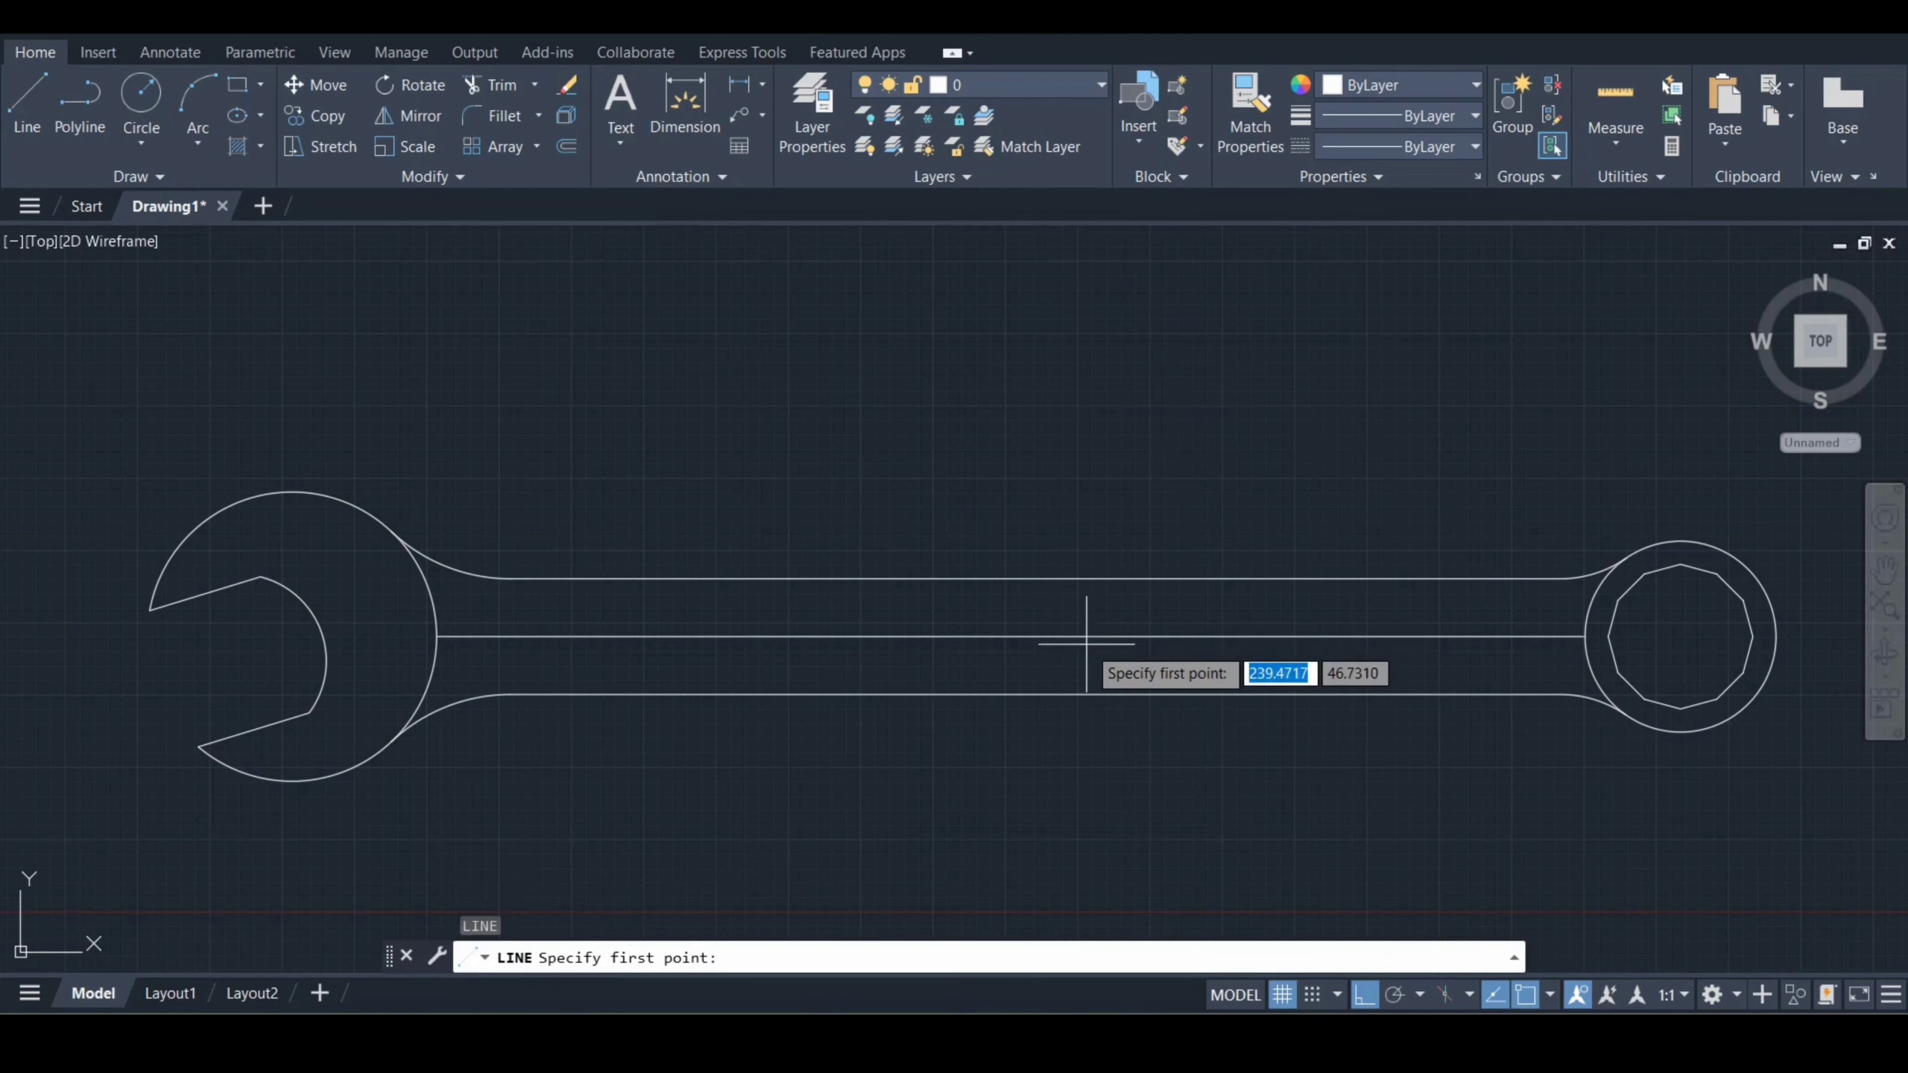
left_click(1009, 636)
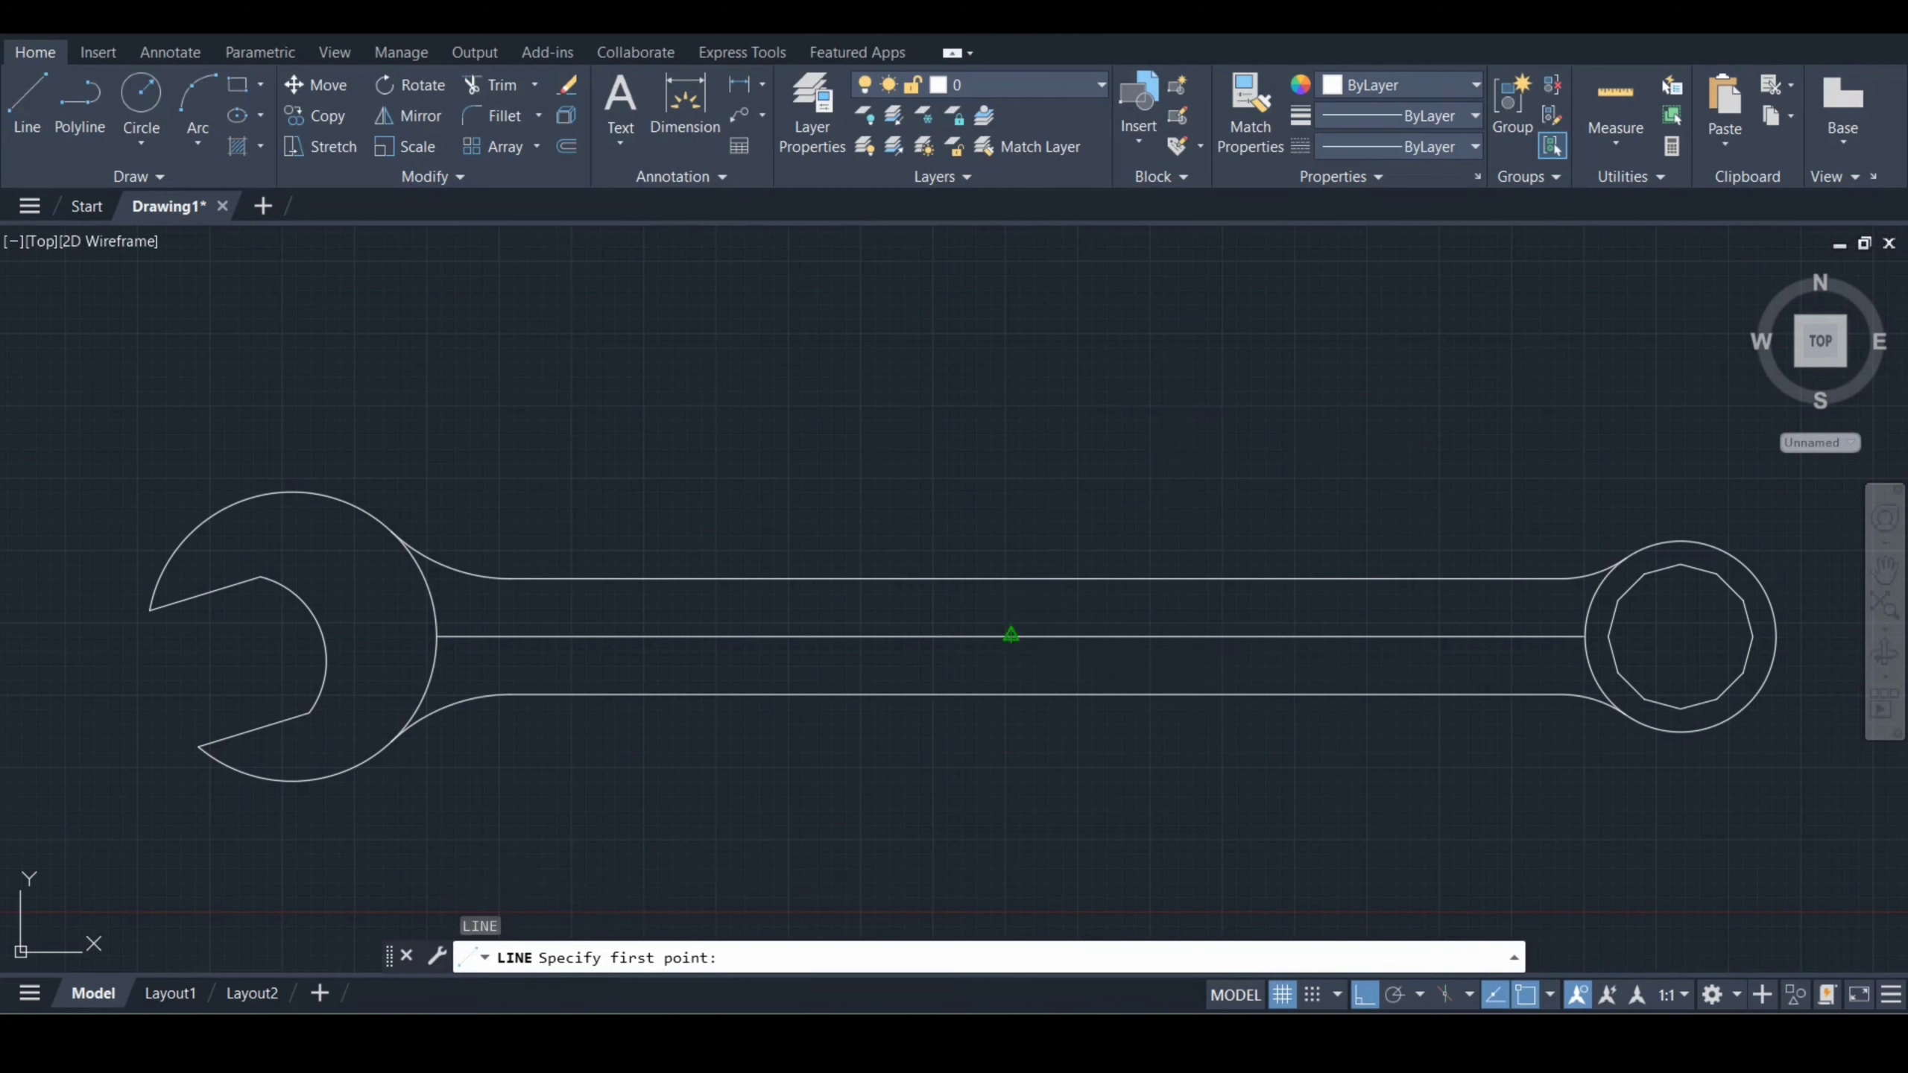
type("5")
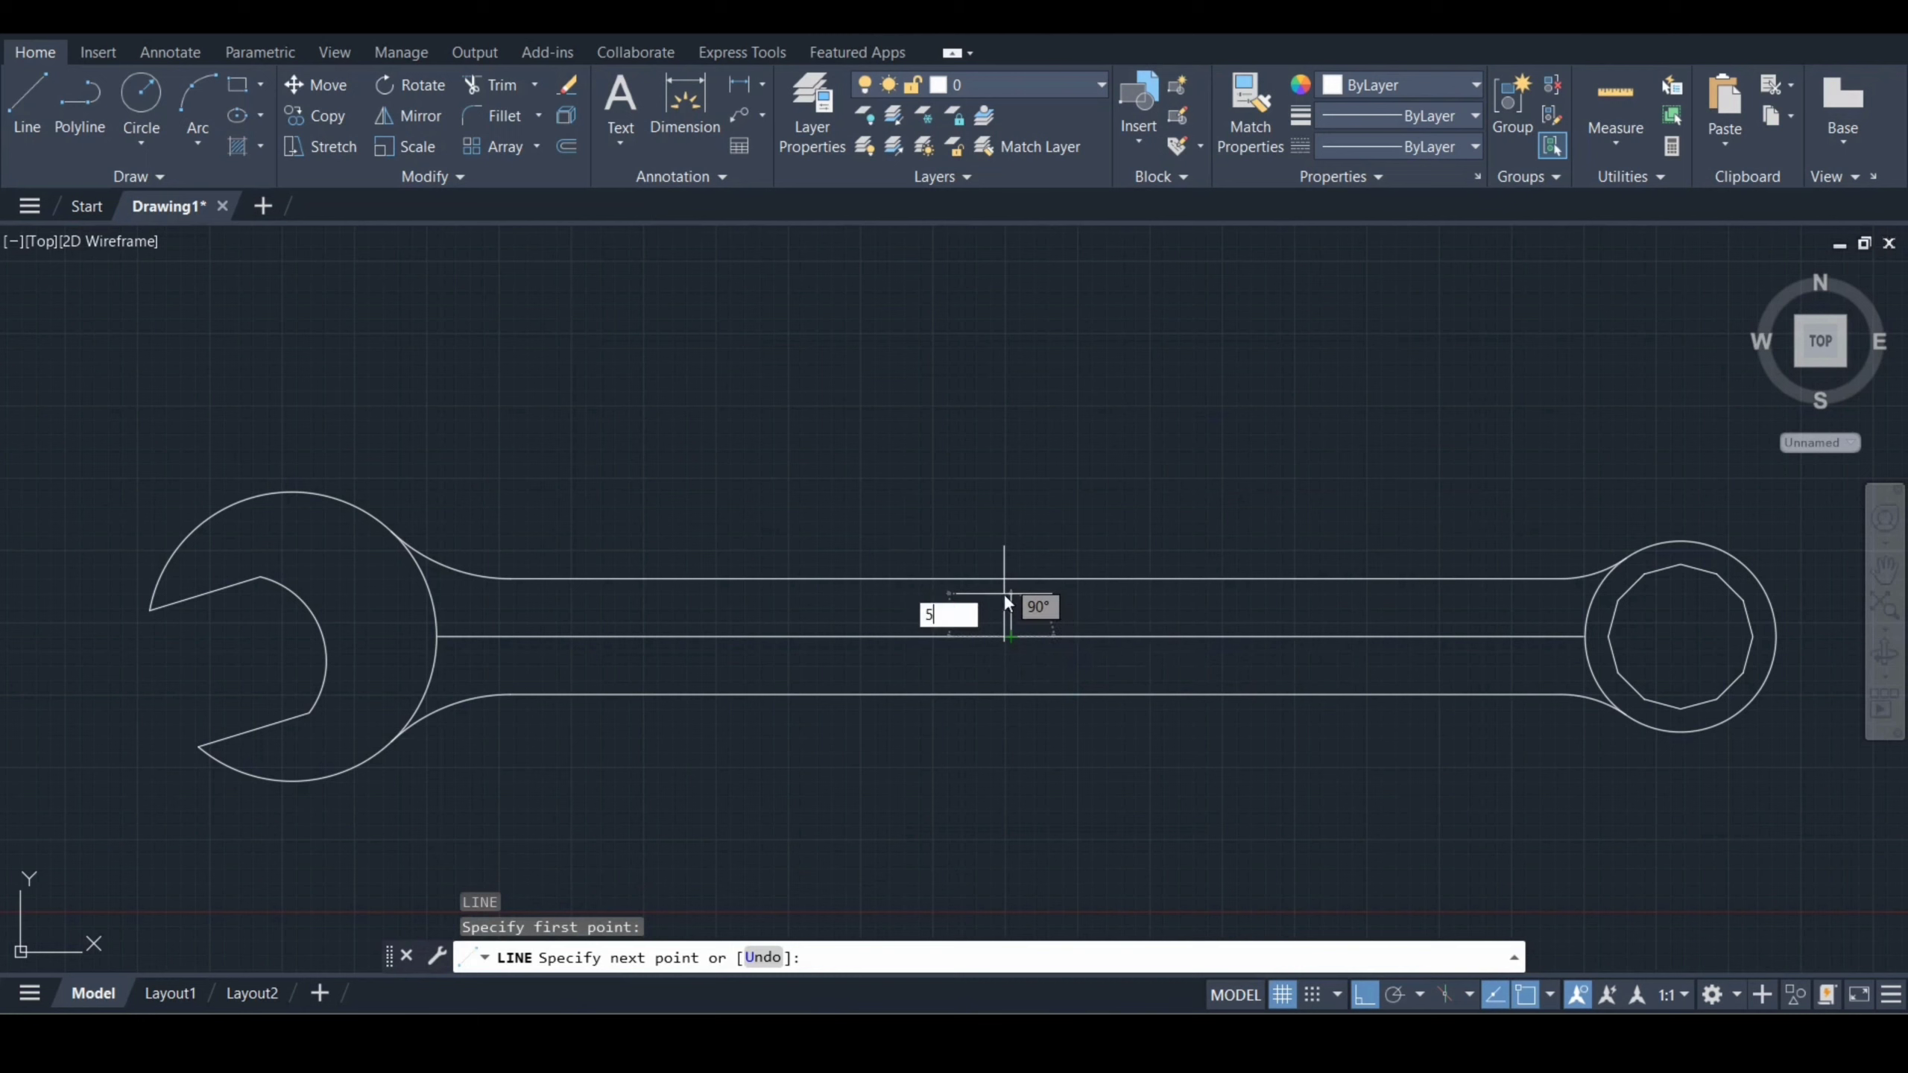
key("Return")
type("85")
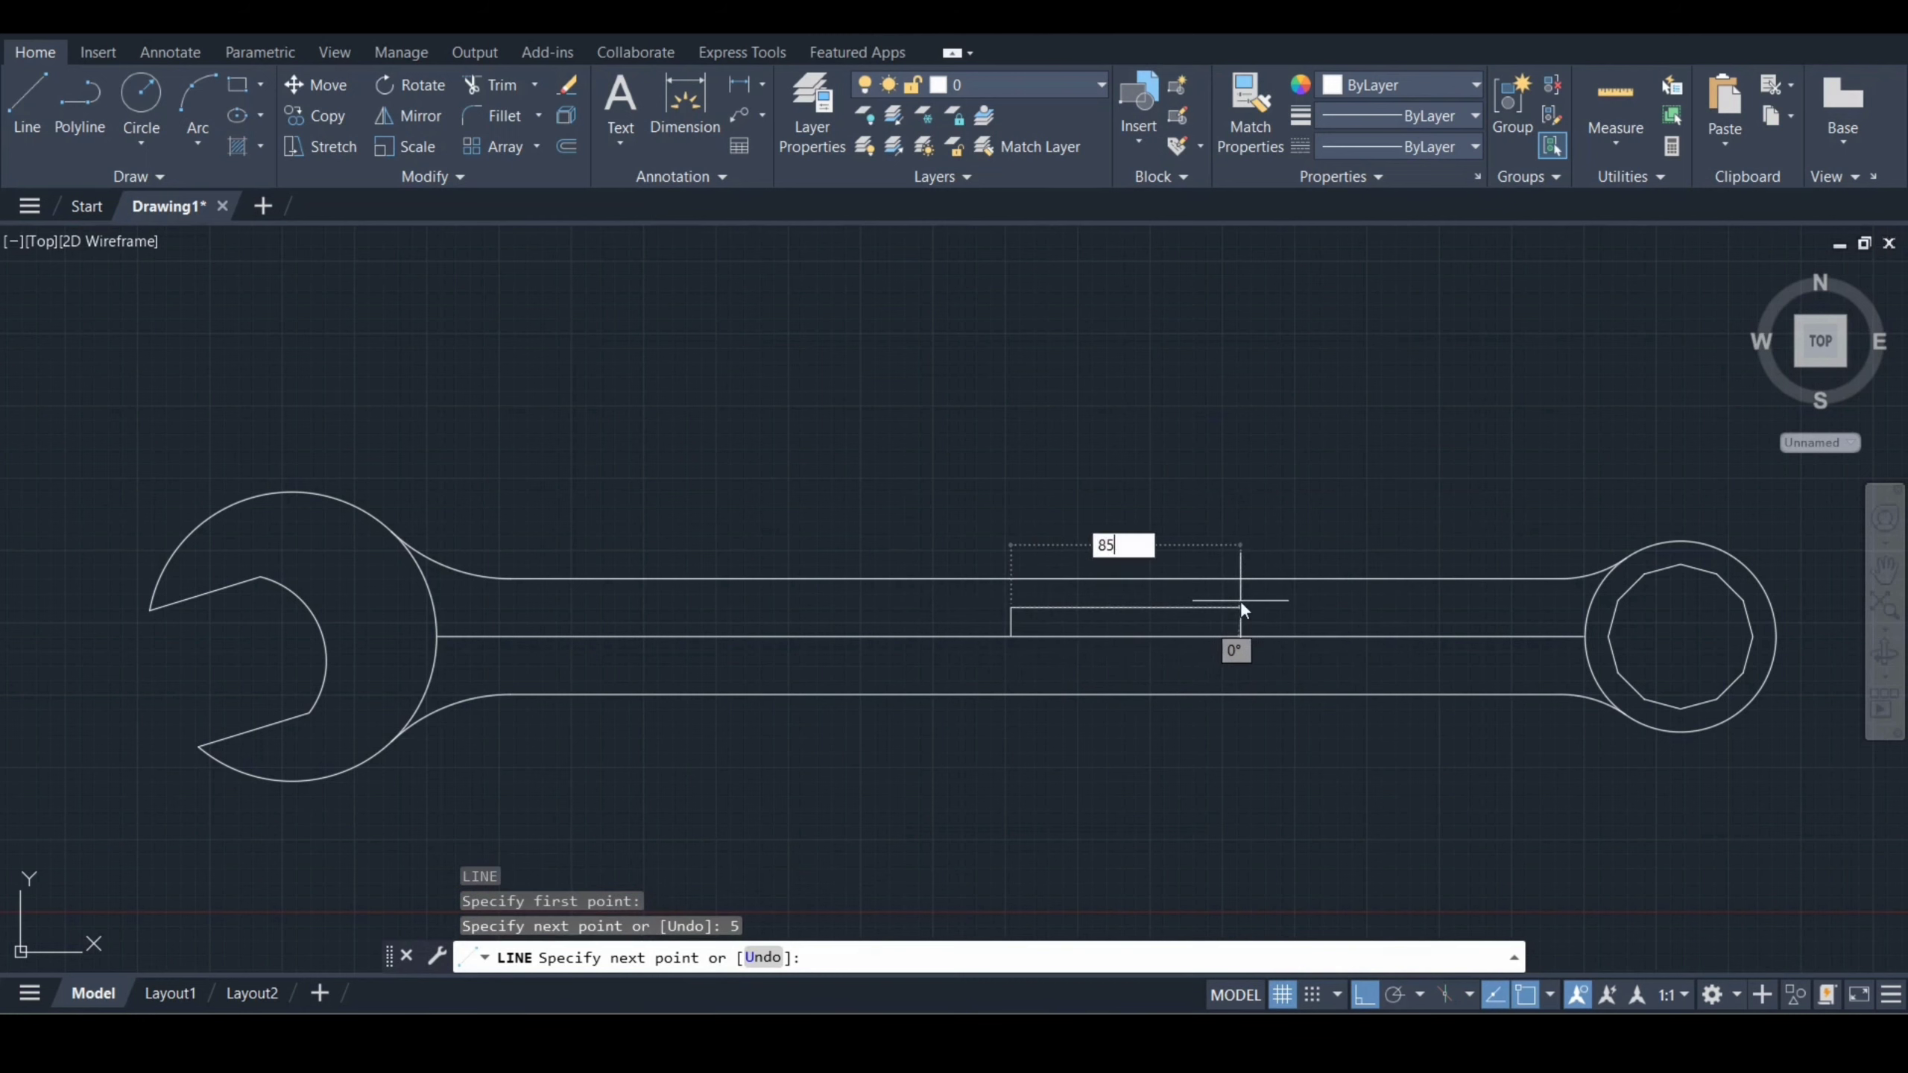
key("Return")
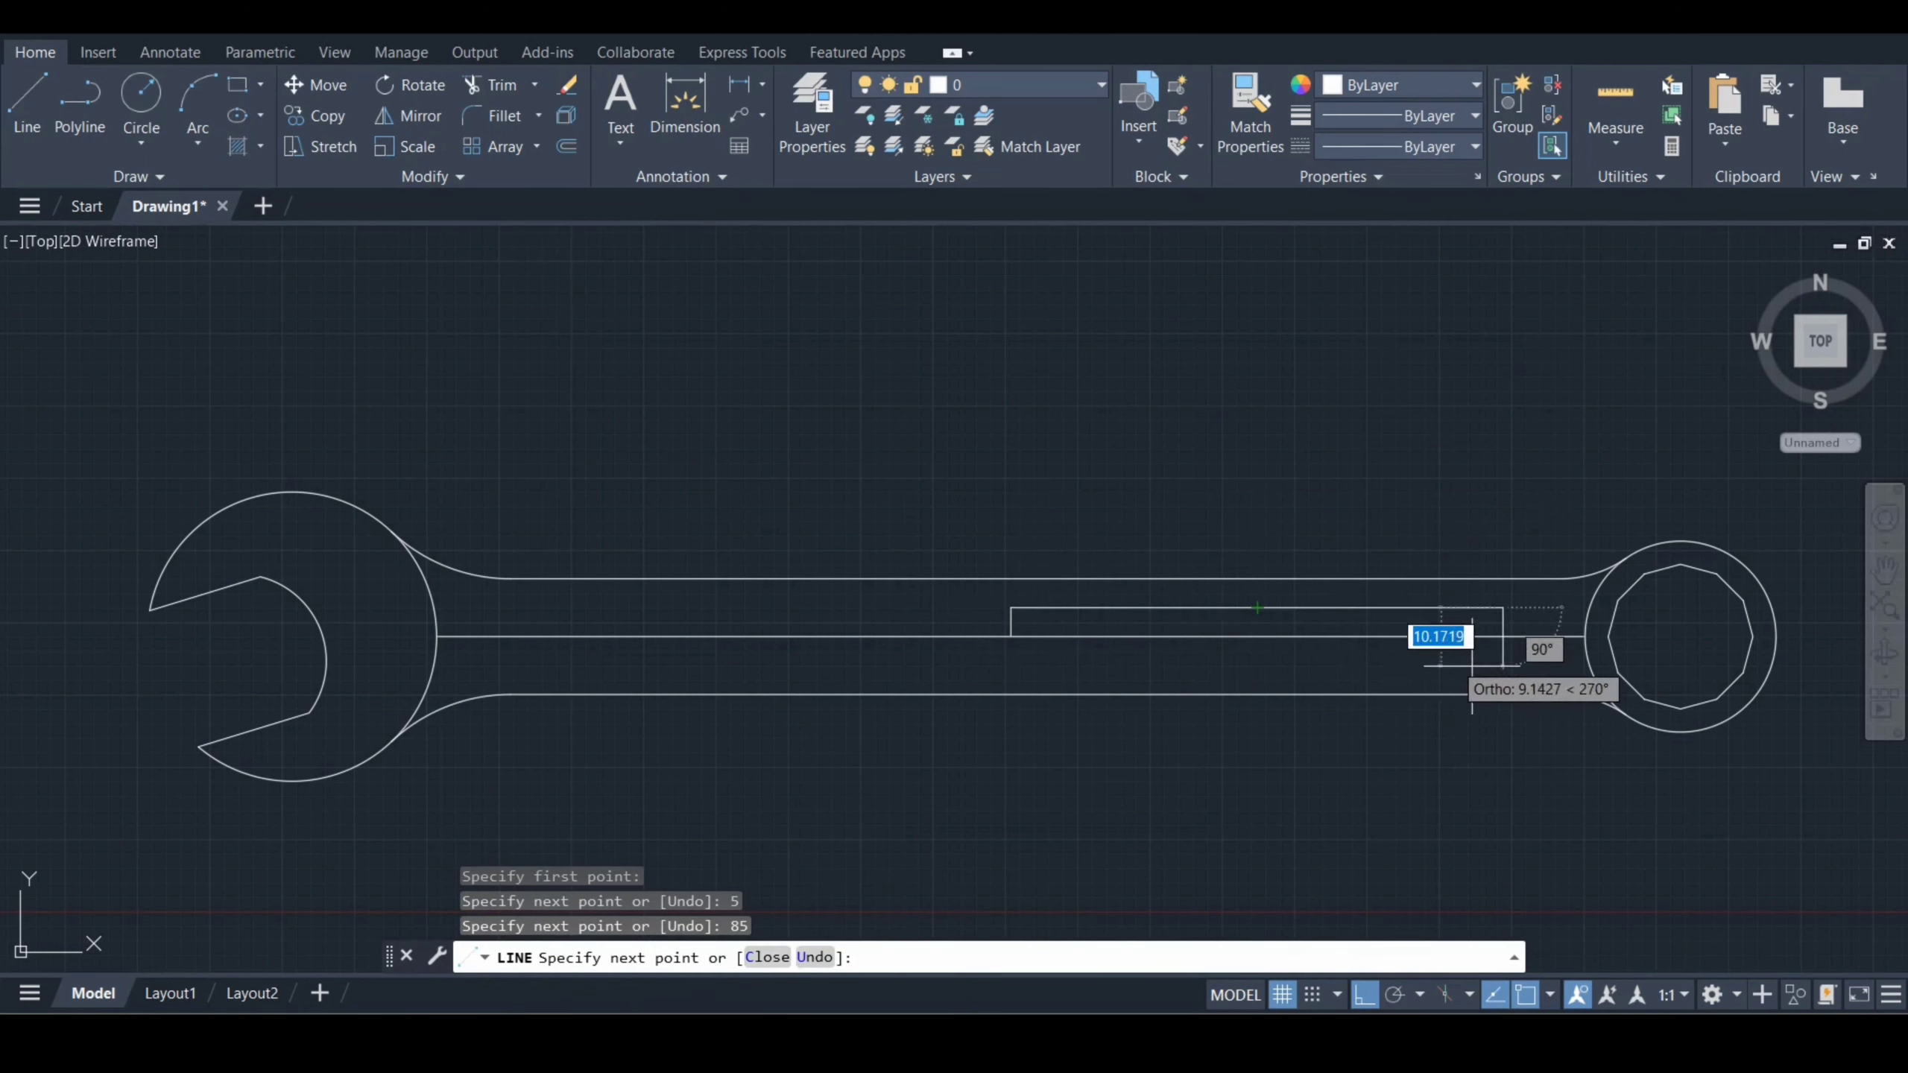
- Continue the lines 10 units down, 170 toward the jaw and 10 up, closing the rectangle at the short centre line's upper end
type("10")
key("Return")
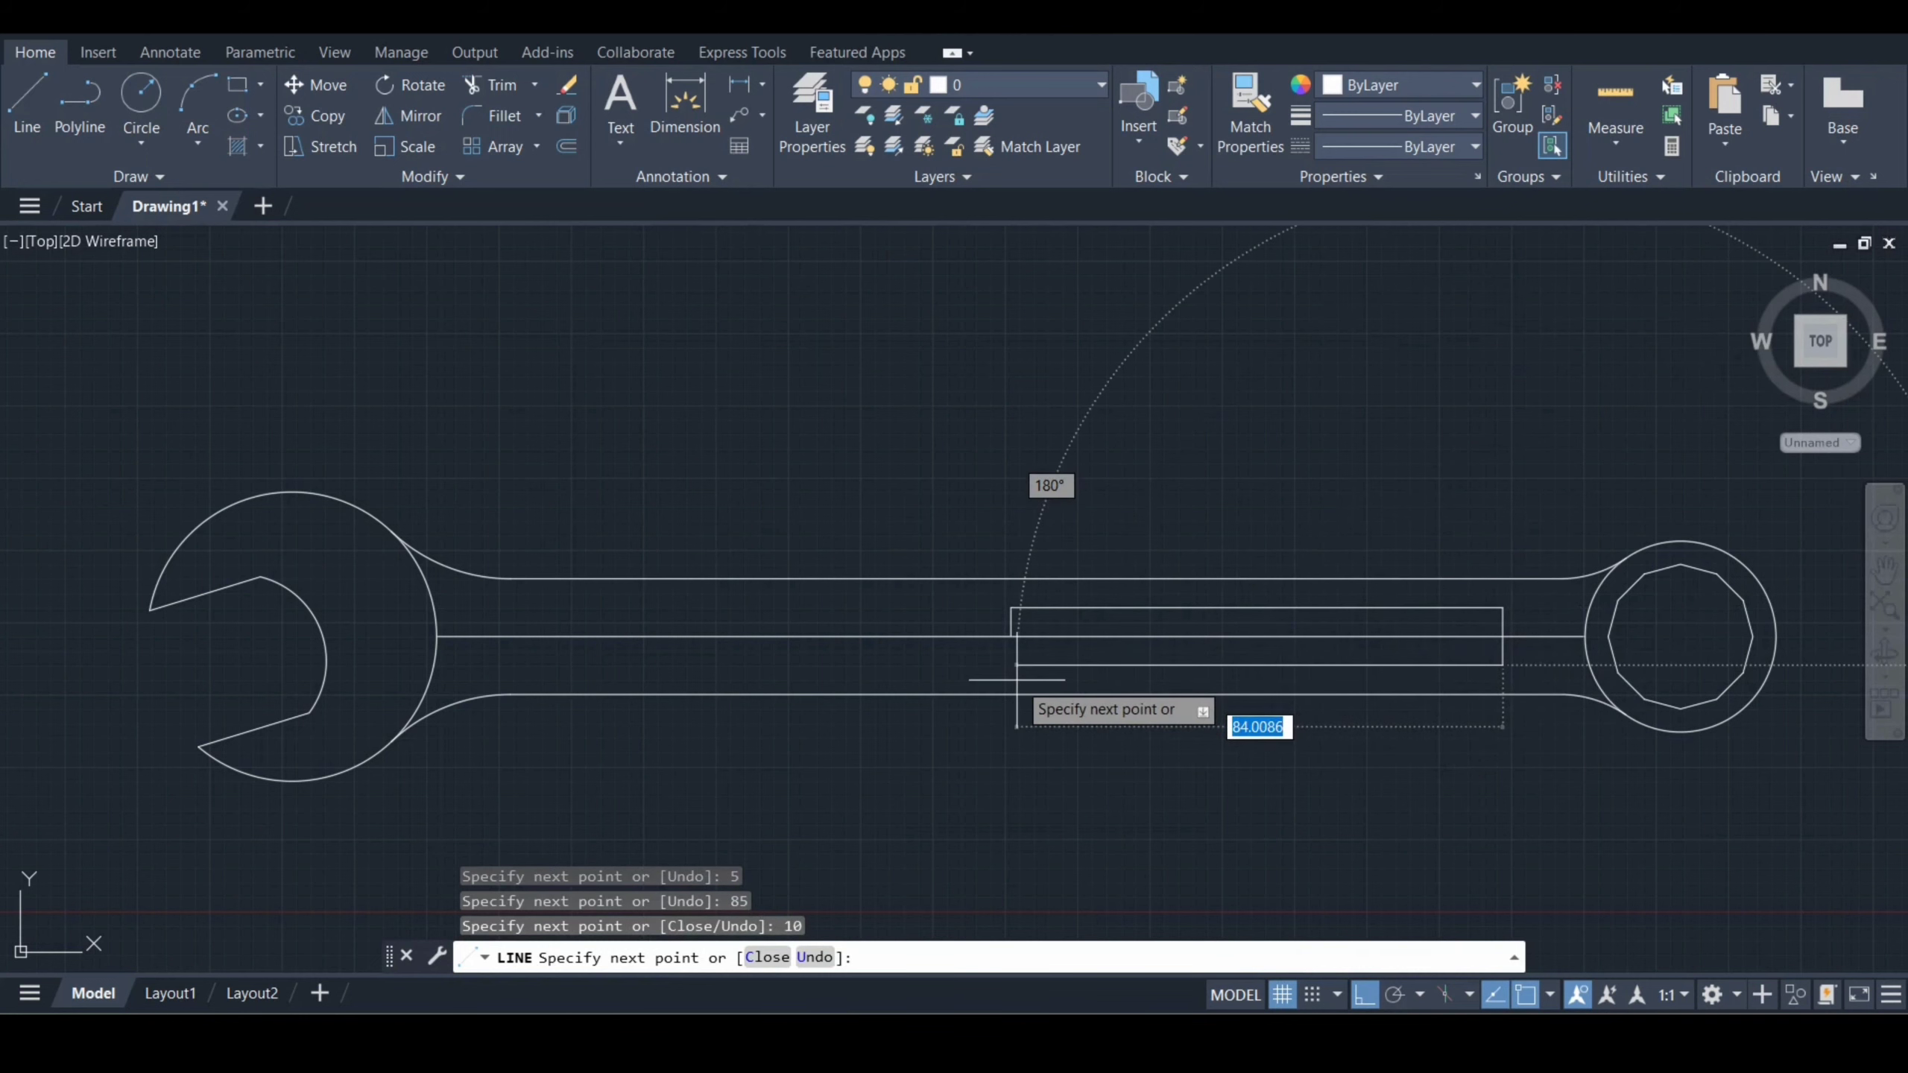
type("170")
key("Return")
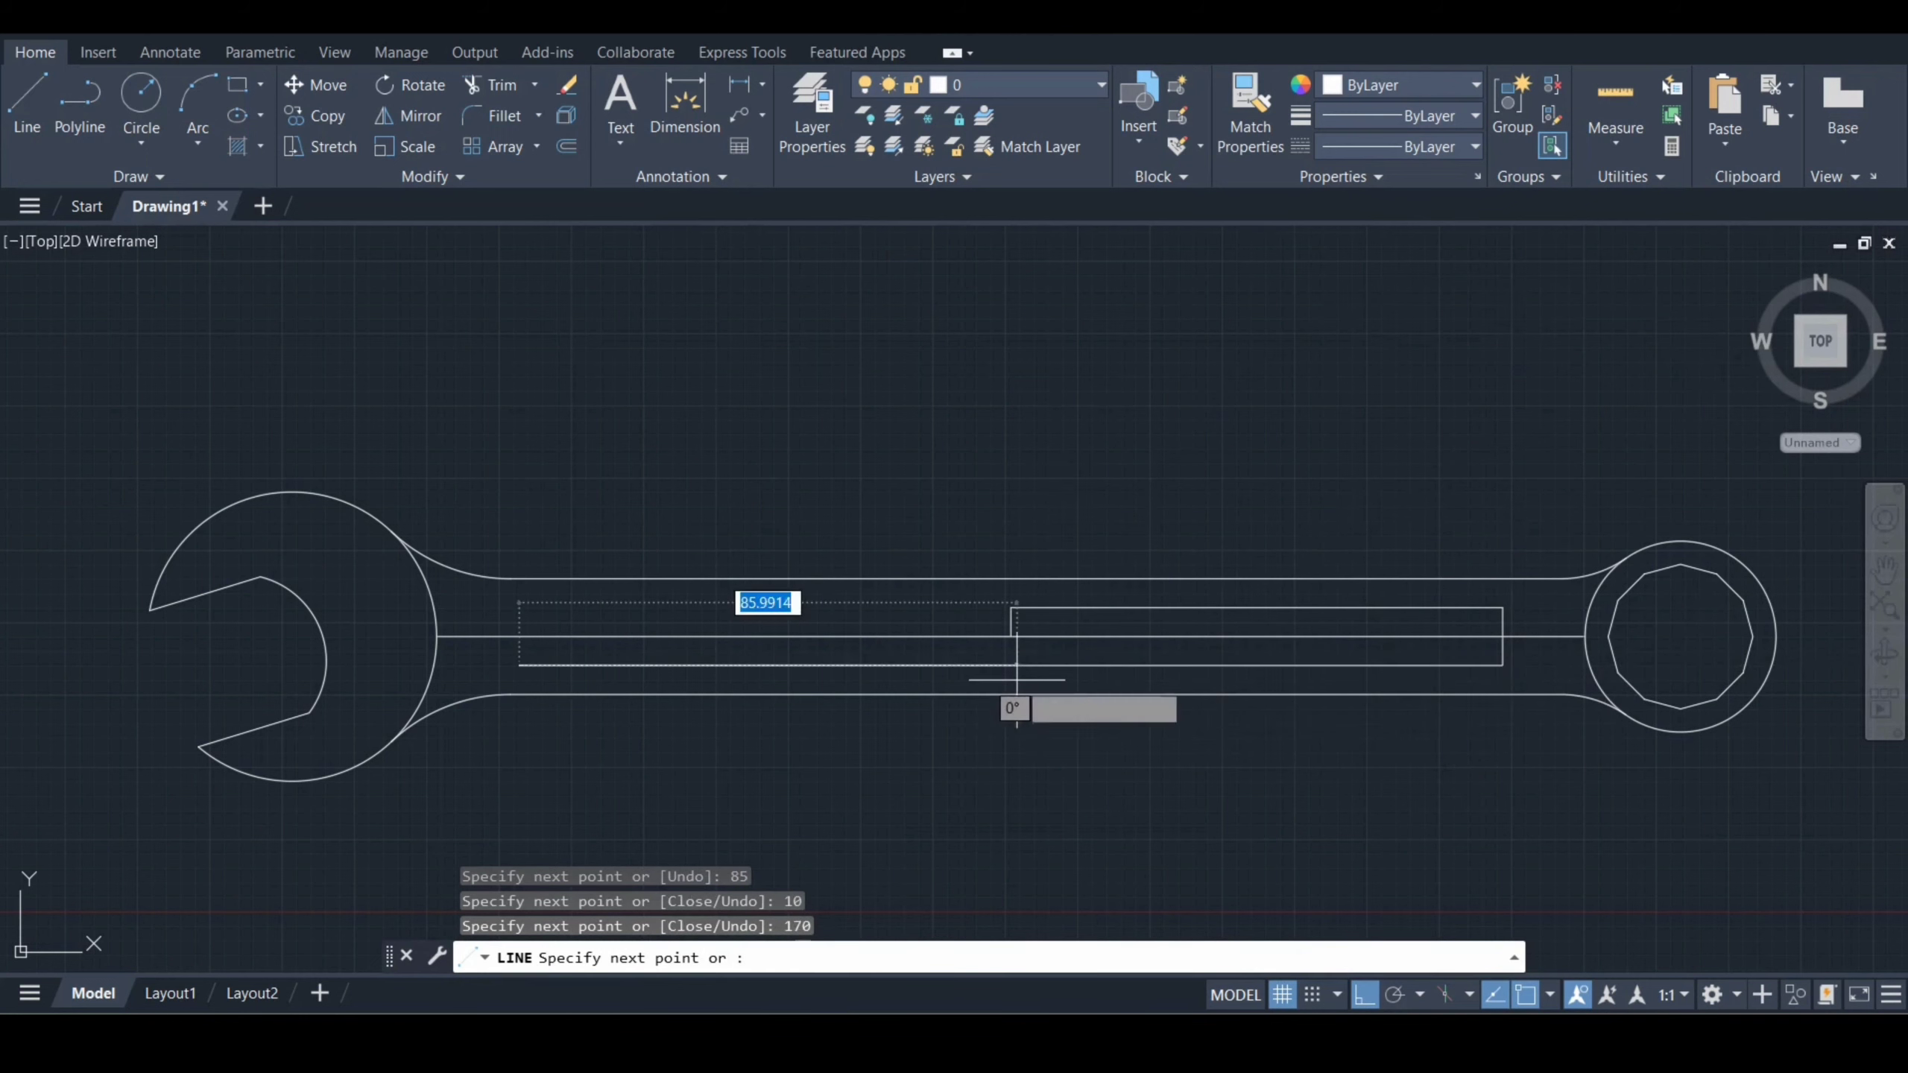
type("10")
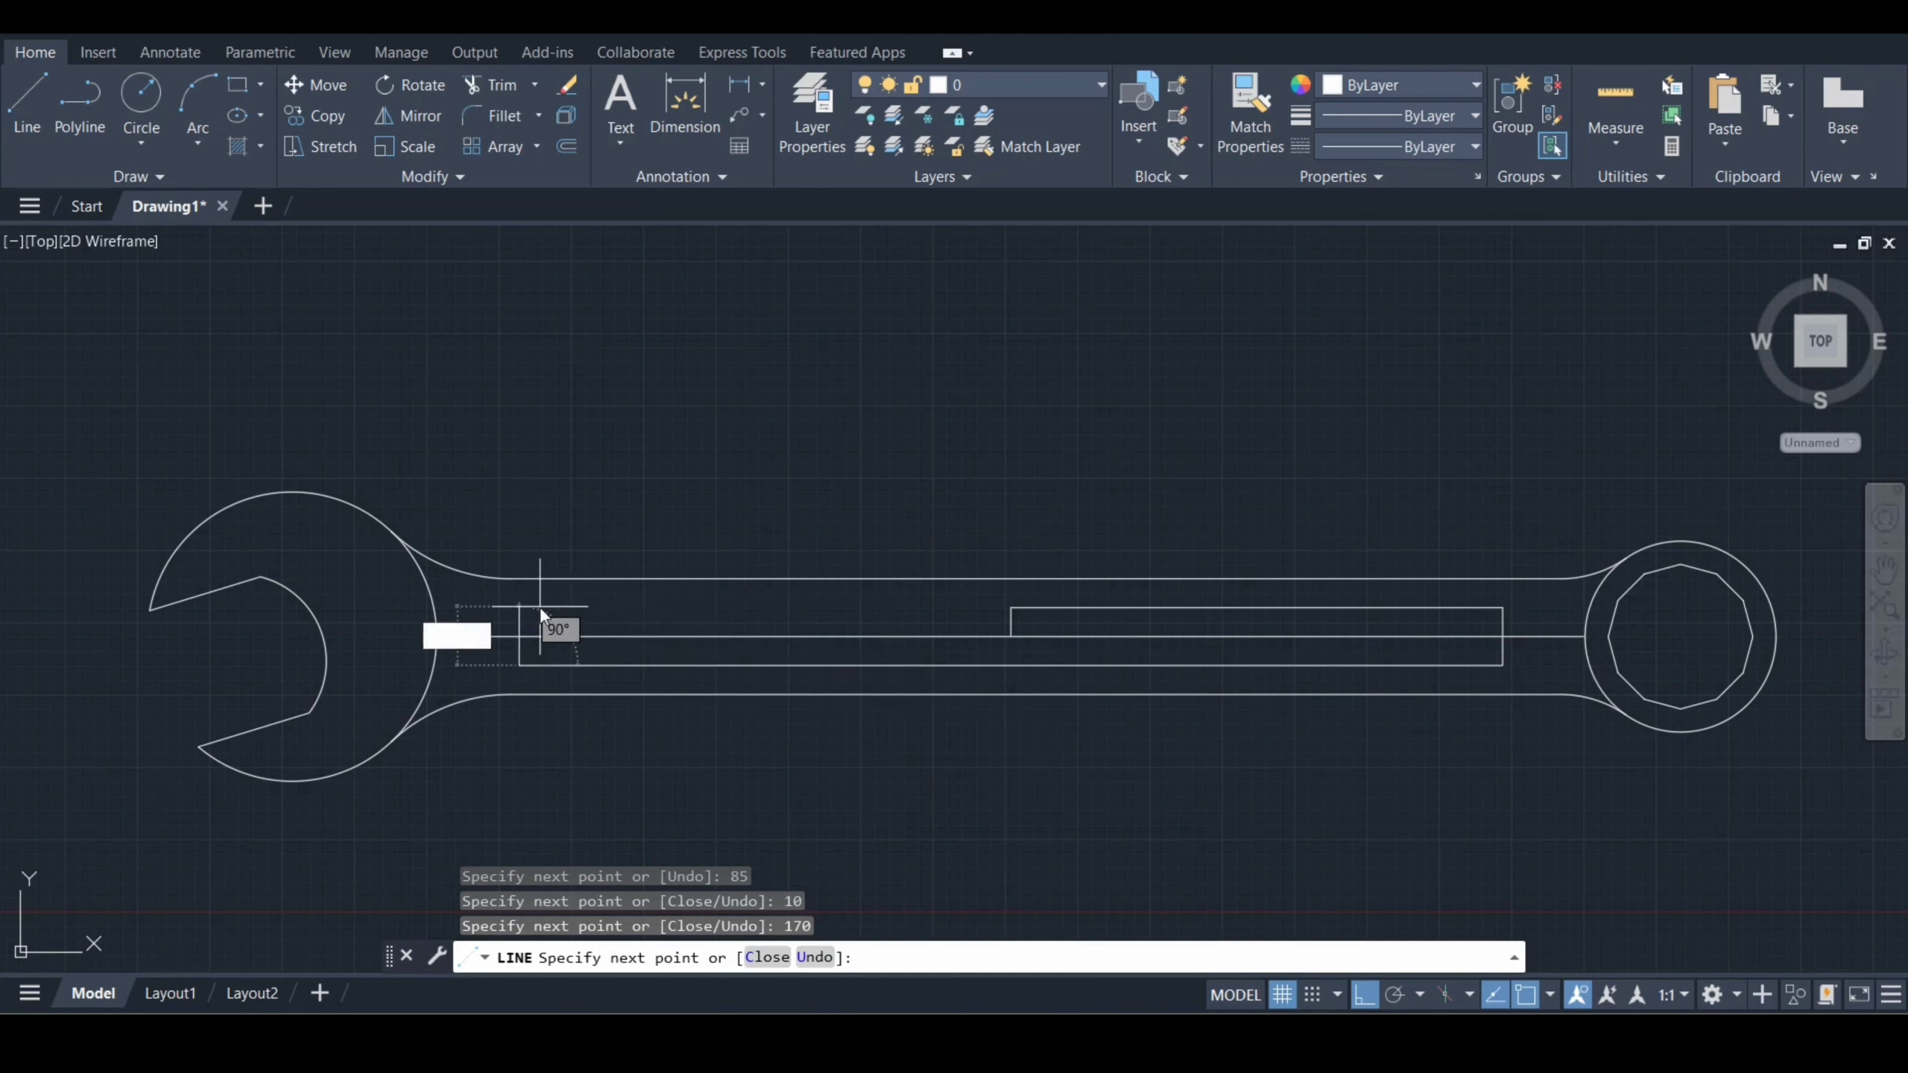
key("Return")
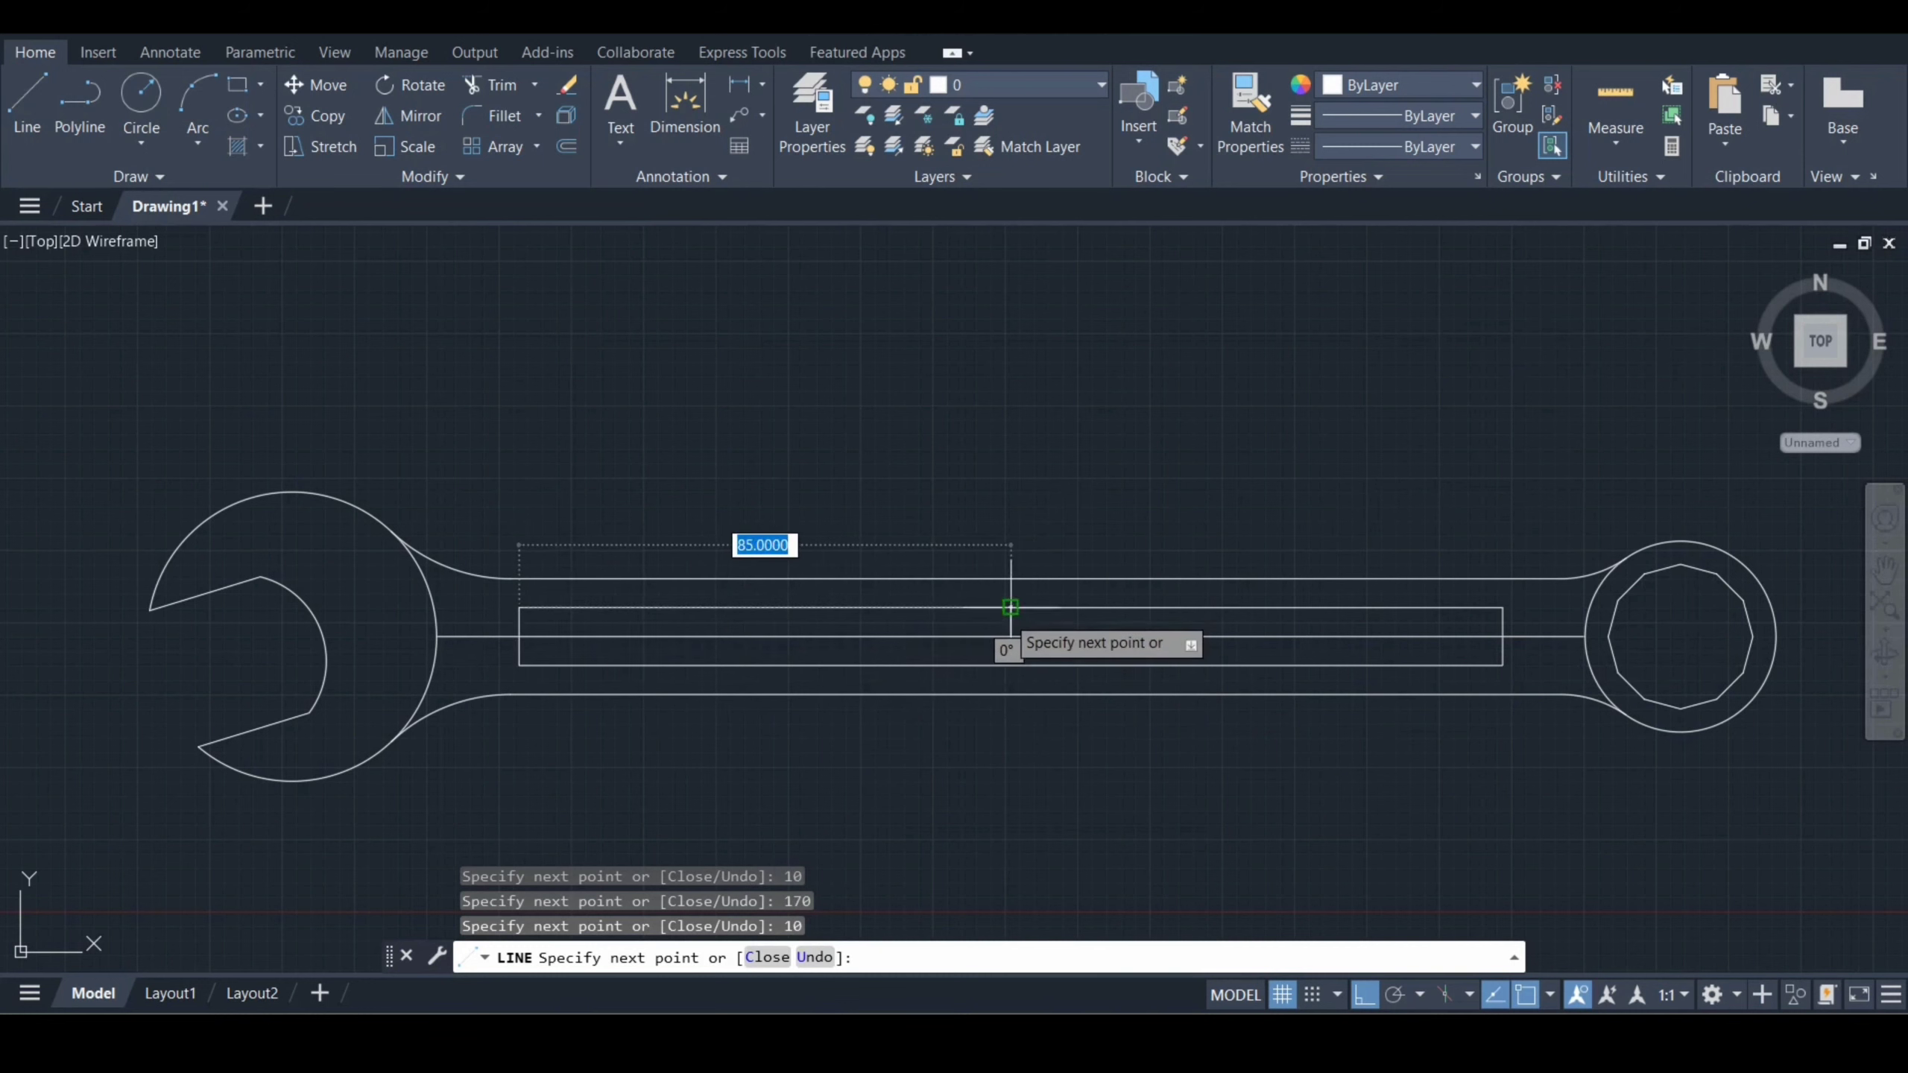
key("ctrl+z")
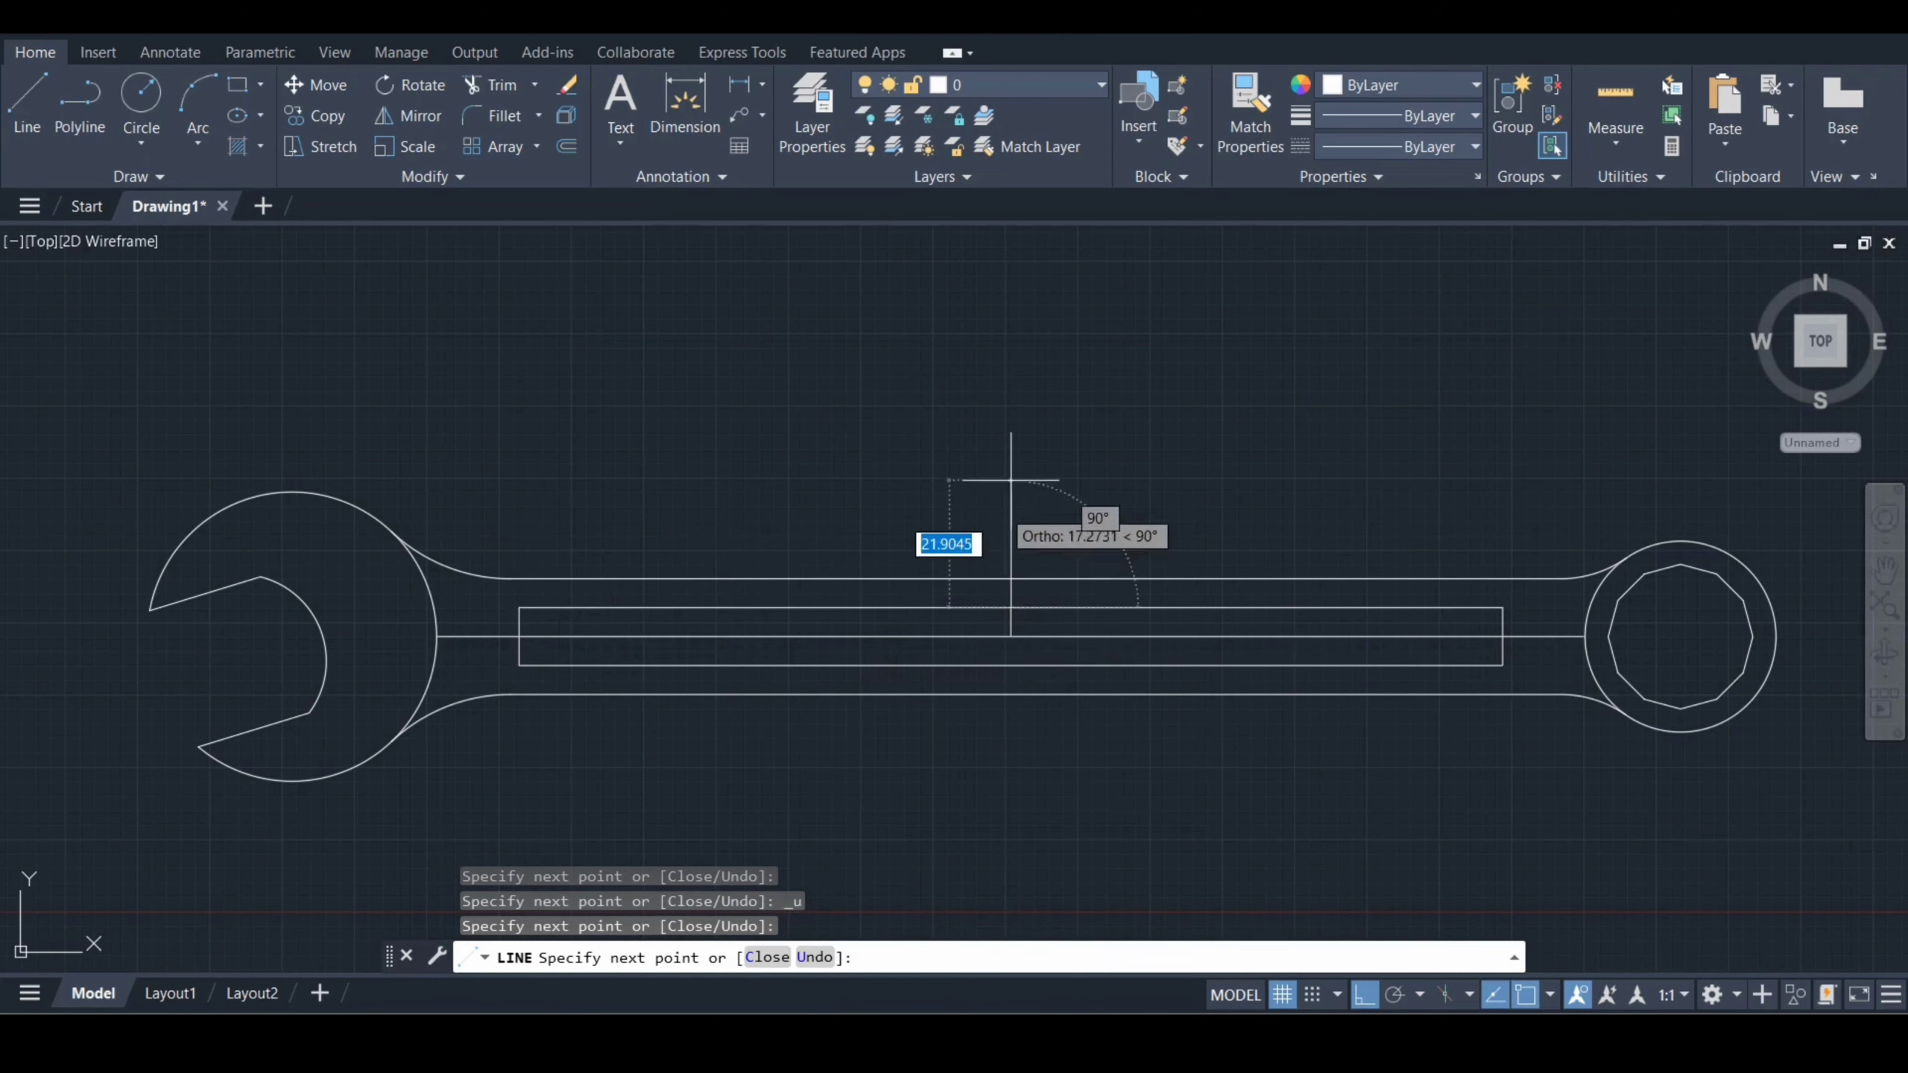
key("Escape")
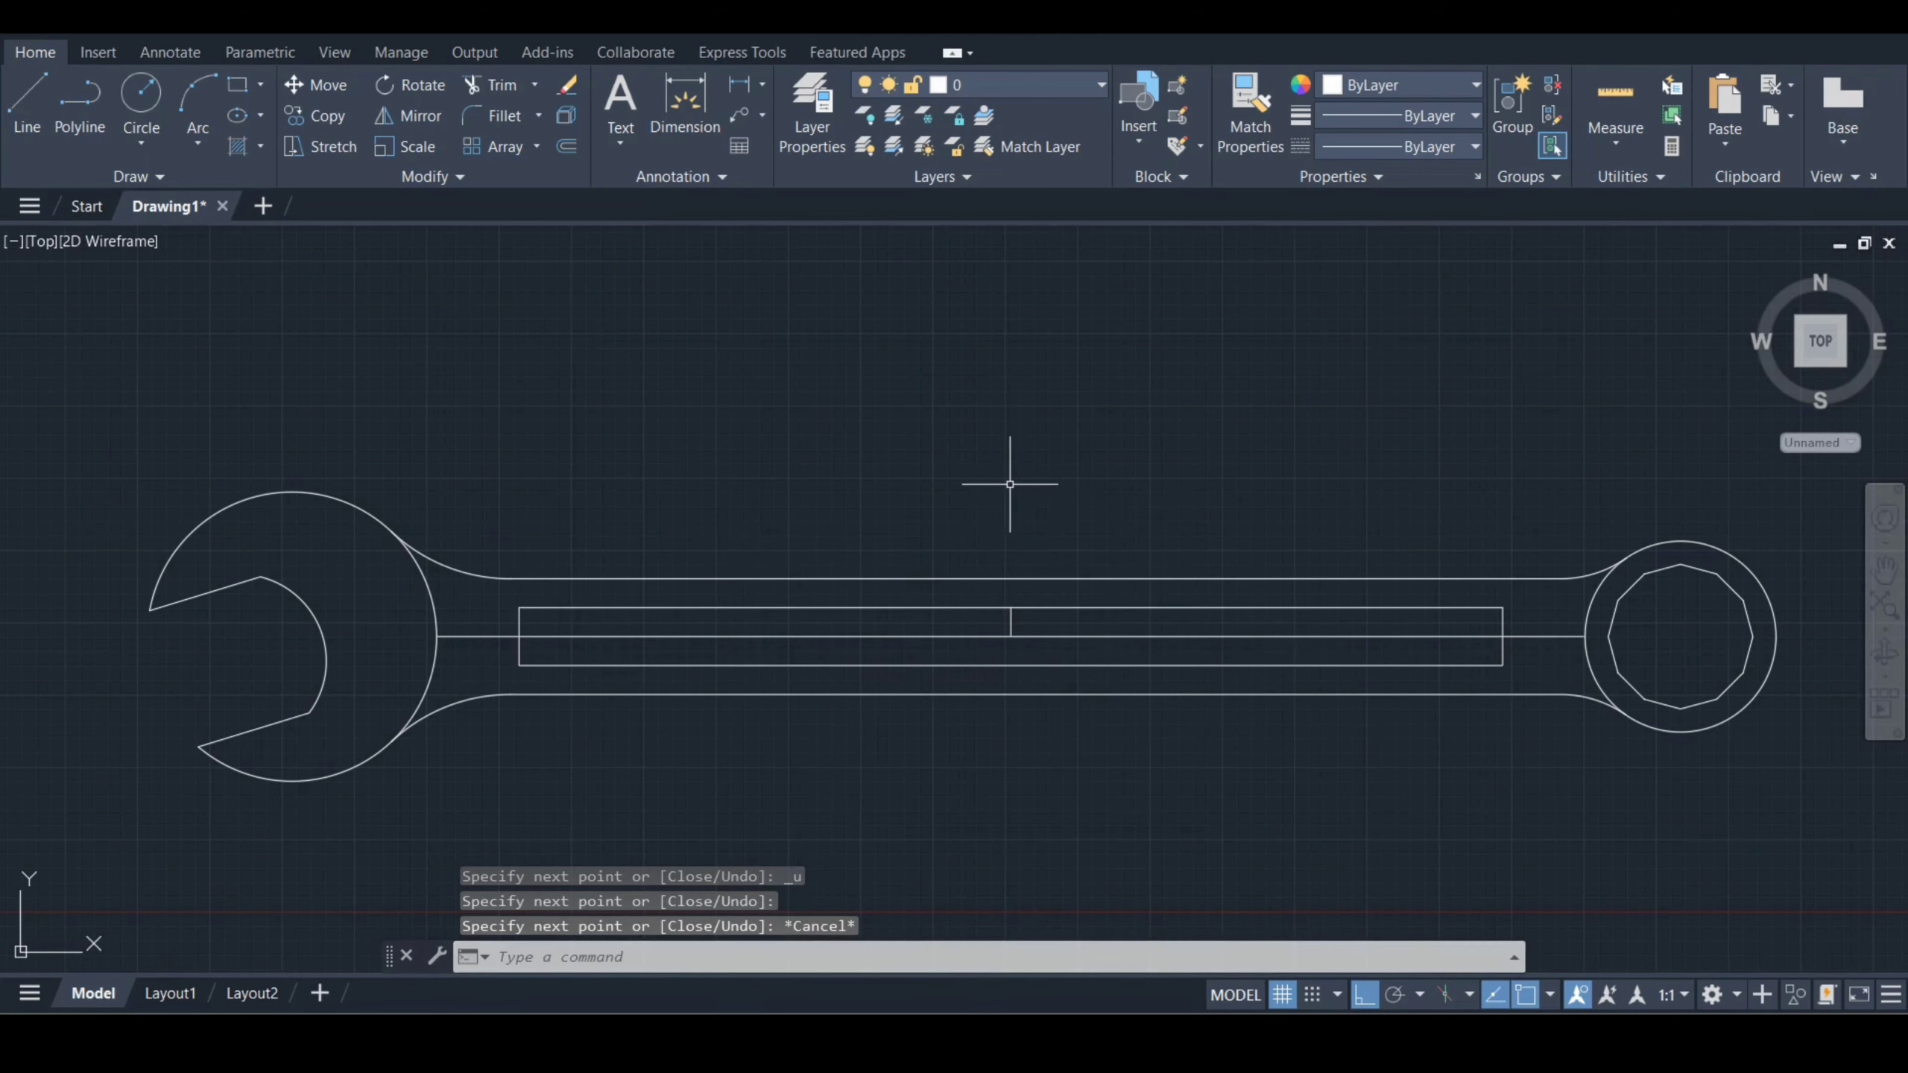
- Erase the short vertical construction line and the middle handle line
type("e")
key("Return")
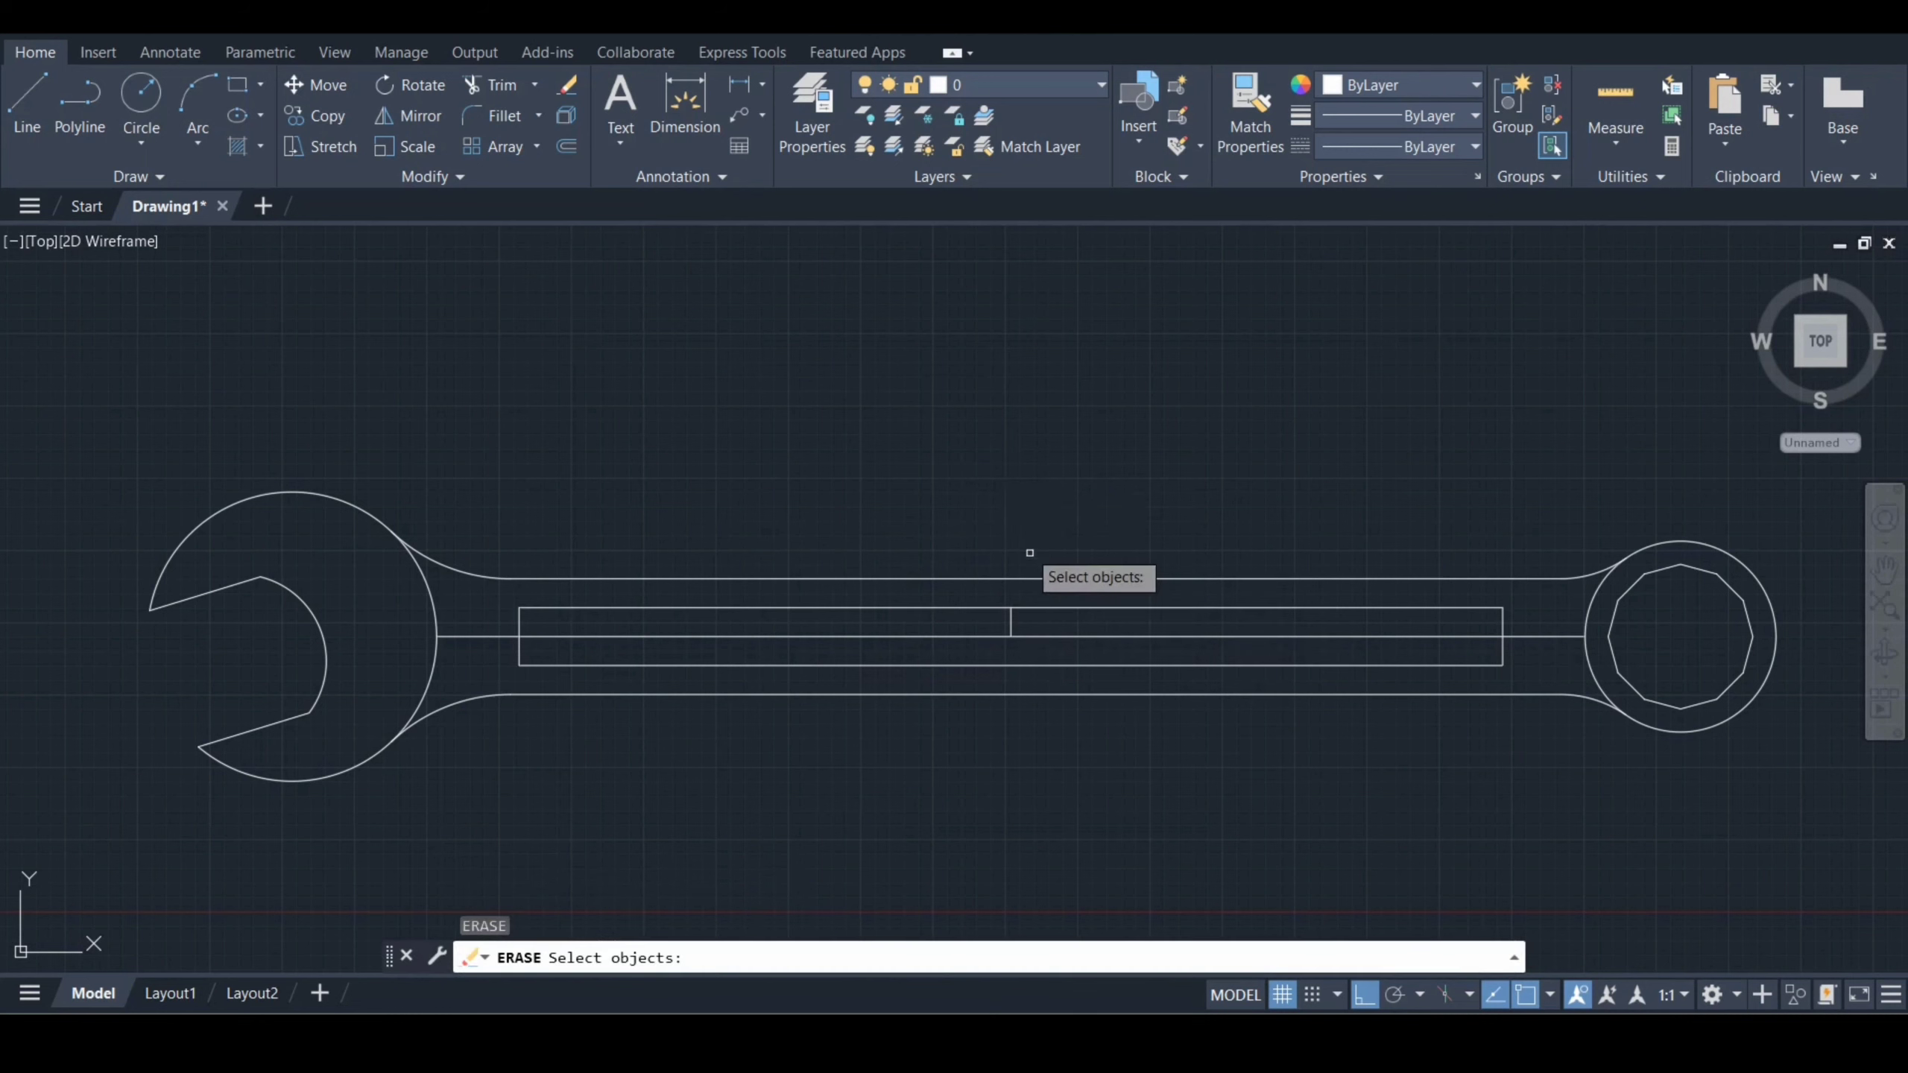
left_click(1013, 625)
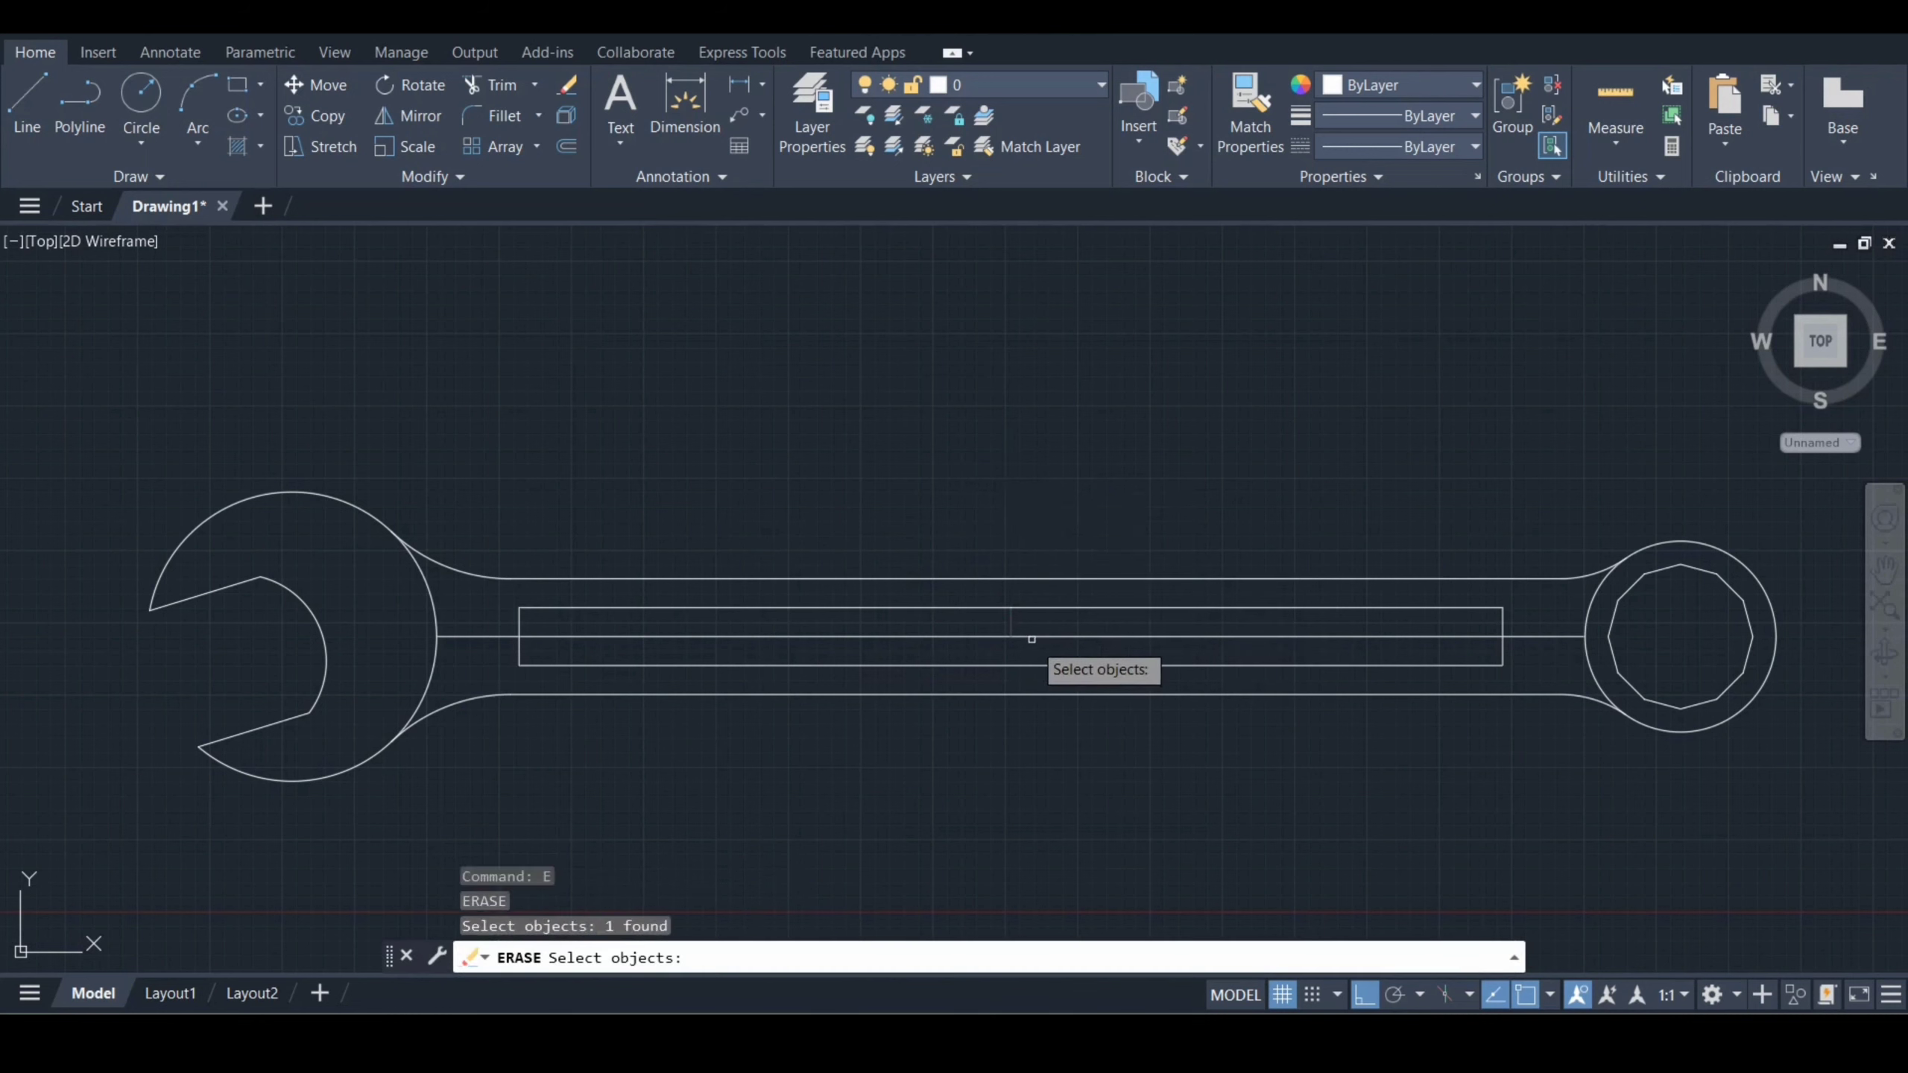
left_click(1040, 636)
key("Return")
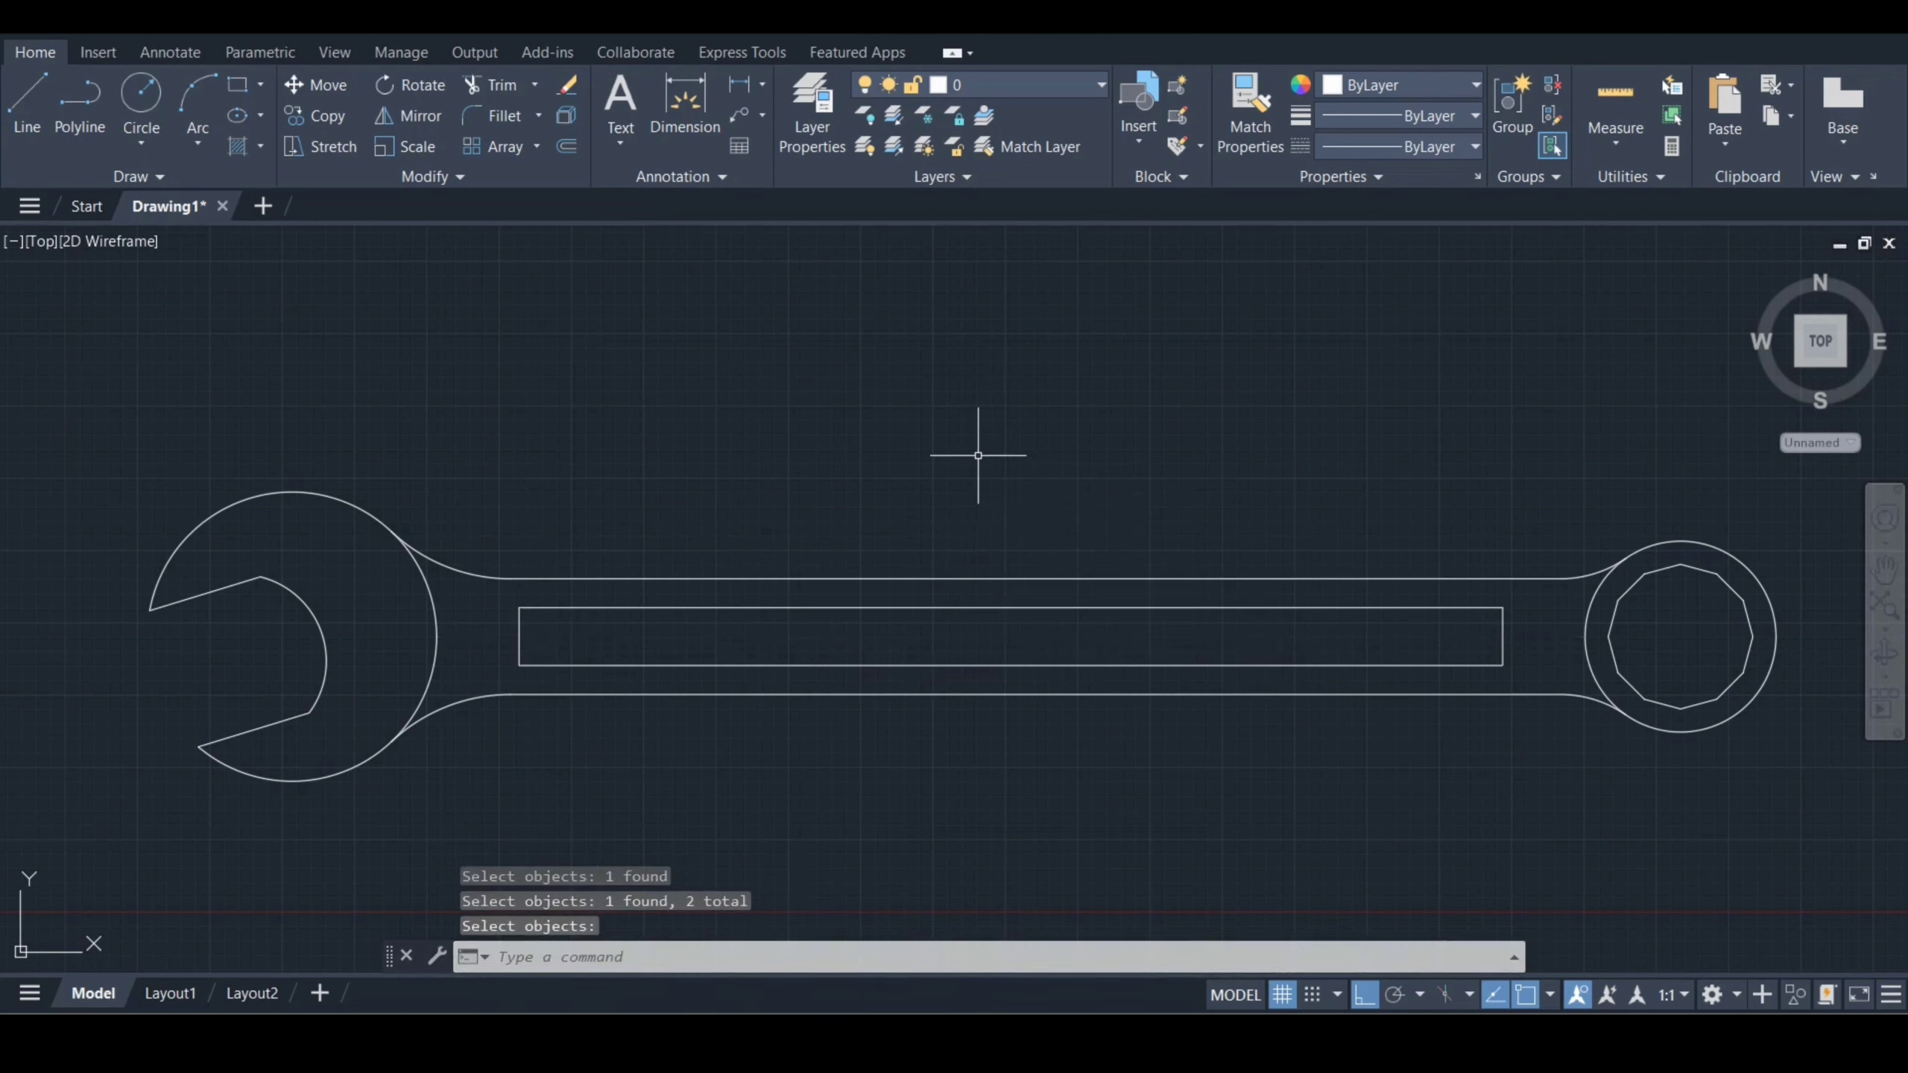
- Draw a two-point circle whose diameter spans the inner rectangle's short edge at the jaw end
type("c")
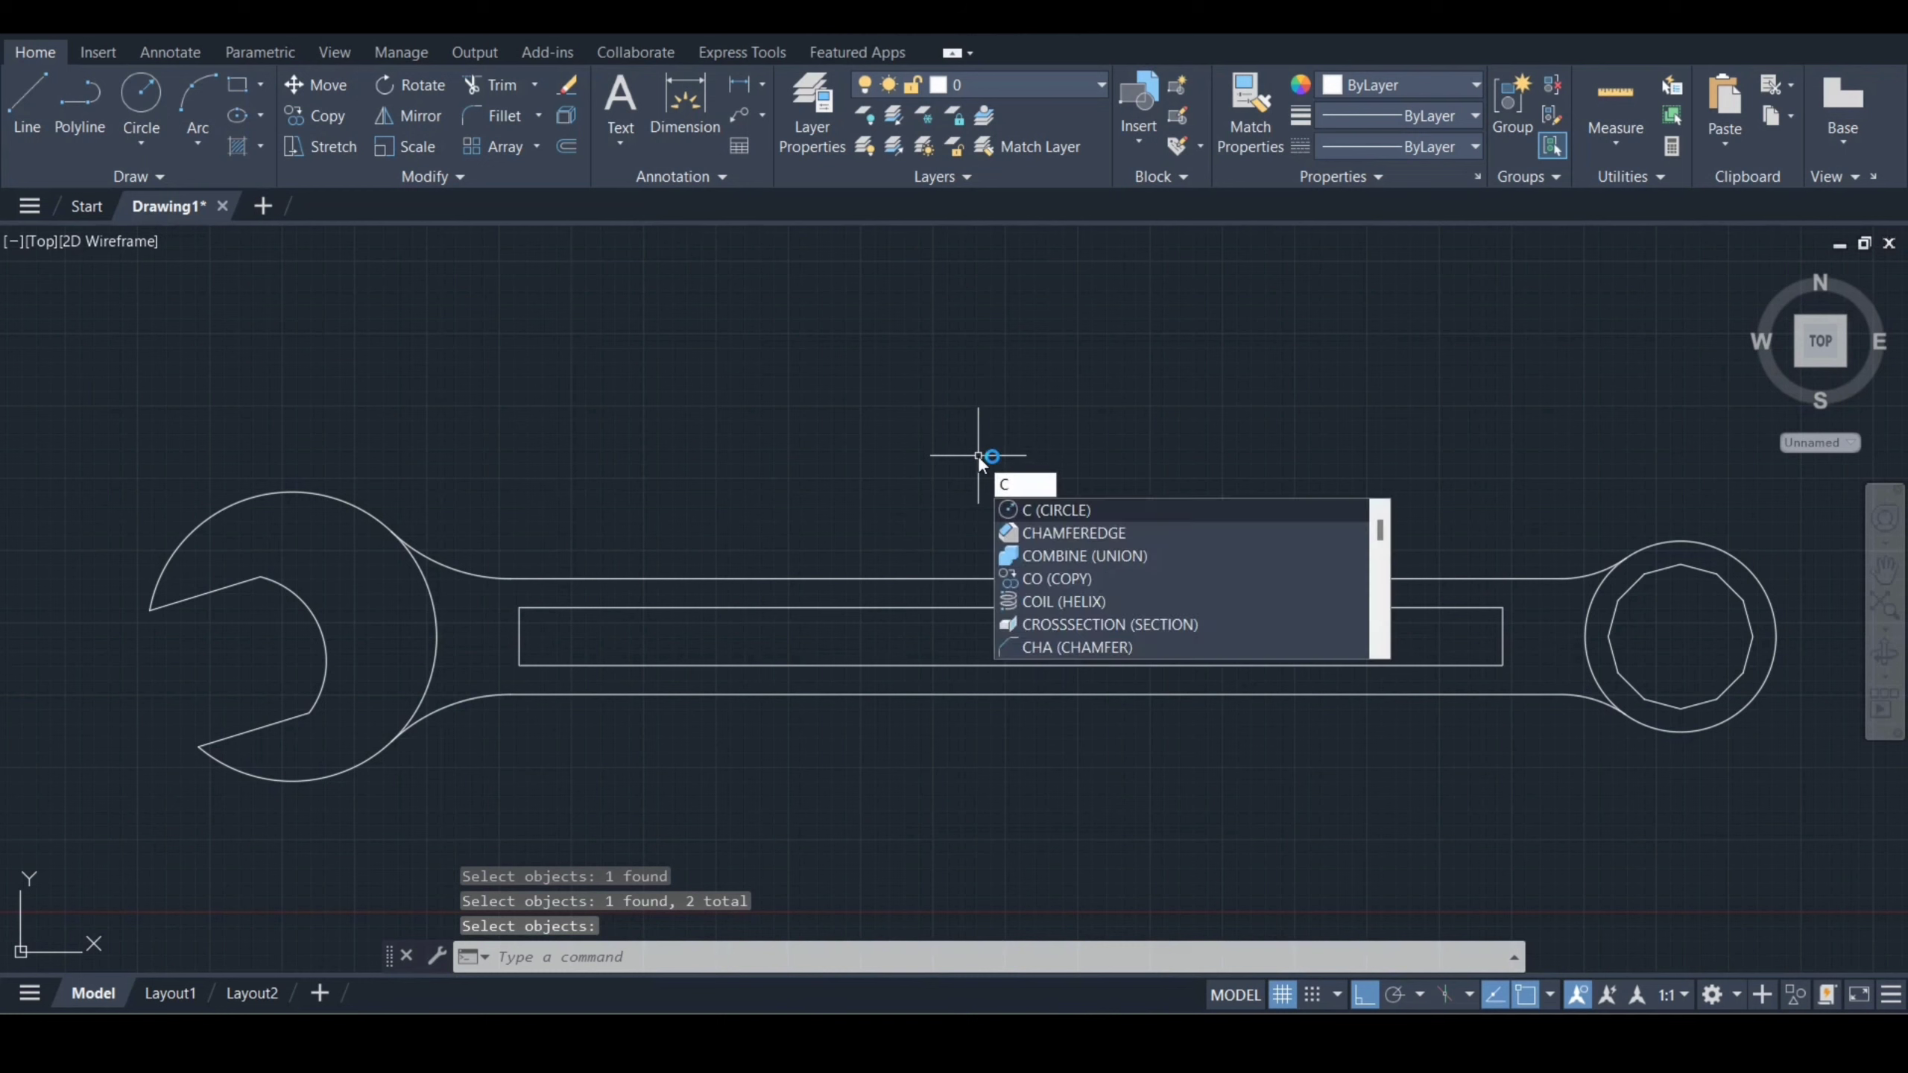
key("Return")
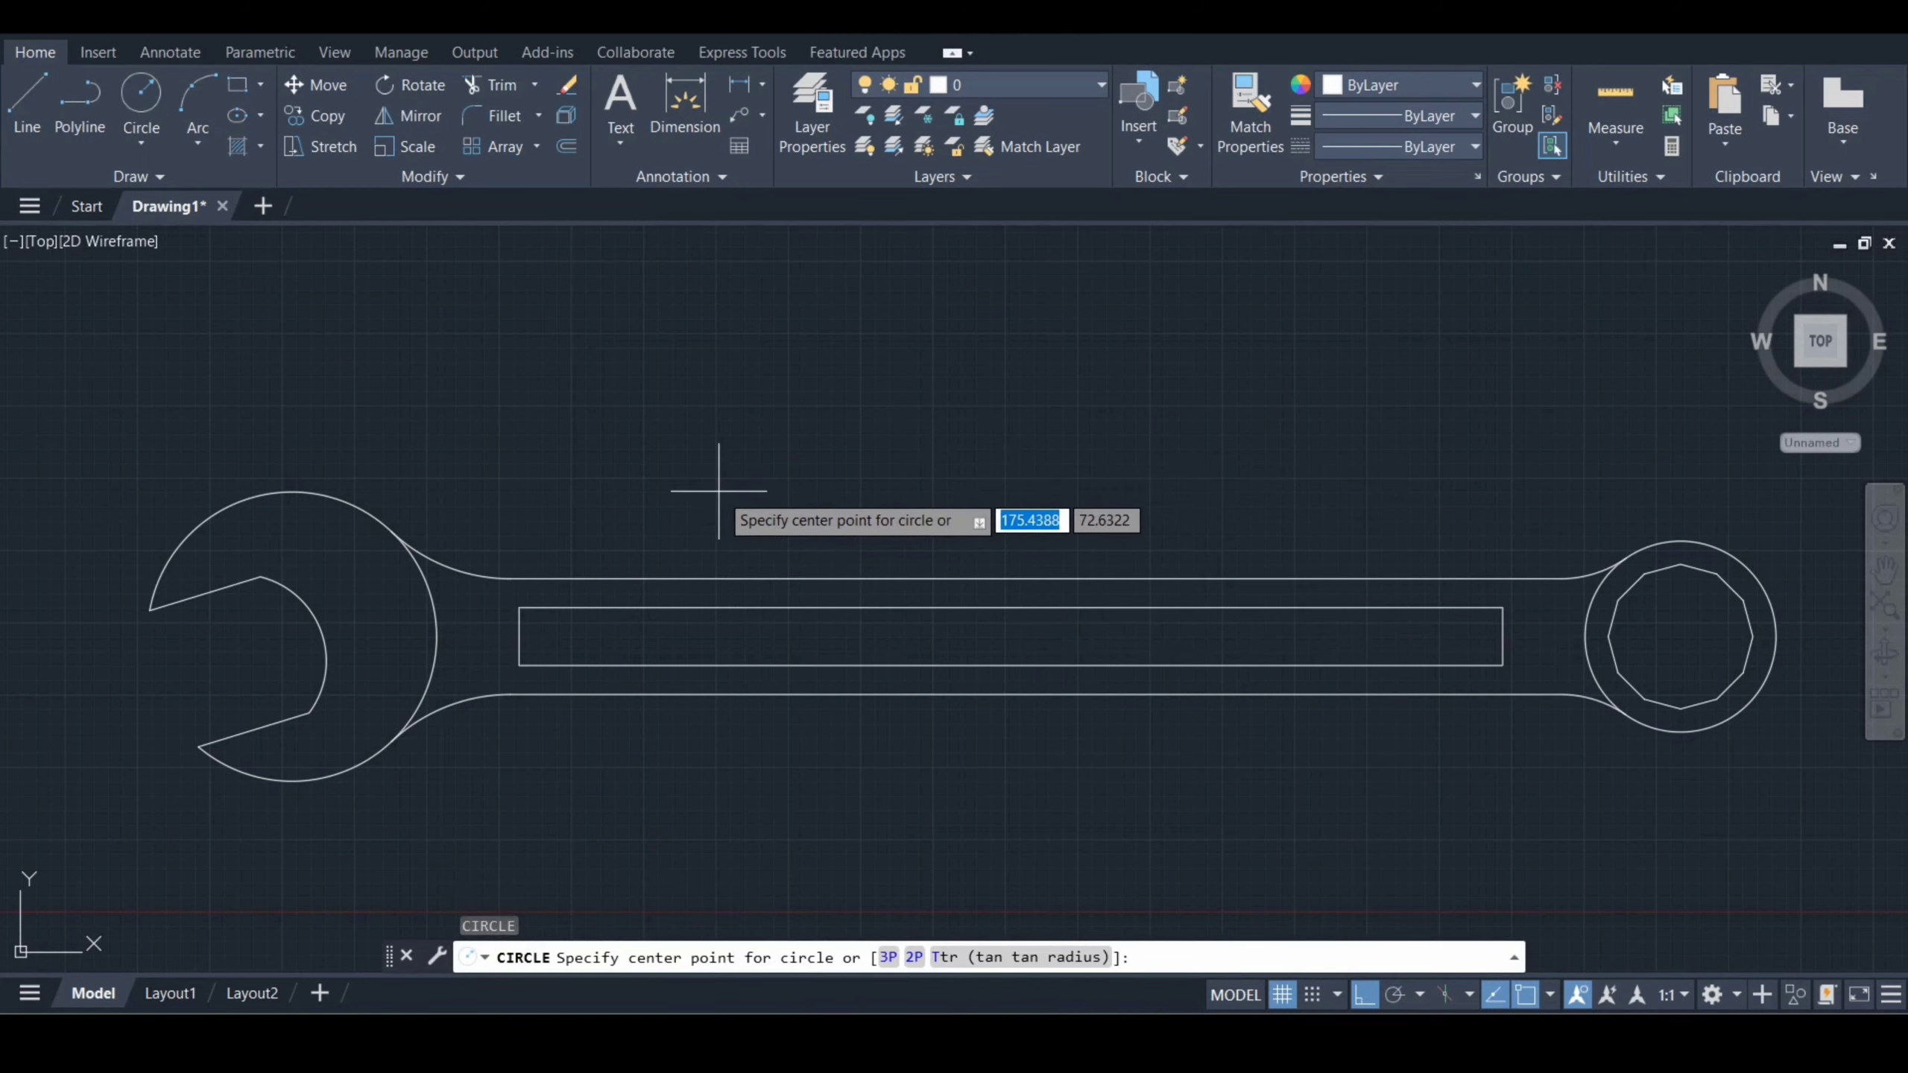
type("2p")
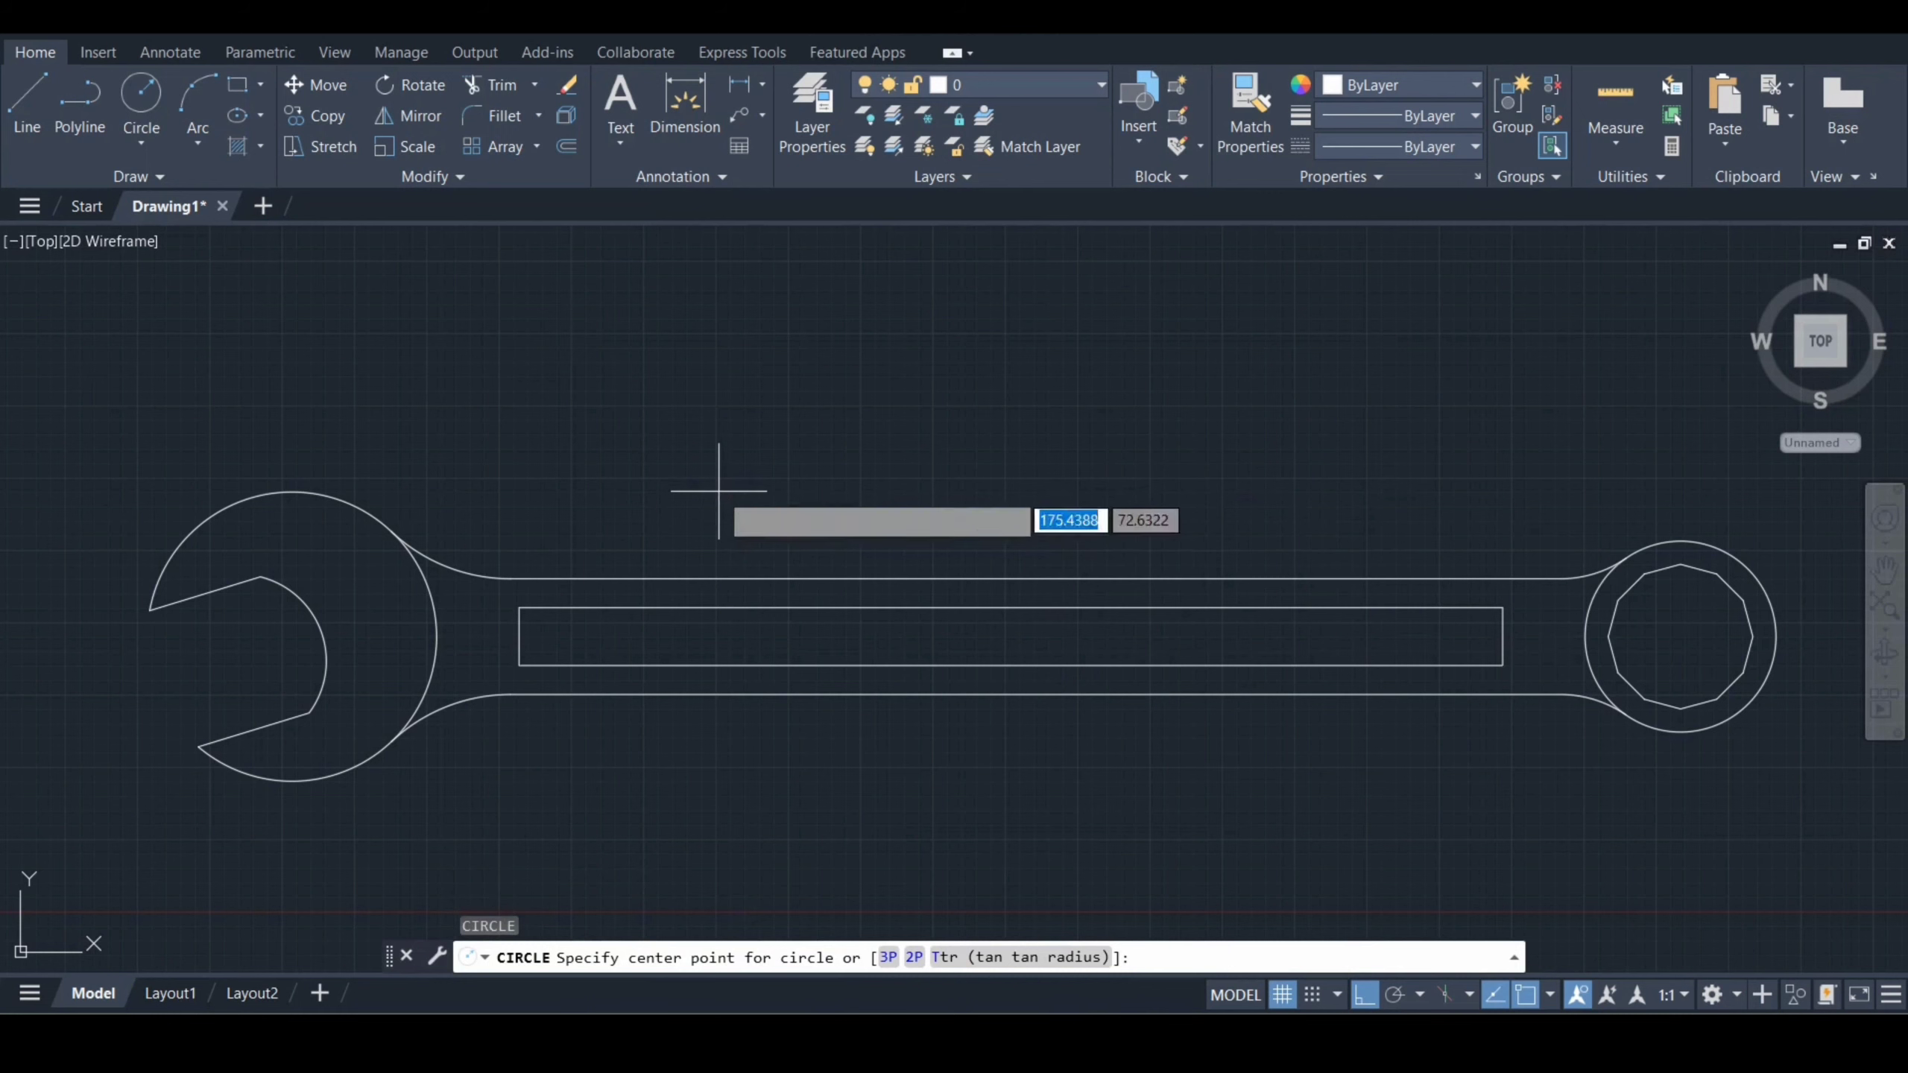
key("Return")
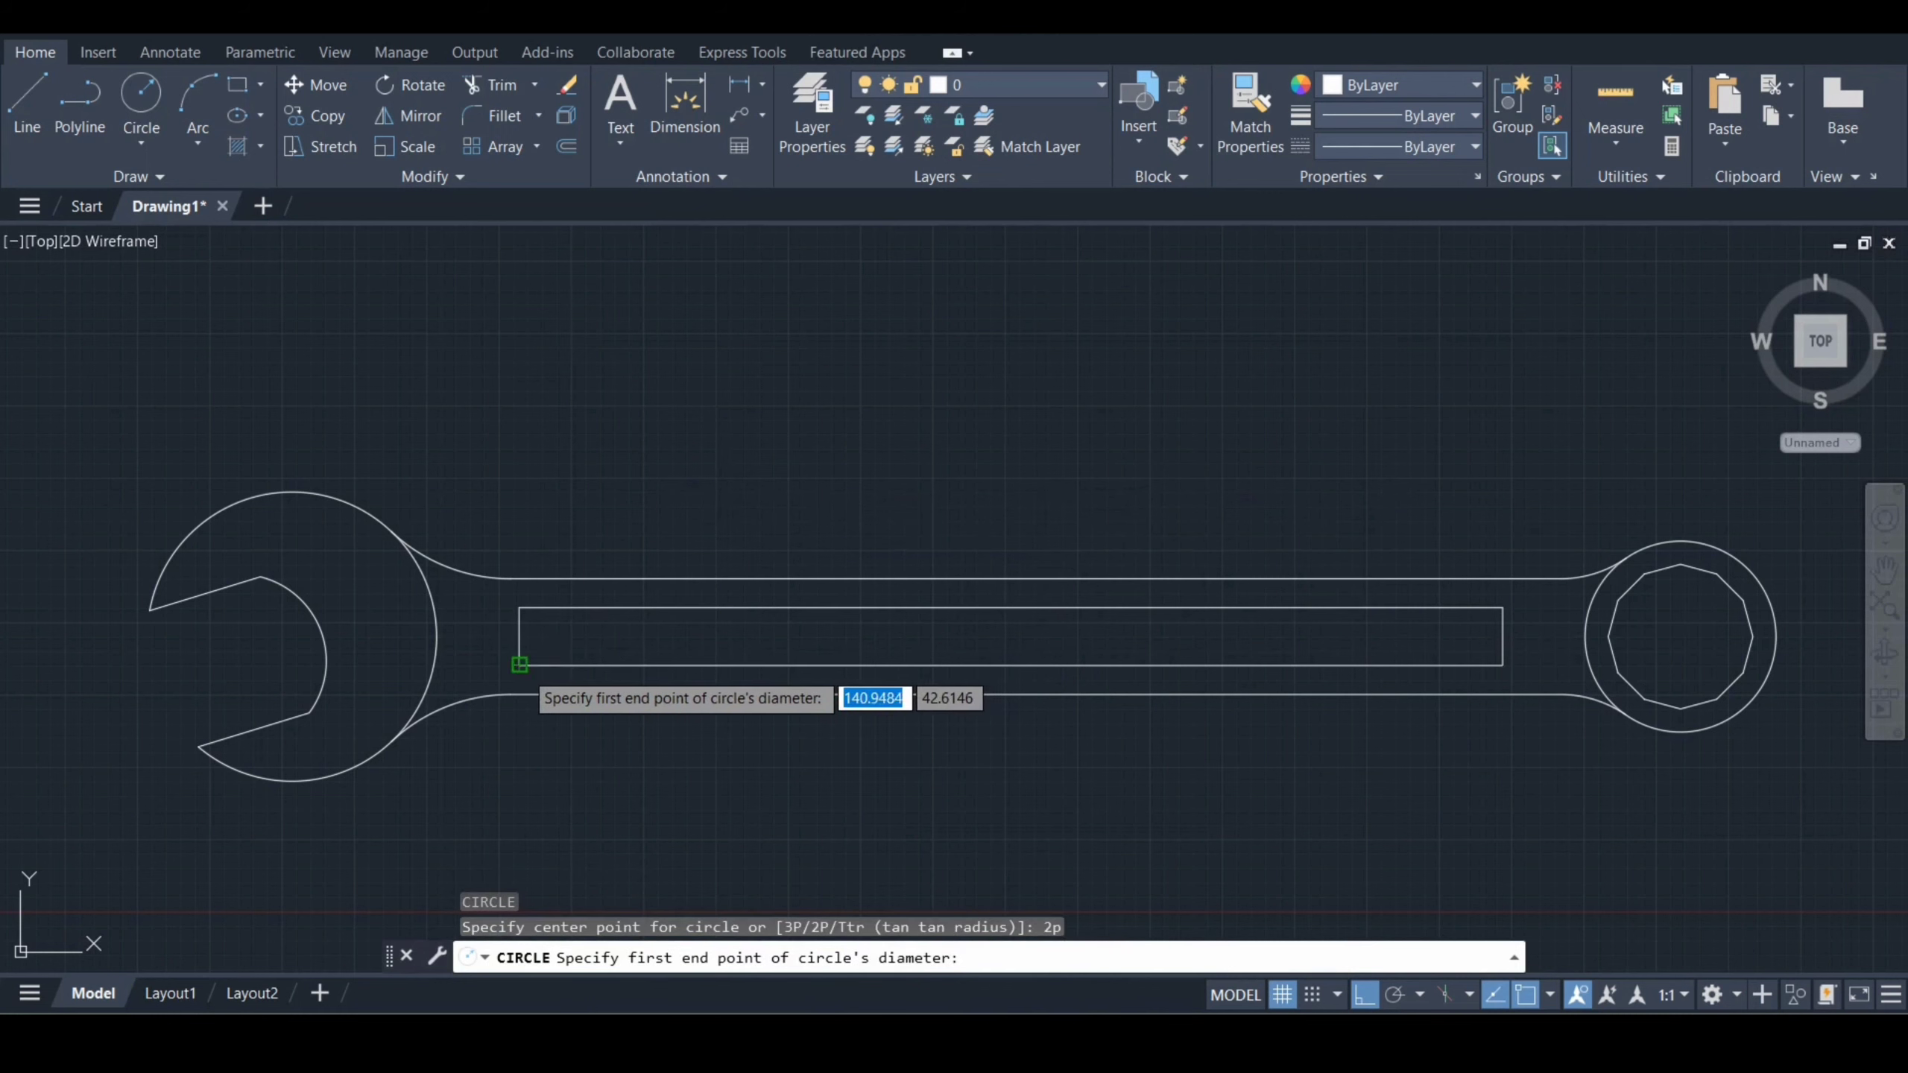
left_click(520, 664)
left_click(519, 608)
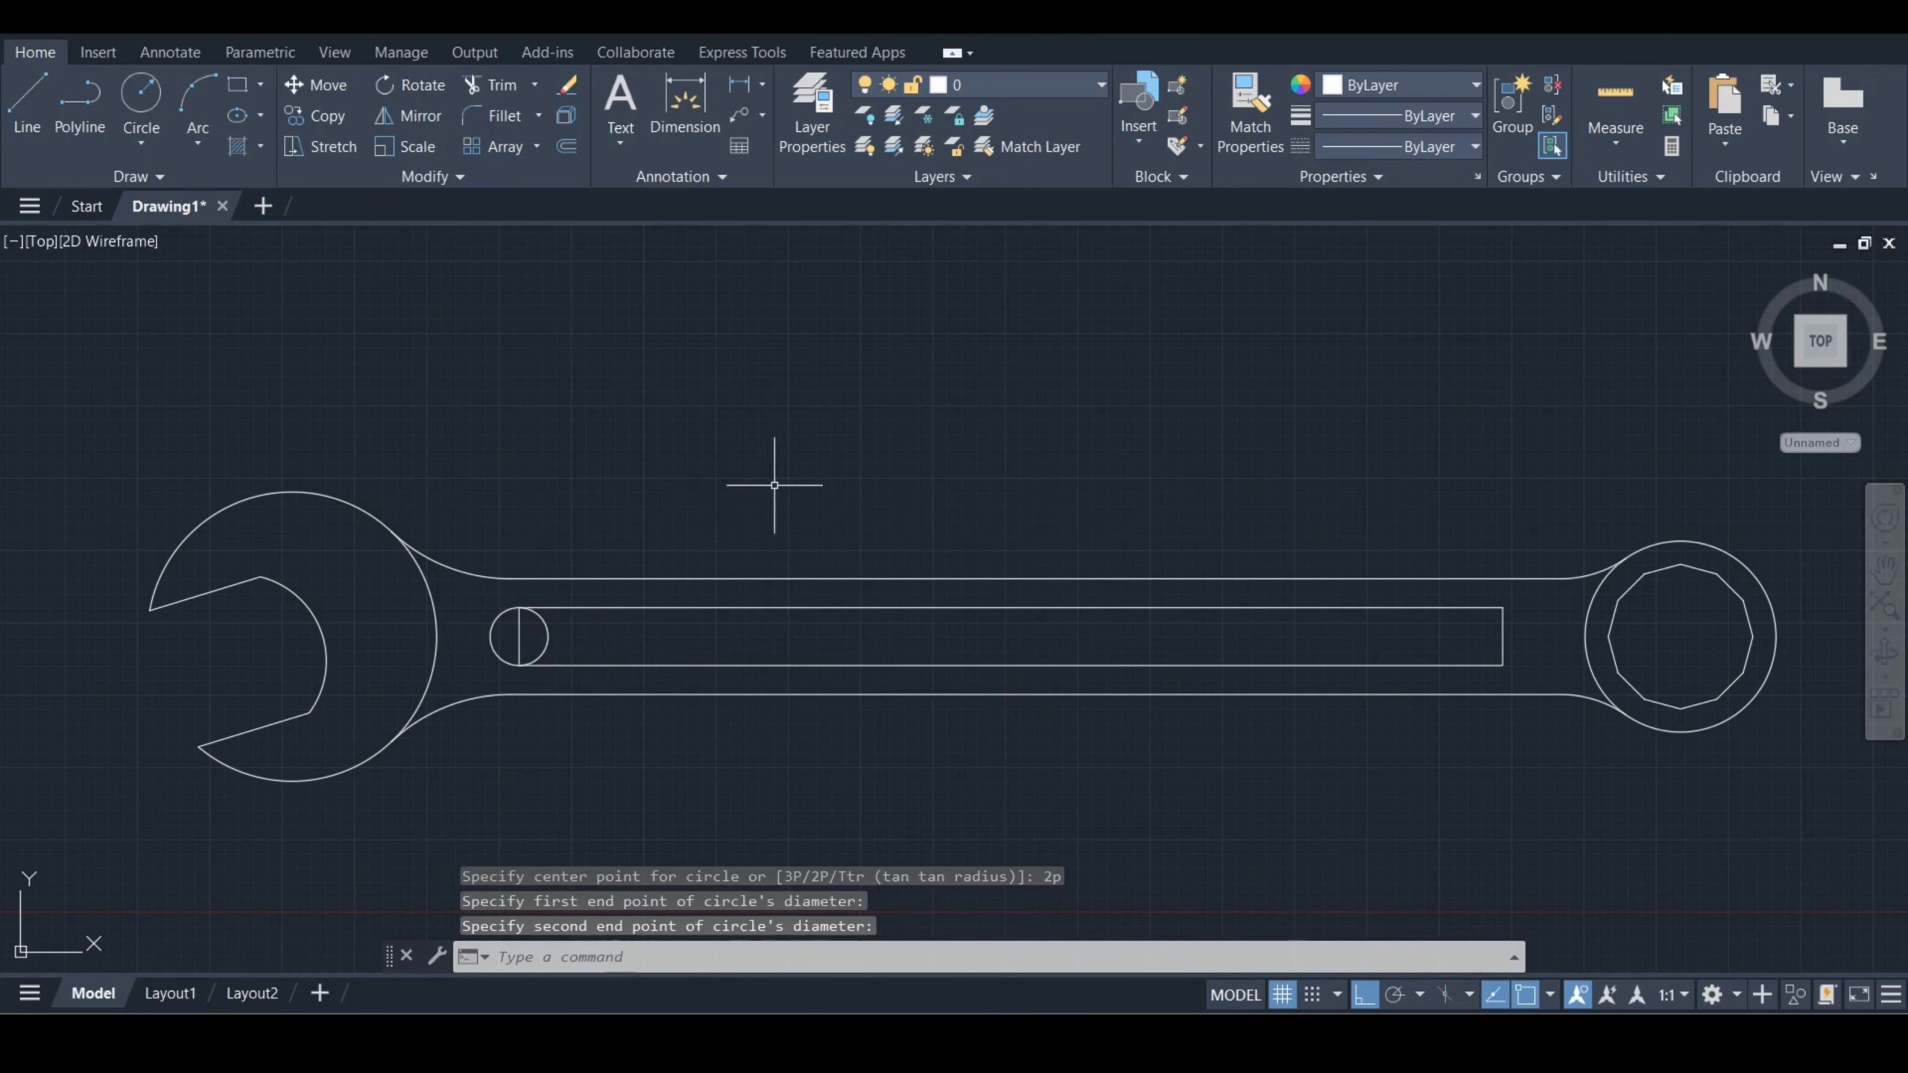
- Trim the circle's inner half and the rectangle's short jaw-end edge to leave a rounded end
key("Return")
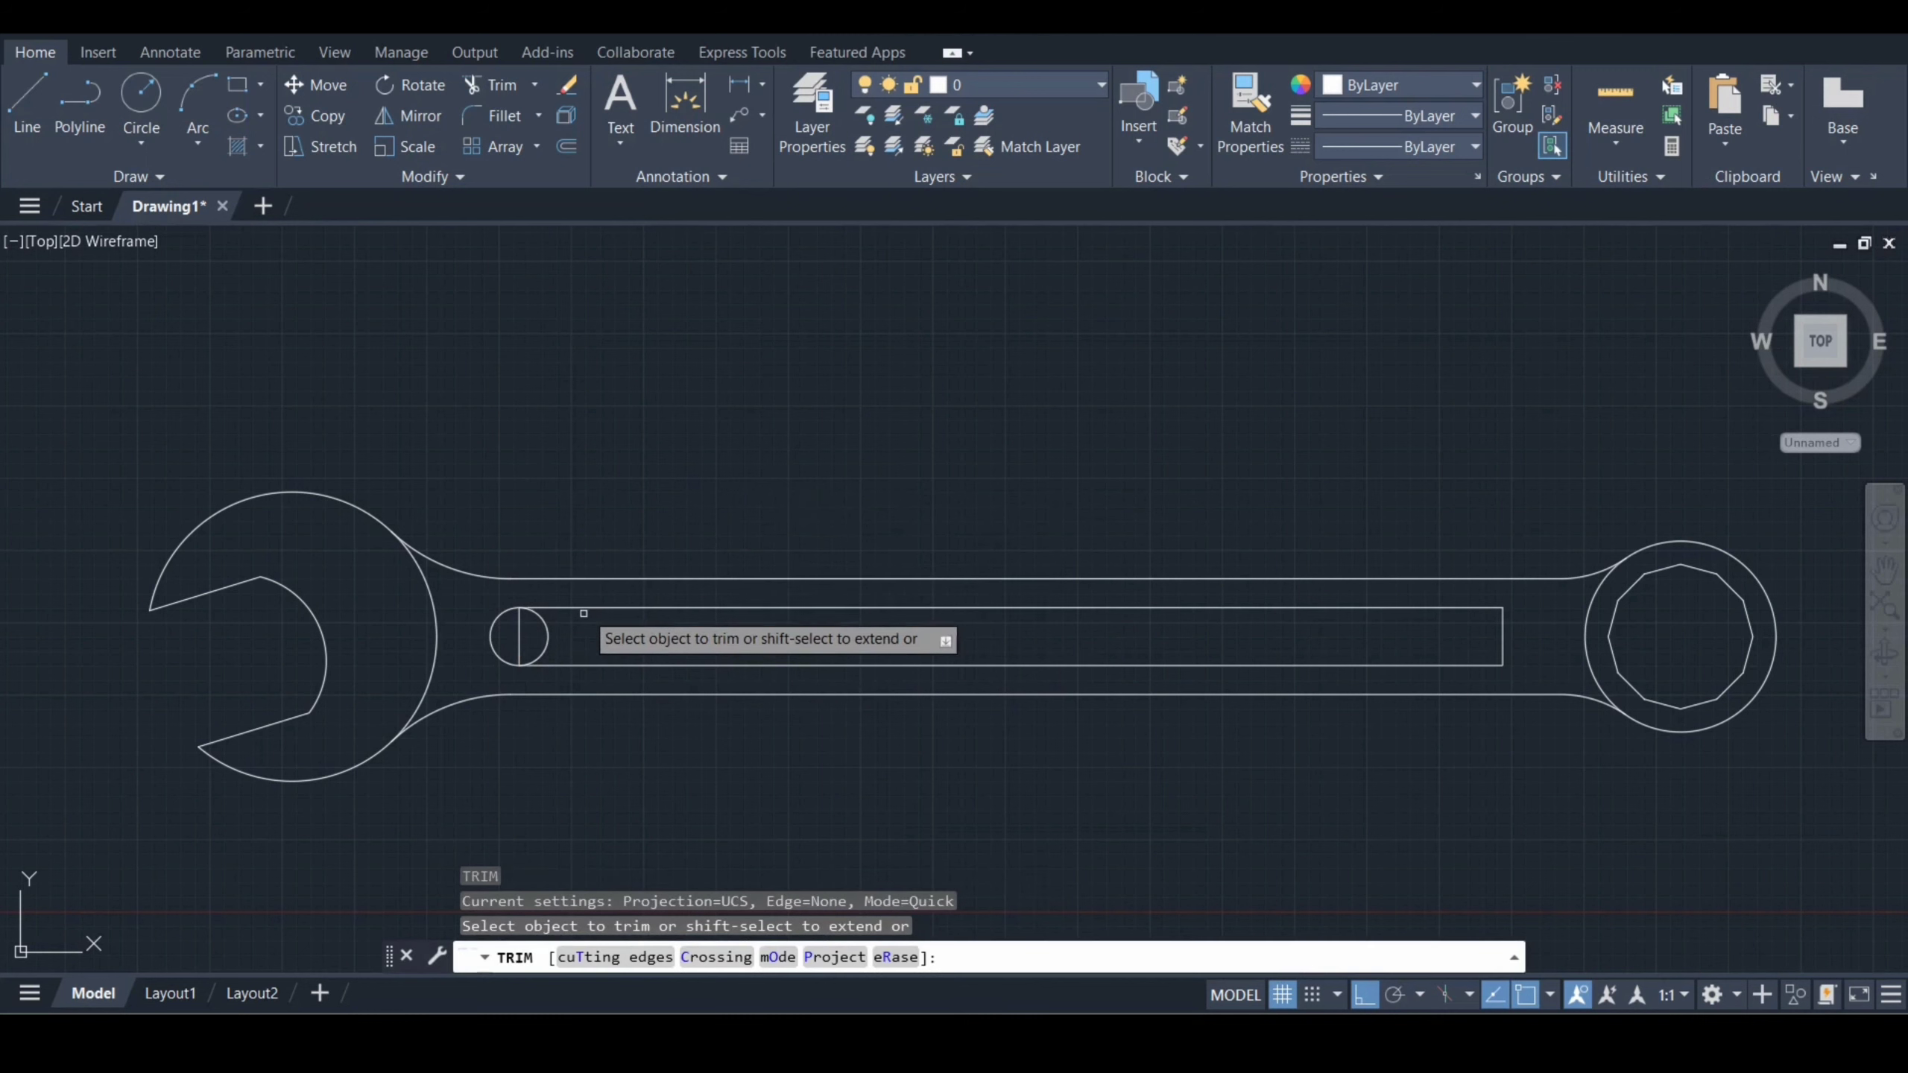
left_click(517, 636)
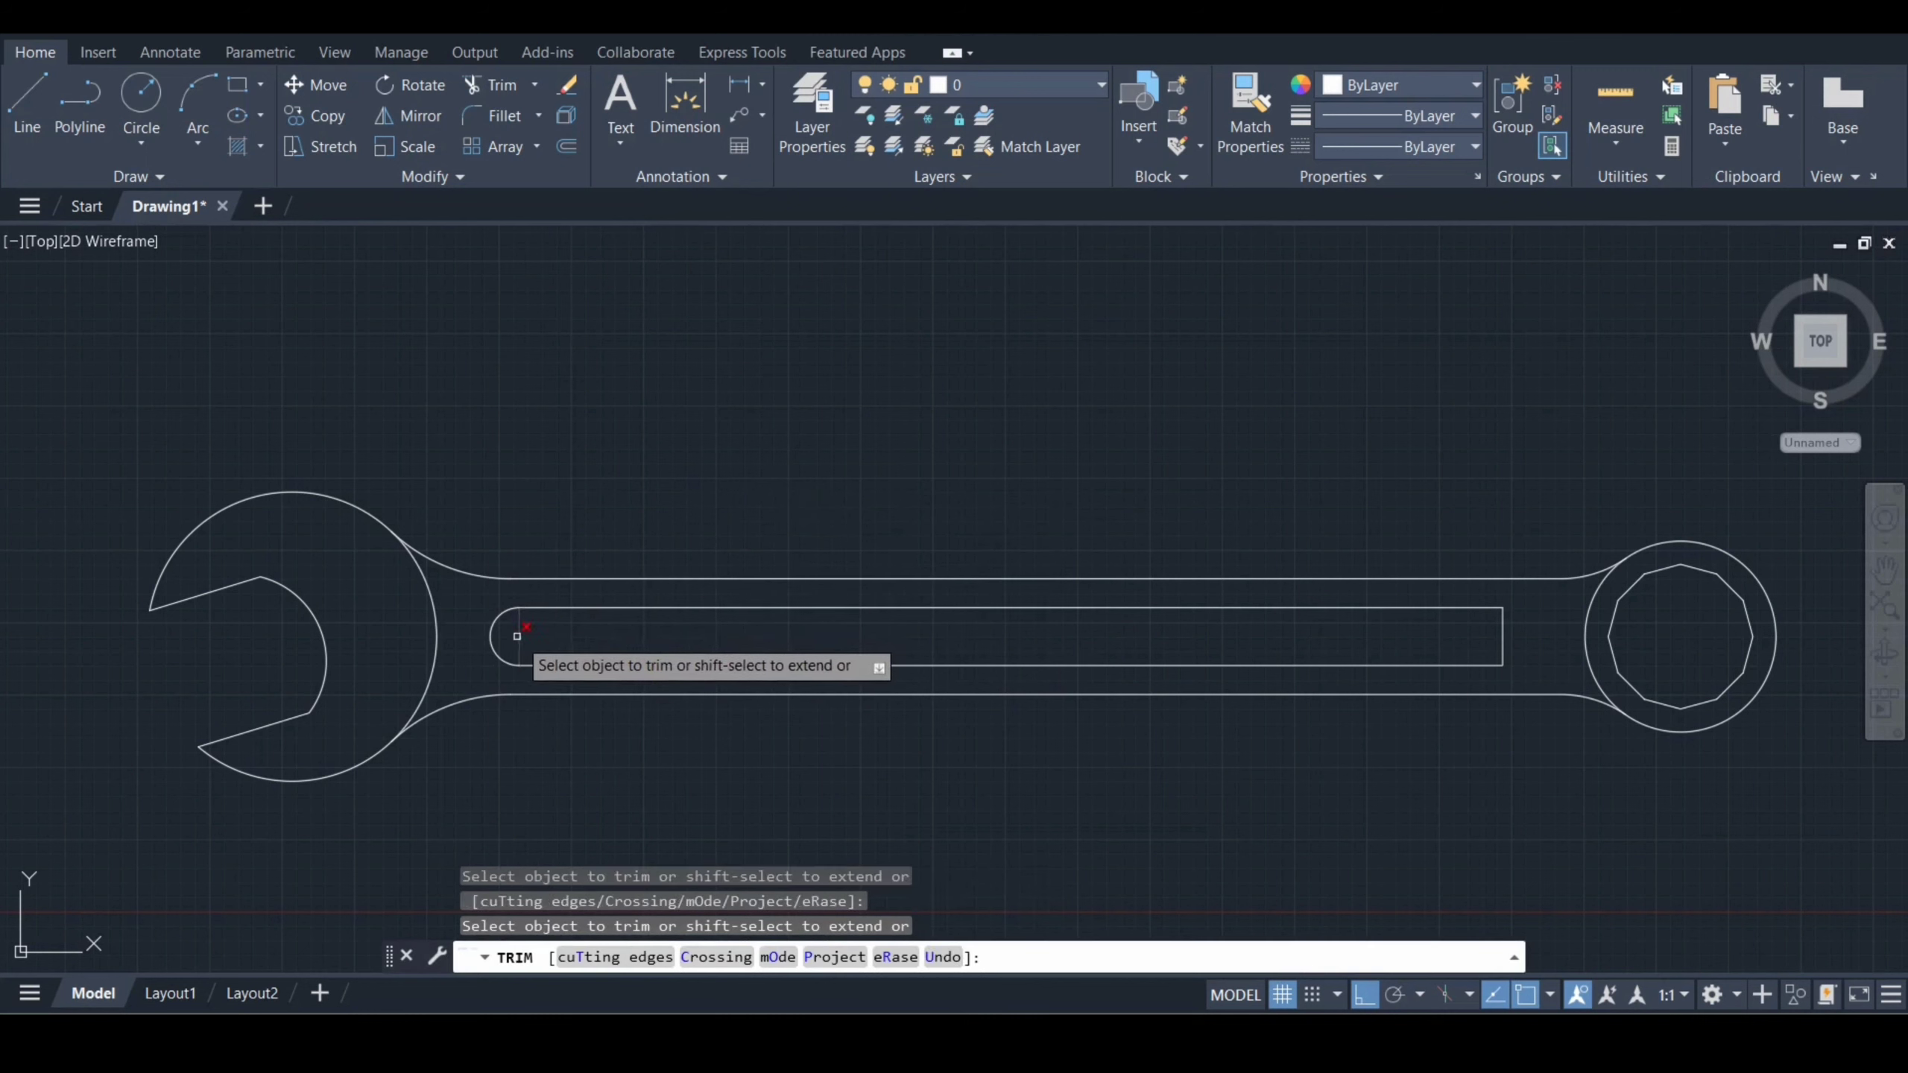
left_click(518, 637)
key("Return")
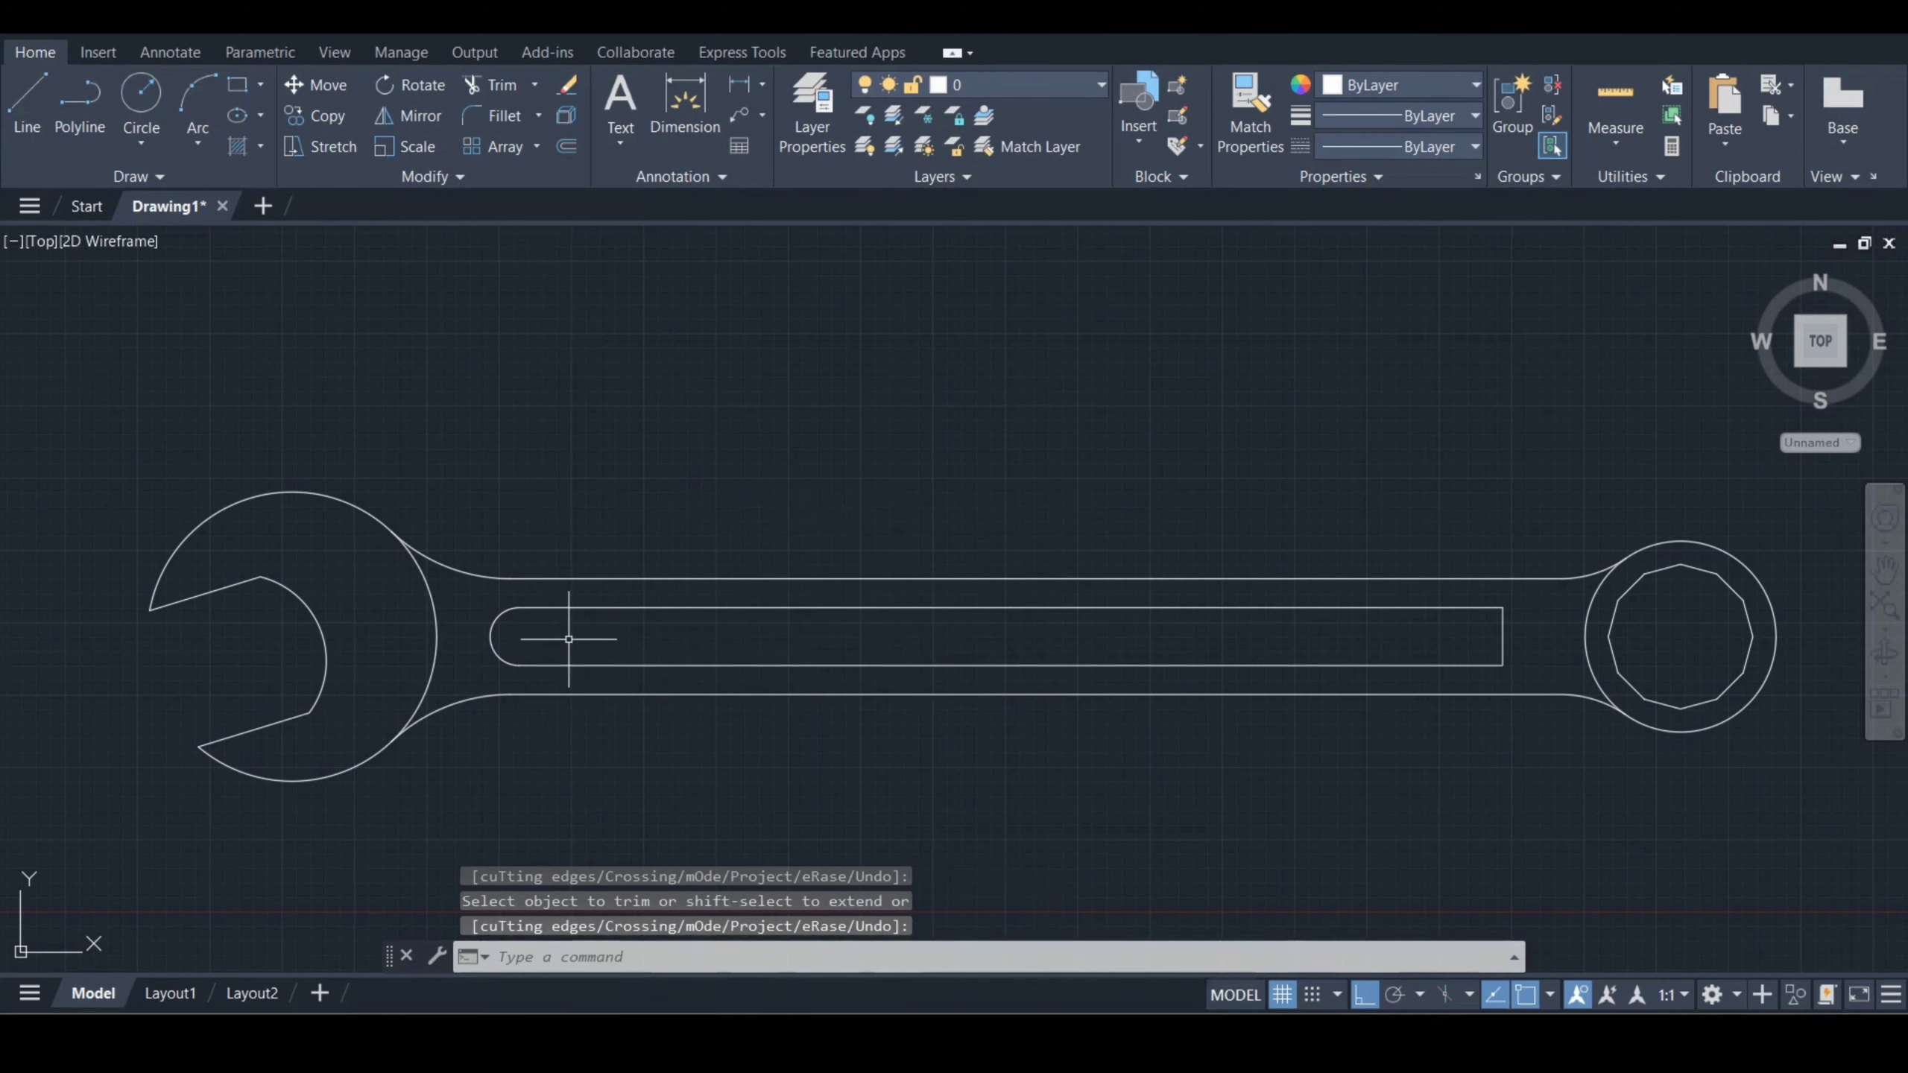
- Mirror the rounded jaw-end arc to the ring end about a vertical line through the rectangle's midpoint, keeping the original
type("mi")
key("Return")
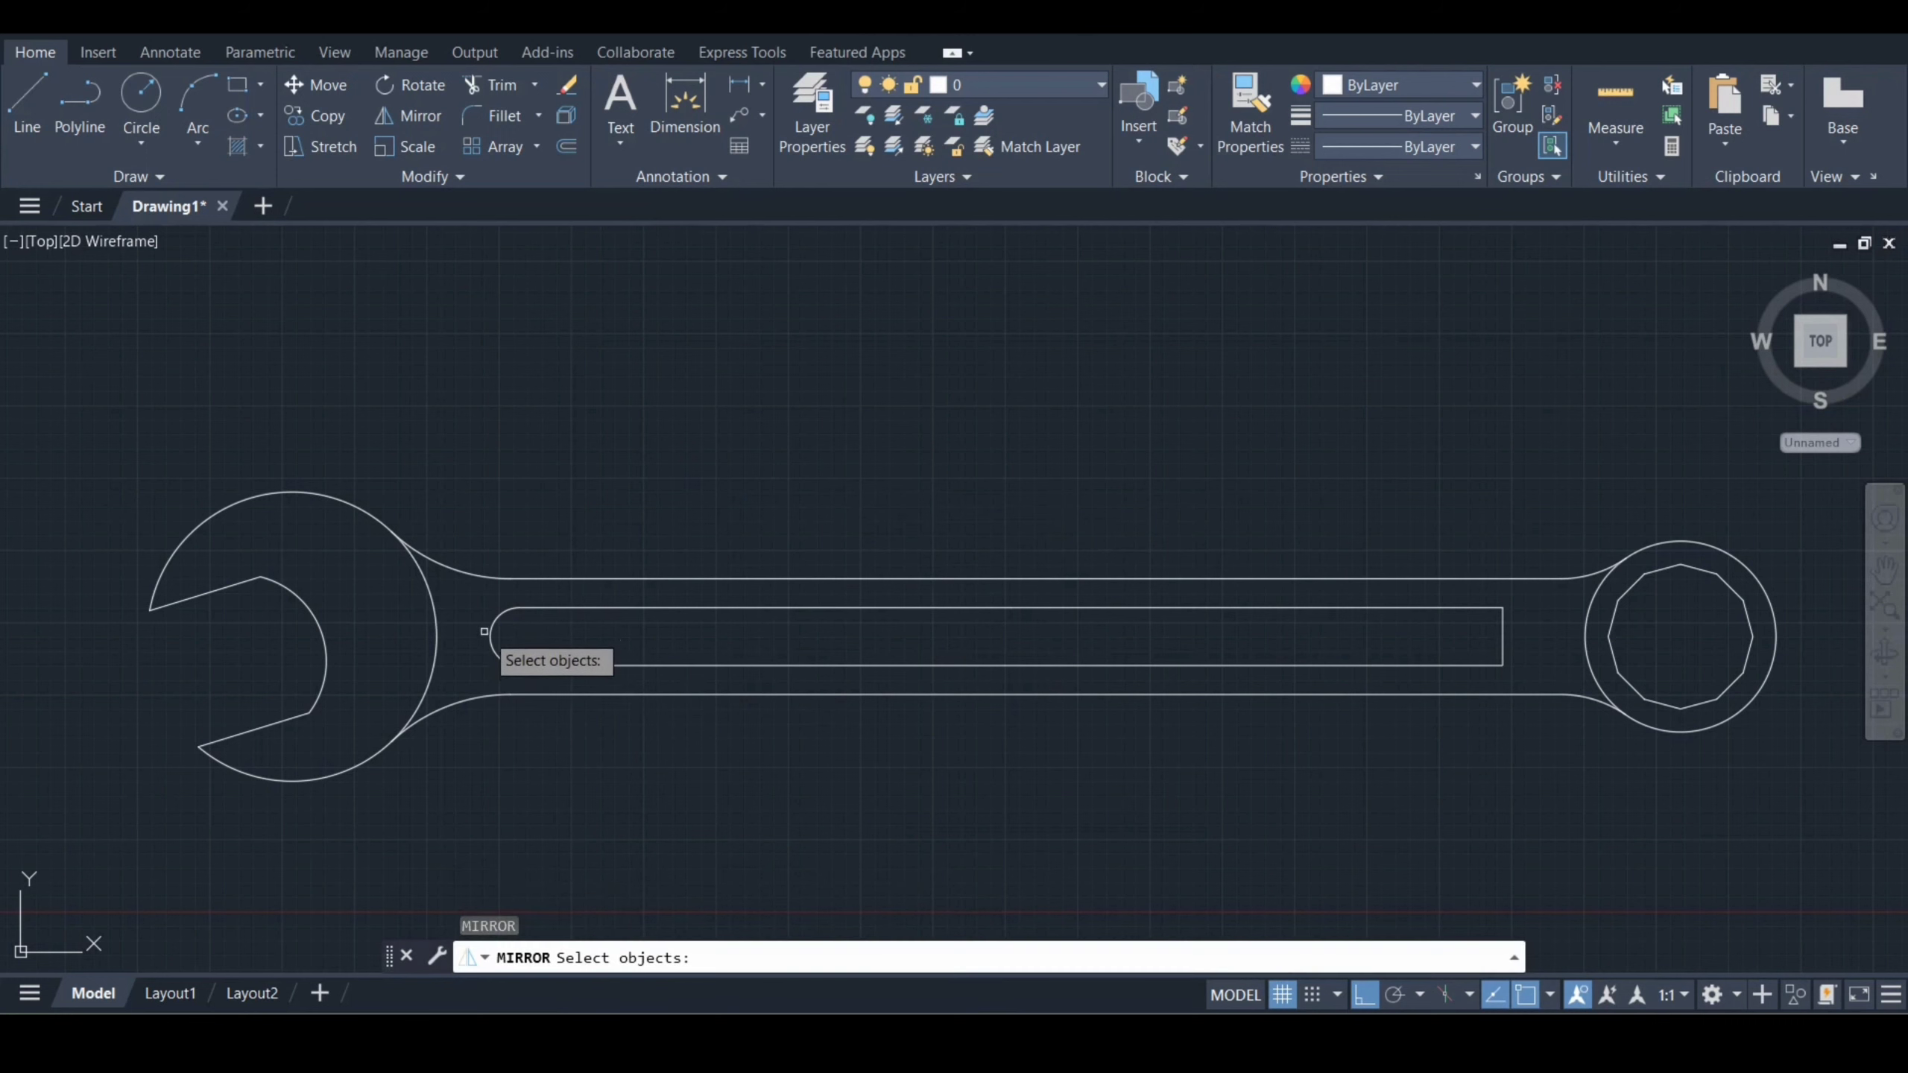
left_click(491, 635)
key("Return")
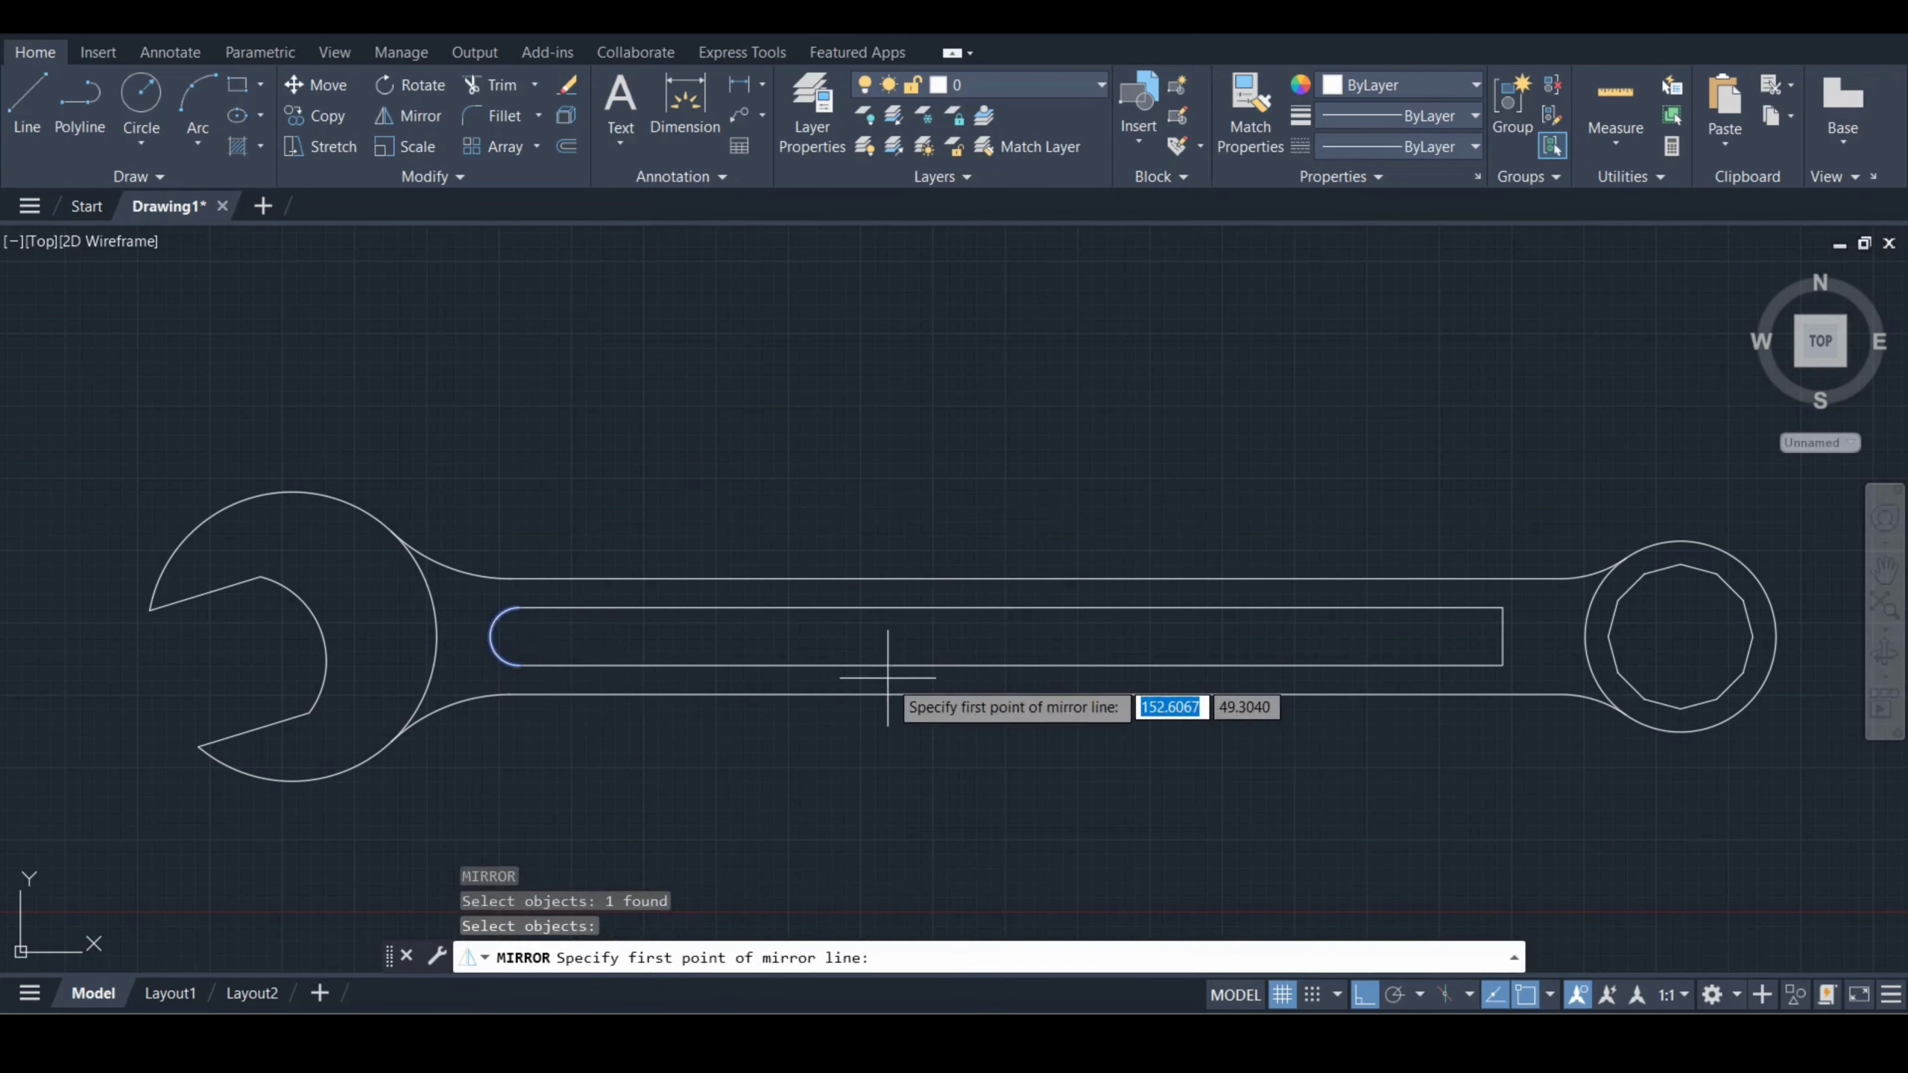
left_click(1011, 663)
left_click(991, 526)
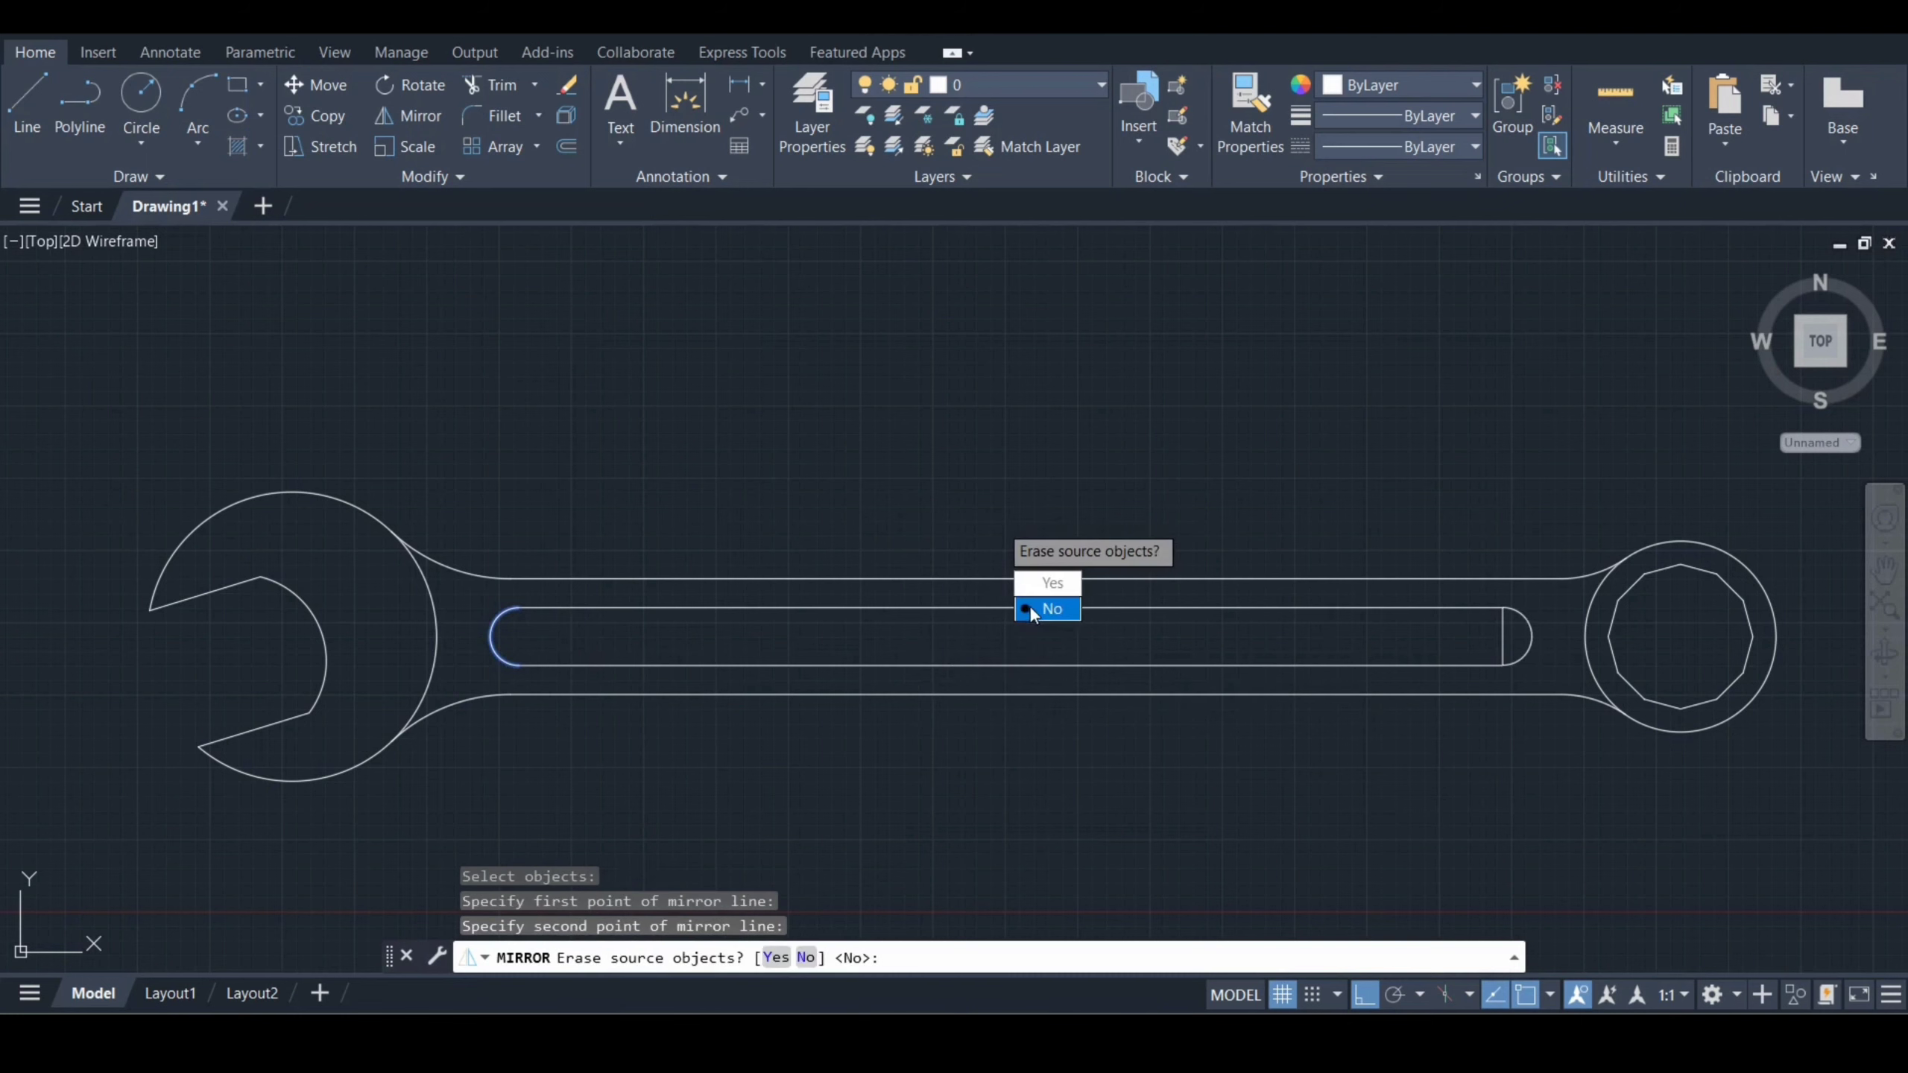
left_click(1029, 608)
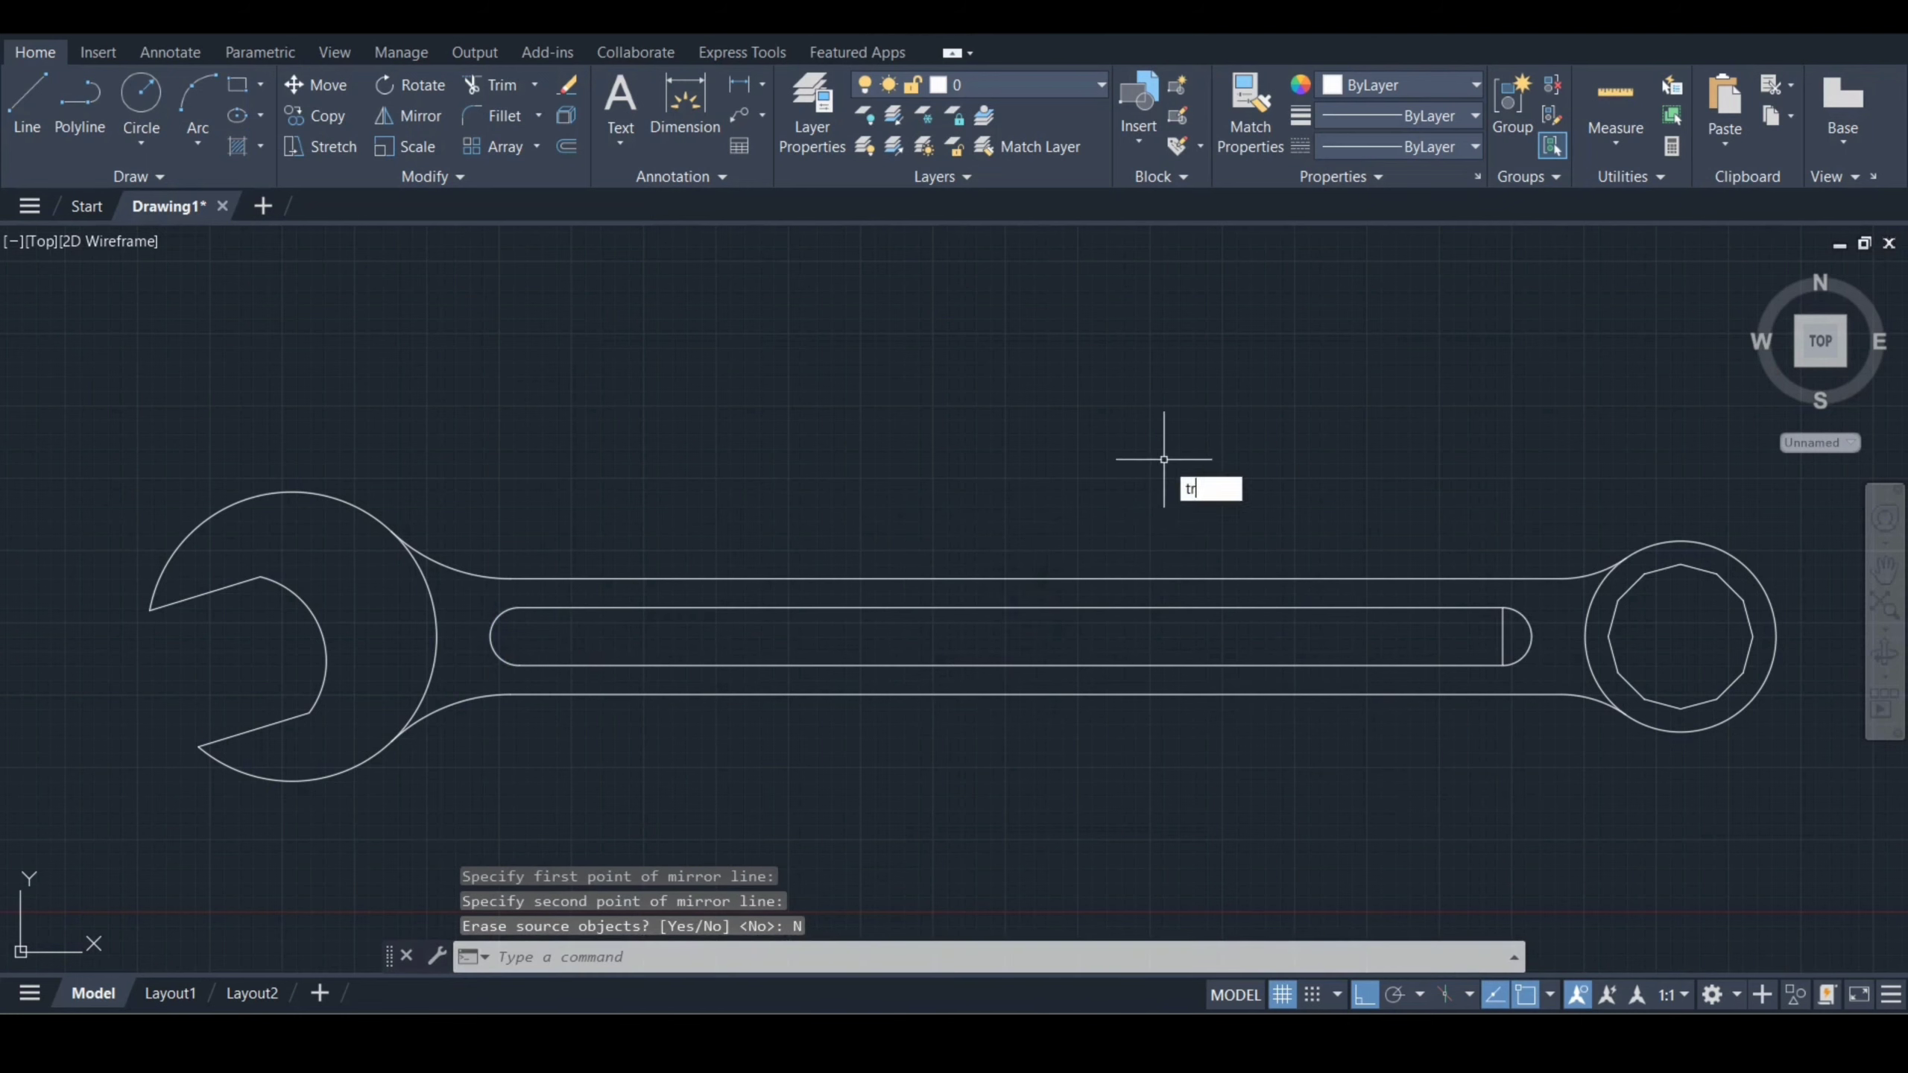
- Trim away the inner rectangle's short vertical edge at the ring end
type("tr")
key("Return")
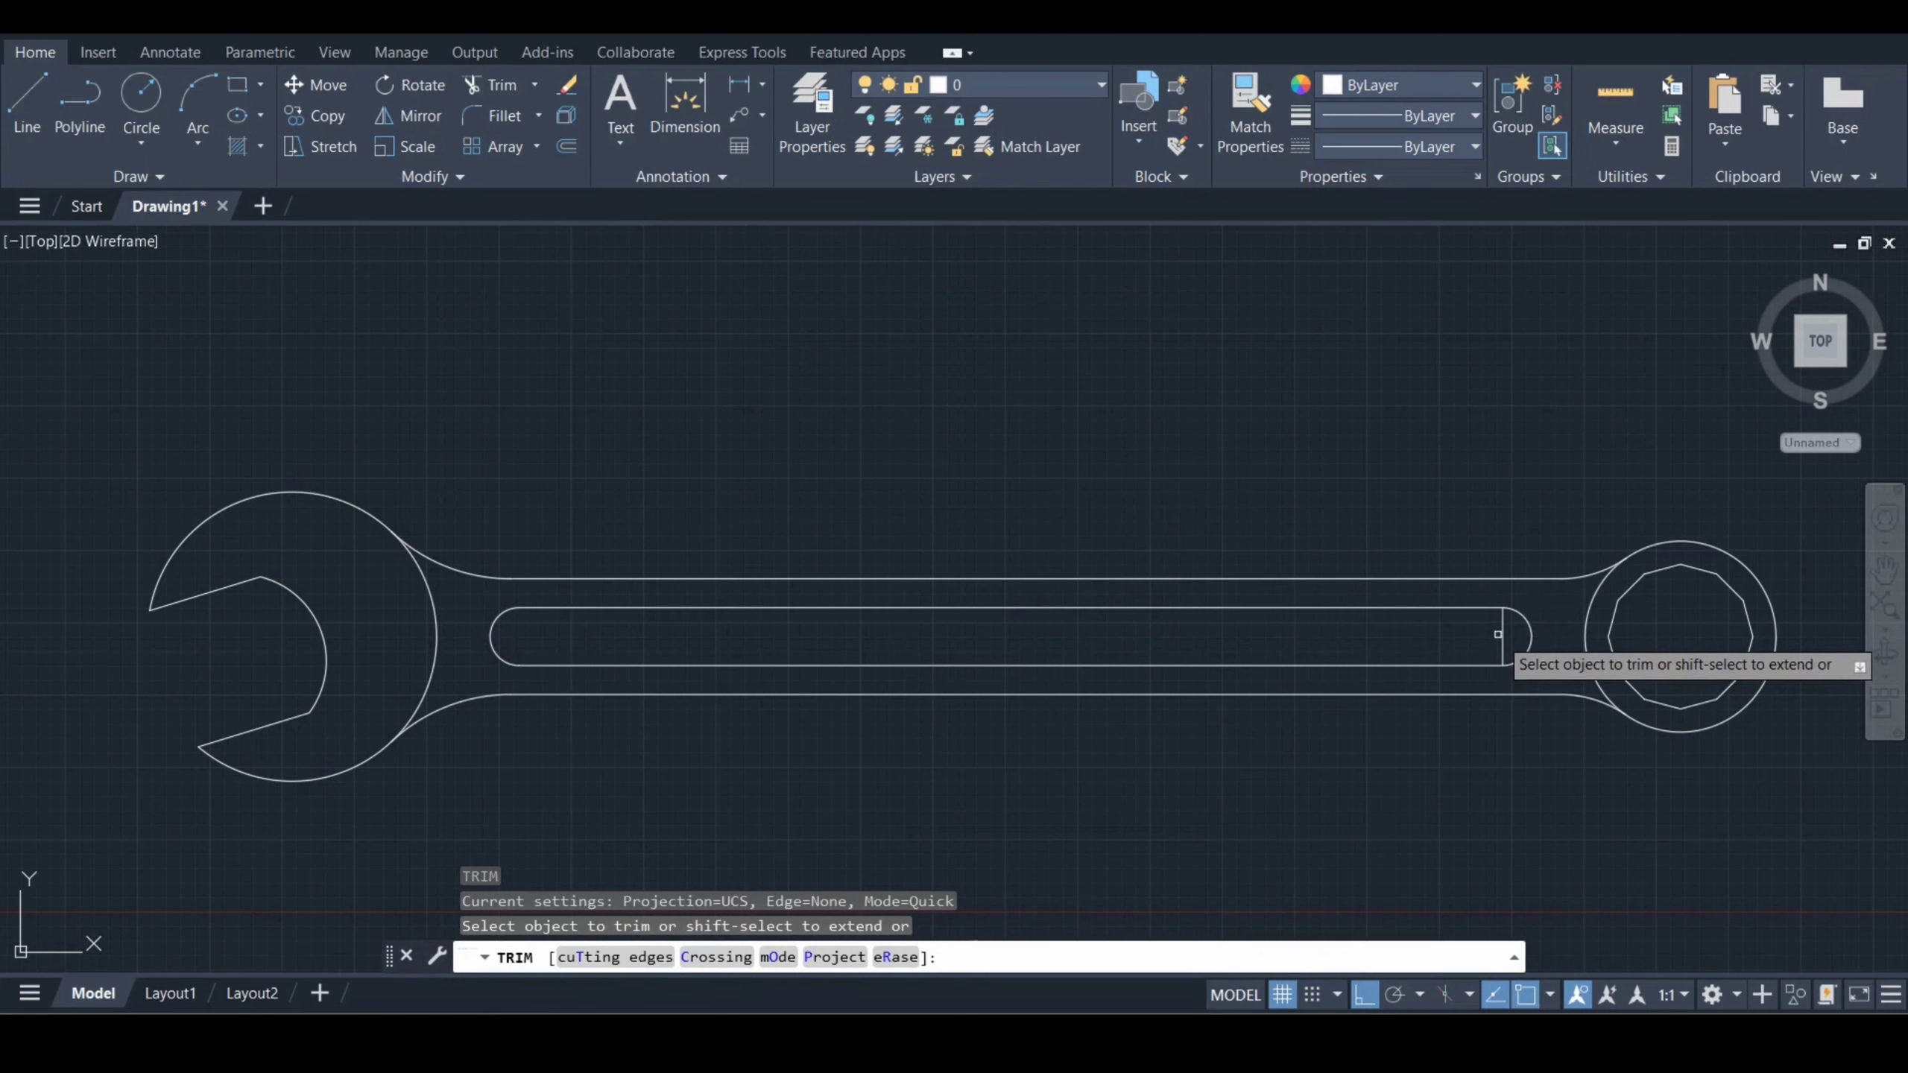
left_click(1502, 634)
key("Return")
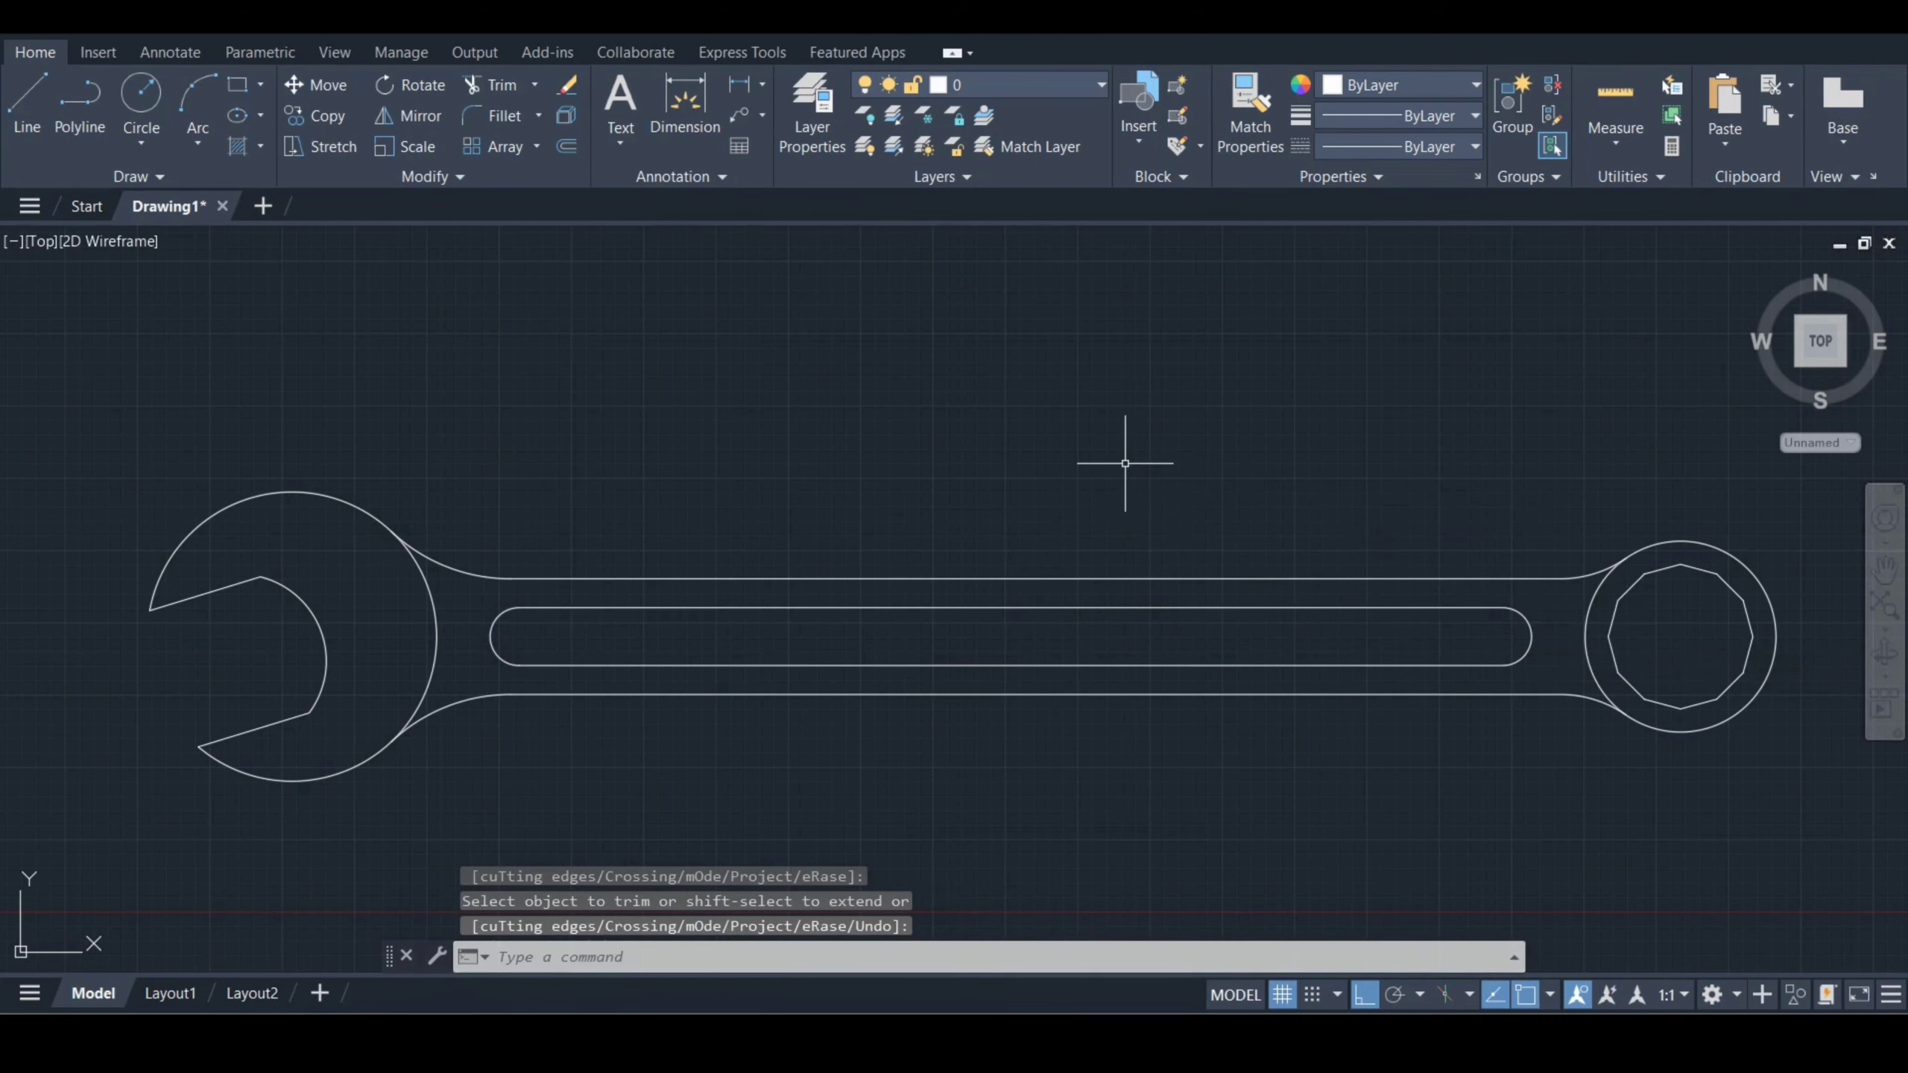
- Join the two end arcs and all the straight lines of the handle slot into one closed outline
type("j")
key("Return")
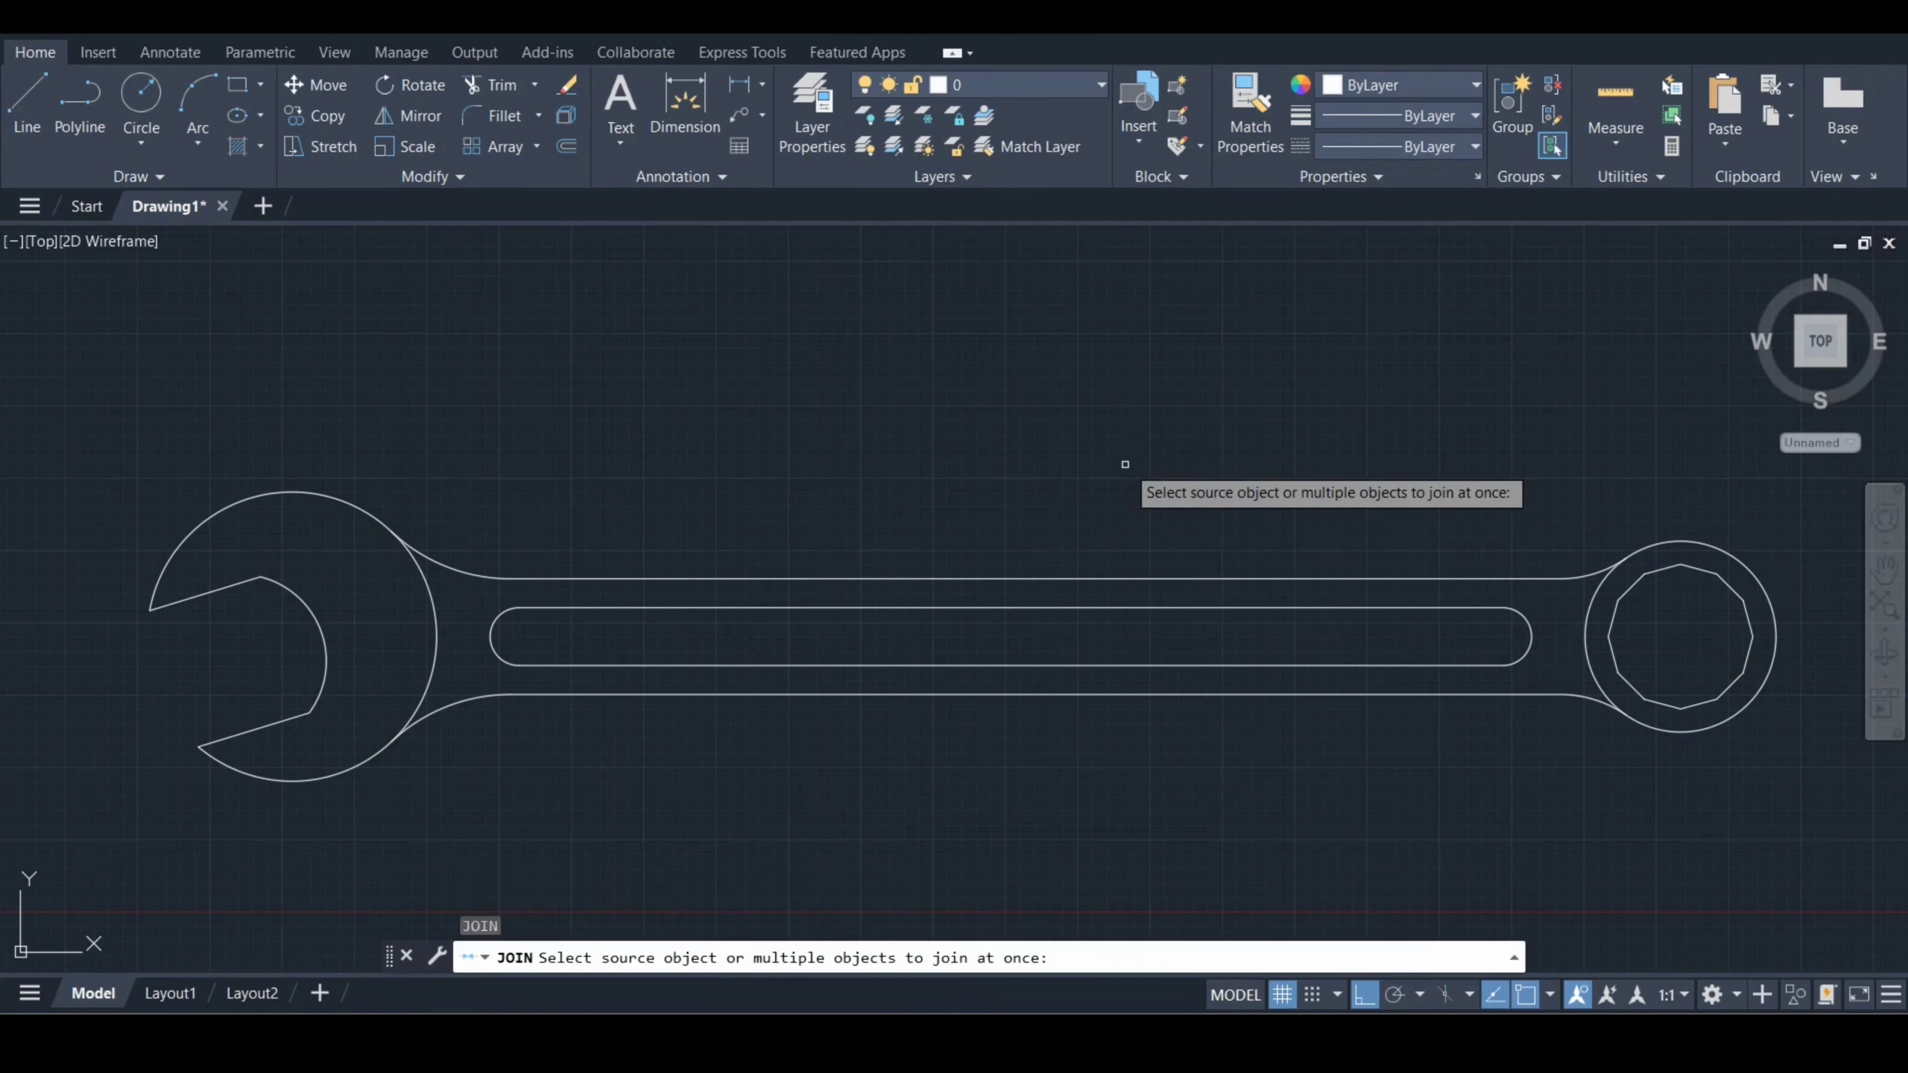
left_click(494, 625)
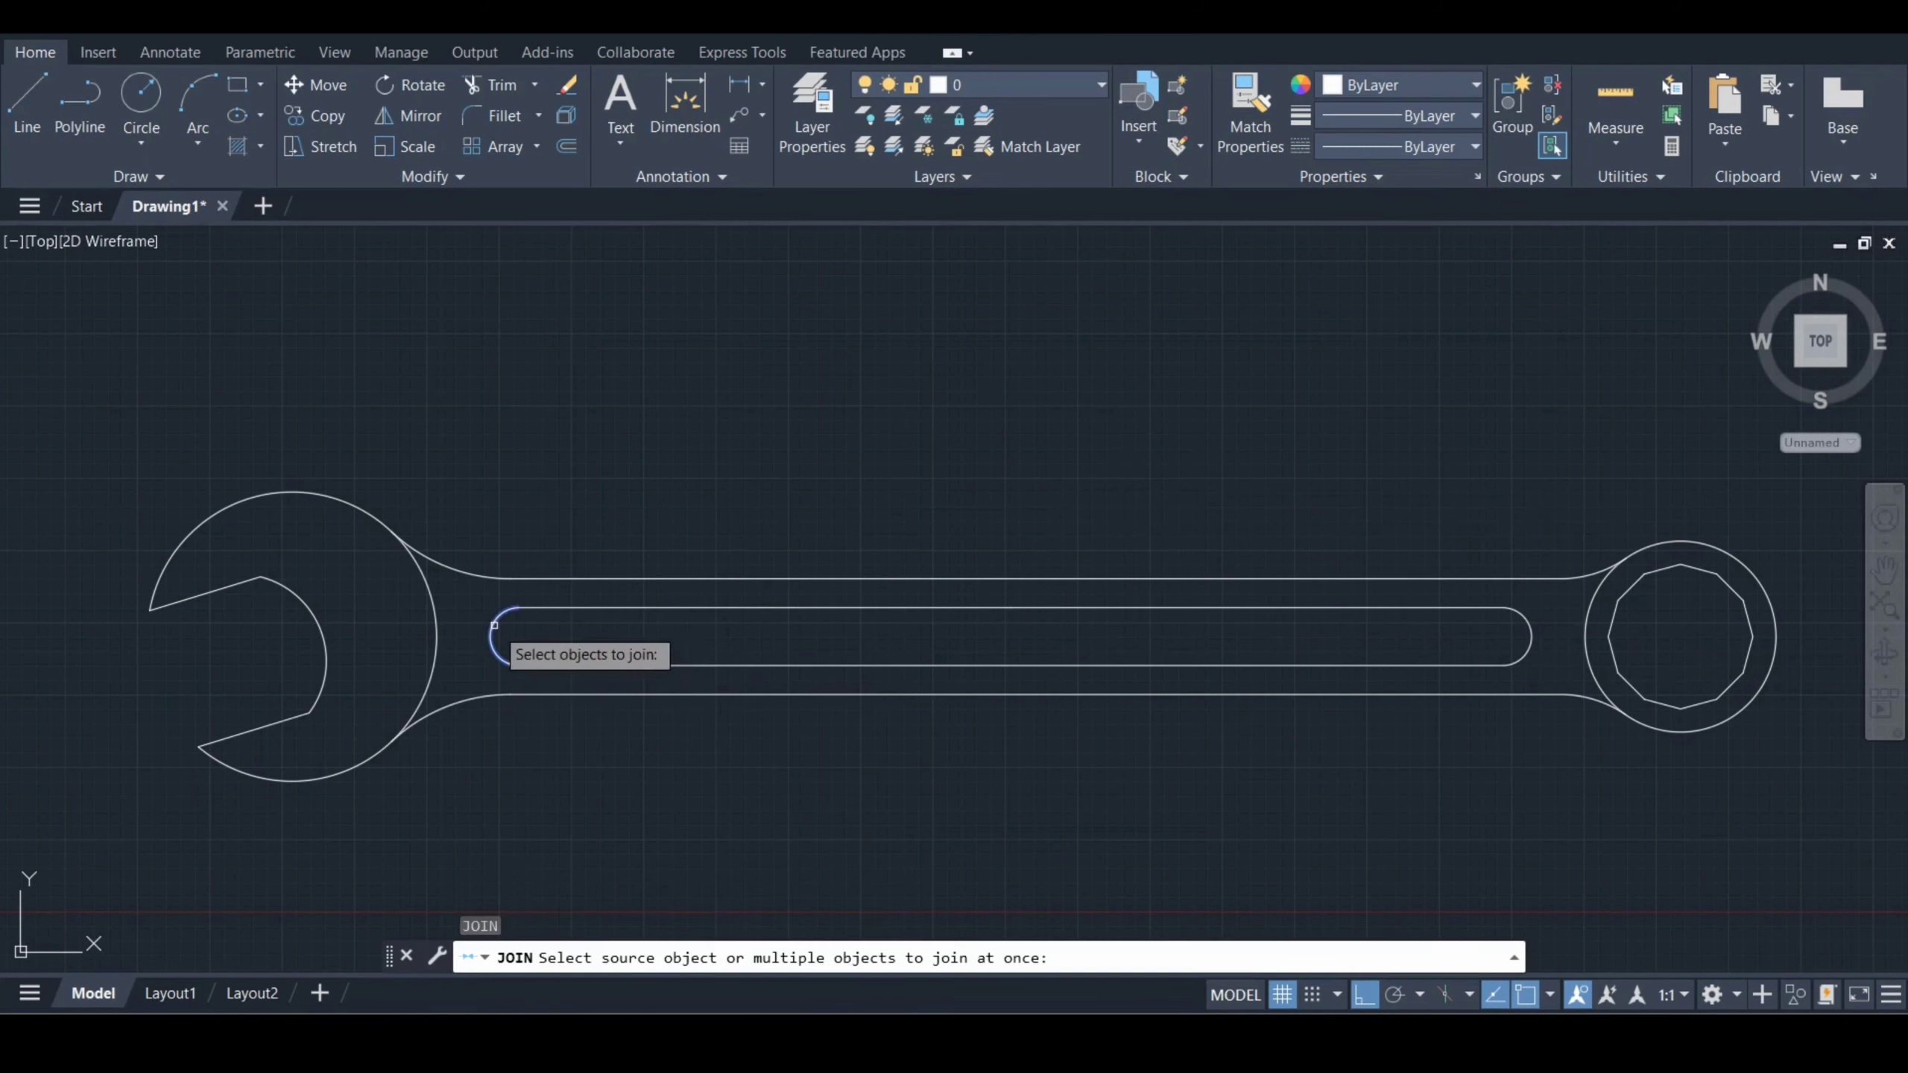
left_click(549, 609)
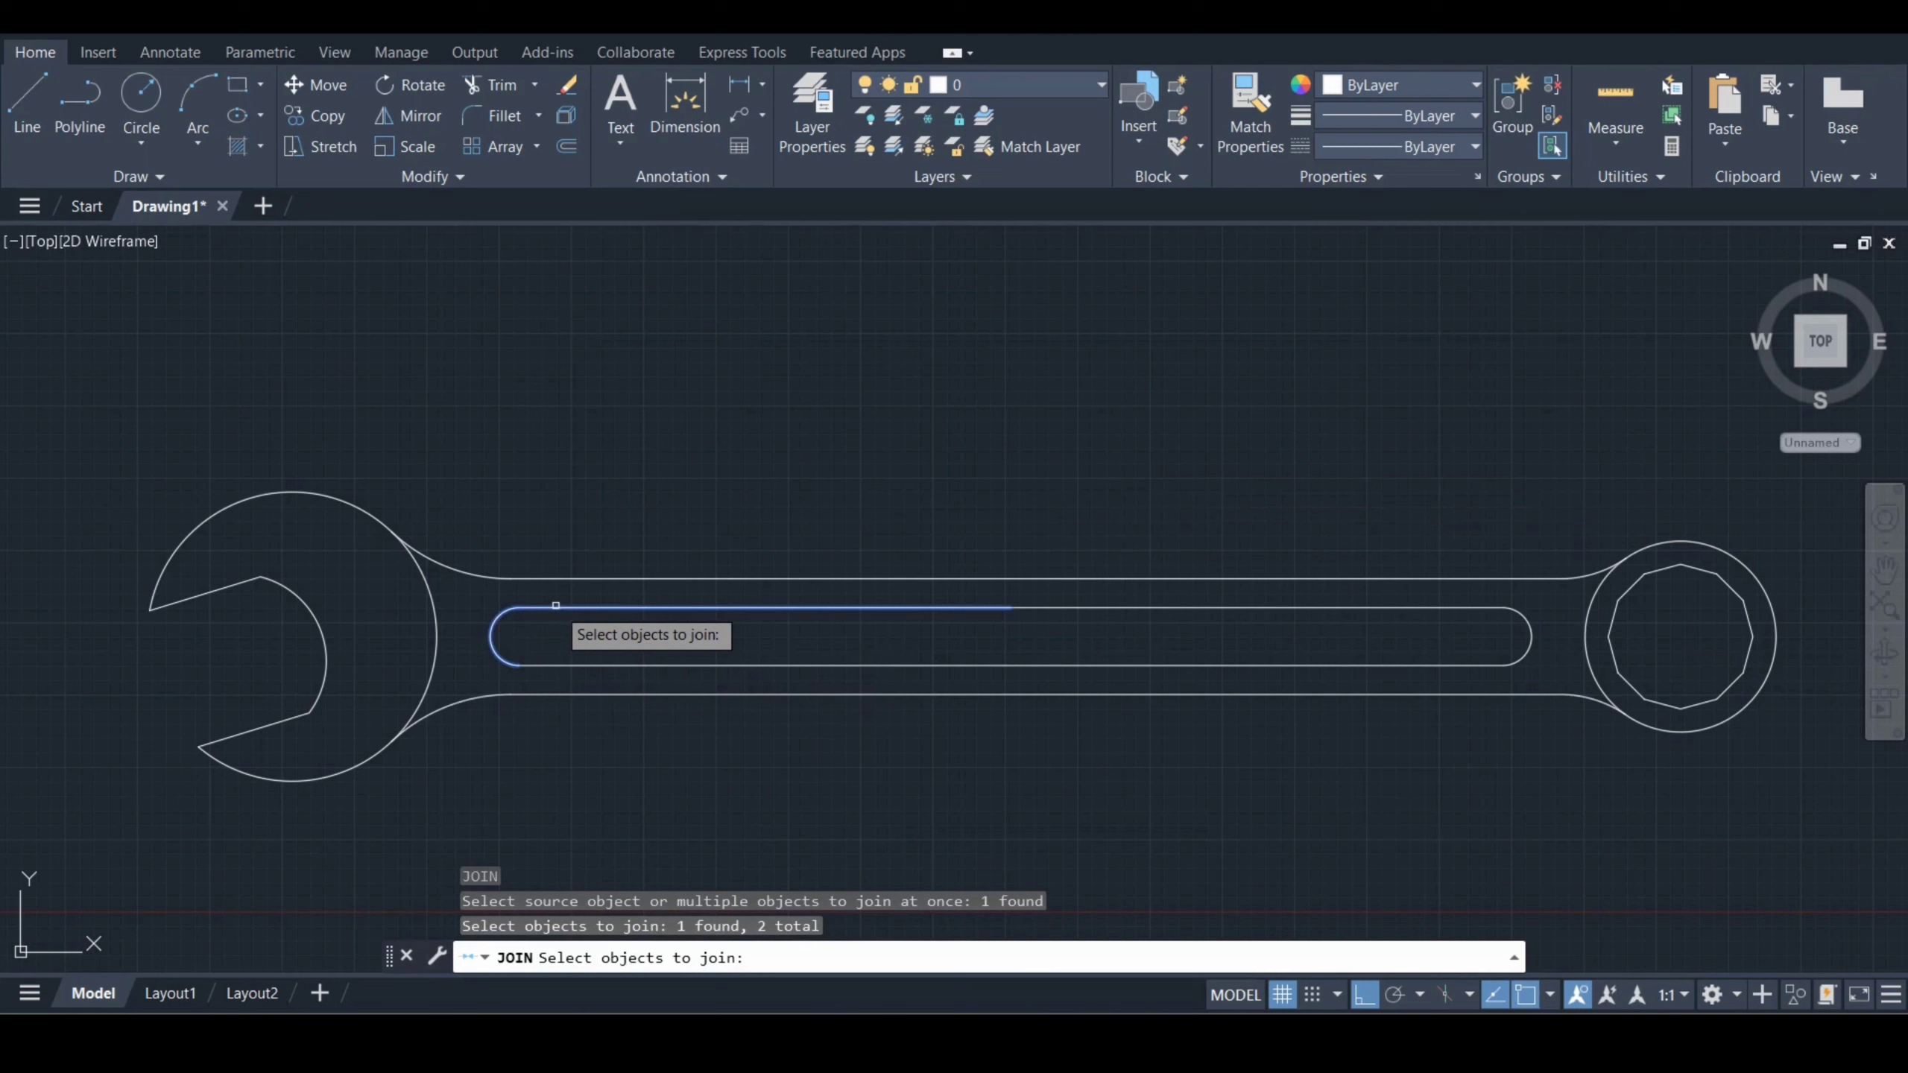
left_click(602, 665)
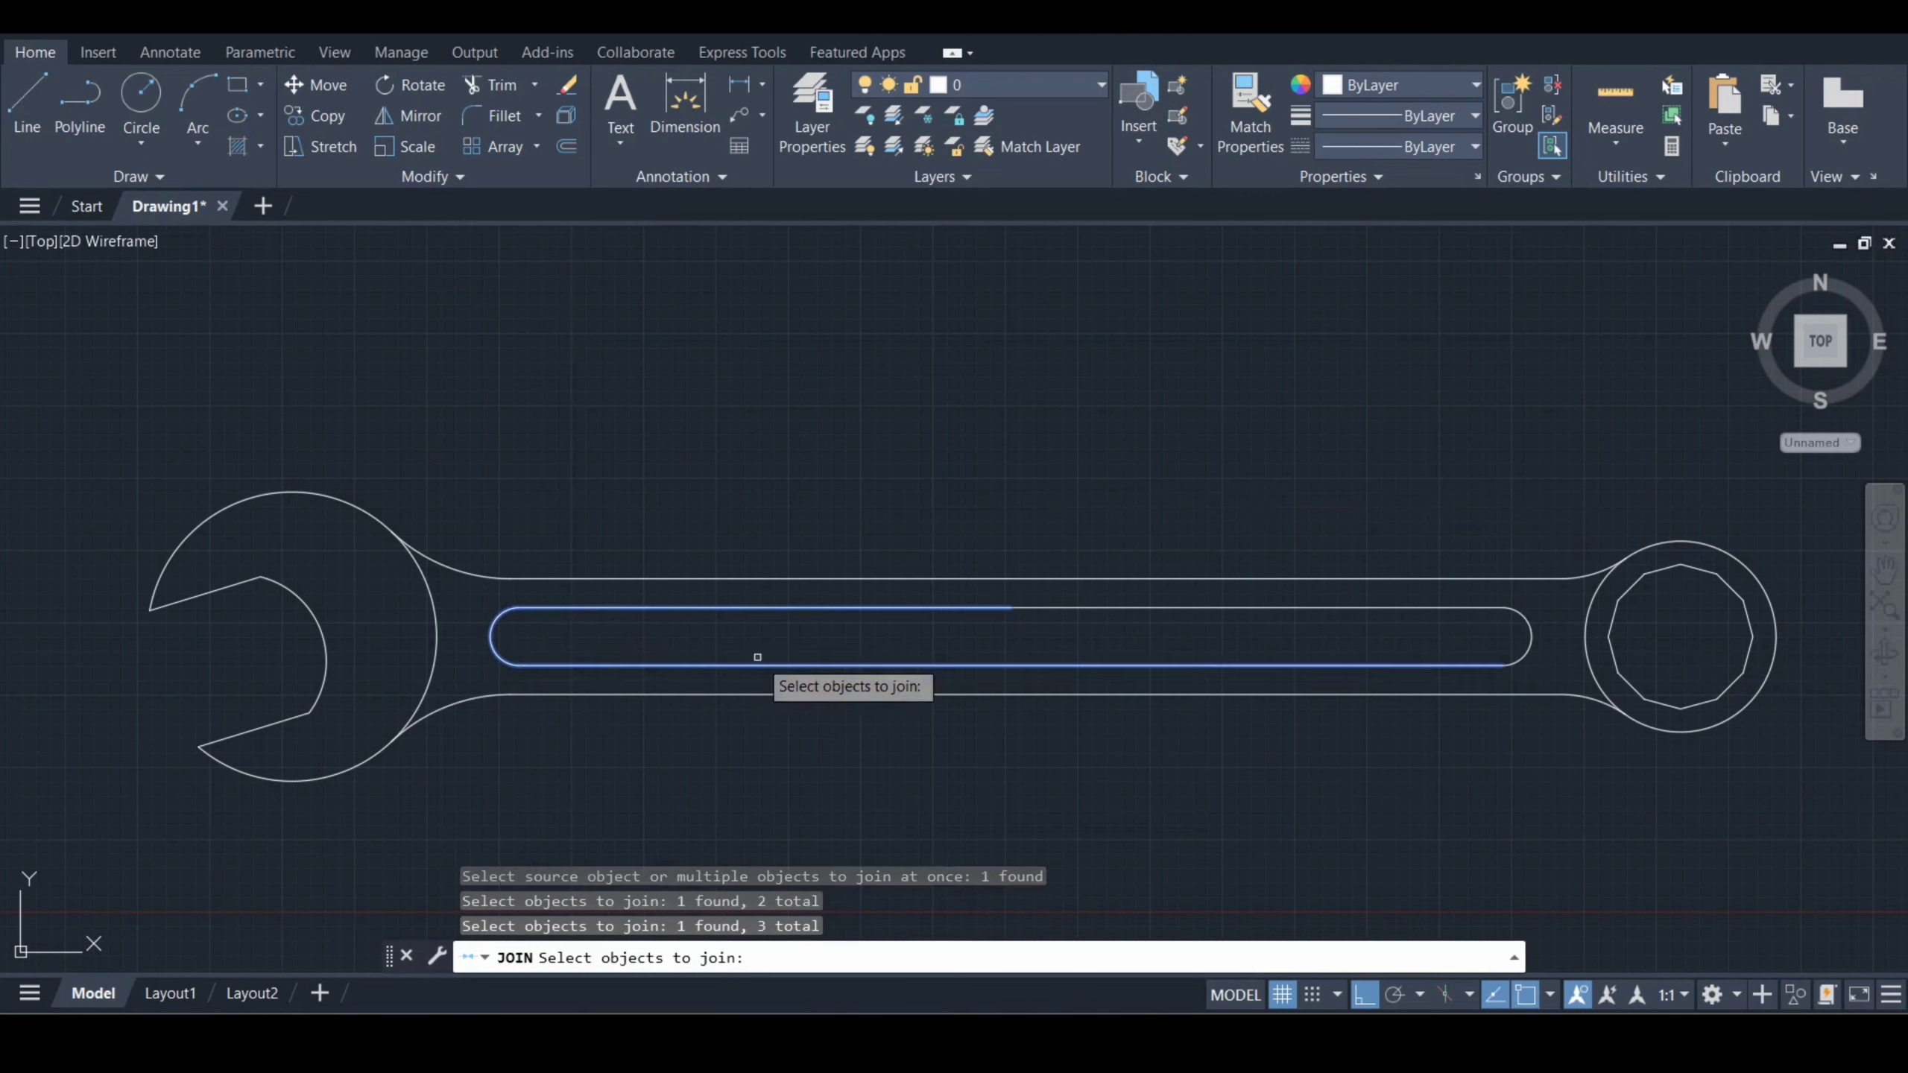
left_click(1363, 609)
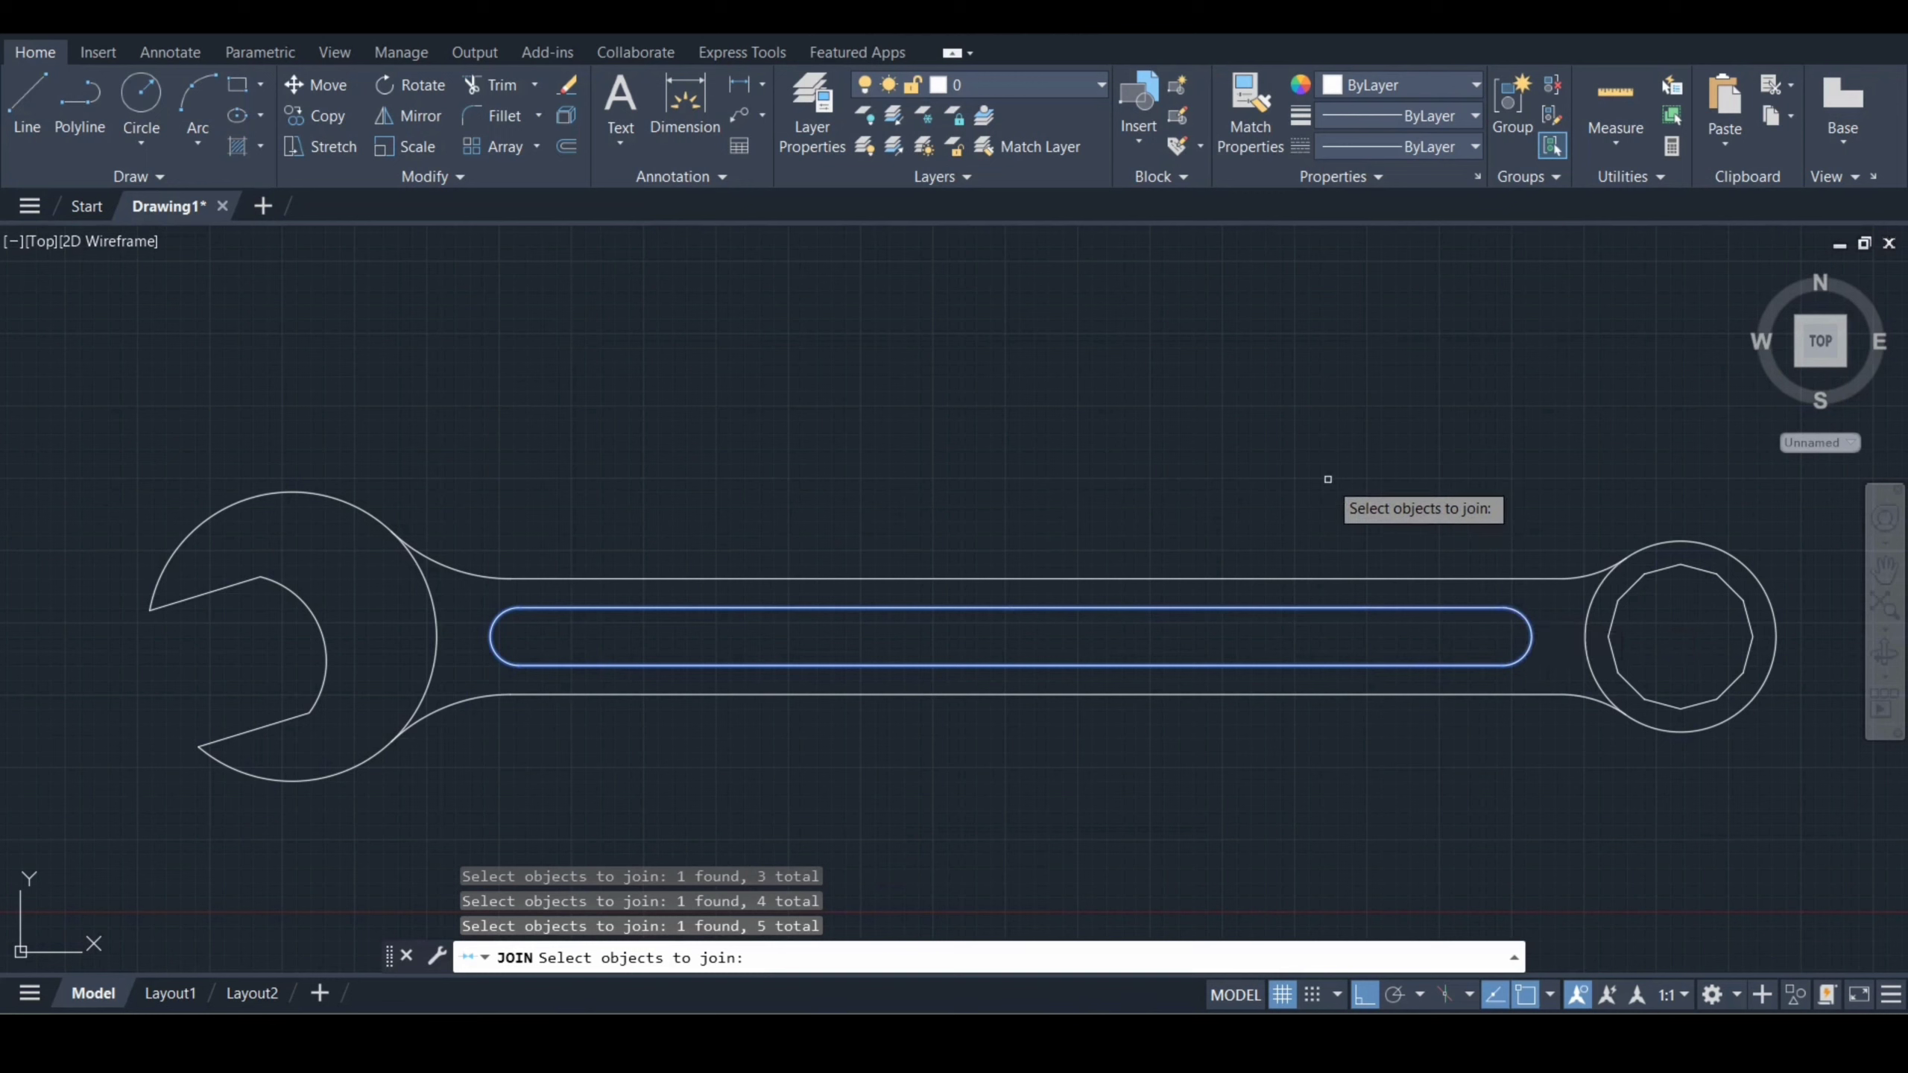
key("Return")
- Join the handle's upper edge with its two blend arcs, and the lower edge with its two, into polylines
type("j")
key("Return")
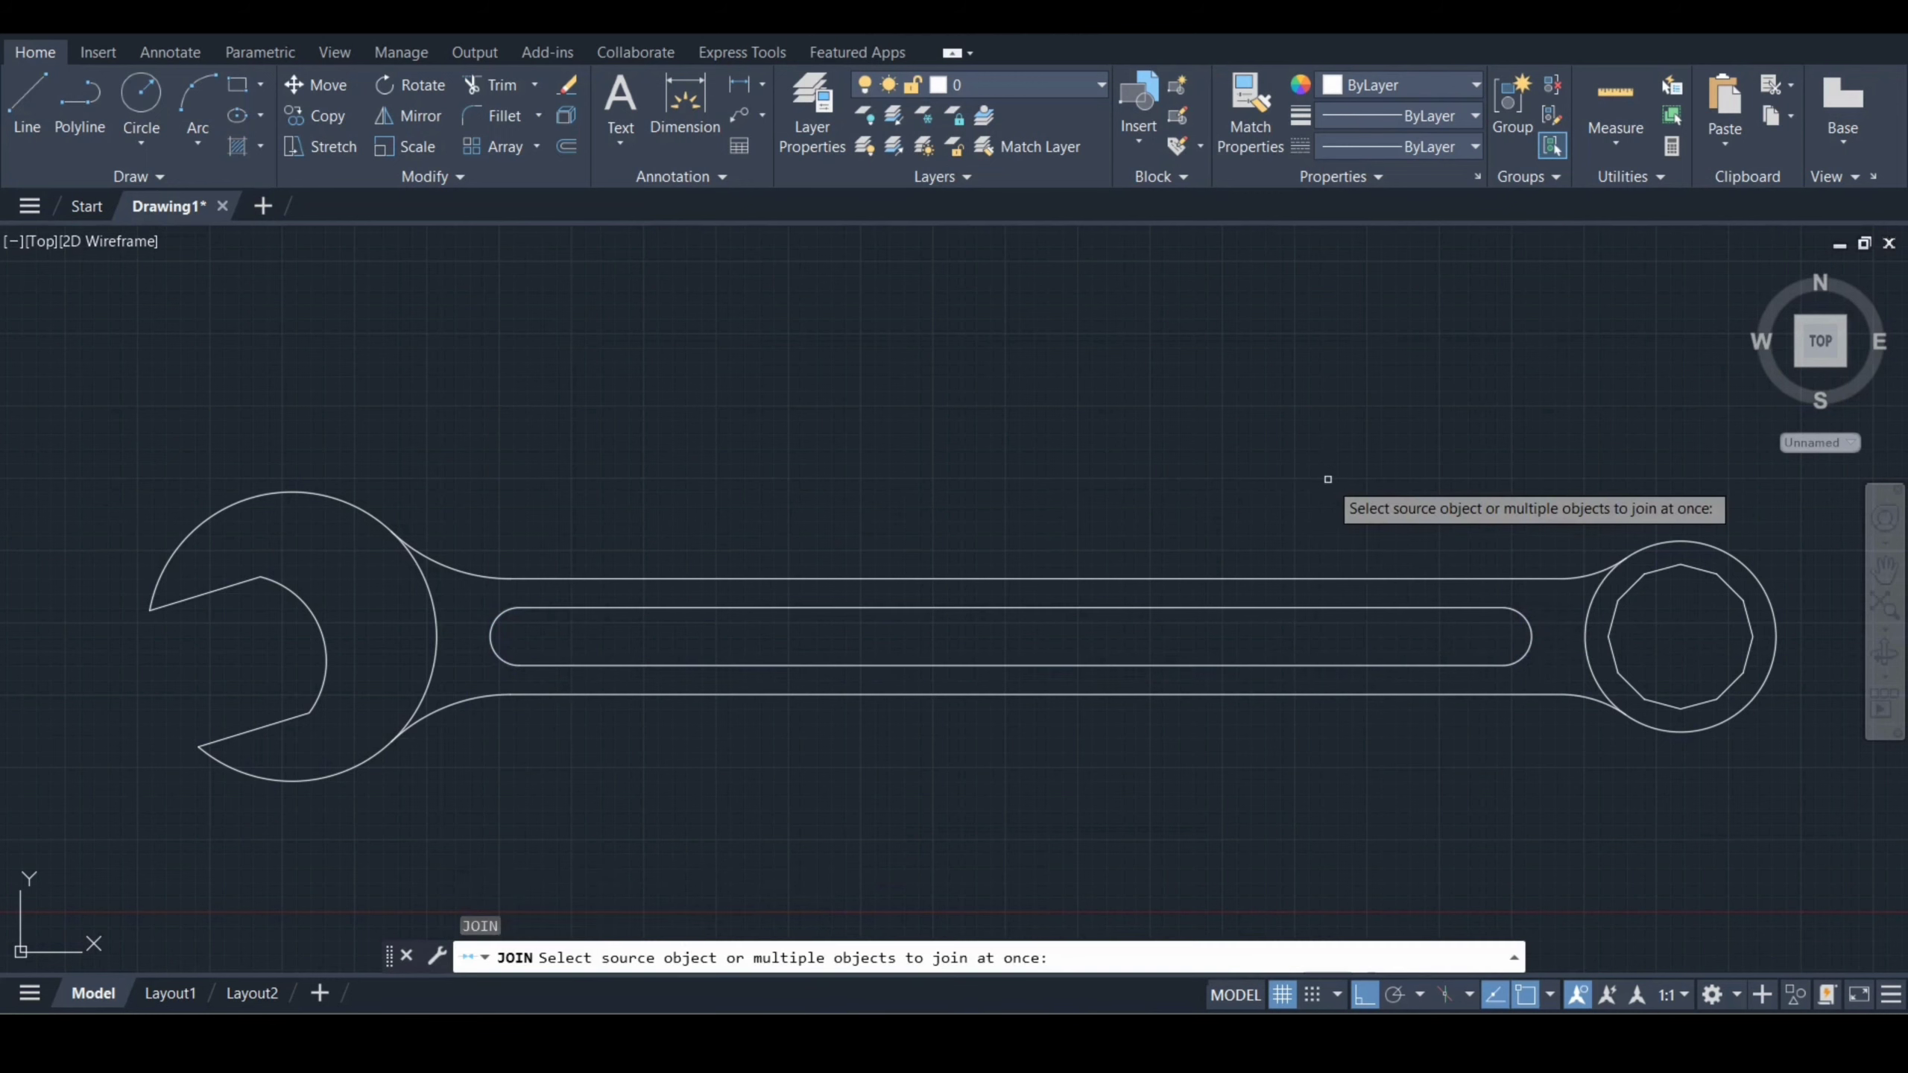
left_click(464, 568)
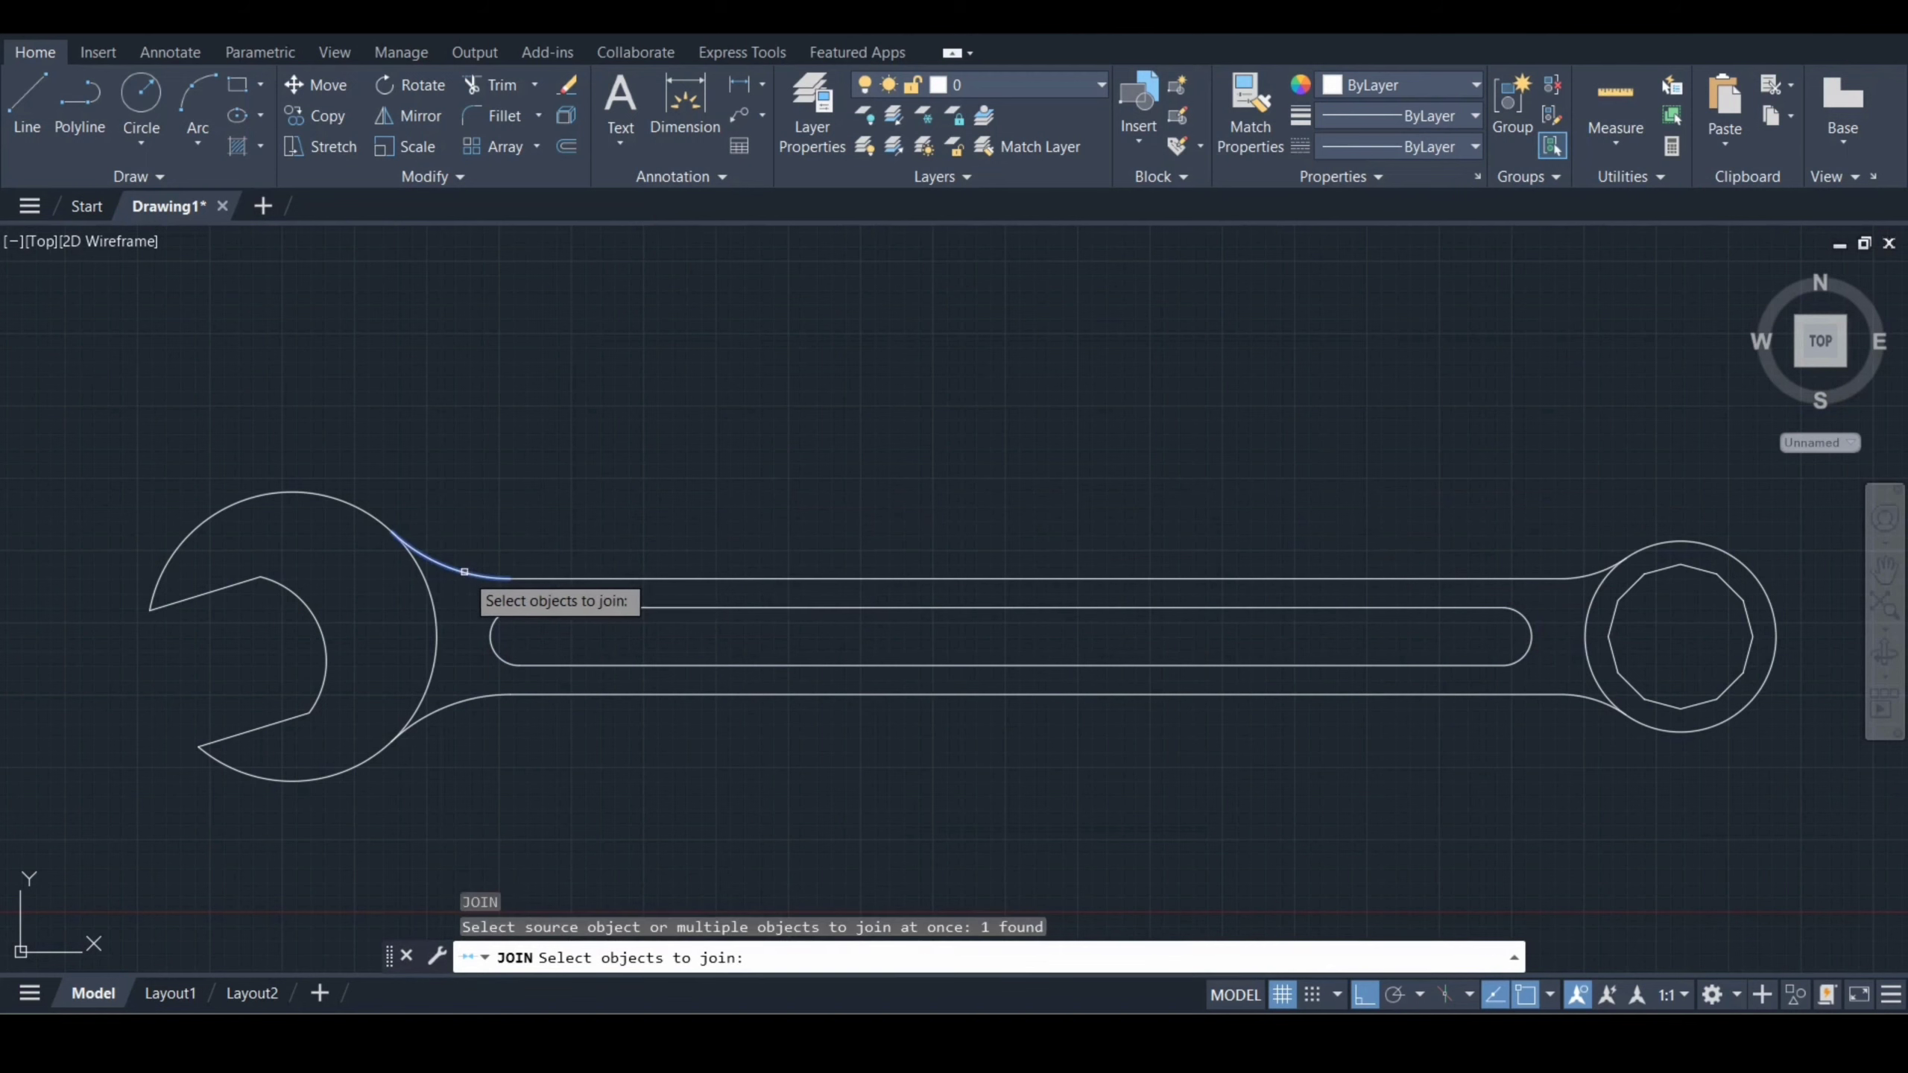
left_click(609, 577)
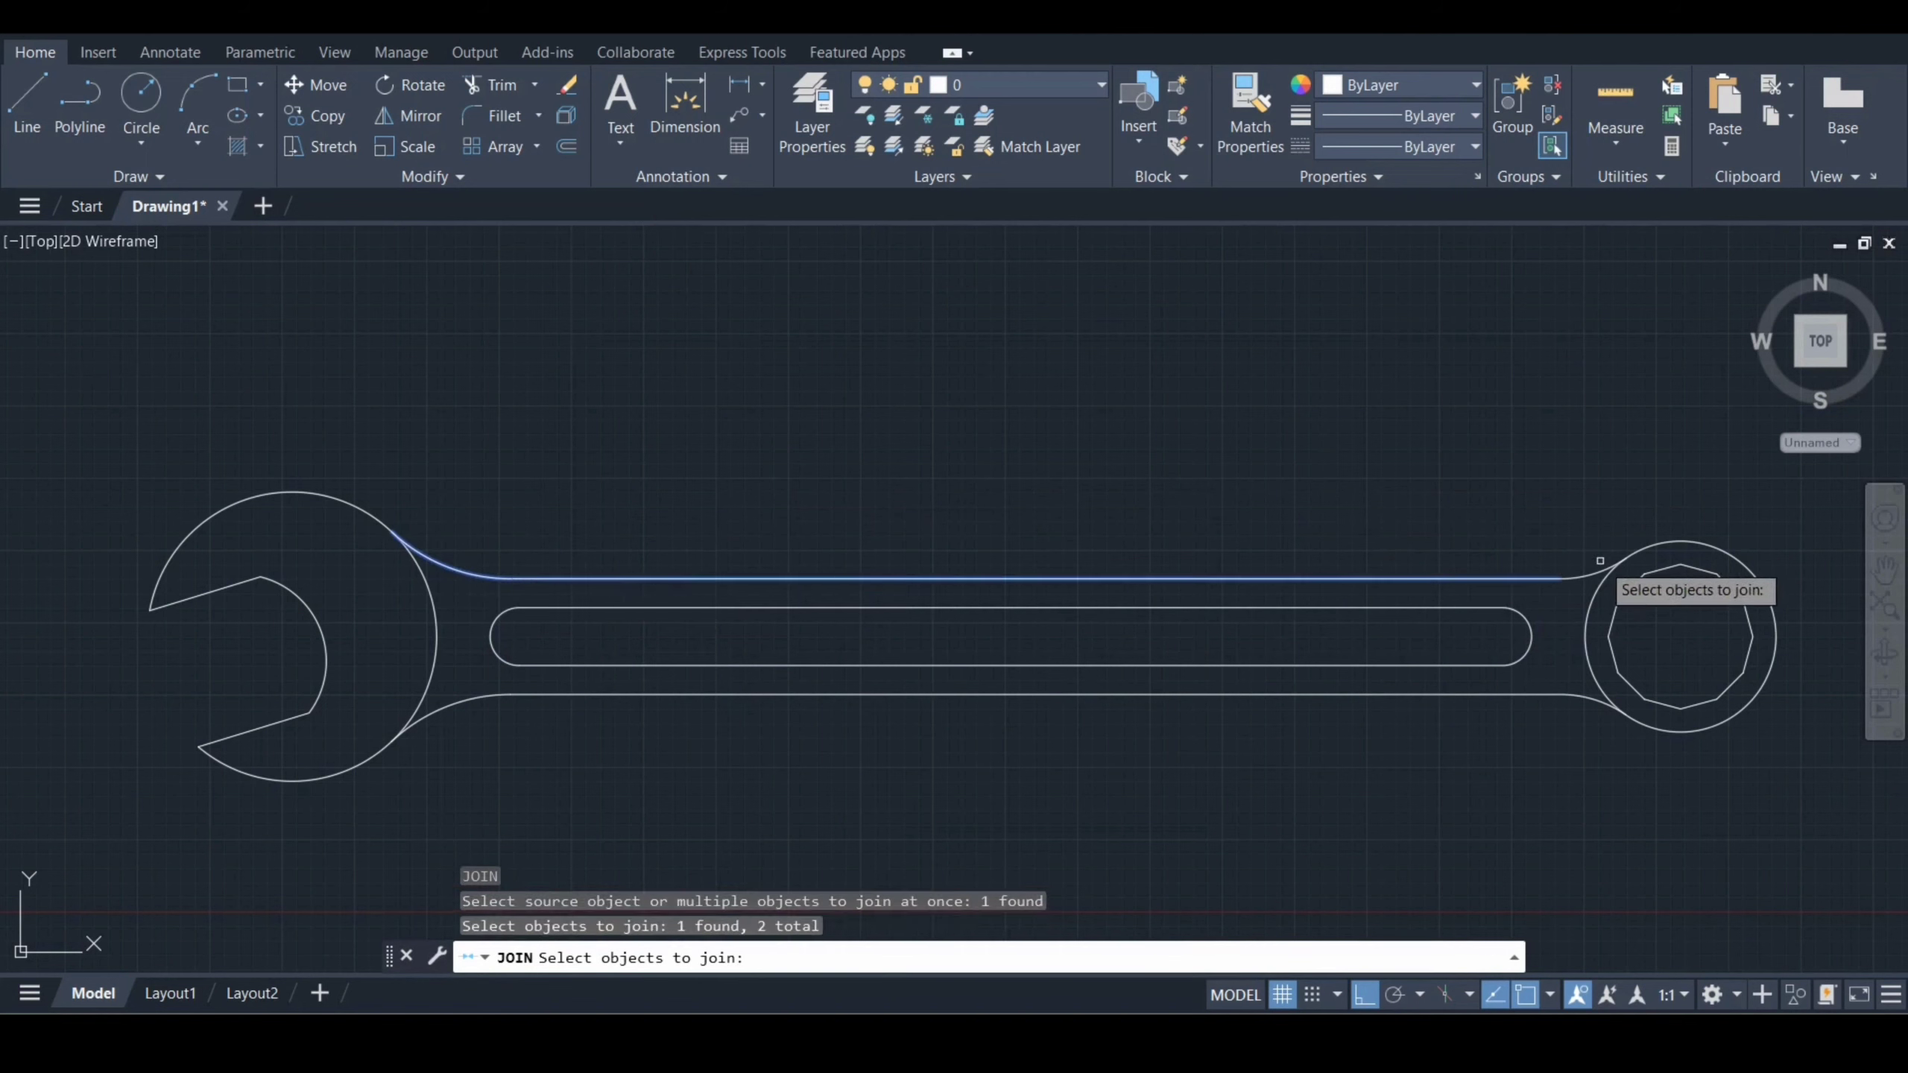
left_click(1569, 697)
left_click(1522, 696)
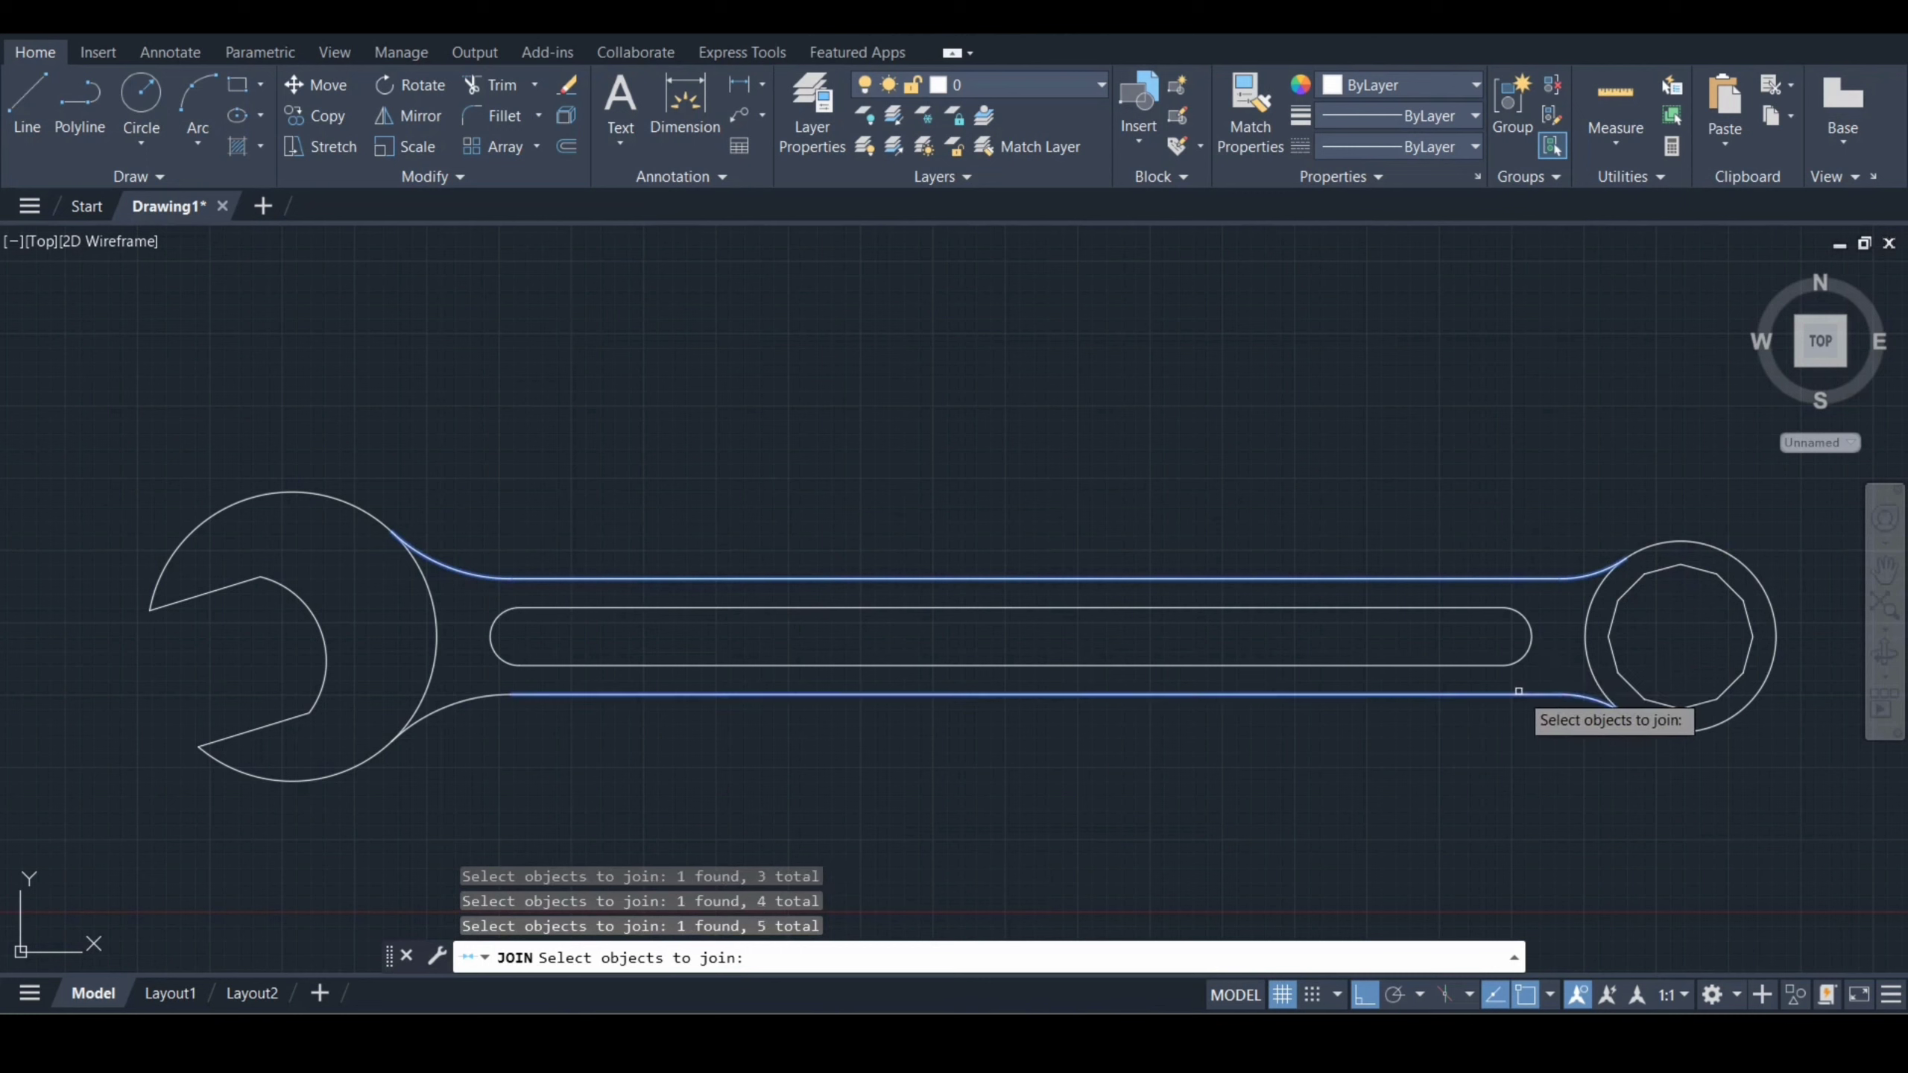
left_click(470, 701)
key("Return")
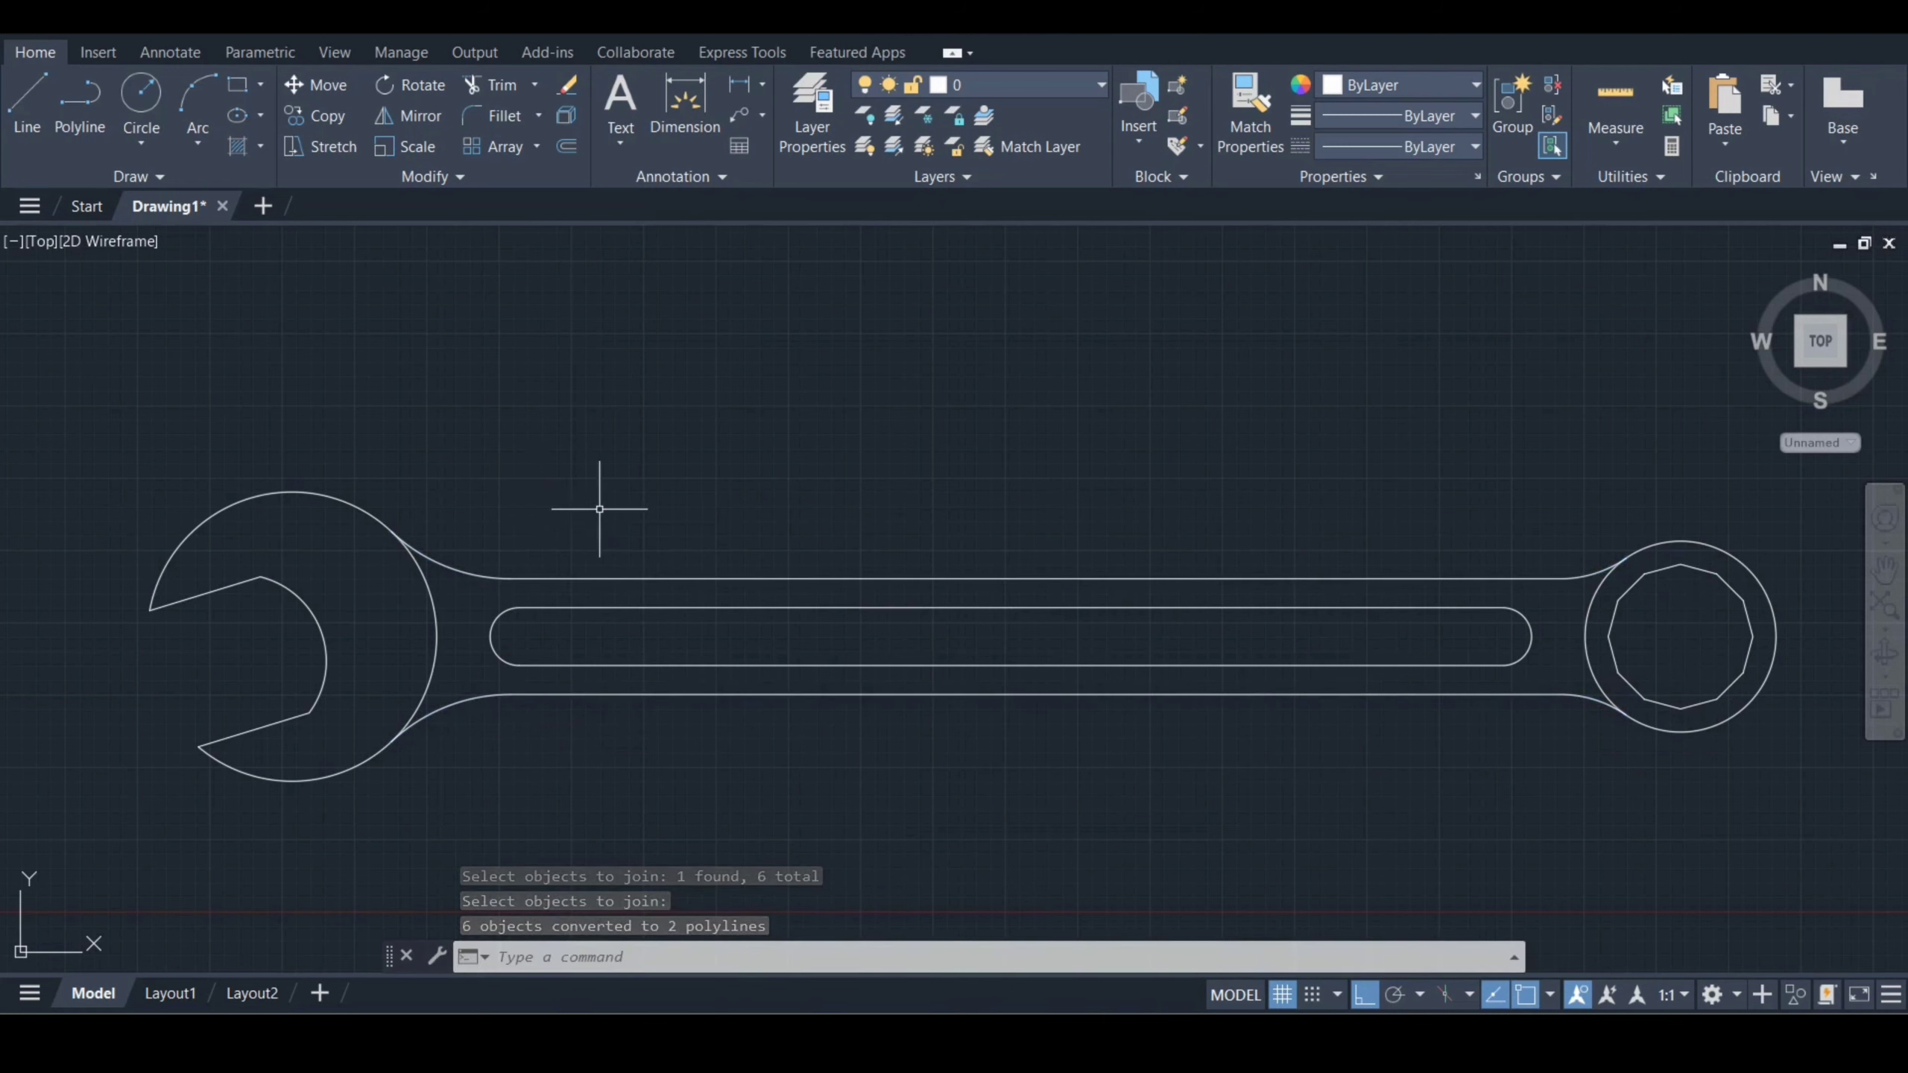
- Show the wrench in SW Isometric view with the grid off and the Realistic visual style
mouse_move(1804, 370)
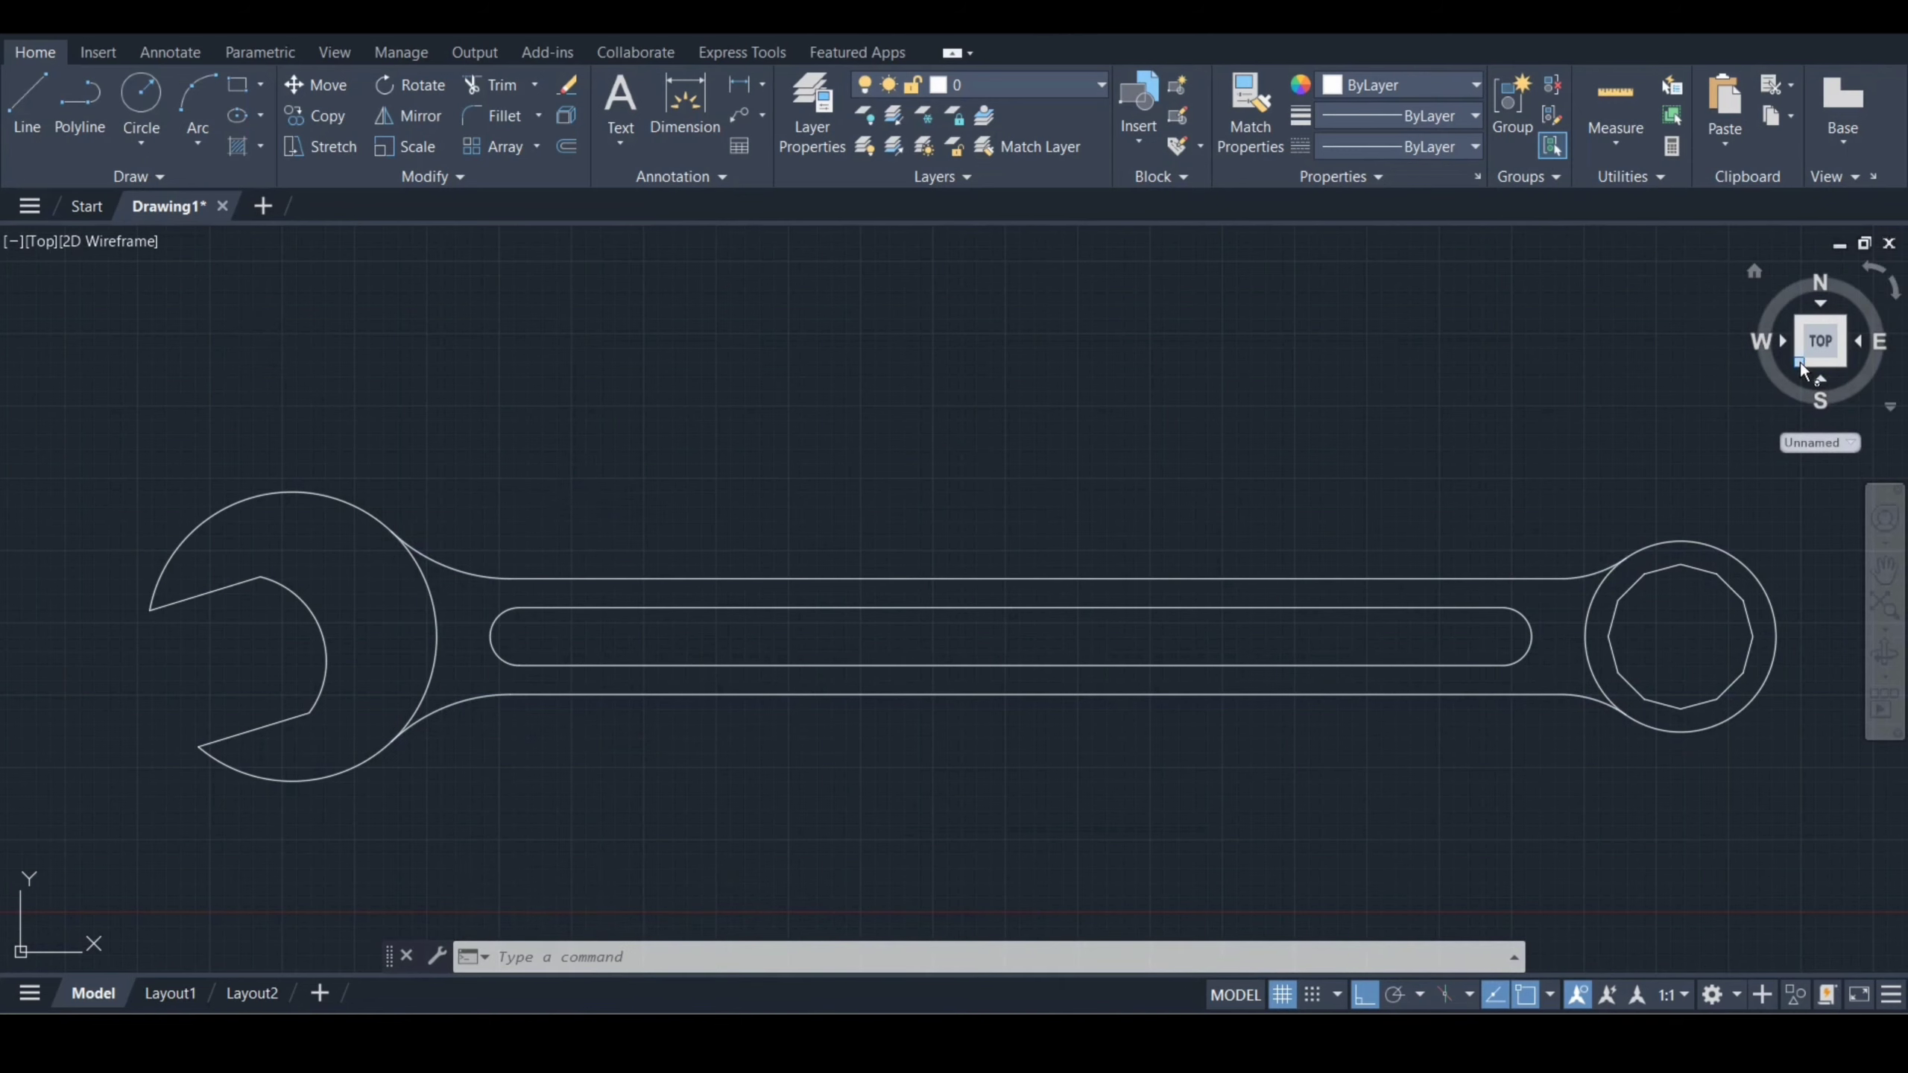
left_click(1800, 362)
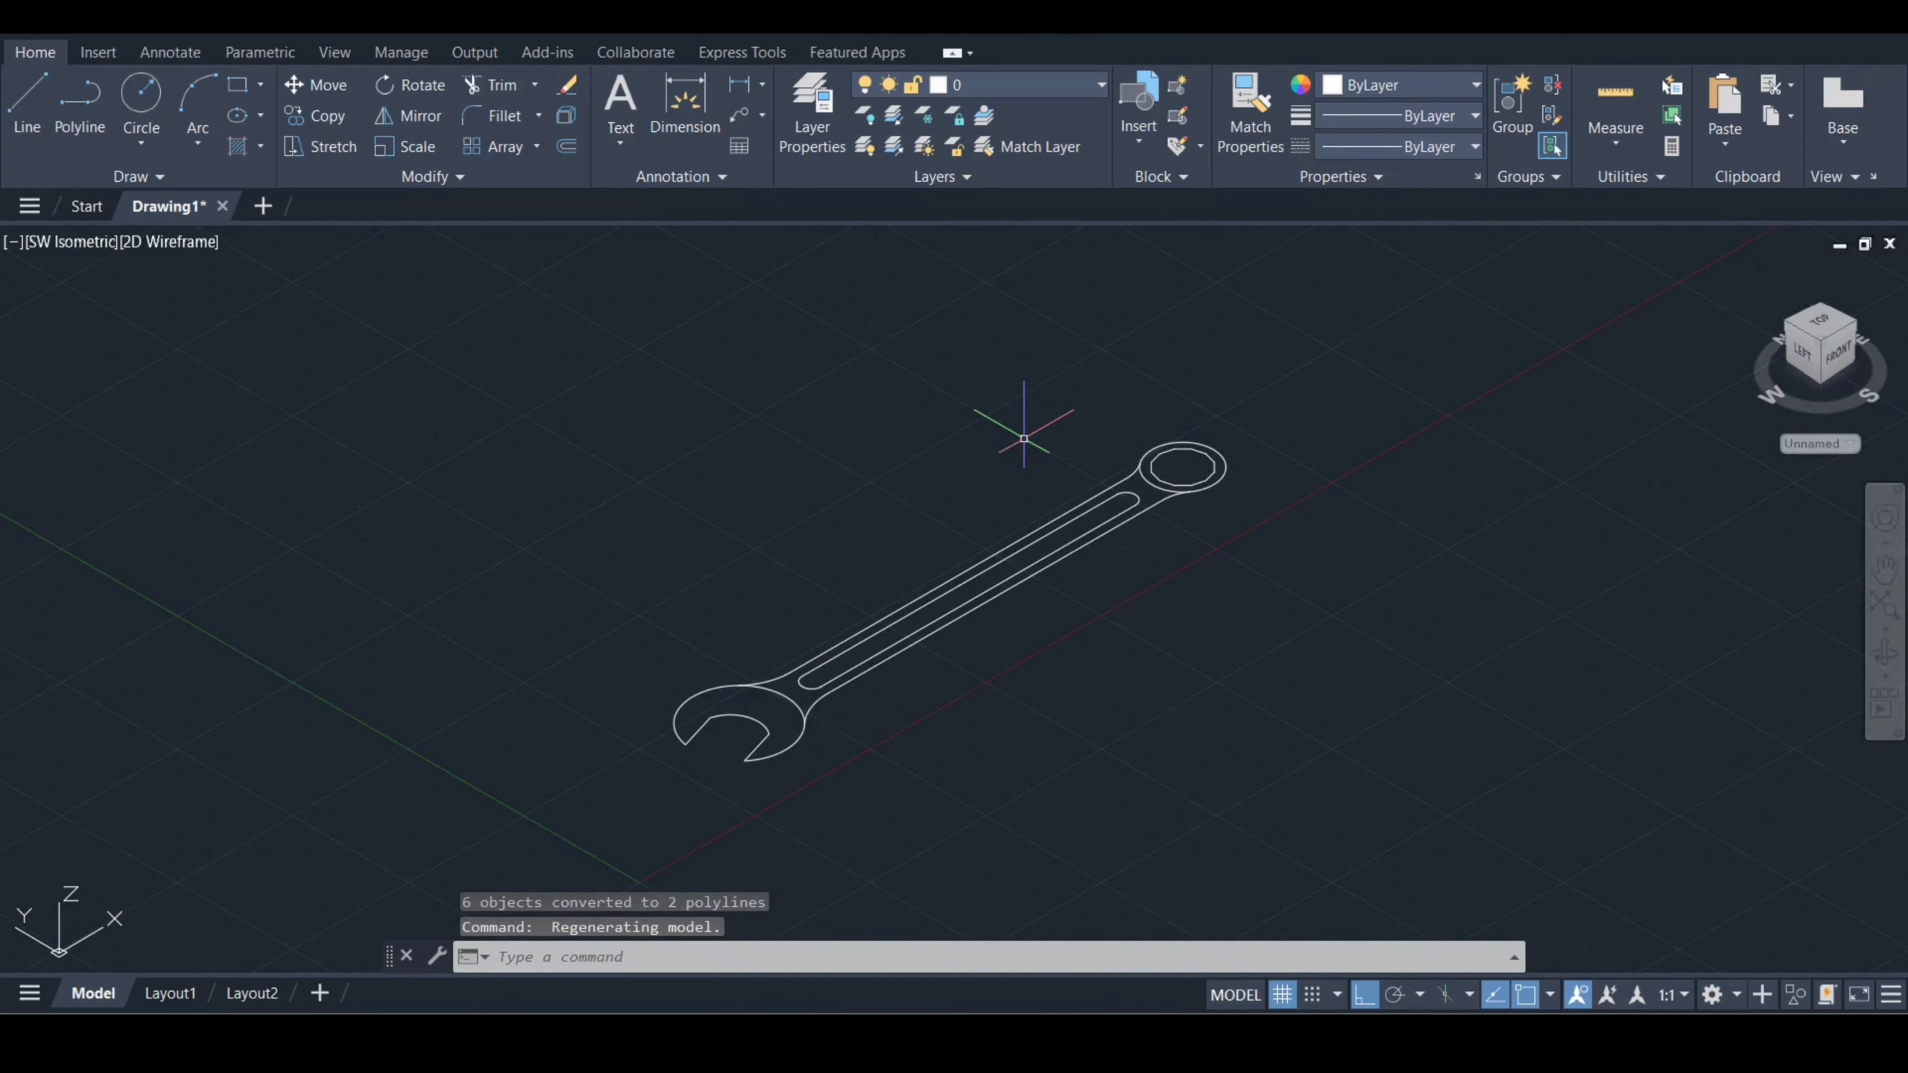
key("F7")
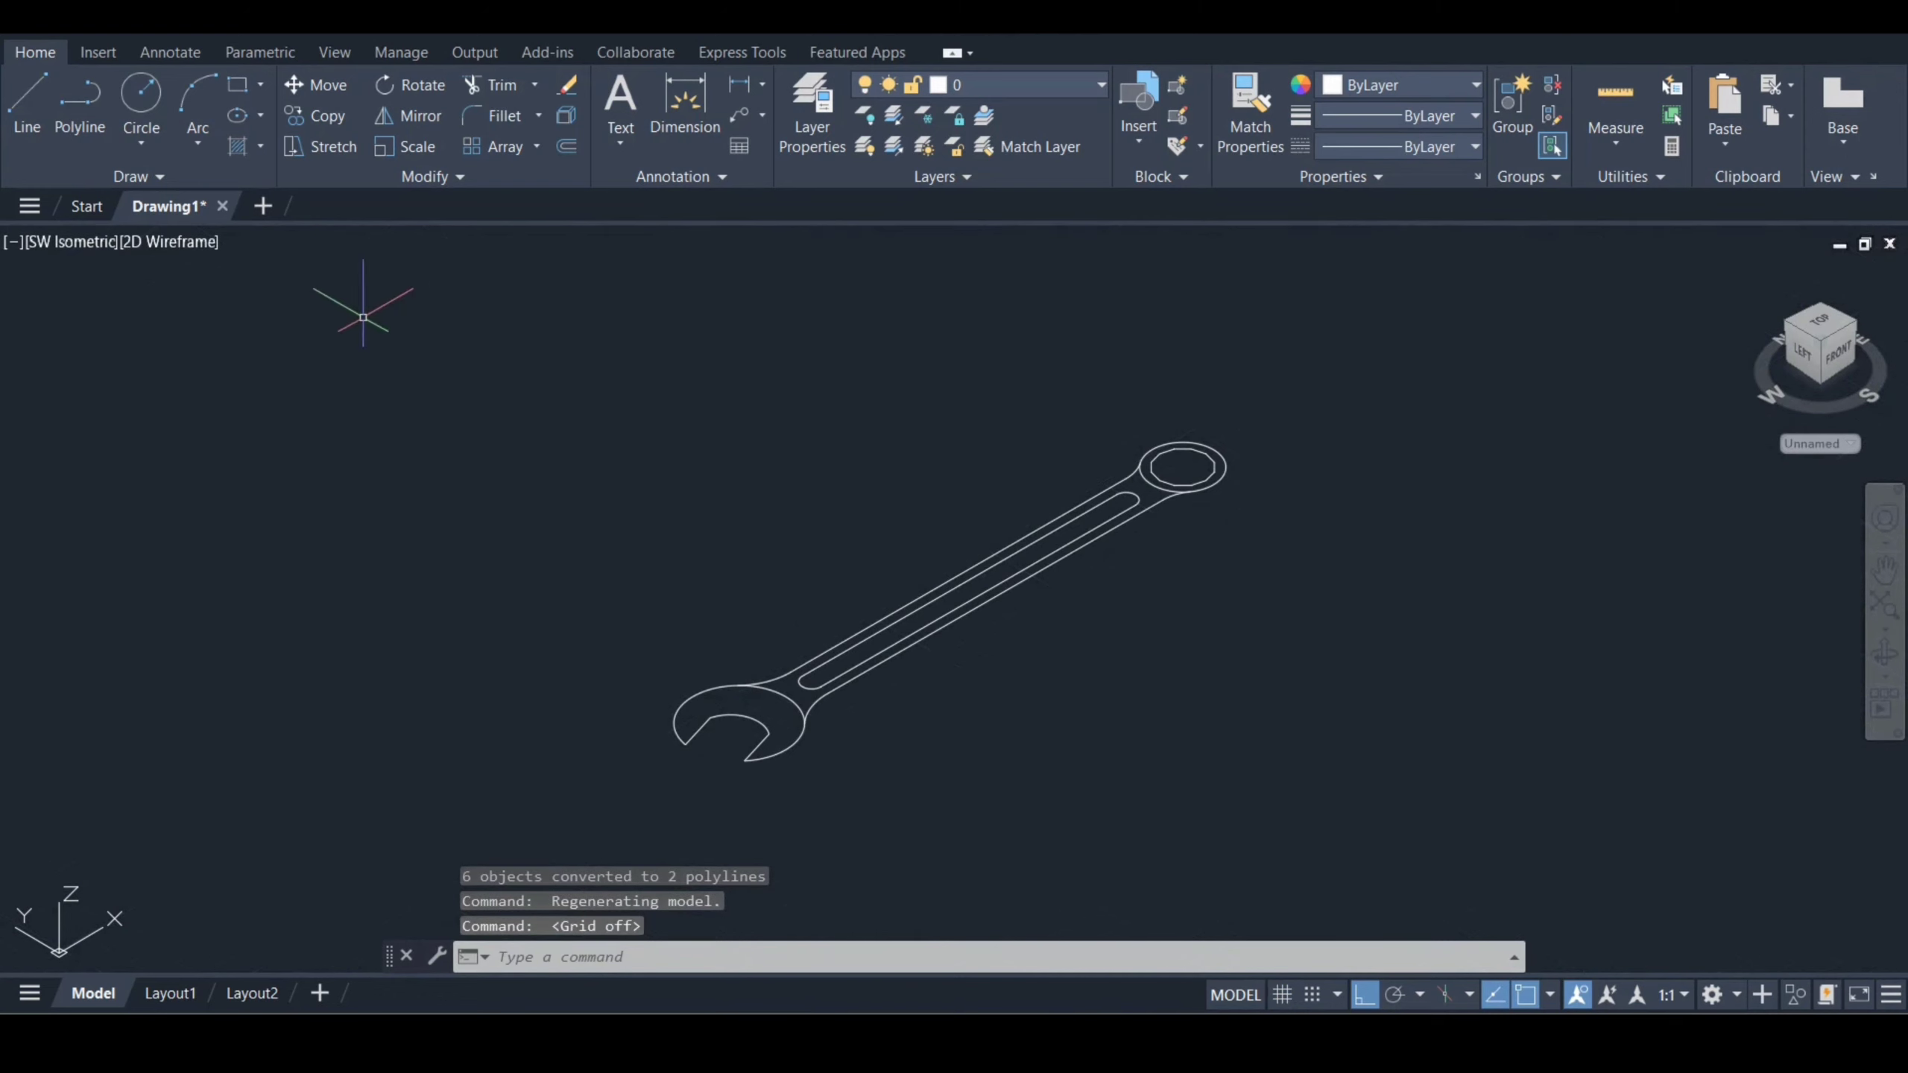
left_click(175, 242)
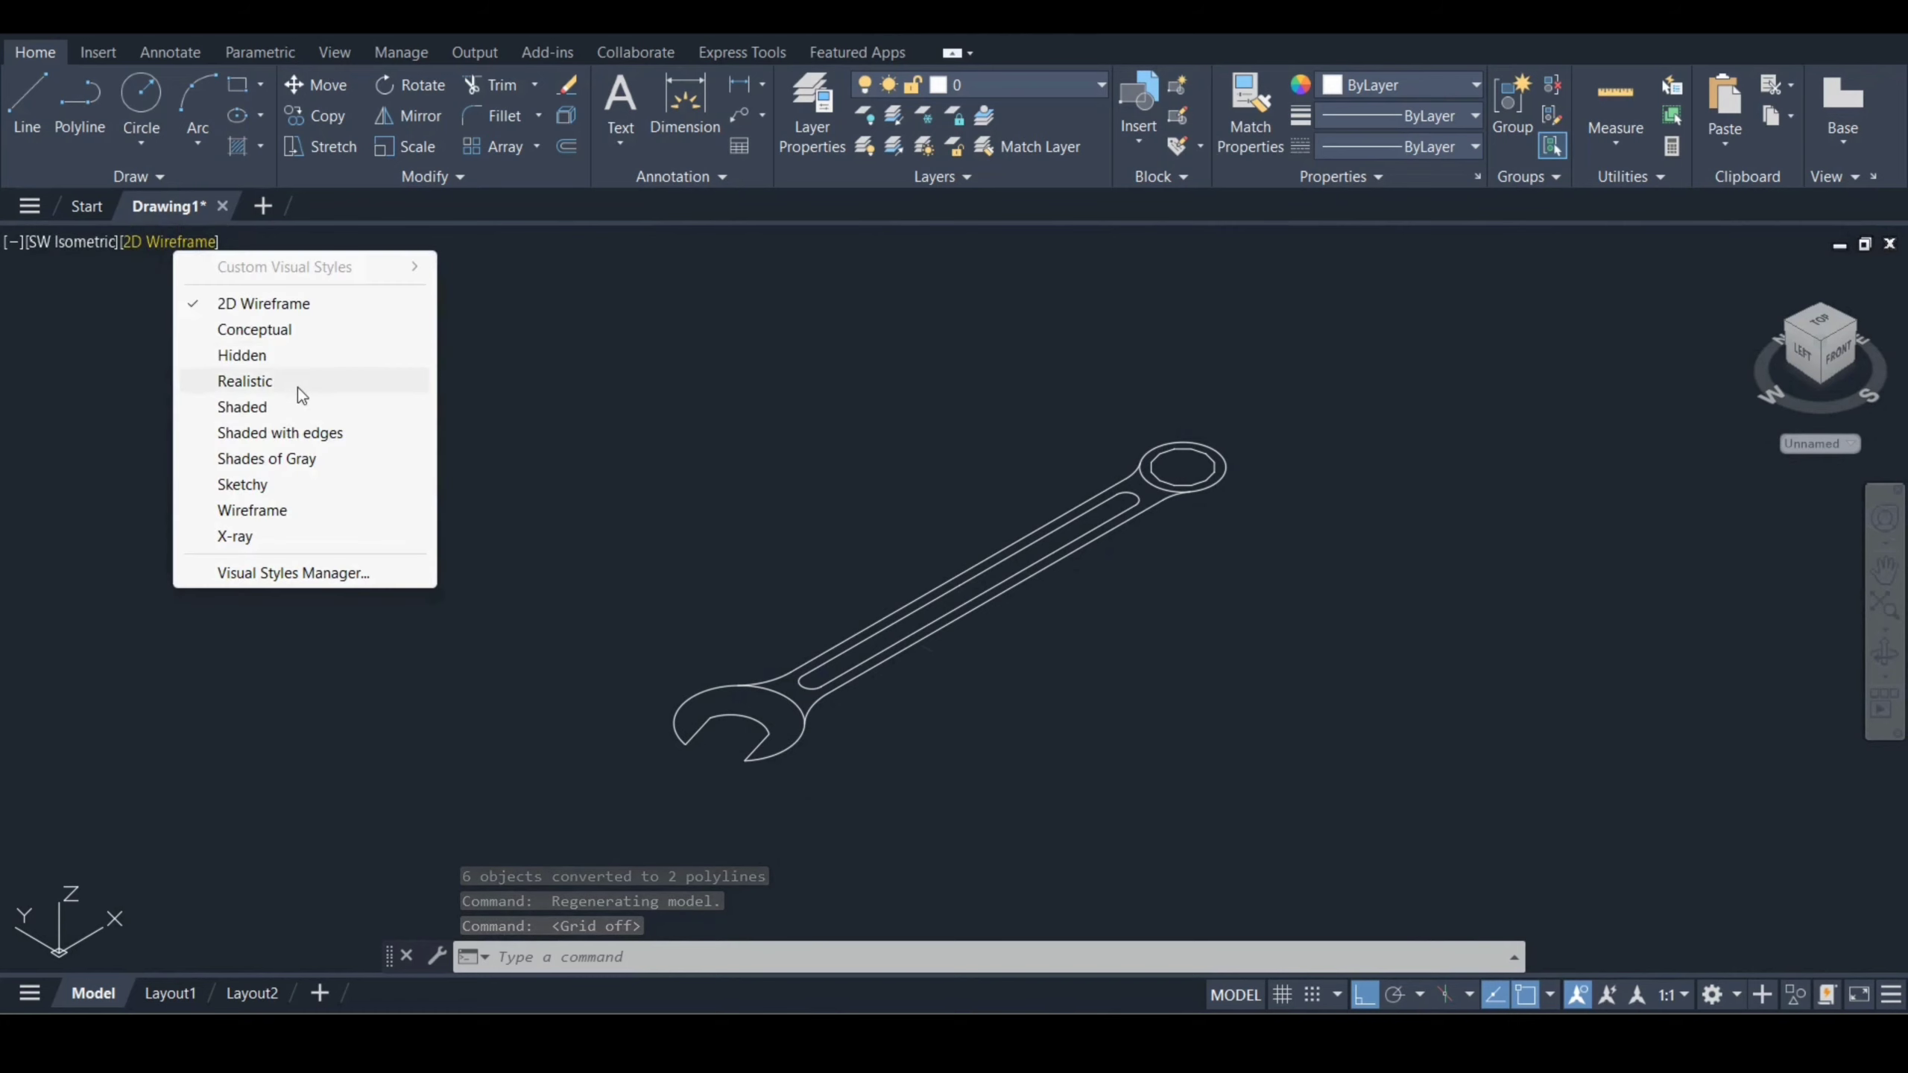
left_click(295, 382)
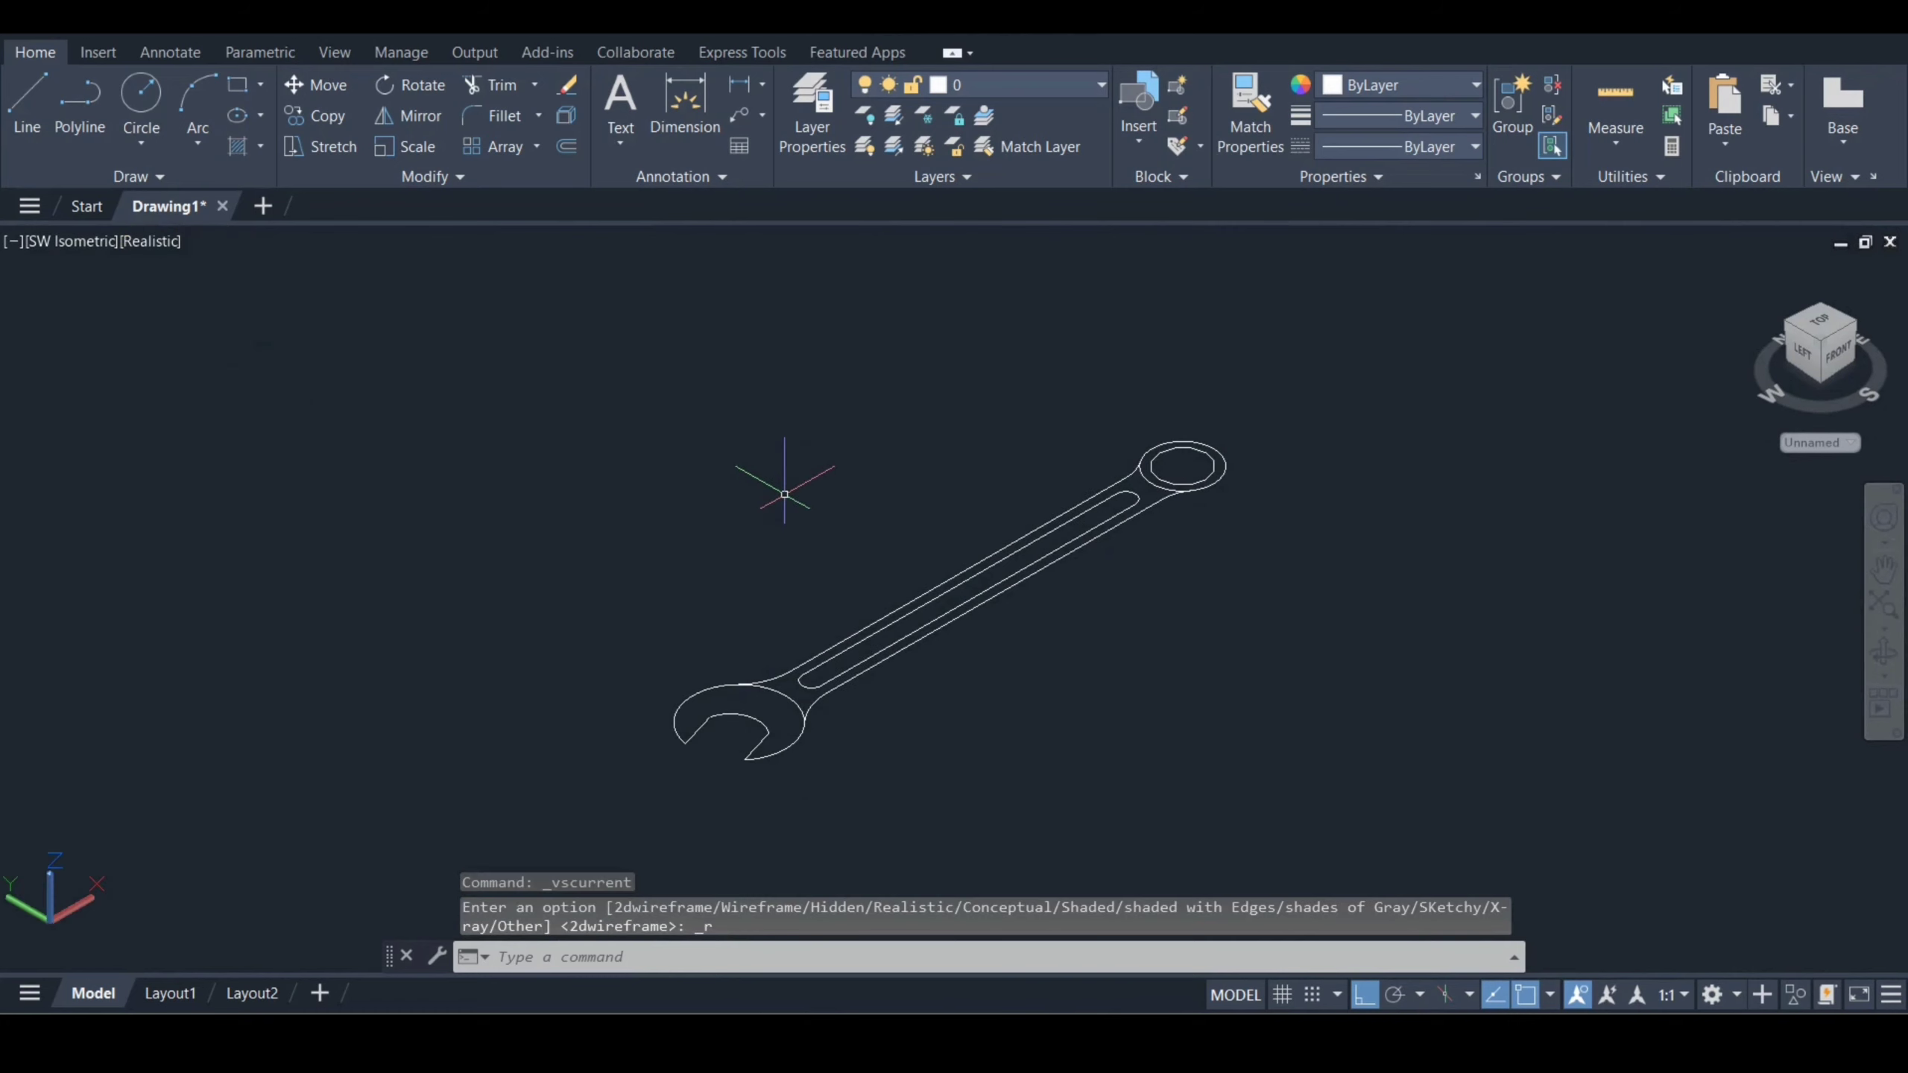
- Presspull the open jaw area to a height of 10
scroll(784, 495, "up", 2)
type("p")
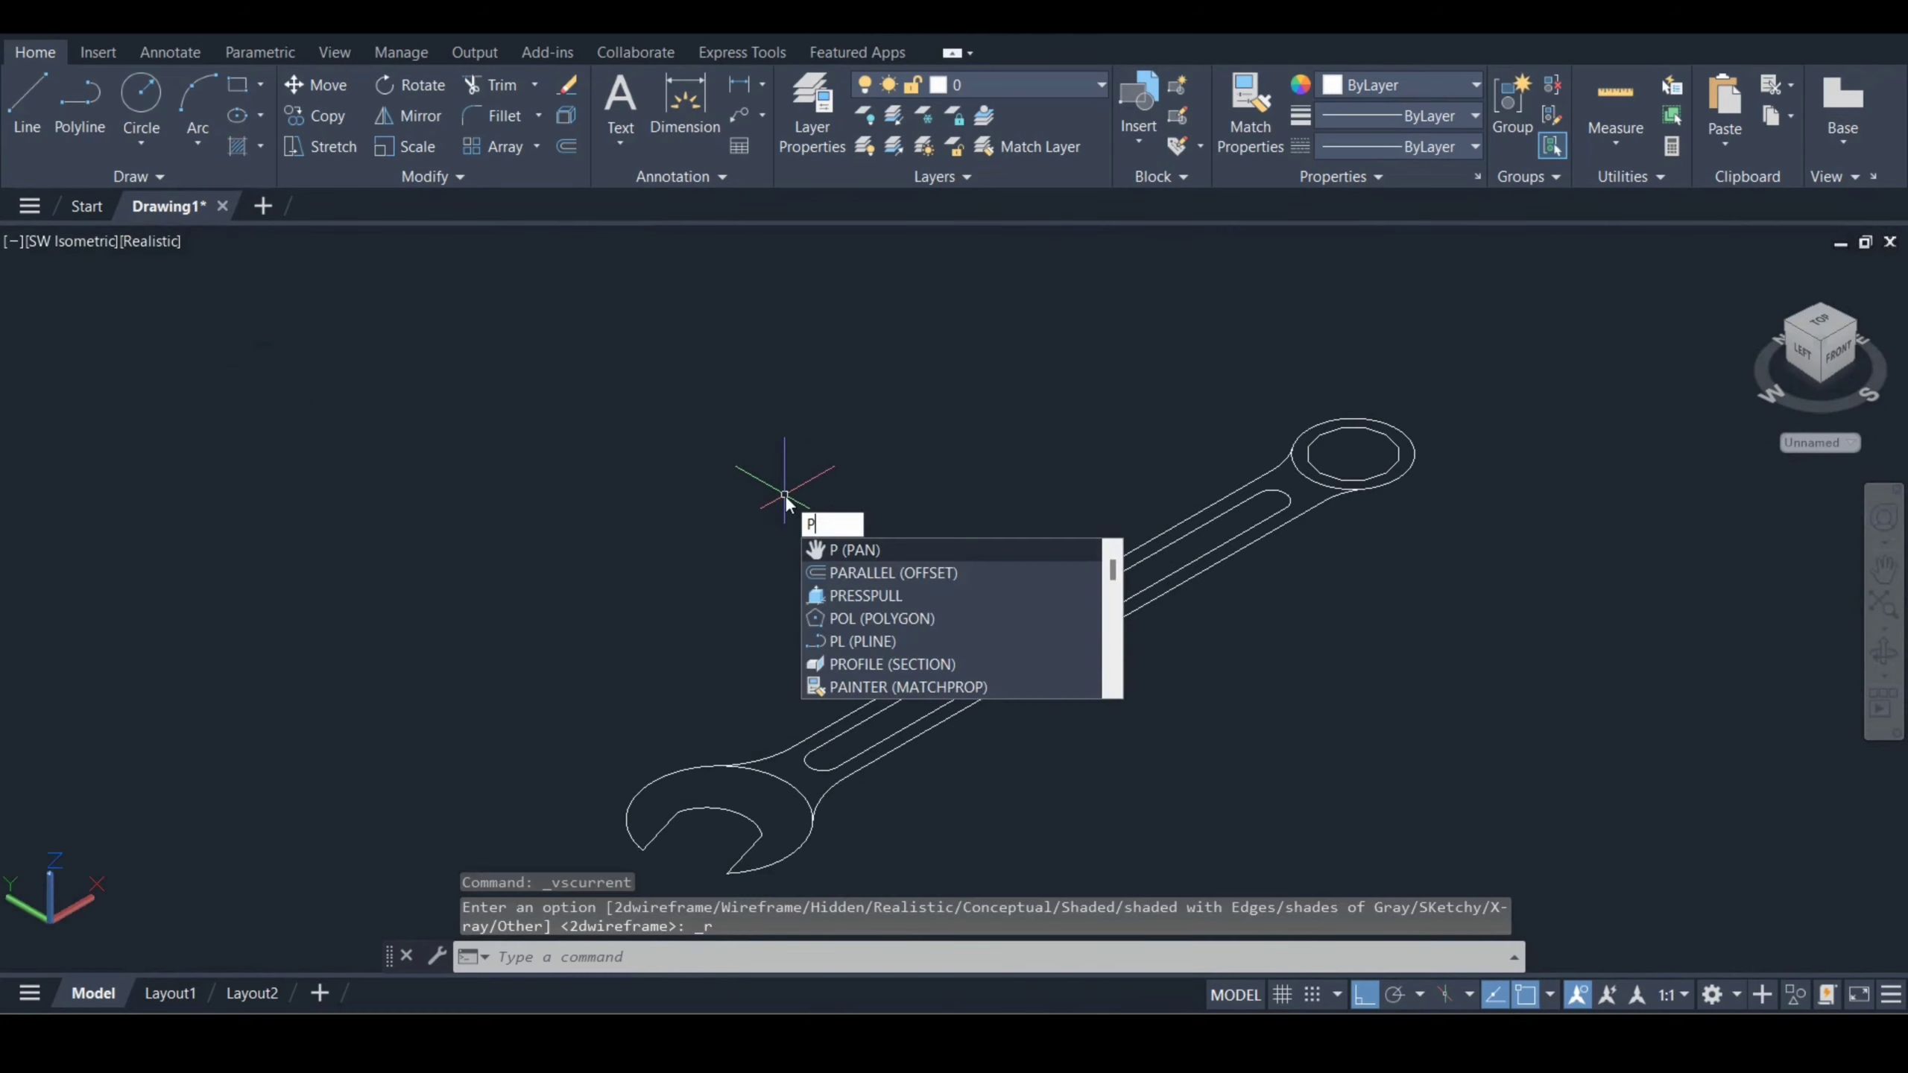
key("Down")
key("Down")
key("Return")
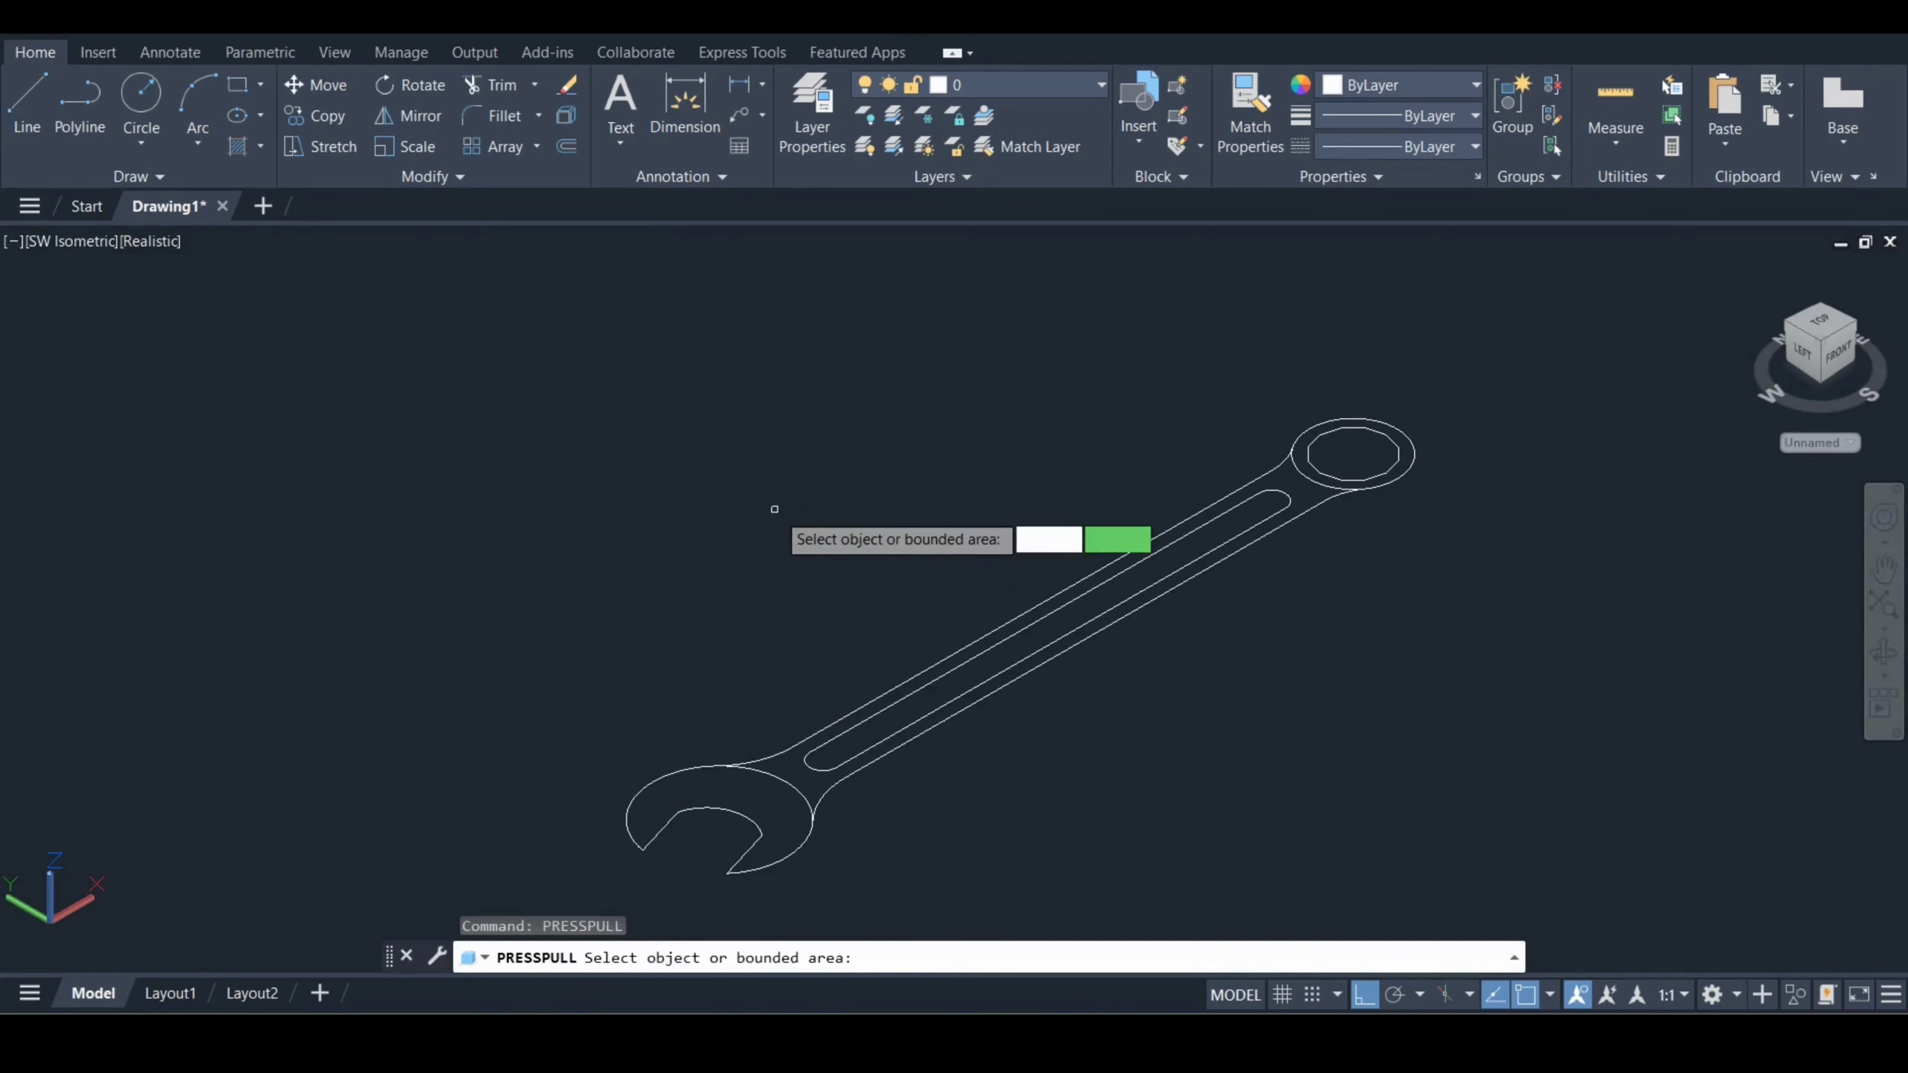
left_click(704, 784)
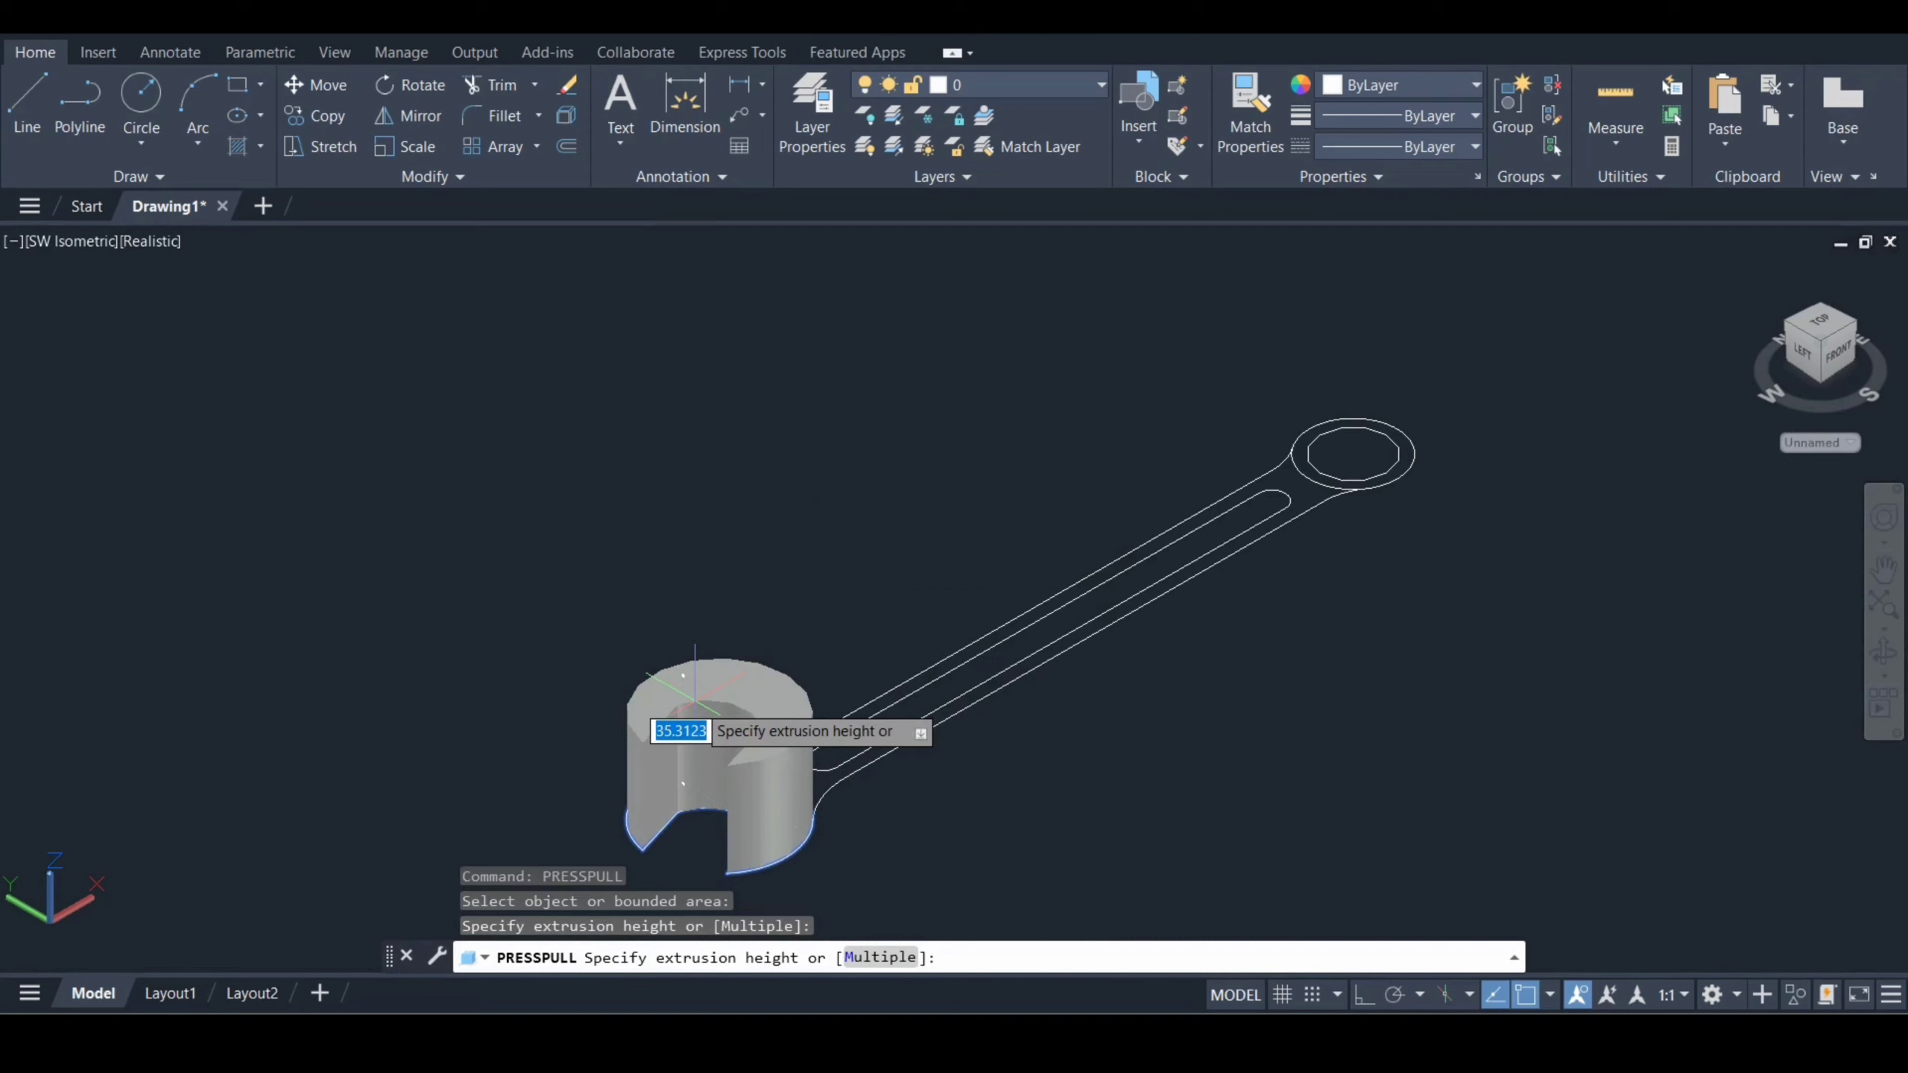
key("Return")
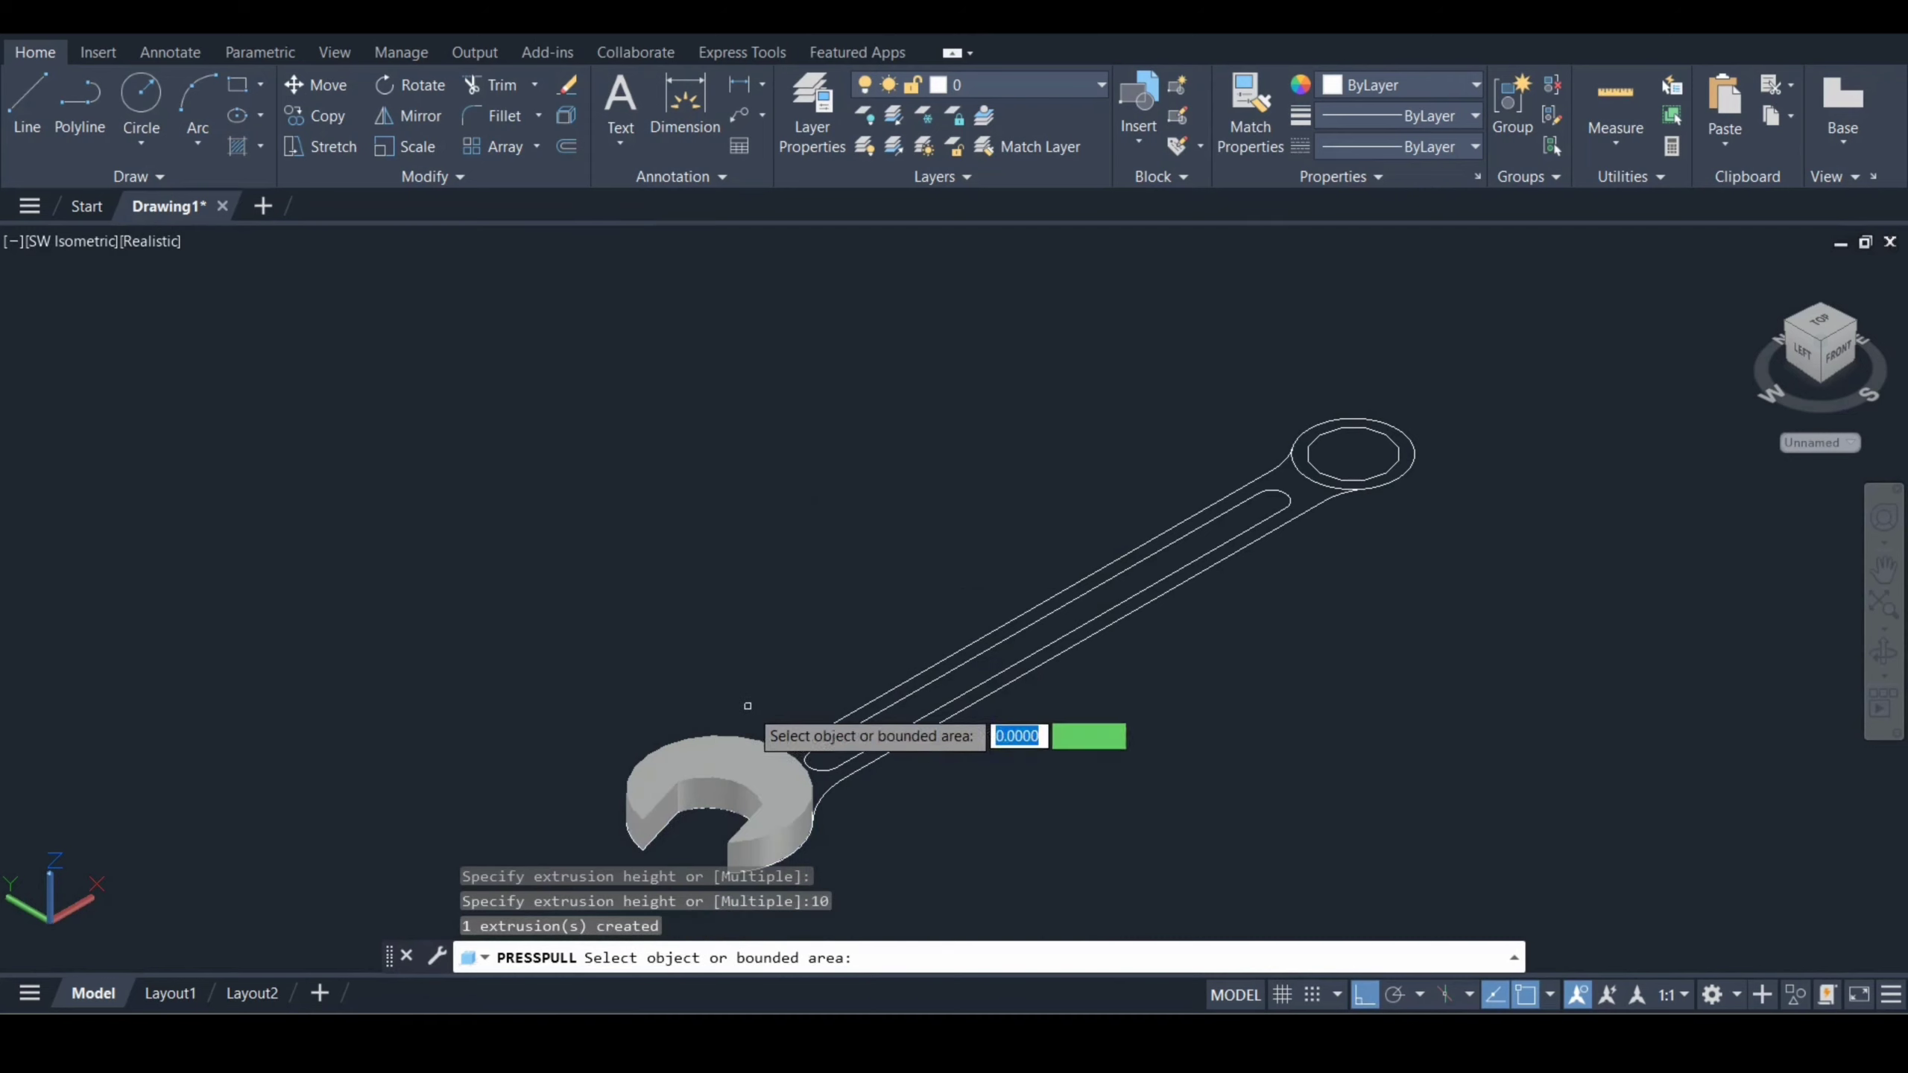
- Presspull the area between the ring end's circle and its 12-sided opening to a height of 10
left_click(1304, 455)
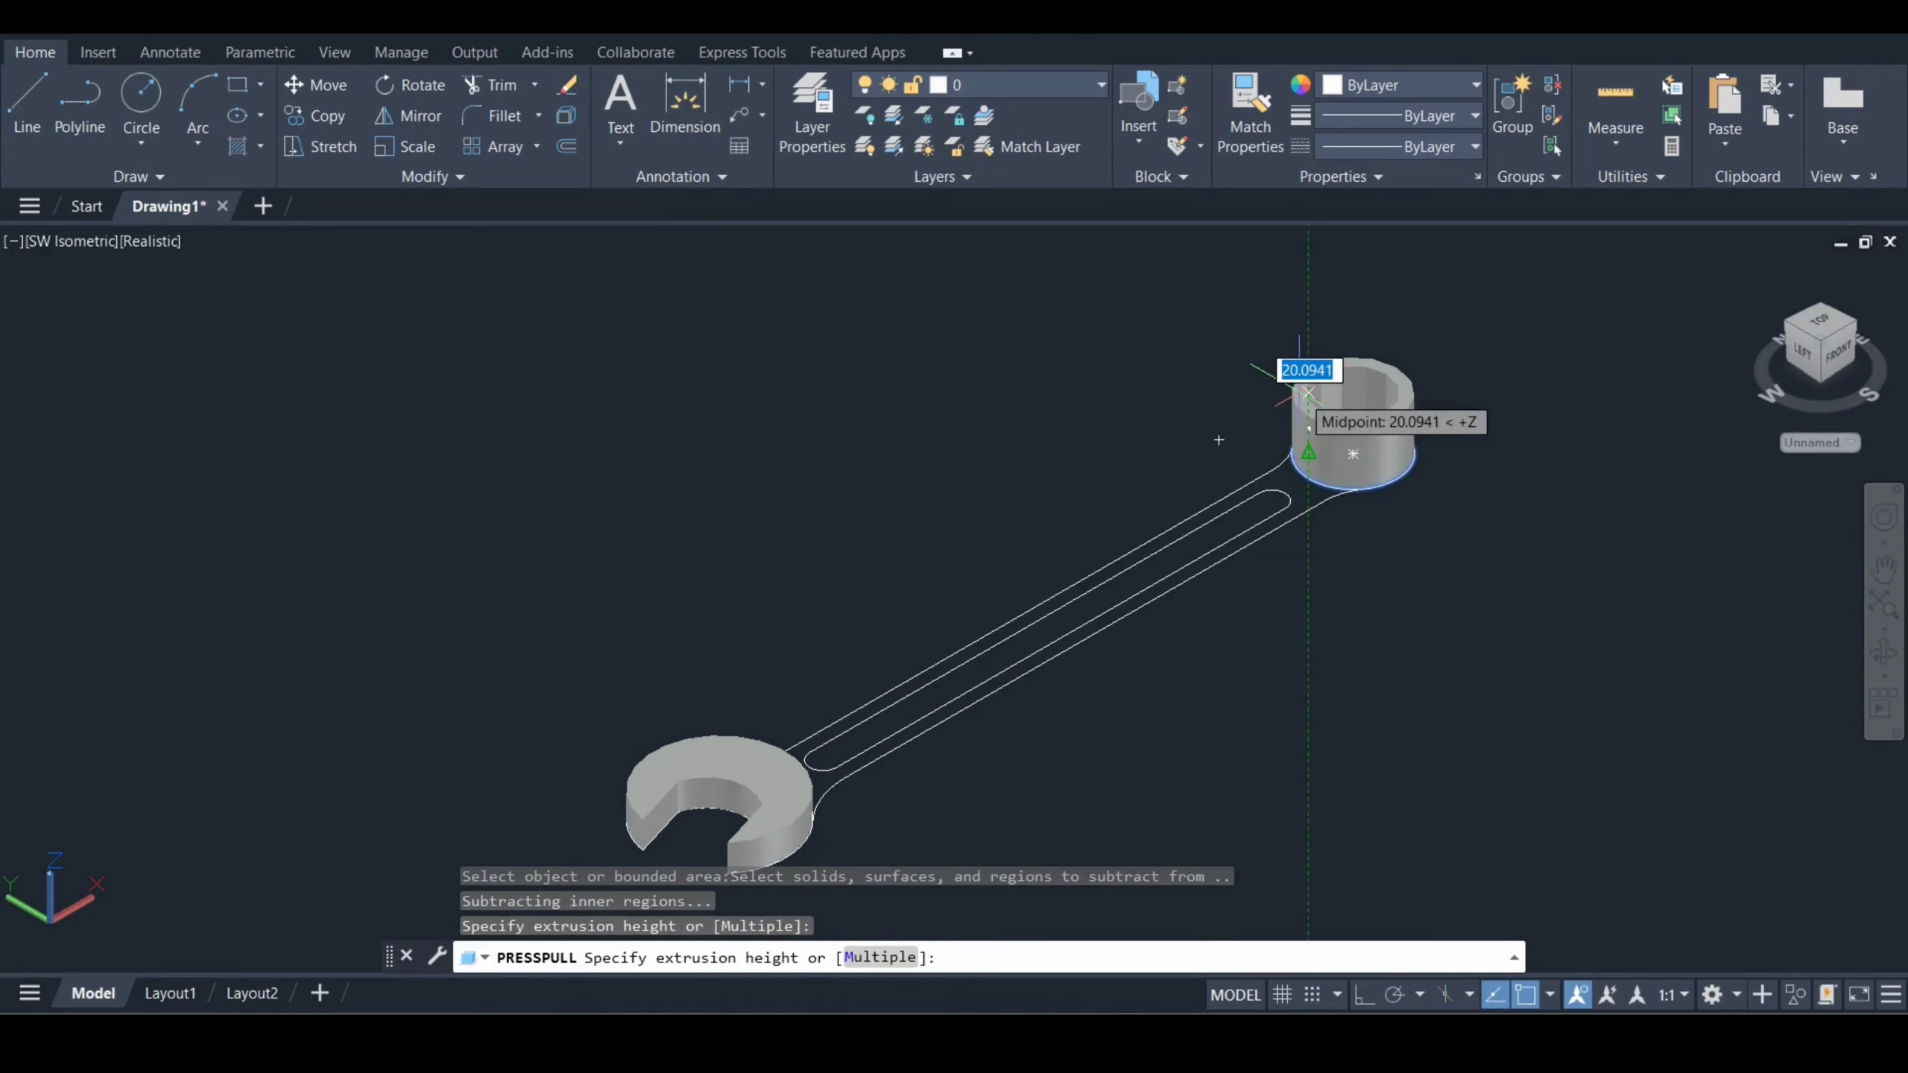
type("10")
key("Return")
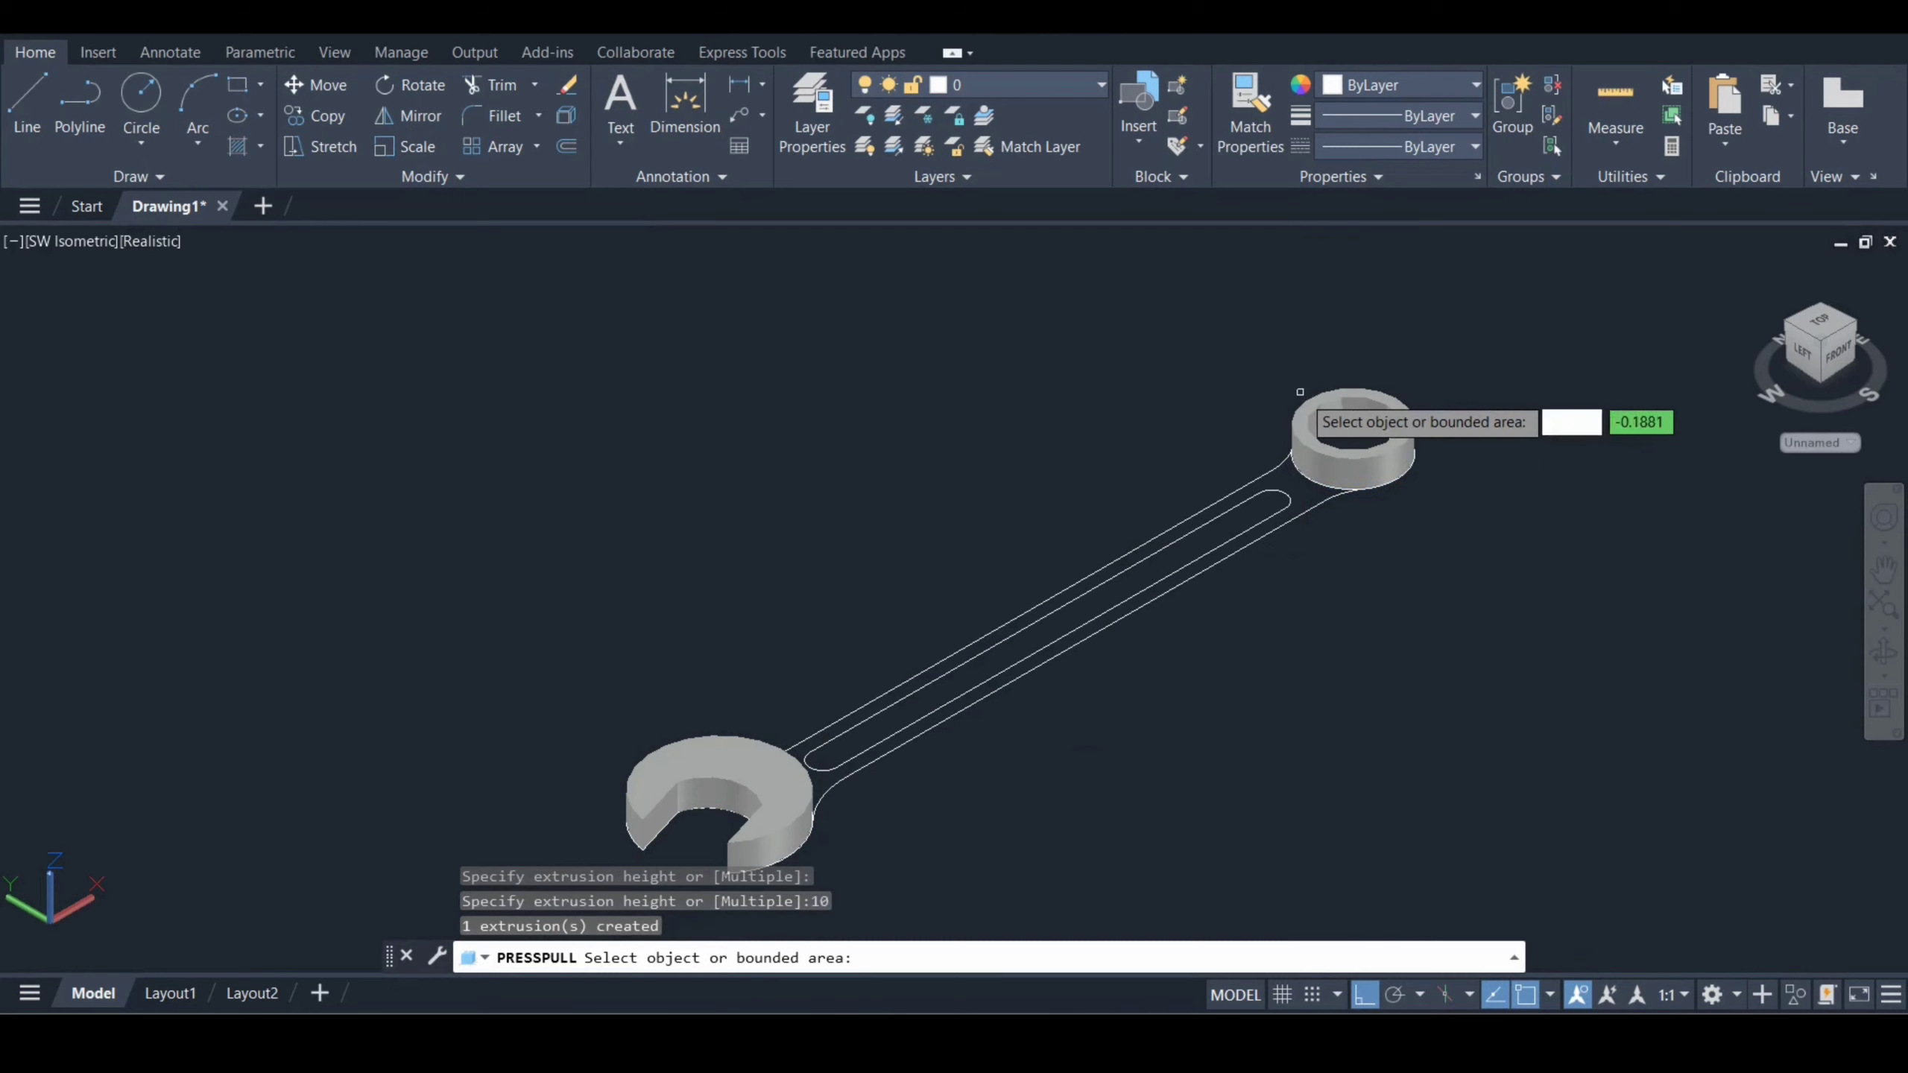
key("Return")
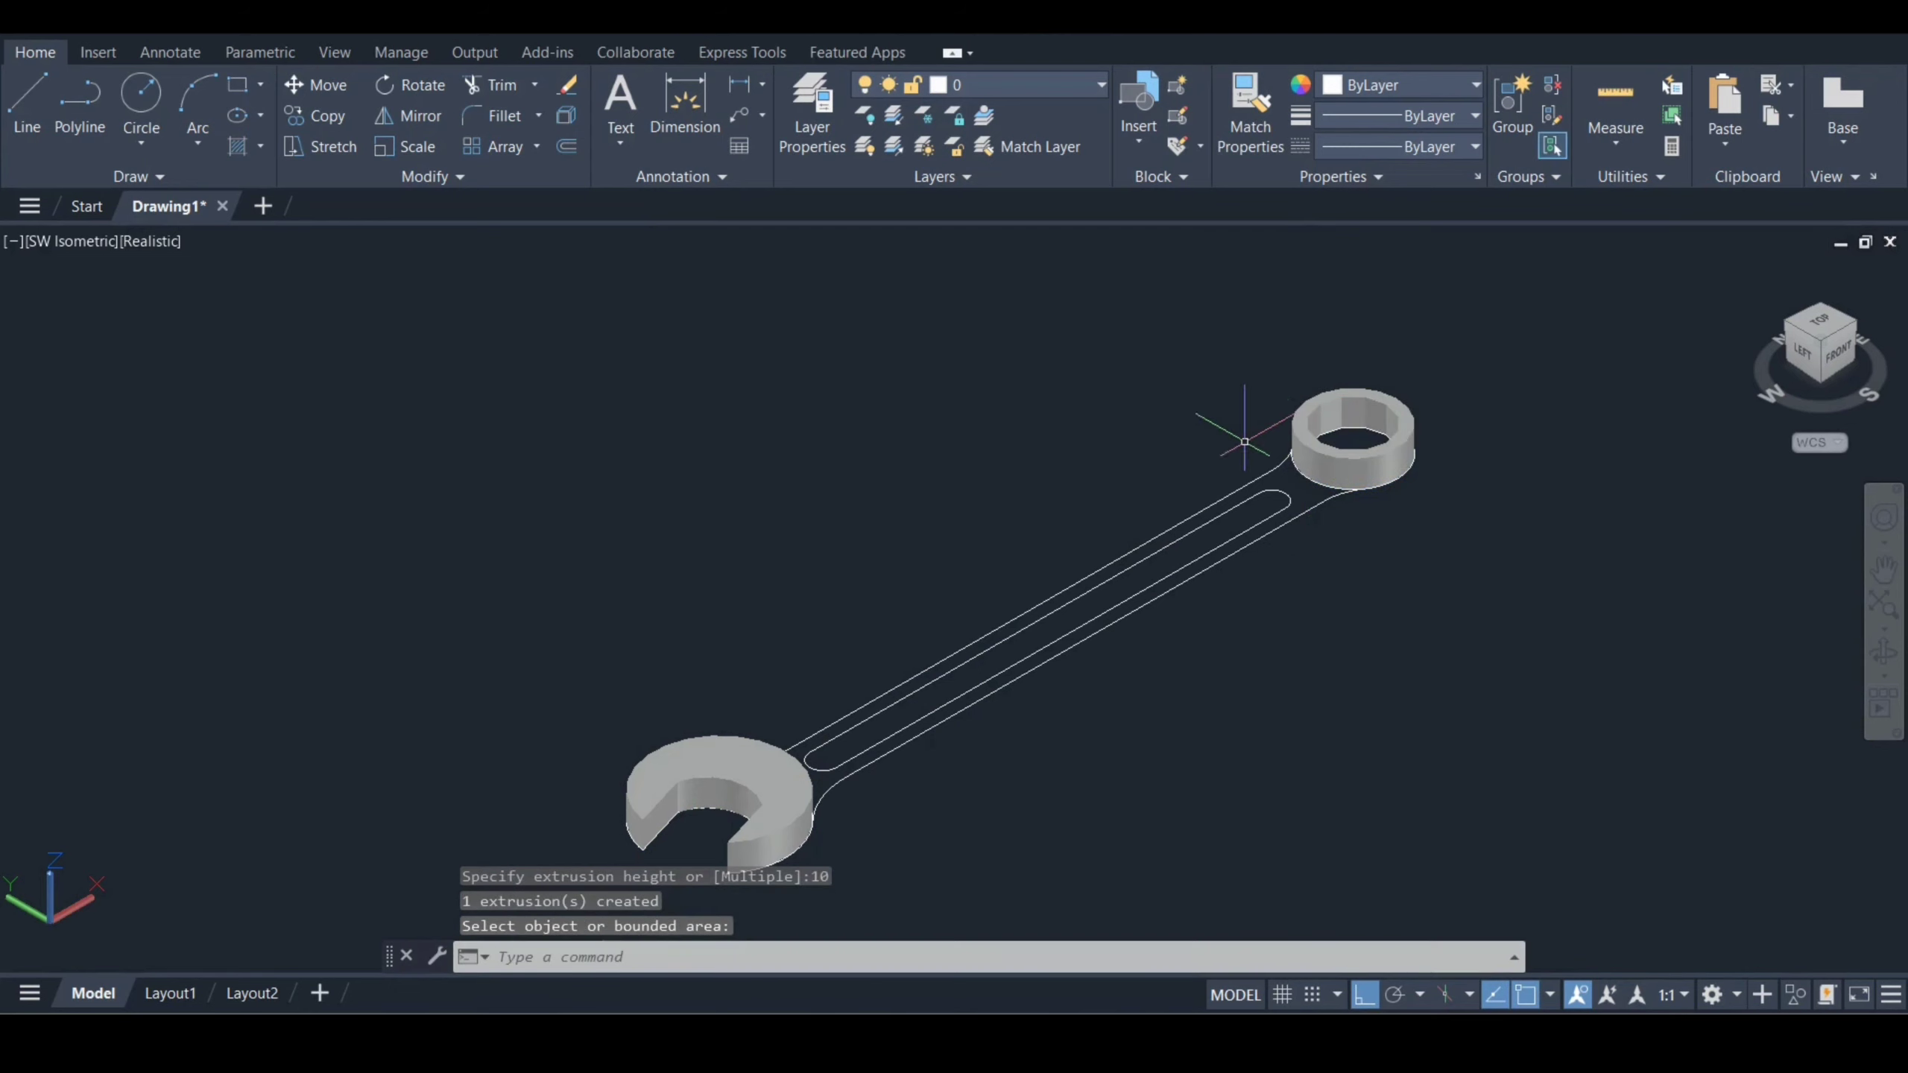
- Hide the rounded slot outline in the handle
left_click(1209, 521)
right_click(1213, 530)
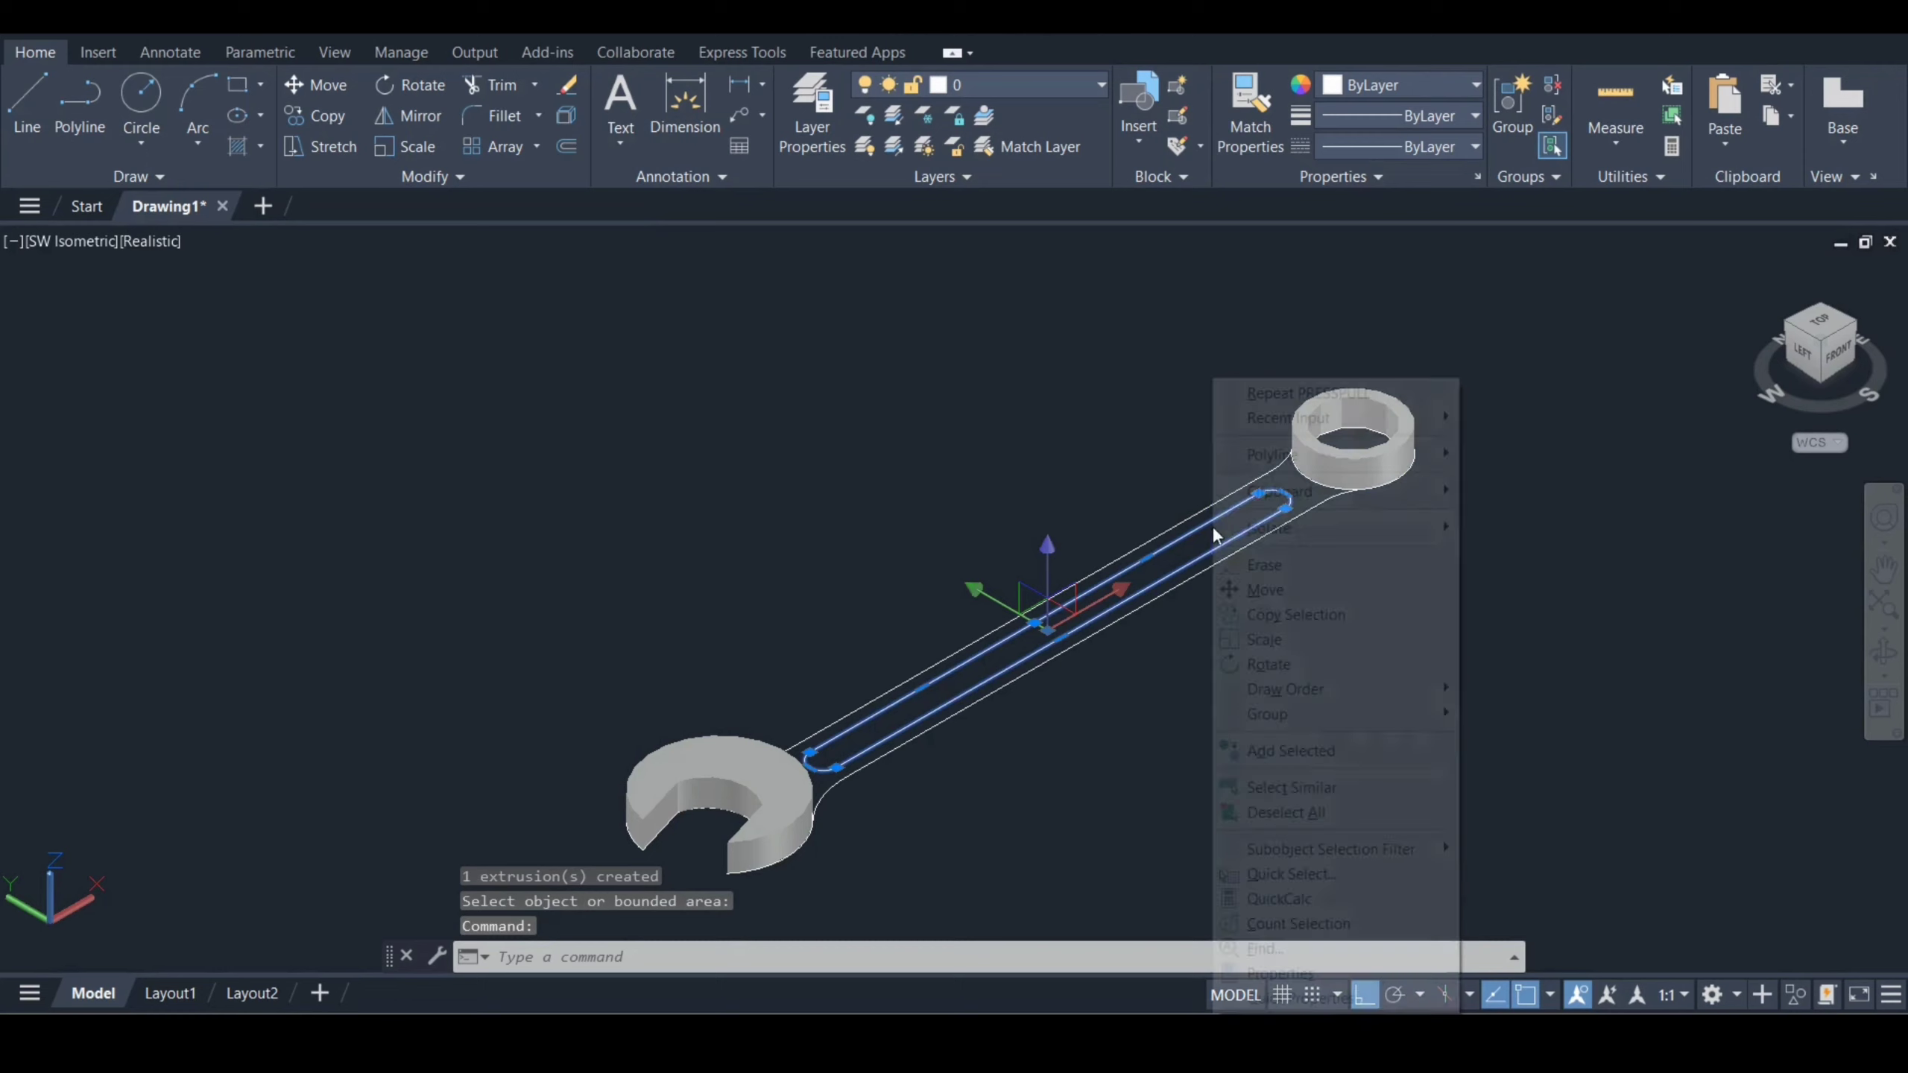
mouse_move(1348, 539)
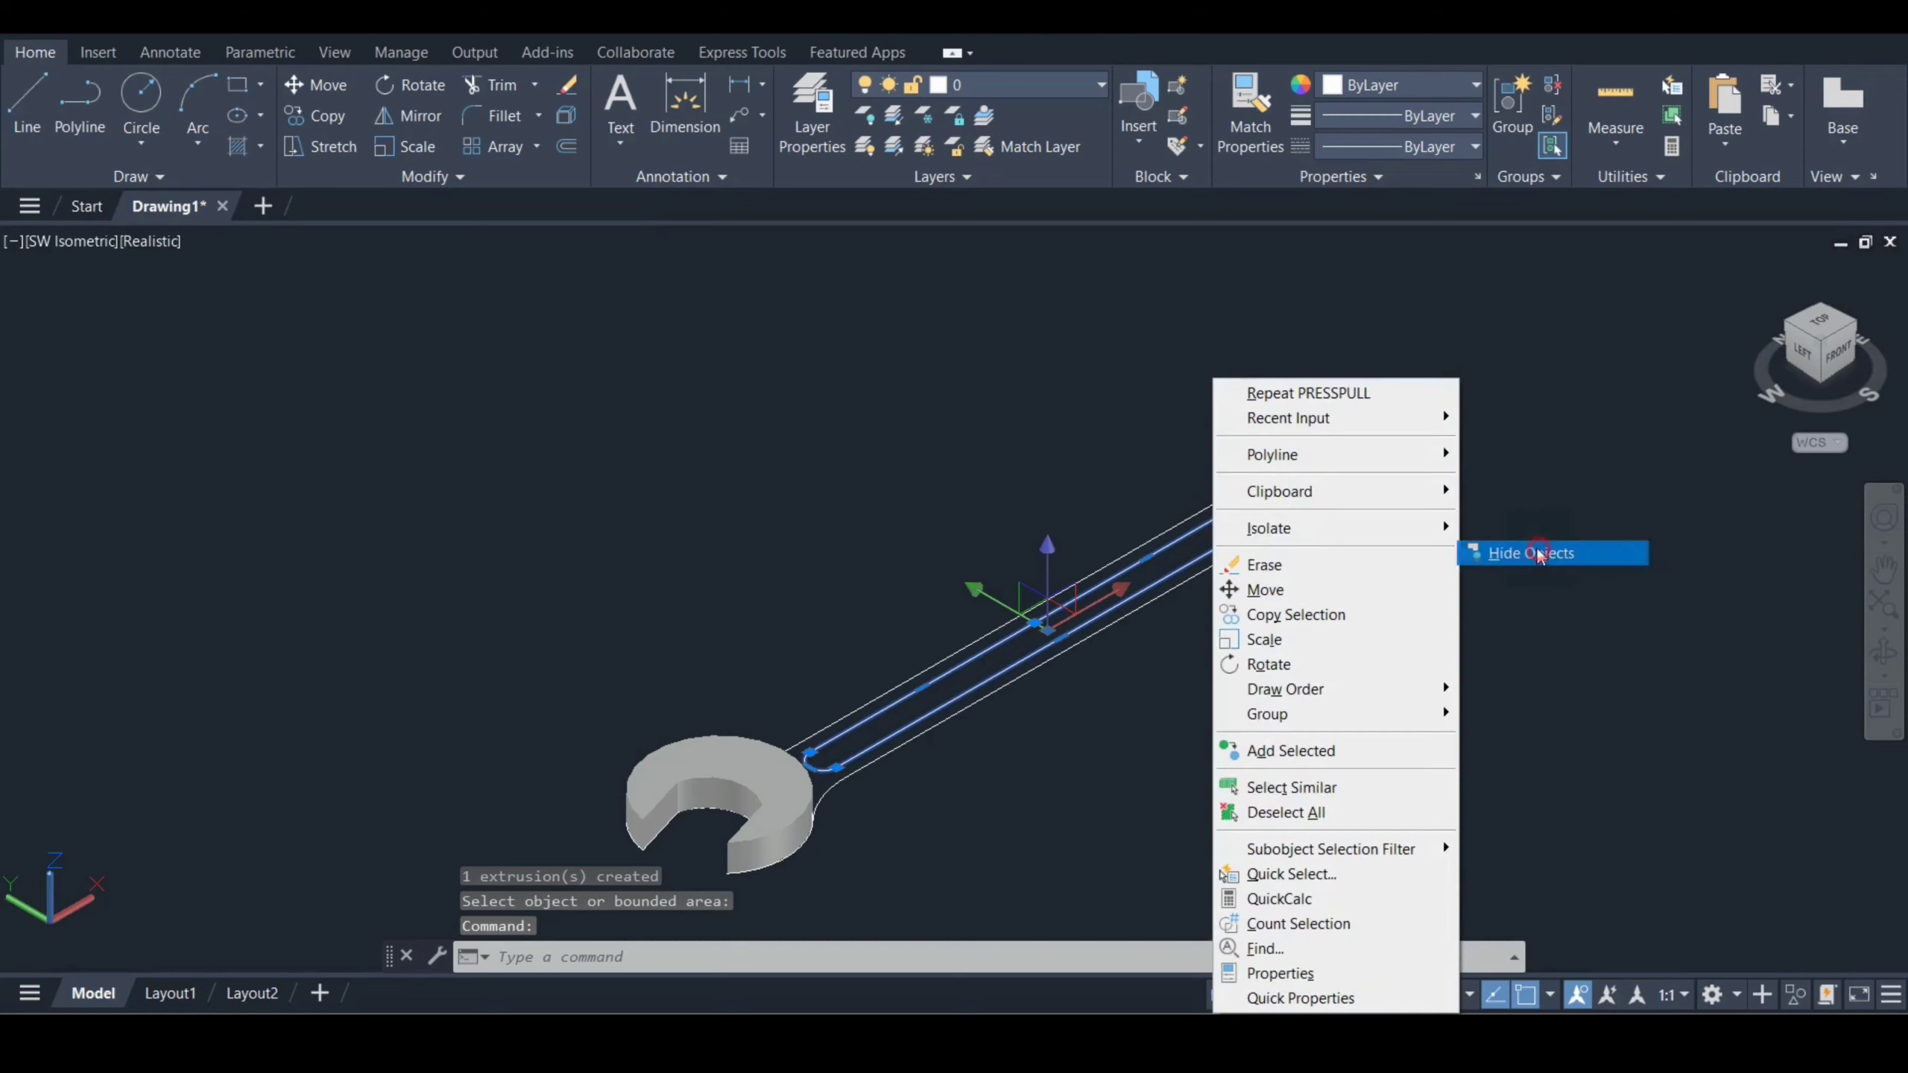
left_click(1514, 549)
- Presspull the handle area between the jaw and the ring end to a height of 6
type("p")
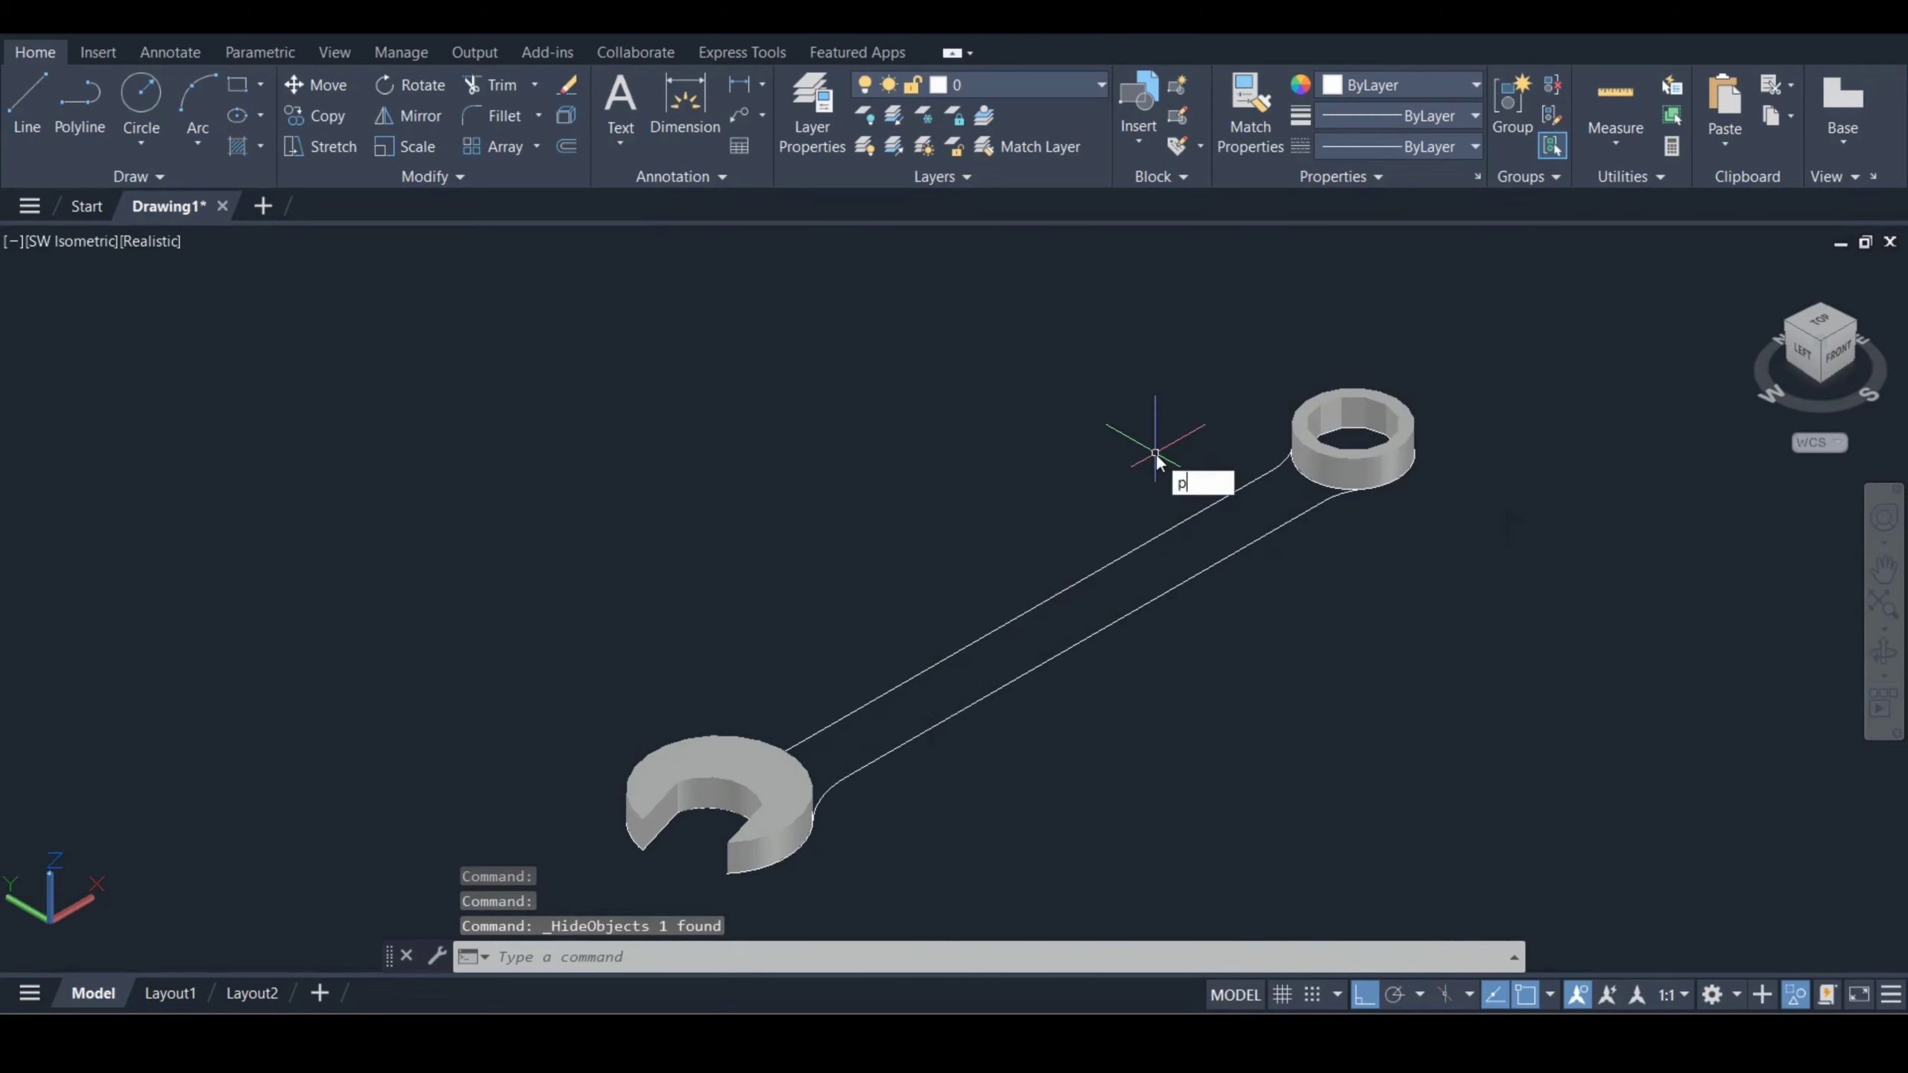
key("Down")
key("Return")
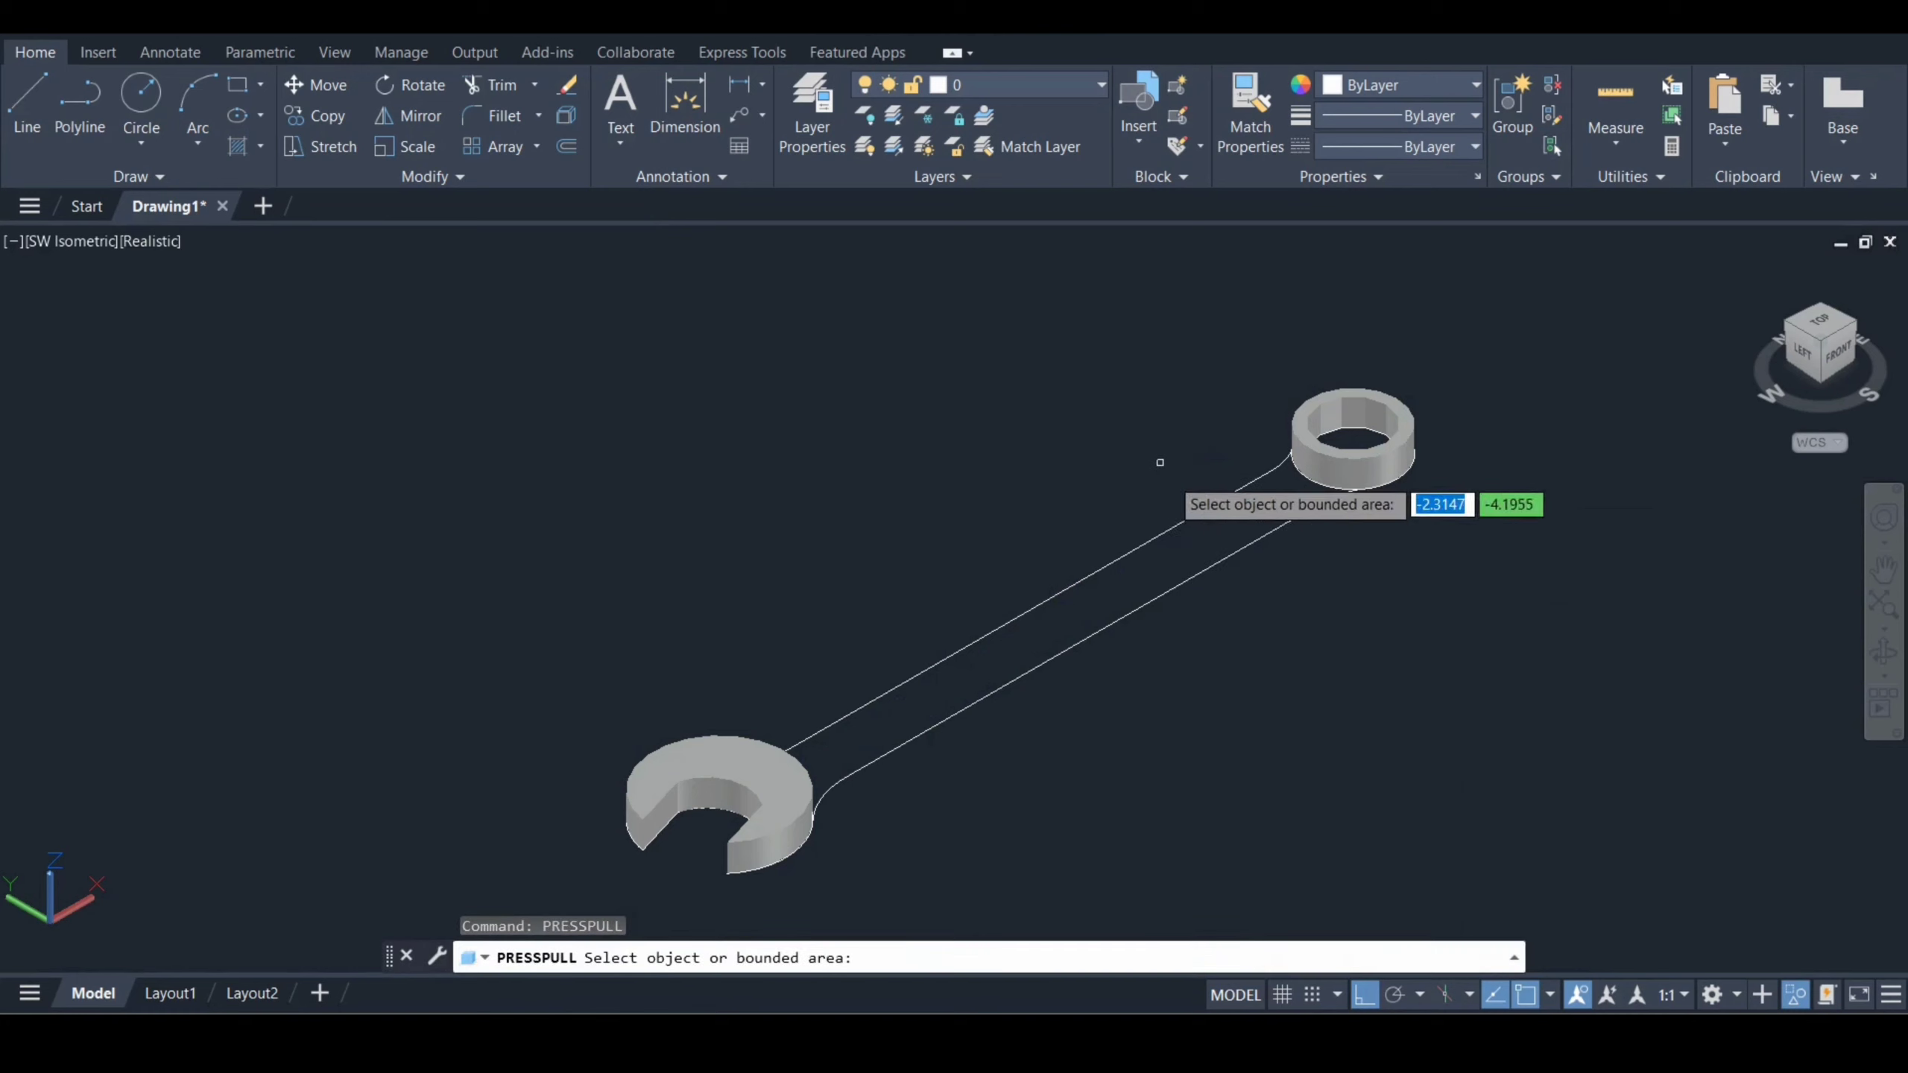
left_click(1175, 549)
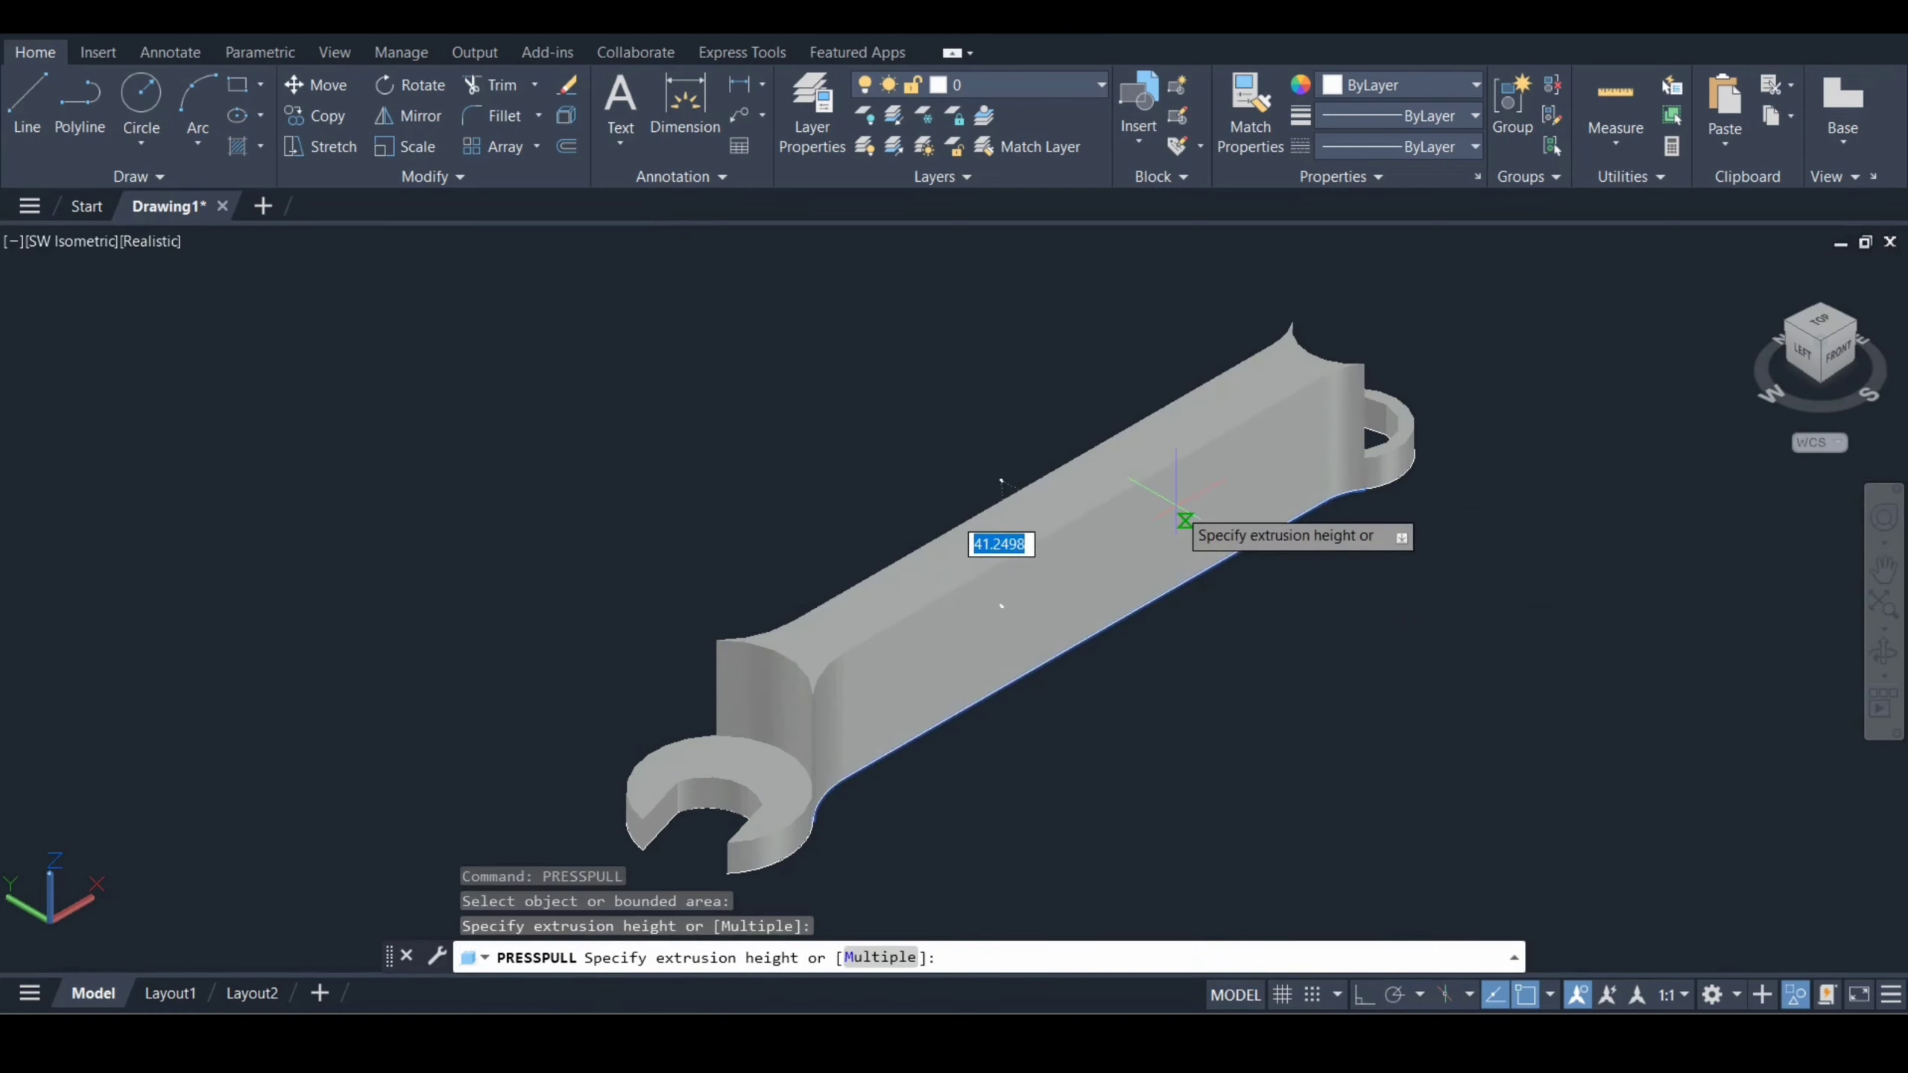
type("6")
key("Return")
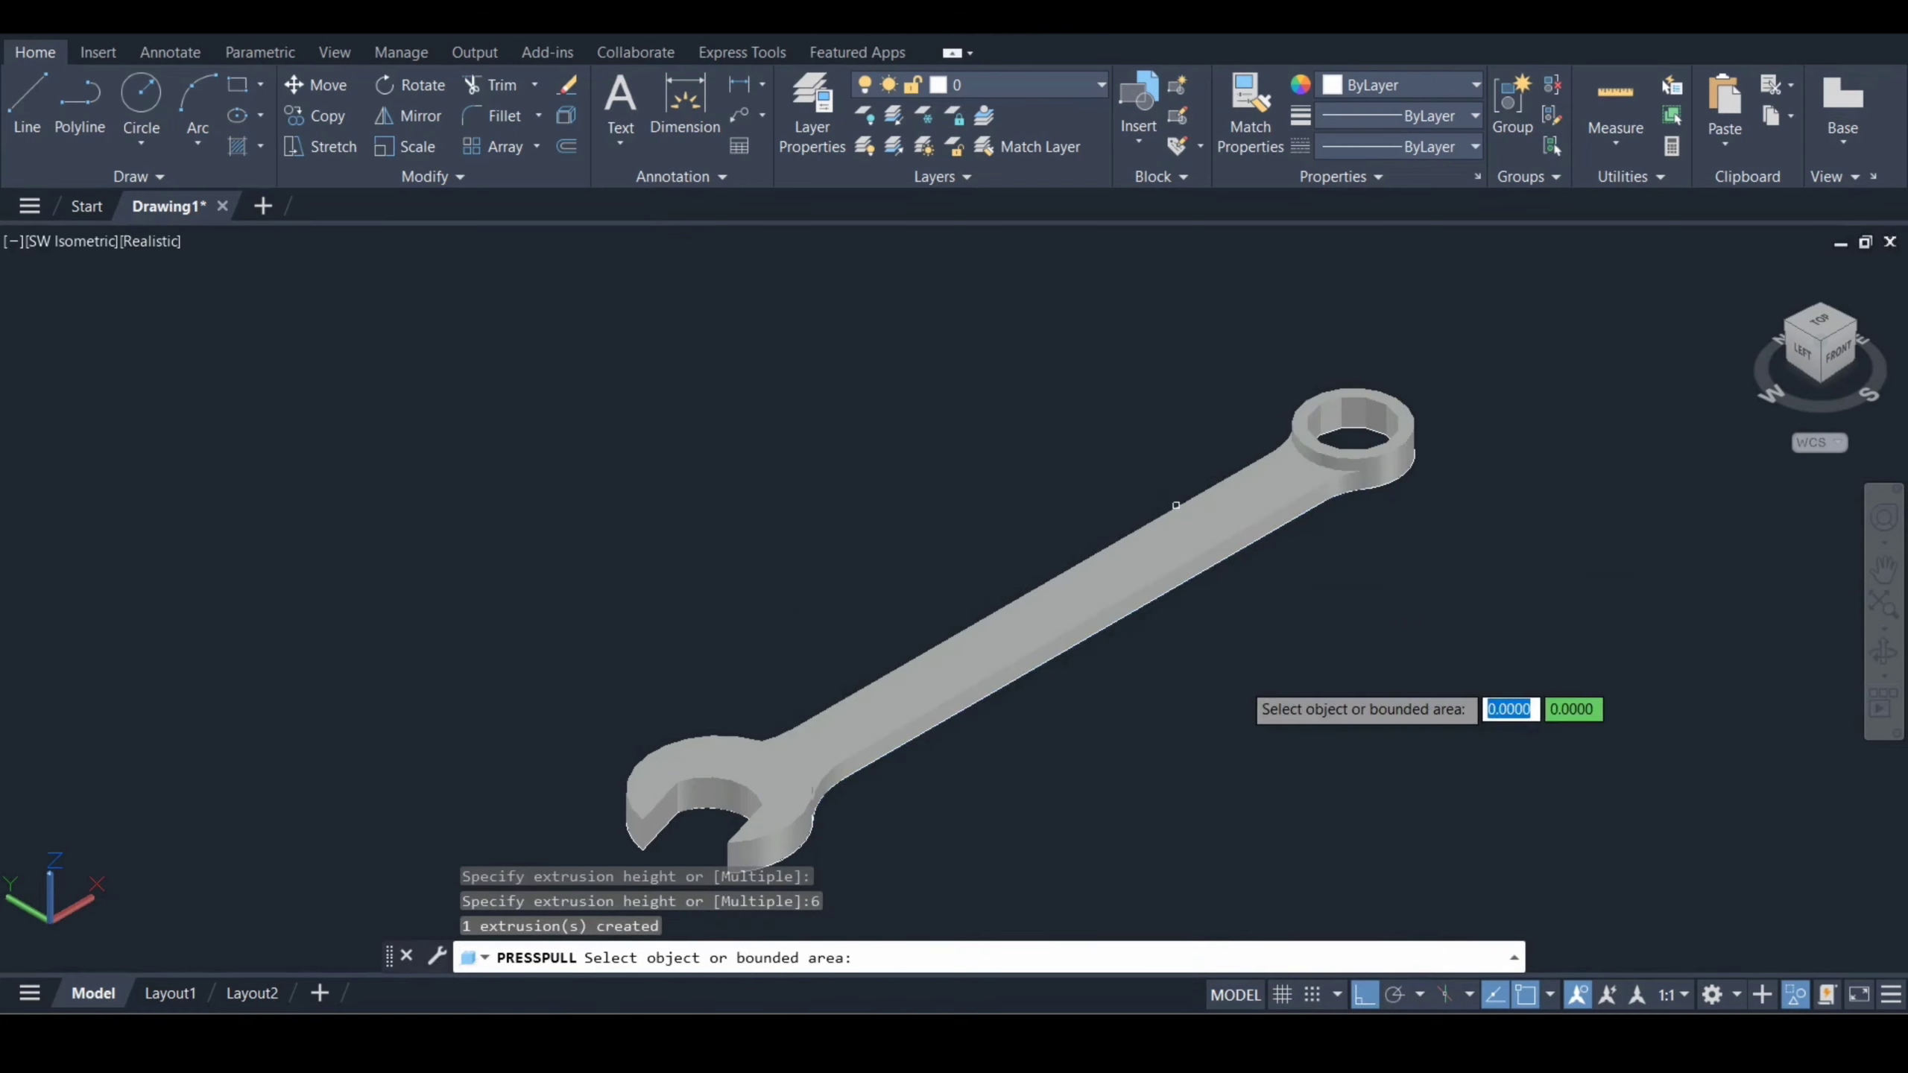
key("Return")
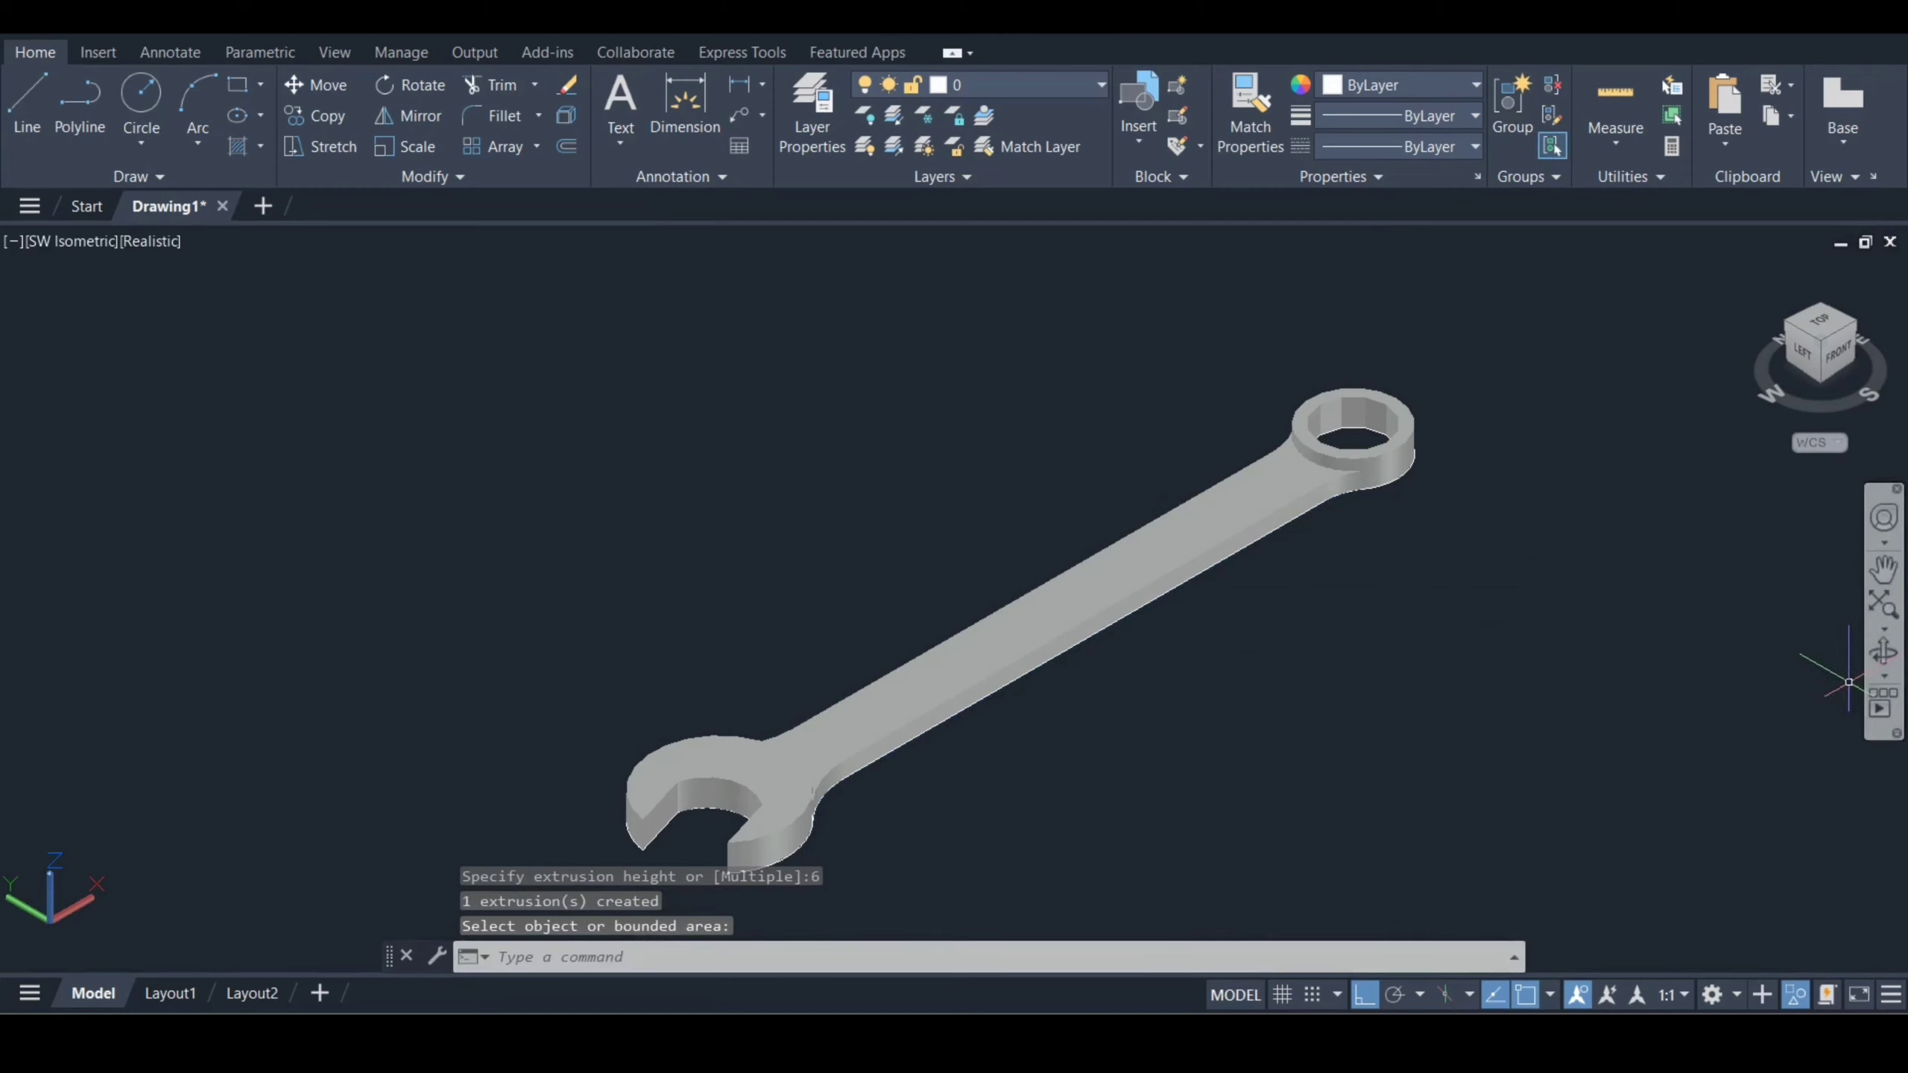
- Undo the last move
left_click(1897, 658)
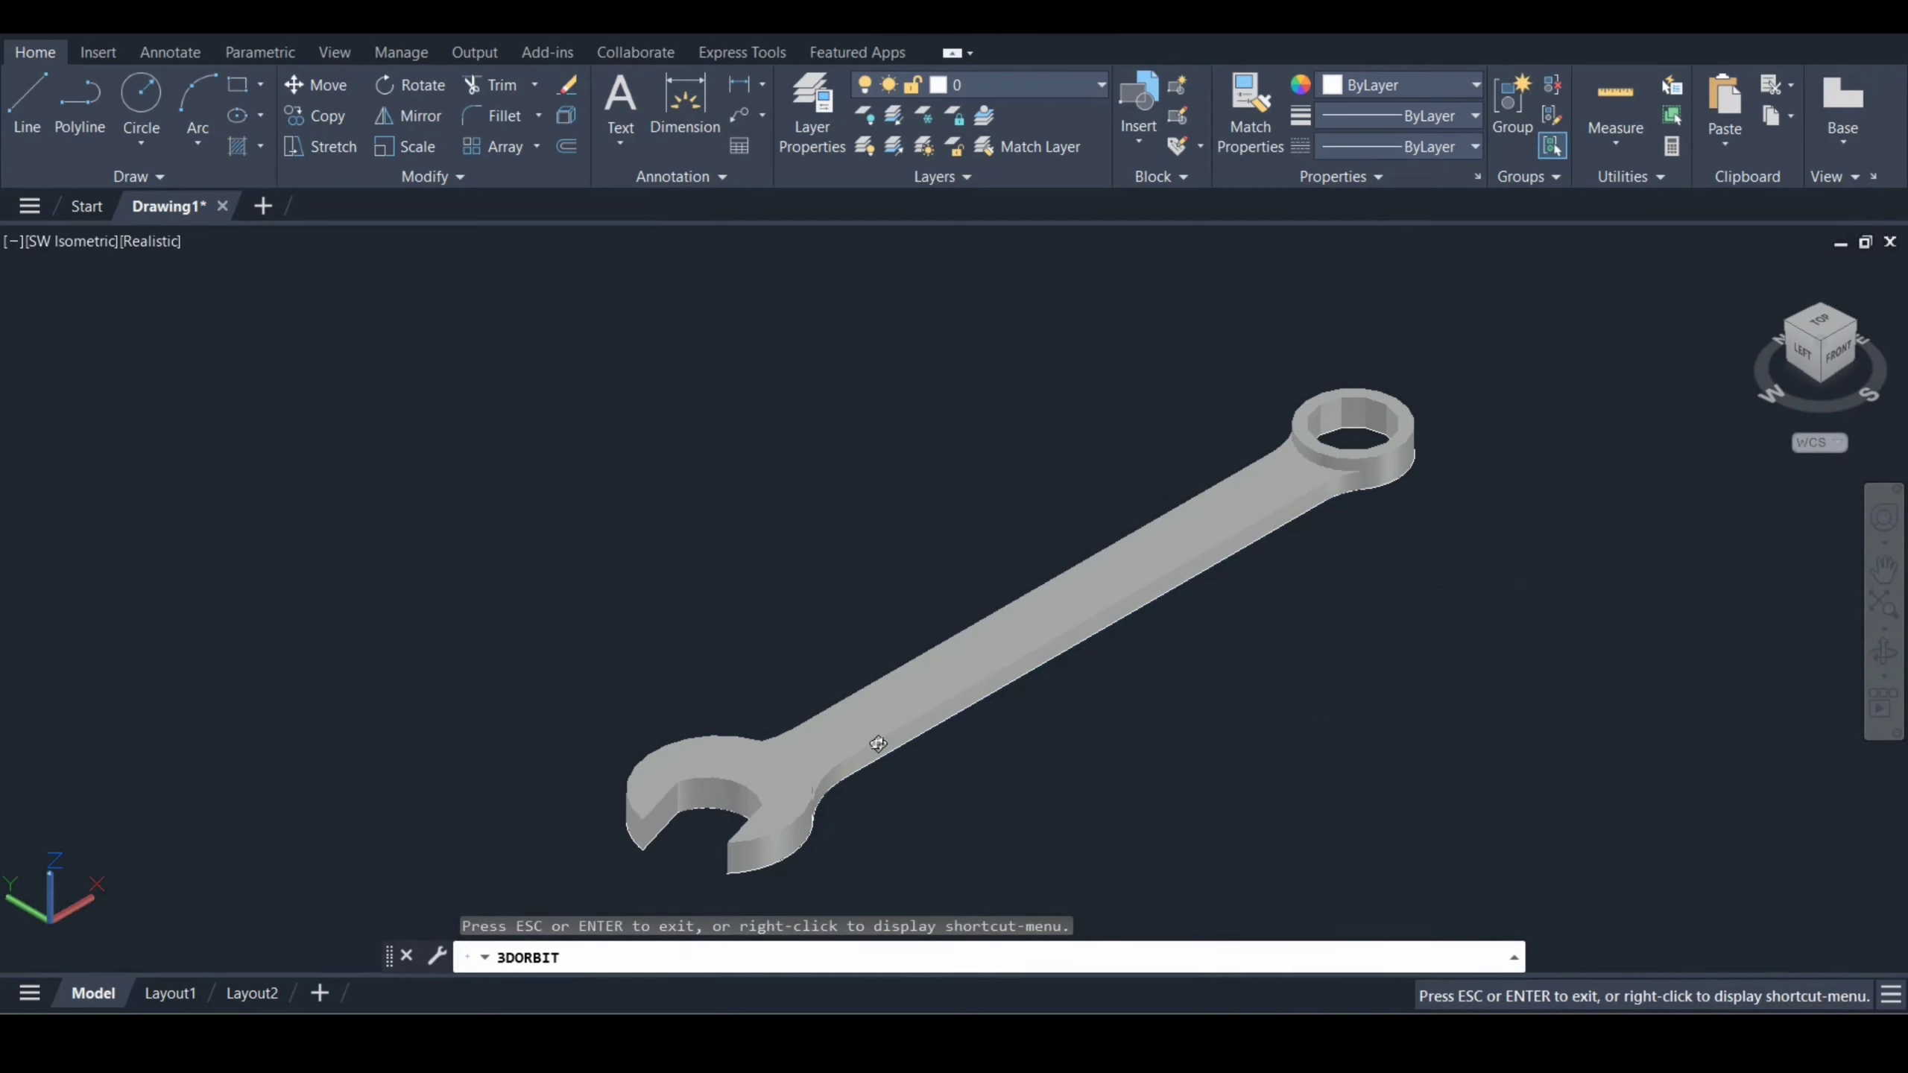
left_click_drag(877, 743, 788, 705)
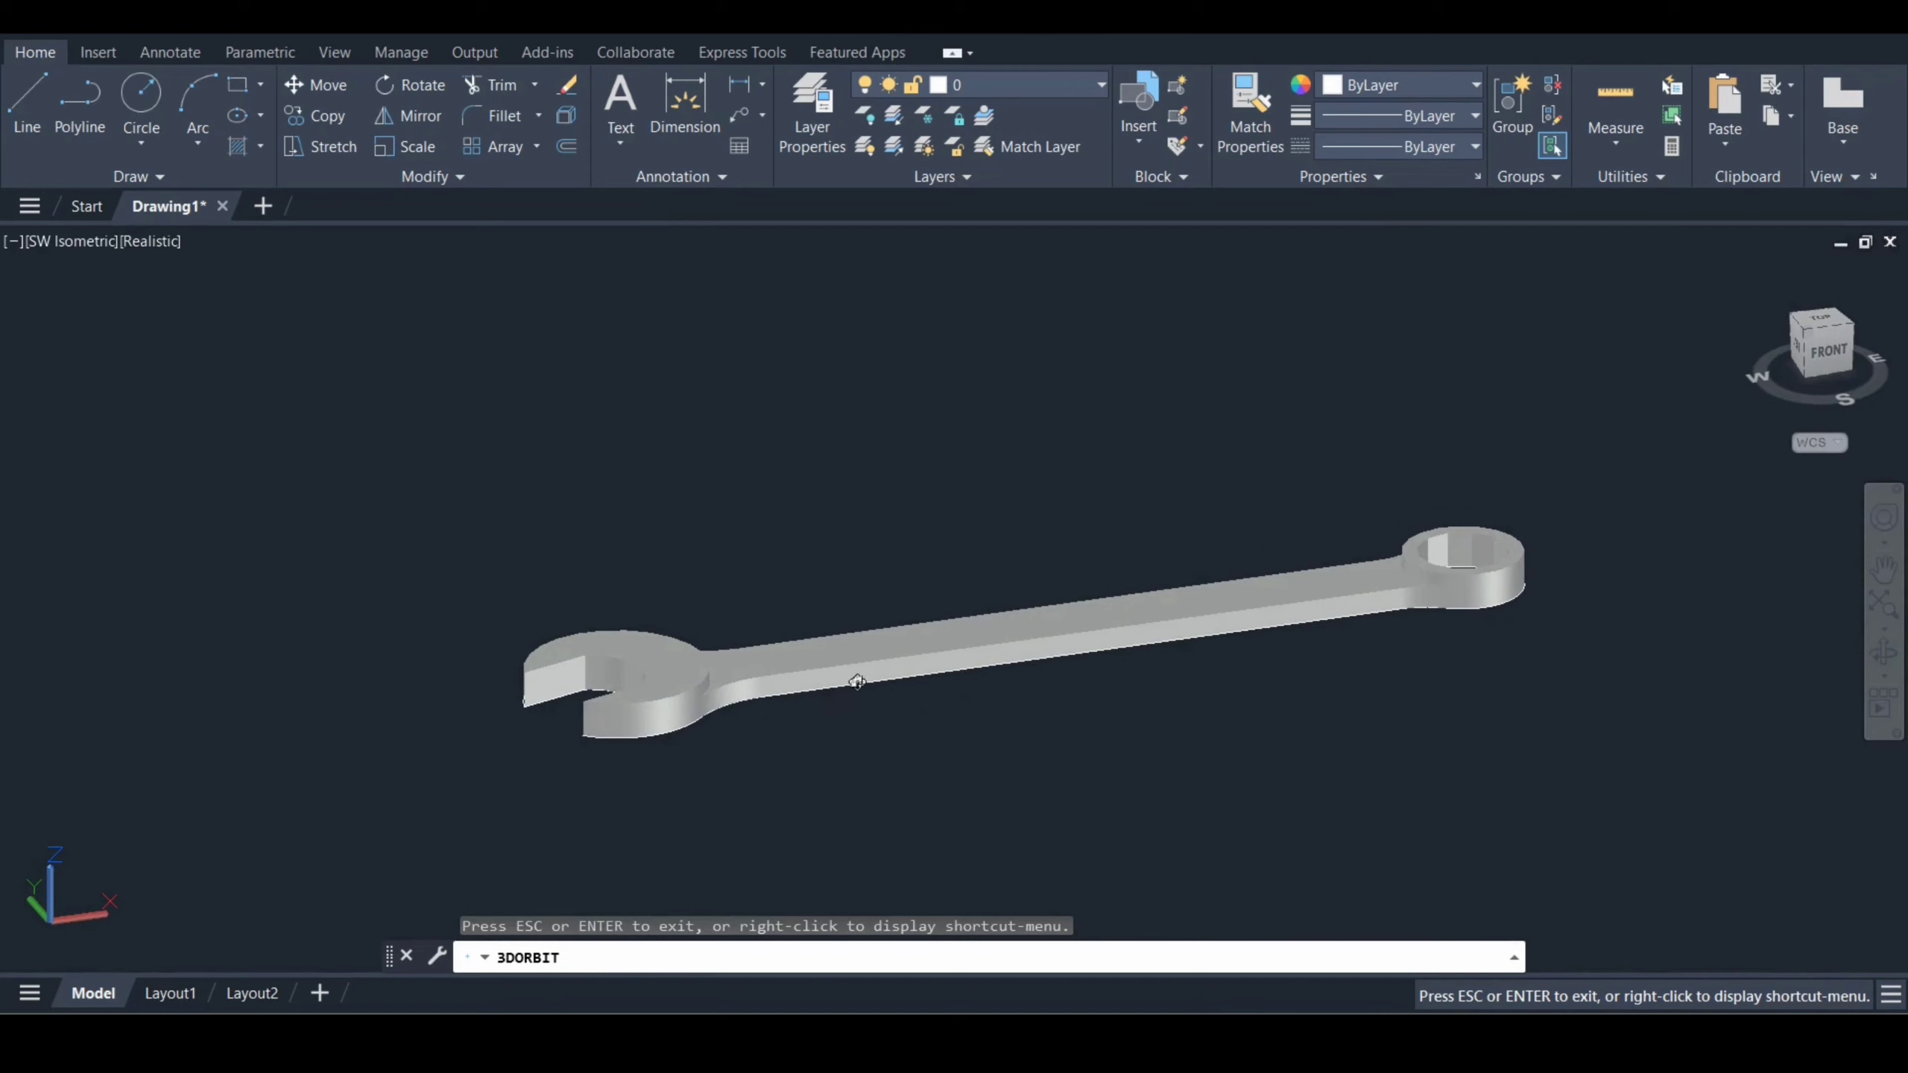
key("Escape")
key("ctrl+z")
key("ctrl+z")
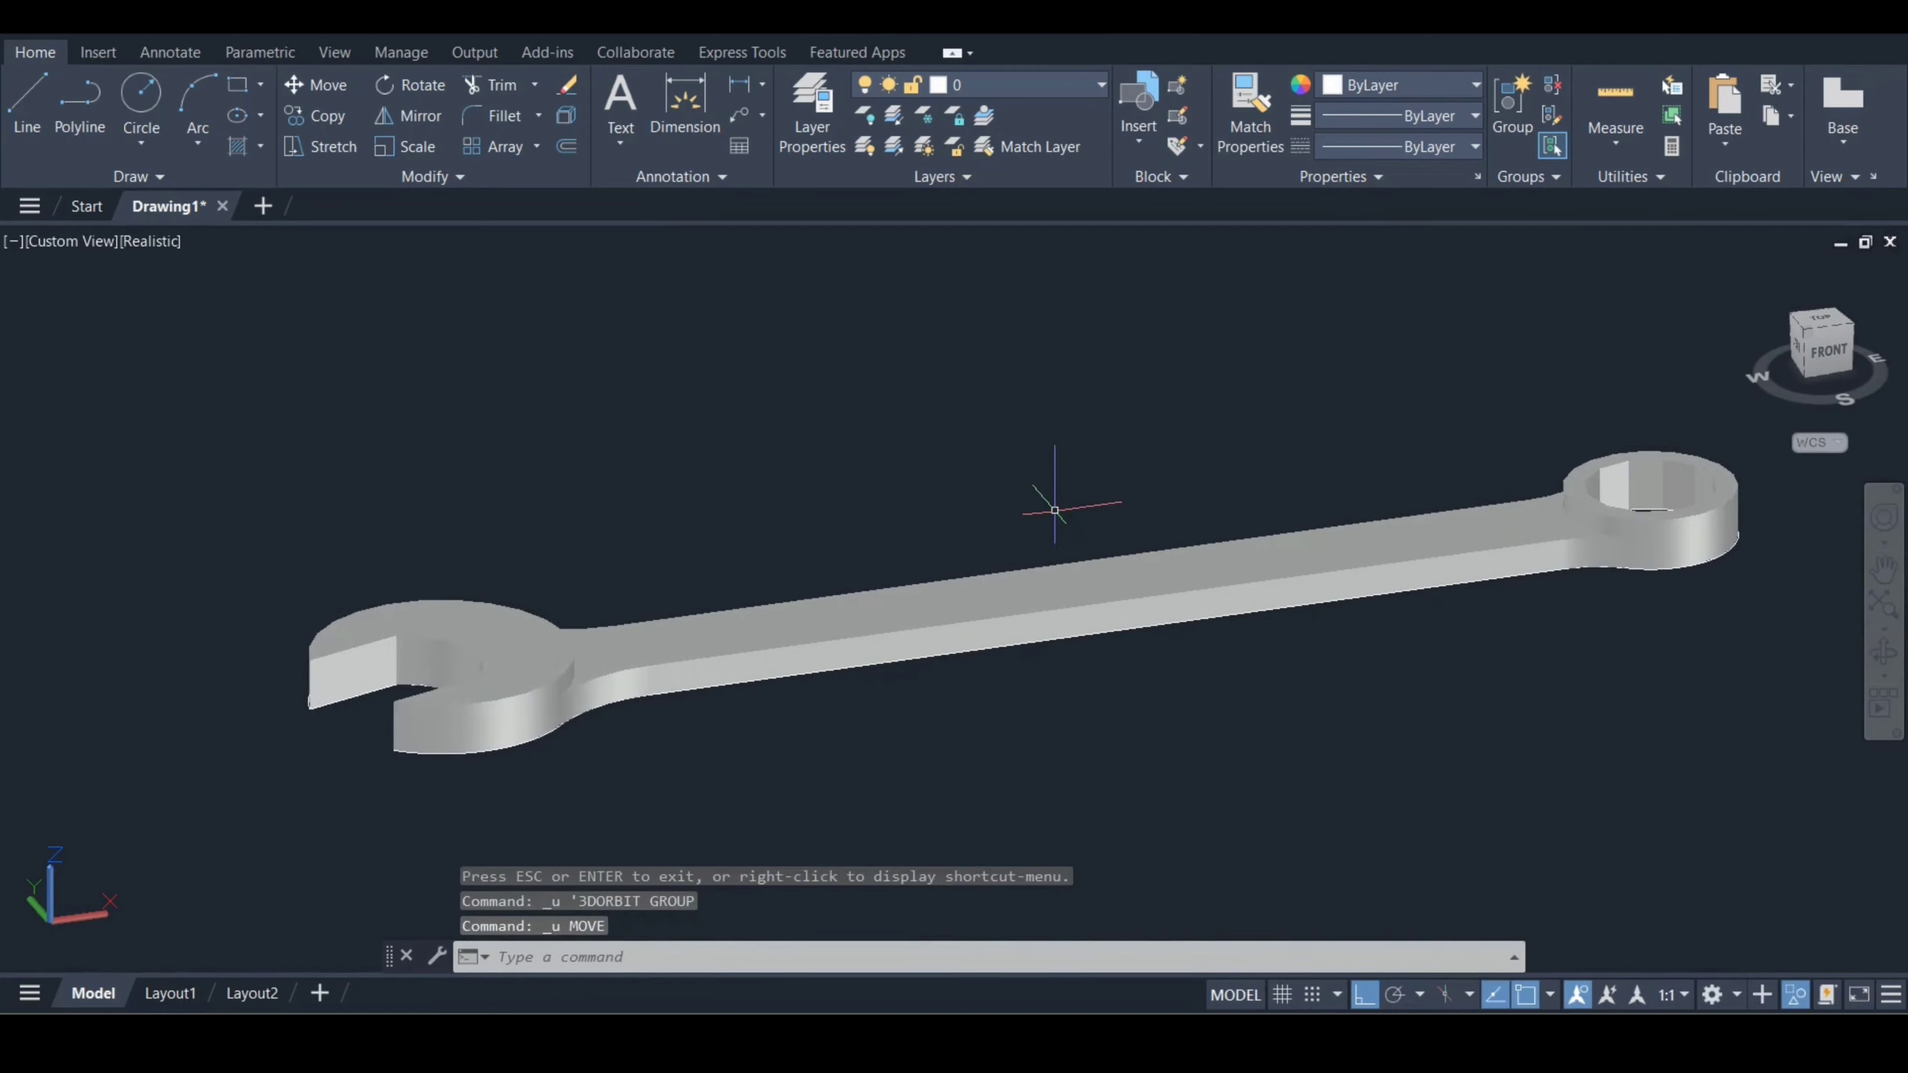
- Move the handle solid 2 units upward along the Z axis
right_click(1056, 513)
left_click(1089, 558)
scroll(1101, 579, "up", 2)
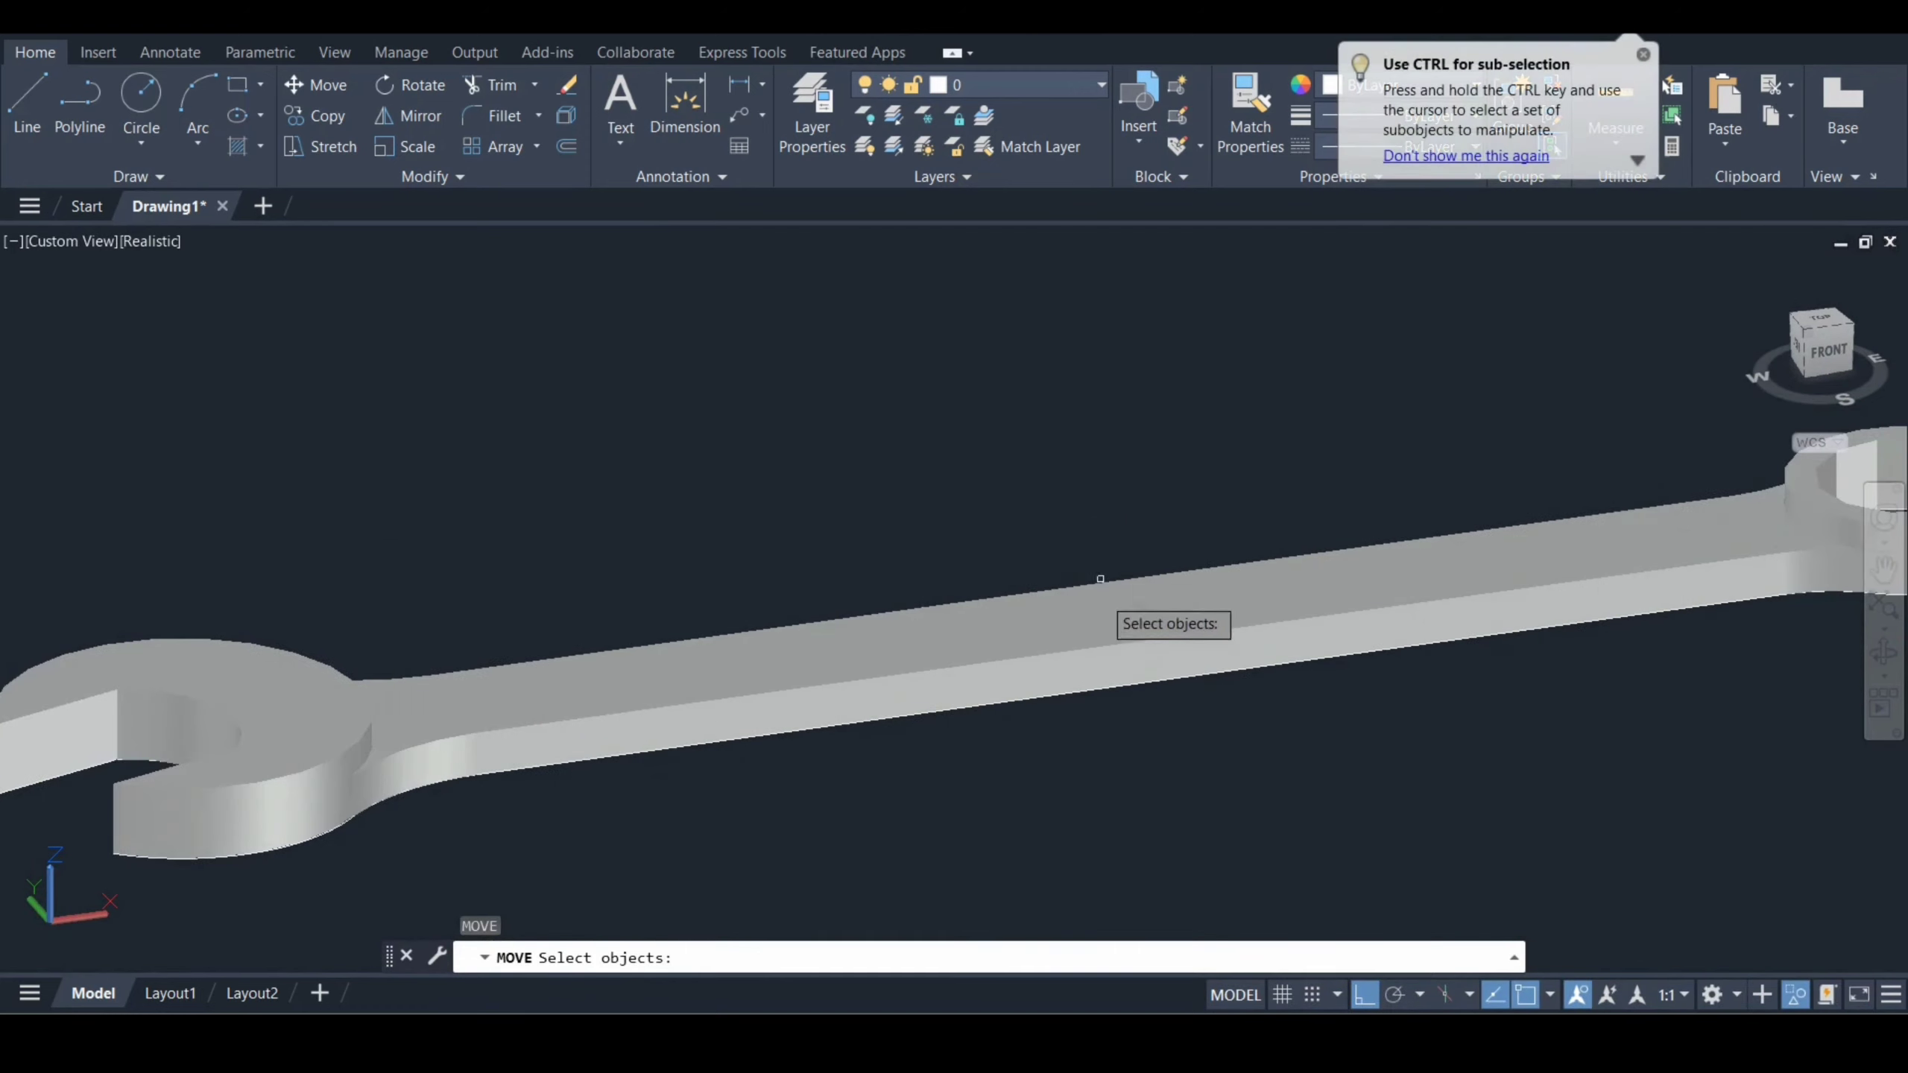
left_click(1101, 579)
key("Return")
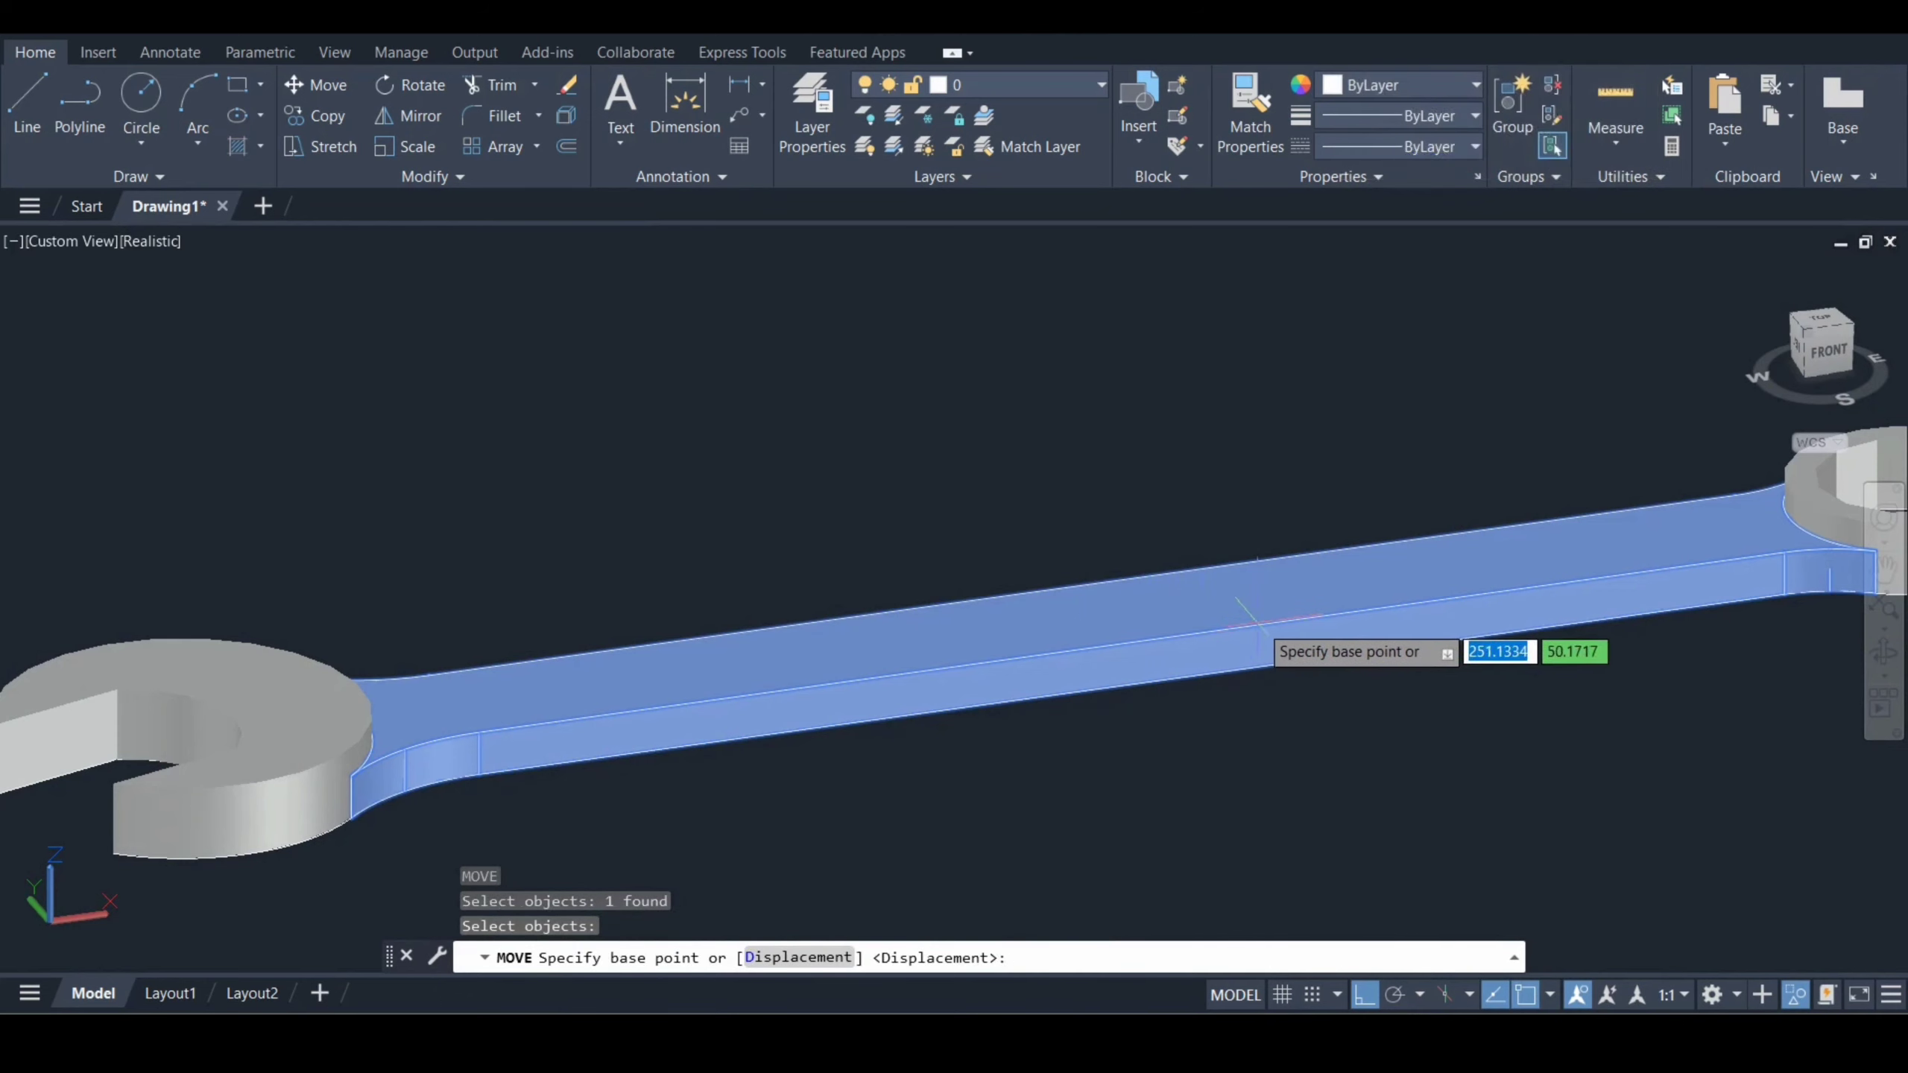
left_click(1131, 640)
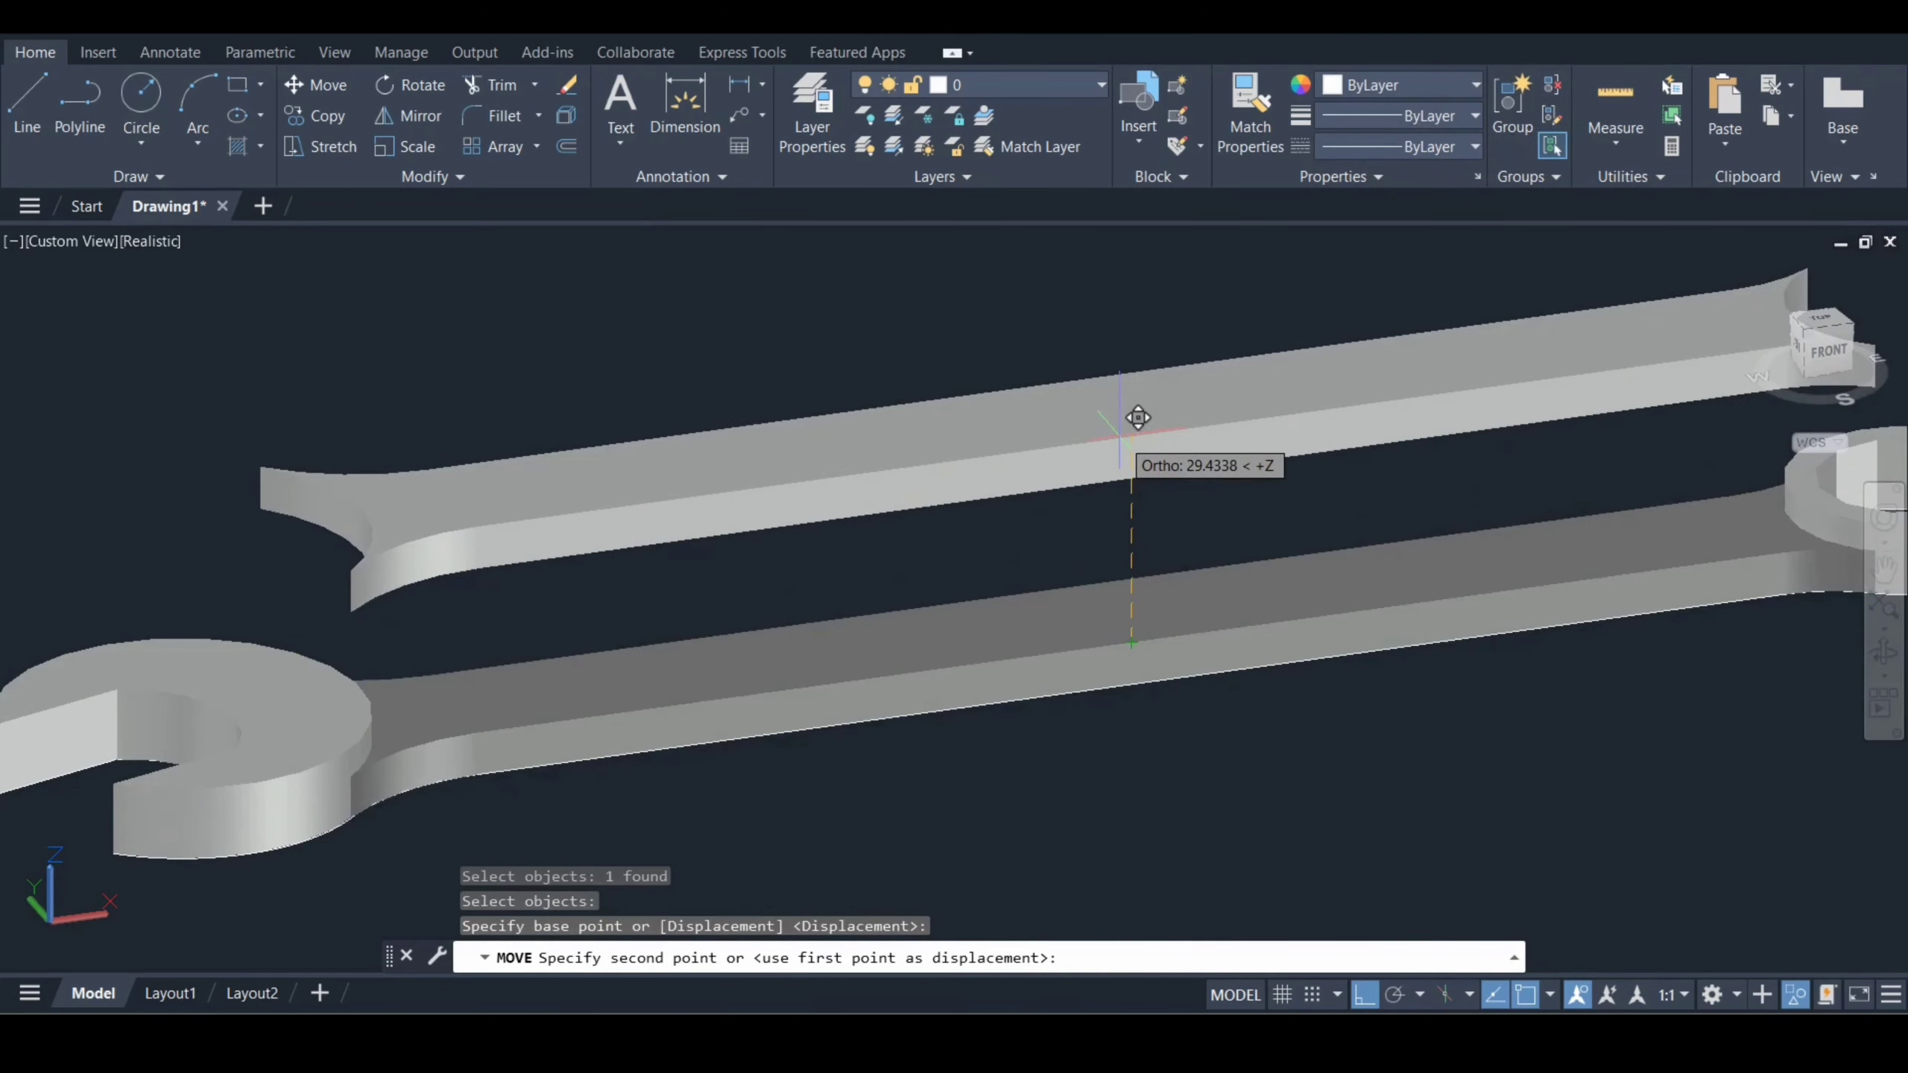
type("2")
key("Return")
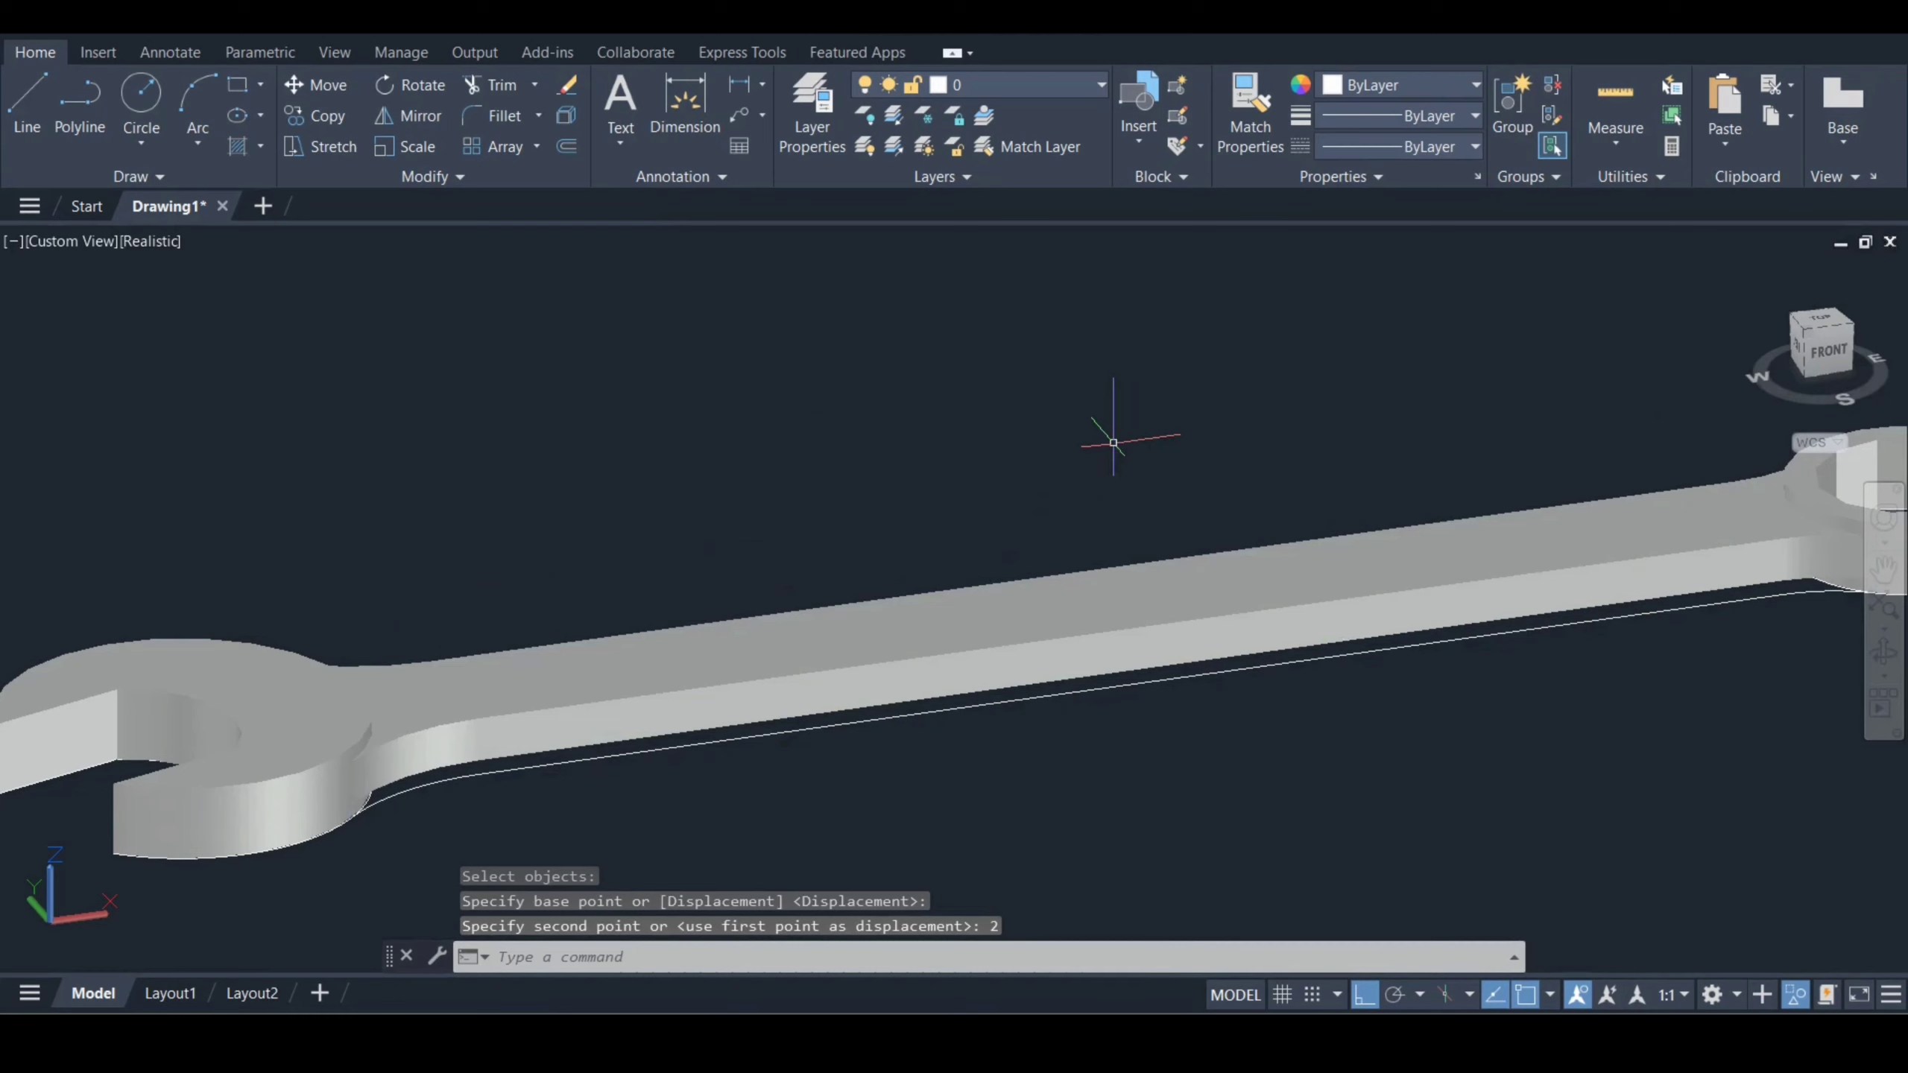
left_click(1884, 663)
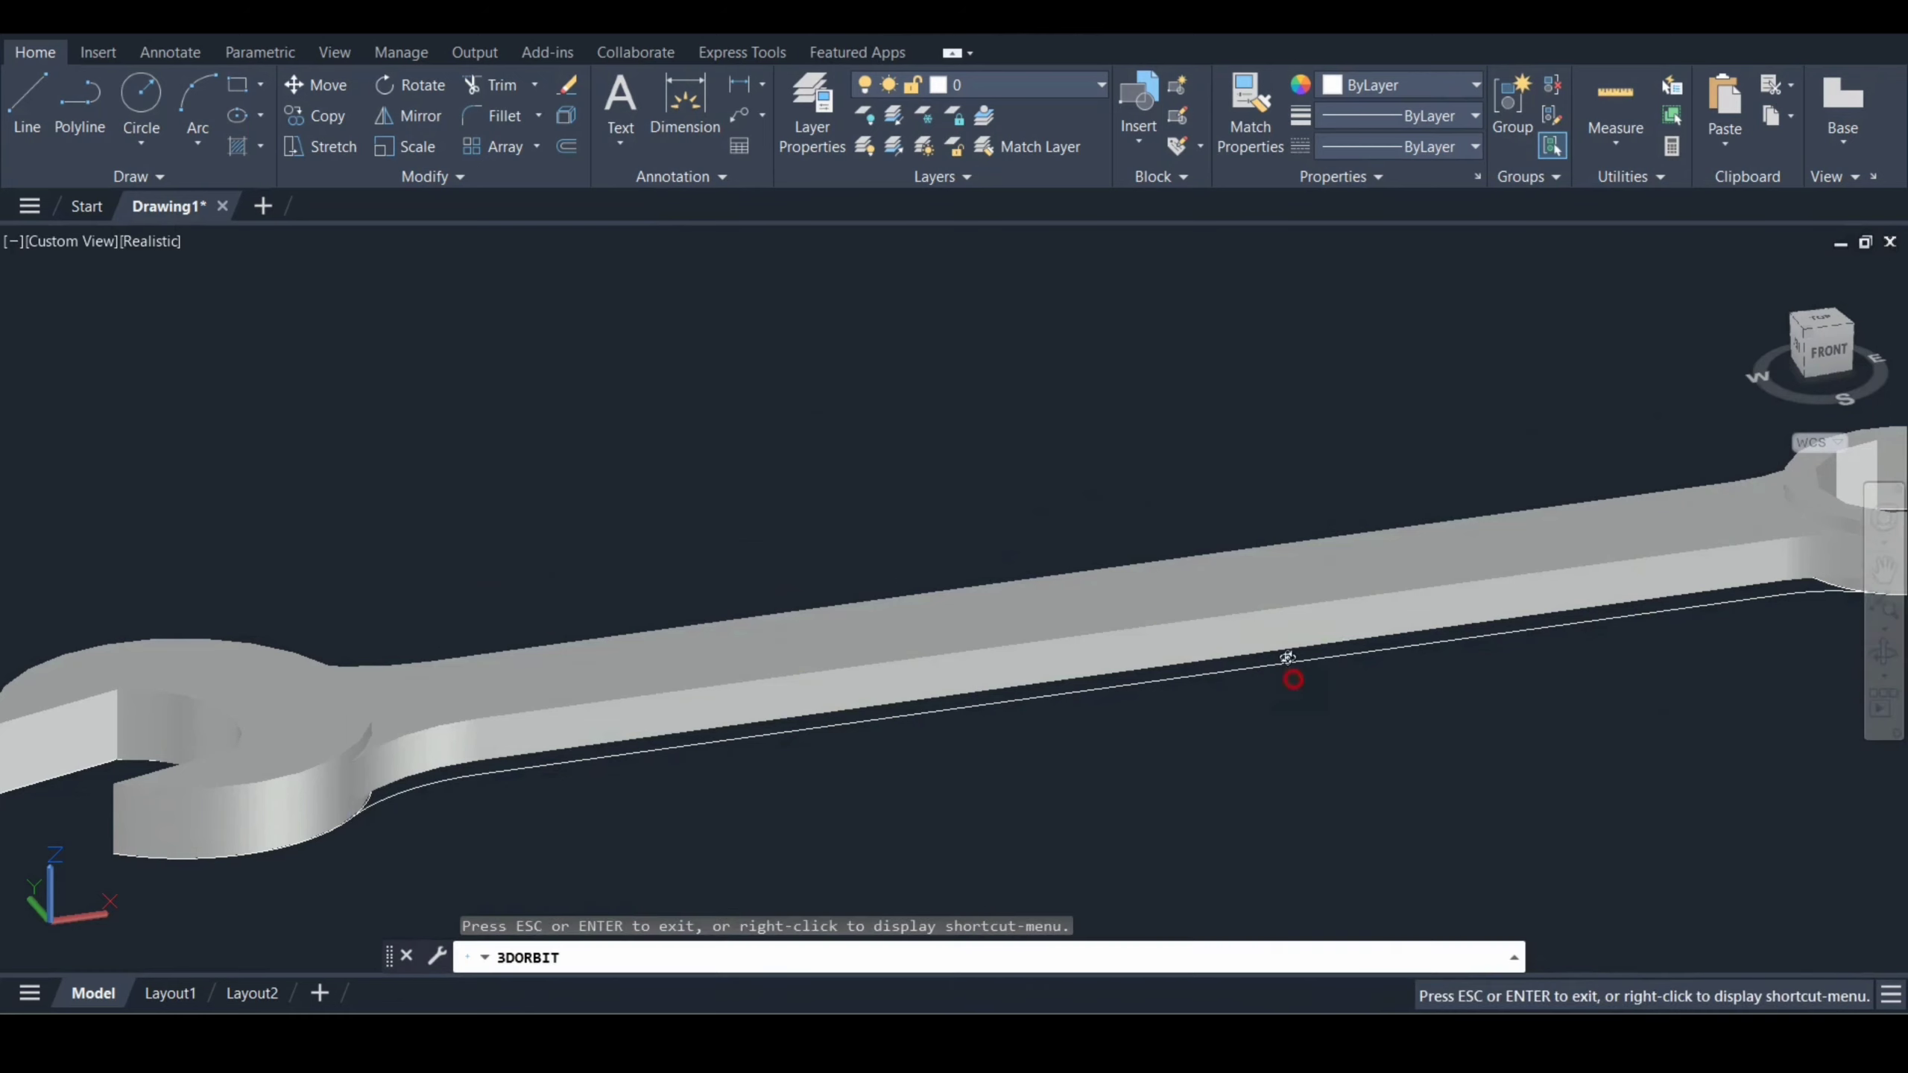
left_click_drag(1291, 672, 1227, 711)
key("Escape")
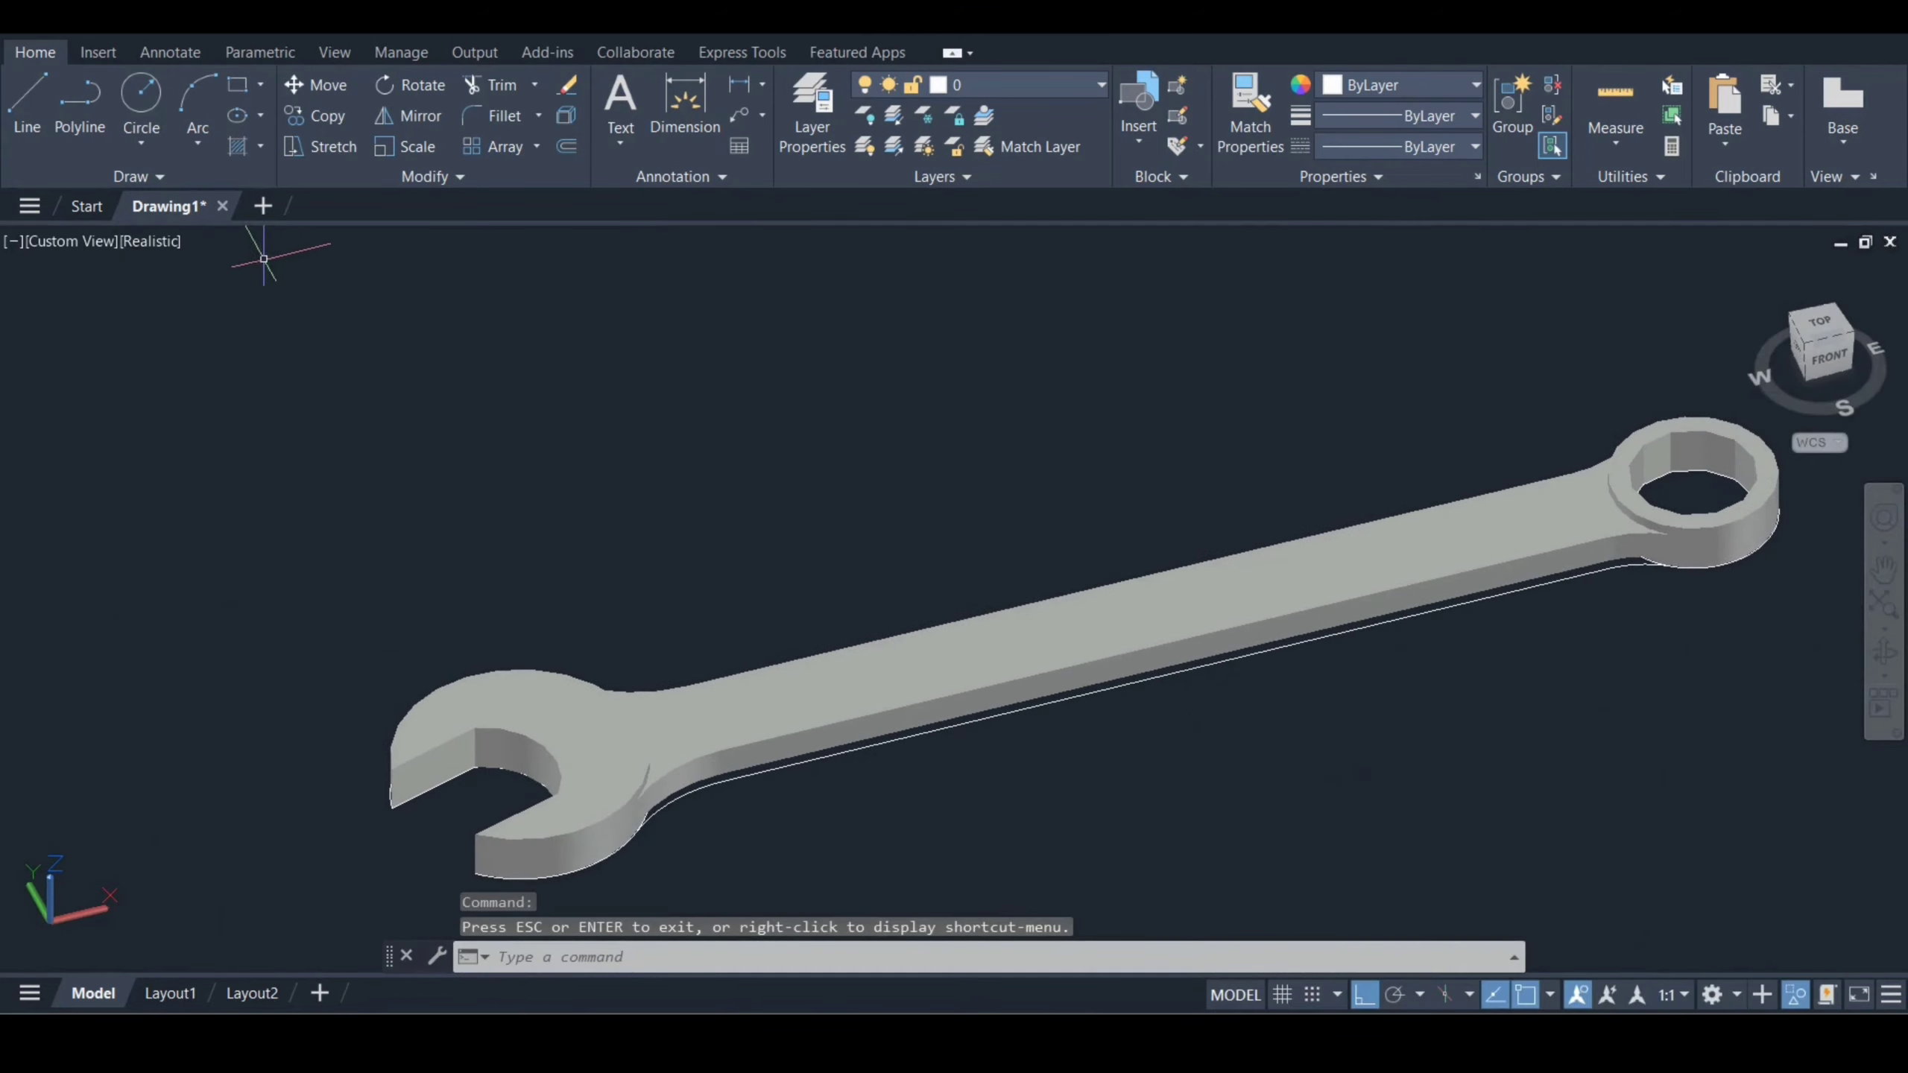
left_click(158, 243)
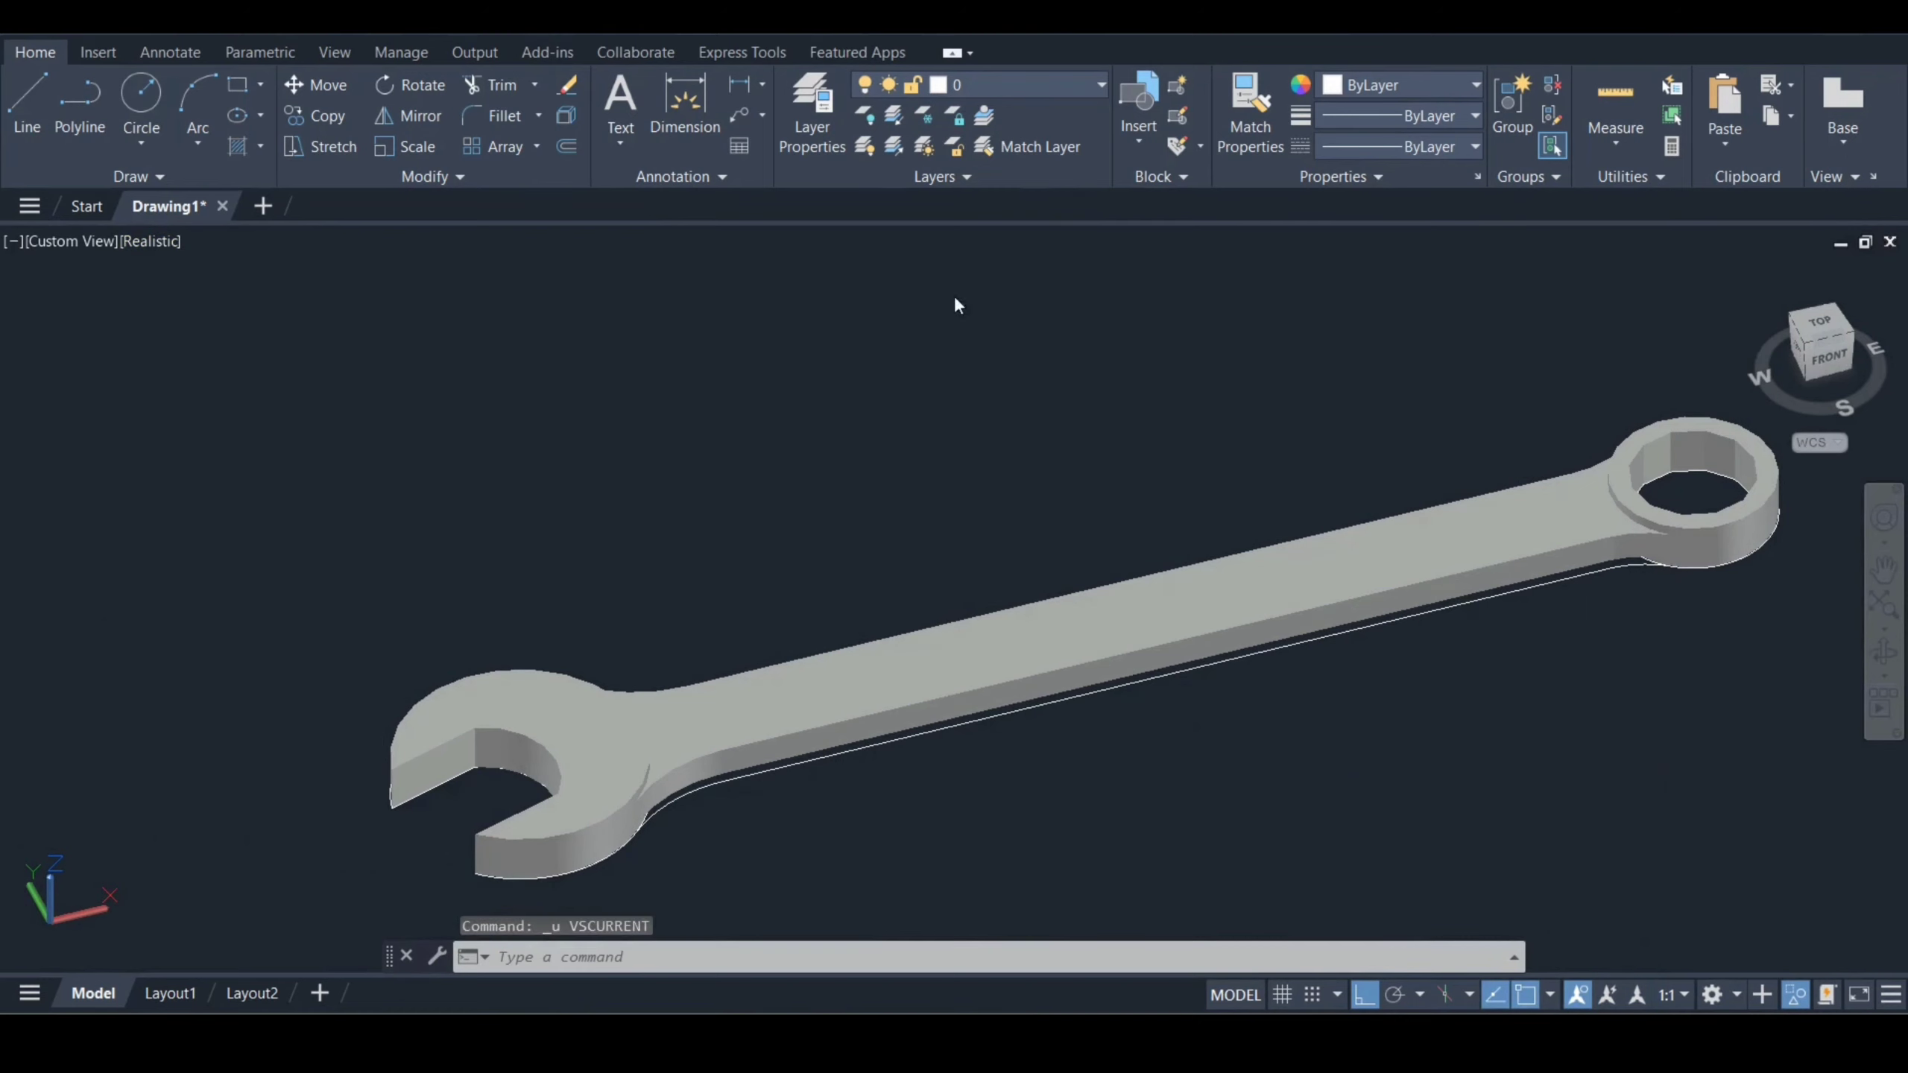
left_click(886, 370)
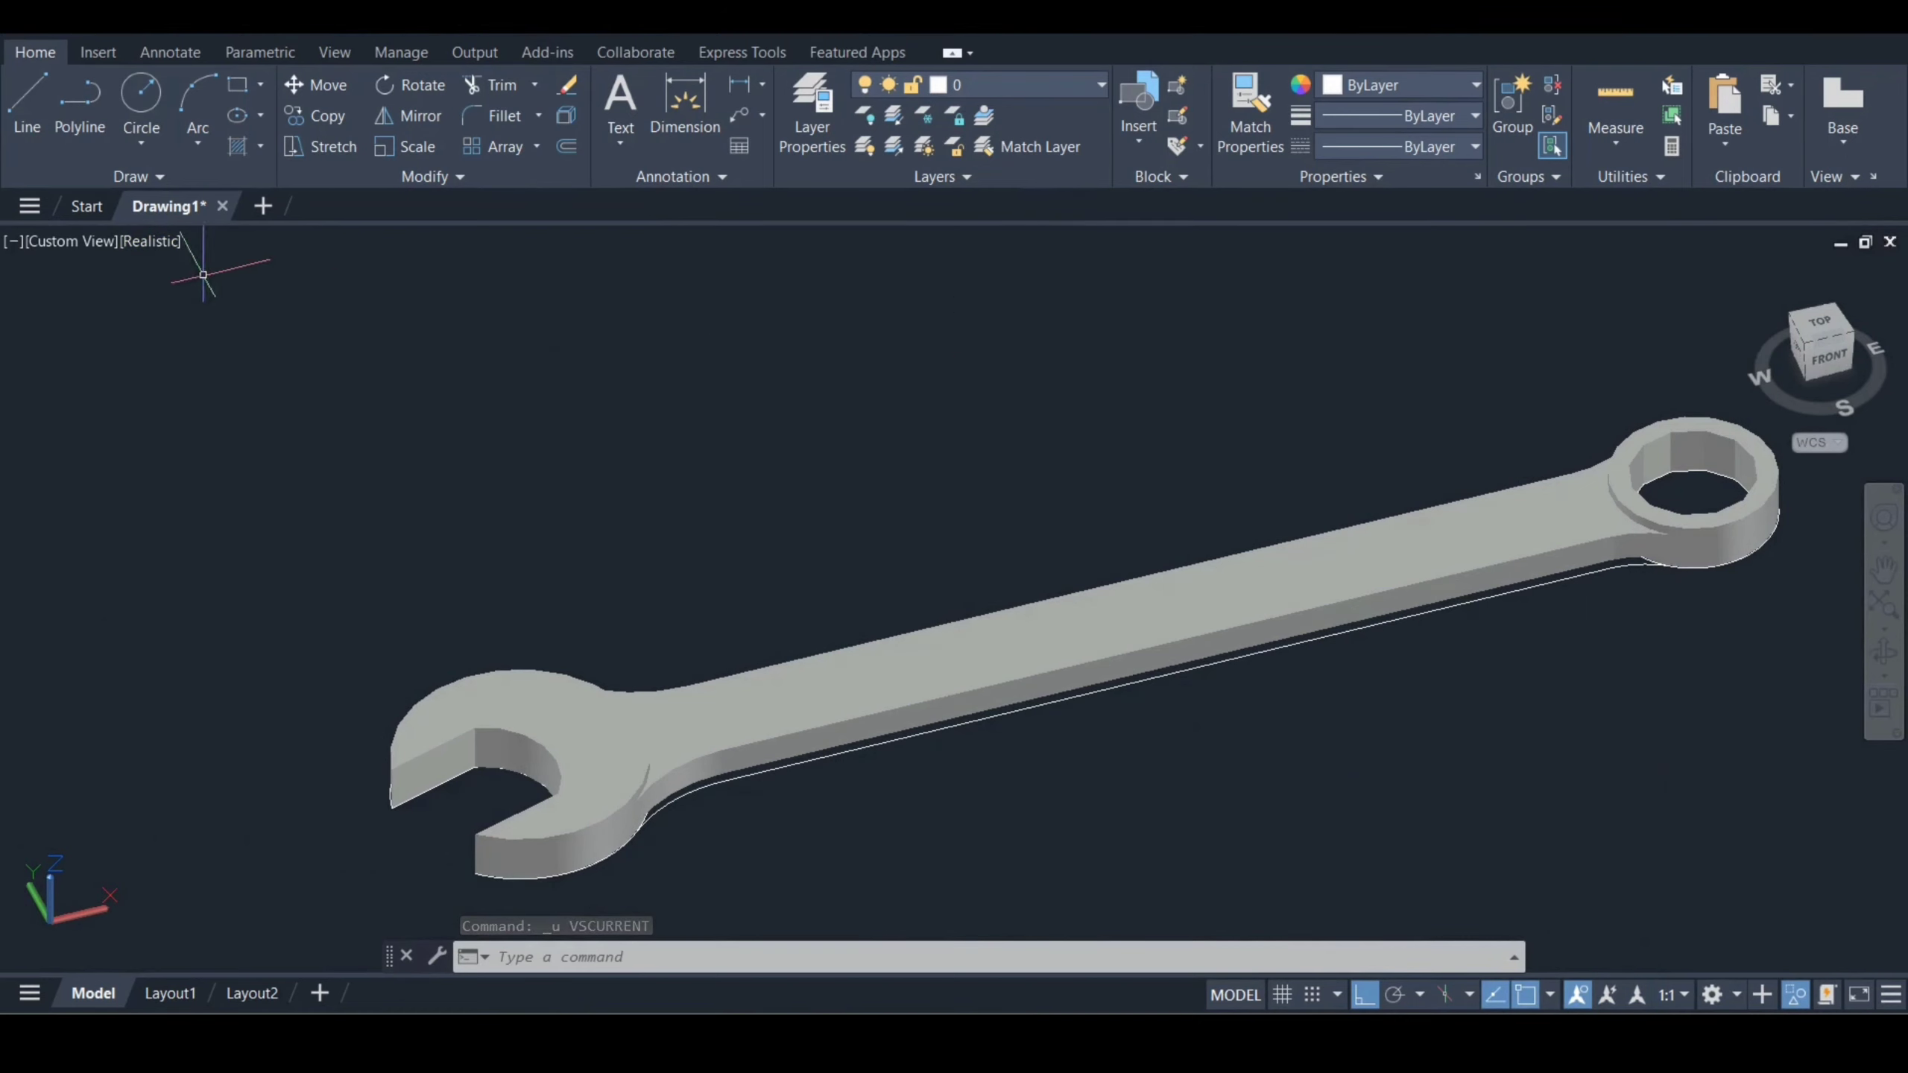
- Switch the visual style to 2D Wireframe and unhide the rounded slot outline in the handle
left_click(144, 243)
left_click(218, 304)
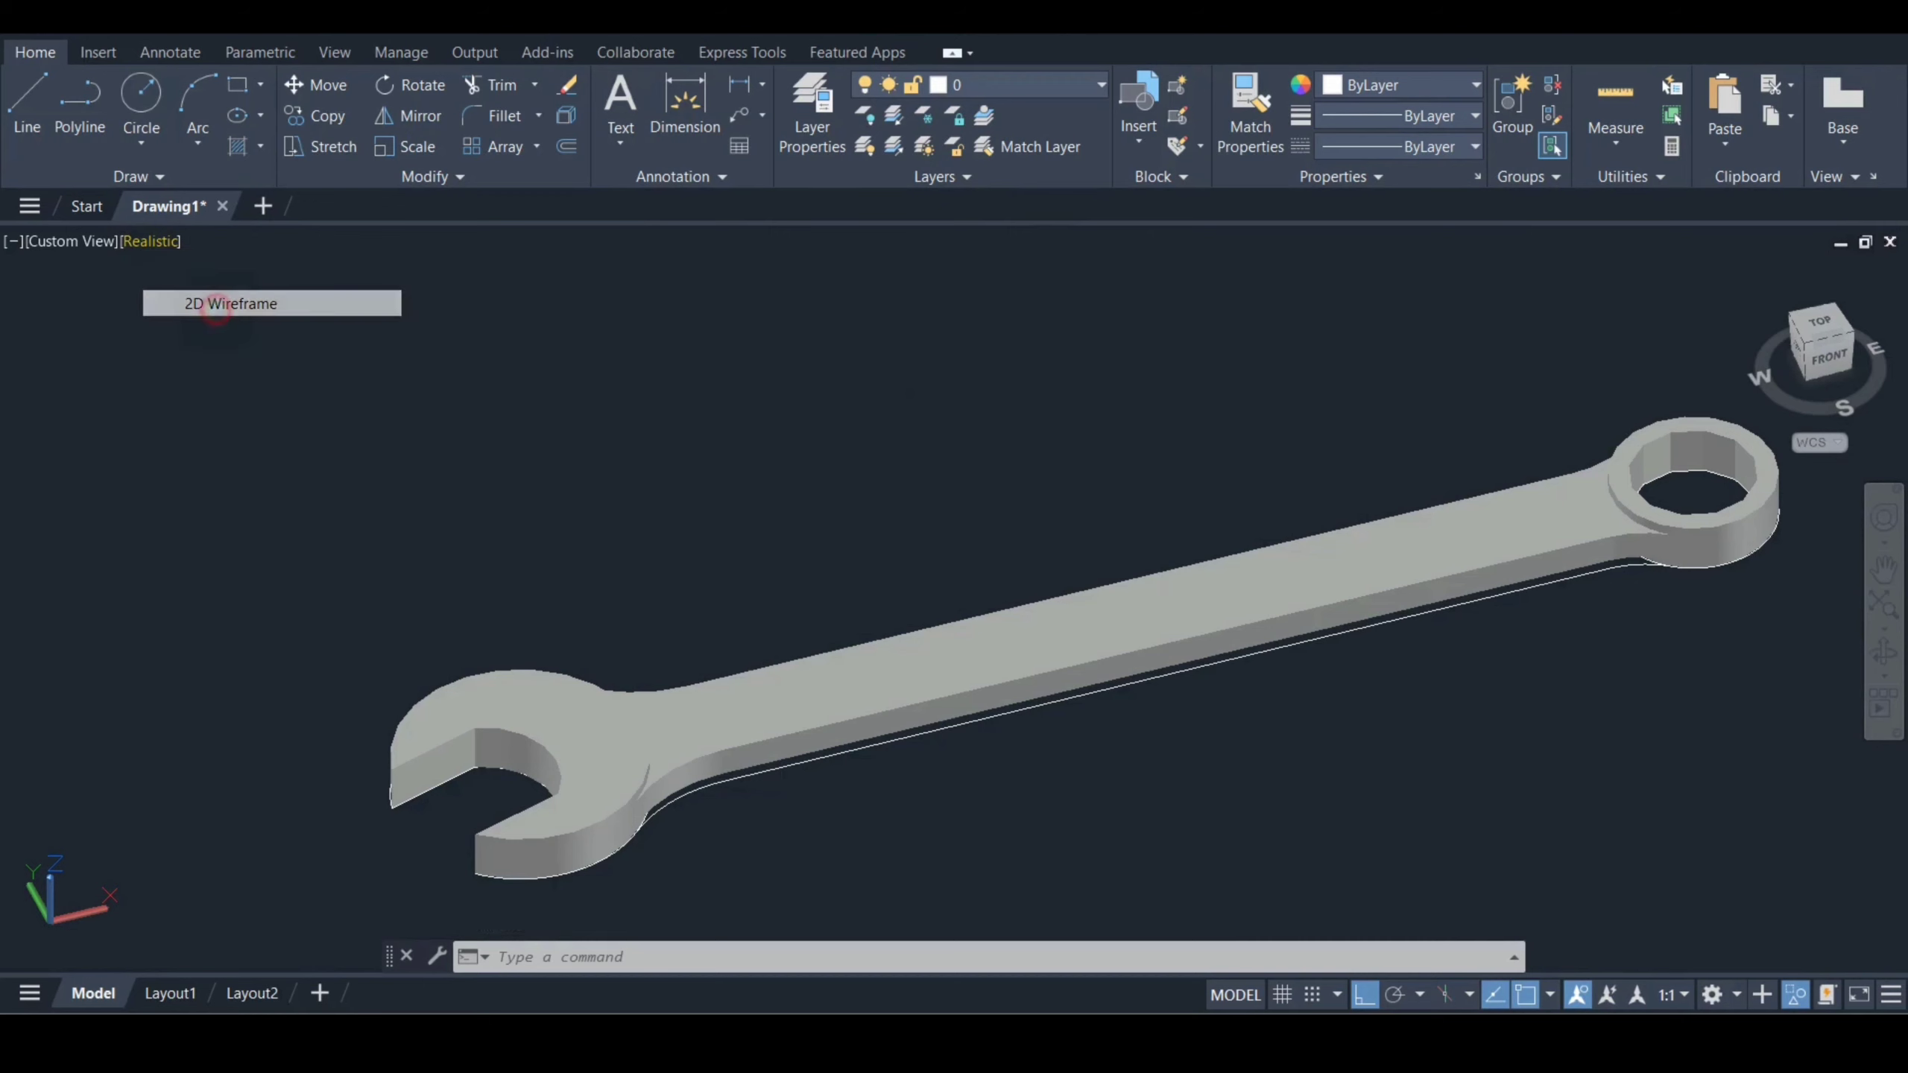
right_click(667, 367)
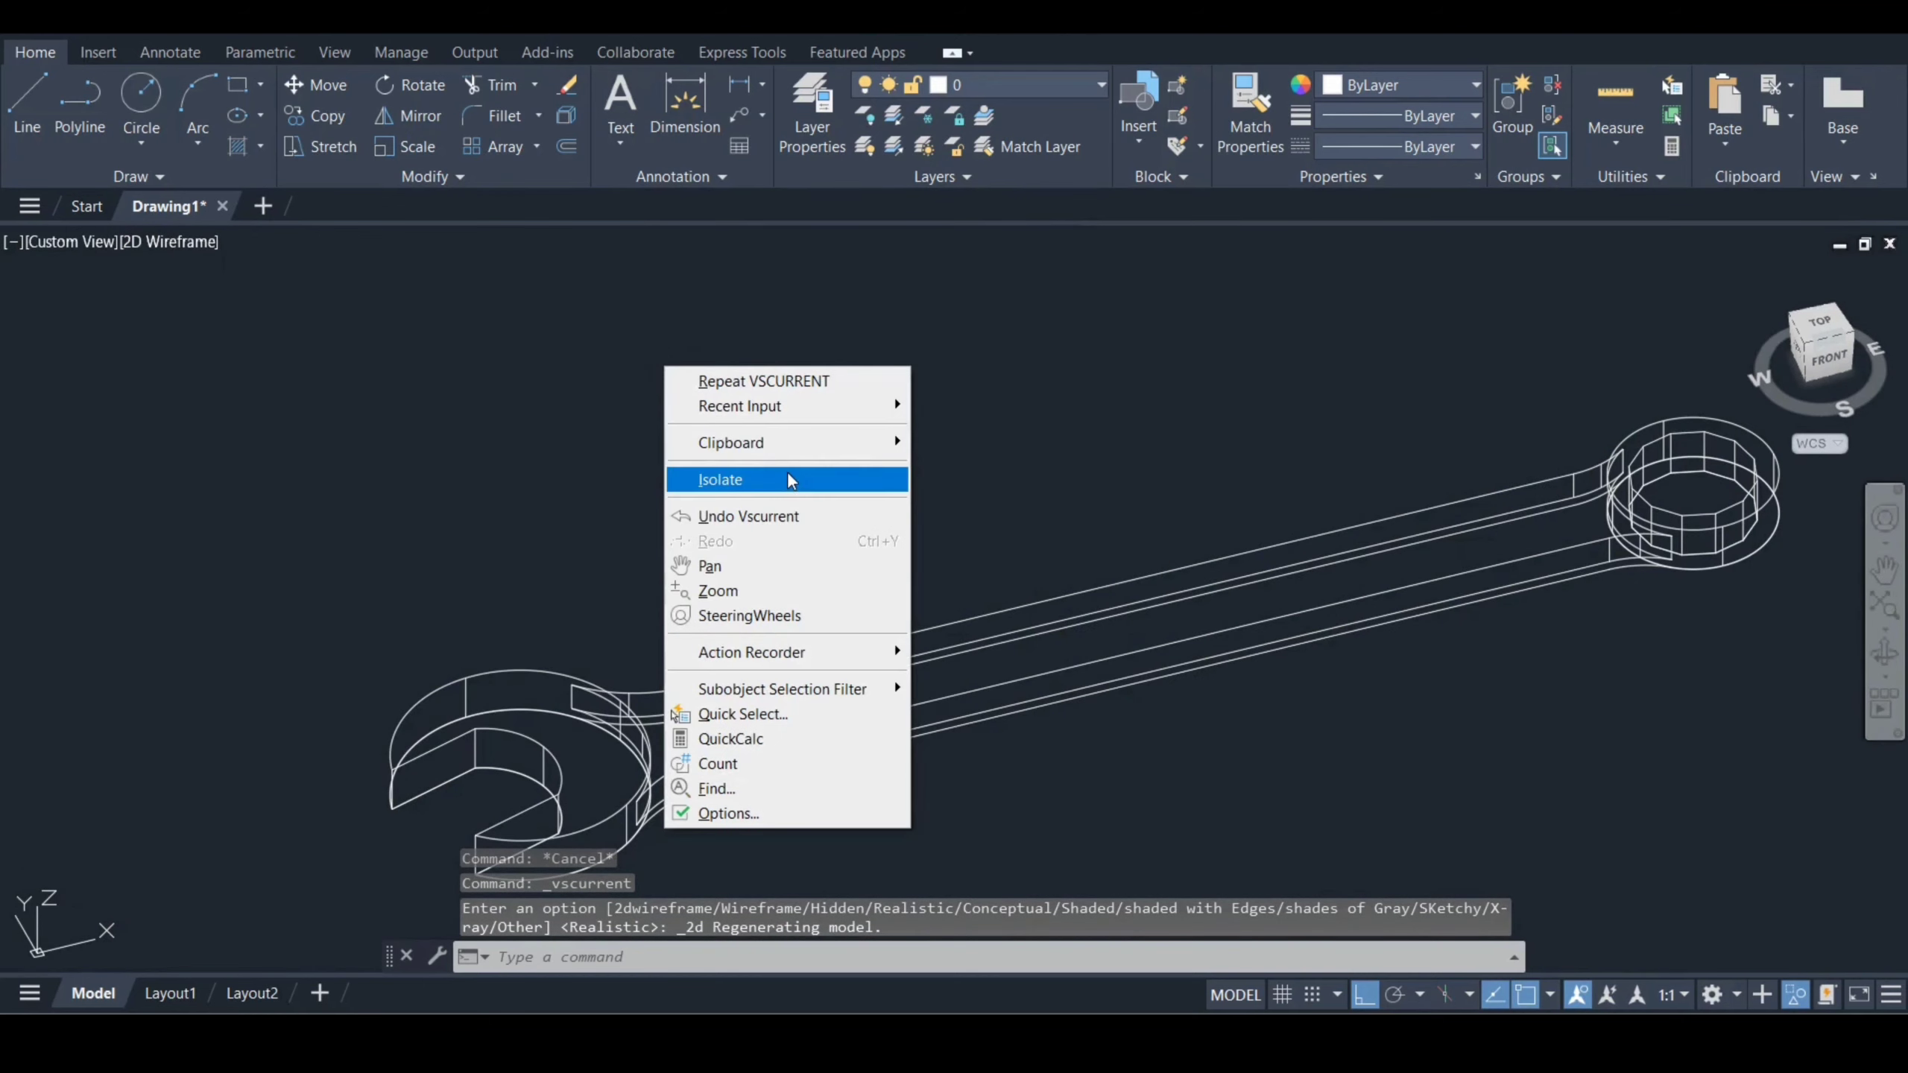
mouse_move(787, 471)
left_click(1007, 529)
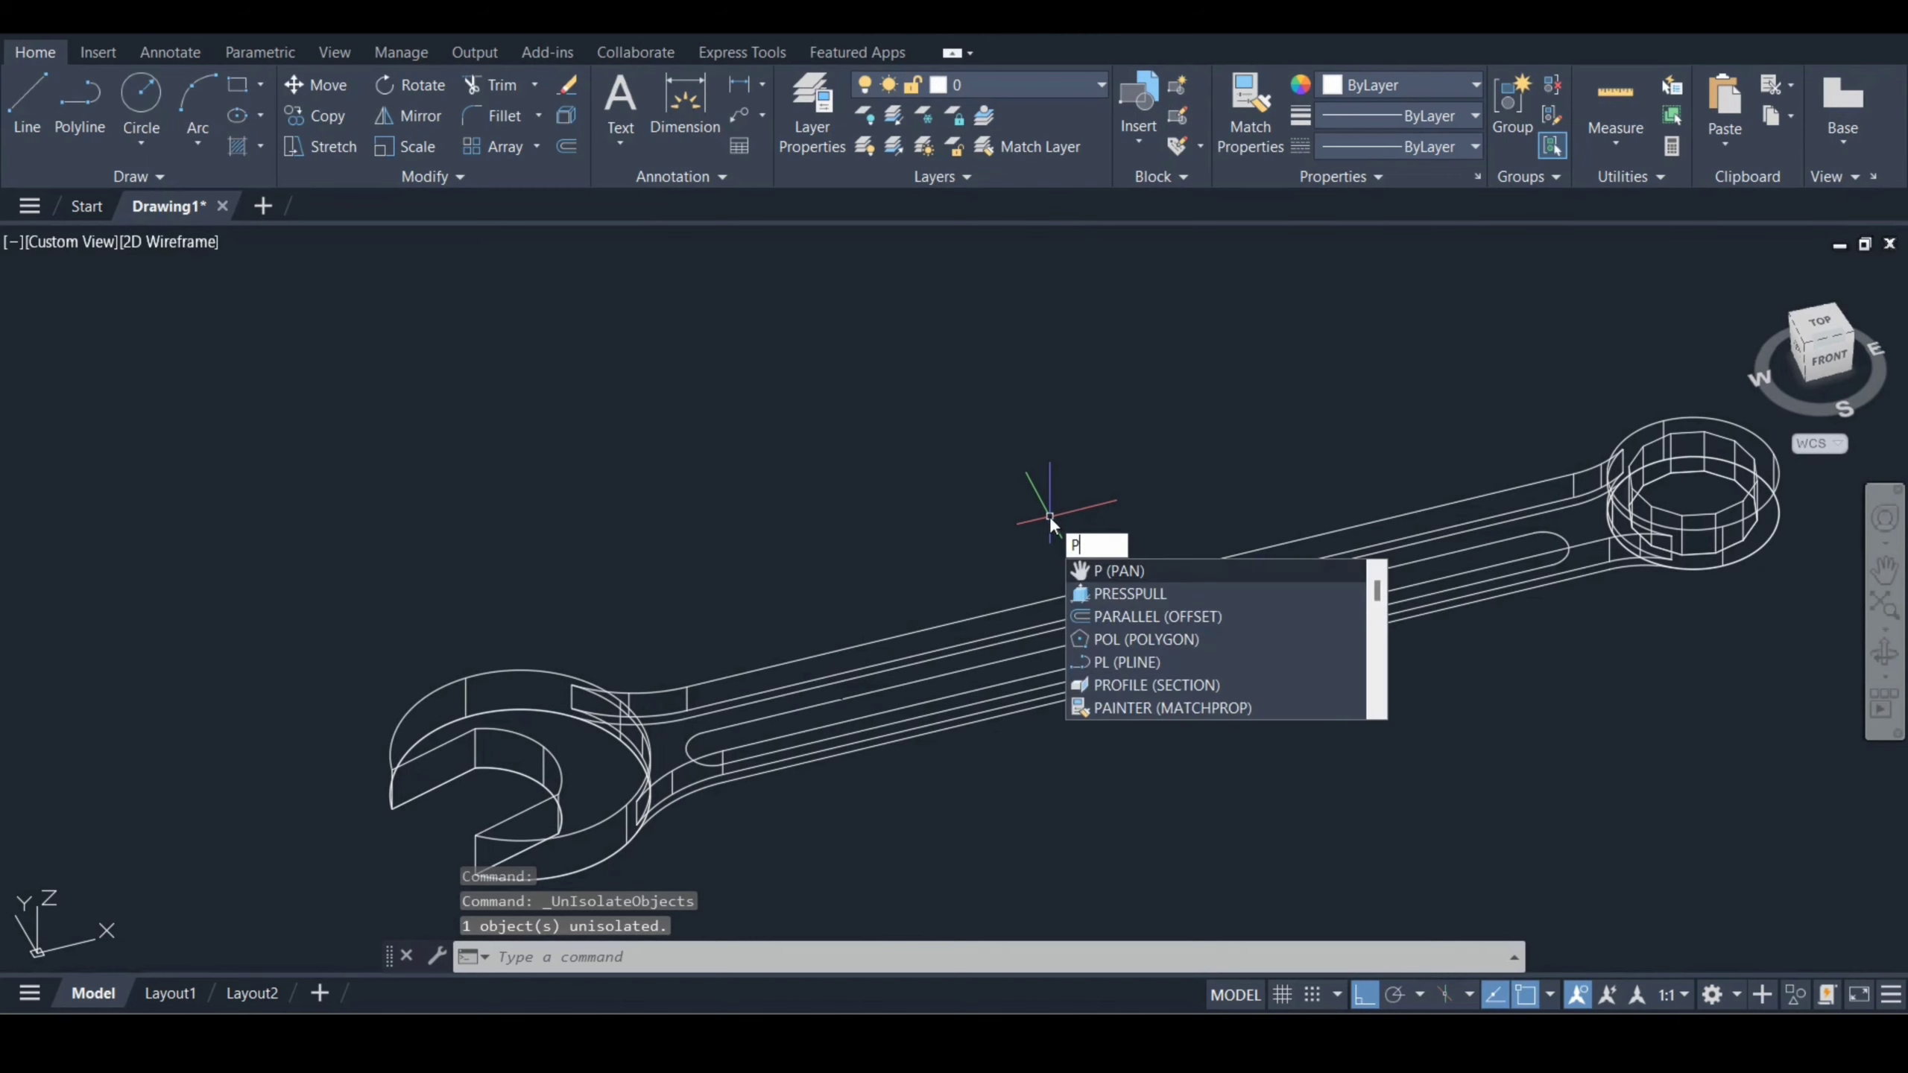
- Presspull the rounded slot area in the handle to a height of 10
key("Down")
key("Return")
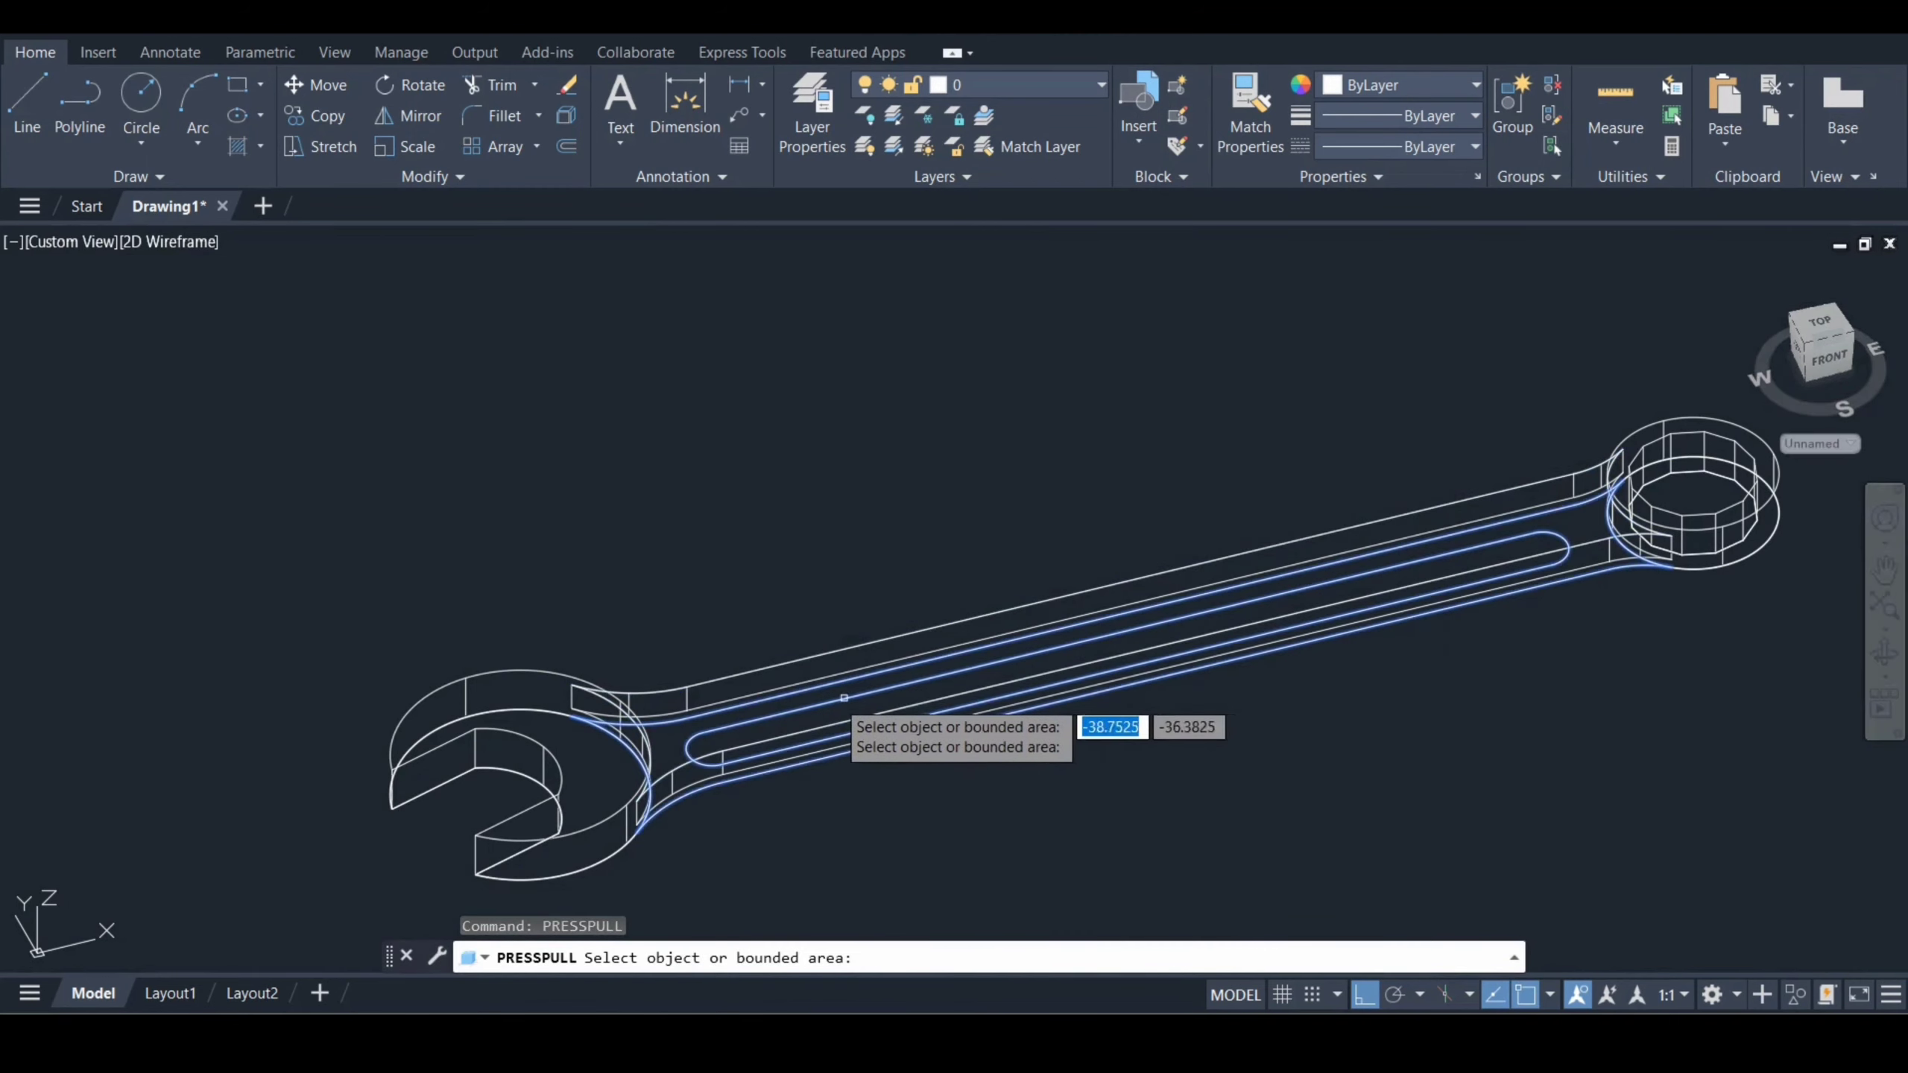
left_click(711, 735)
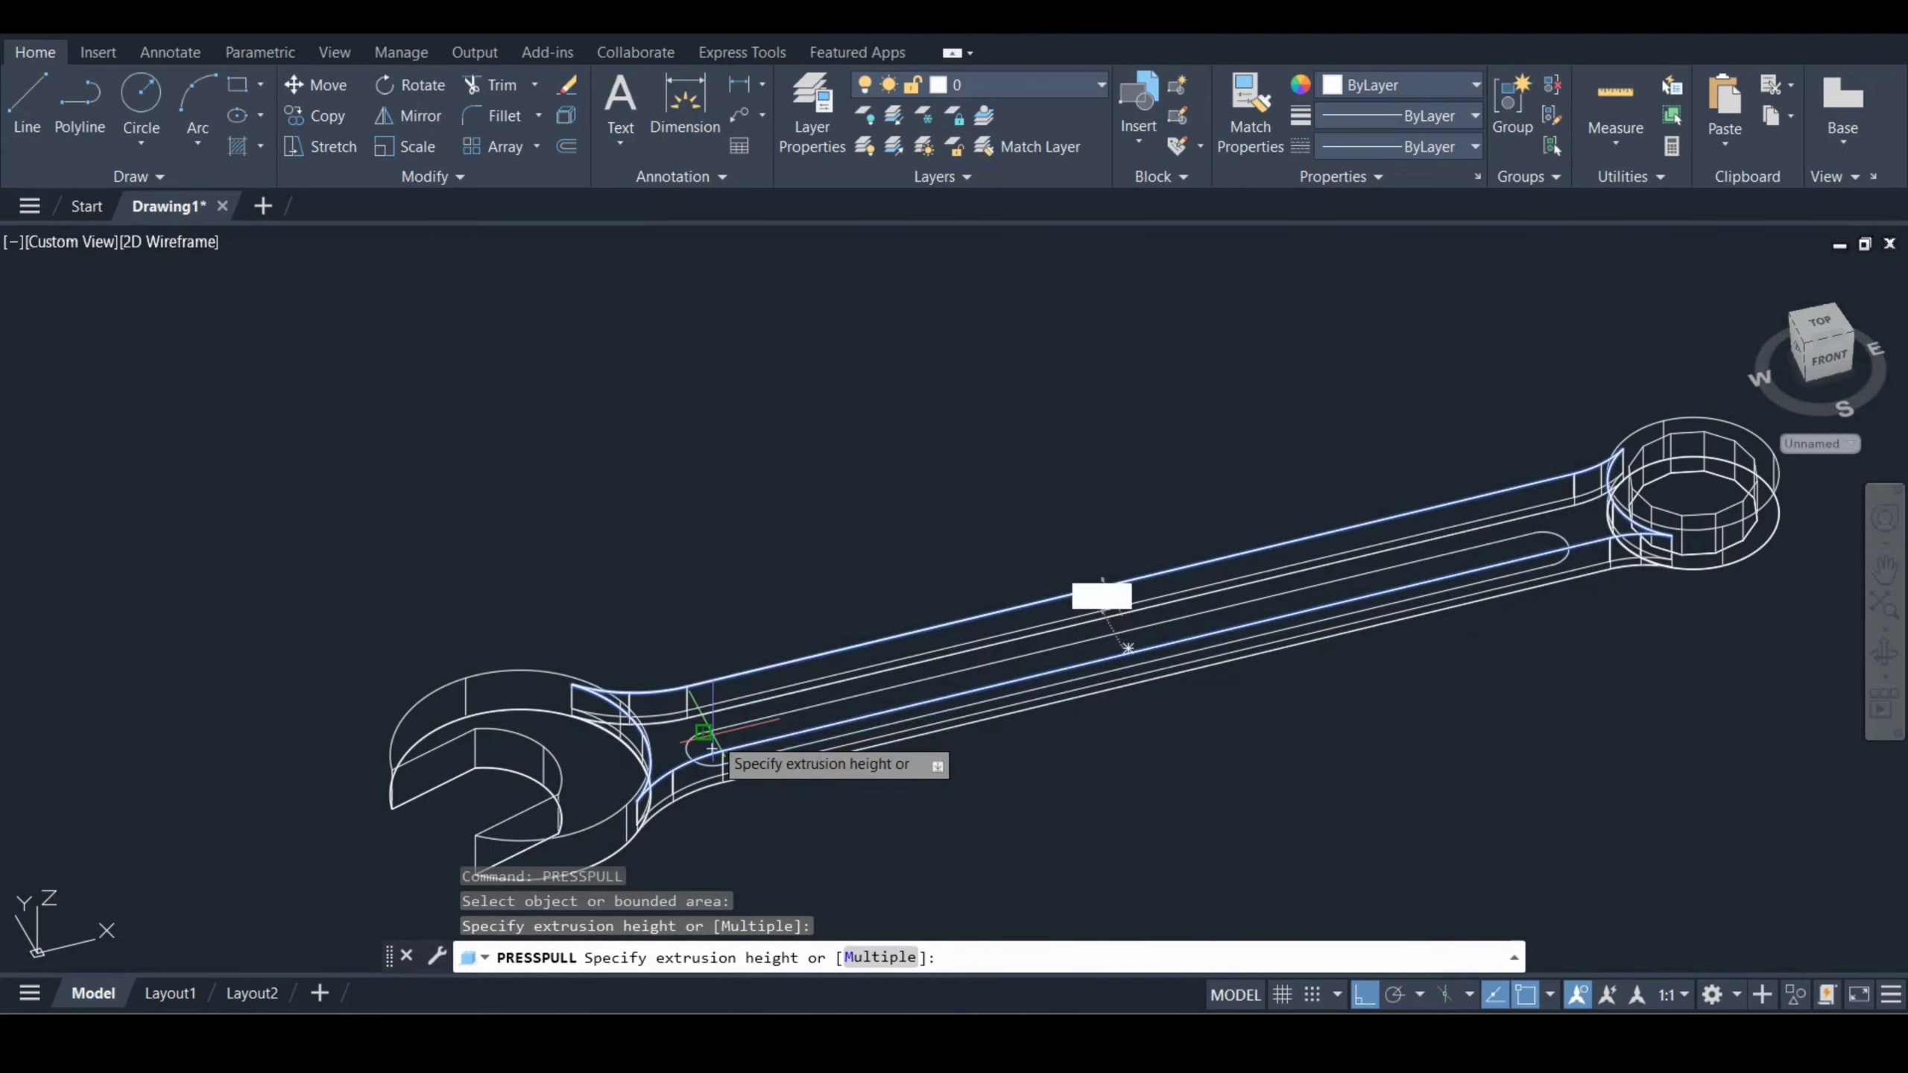
key("Escape")
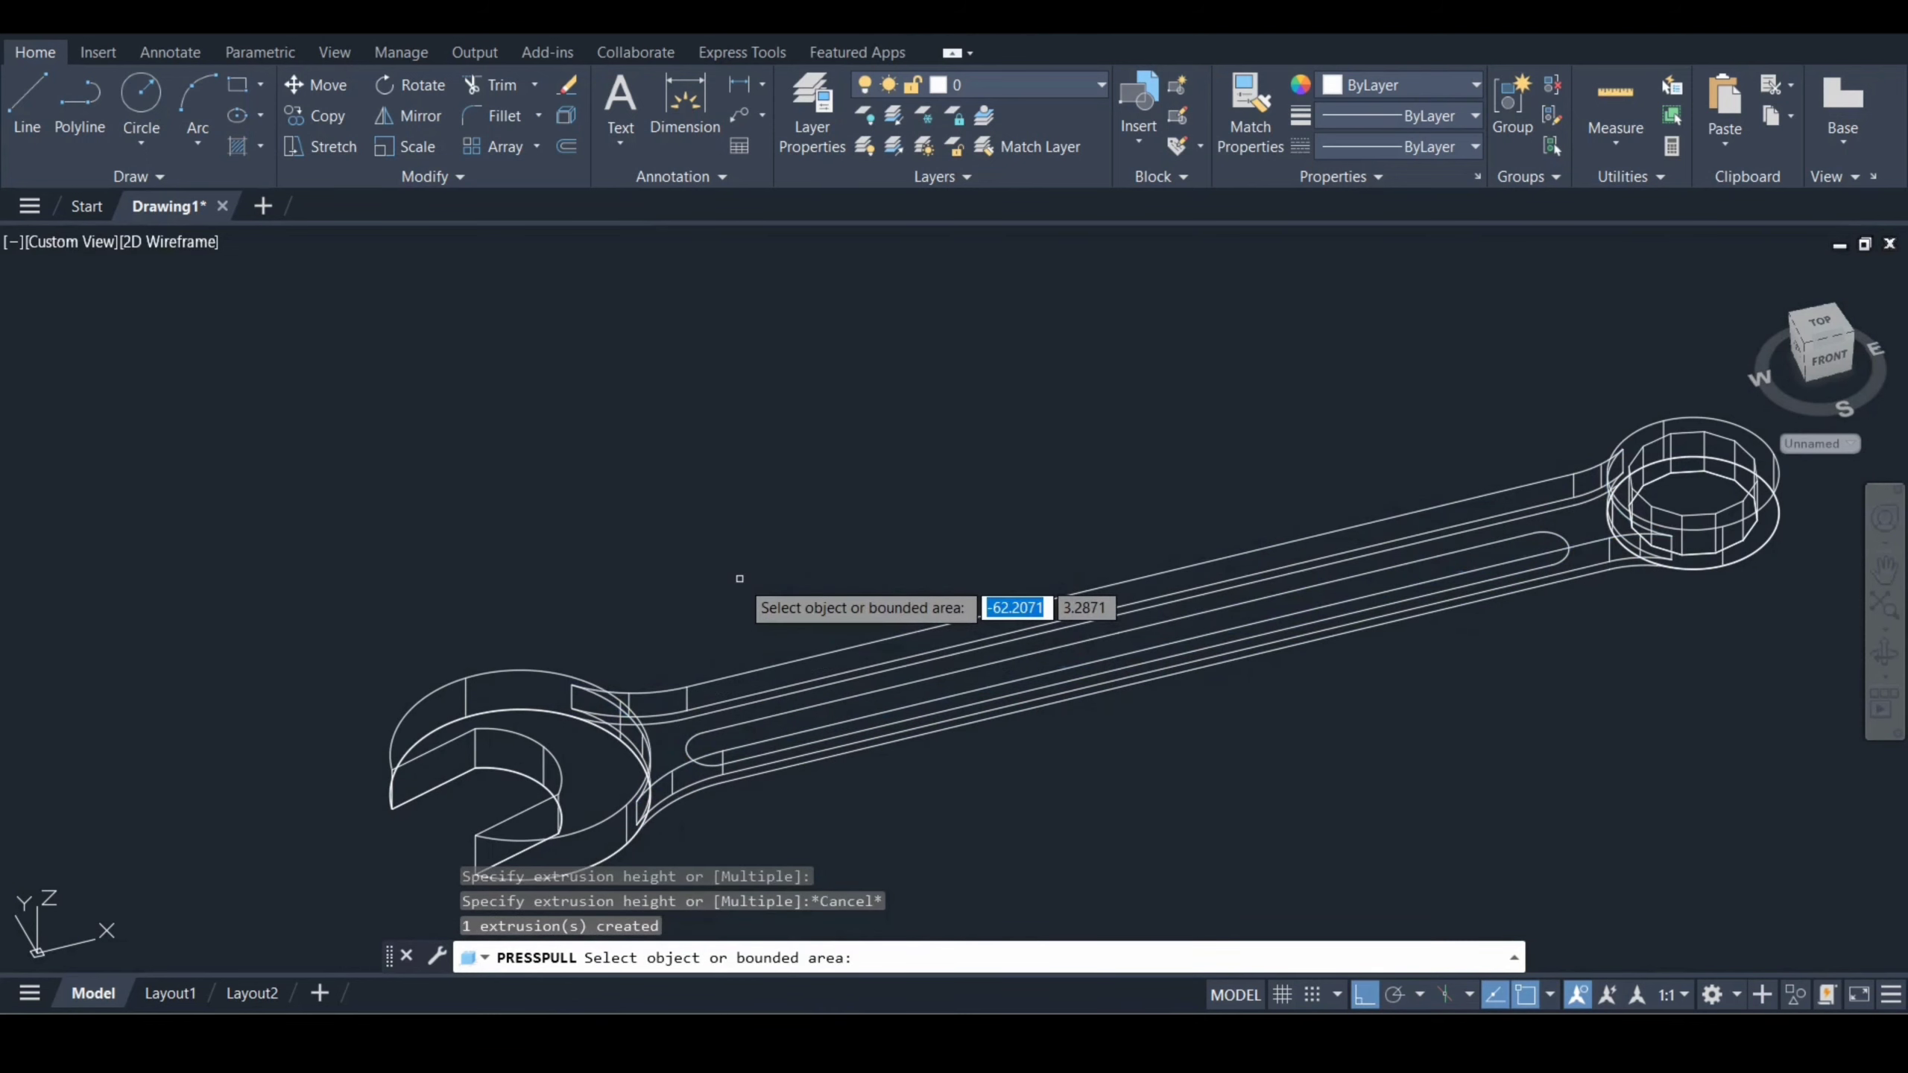
left_click(720, 729)
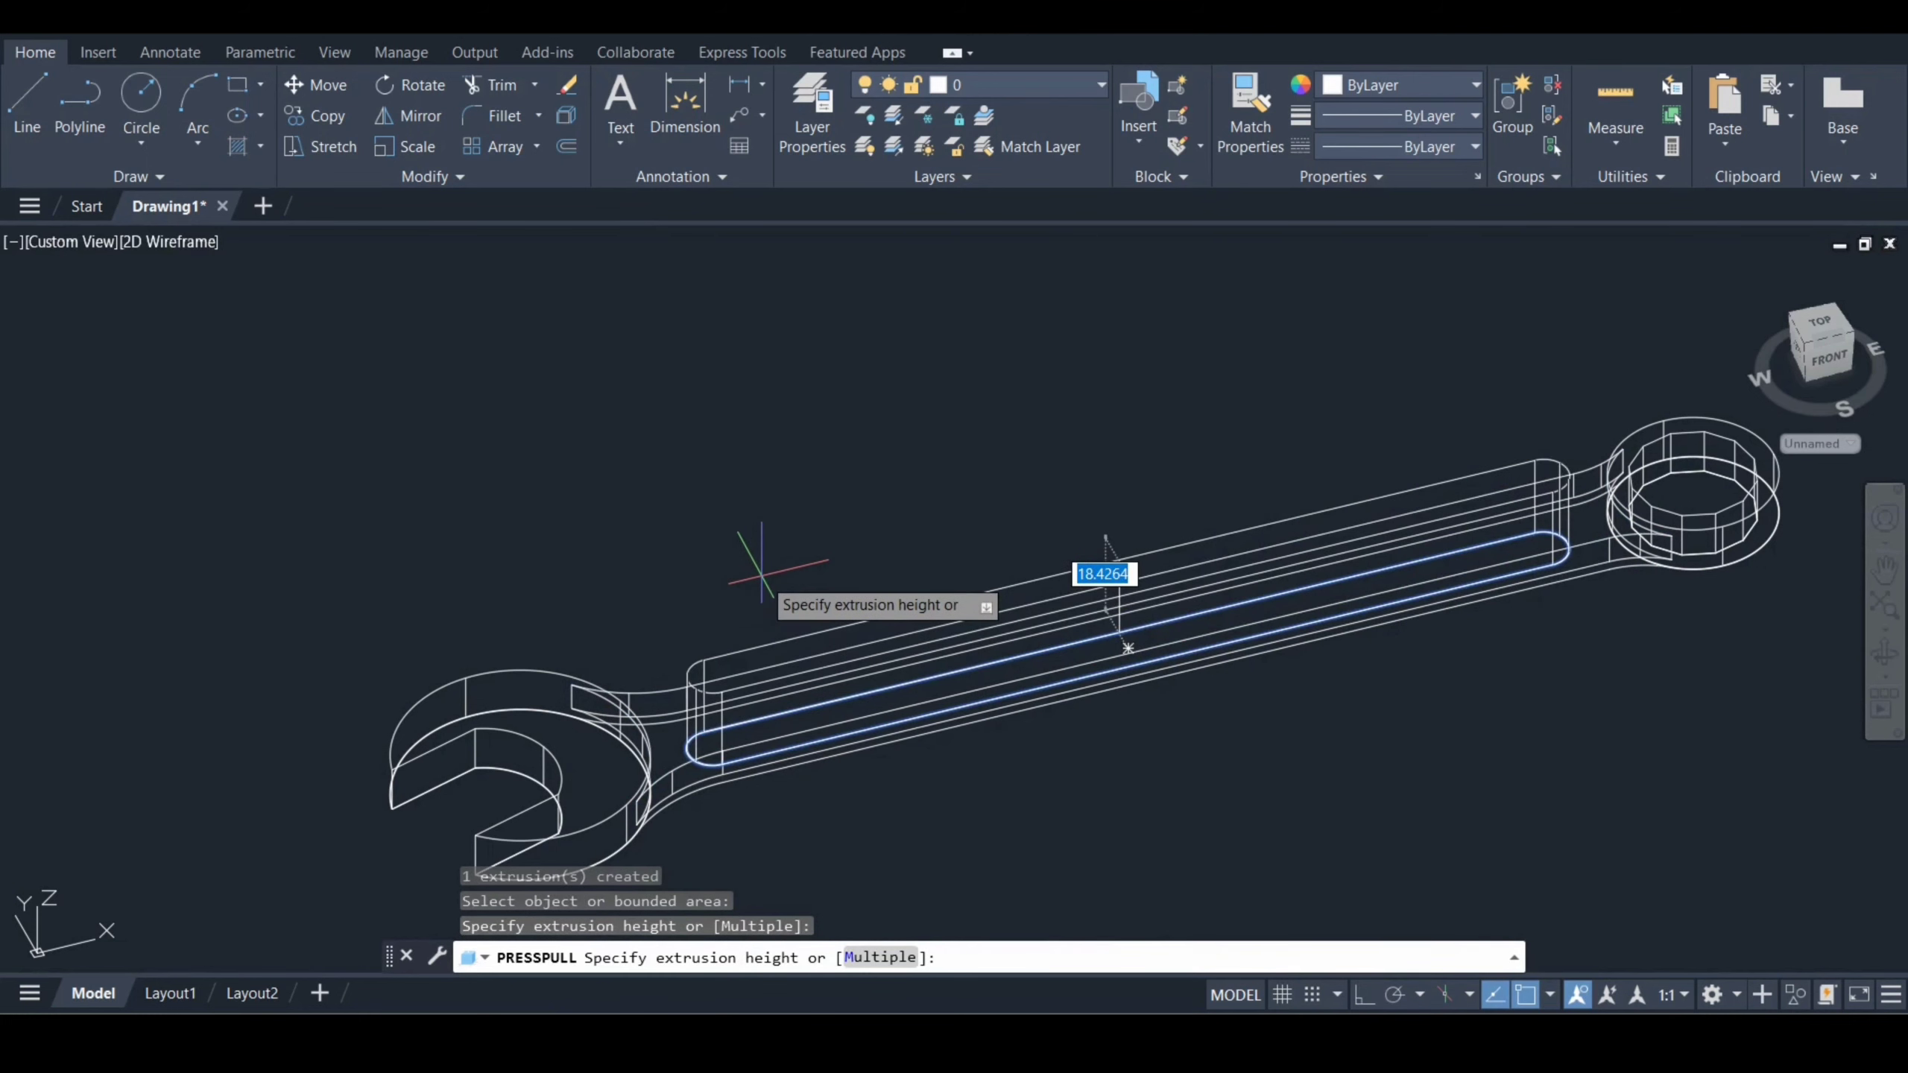
type("10")
key("Return")
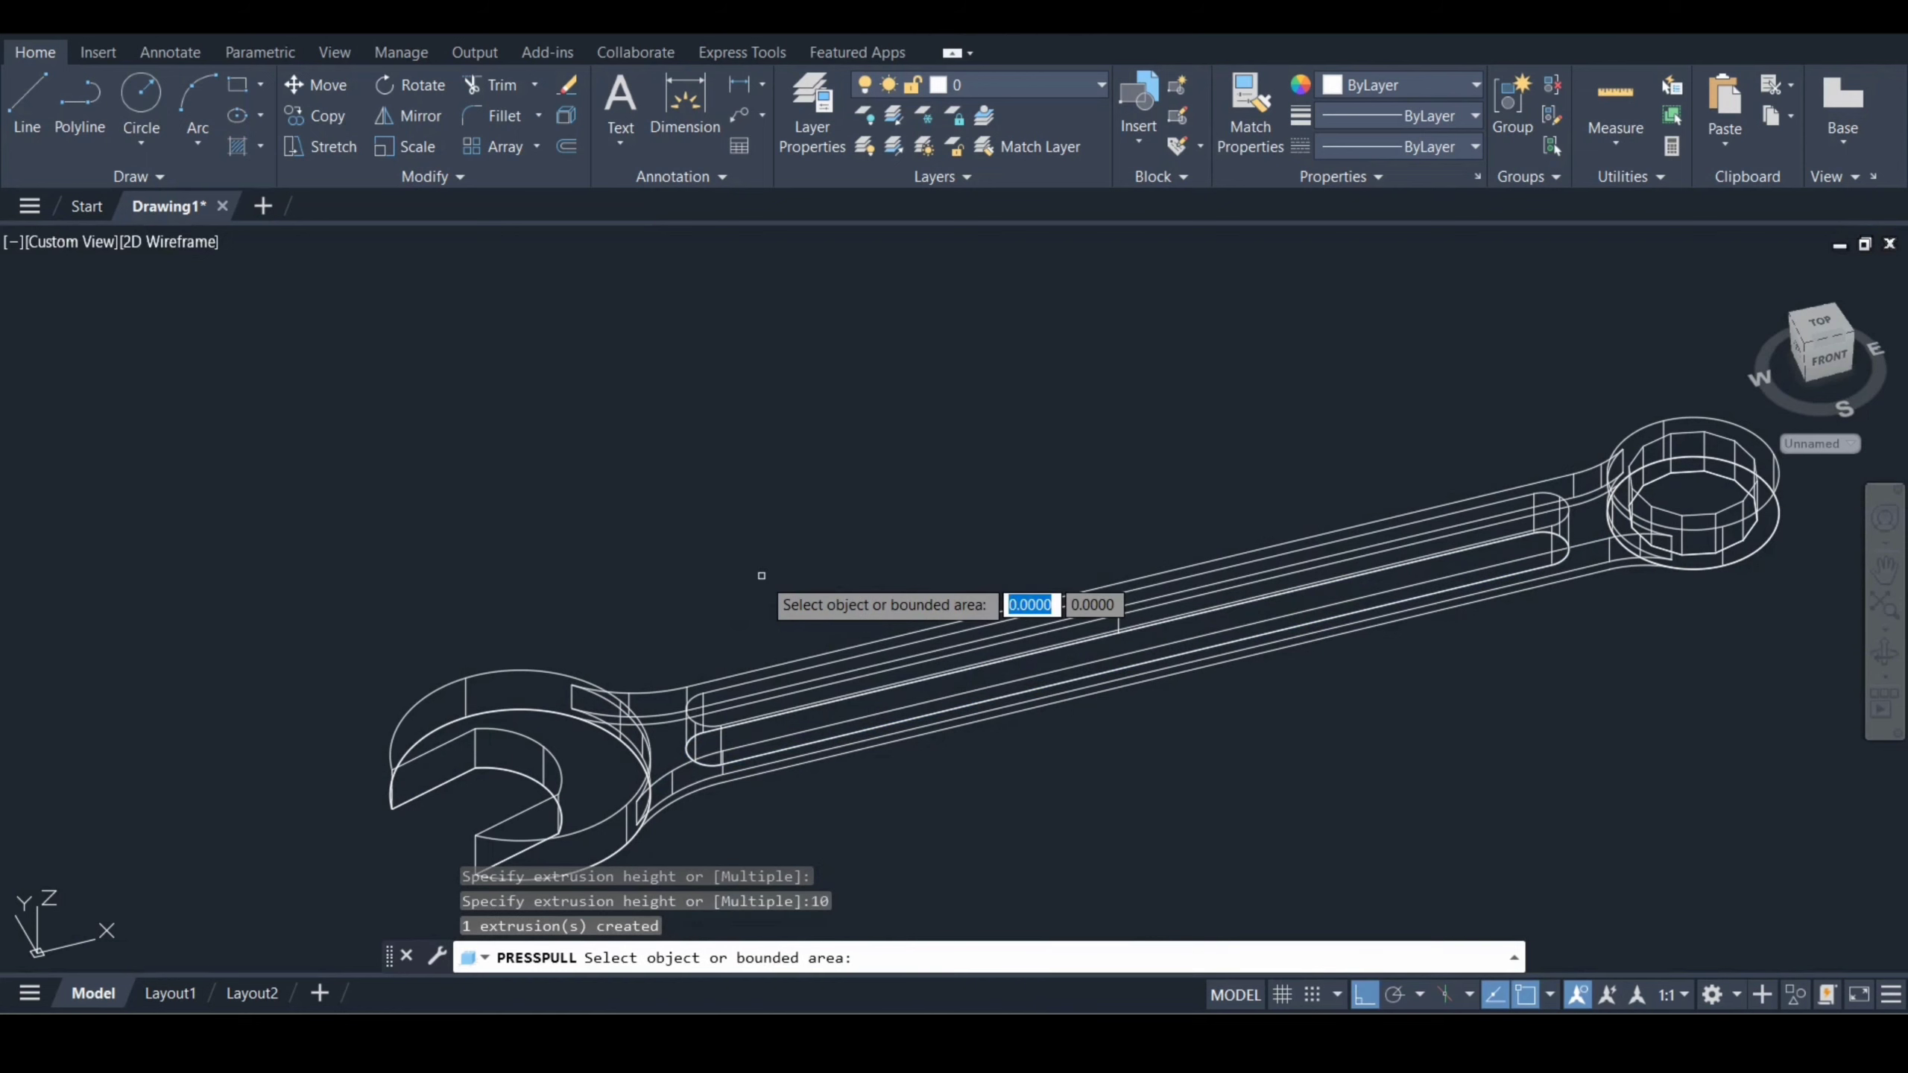
key("Return")
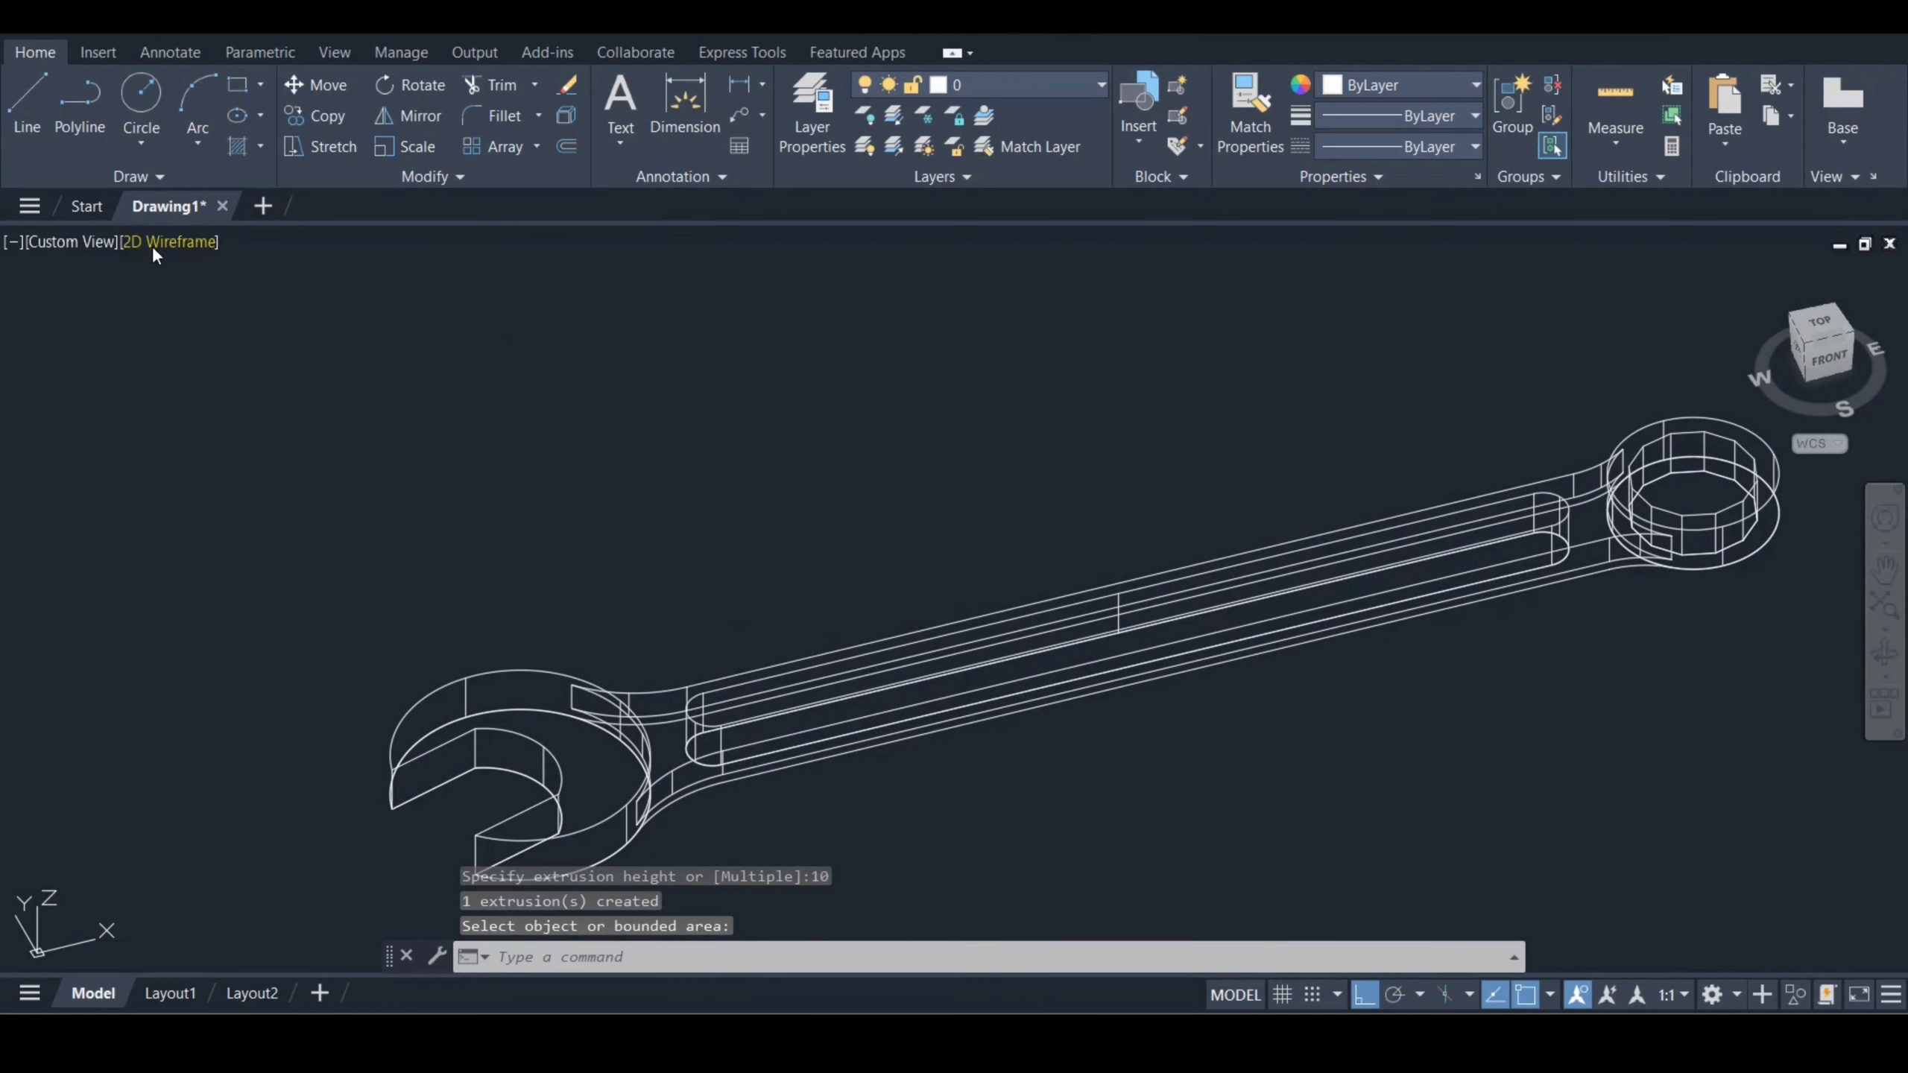
- Set the visual style to Realistic to show the wrench shaded
left_click(155, 244)
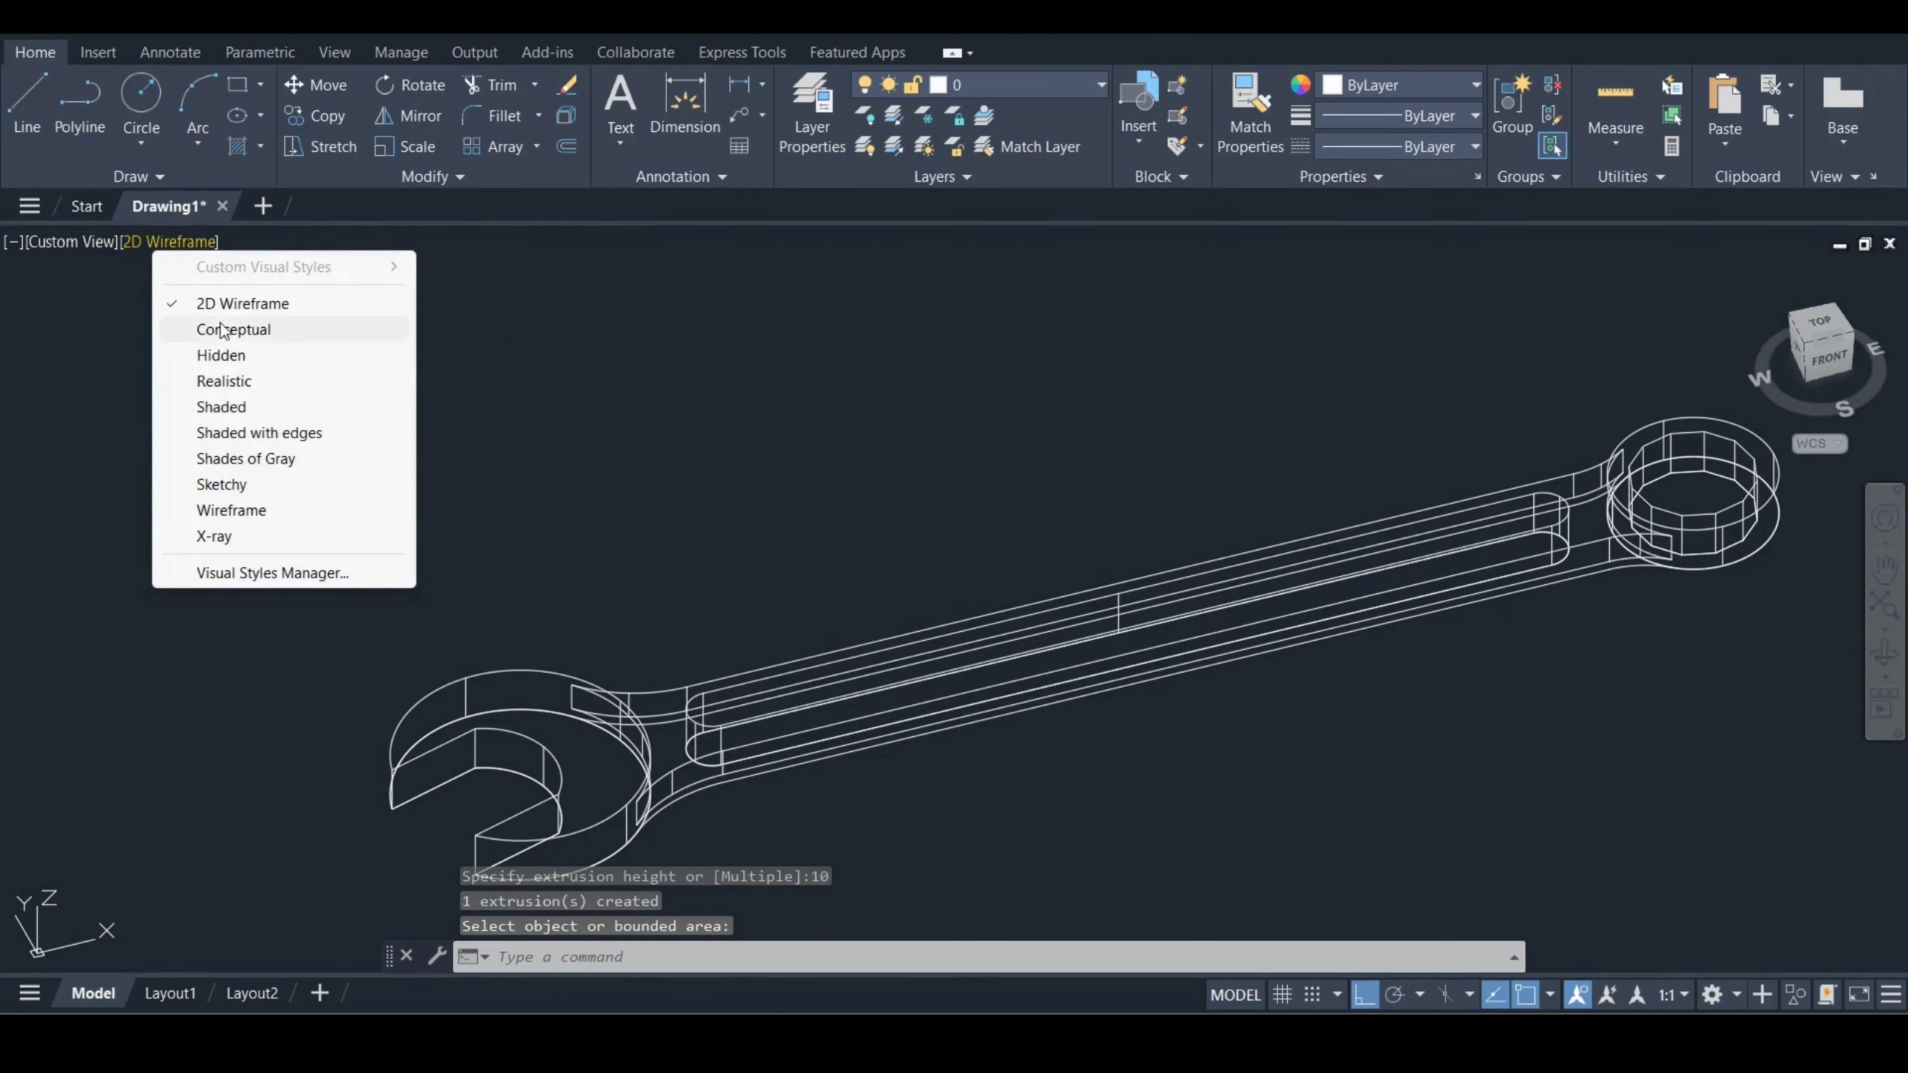
left_click(223, 381)
scroll(586, 461, "down", 2)
scroll(596, 461, "up", 1)
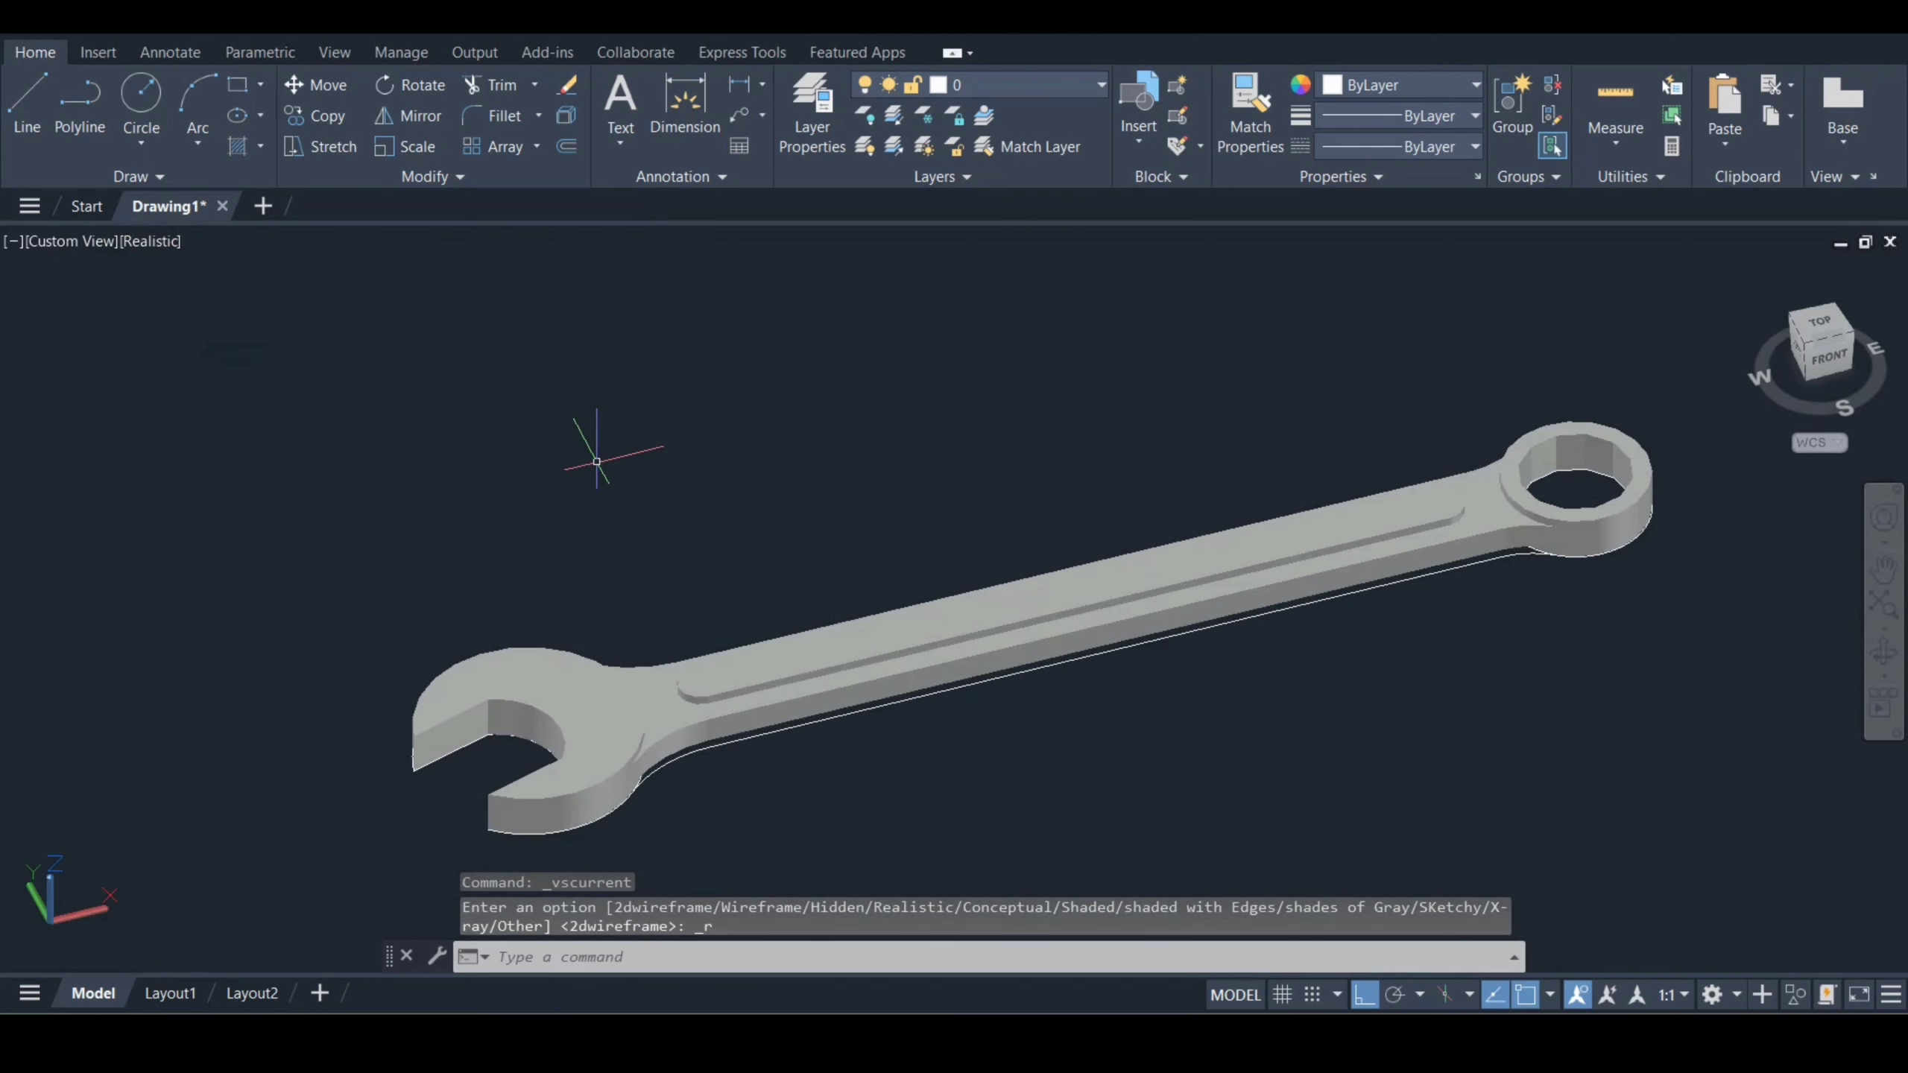
key("Escape")
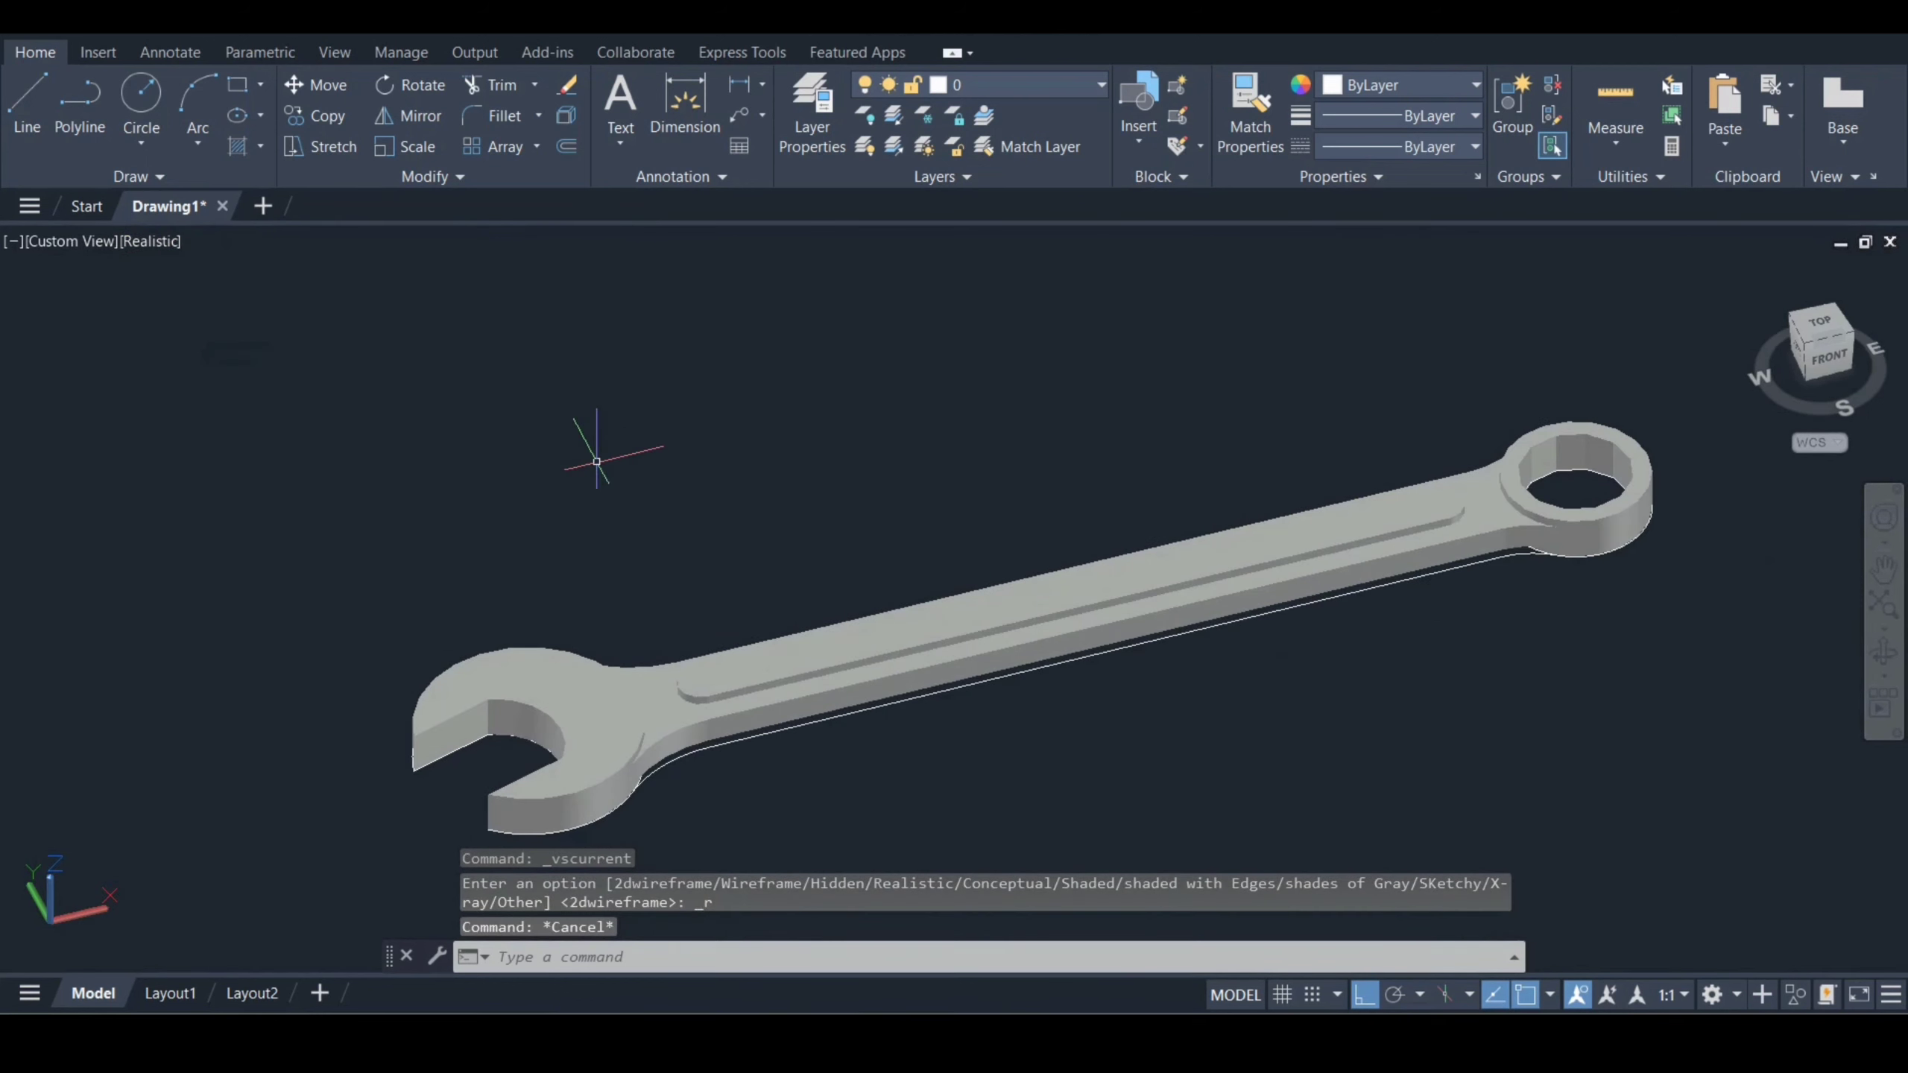
- Union the jaw, the rounded slot body, the handle and the ring end into one solid
type("uni")
key("Return")
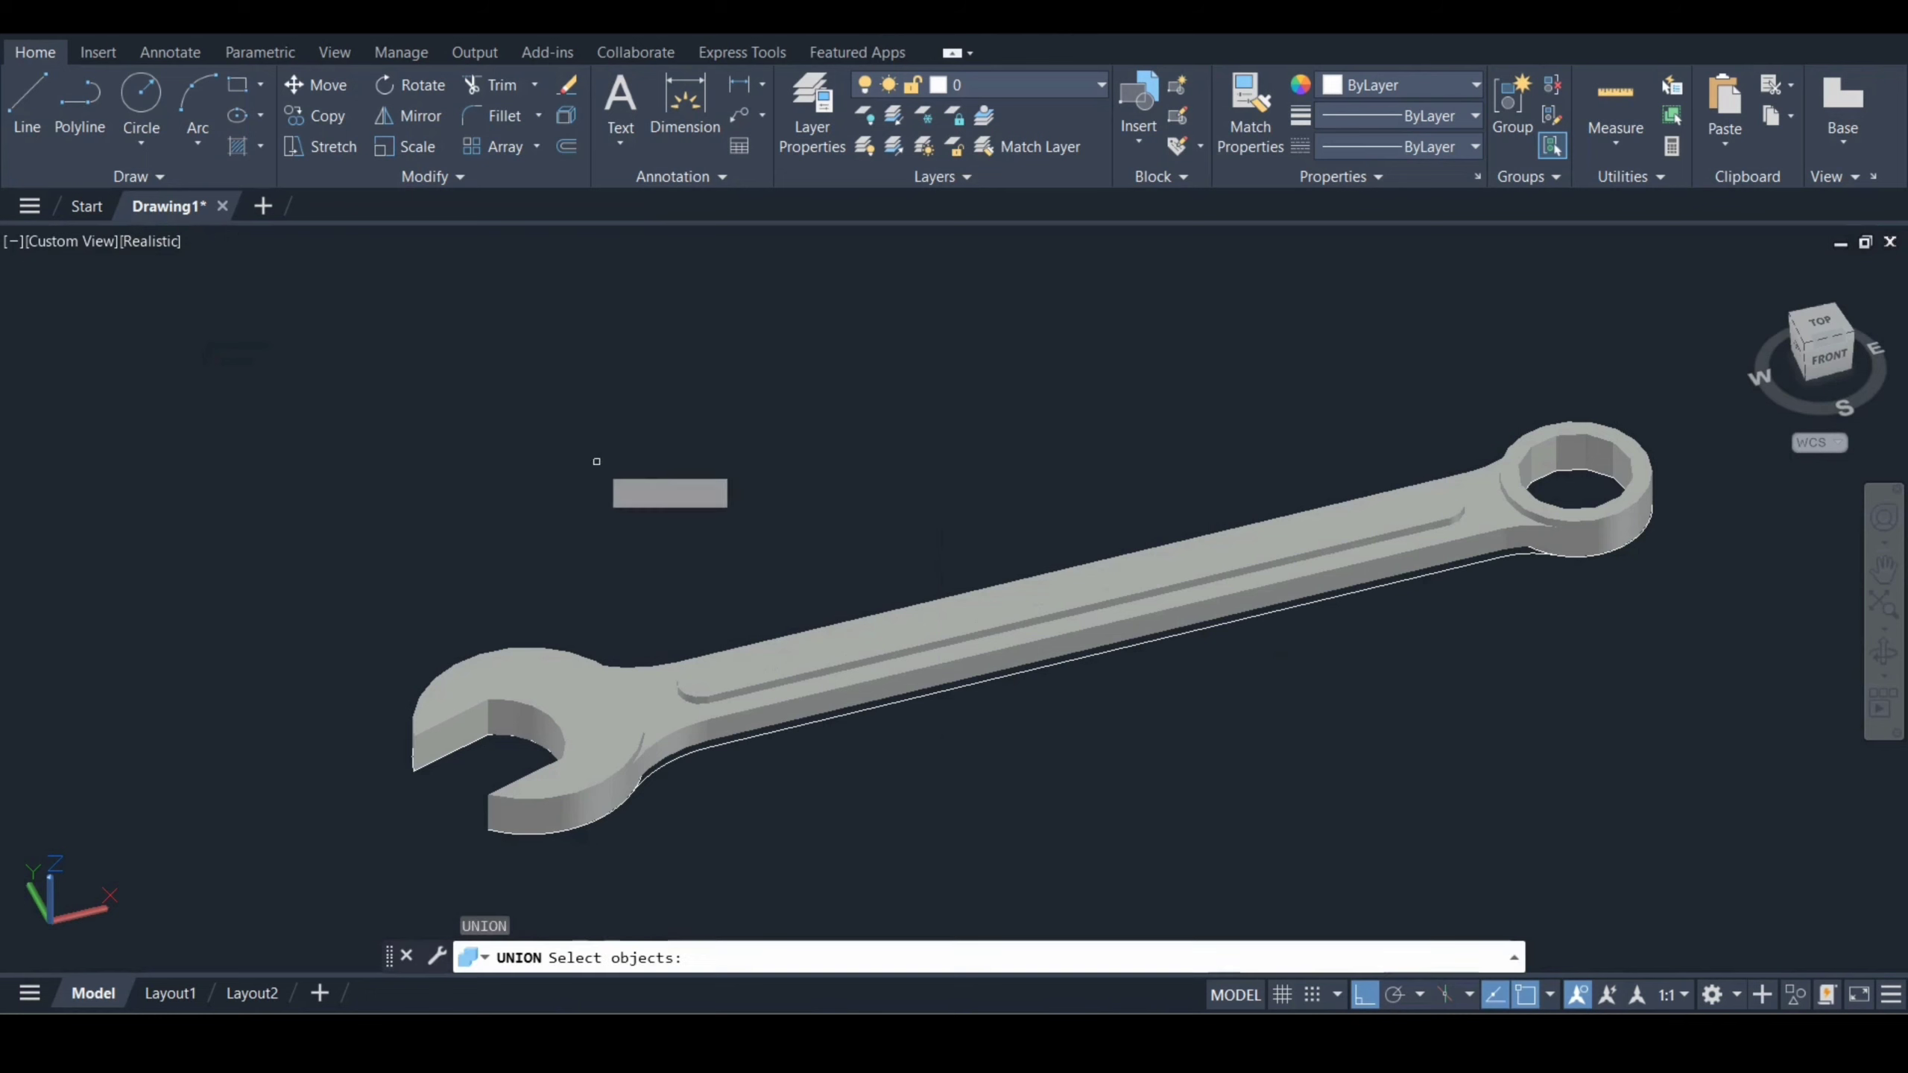
left_click(601, 723)
left_click(761, 689)
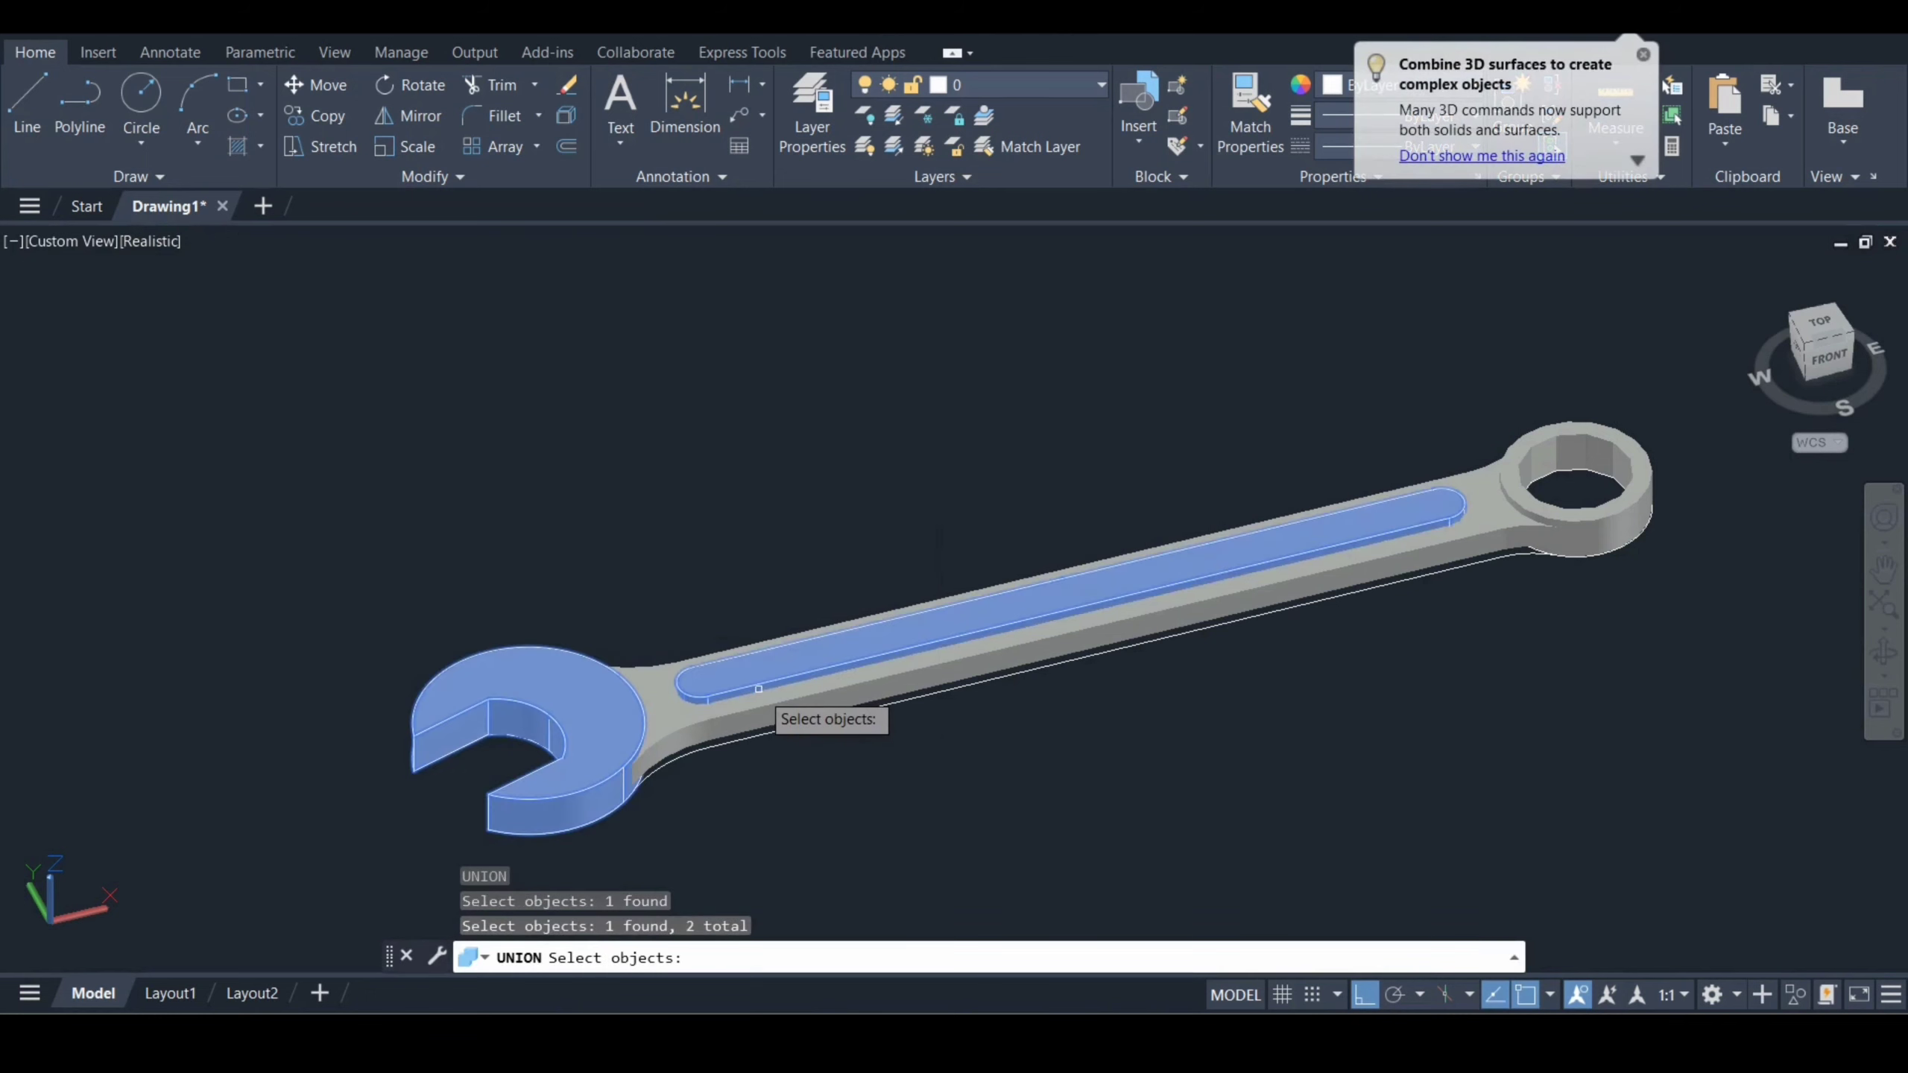
left_click(757, 707)
left_click(1599, 505)
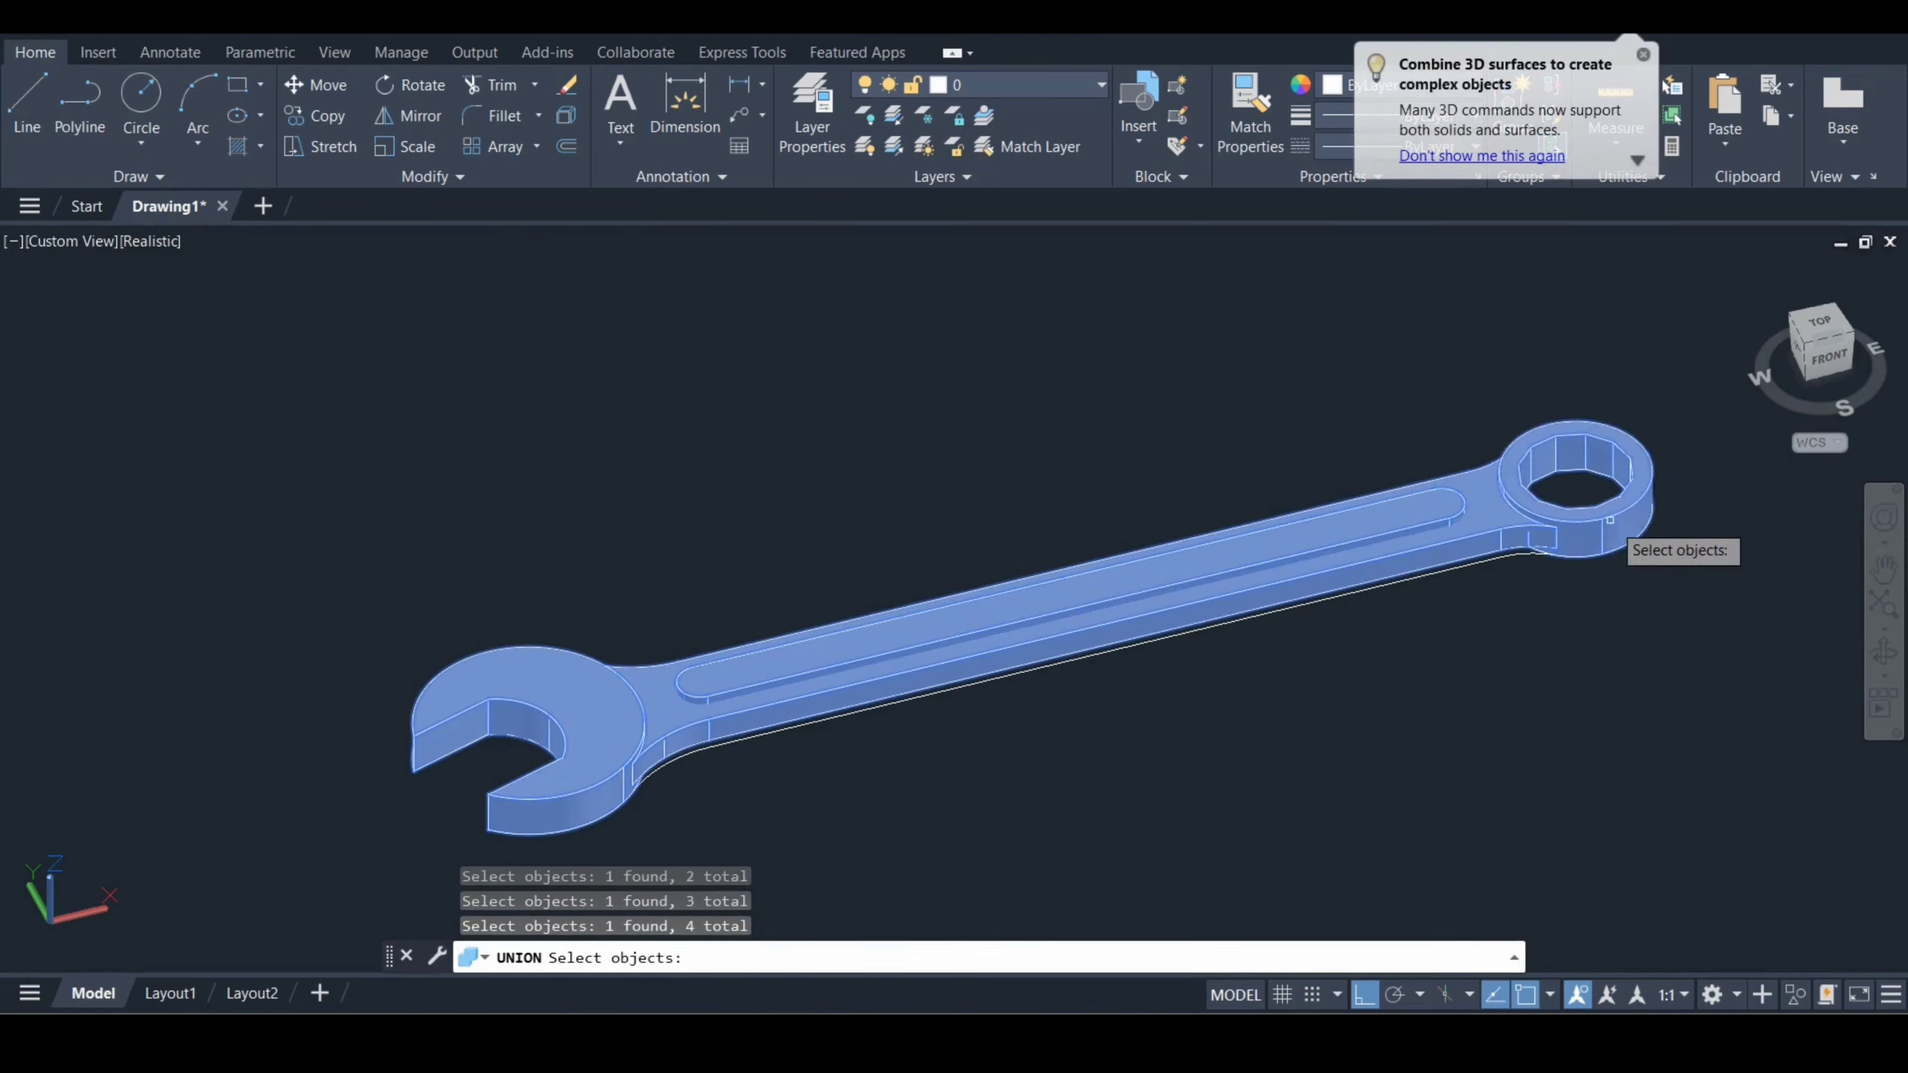
key("Return")
- Move the united wrench solid away from its underlying 2D profile, into the empty space behind it
type("m")
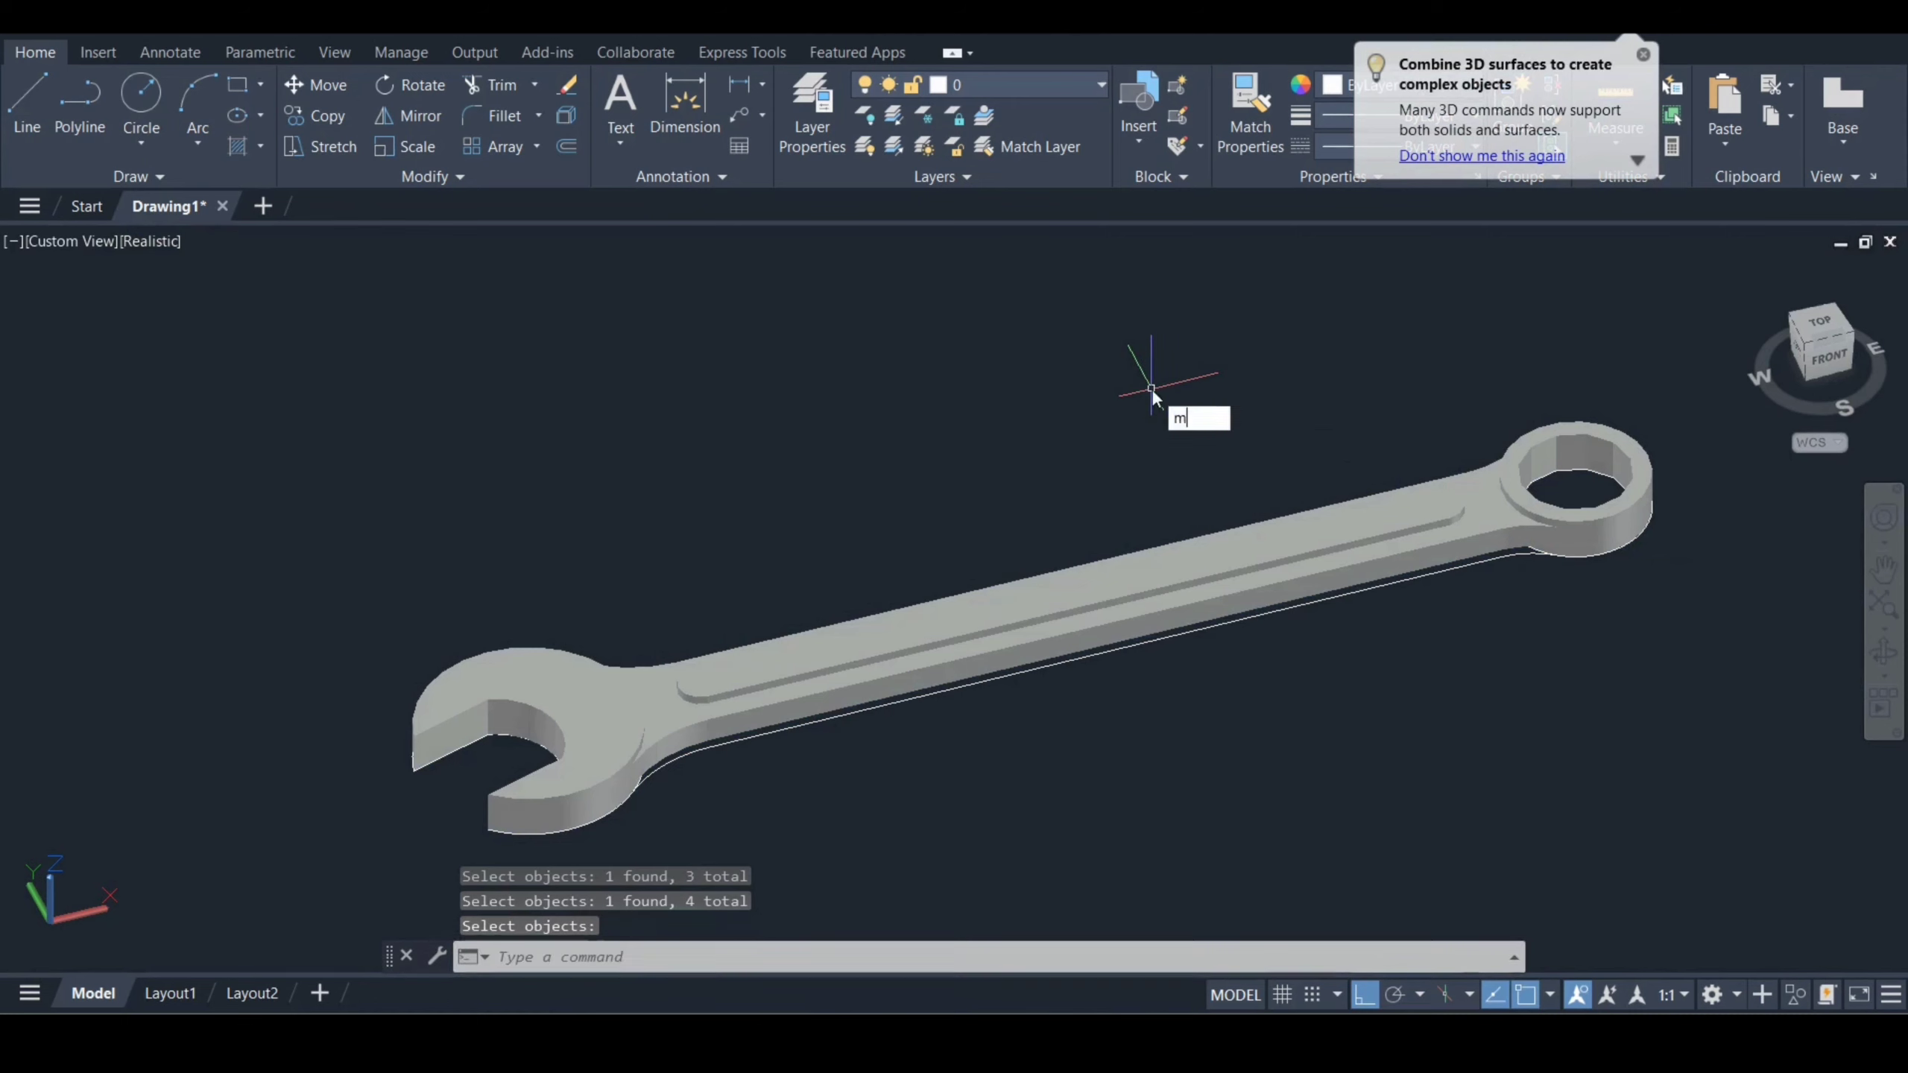
key("Return")
left_click(1185, 604)
key("Return")
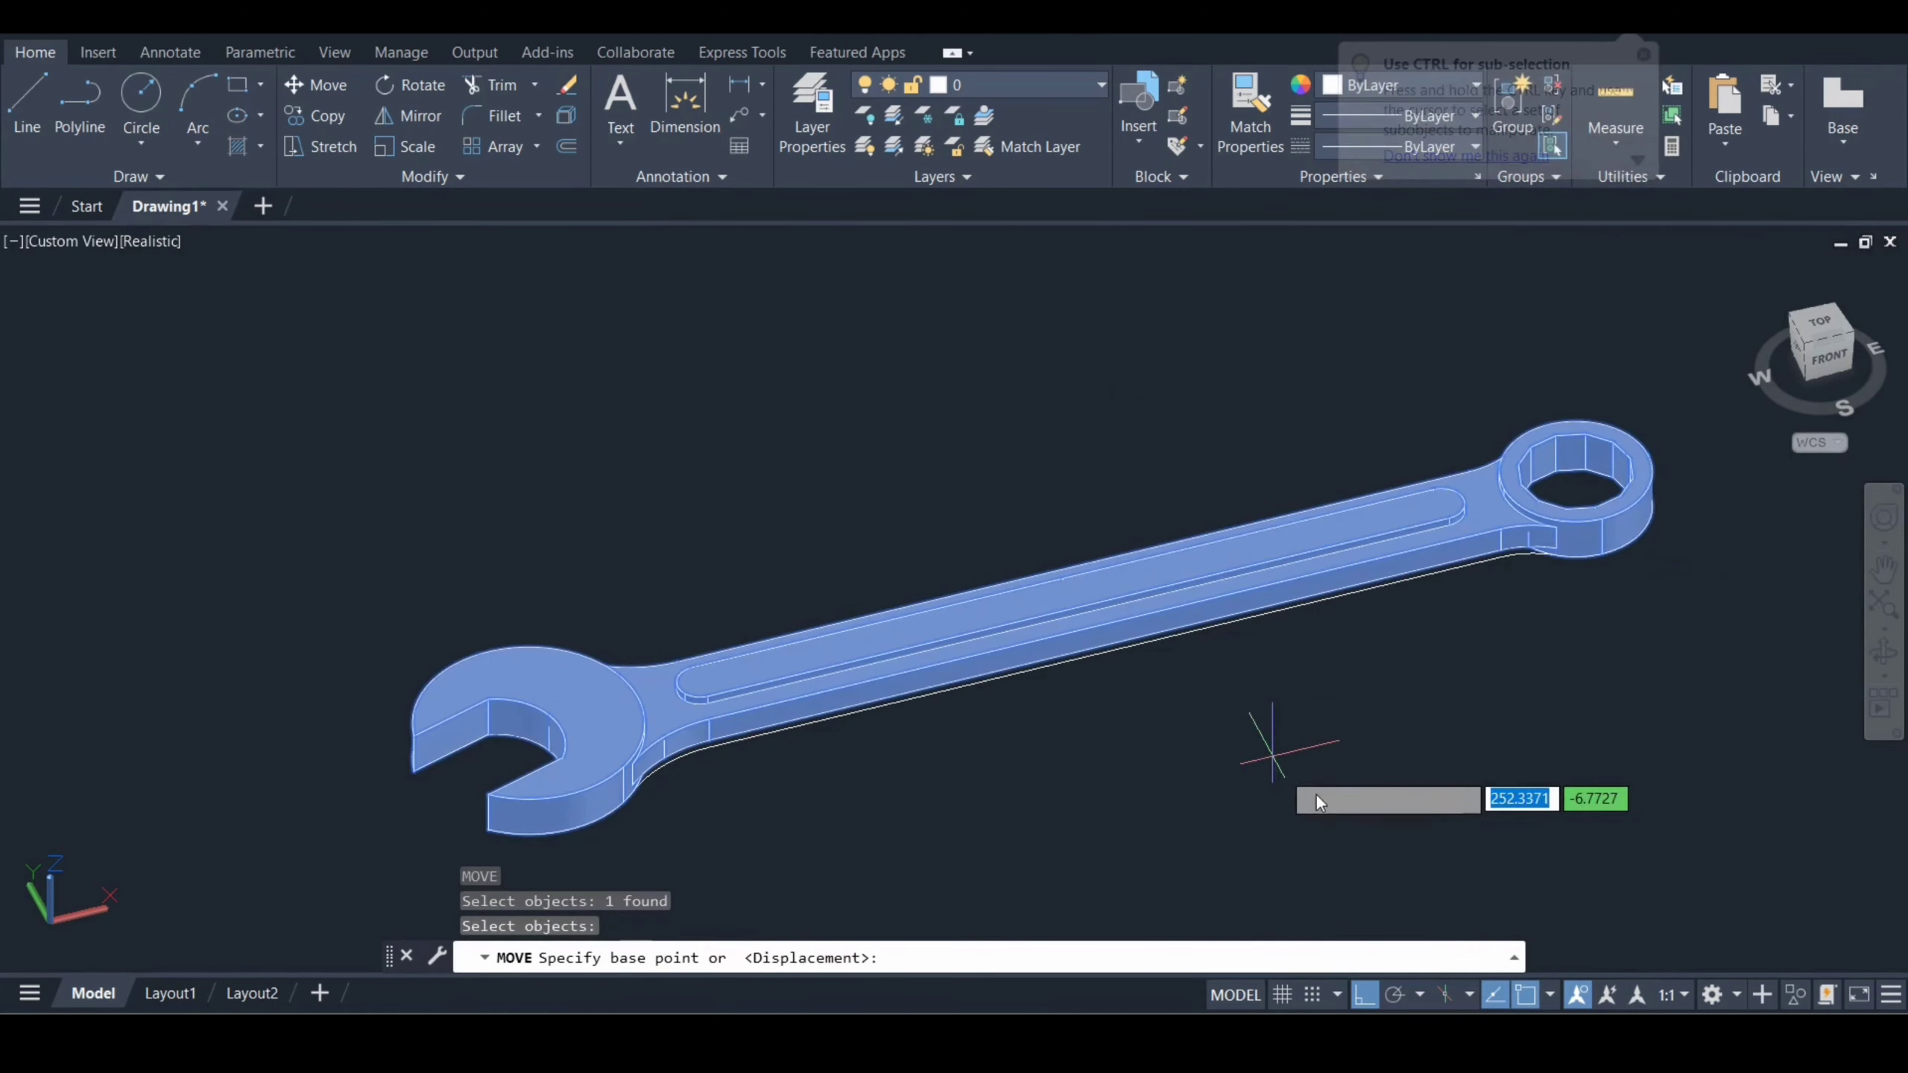
left_click(1140, 621)
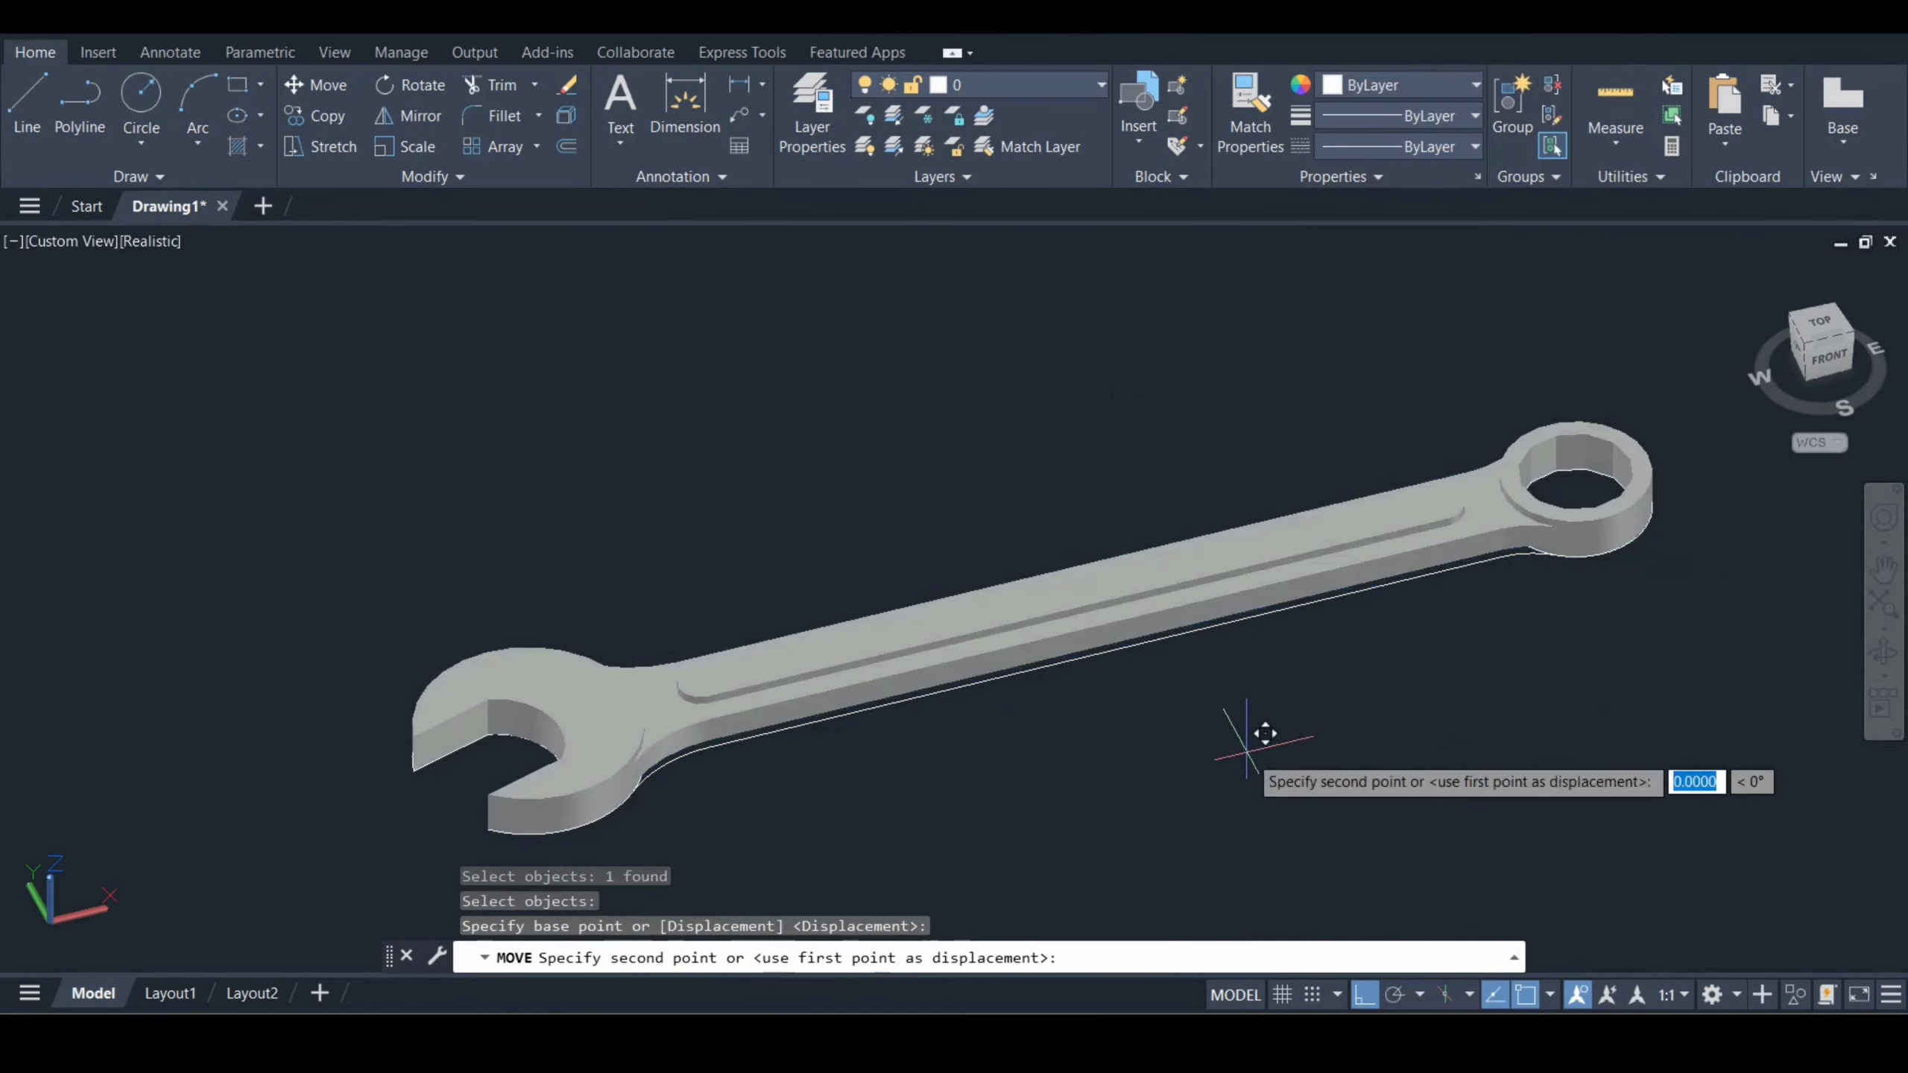
left_click(1024, 501)
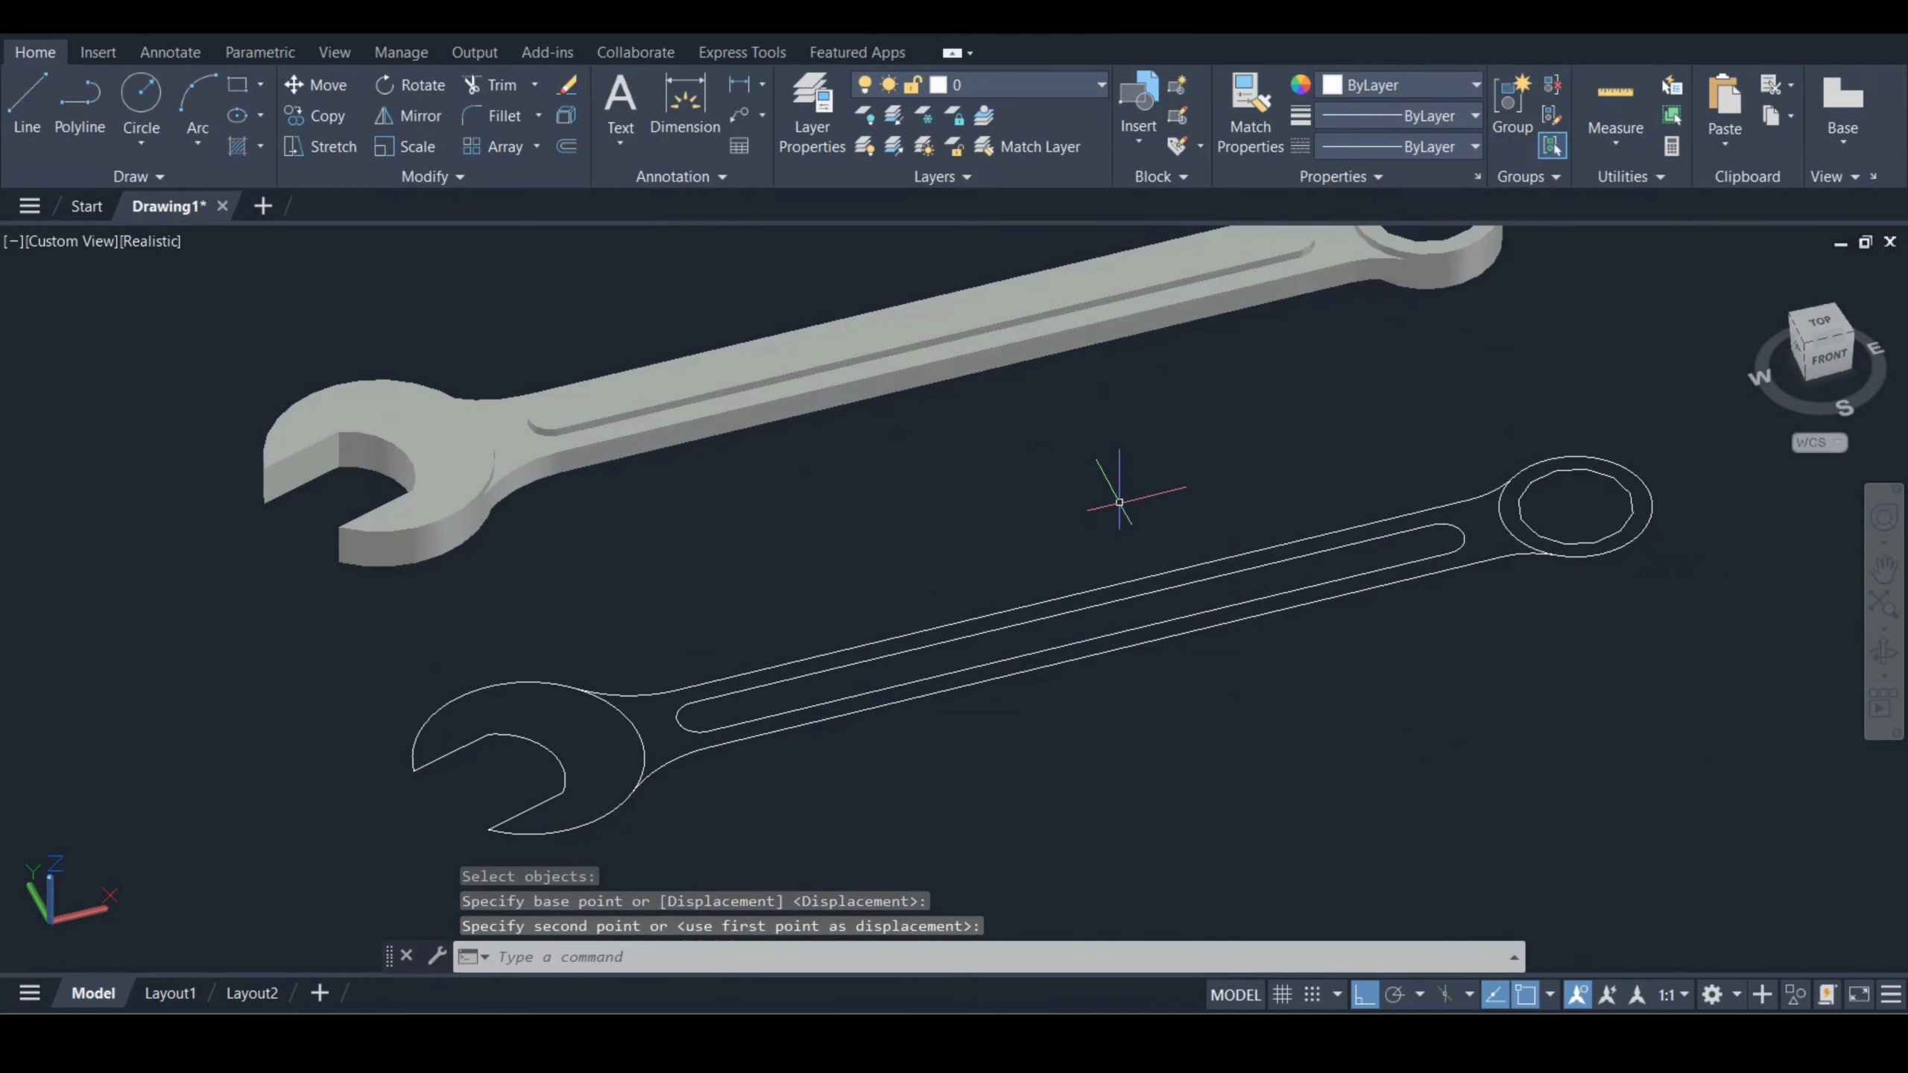
- Erase the leftover 2D outlines of the handle, the rounded slot and the ring end
type("e")
key("Return")
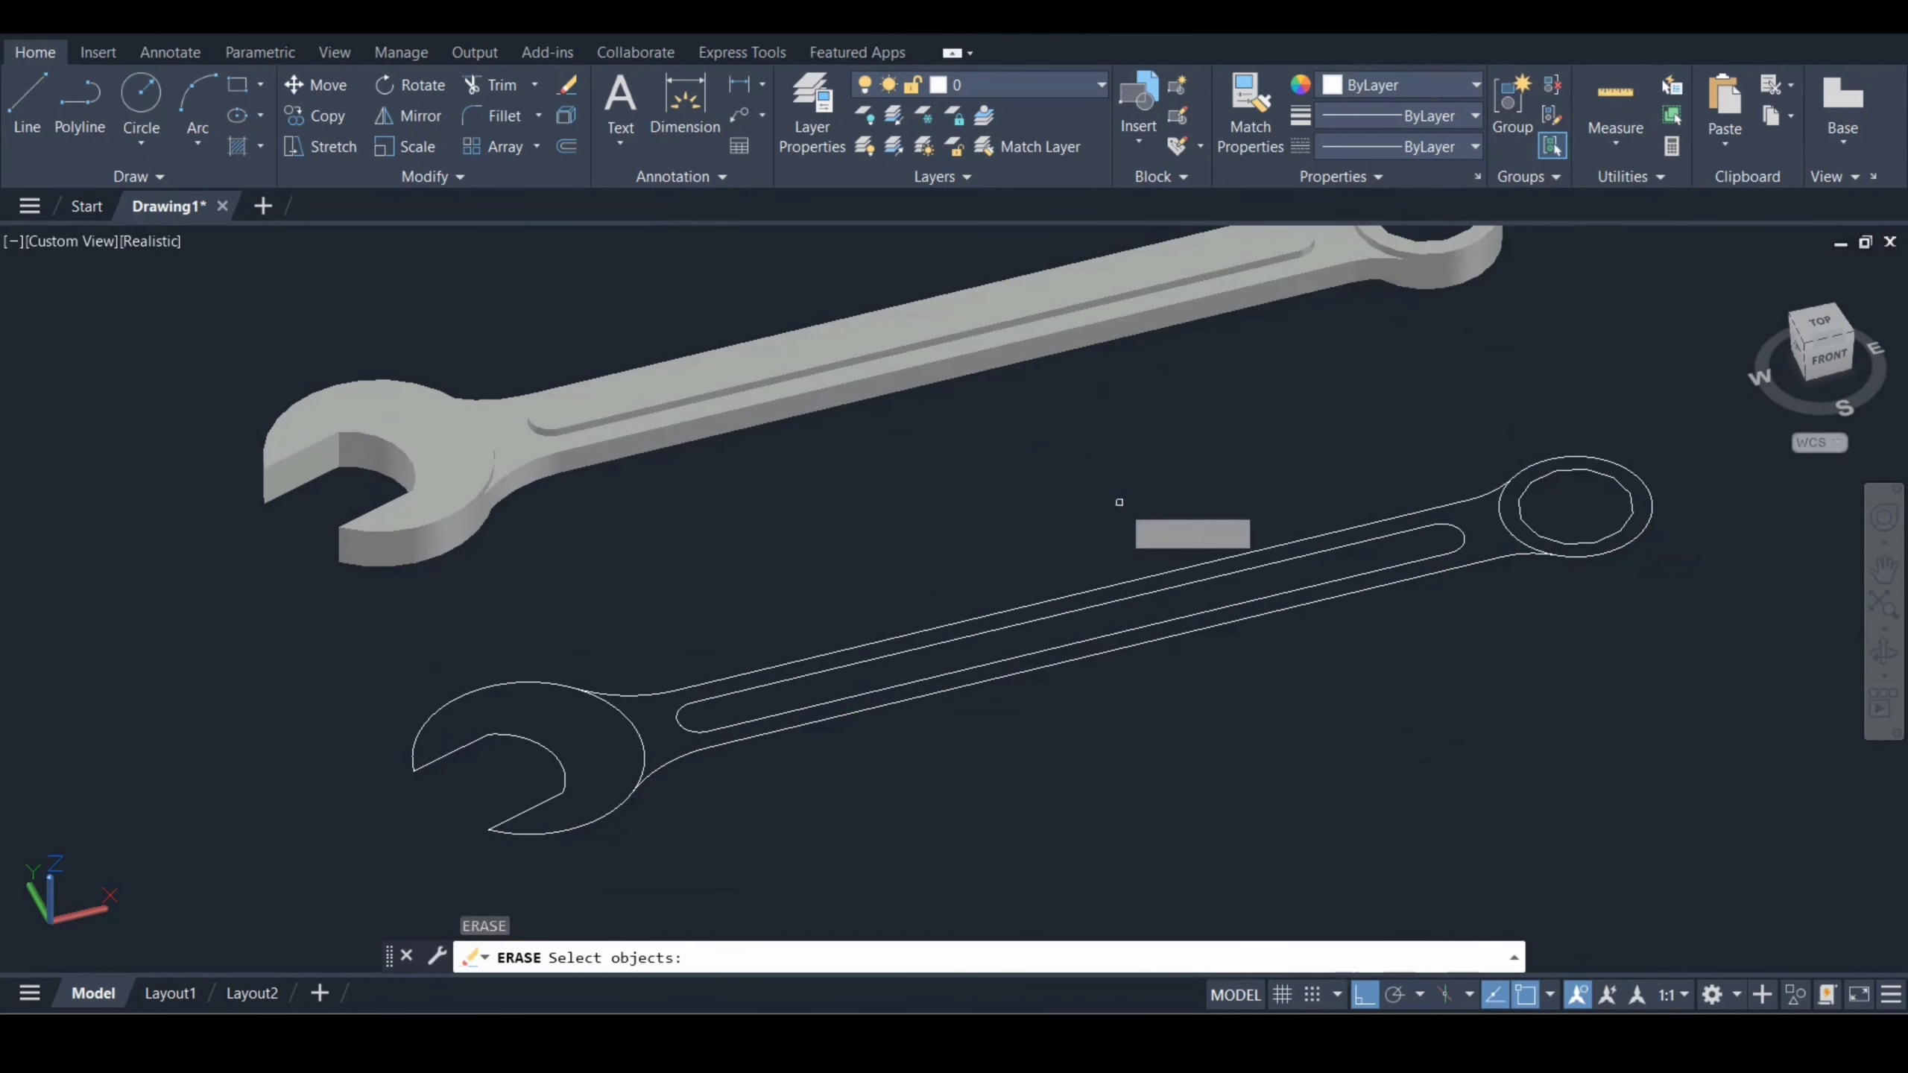
left_click(1646, 396)
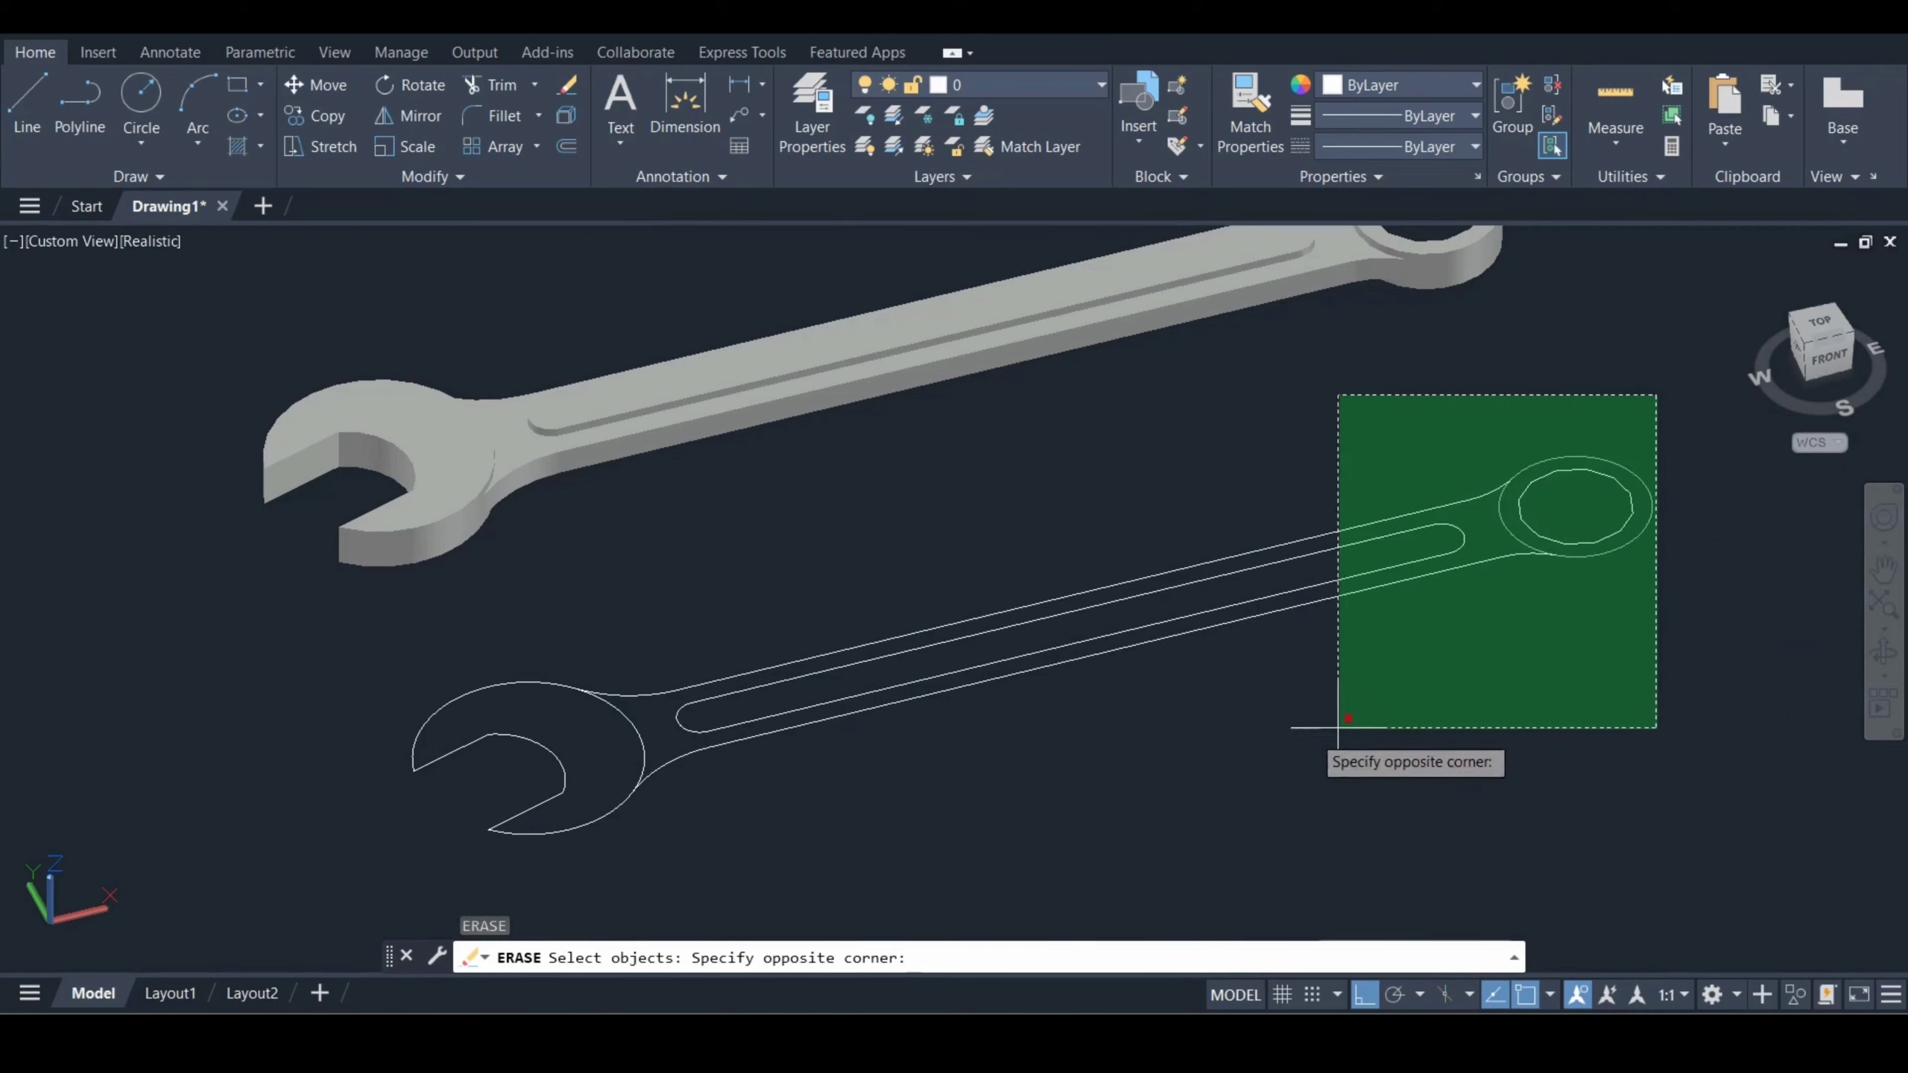
left_click(958, 770)
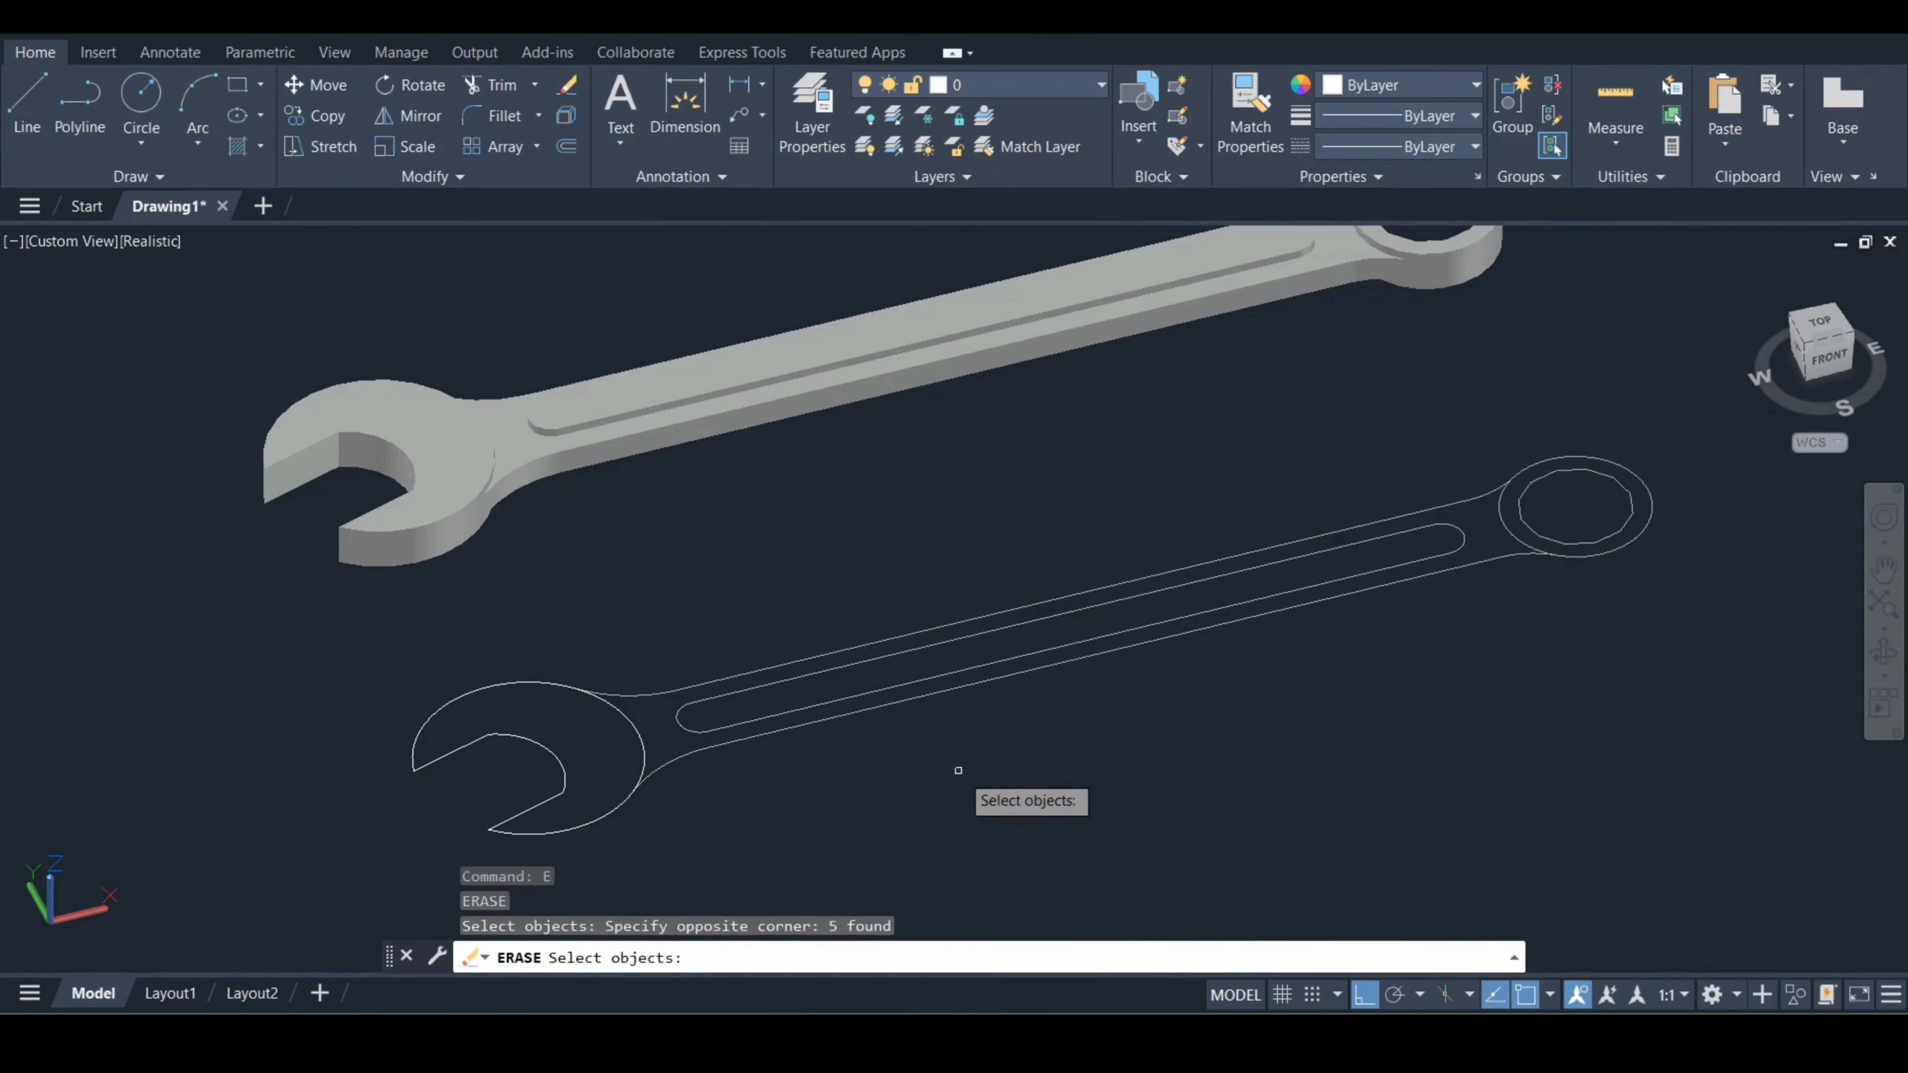
key("Return")
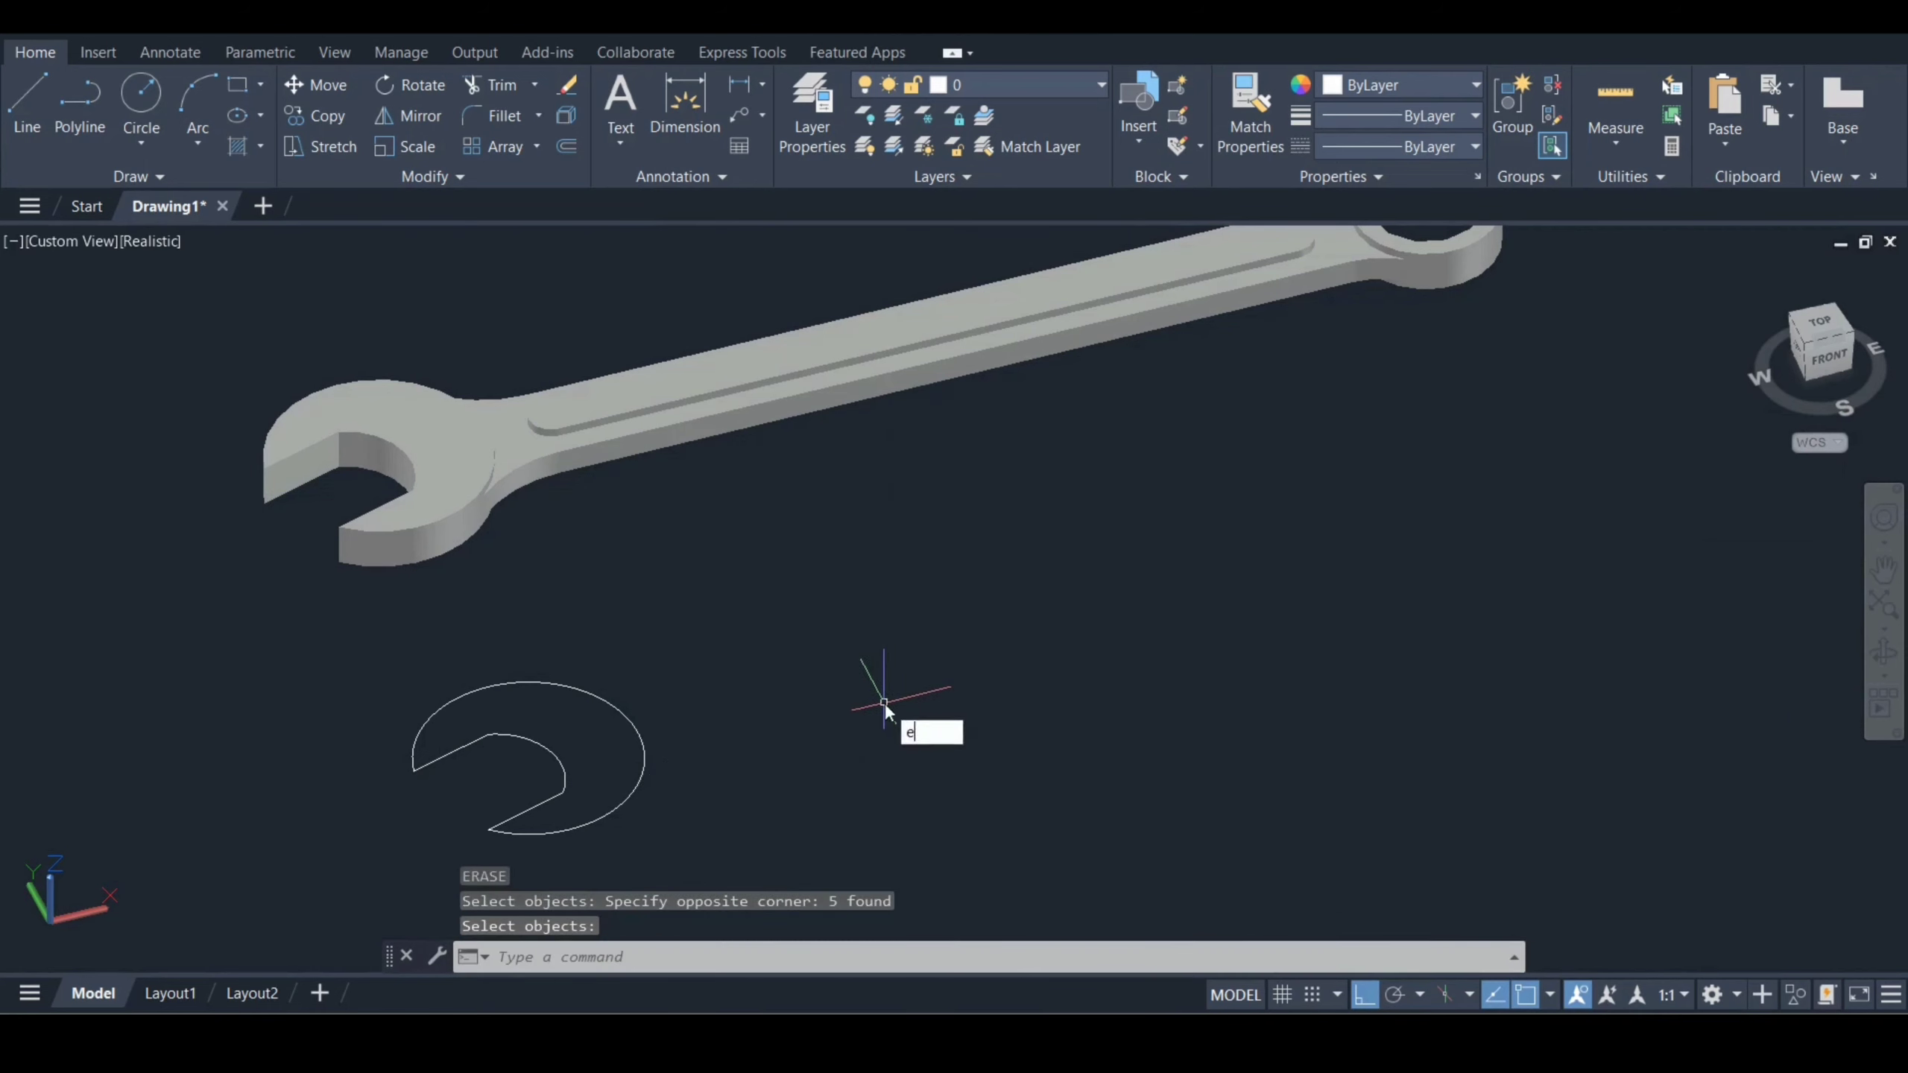
- Erase the remaining 2D outline of the open jaw, including its outer arc and inner edges
key("Return")
left_click(643, 773)
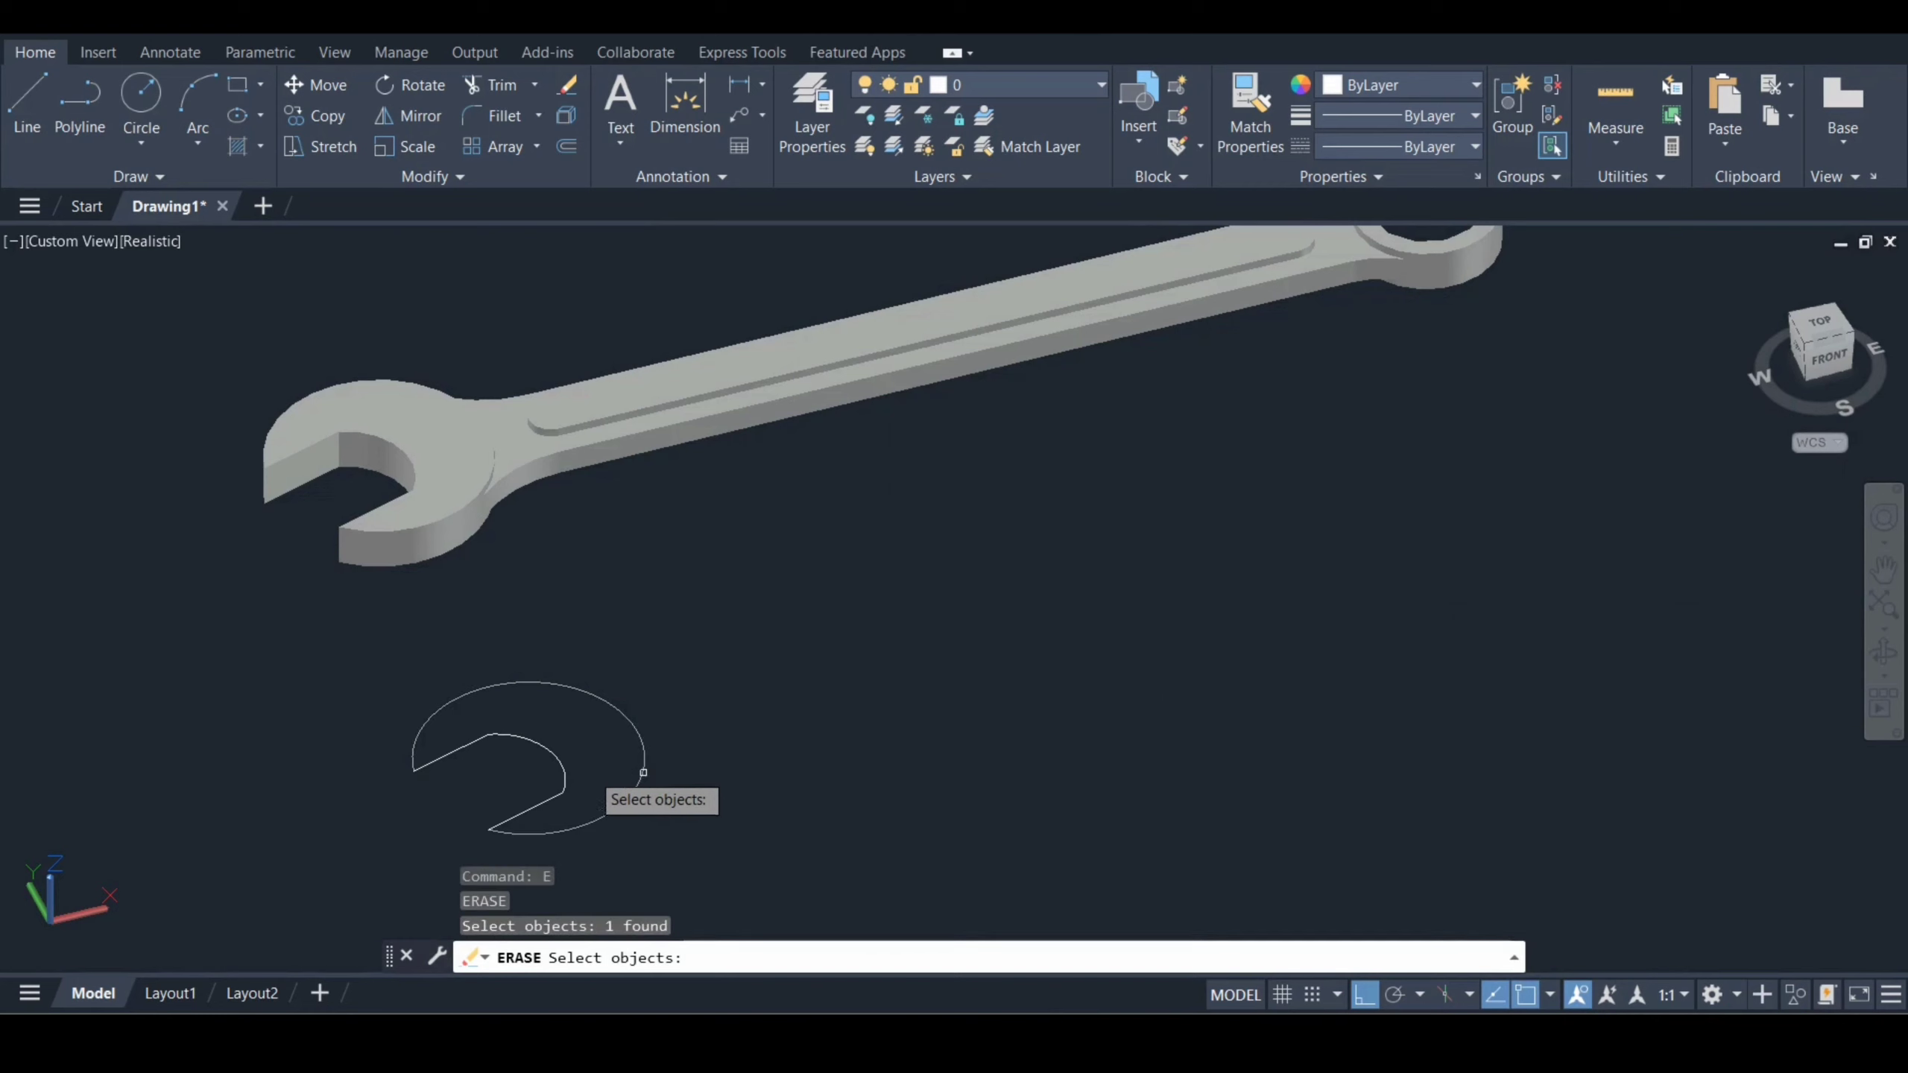
left_click(535, 740)
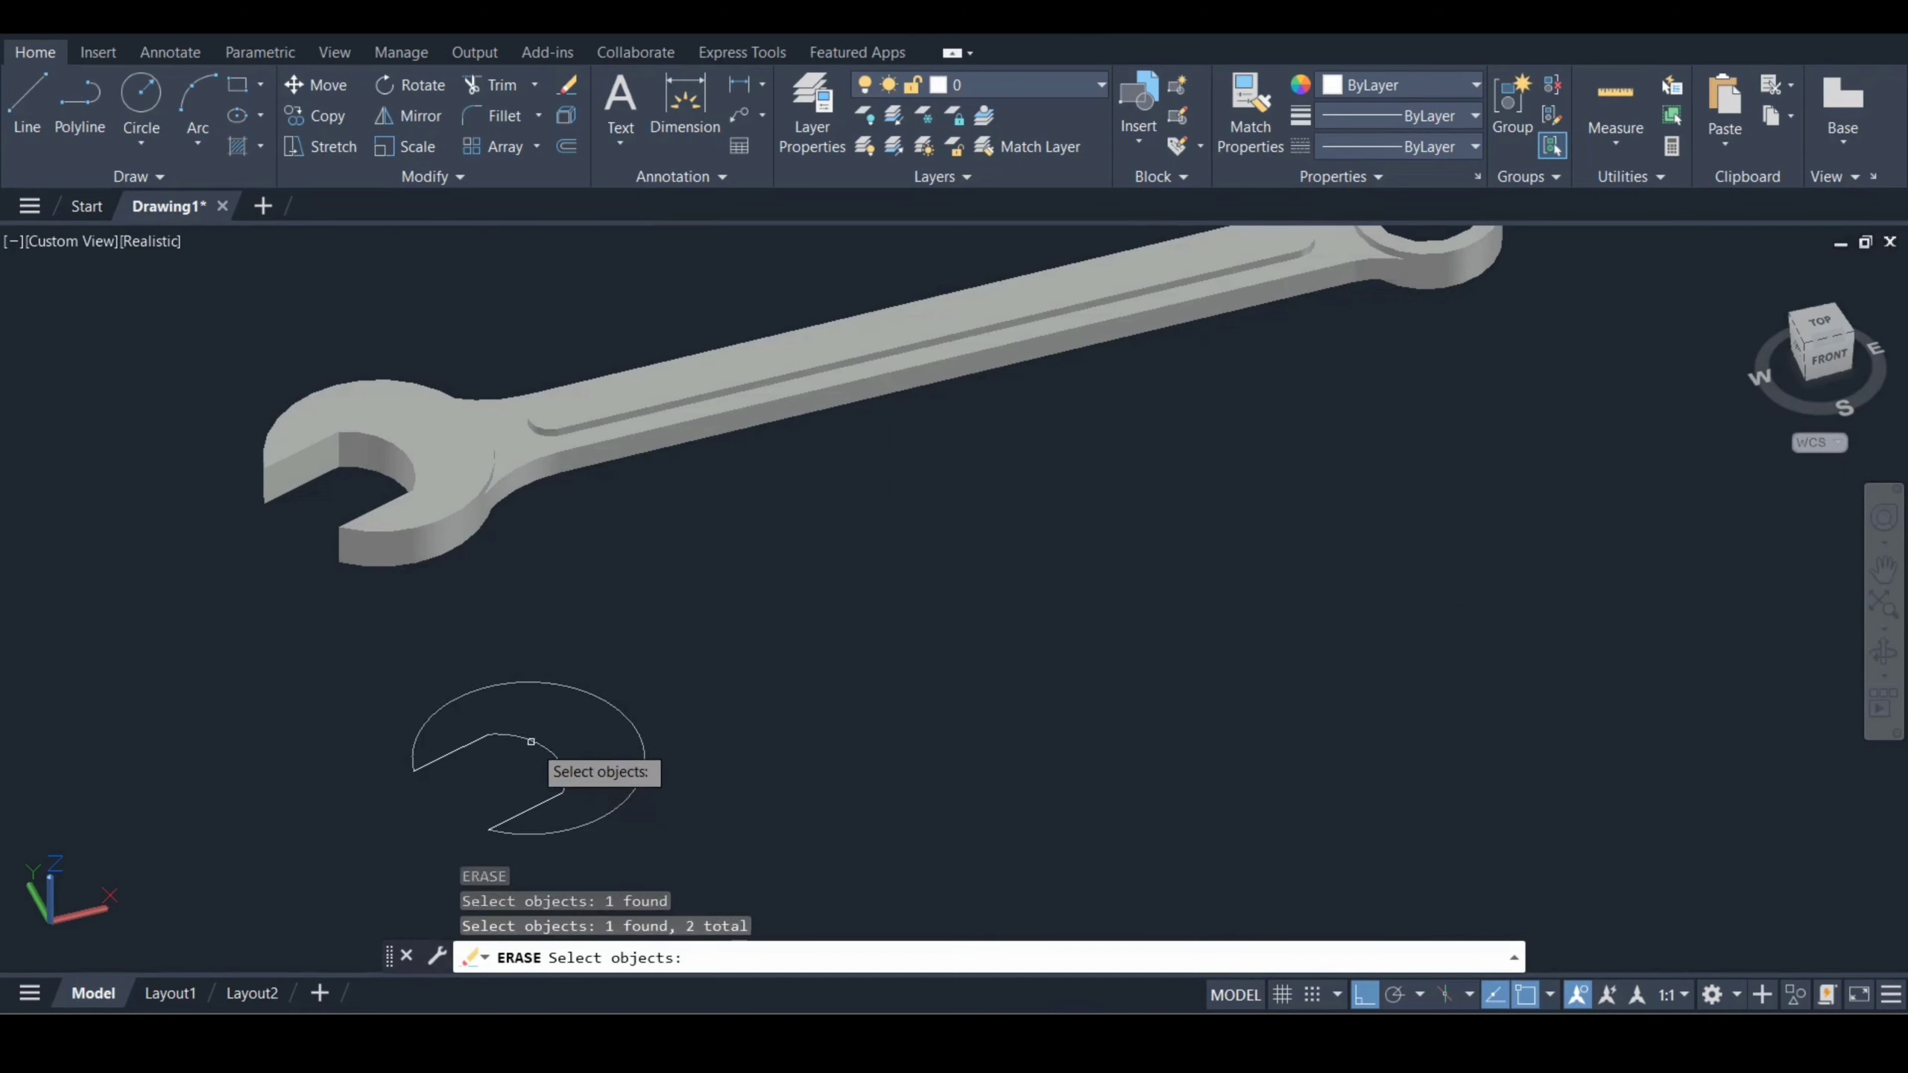
left_click(481, 741)
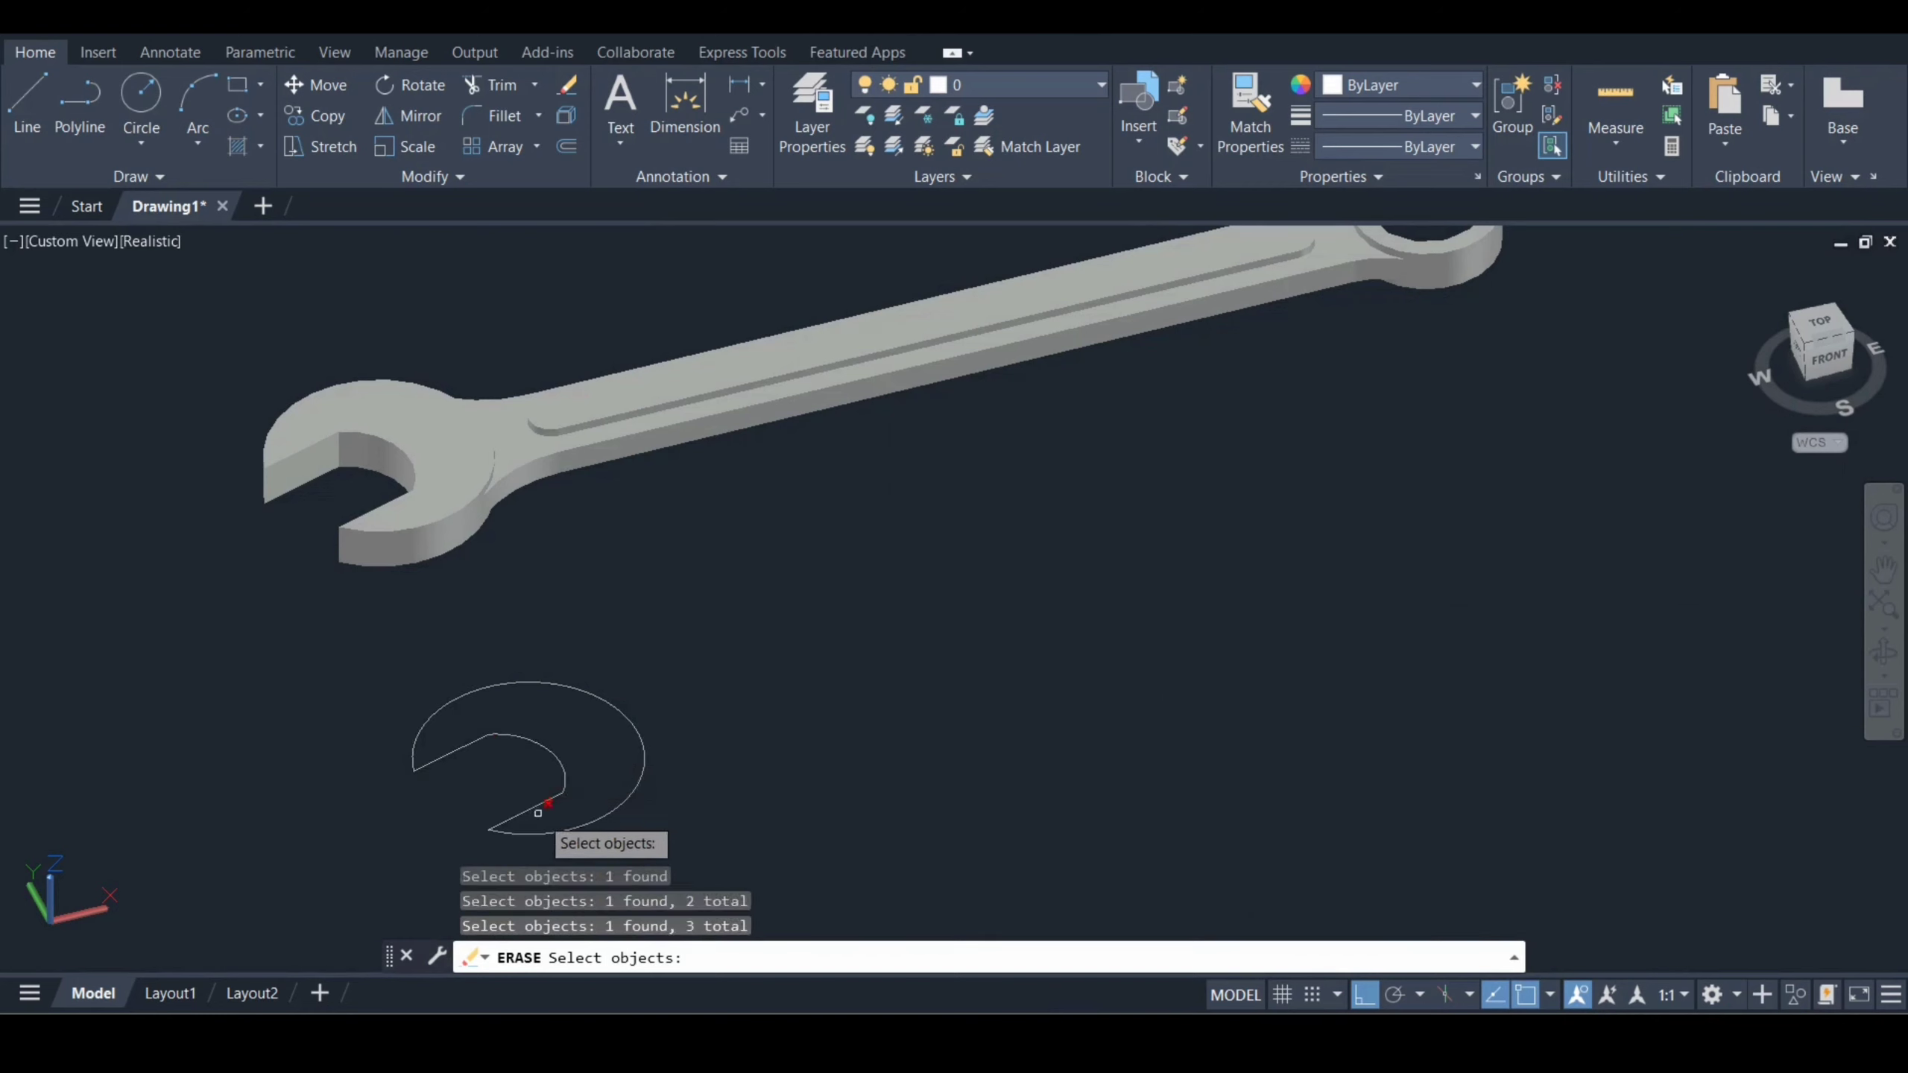
key("Return")
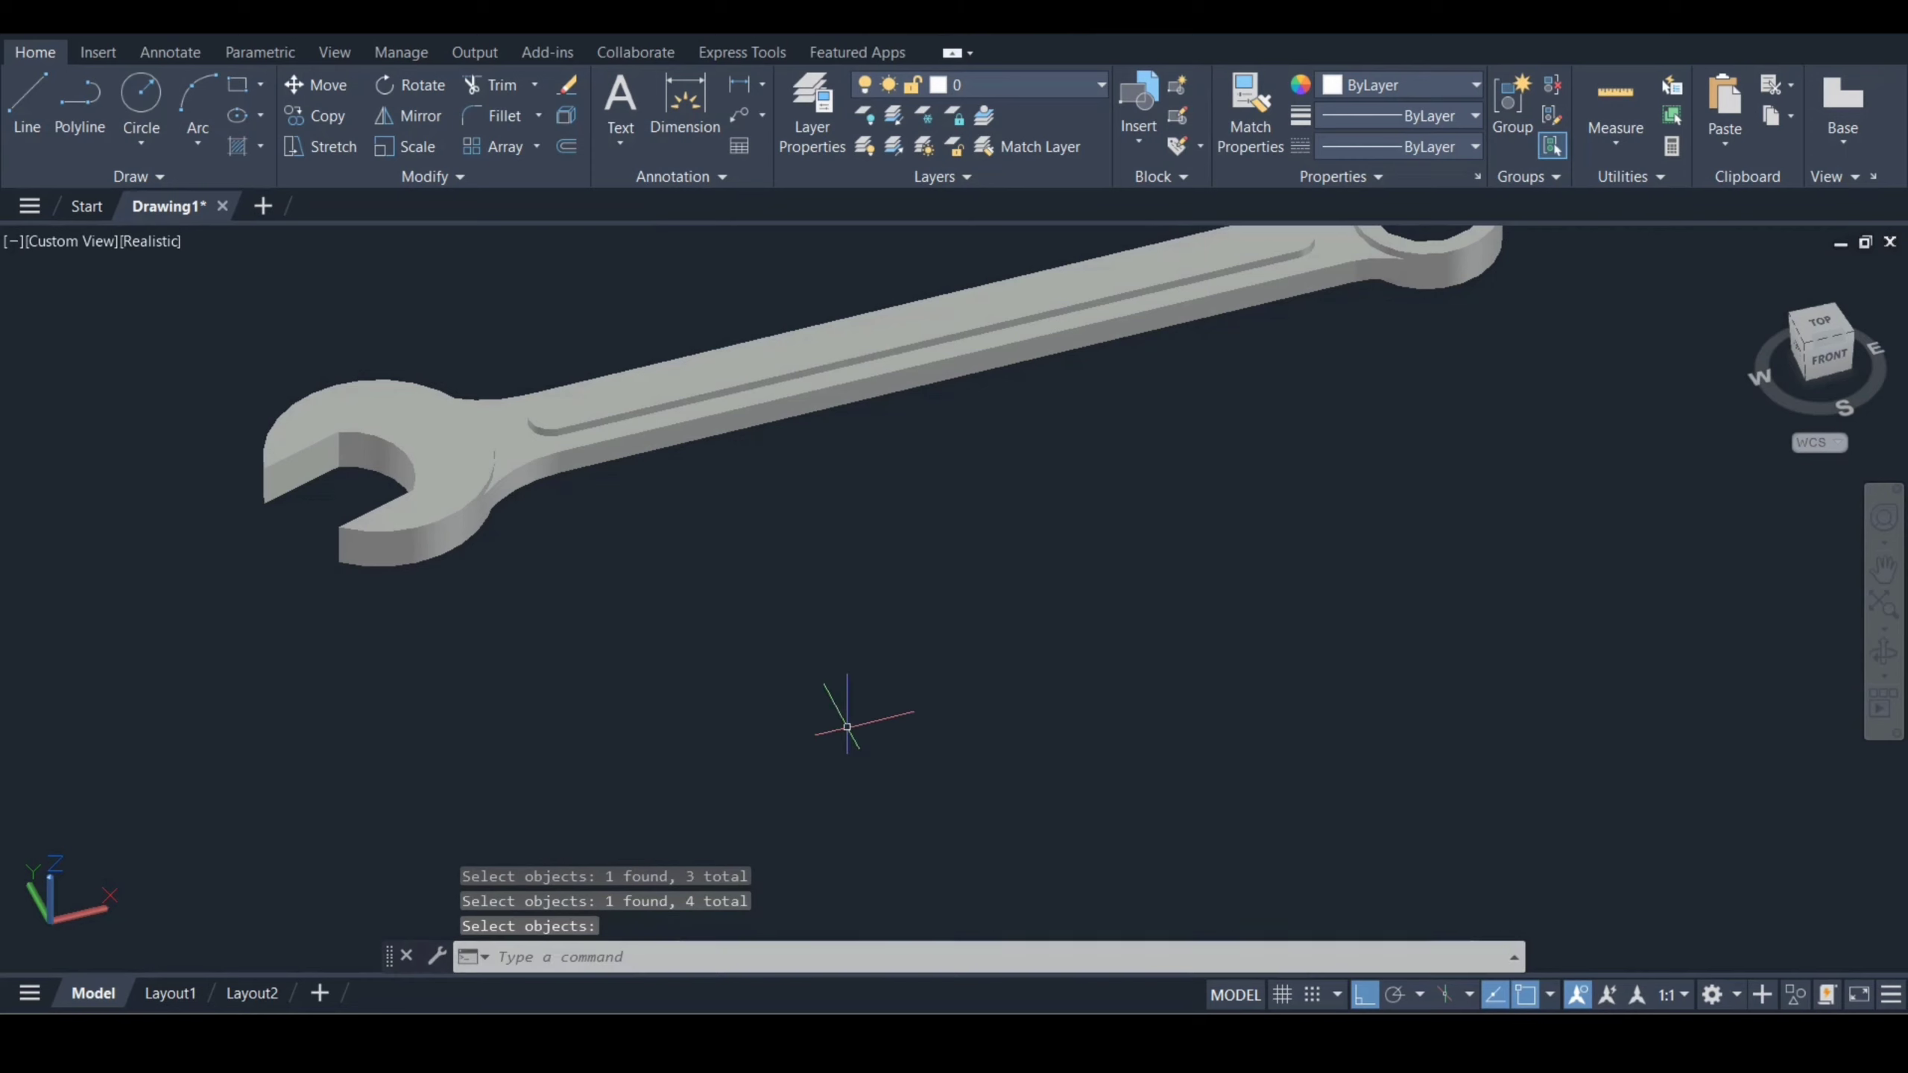
- Fillet the edges of the raised rounded slot on the handle's upper face with radius 1
middle_click_drag(910, 578, 1039, 825)
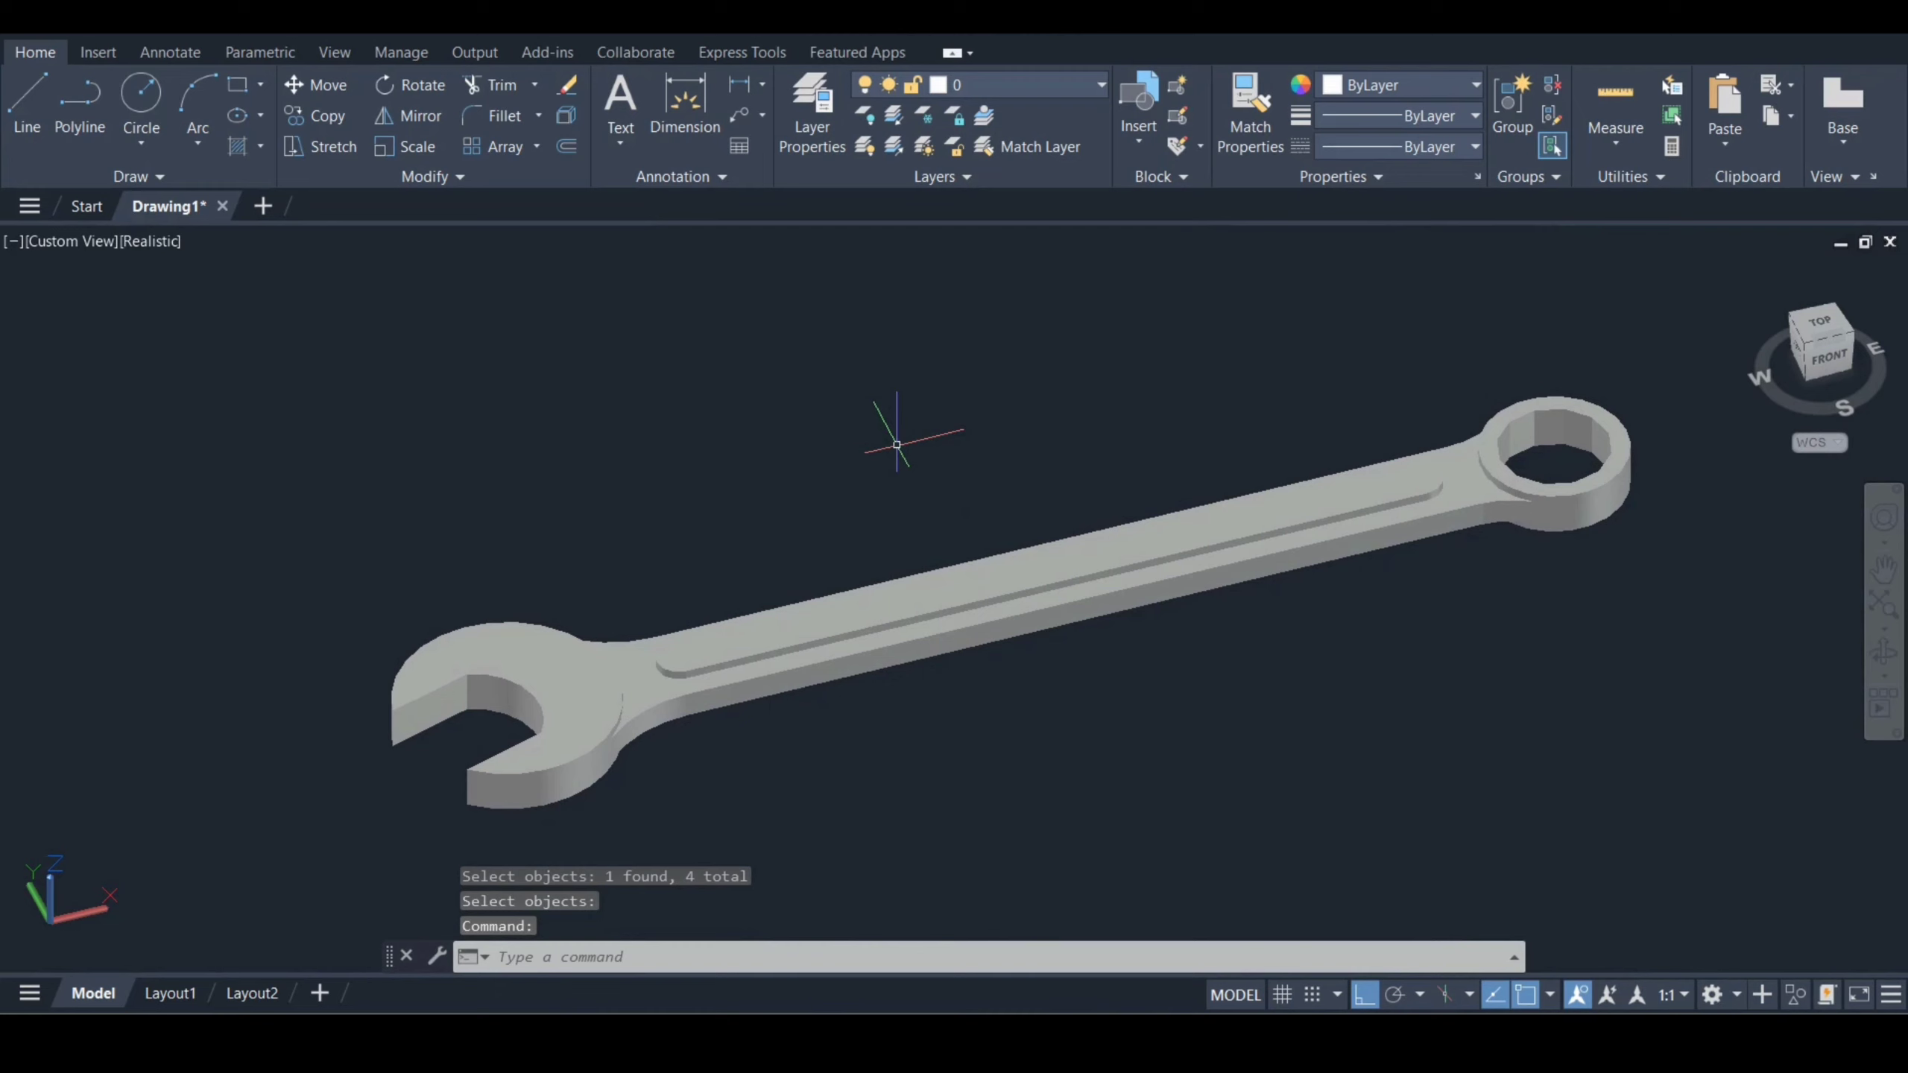
key("Down")
key("Return")
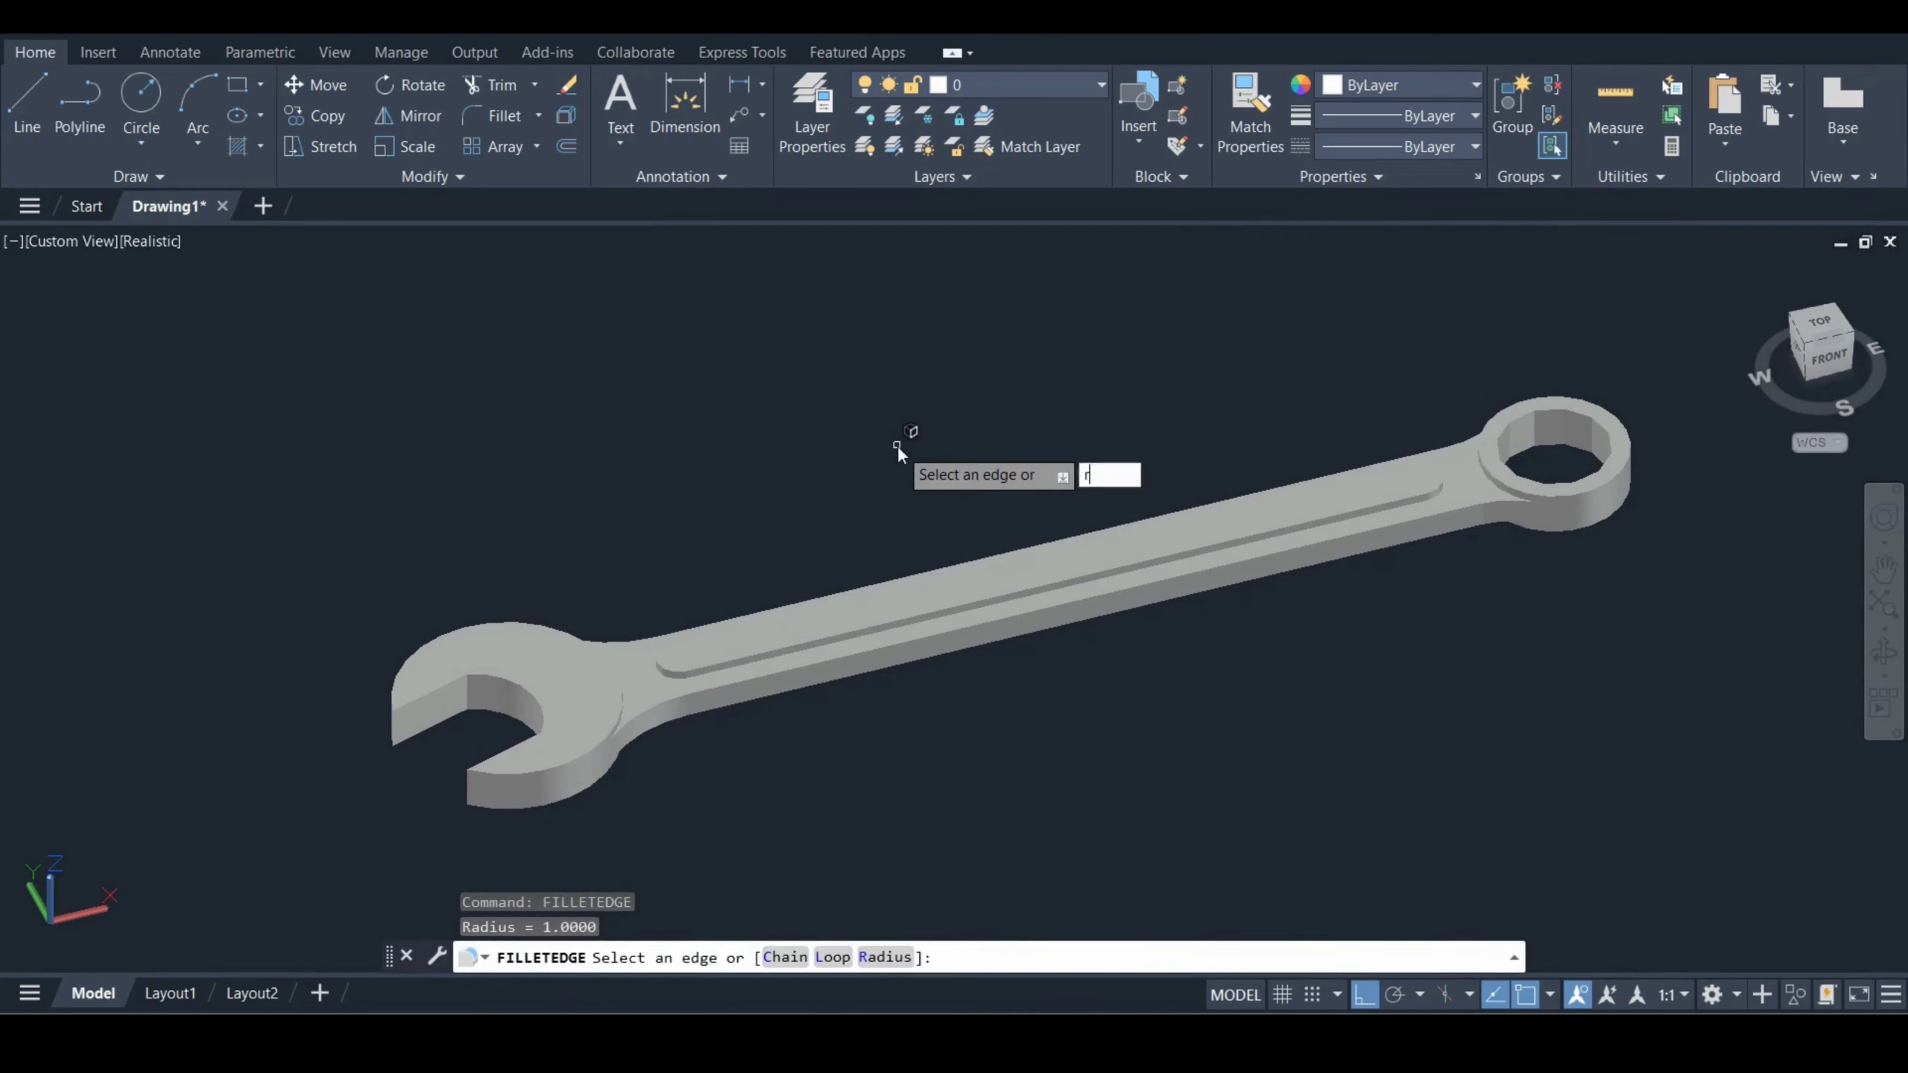
key("Return")
type("1")
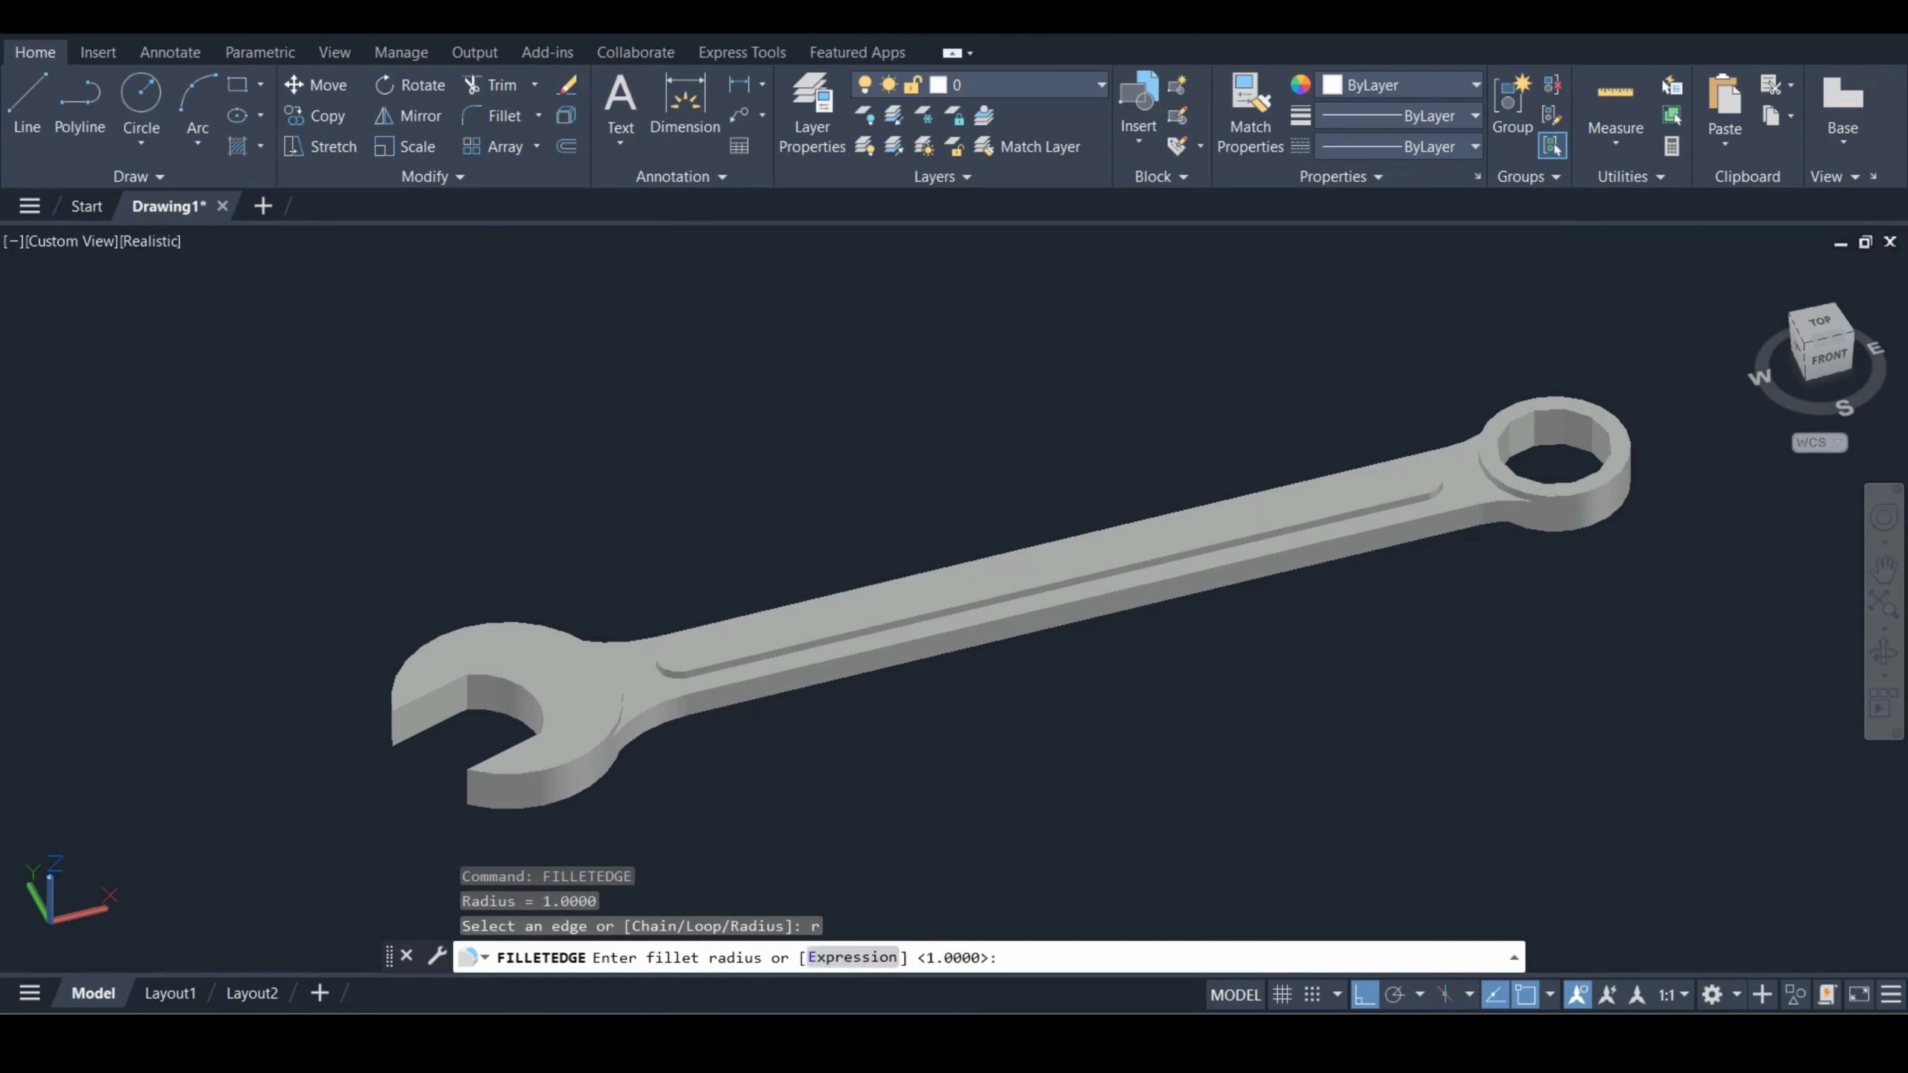
key("Return")
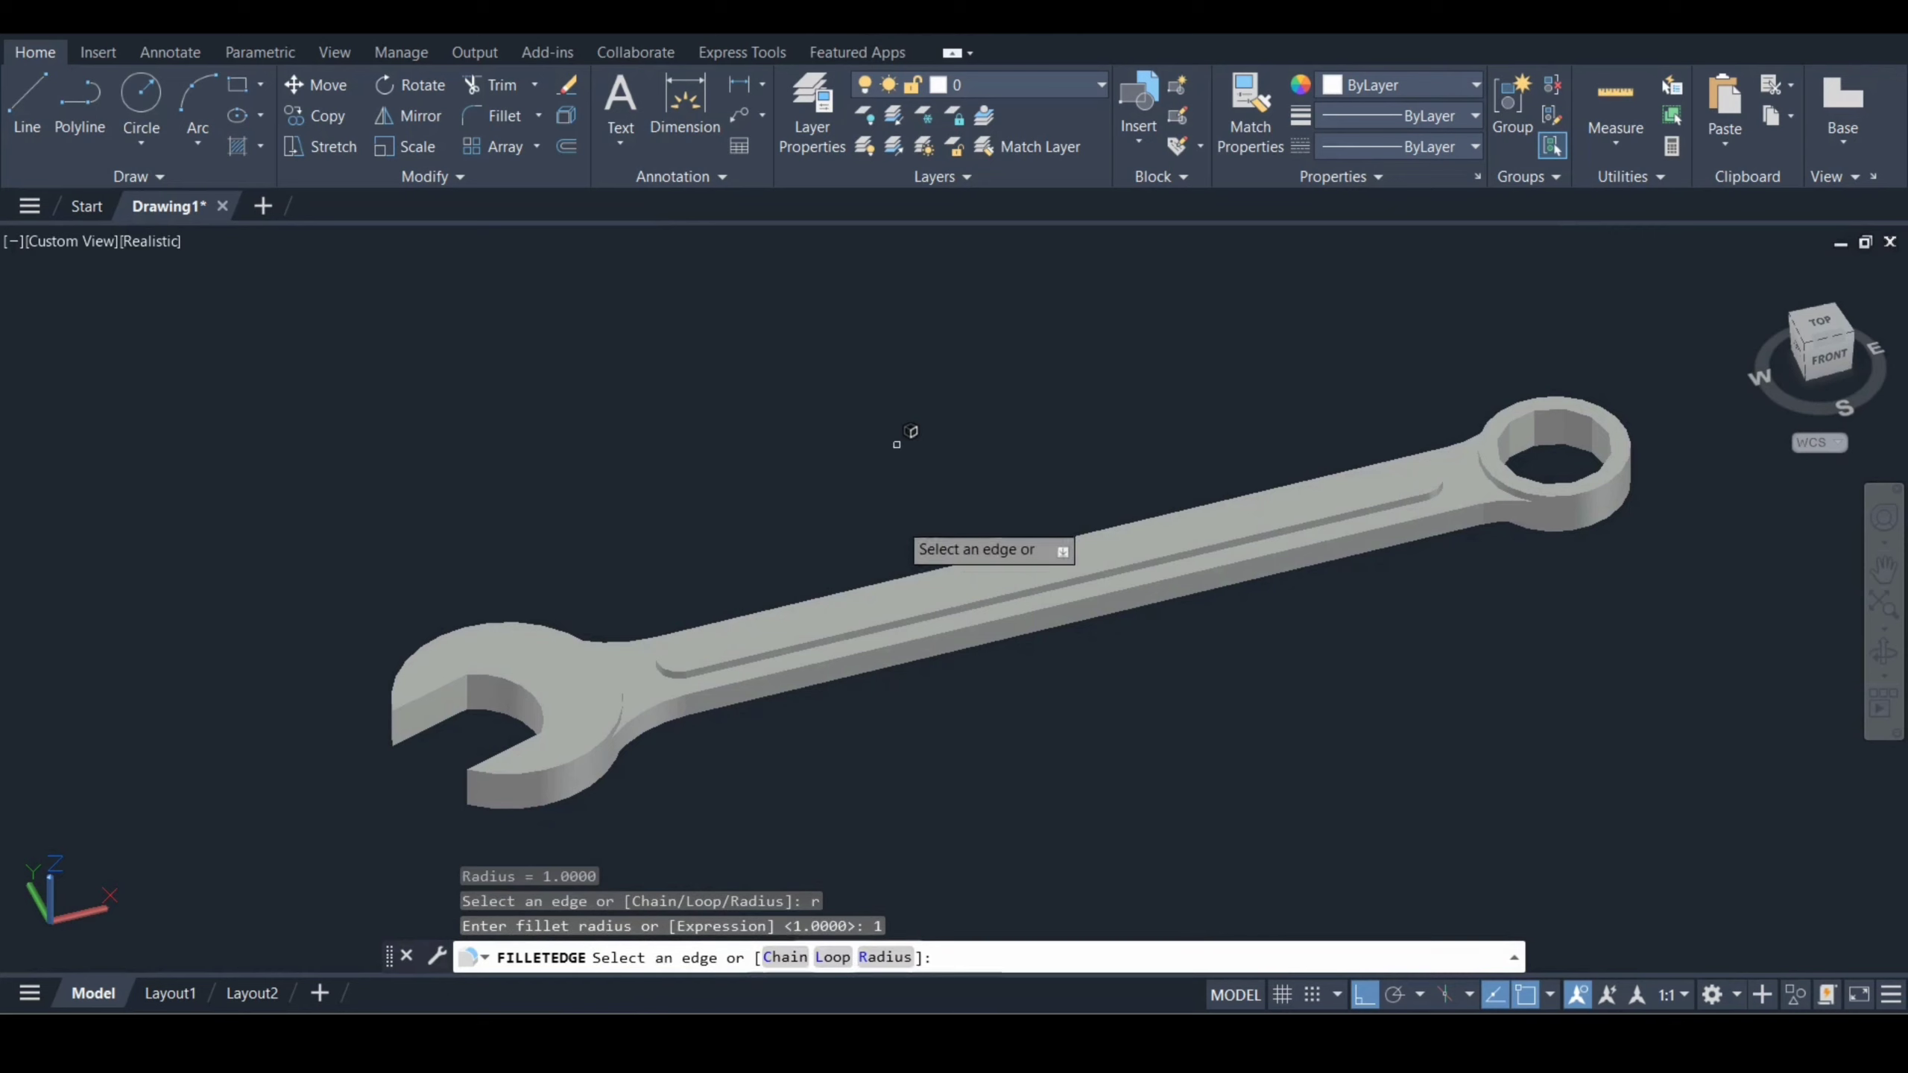
left_click(664, 667)
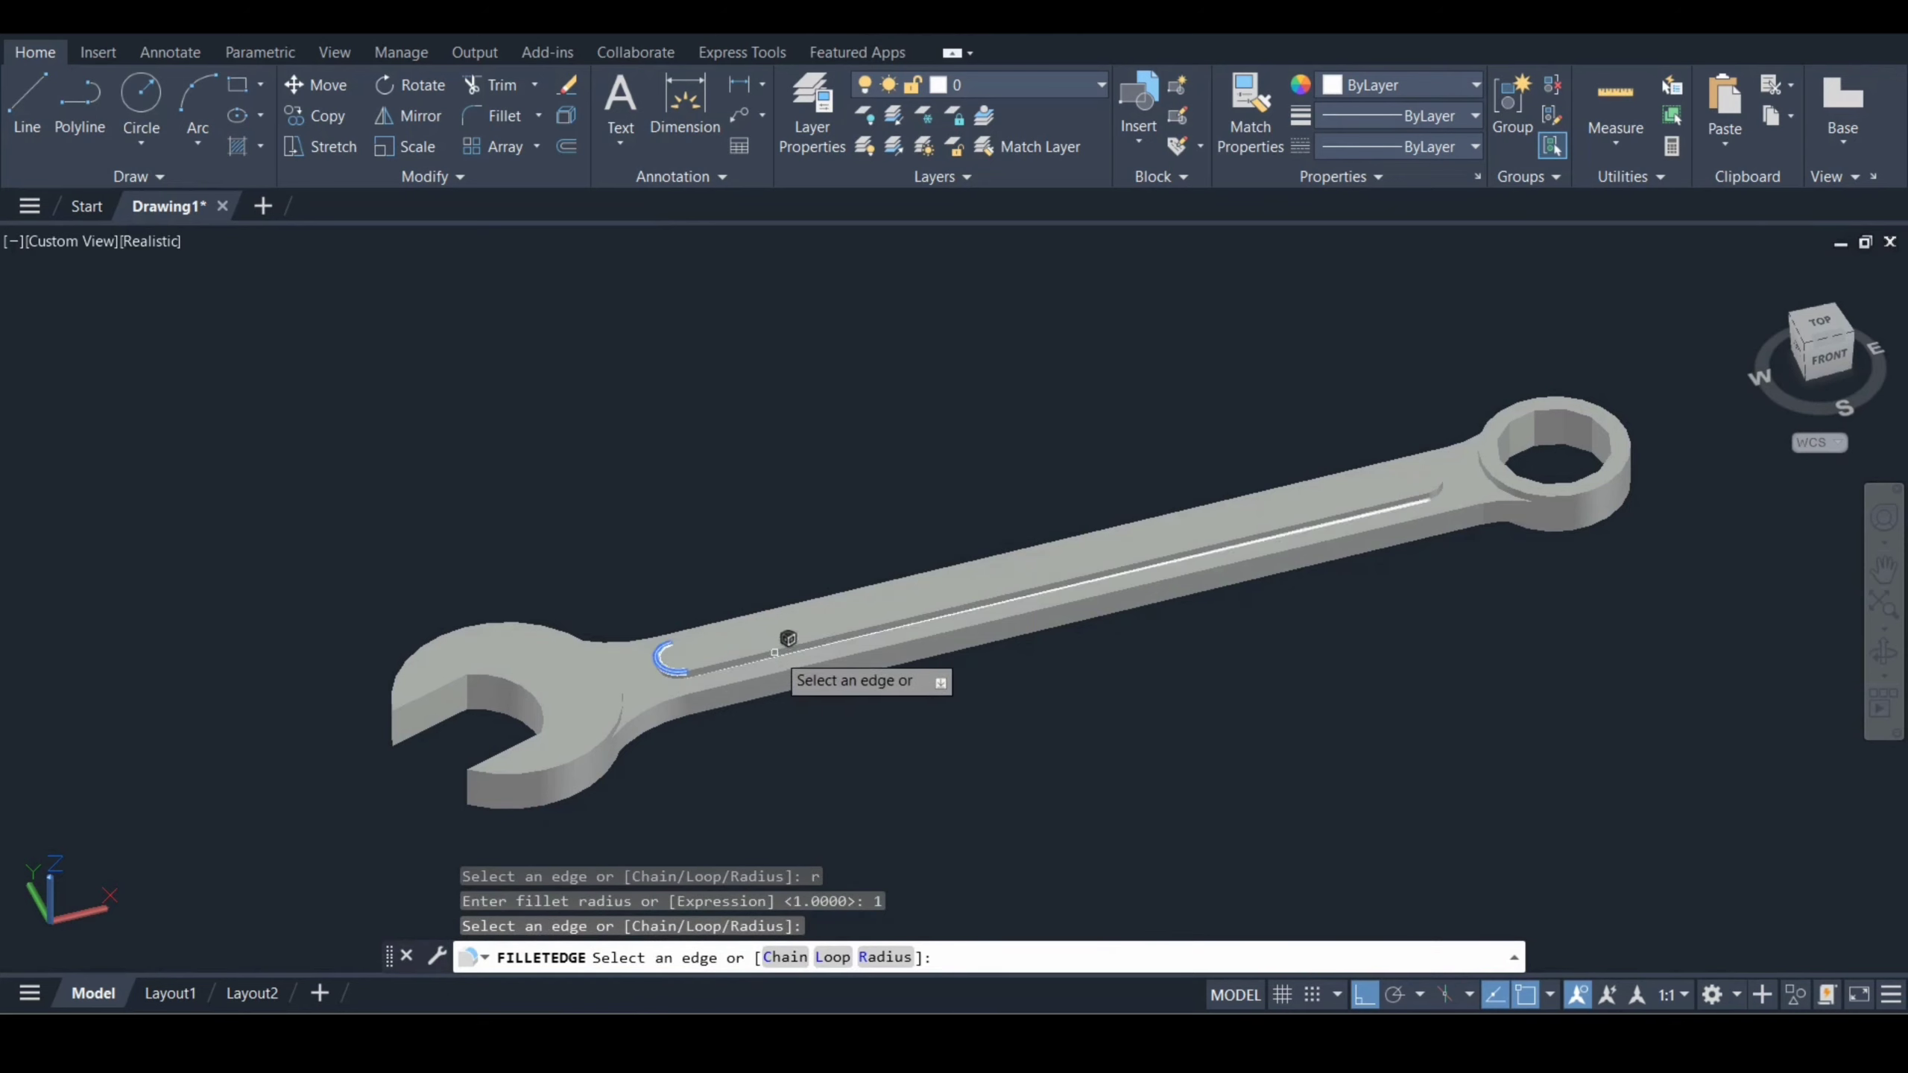
left_click(774, 650)
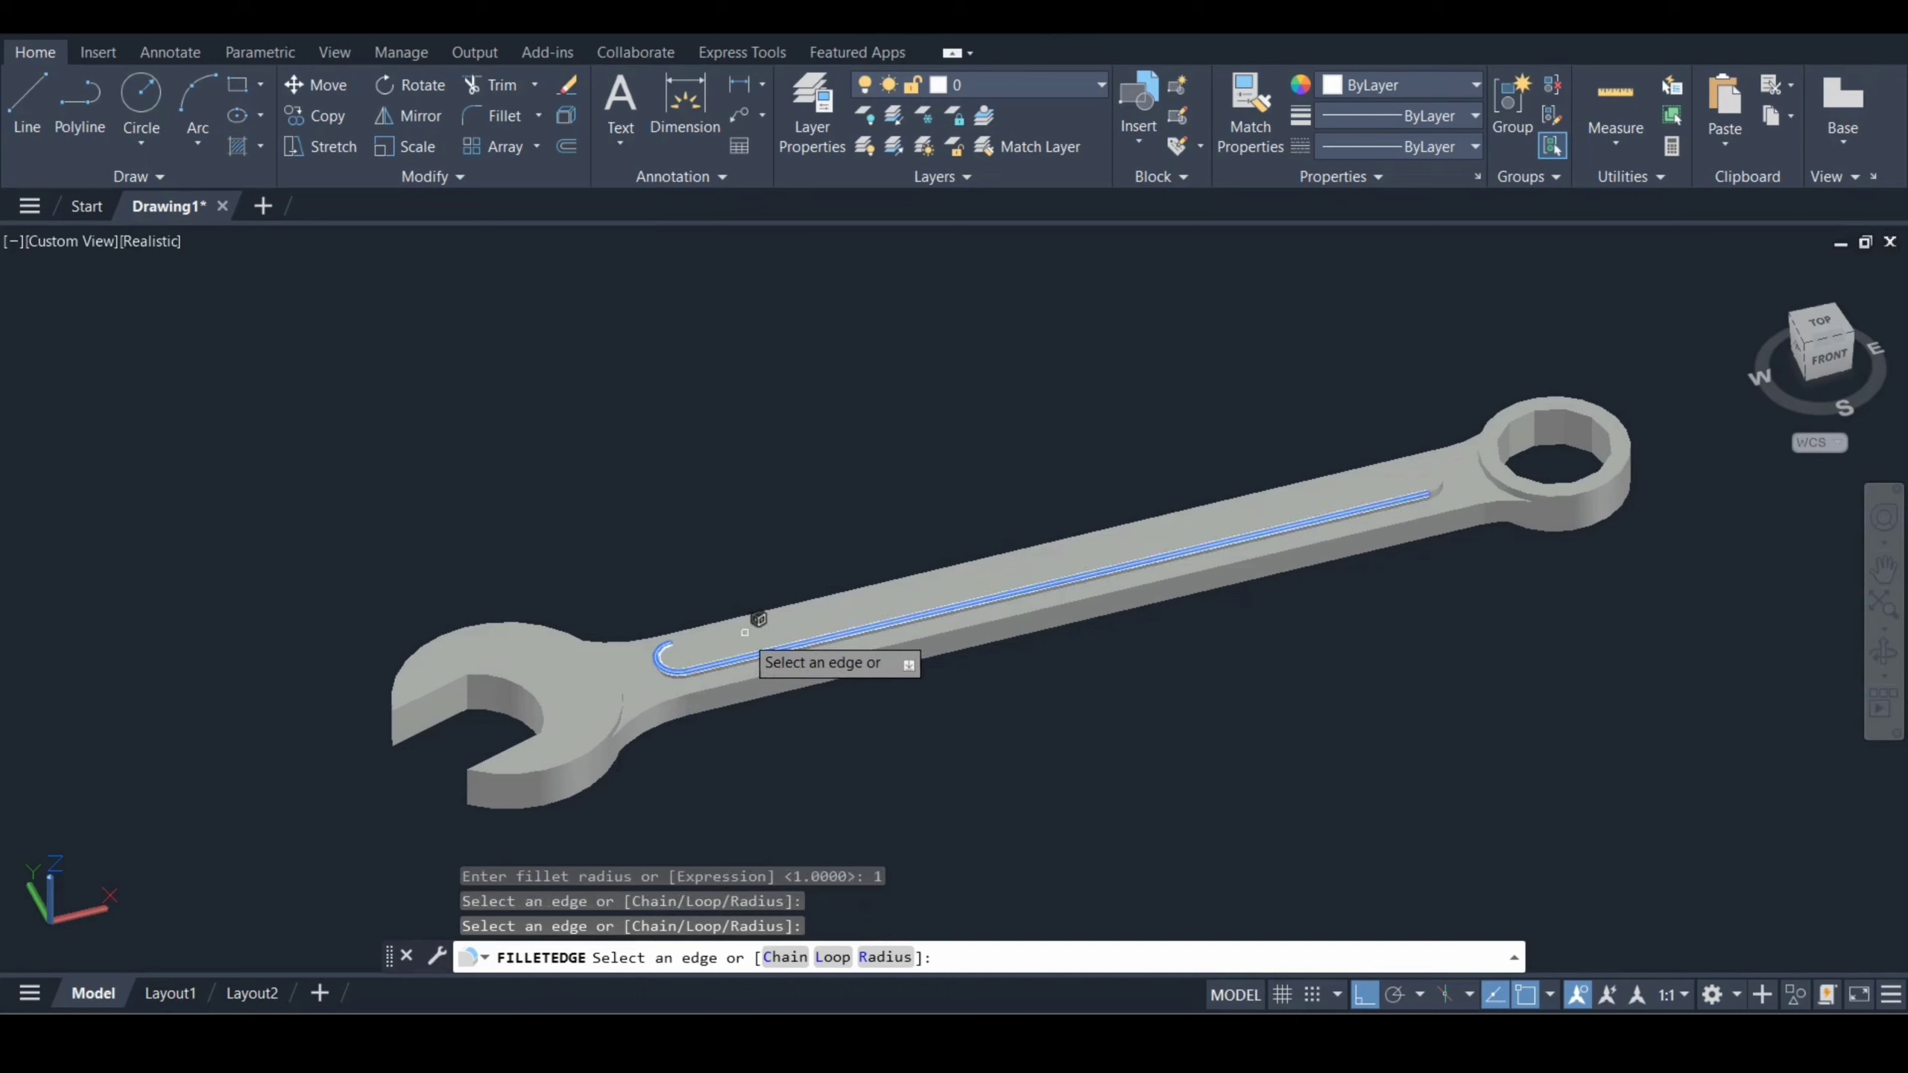
left_click(747, 616)
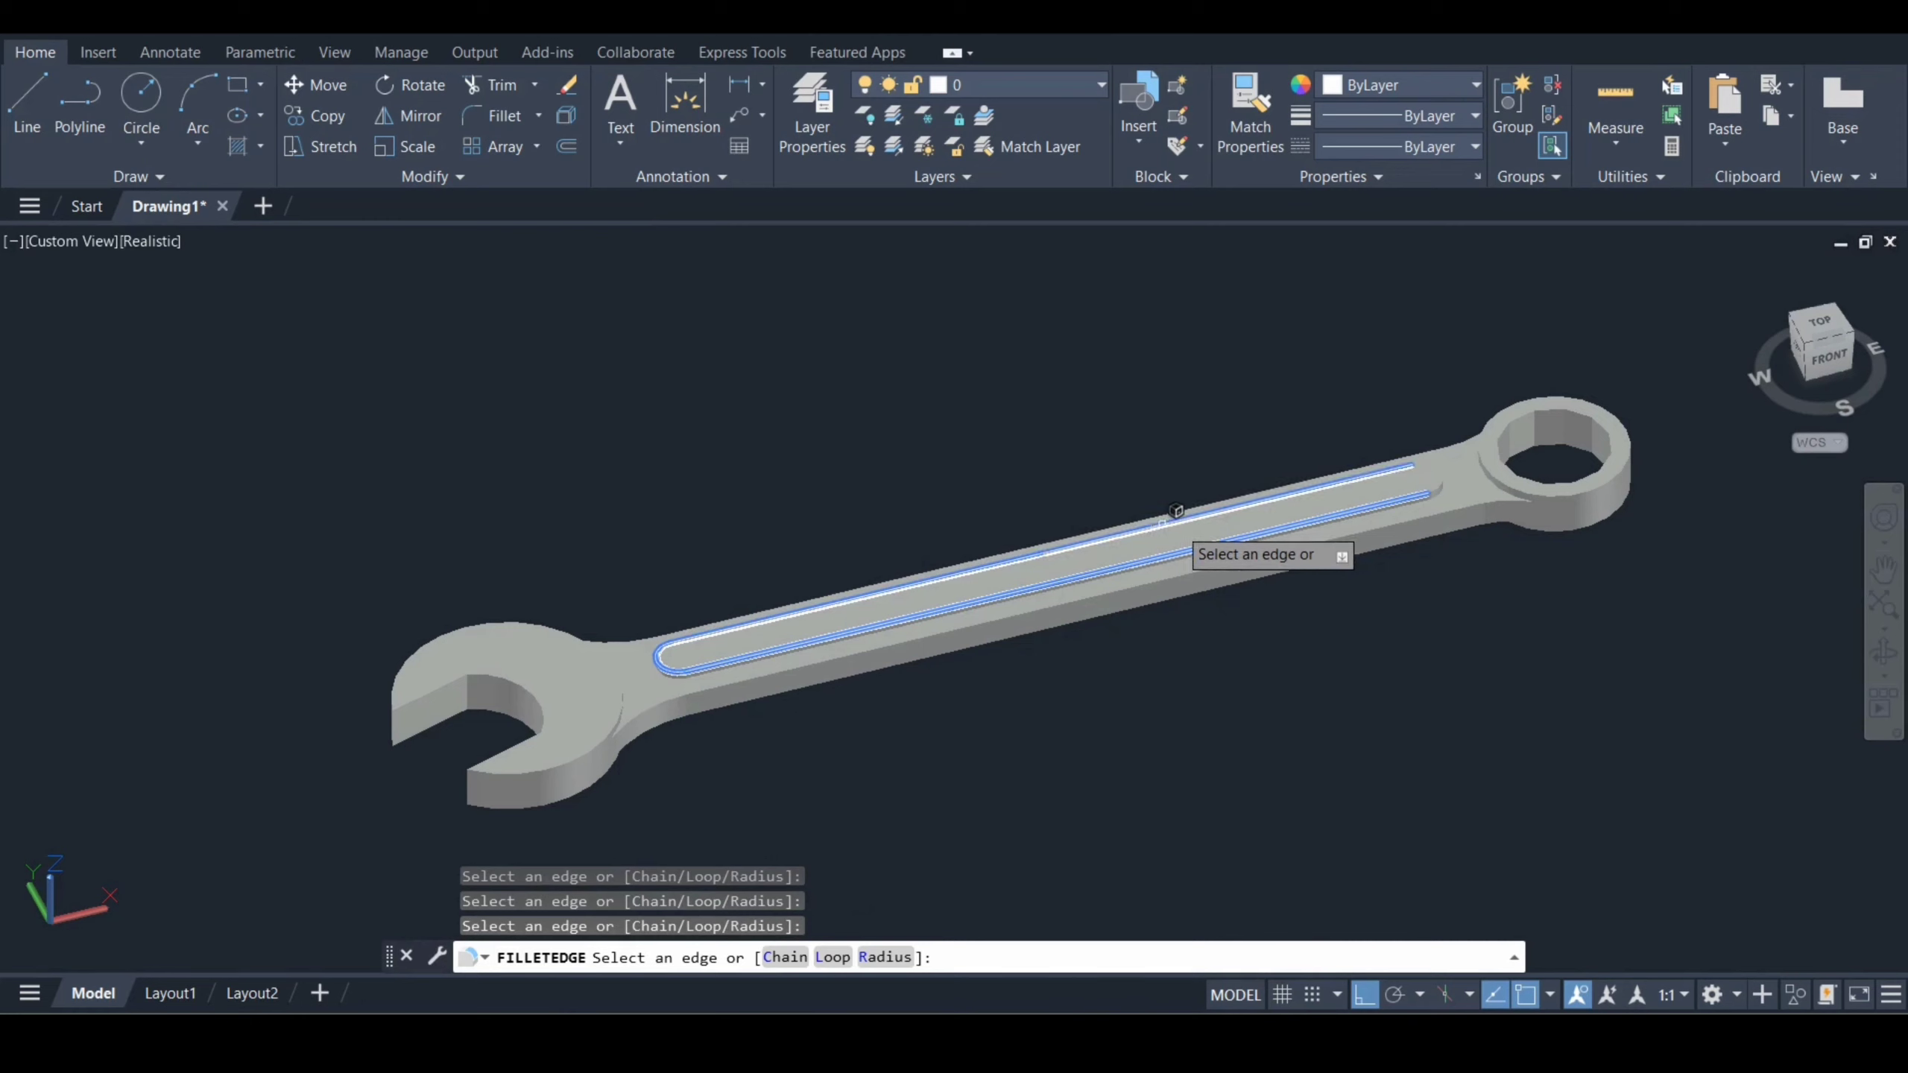
left_click(1436, 473)
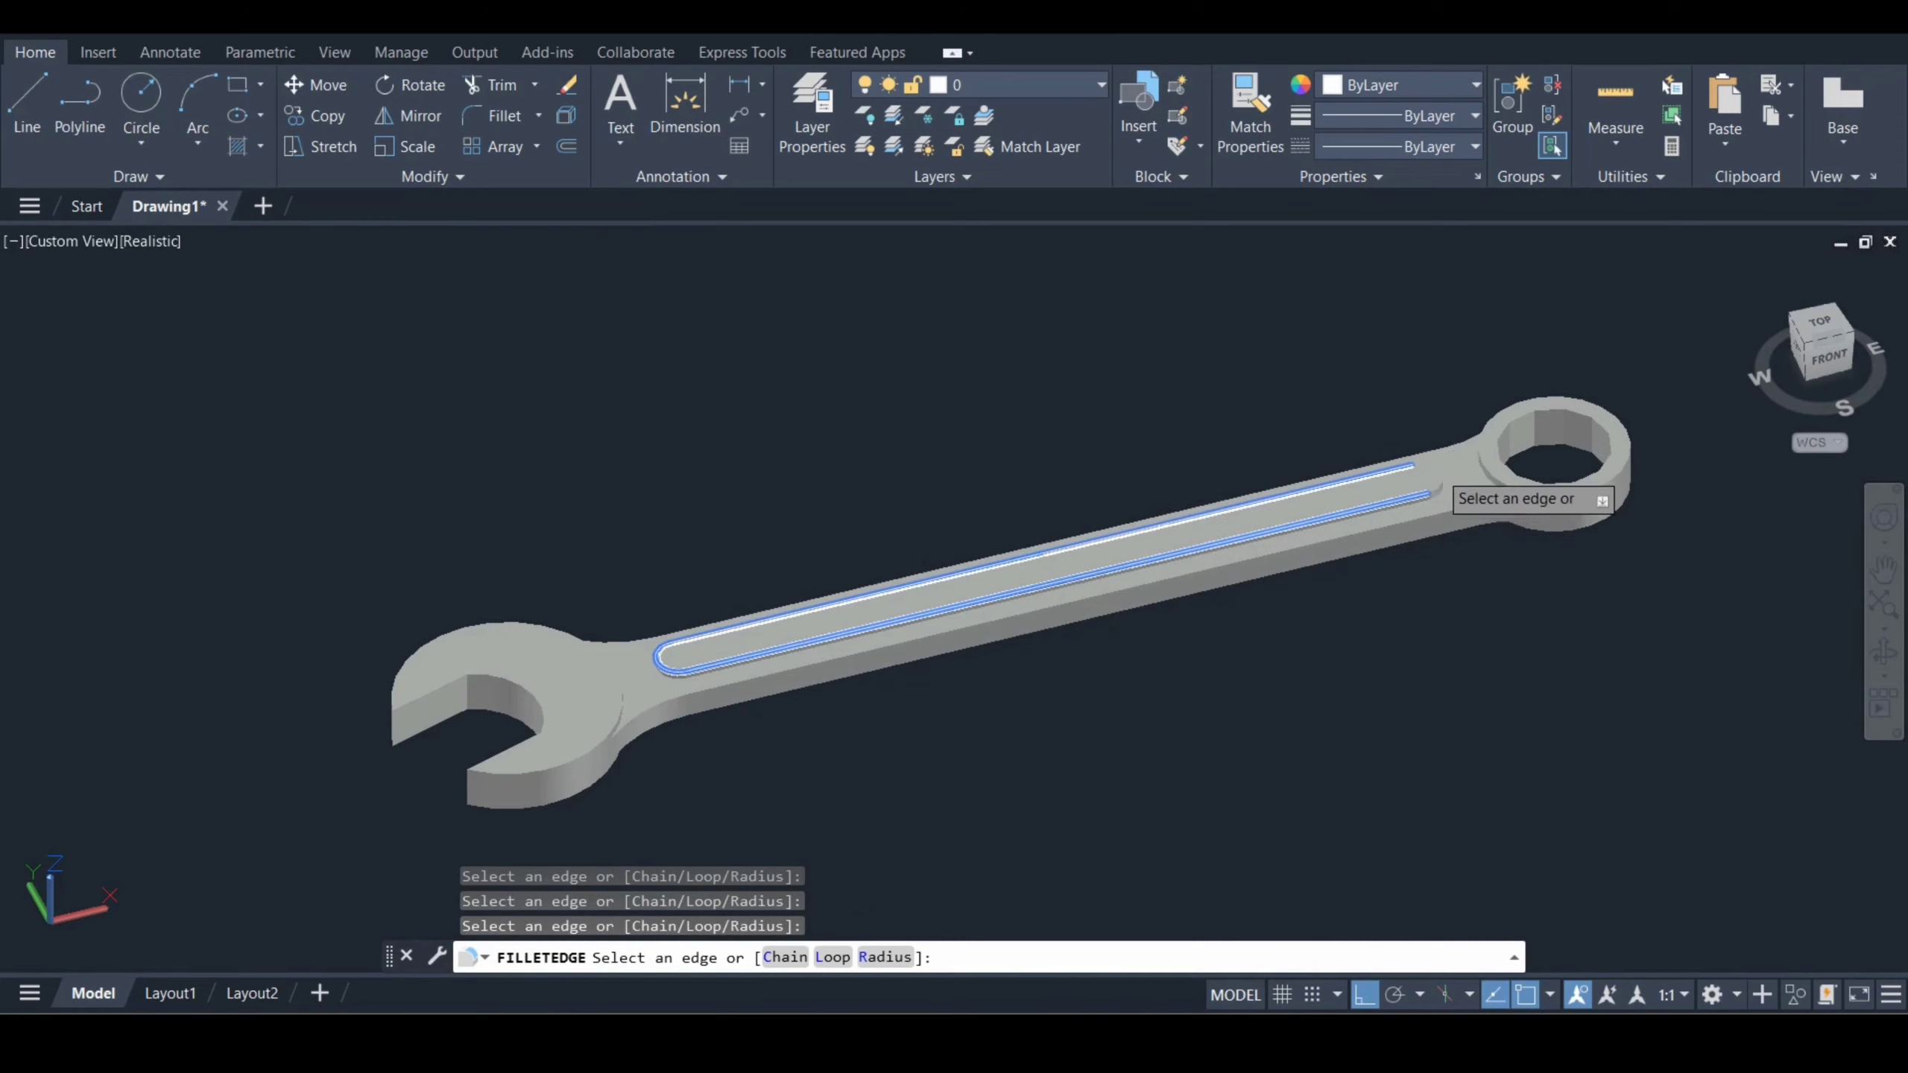
key("Return")
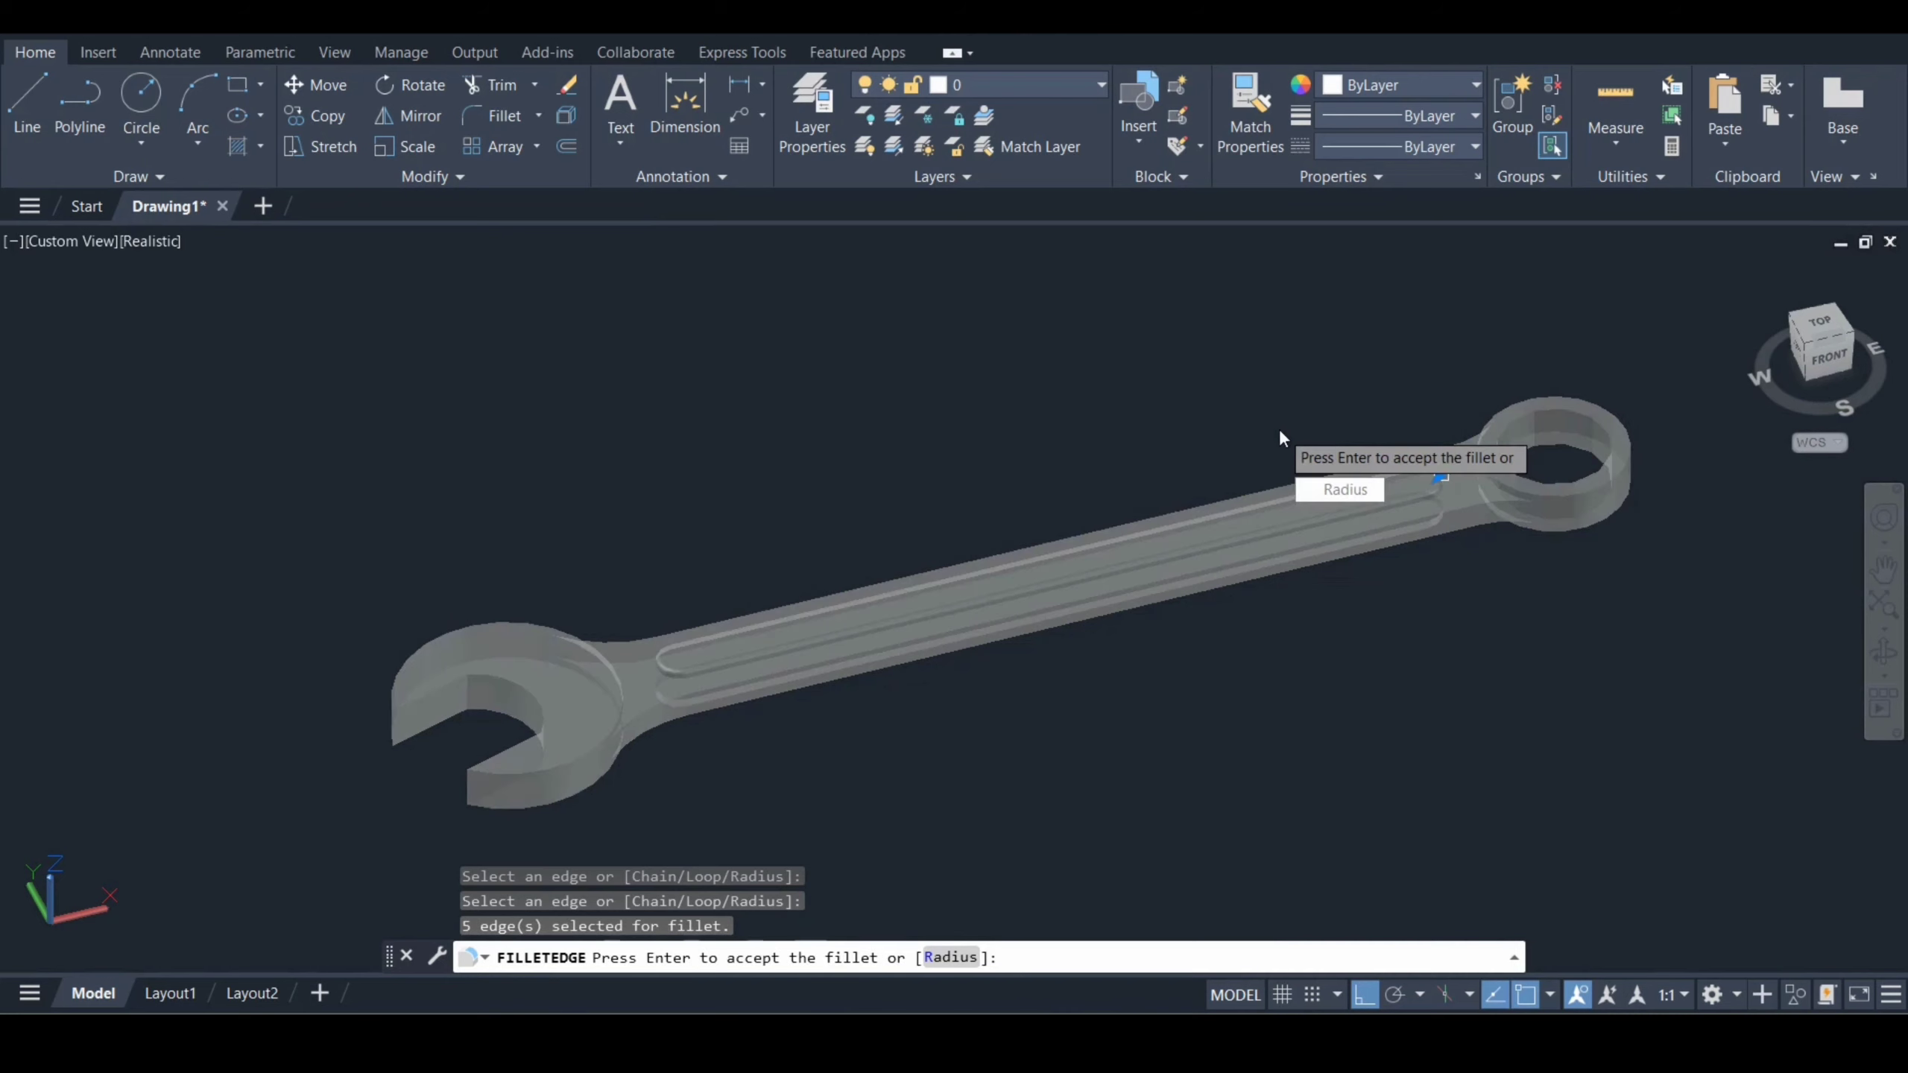
key("Return")
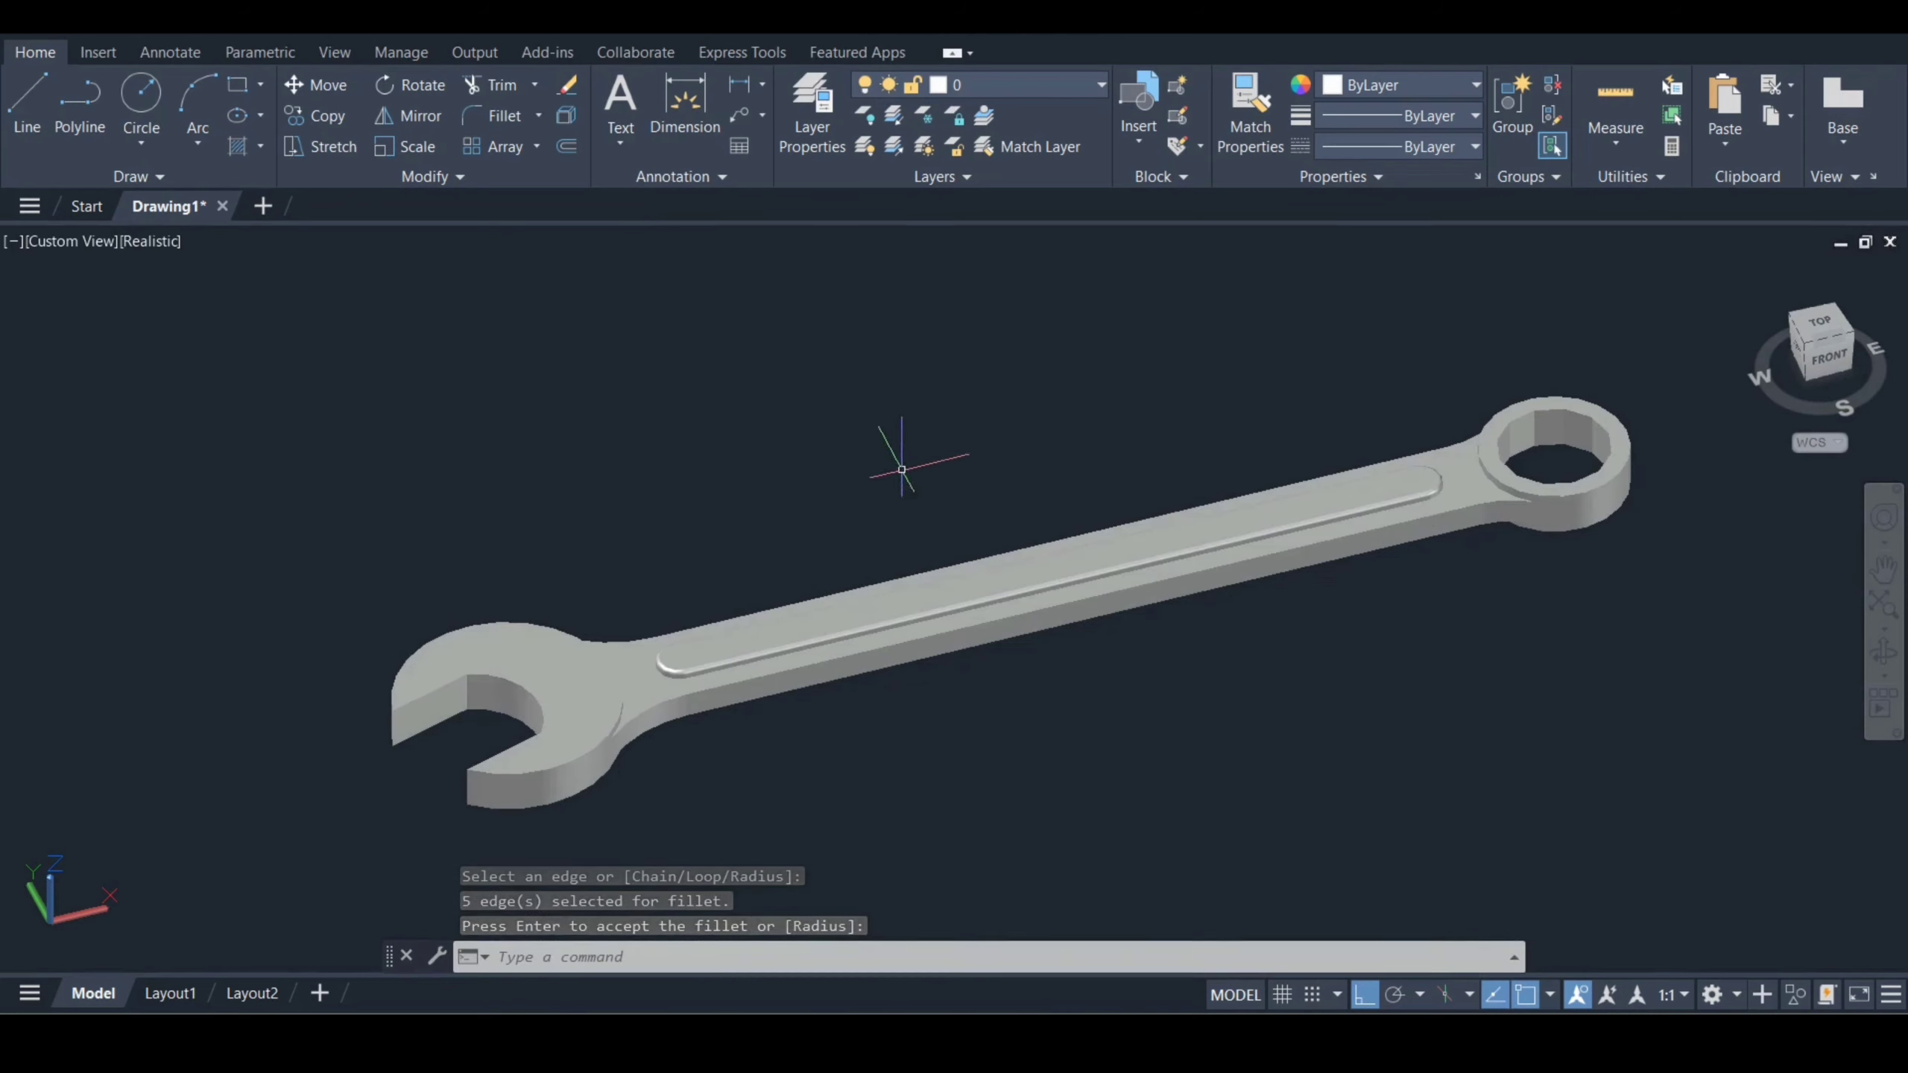
- Fillet the two outer arc edges of the open jaw with radius 1
key("Return")
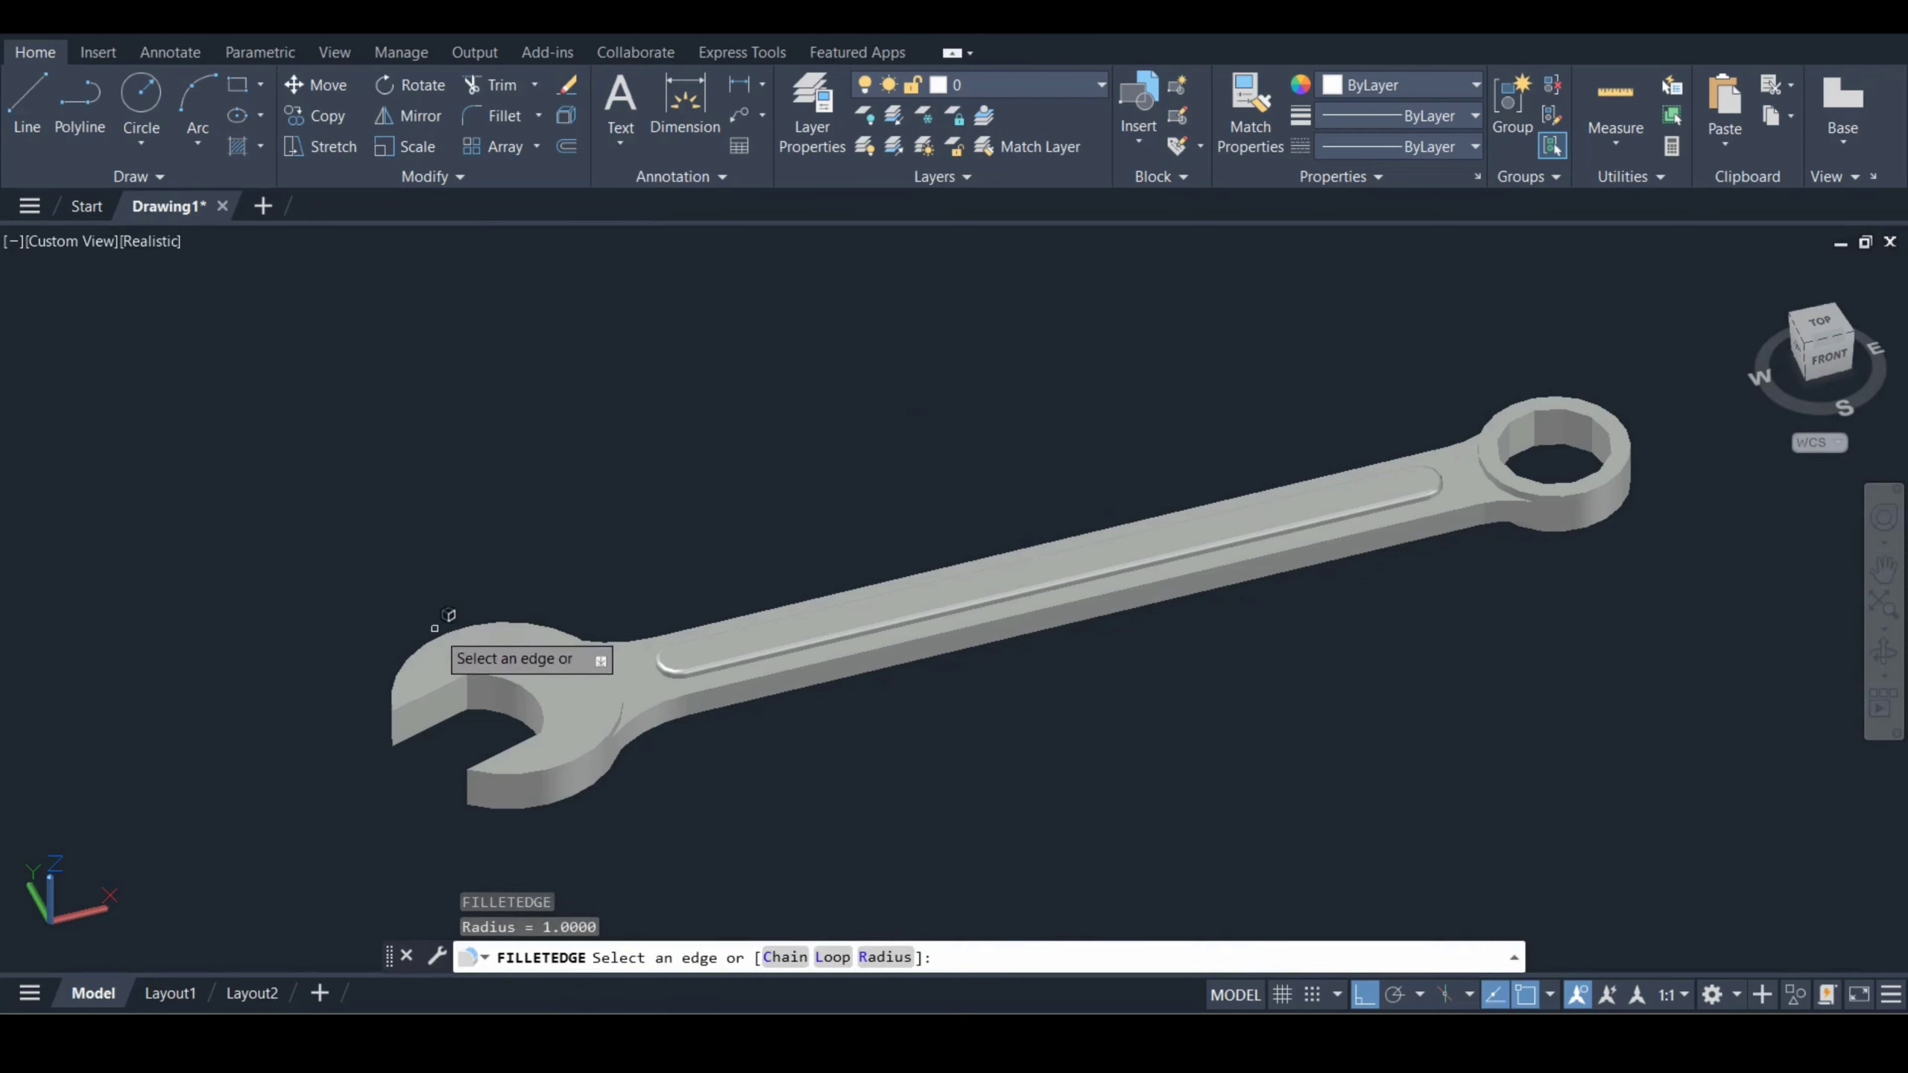
left_click(419, 645)
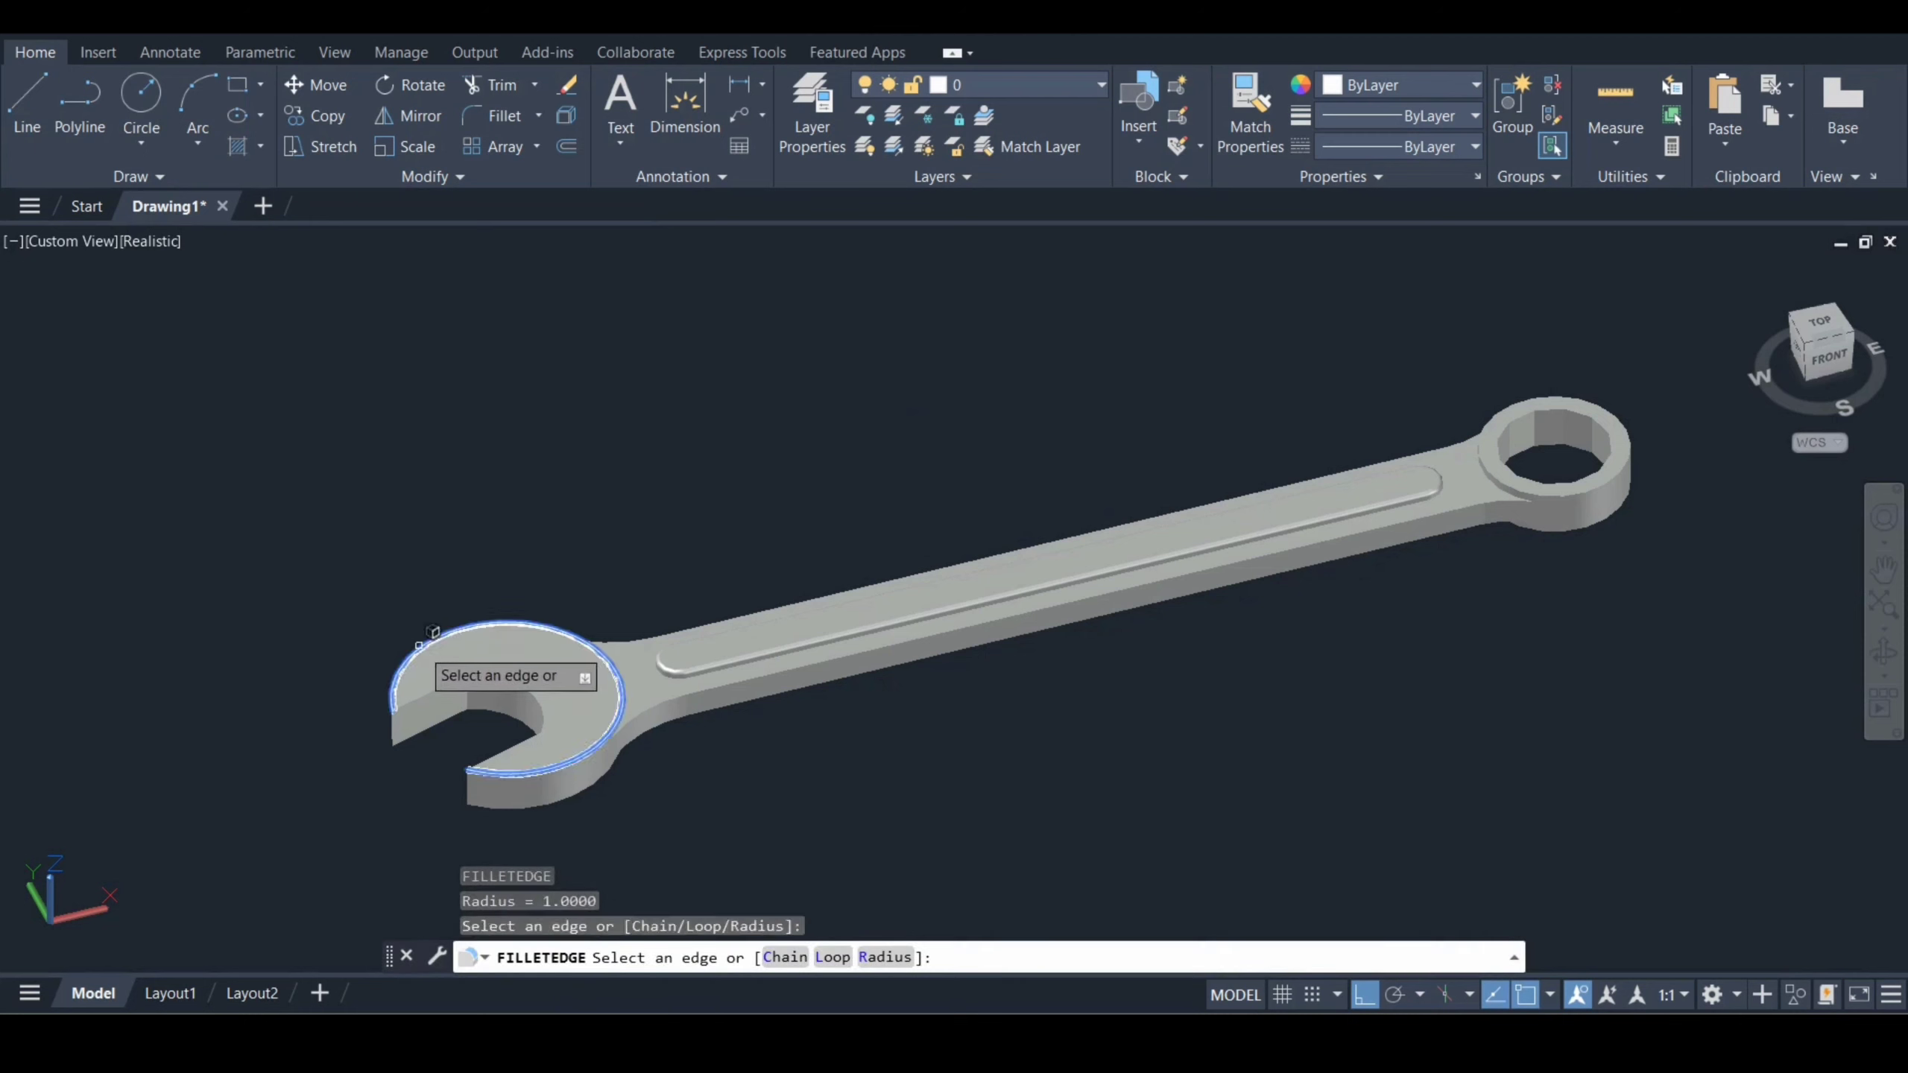
left_click(559, 773)
key("Return")
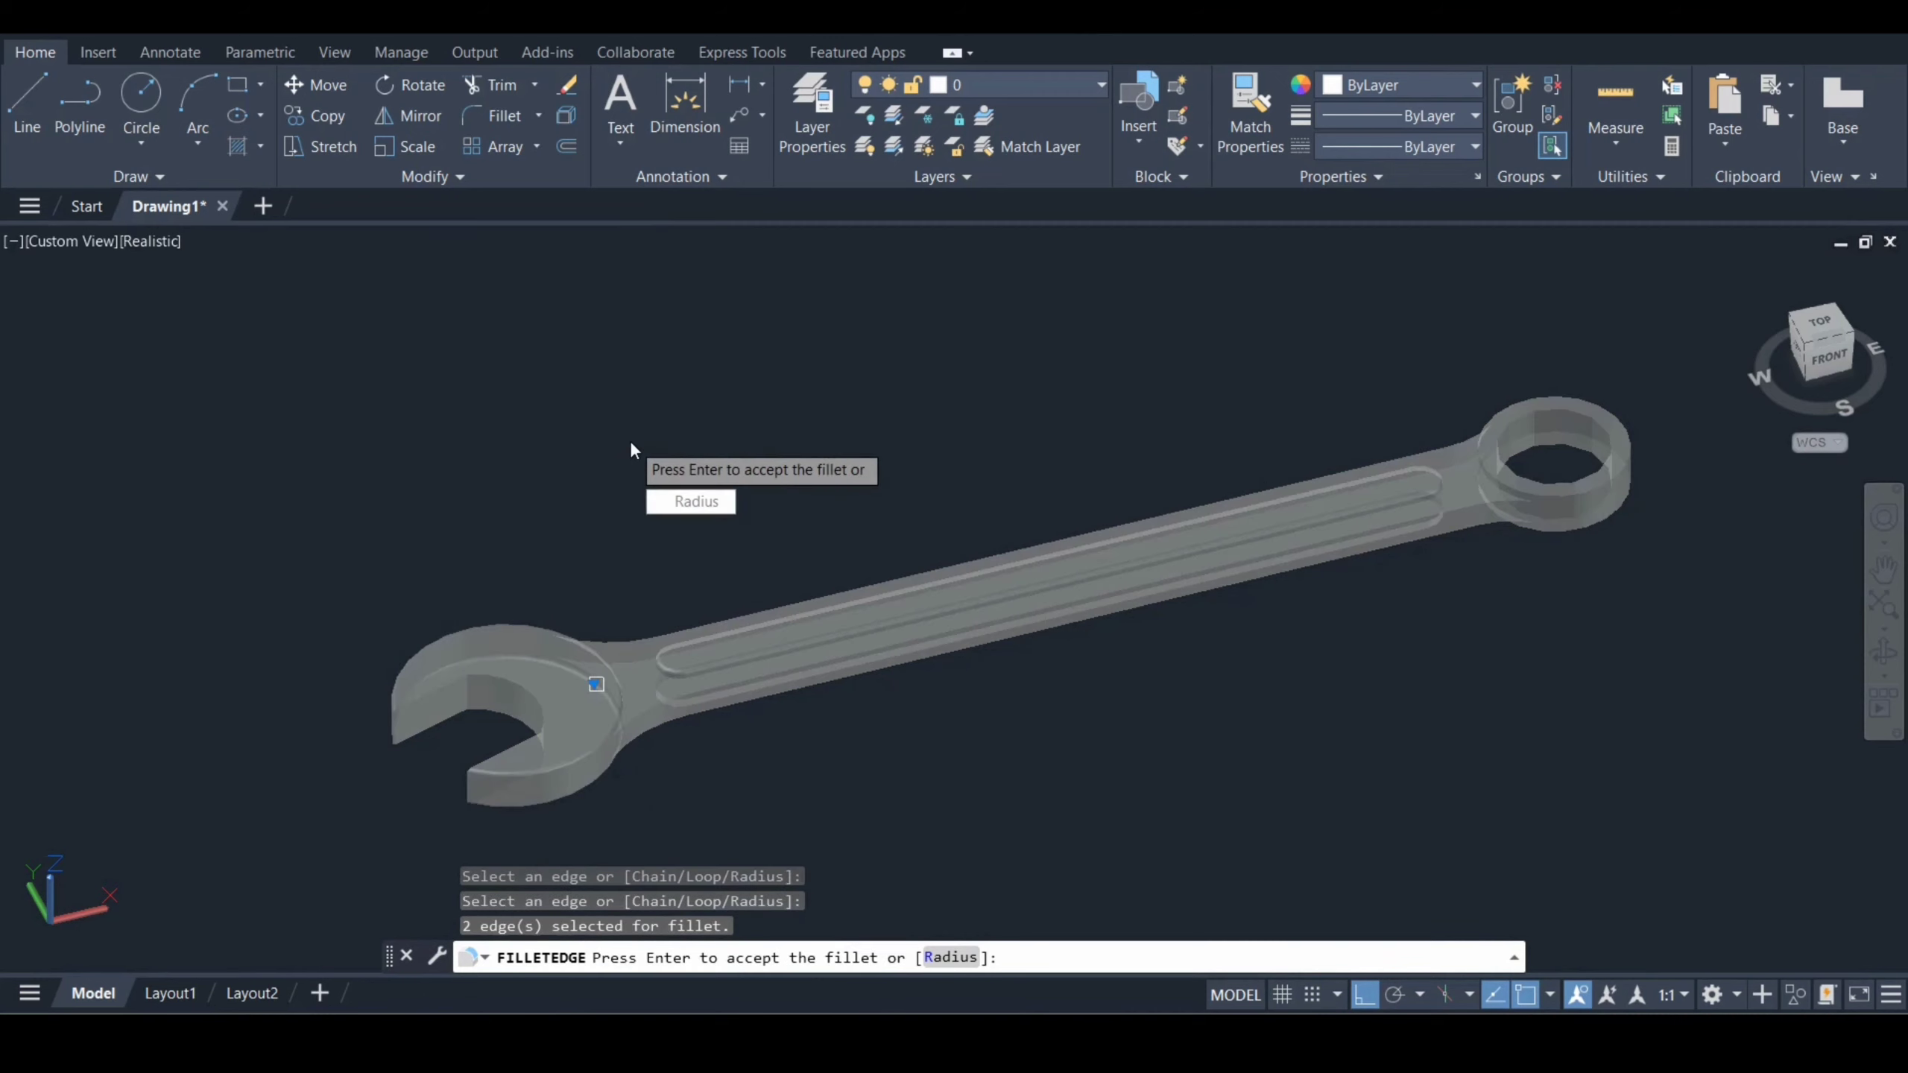
key("Return")
- Fillet the upper and lower outer circular edges of the ring end with radius 1
key("Return")
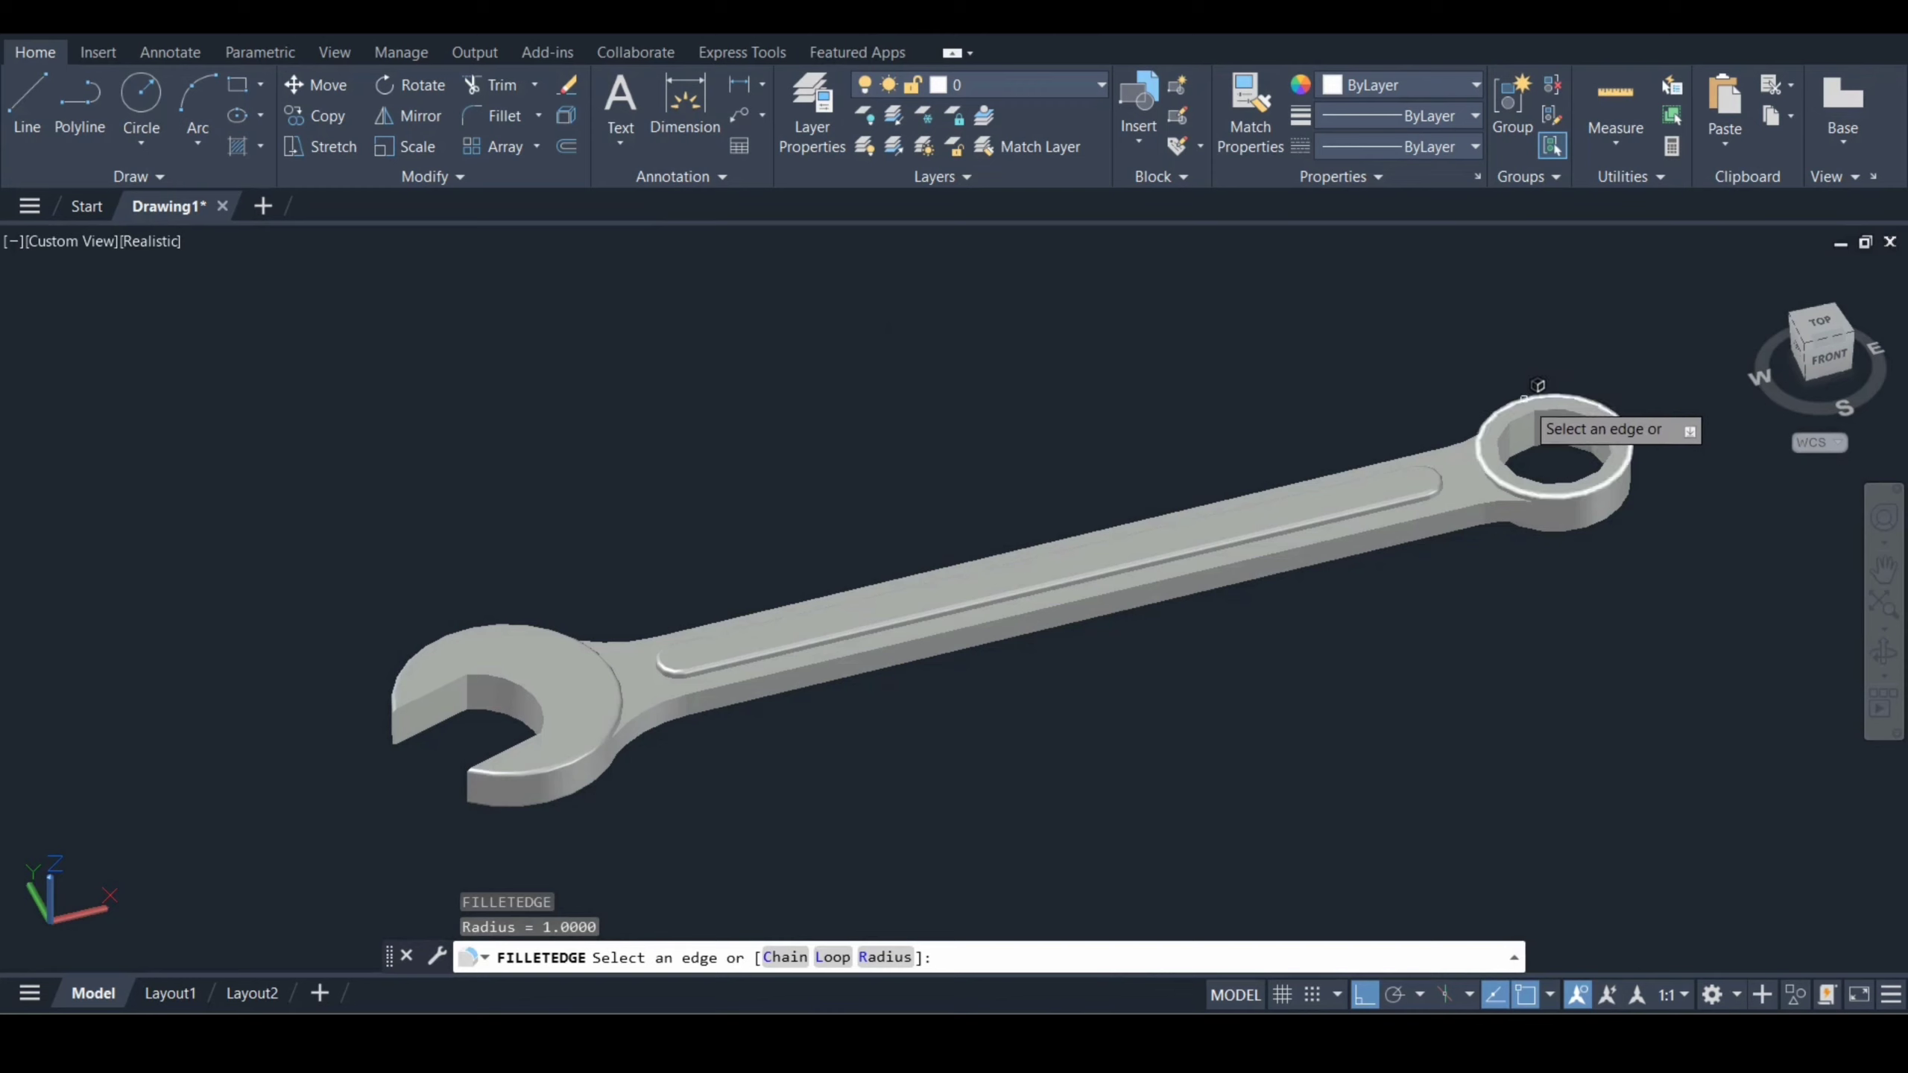
left_click(1523, 398)
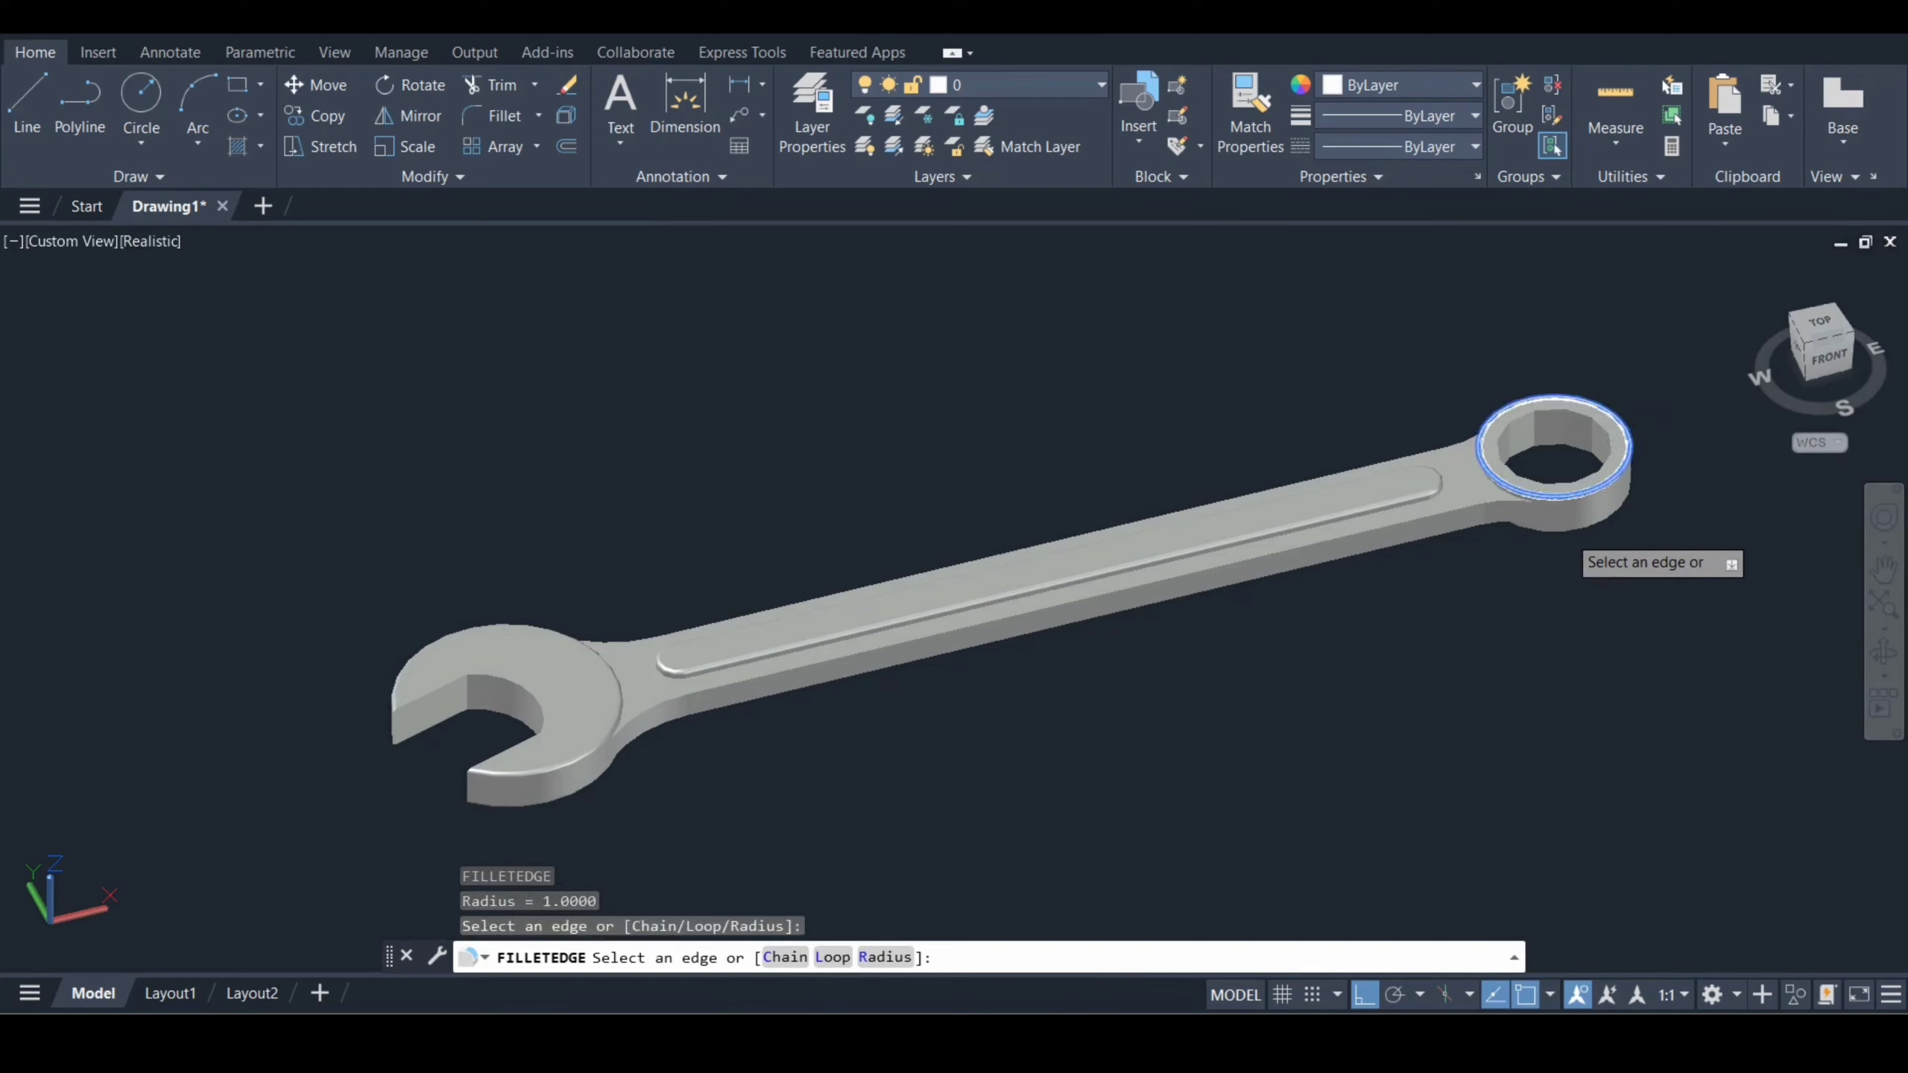
left_click(1579, 518)
key("Return")
key("Return")
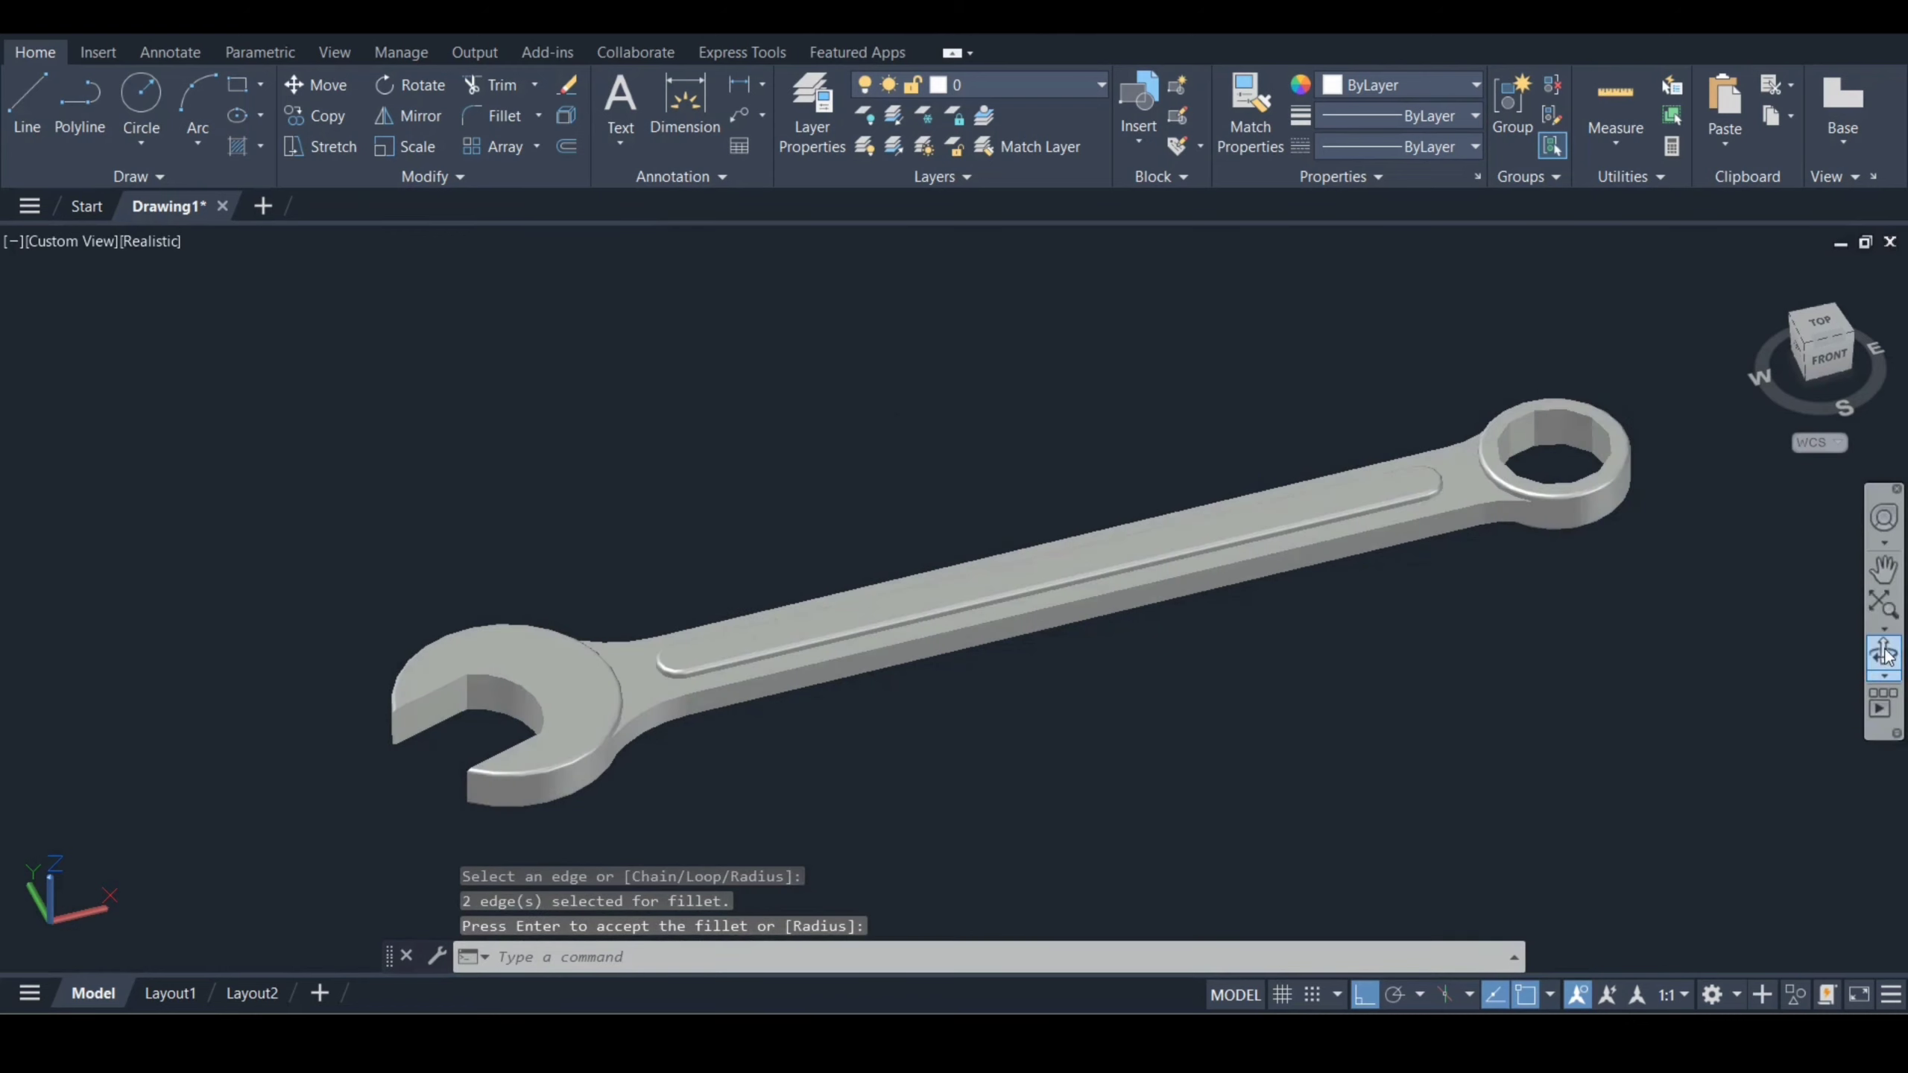
- Fillet the edges of the raised rounded slot on the handle's underside with radius 1
key("Return")
mouse_move(1406, 610)
middle_mouse_down("shift")
mouse_move(1354, 605)
mouse_move(1287, 521)
mouse_move(1141, 635)
mouse_move(1077, 550)
mouse_move(1100, 486)
mouse_move(1103, 508)
mouse_move(971, 524)
mouse_move(968, 504)
middle_mouse_up("shift")
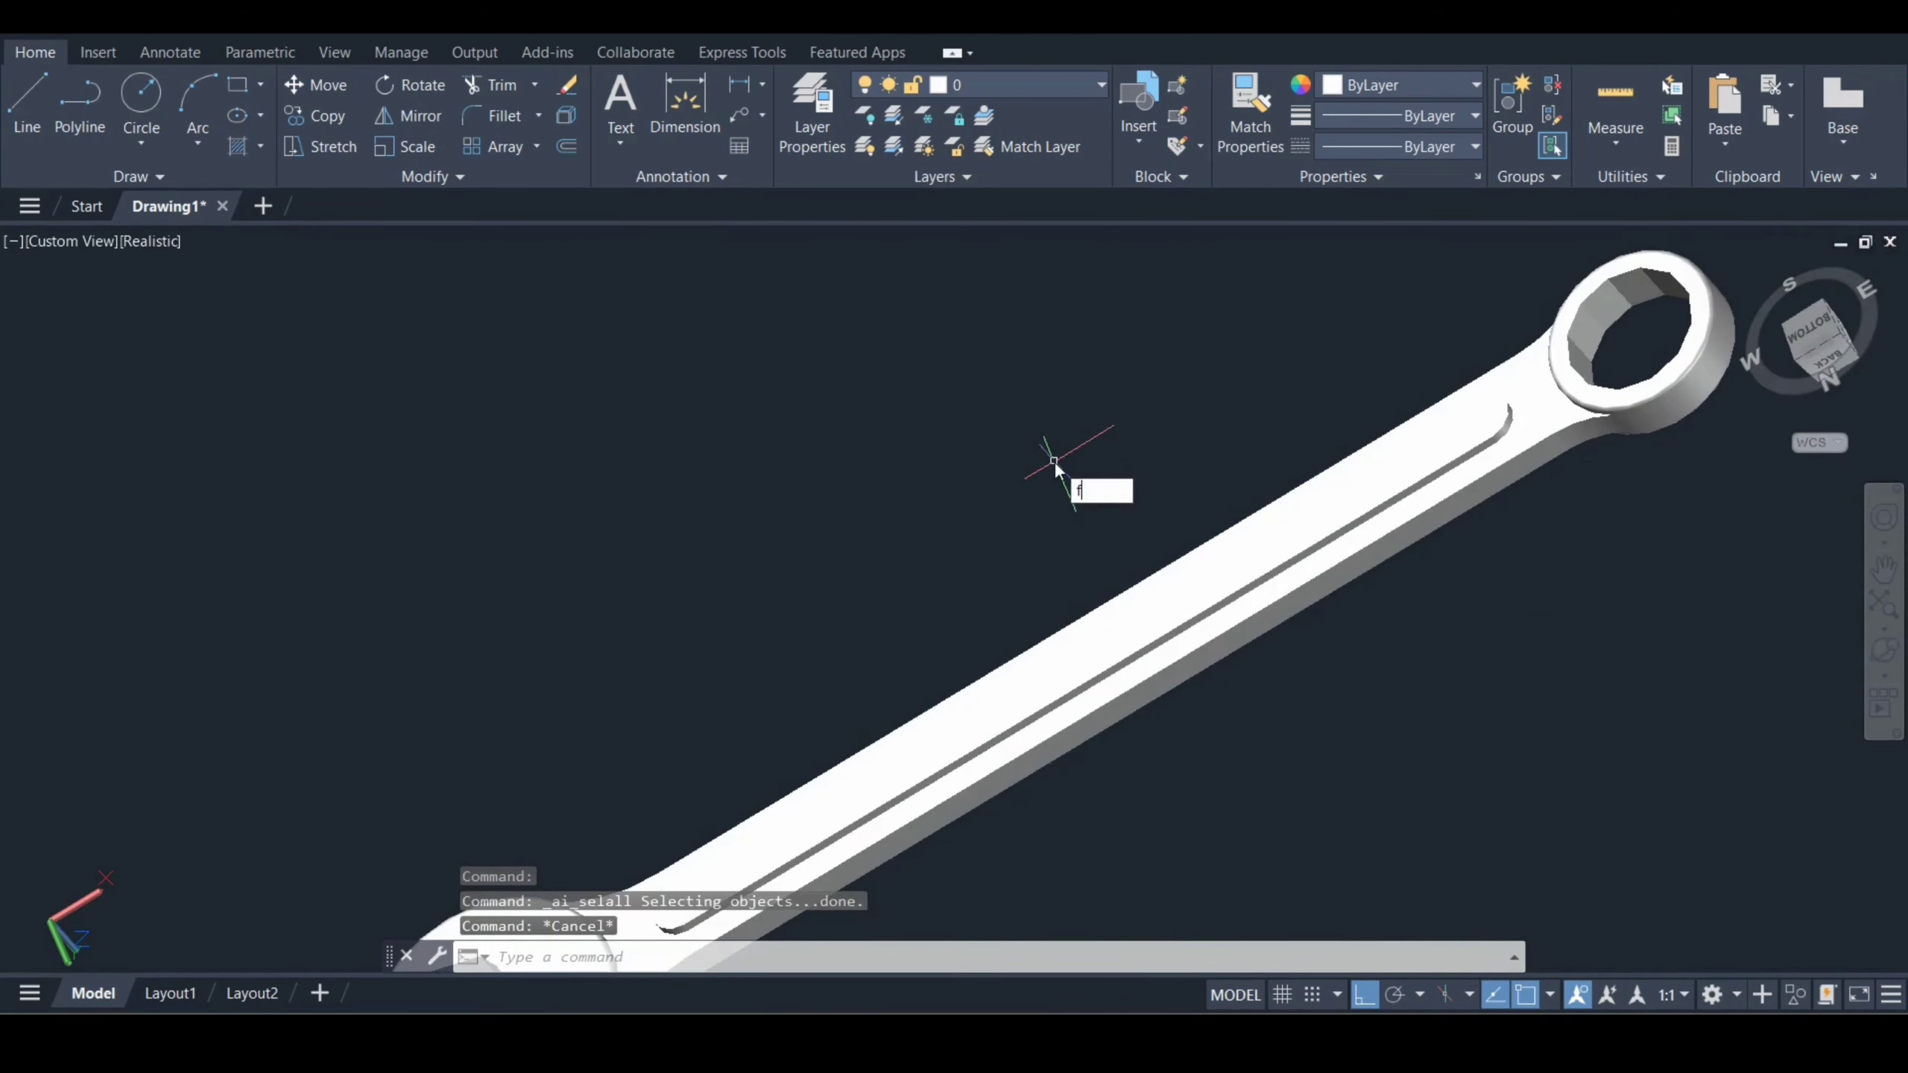
key("Down")
key("Return")
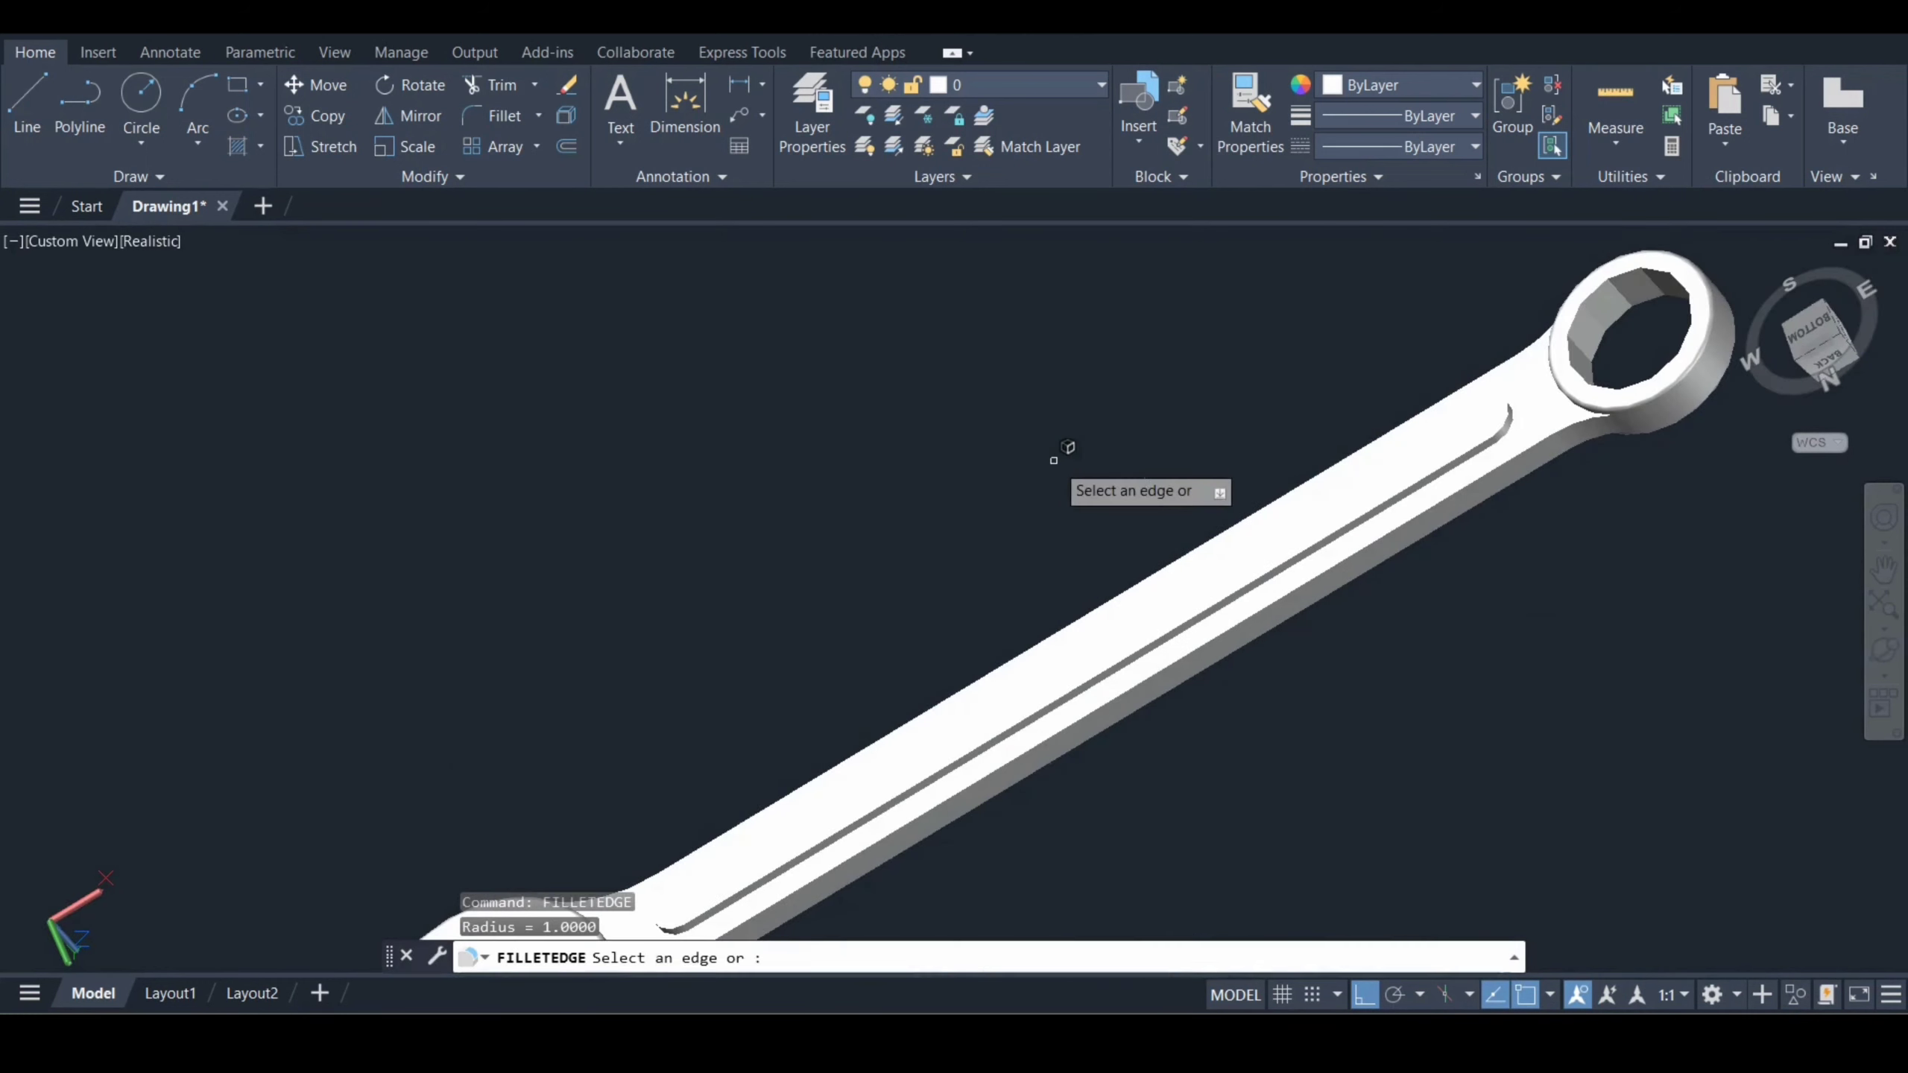
left_click(1344, 524)
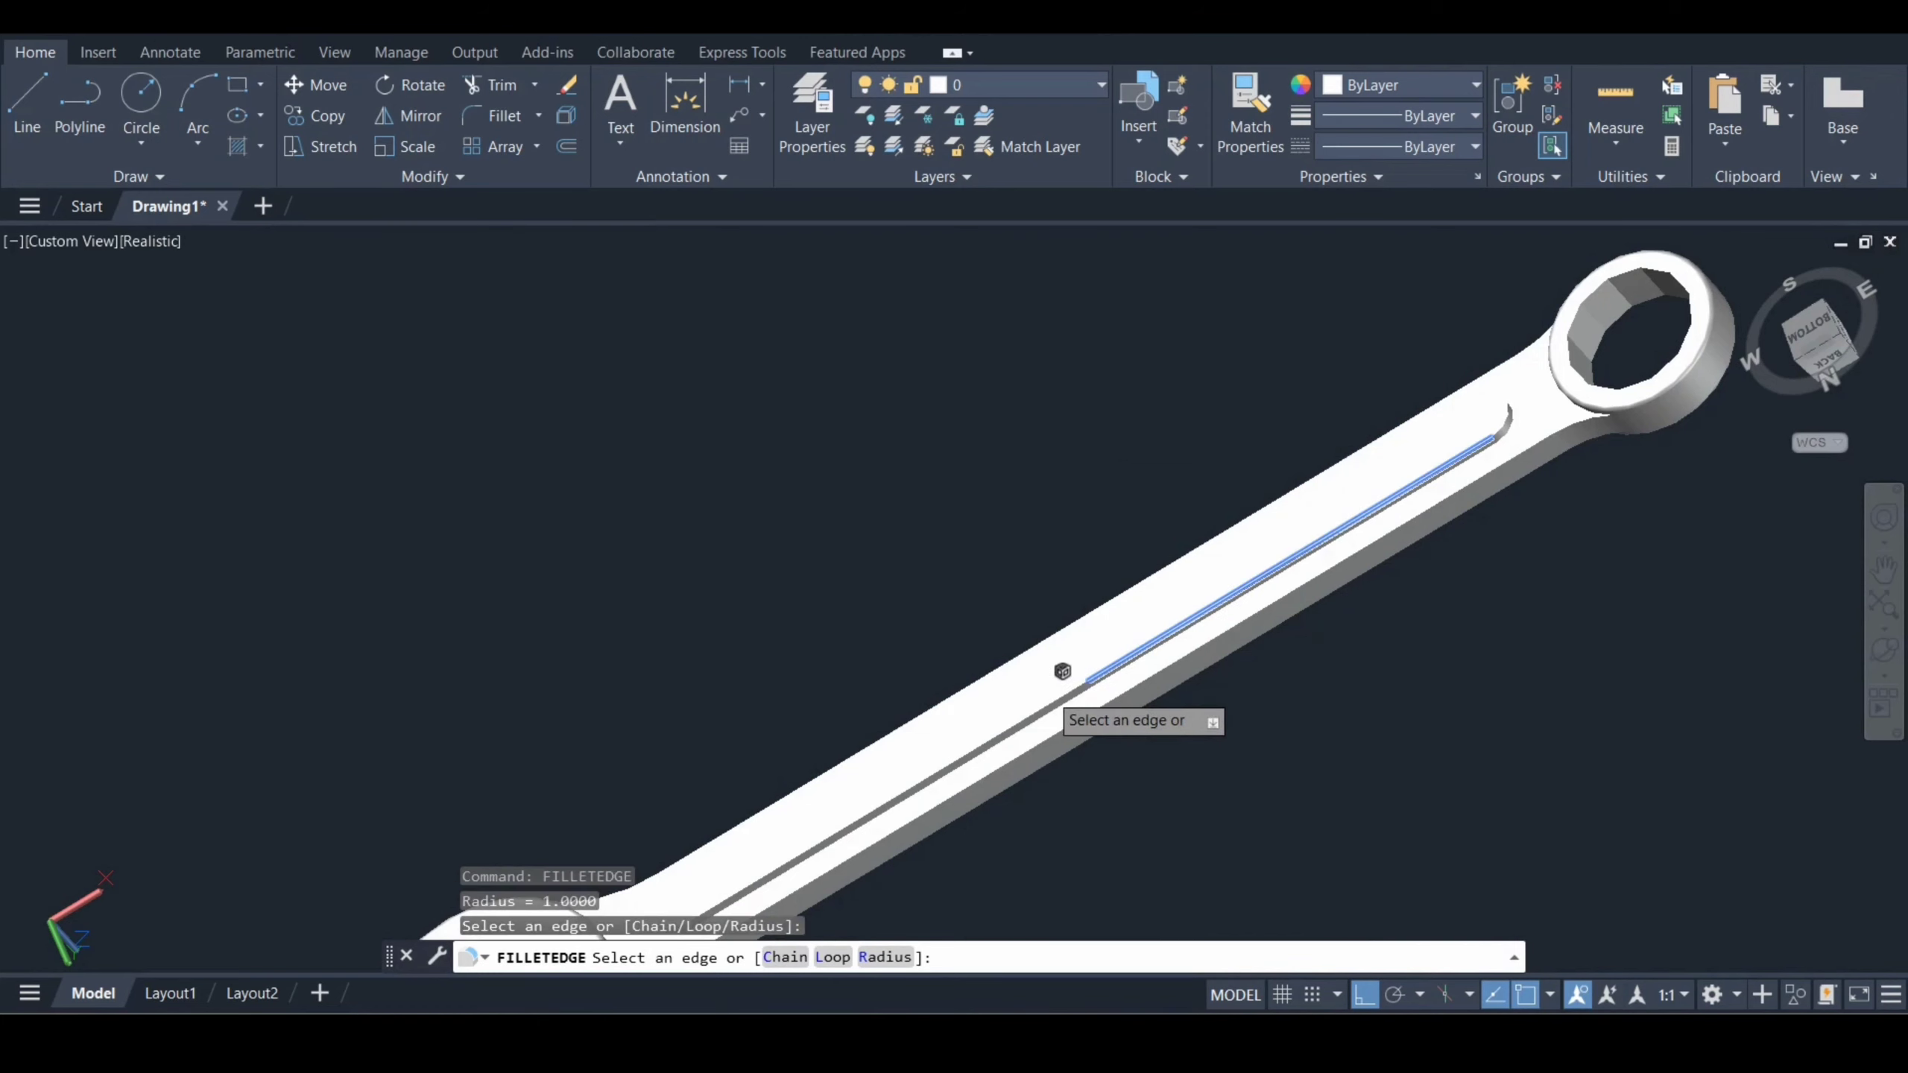
left_click(1053, 692)
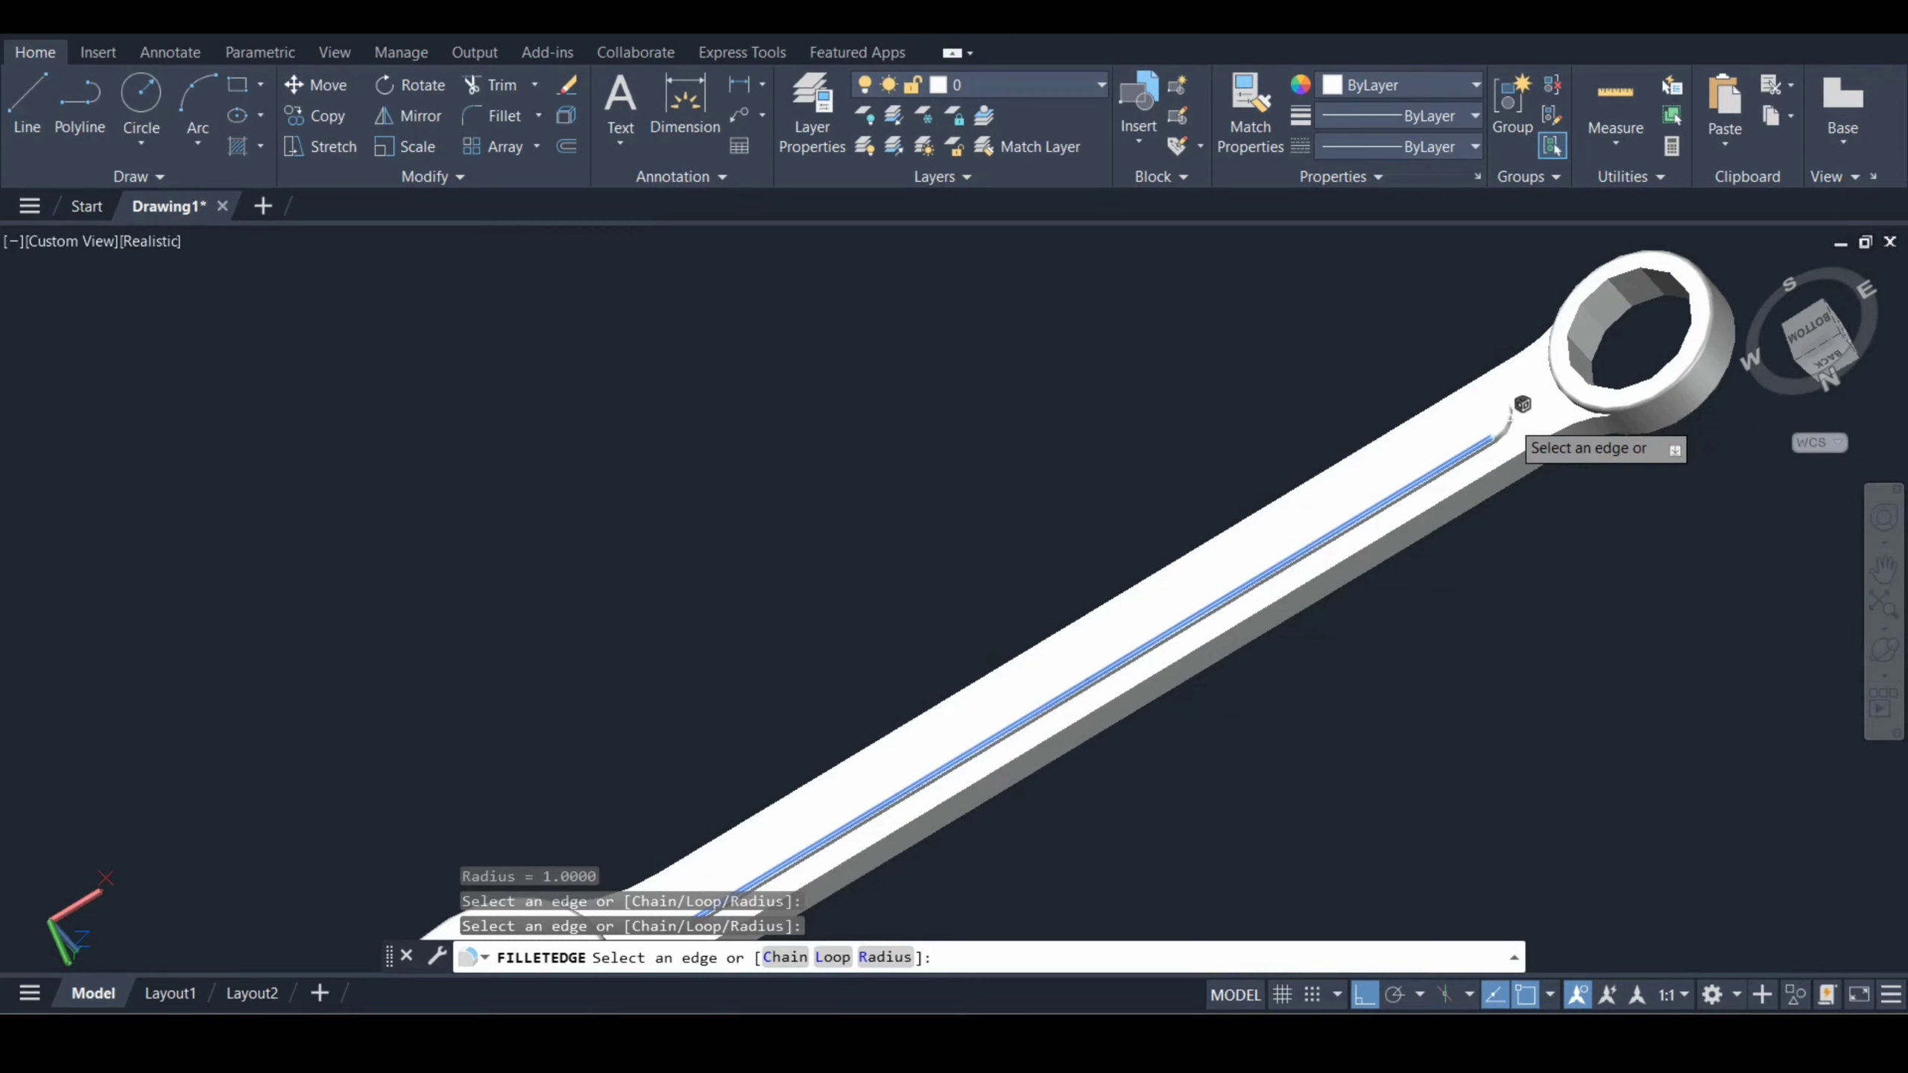
left_click(1494, 393)
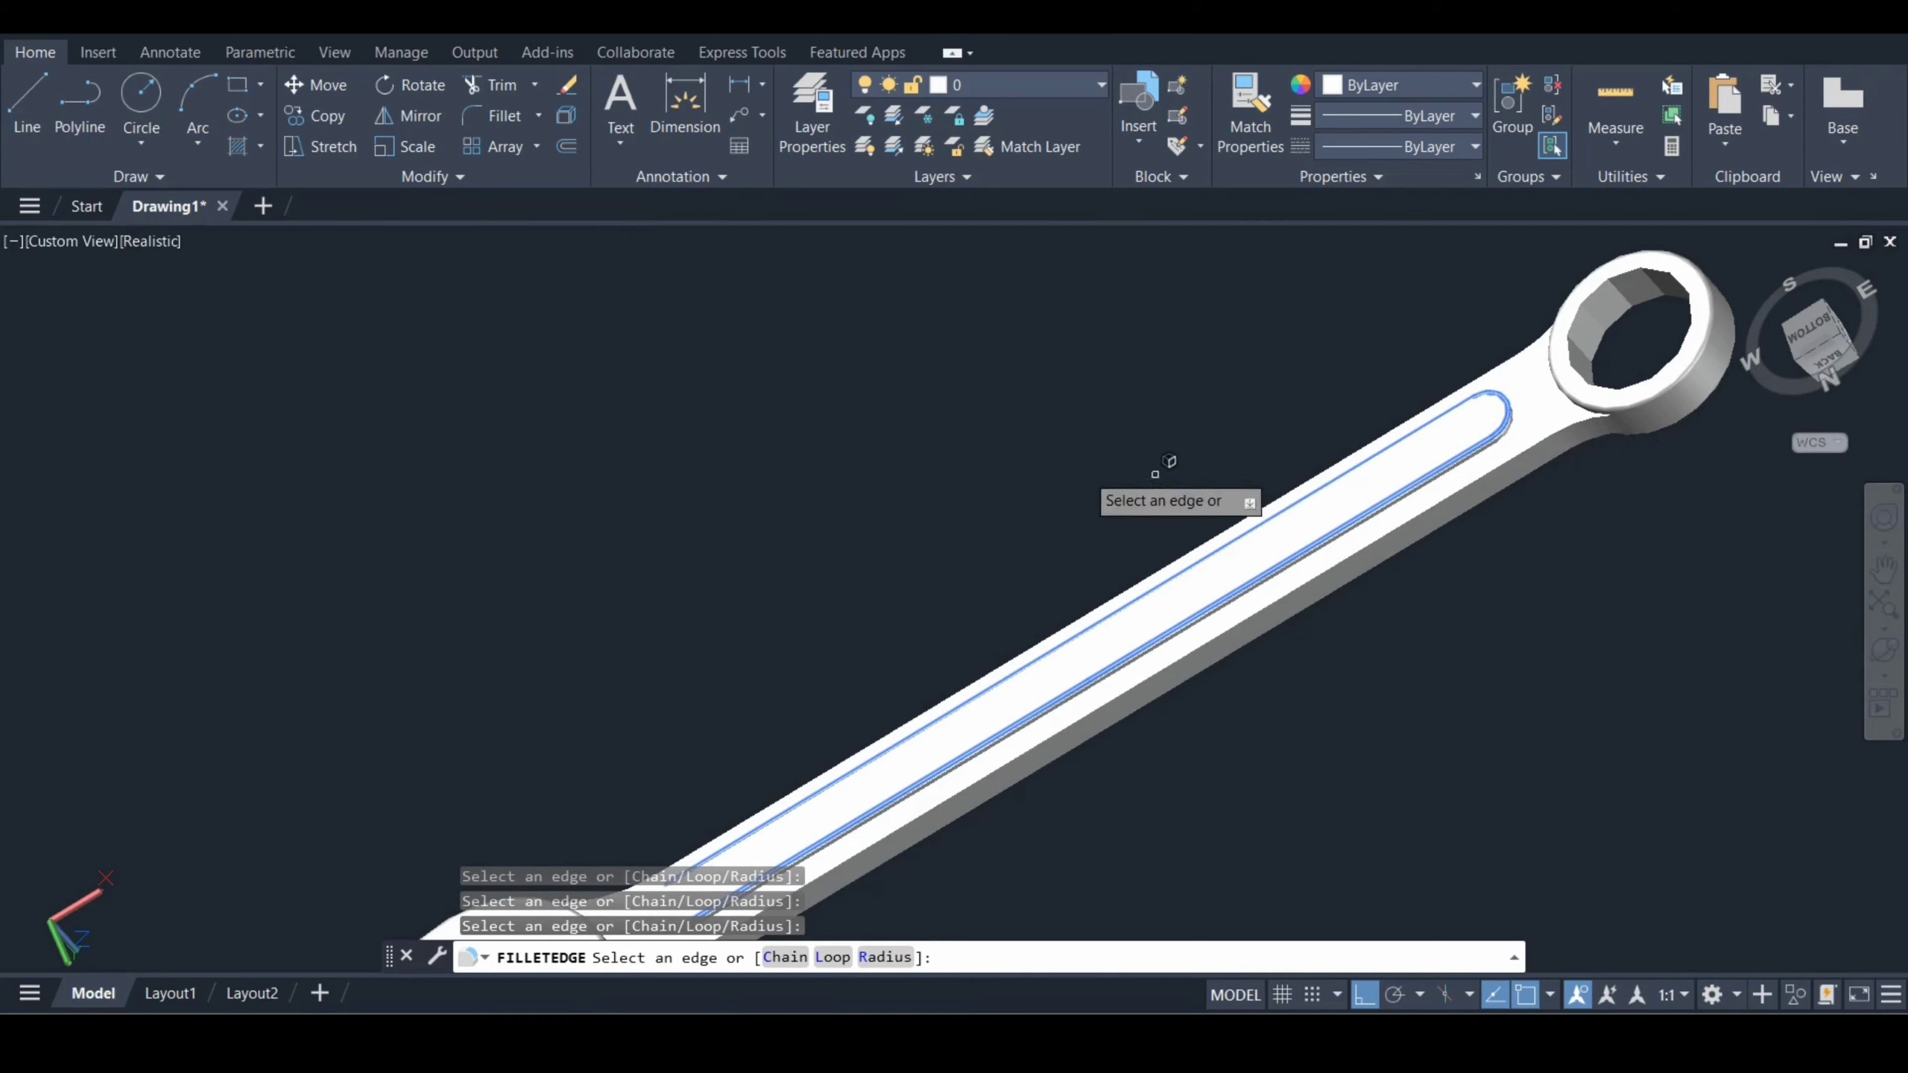
scroll(977, 446, "down", 2)
middle_click_drag(975, 449, 992, 426)
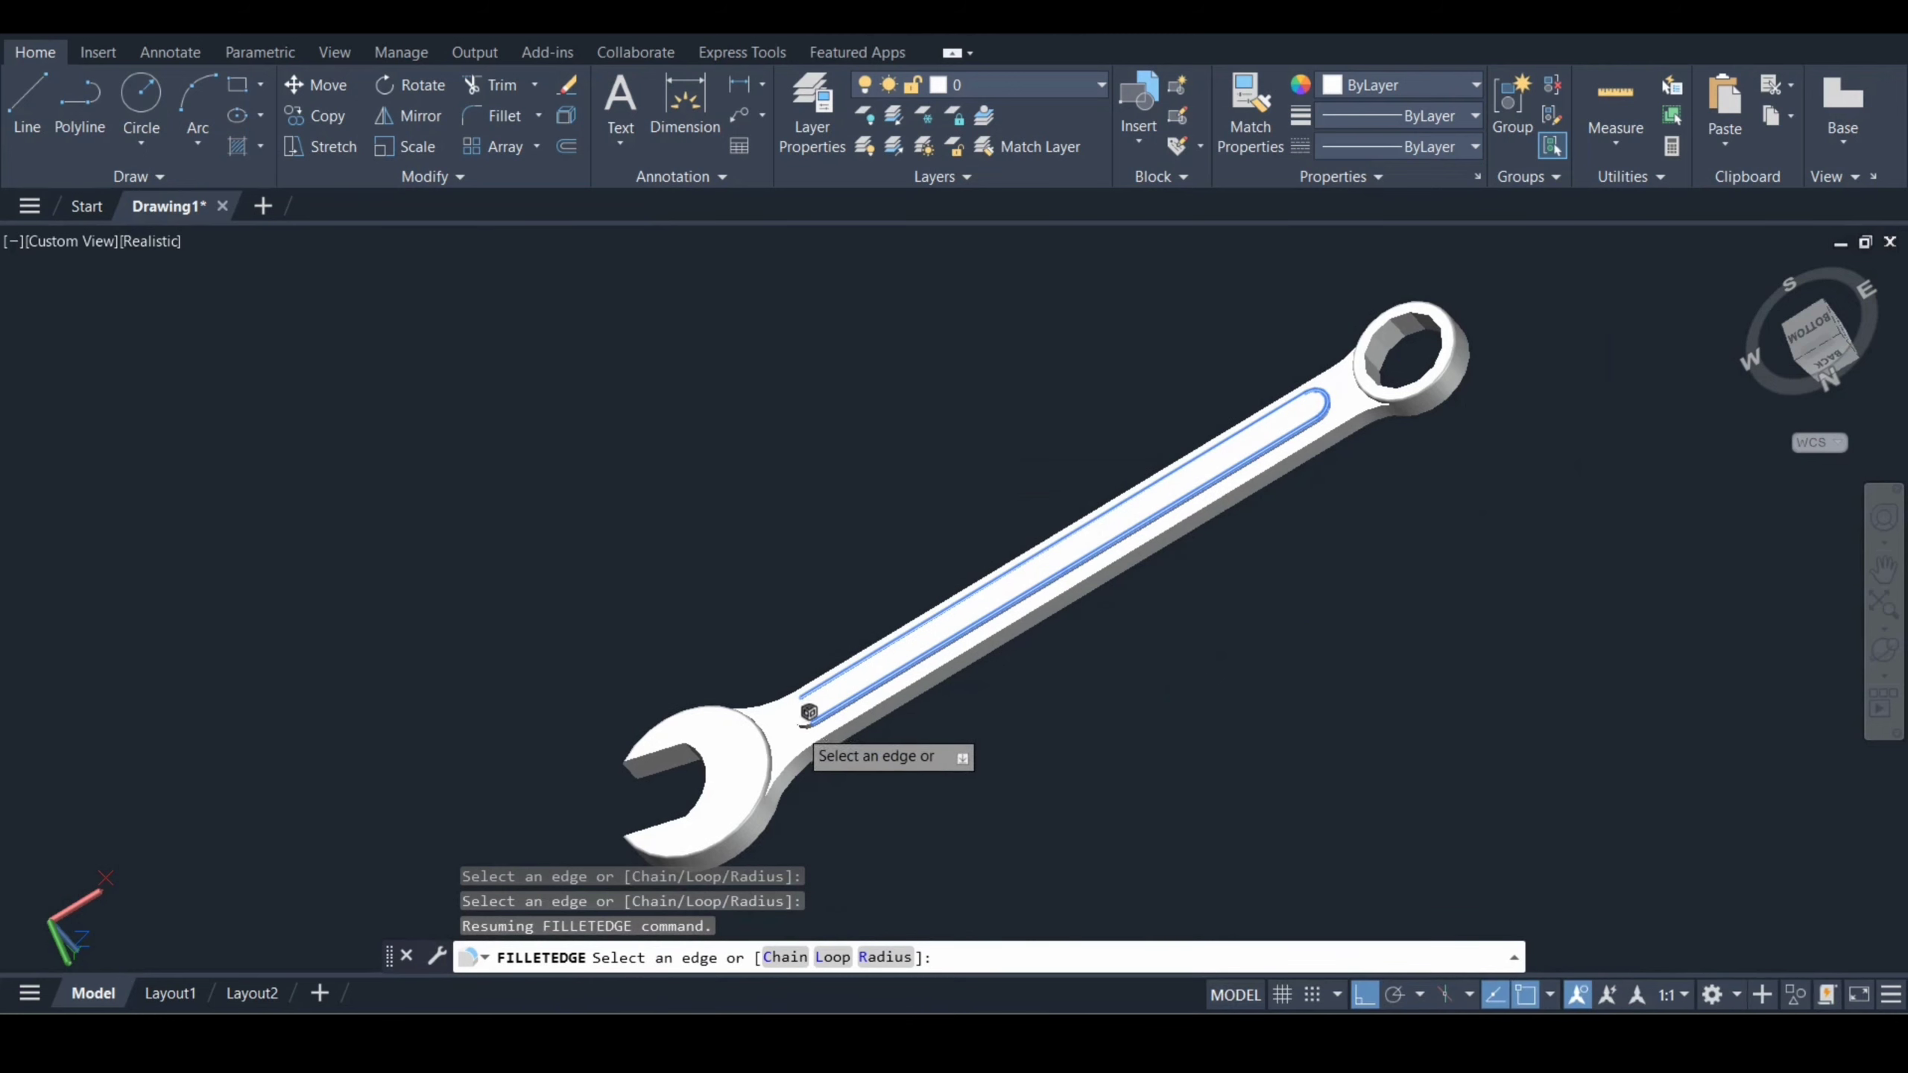
left_click(802, 724)
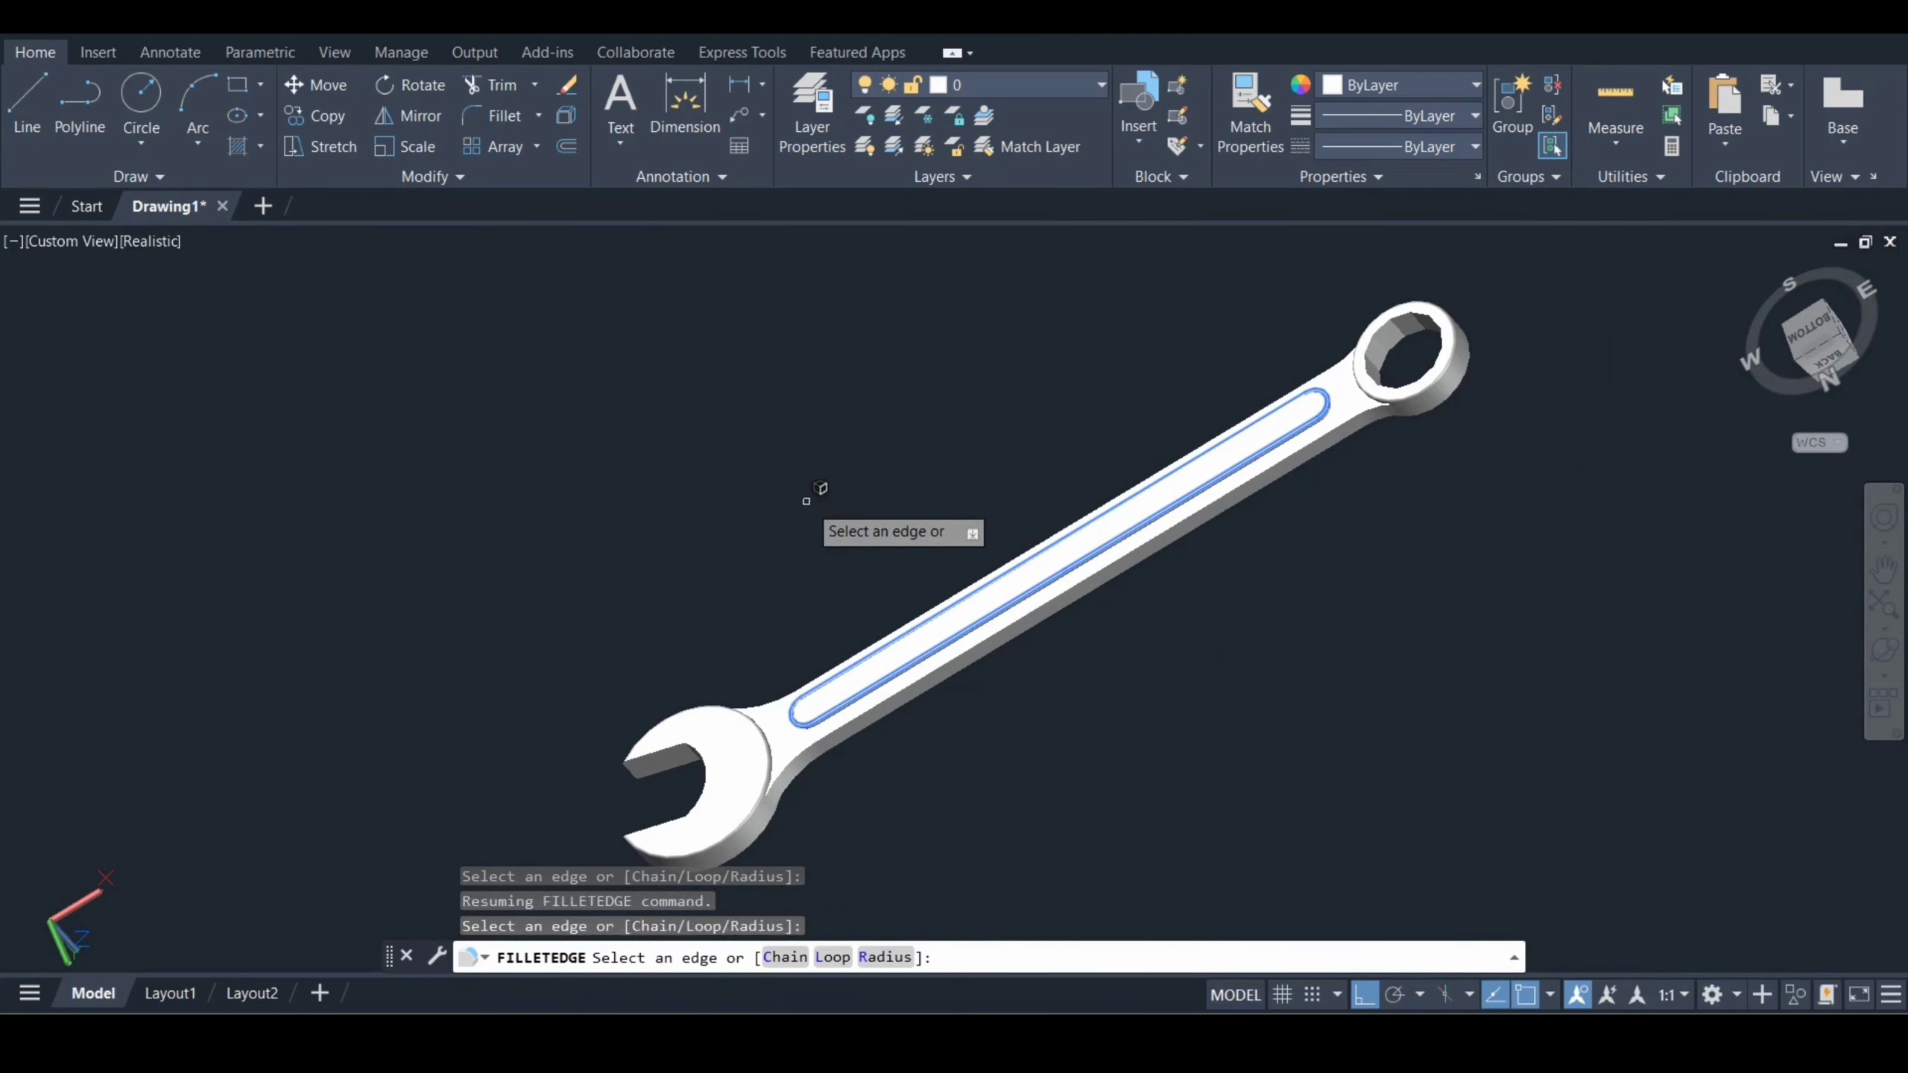
key("Return")
key("Return")
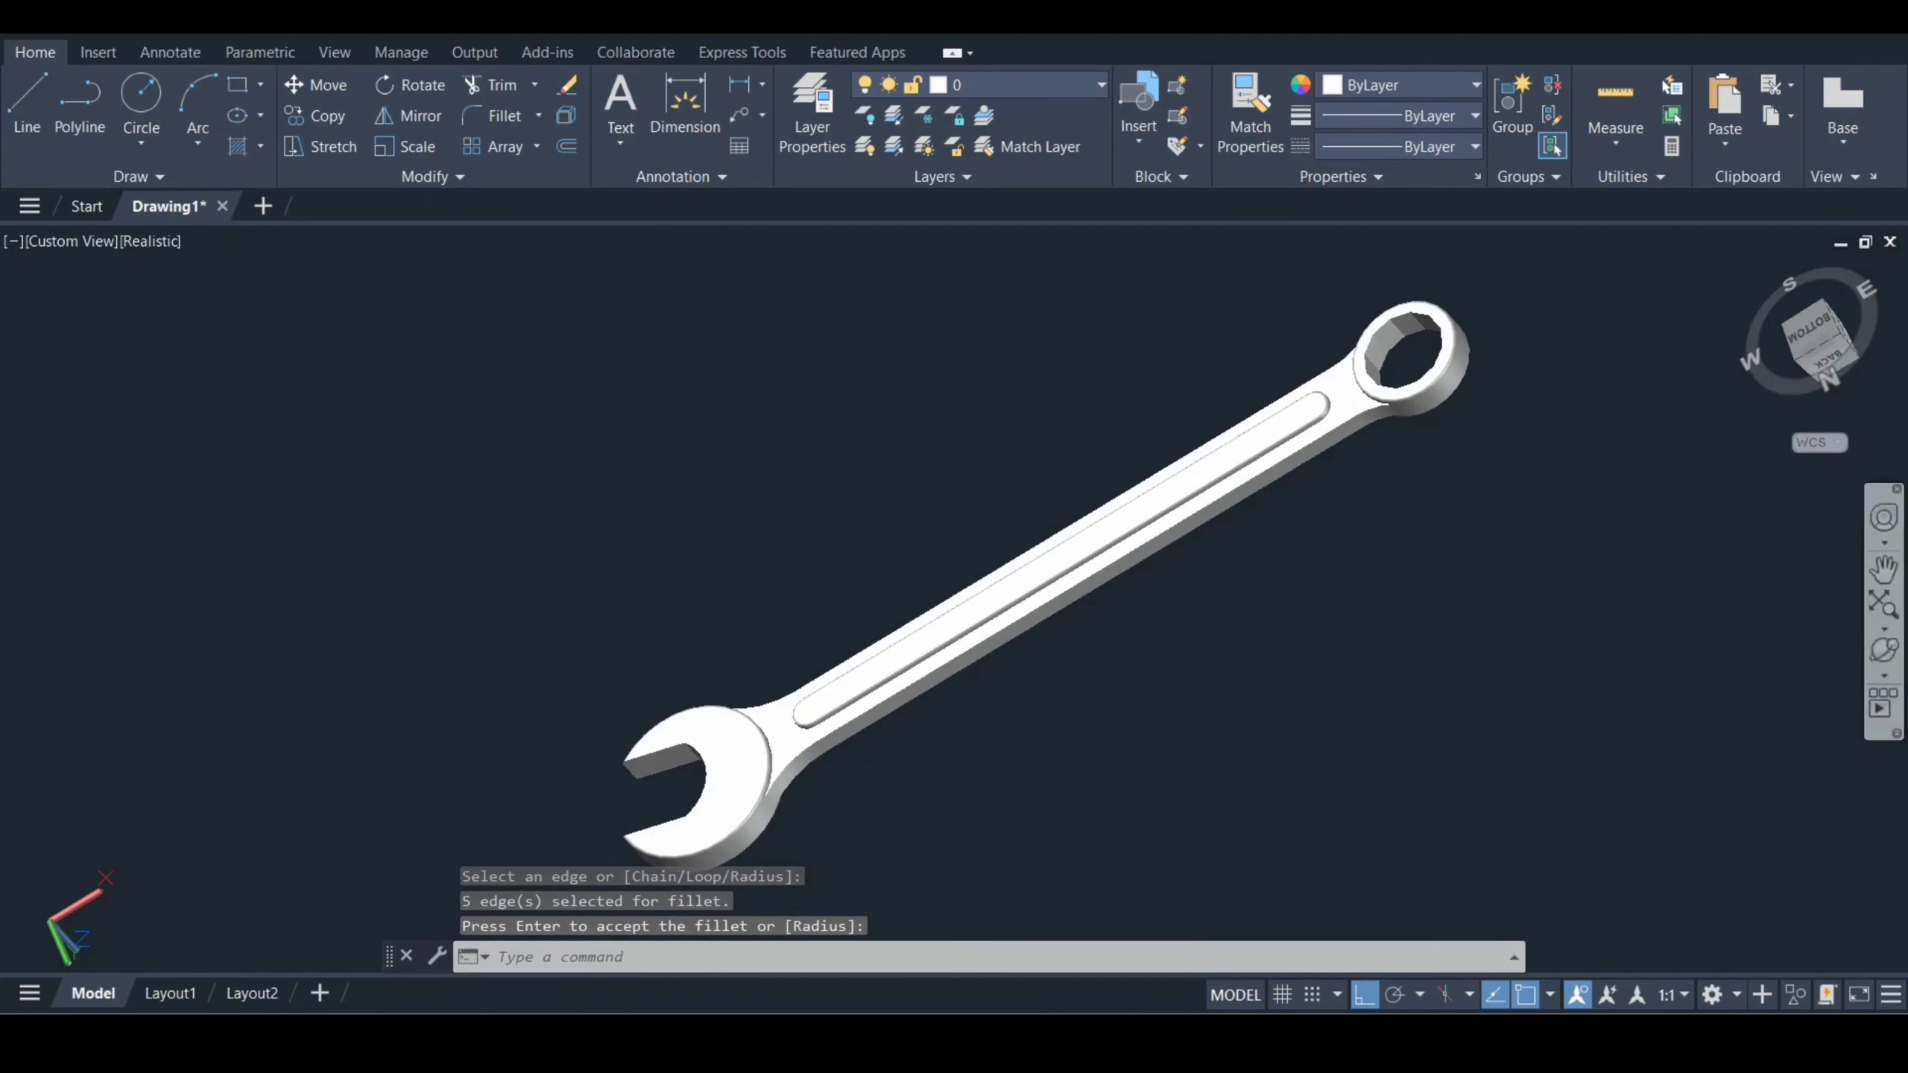
- Examine the filleted wrench from below, from the side and from above
left_click(1885, 650)
left_click_drag(1043, 499, 1184, 765)
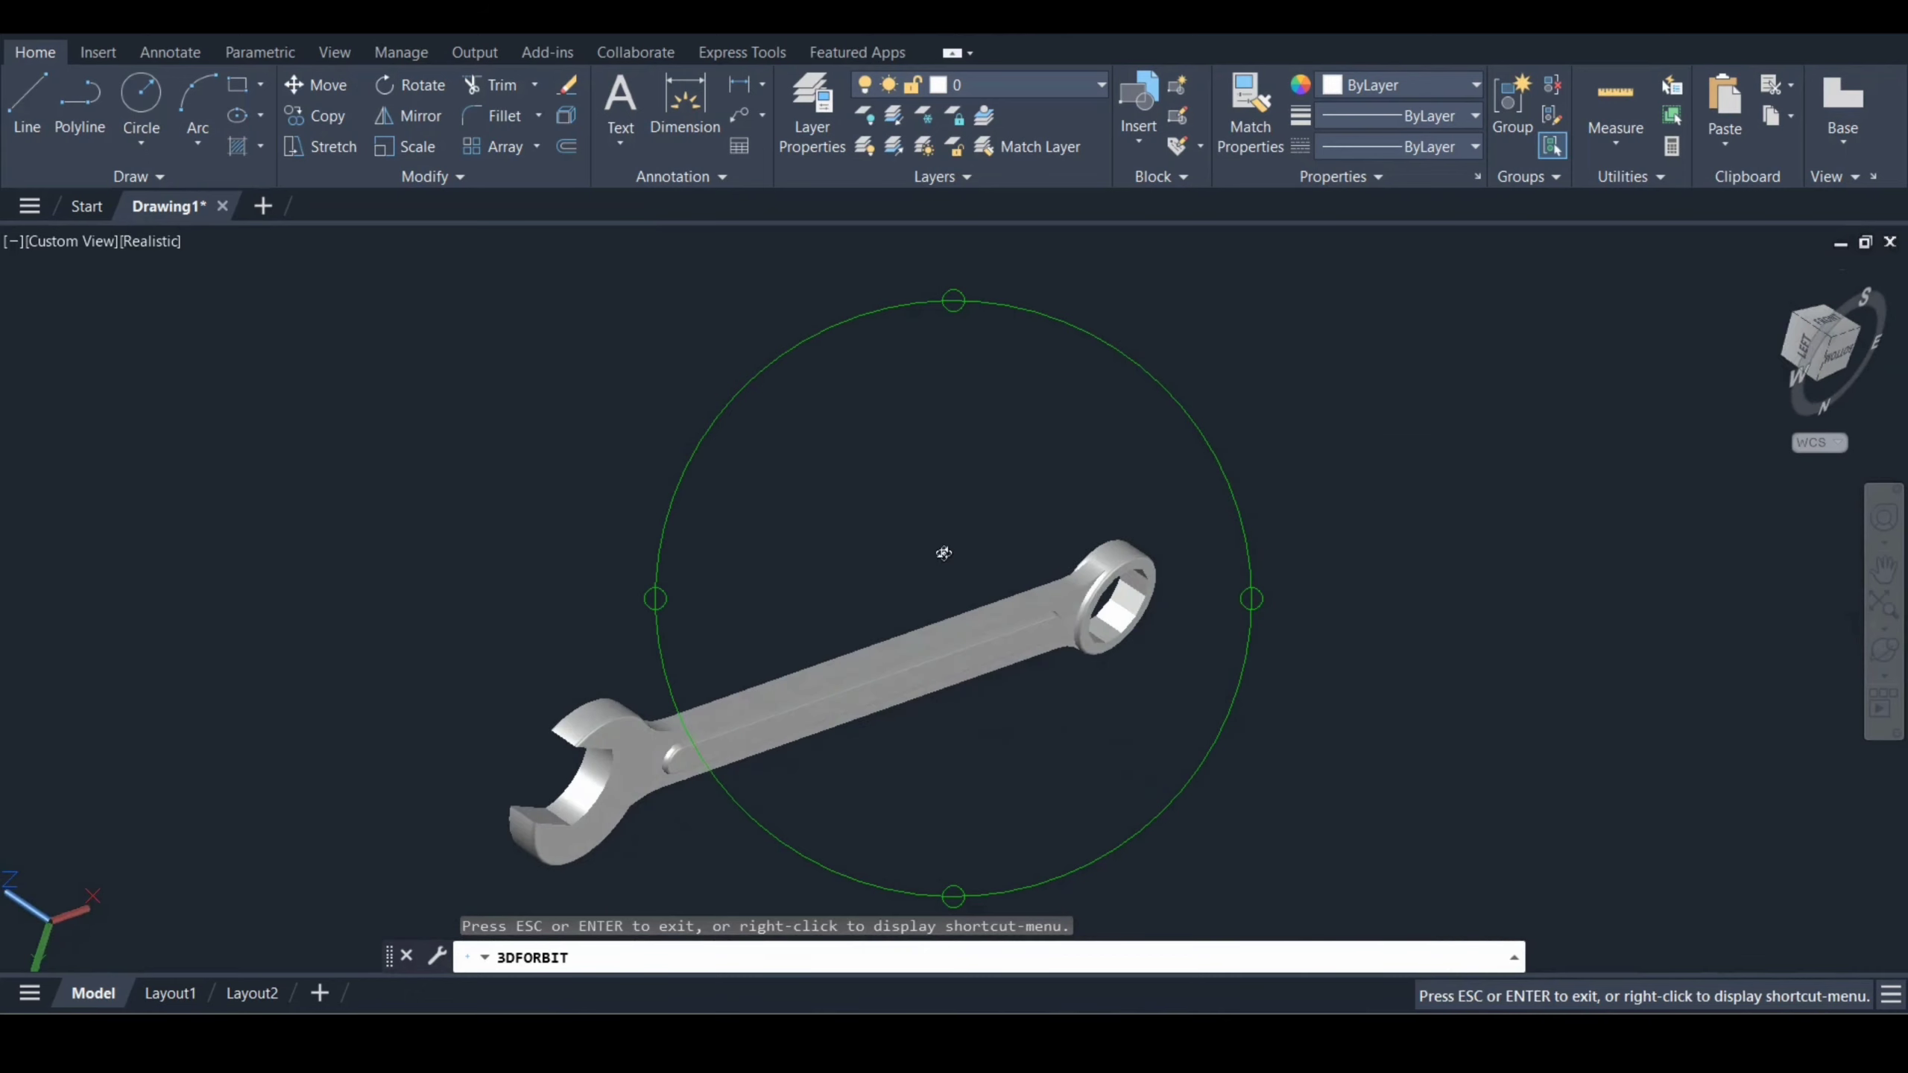
left_click_drag(948, 582, 961, 637)
left_click_drag(1498, 521, 1555, 819)
left_click_drag(949, 644, 823, 668)
key("Escape")
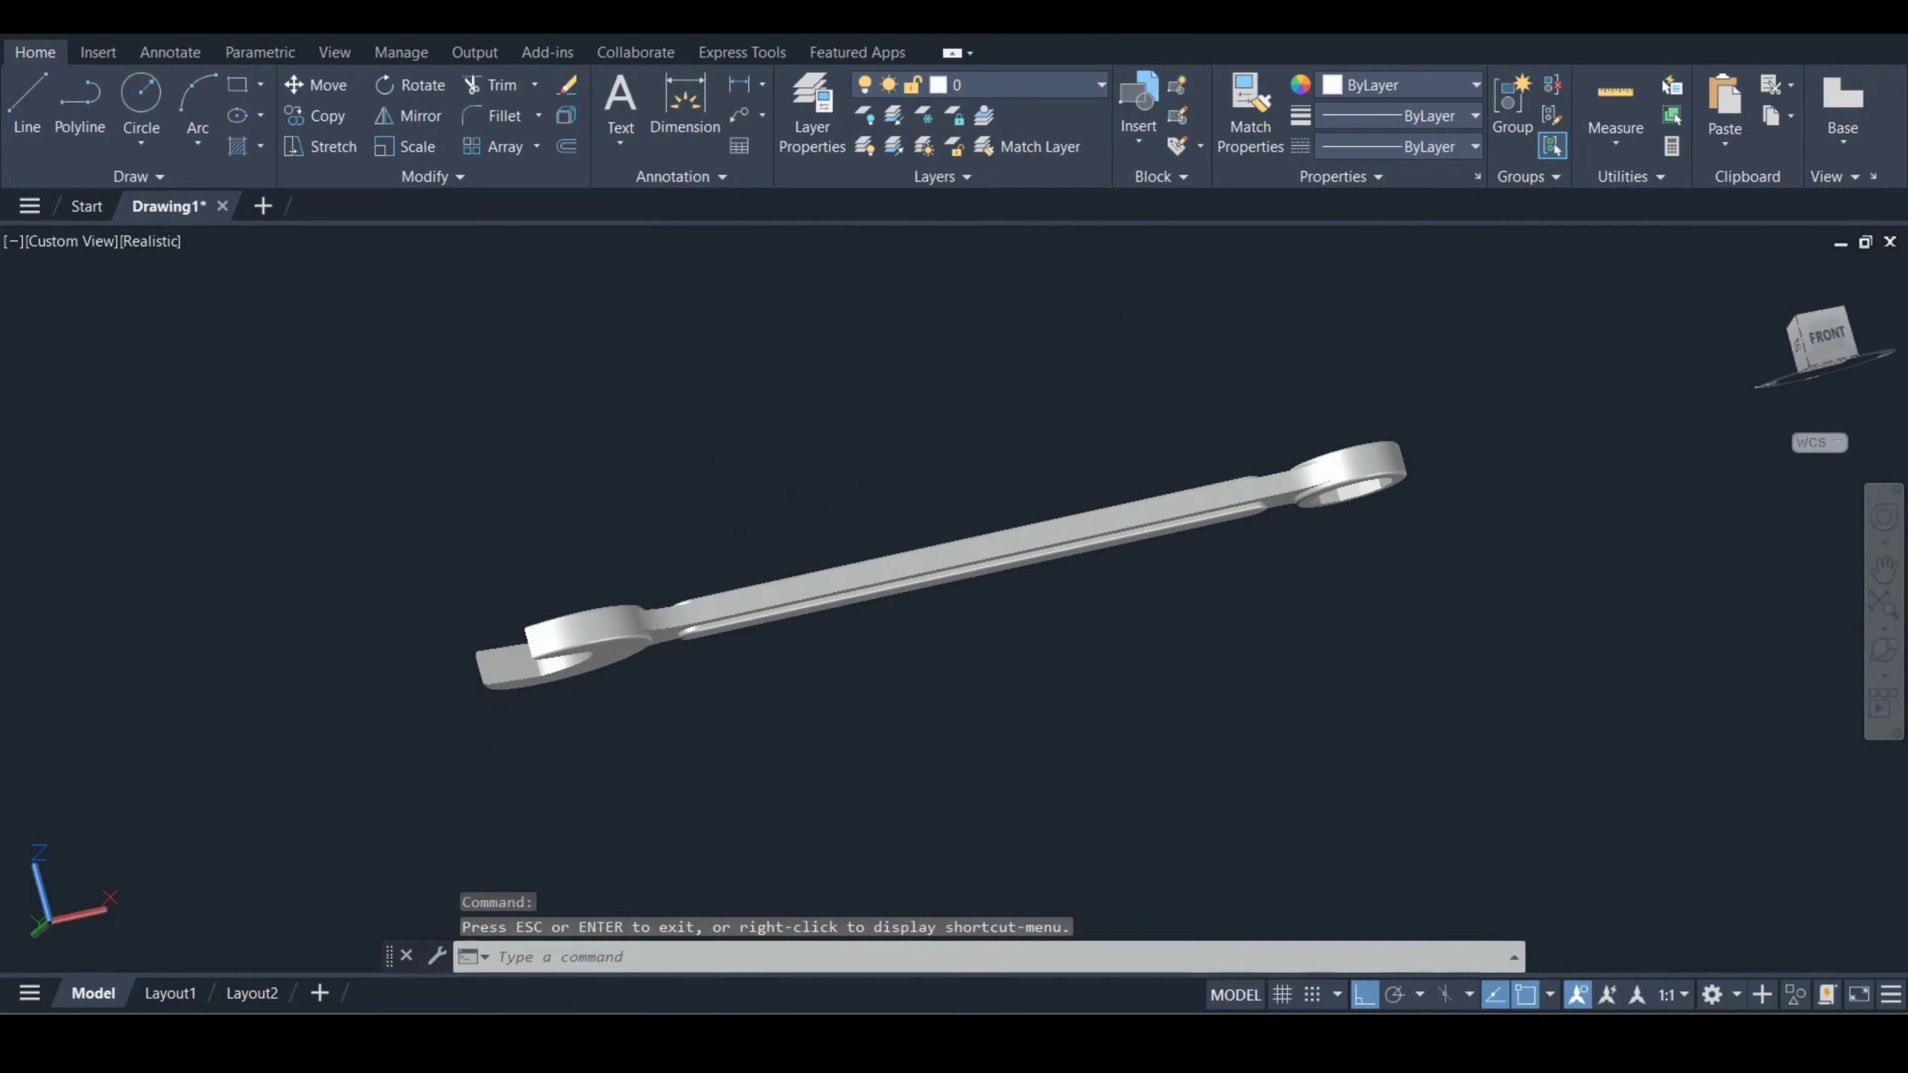
left_click(1891, 684)
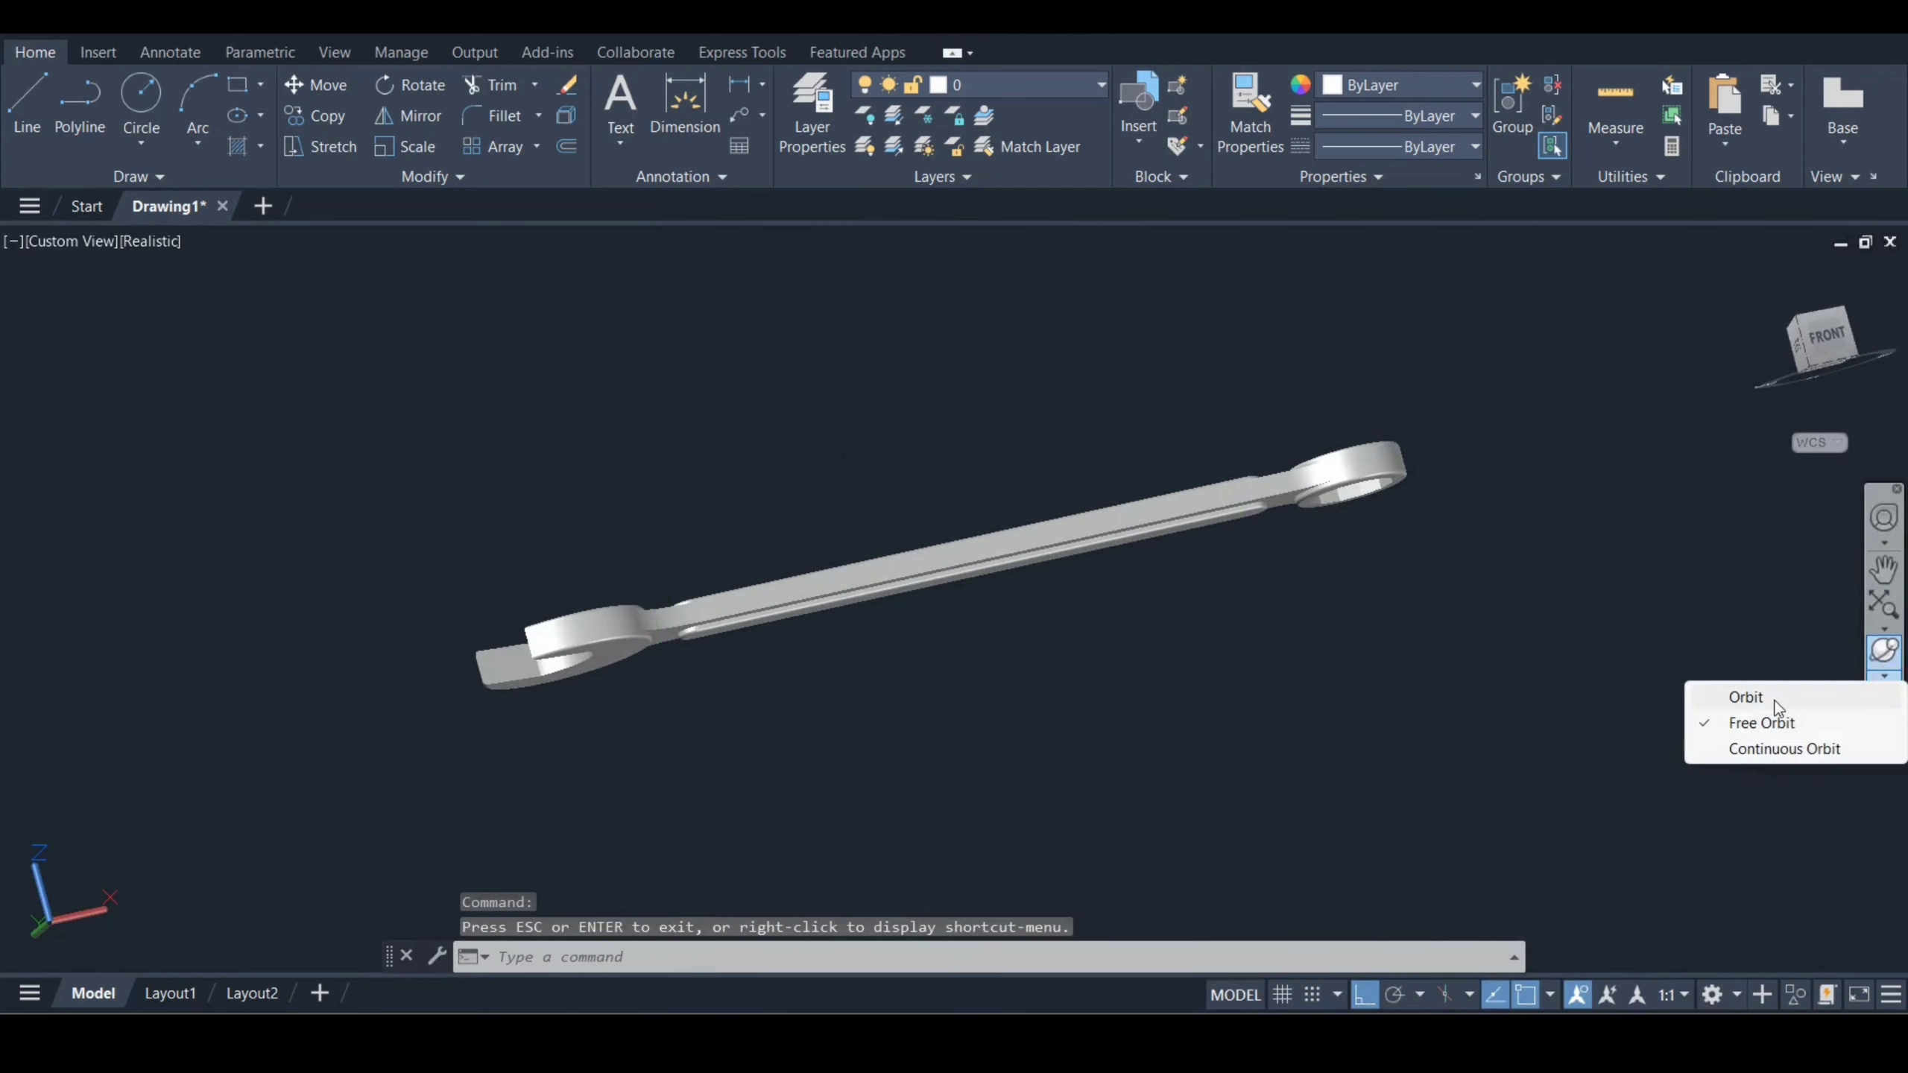
left_click(1773, 699)
left_click_drag(969, 541, 894, 498)
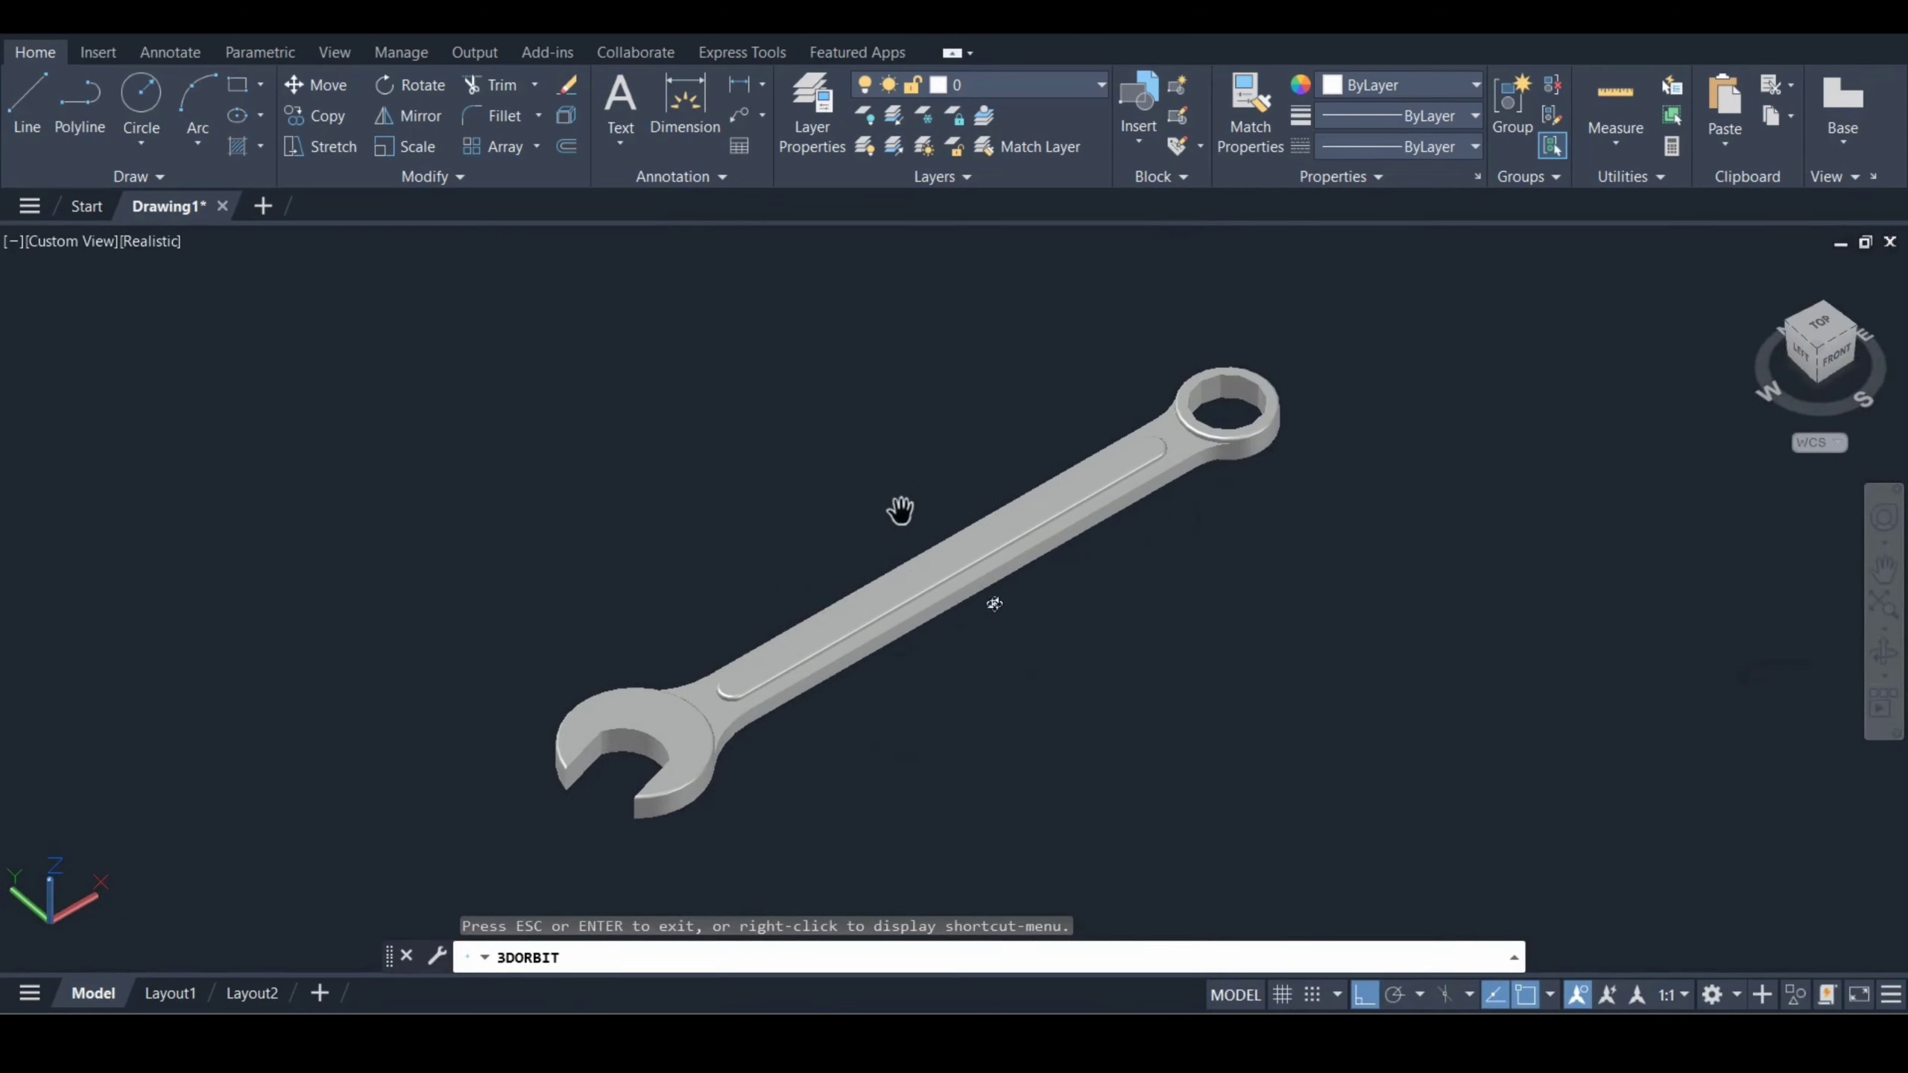
left_click_drag(995, 606, 912, 733)
key("Escape")
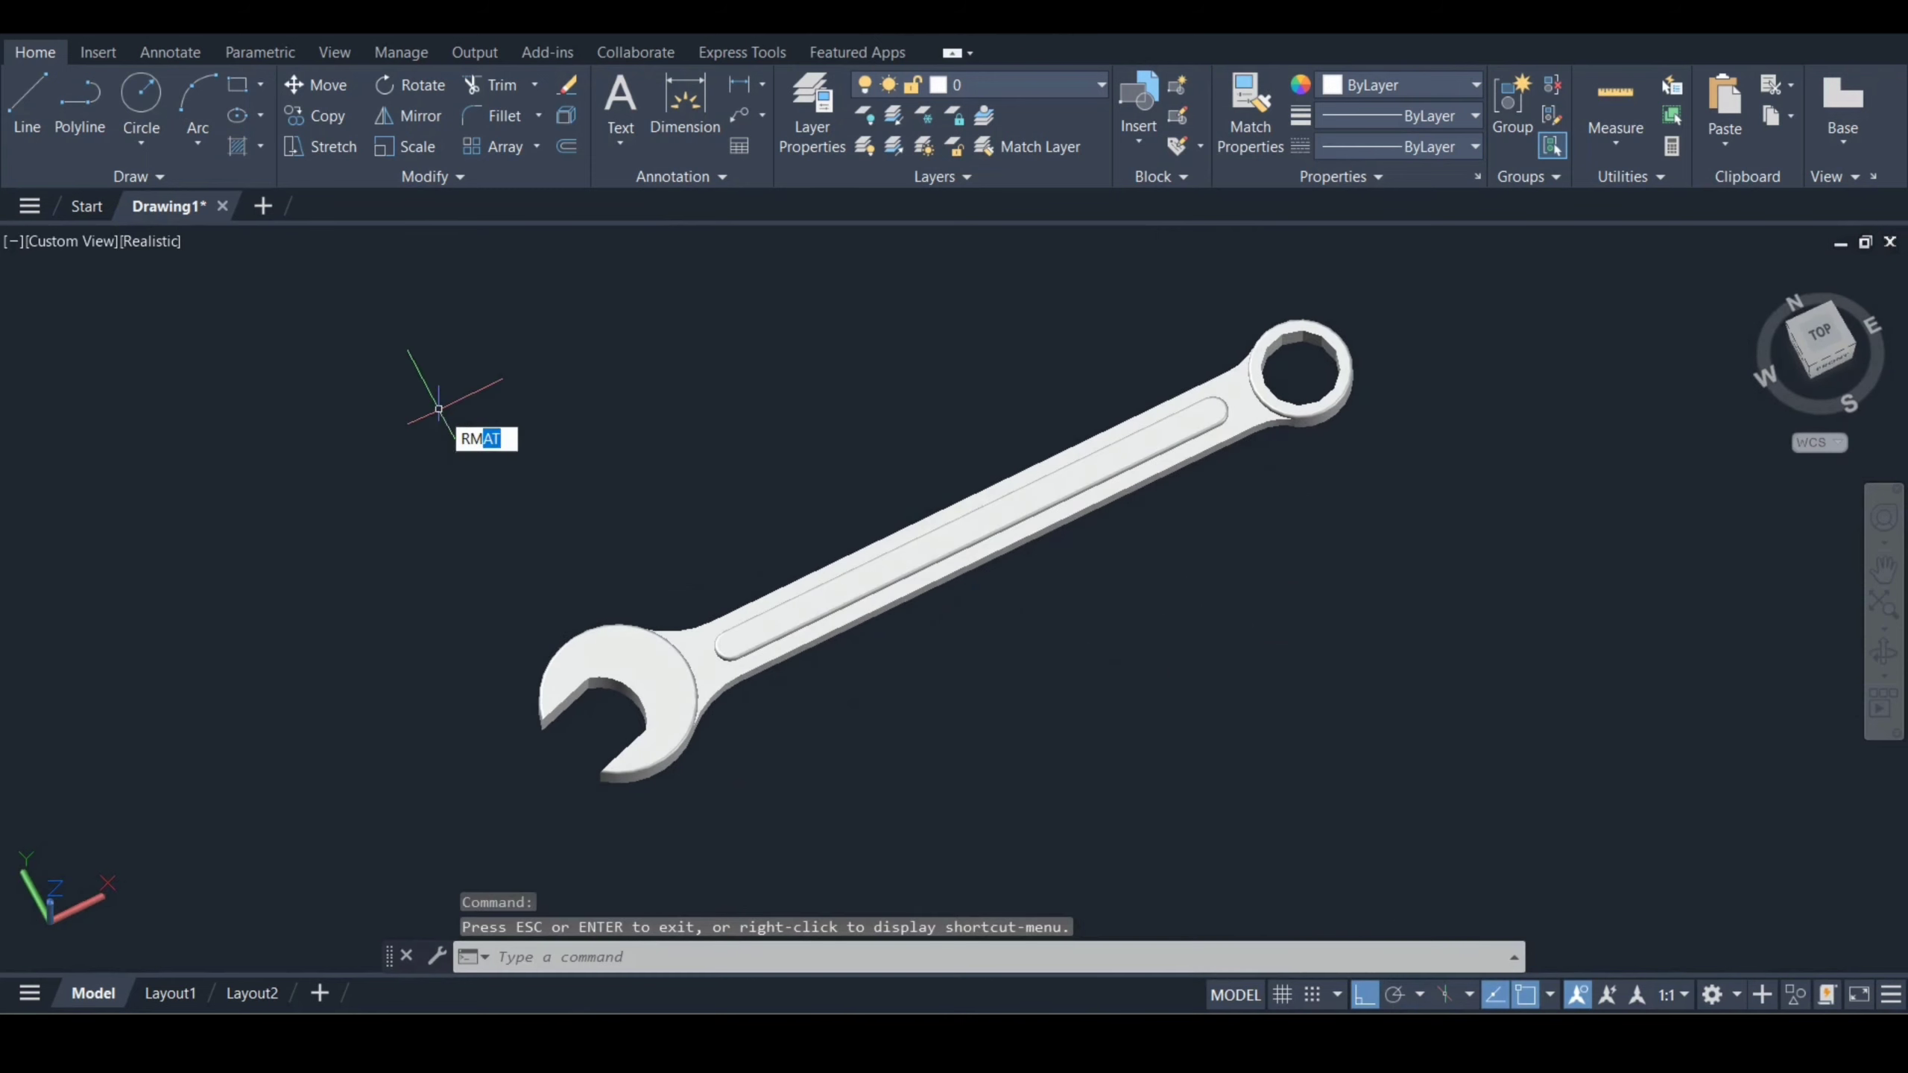
- Apply the beige Metallic Paint material from the Autodesk Library to the whole wrench
key("Return")
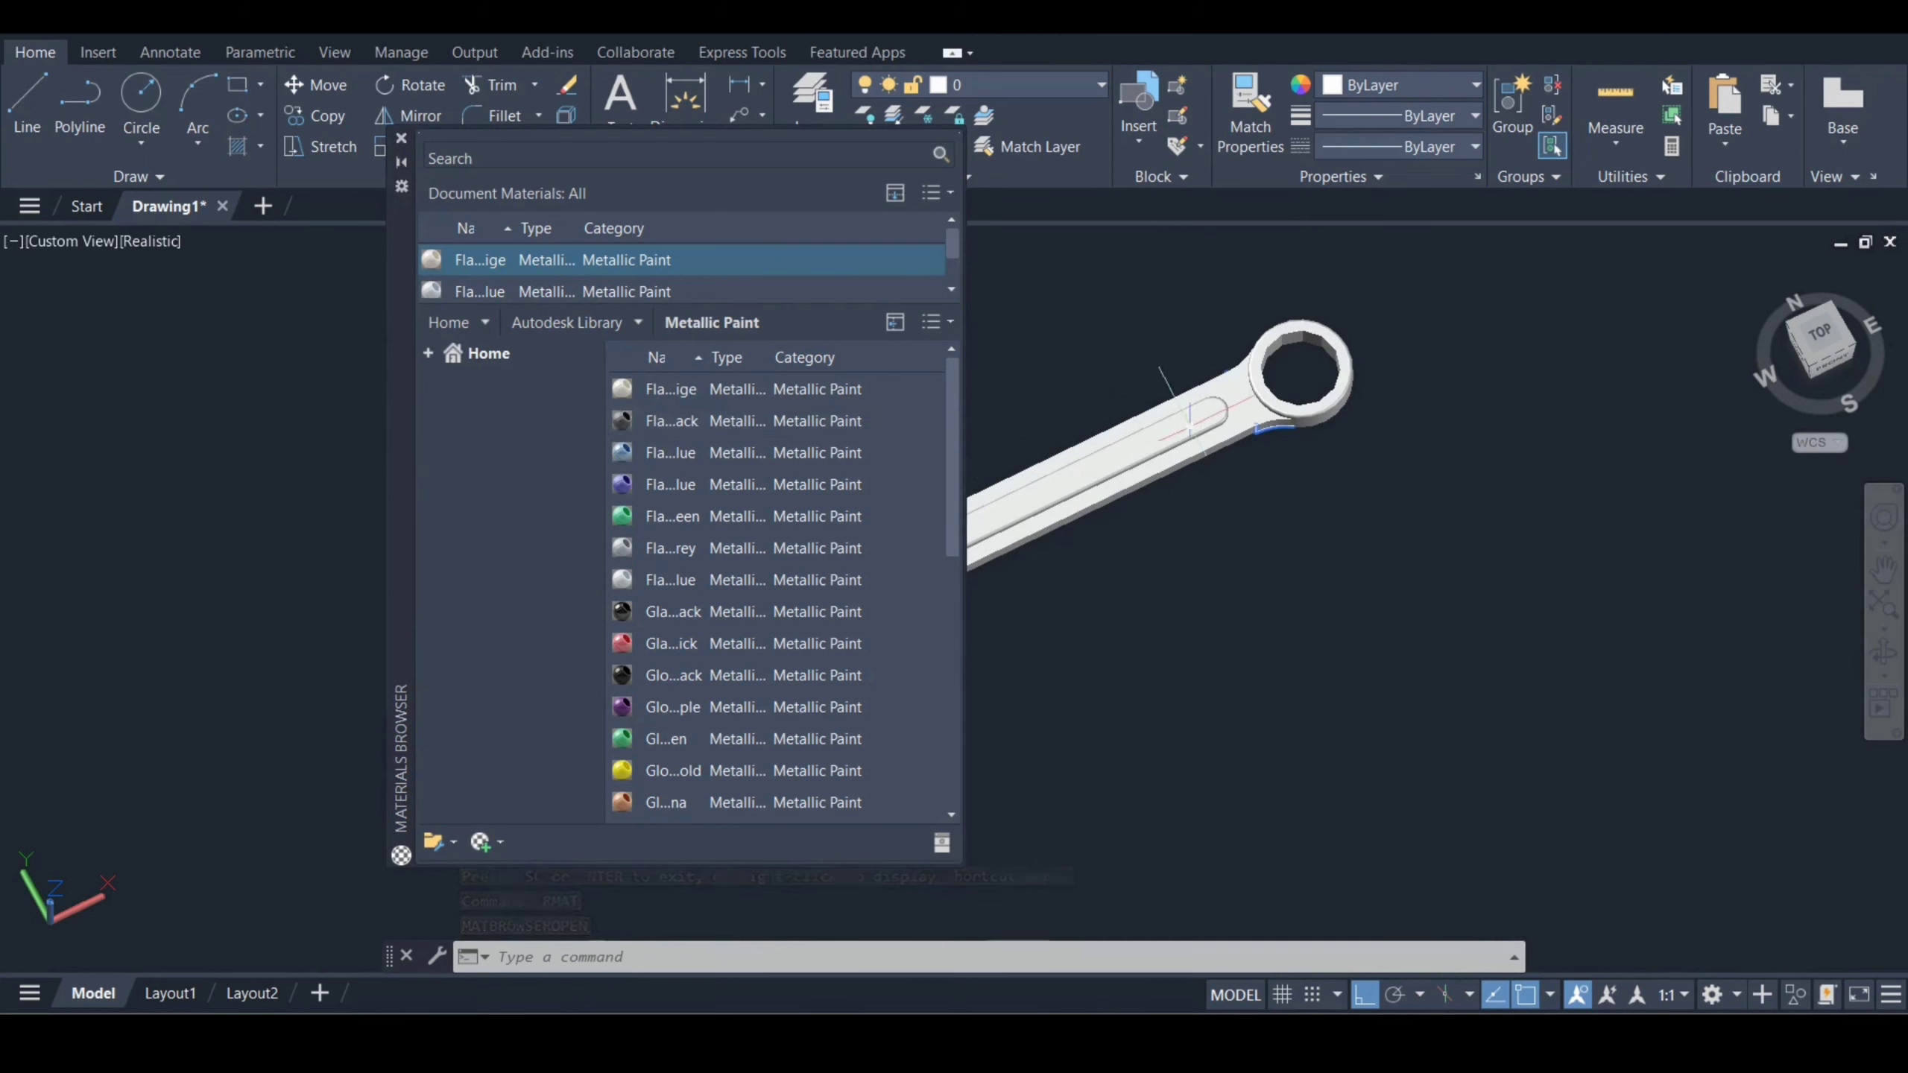
key("Escape")
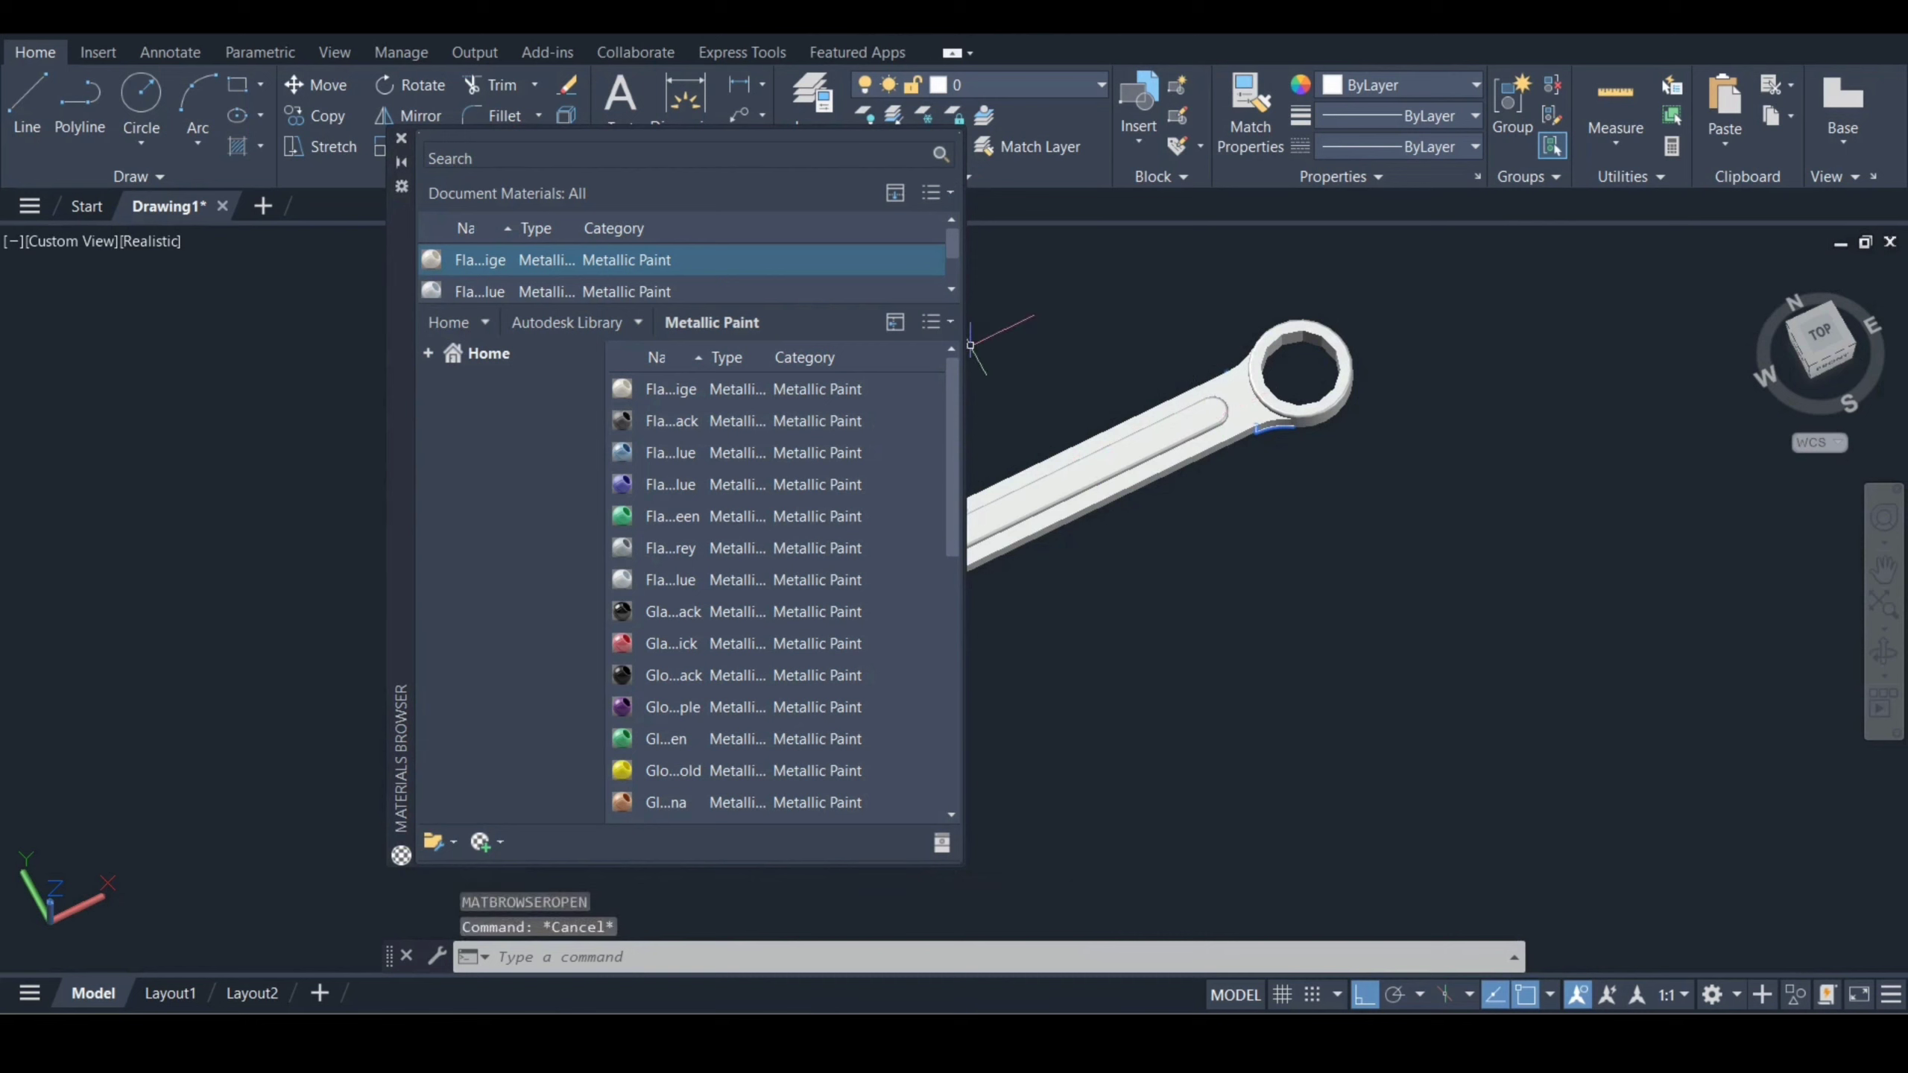
key("ctrl+a")
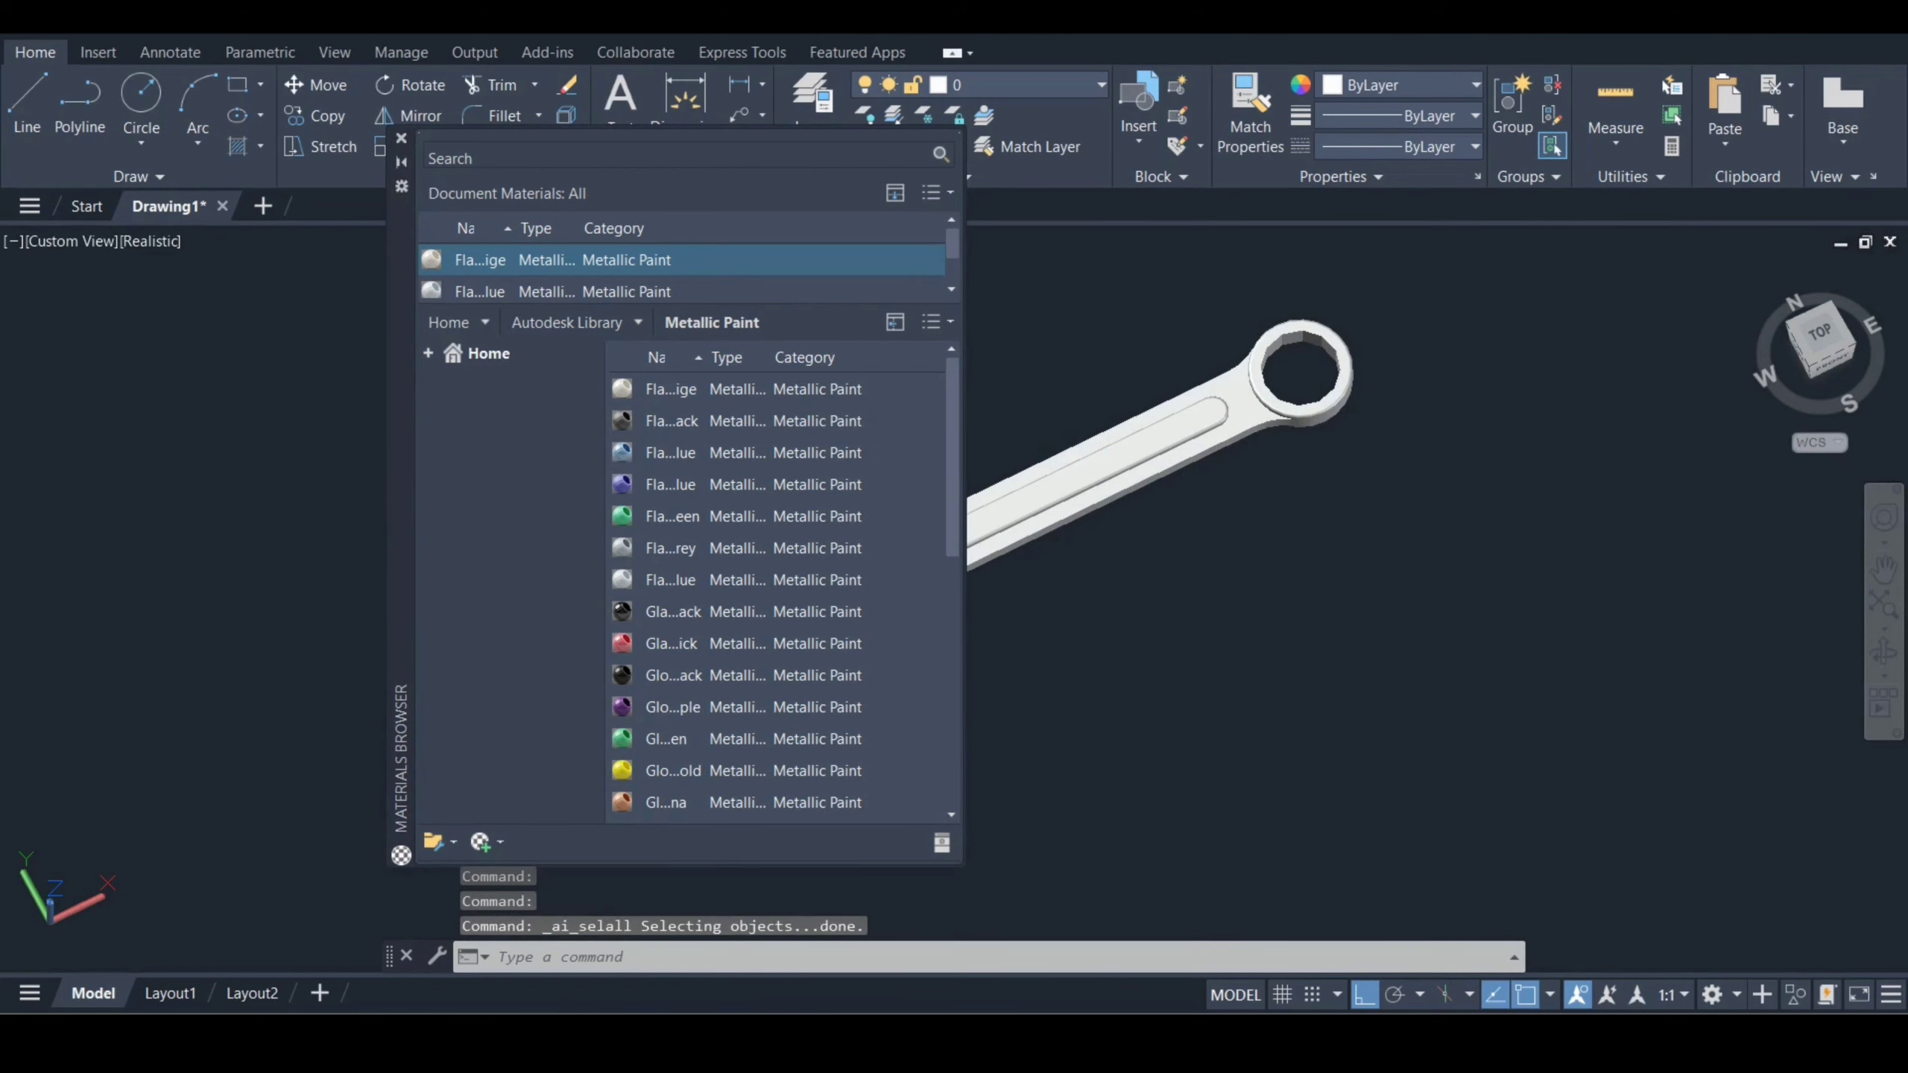
key("Escape")
key("ctrl+a")
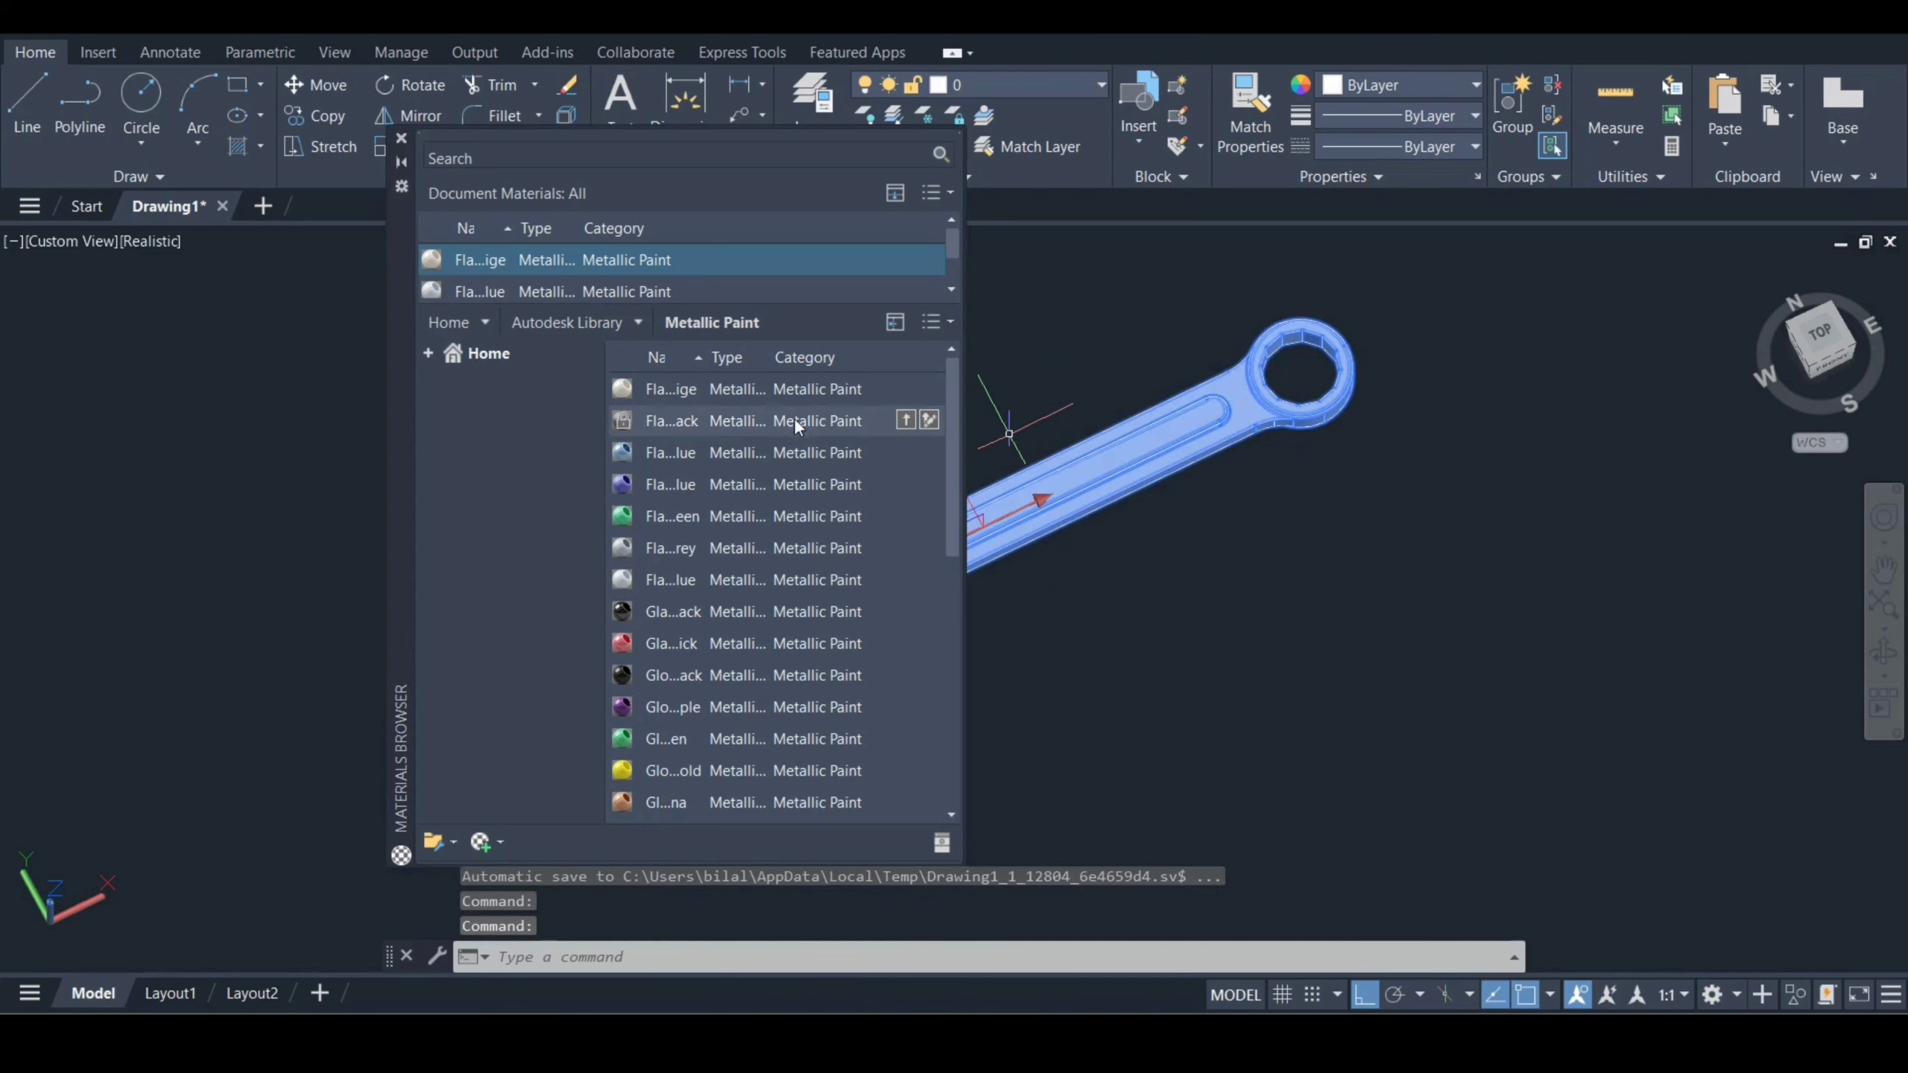
left_click(907, 392)
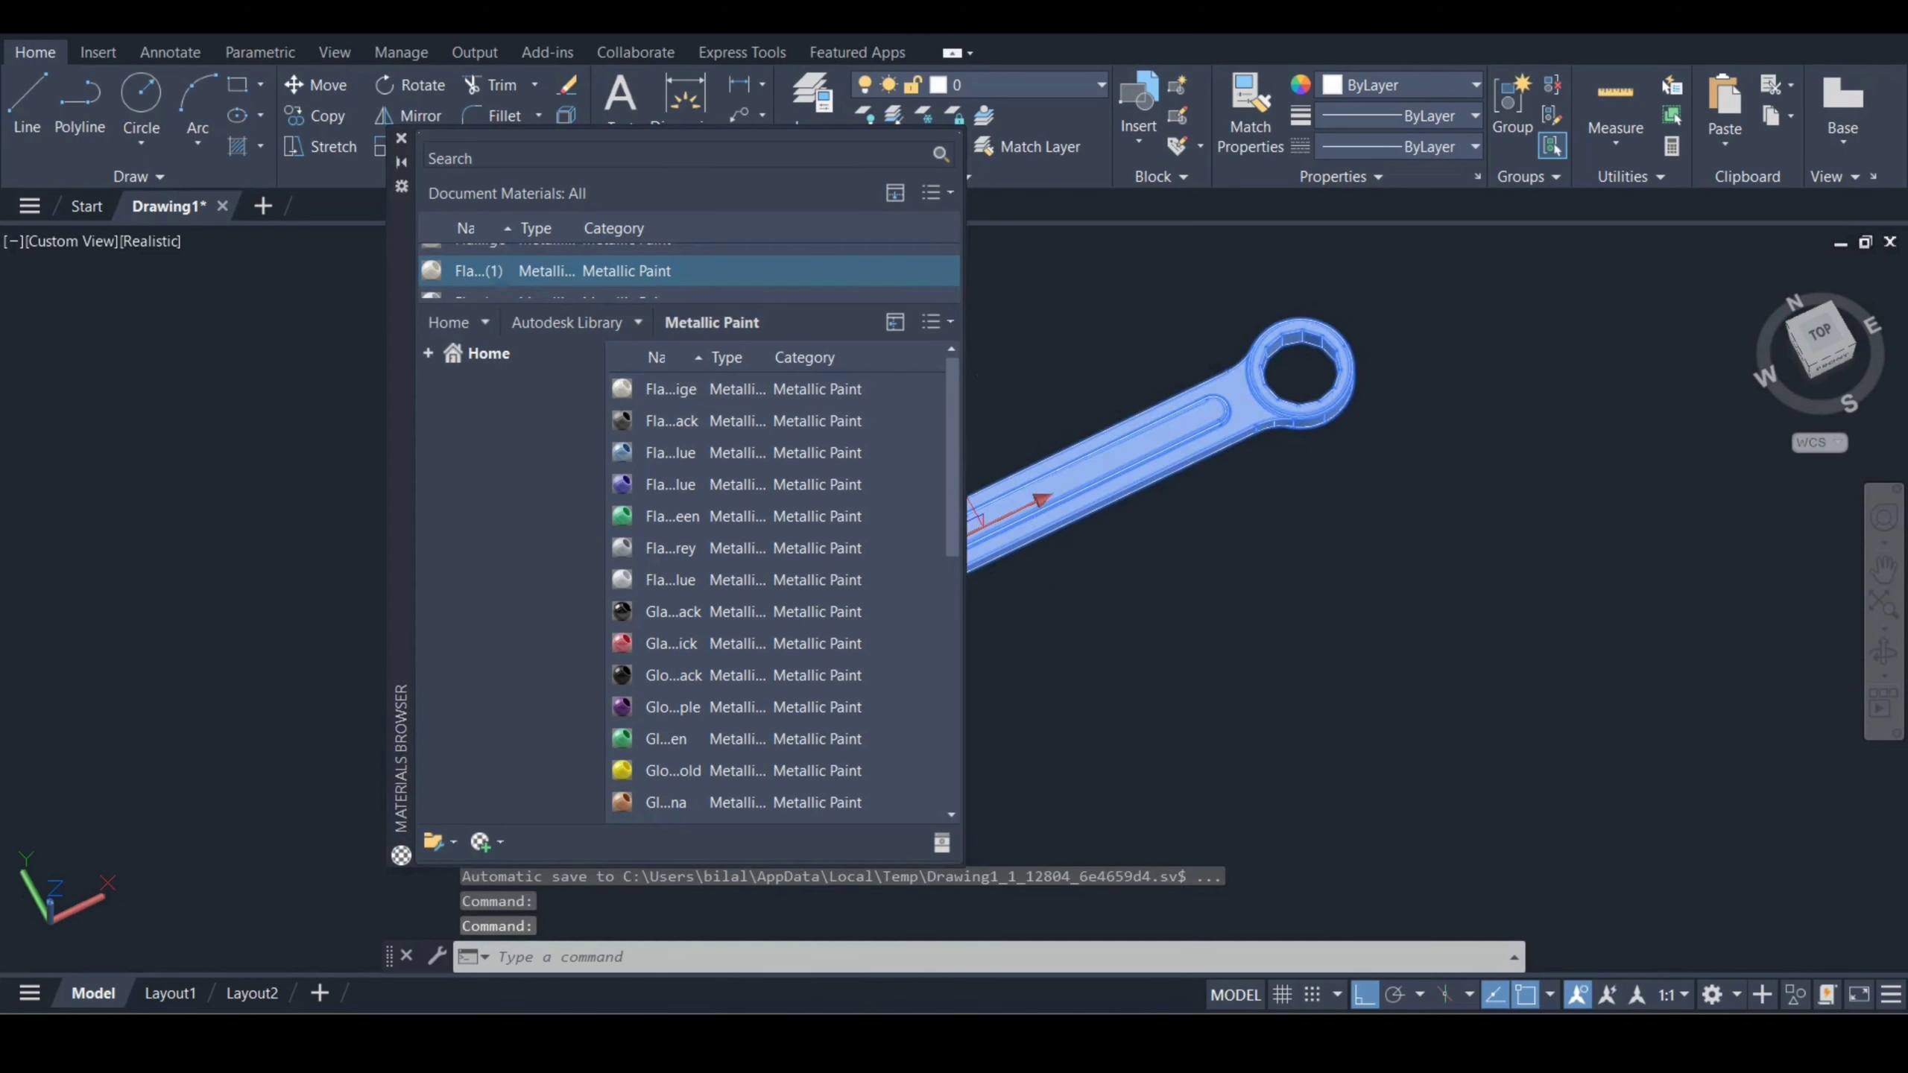
left_click(401, 139)
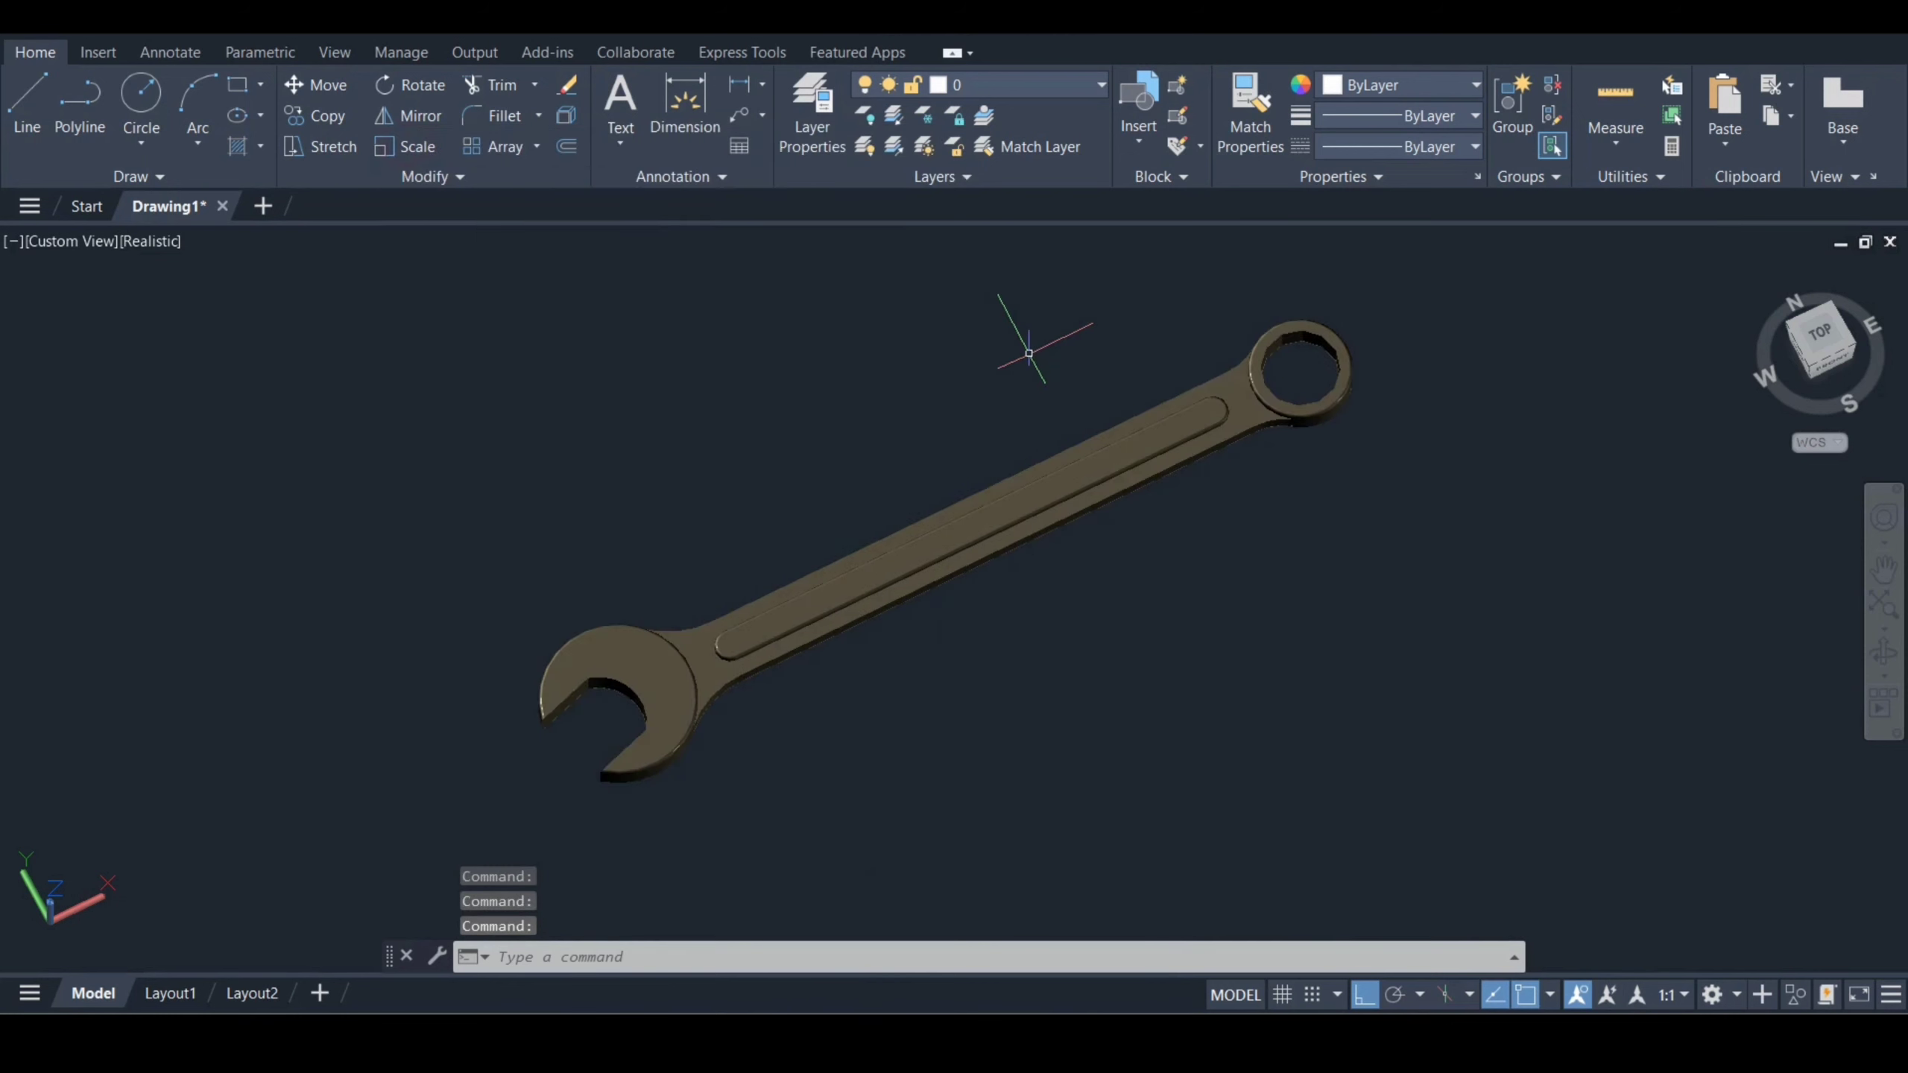
- Inspect the painted wrench from several viewing angles
left_click_drag(980, 567, 943, 524)
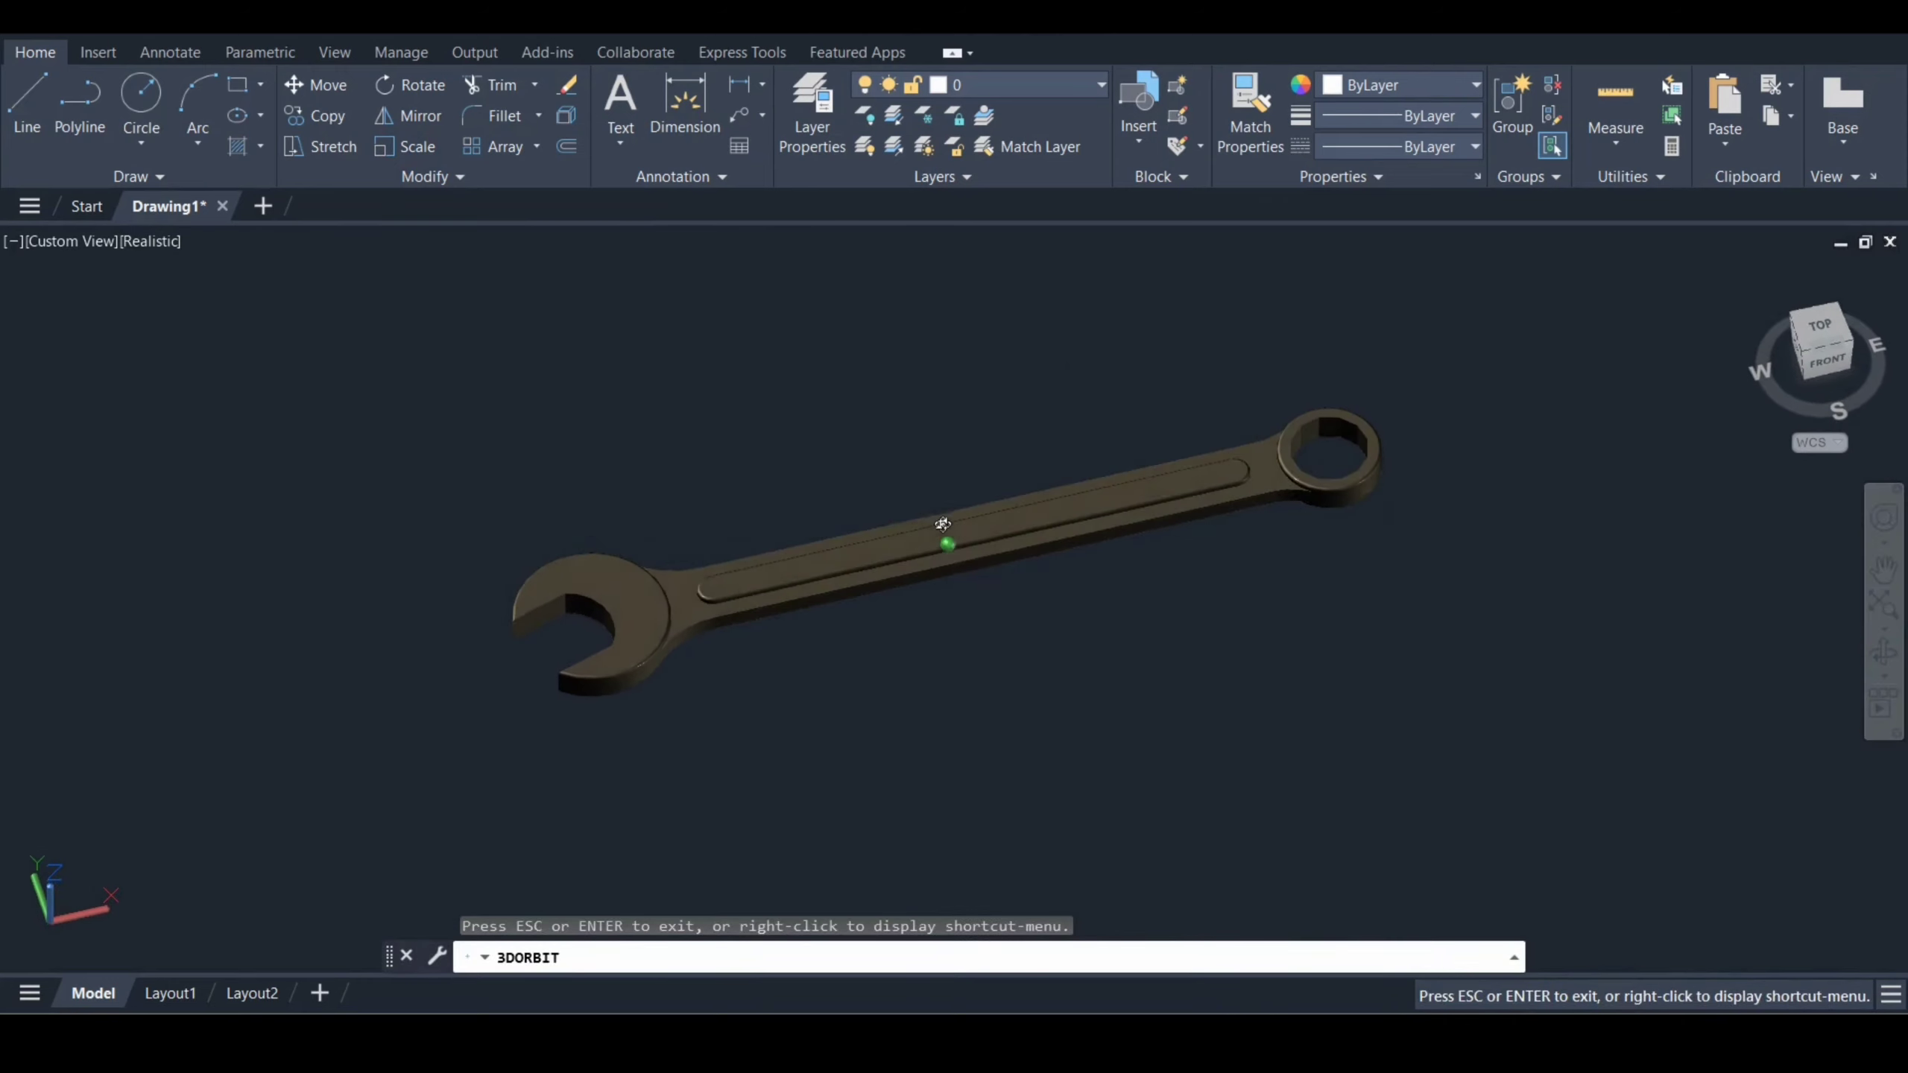
left_click_drag(759, 459, 786, 515)
left_click_drag(688, 562, 1219, 314)
left_click_drag(1096, 482, 843, 586)
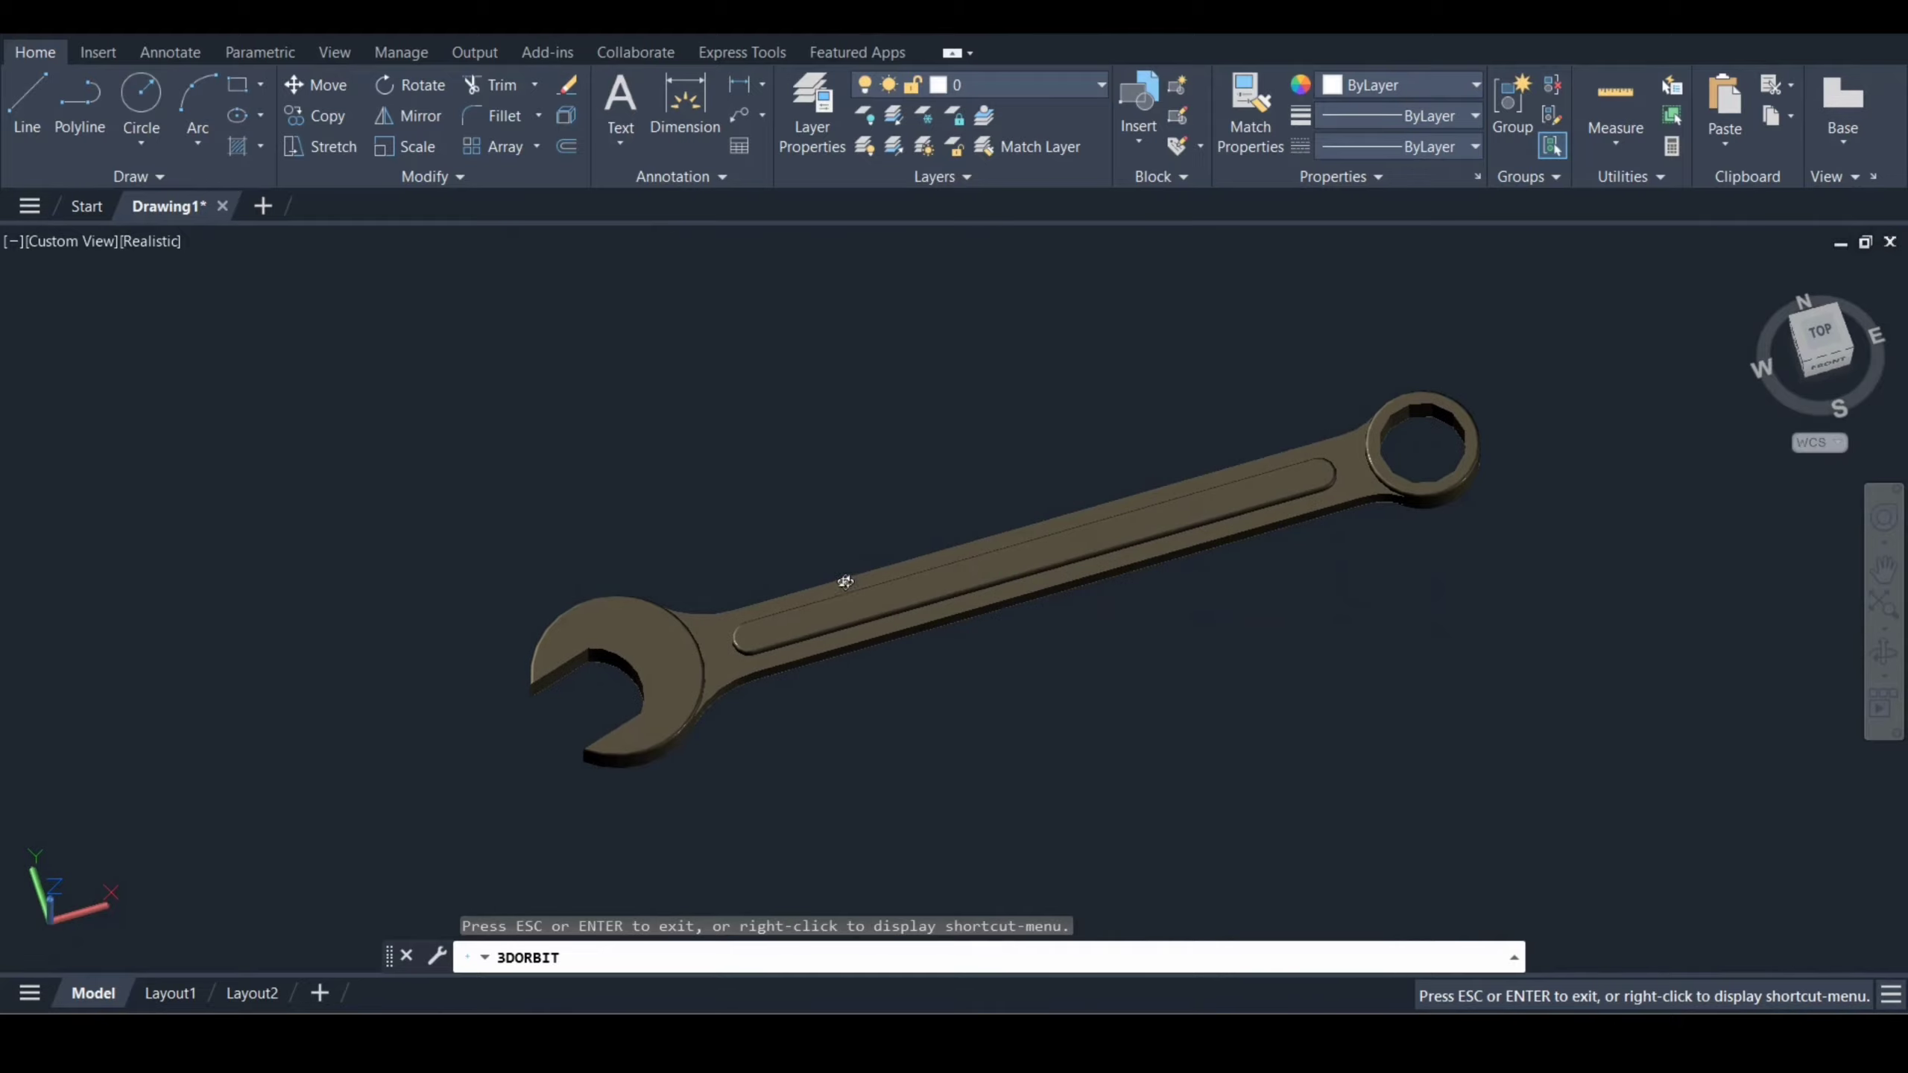